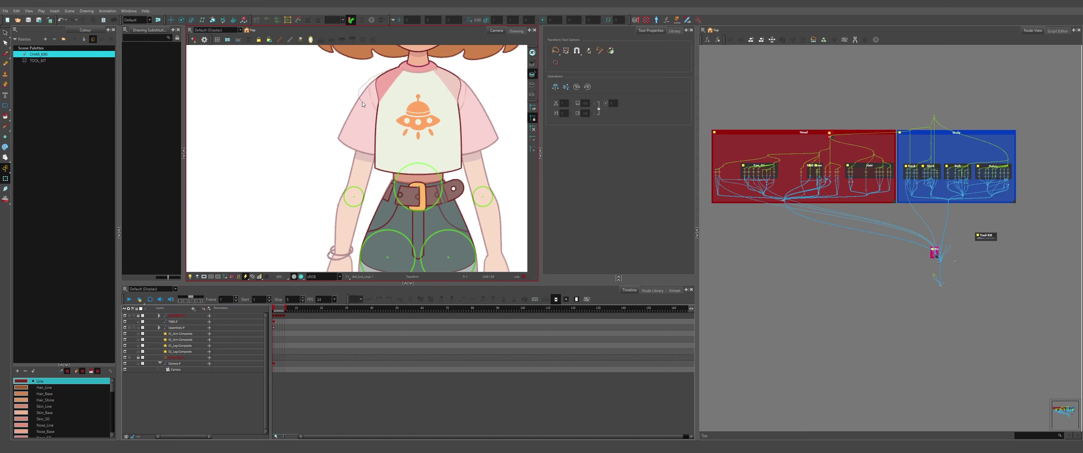
- Examine the shoulder, sleeve and upper arm areas of the front-view character design
{"action": "left_click_drag", "start_coordinate": [397, 69], "coordinate": [397, 69]}
{"action": "left_click", "coordinate": [355, 103]}
{"action": "mouse_move", "coordinate": [355, 104]}
{"action": "left_mouse_down"}
{"action": "mouse_move", "coordinate": [334, 141]}
{"action": "mouse_move", "coordinate": [370, 159]}
{"action": "left_mouse_up"}
{"action": "left_click_drag", "start_coordinate": [352, 103], "coordinate": [354, 102]}
{"action": "left_click", "coordinate": [344, 139]}
{"action": "left_click_drag", "start_coordinate": [343, 139], "coordinate": [343, 138]}
{"action": "scroll", "coordinate": [294, 84], "scroll_direction": "down", "scroll_amount": 2}
{"action": "key", "text": "Escape"}
{"action": "scroll", "coordinate": [328, 146], "scroll_direction": "up", "scroll_amount": 2}
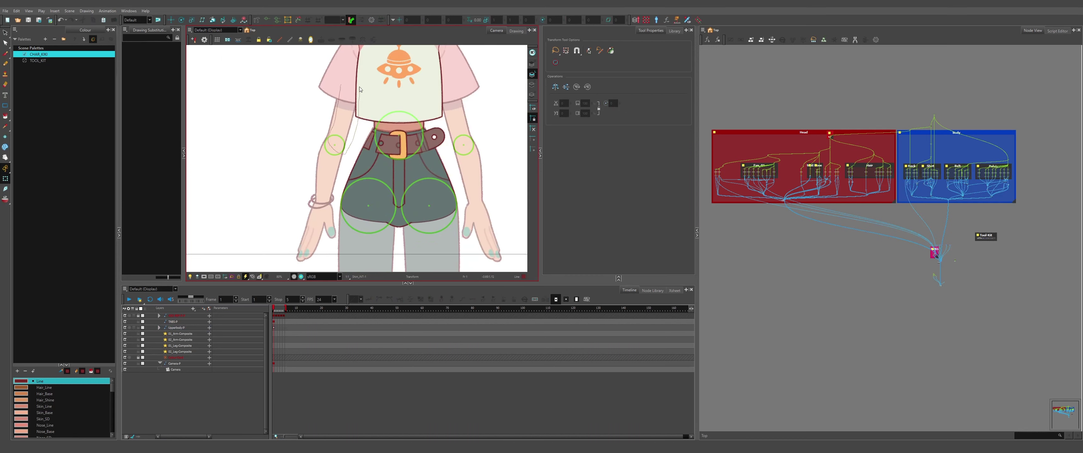
{"action": "left_click_drag", "start_coordinate": [360, 89], "coordinate": [299, 119]}
{"action": "left_click", "coordinate": [331, 99]}
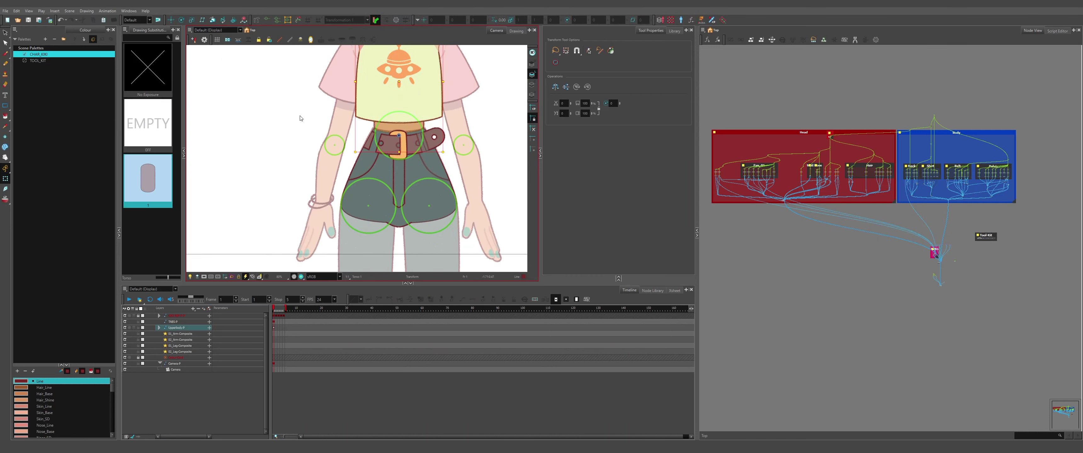
{"action": "left_click", "coordinate": [301, 118]}
{"action": "scroll", "coordinate": [336, 114], "scroll_direction": "down", "scroll_amount": 2}
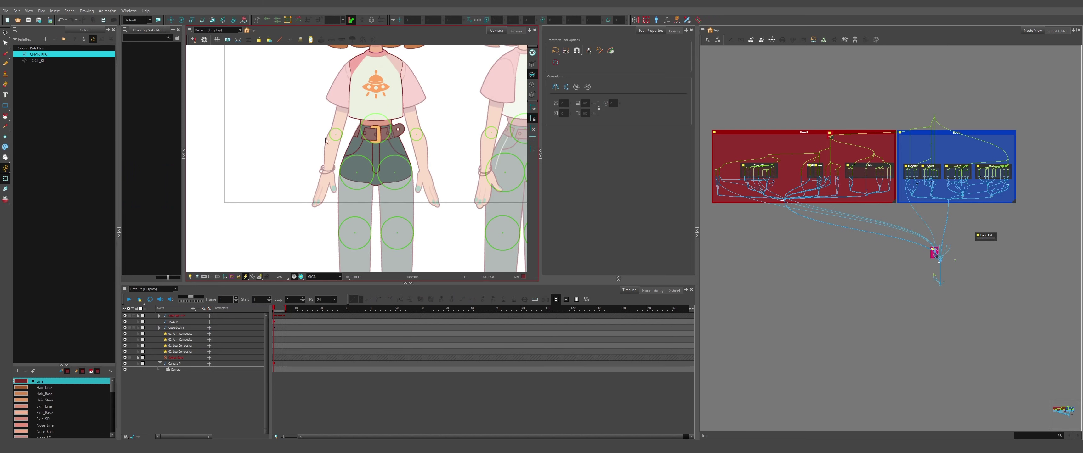
- Examine the elbow, forearm, bracelet and hand of the front-view character design
{"action": "scroll", "coordinate": [328, 135], "scroll_direction": "up", "scroll_amount": 4}
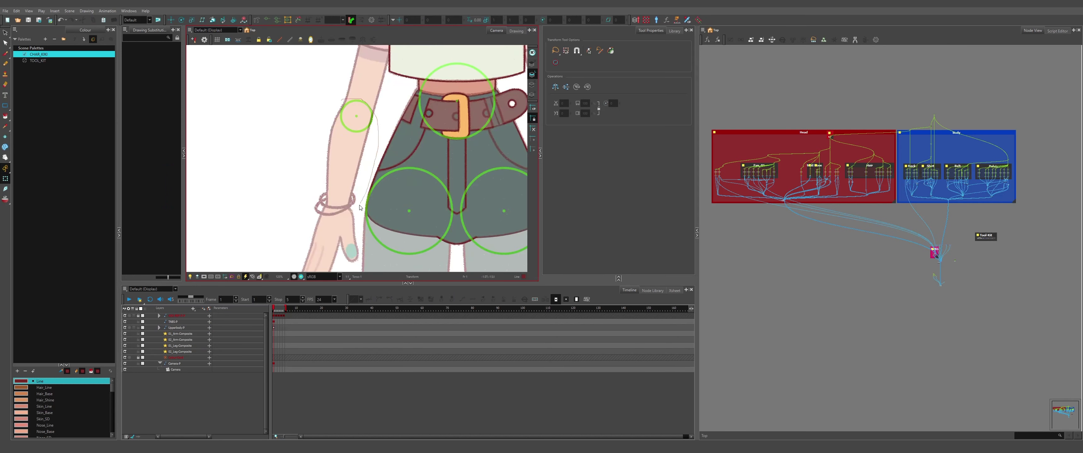
{"action": "mouse_move", "coordinate": [359, 208]}
{"action": "left_mouse_down"}
{"action": "mouse_move", "coordinate": [319, 190]}
{"action": "mouse_move", "coordinate": [338, 102]}
{"action": "left_mouse_up"}
{"action": "scroll", "coordinate": [339, 105], "scroll_direction": "down", "scroll_amount": 3}
{"action": "scroll", "coordinate": [349, 156], "scroll_direction": "up", "scroll_amount": 3}
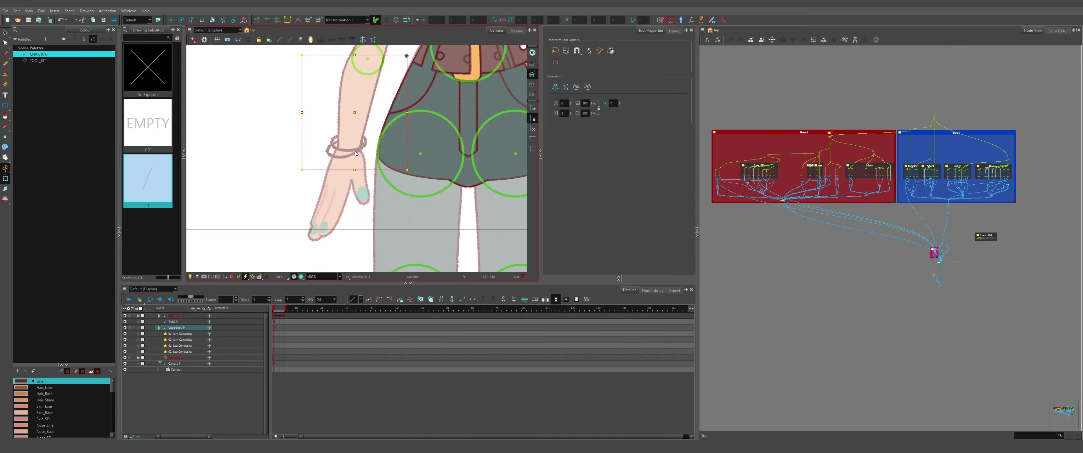
{"action": "left_click", "coordinate": [739, 114]}
{"action": "left_click_drag", "start_coordinate": [322, 162], "coordinate": [354, 124]}
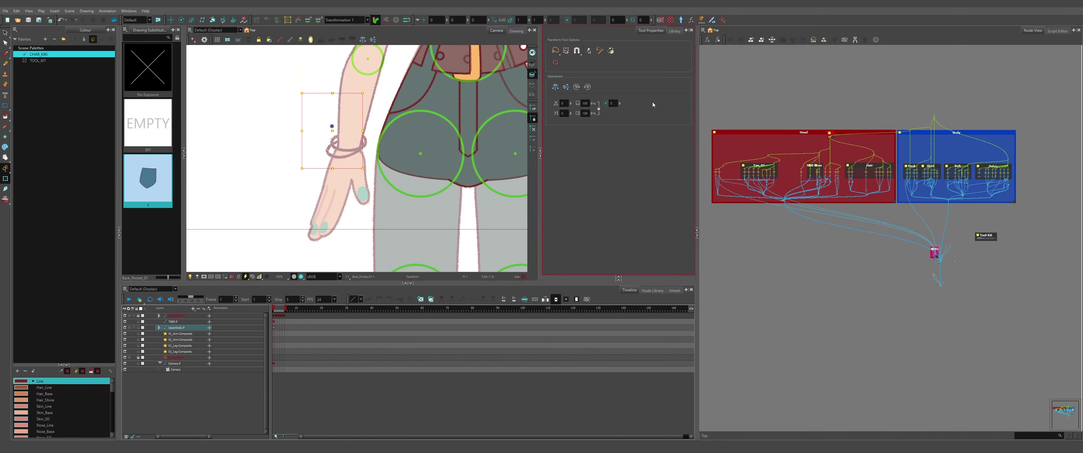
{"action": "left_click", "coordinate": [729, 97]}
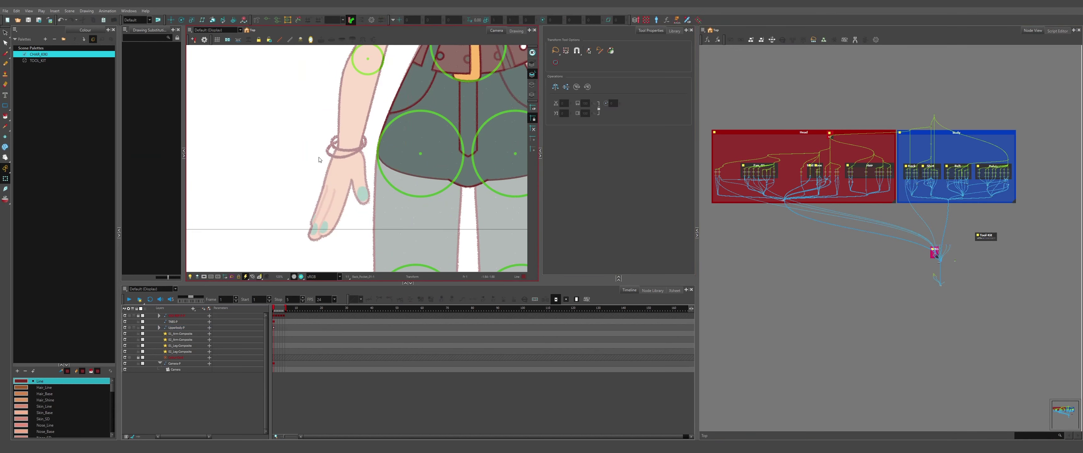
{"action": "scroll", "coordinate": [319, 168], "scroll_direction": "up", "scroll_amount": 2}
{"action": "mouse_move", "coordinate": [320, 211]}
{"action": "left_mouse_down"}
{"action": "mouse_move", "coordinate": [325, 122]}
{"action": "mouse_move", "coordinate": [320, 213]}
{"action": "left_mouse_up"}
{"action": "scroll", "coordinate": [962, 139], "scroll_direction": "down", "scroll_amount": 2}
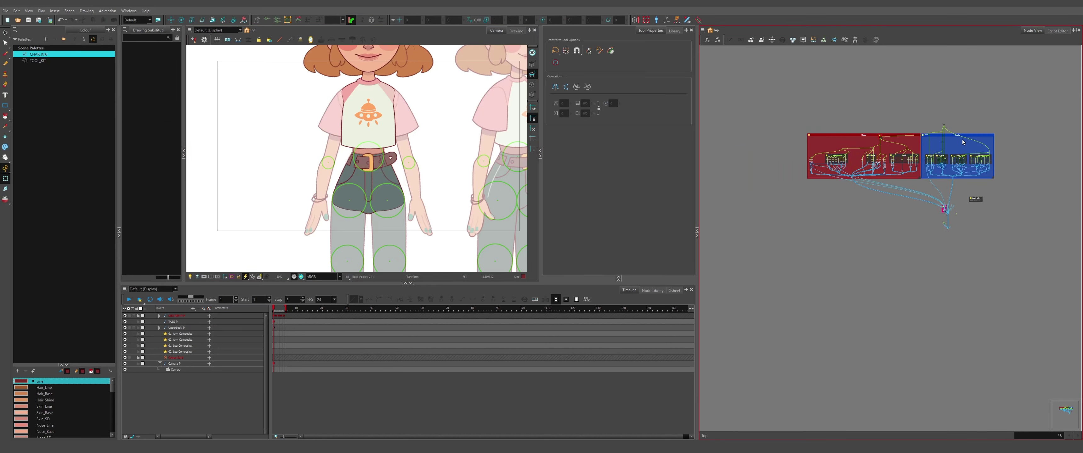
- Move the Head node group away from the Body group and place the 01_Arm-Composite node in the gap
{"action": "scroll", "coordinate": [876, 130], "scroll_direction": "up", "scroll_amount": 2}
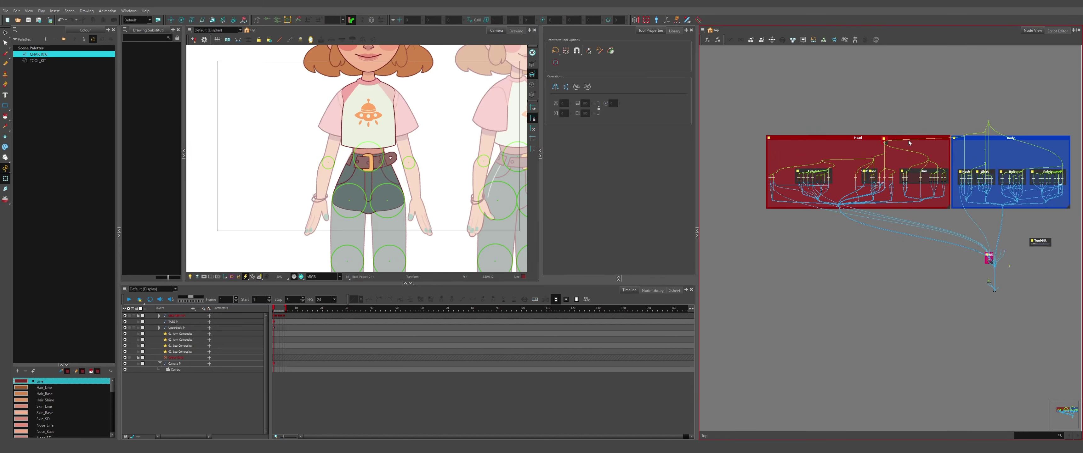
{"action": "left_click_drag", "start_coordinate": [922, 138], "coordinate": [780, 139]}
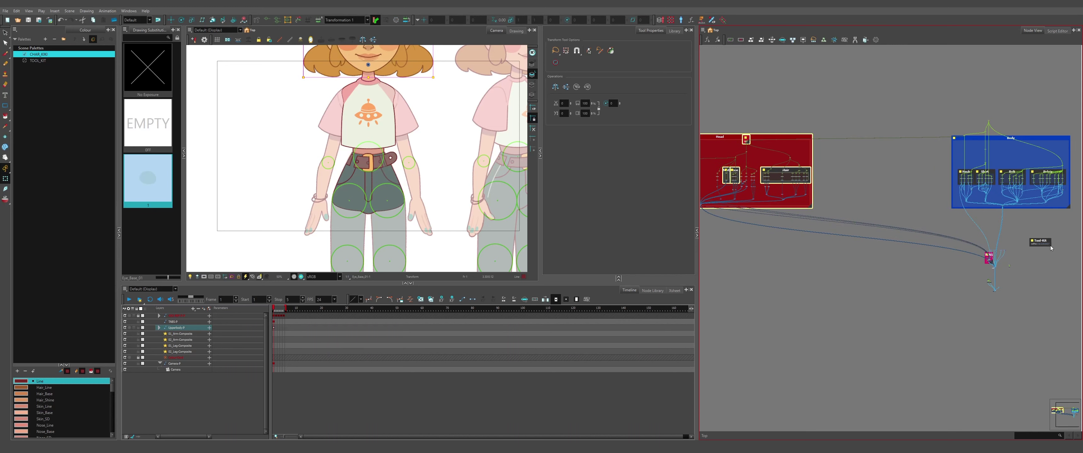
{"action": "scroll", "coordinate": [1006, 248], "scroll_direction": "up", "scroll_amount": 7}
{"action": "left_click_drag", "start_coordinate": [884, 264], "coordinate": [879, 203]}
{"action": "scroll", "coordinate": [1032, 249], "scroll_direction": "down", "scroll_amount": 3}
{"action": "scroll", "coordinate": [1032, 249], "scroll_direction": "down", "scroll_amount": 3}
{"action": "scroll", "coordinate": [997, 248], "scroll_direction": "down", "scroll_amount": 2}
{"action": "scroll", "coordinate": [879, 202], "scroll_direction": "up", "scroll_amount": 3}
{"action": "left_click", "coordinate": [866, 208]}
{"action": "scroll", "coordinate": [865, 207], "scroll_direction": "up", "scroll_amount": 6}
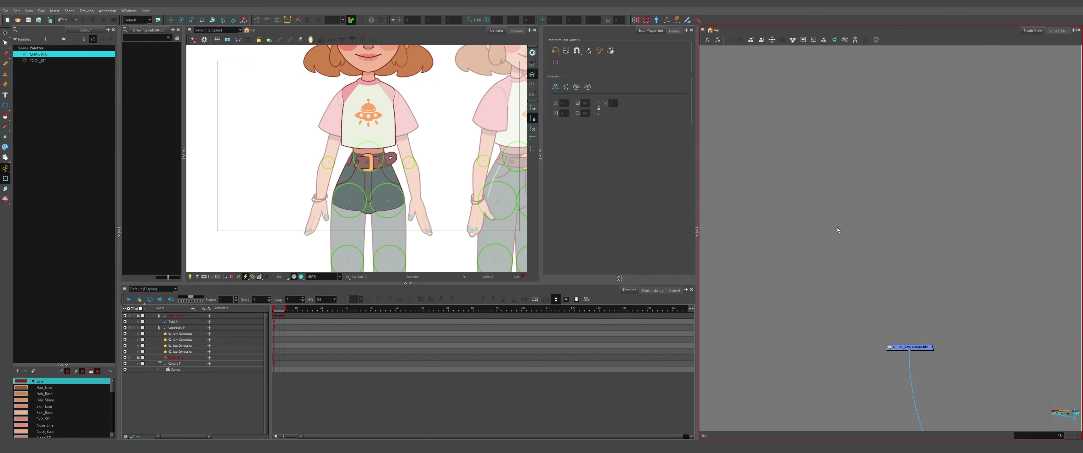
- Add drawing layers named Shoulder_01 and Sleeve_01
{"action": "key", "text": "ctrl+r"}
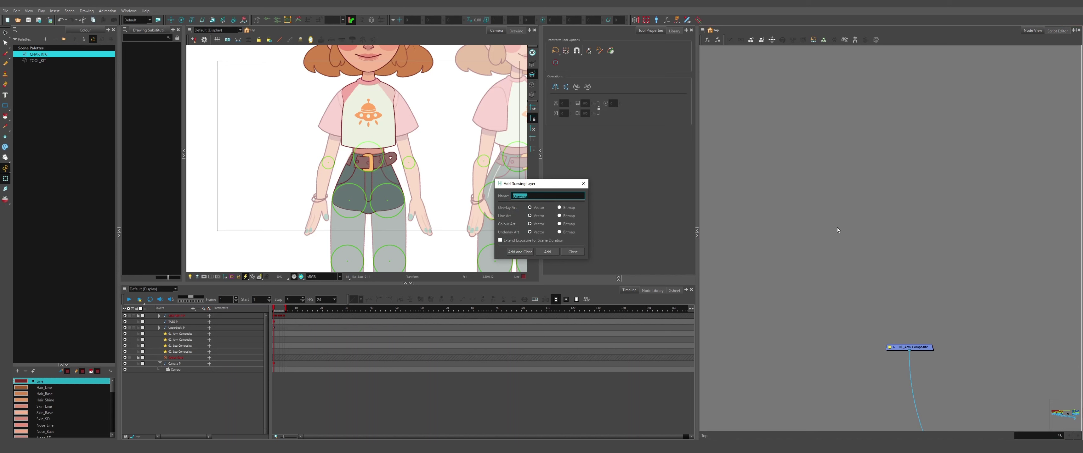
{"action": "type", "text": "Shoulder_01"}
{"action": "key", "text": "Return"}
{"action": "key", "text": "BackSpace"}
{"action": "type", "text": "Sleeve_01"}
{"action": "key", "text": "Return"}
- Add drawing layers named Sleeve_INT_01, Arm_Up_01, Arm_Bot_01, Bracelet_01 and Hand_01
{"action": "type", "text": "Arm_Up_01"}
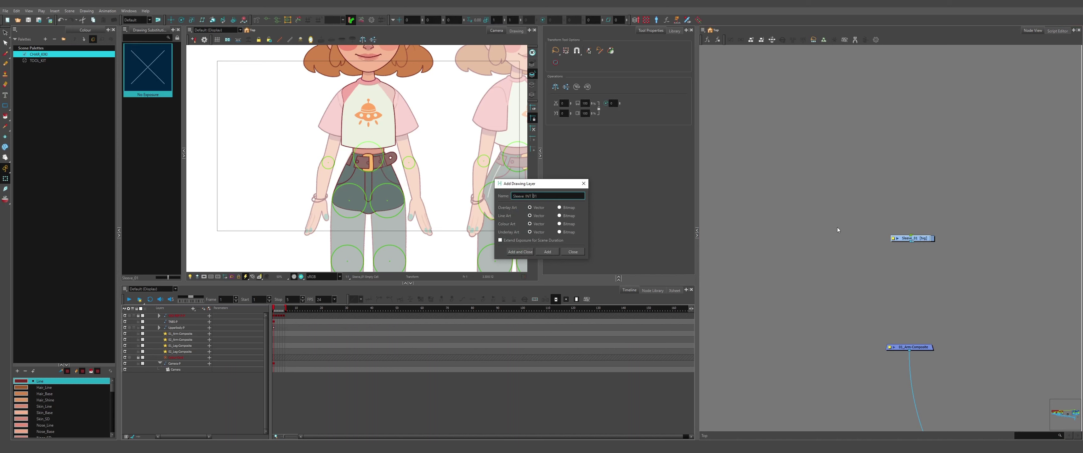
{"action": "key", "text": "Return"}
{"action": "type", "text": "Arm_Bot_01"}
{"action": "key", "text": "Return"}
{"action": "type", "text": "Bracelet_01"}
{"action": "key", "text": "Return"}
{"action": "type", "text": "Hand_01"}
{"action": "key", "text": "Return"}
{"action": "key", "text": "Escape"}
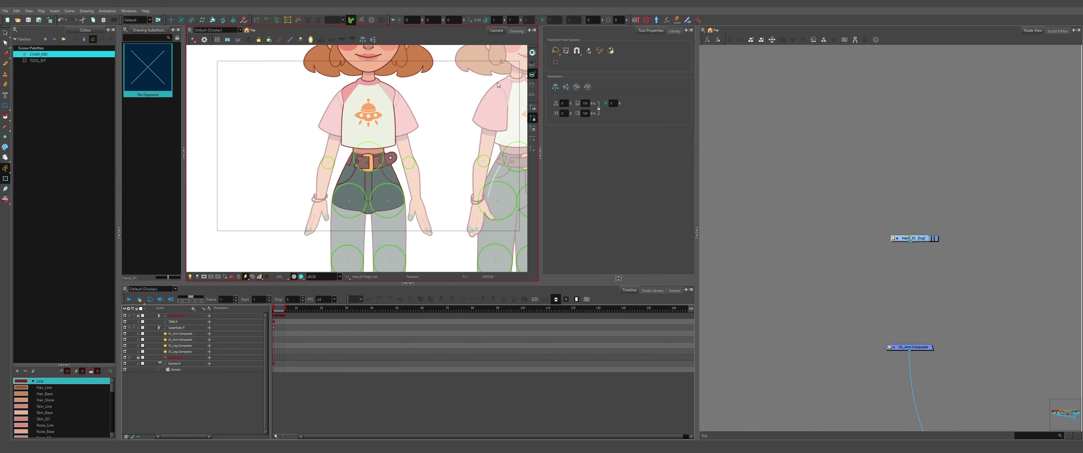
- Check the sleeve fold lines on the design and add a drawing layer named Sleeve_Line_01
{"action": "scroll", "coordinate": [498, 85], "scroll_direction": "up", "scroll_amount": 4}
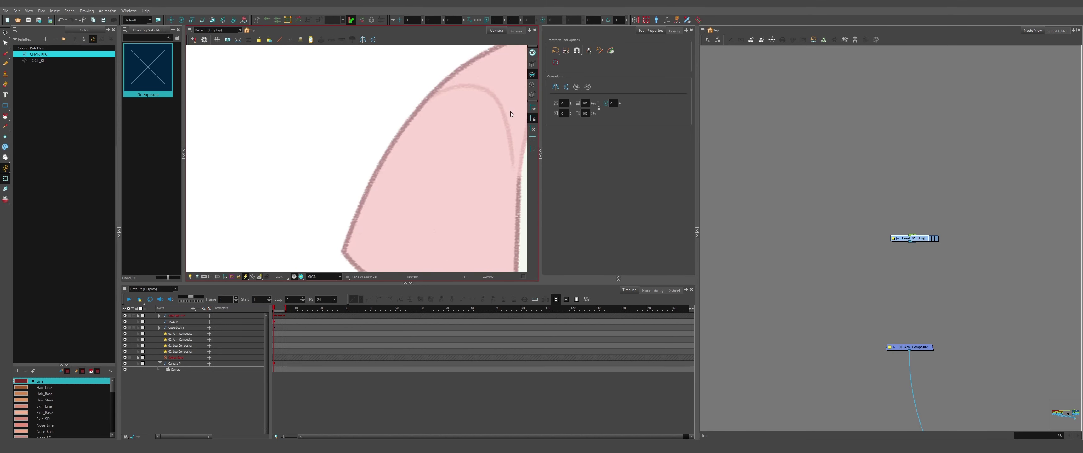
{"action": "scroll", "coordinate": [469, 112], "scroll_direction": "down", "scroll_amount": 6}
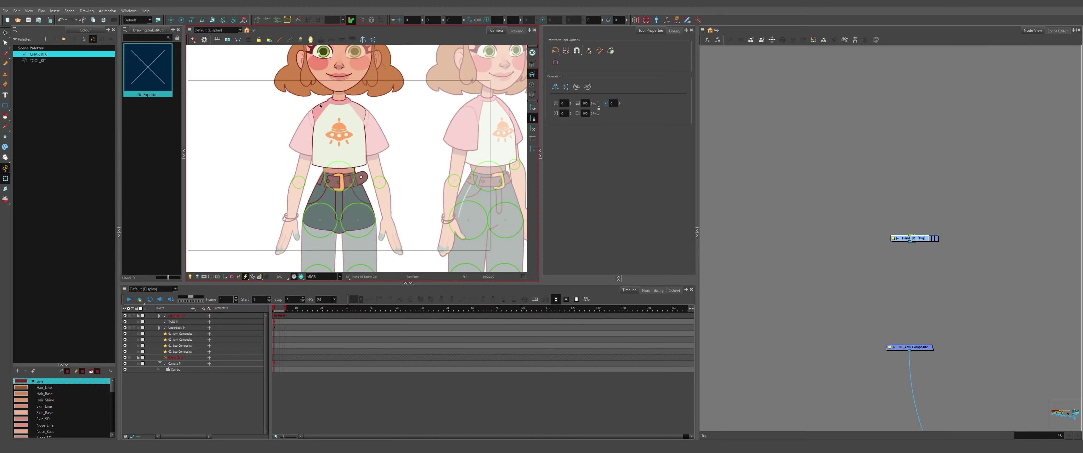
{"action": "scroll", "coordinate": [325, 116], "scroll_direction": "up", "scroll_amount": 7}
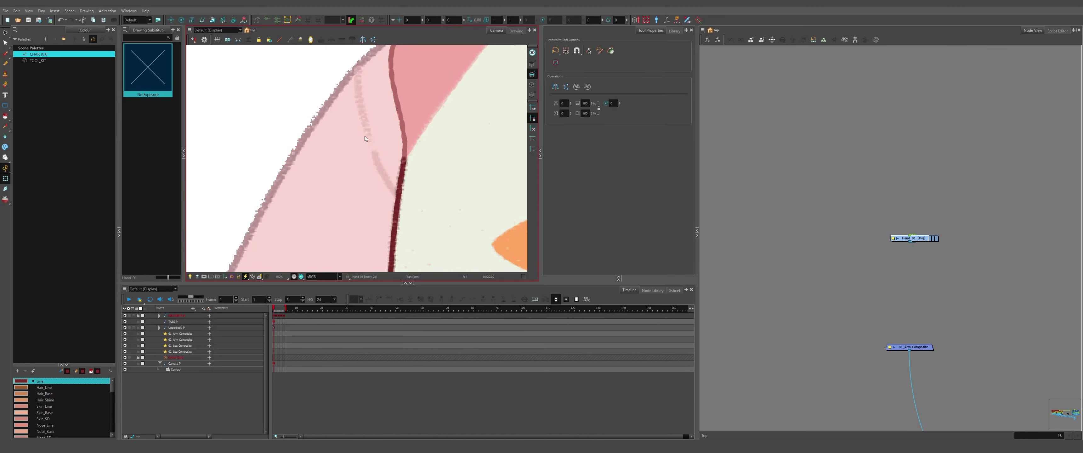
{"action": "scroll", "coordinate": [323, 129], "scroll_direction": "down", "scroll_amount": 6}
{"action": "scroll", "coordinate": [487, 125], "scroll_direction": "up", "scroll_amount": 3}
{"action": "scroll", "coordinate": [487, 125], "scroll_direction": "down", "scroll_amount": 3}
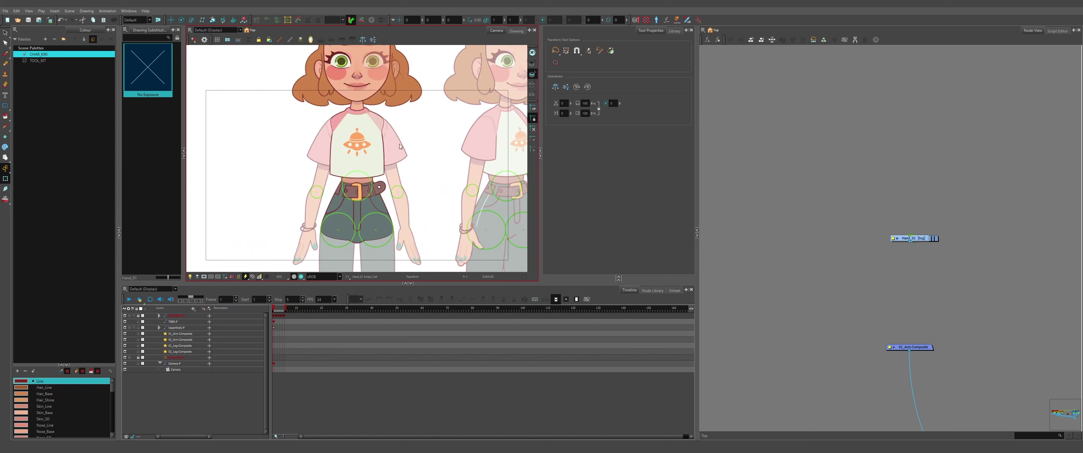
{"action": "left_click", "coordinate": [743, 205]}
{"action": "key", "text": "ctrl+r"}
{"action": "type", "text": "Sleeve_Line_01"}
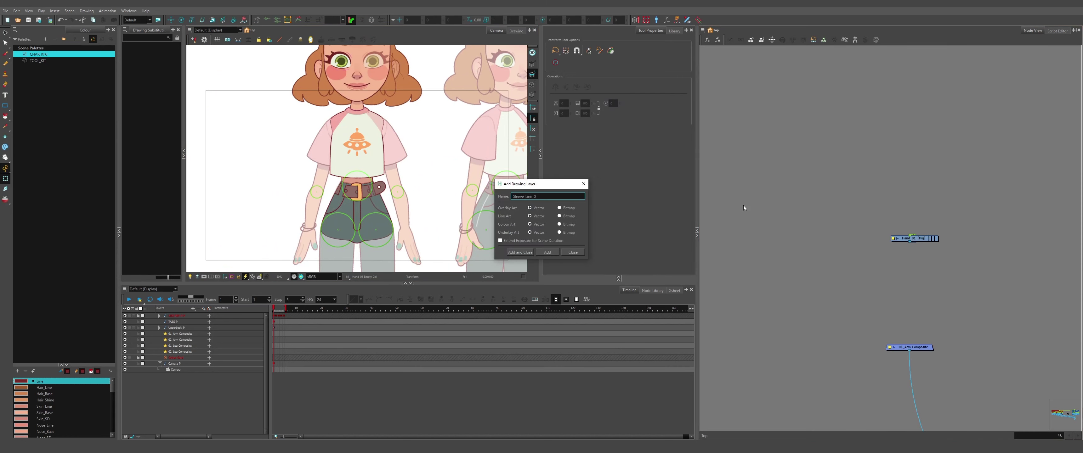
{"action": "key", "text": "Return"}
- Spread the stacked arm drawing nodes apart above the 01_Arm-Composite node
{"action": "scroll", "coordinate": [924, 237], "scroll_direction": "up", "scroll_amount": 2}
{"action": "left_click_drag", "start_coordinate": [927, 241], "coordinate": [938, 133]}
{"action": "left_click_drag", "start_coordinate": [915, 241], "coordinate": [910, 298]}
{"action": "left_click_drag", "start_coordinate": [915, 240], "coordinate": [911, 168]}
{"action": "mouse_move", "coordinate": [915, 241]}
{"action": "left_mouse_down"}
{"action": "mouse_move", "coordinate": [914, 201]}
{"action": "mouse_move", "coordinate": [914, 276]}
{"action": "left_mouse_up"}
{"action": "left_click_drag", "start_coordinate": [915, 241], "coordinate": [911, 328]}
{"action": "left_click_drag", "start_coordinate": [915, 241], "coordinate": [909, 363]}
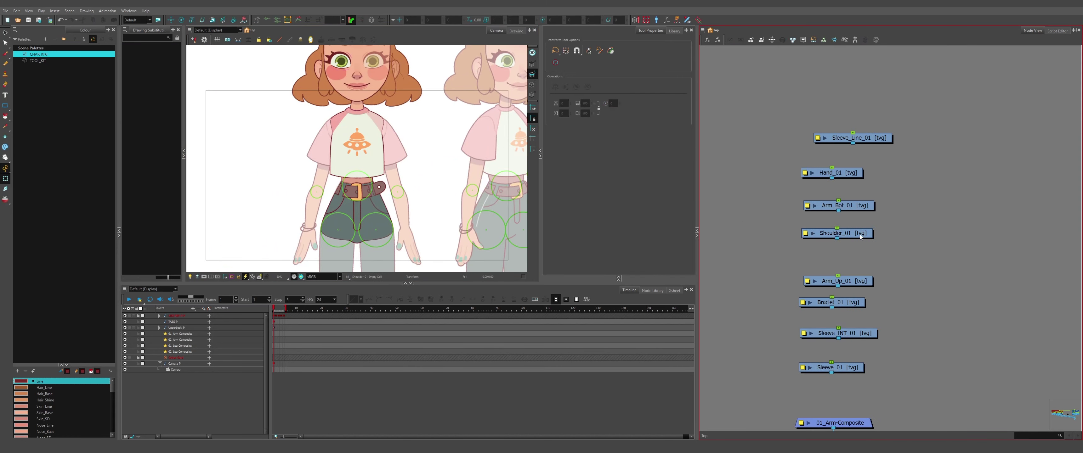
- Line up the Shoulder_01, Sleeve_Line_01, Sleeve_01 and Sleeve_INT_01 nodes in a horizontal row
{"action": "left_click_drag", "start_coordinate": [846, 234], "coordinate": [1031, 223]}
{"action": "left_click_drag", "start_coordinate": [847, 368], "coordinate": [981, 230]}
{"action": "left_click_drag", "start_coordinate": [928, 228], "coordinate": [900, 240]}
{"action": "scroll", "coordinate": [896, 227], "scroll_direction": "down", "scroll_amount": 6}
{"action": "scroll", "coordinate": [988, 202], "scroll_direction": "up", "scroll_amount": 3}
{"action": "scroll", "coordinate": [925, 210], "scroll_direction": "down", "scroll_amount": 3}
{"action": "scroll", "coordinate": [839, 243], "scroll_direction": "up", "scroll_amount": 3}
{"action": "scroll", "coordinate": [840, 243], "scroll_direction": "up", "scroll_amount": 5}
{"action": "left_click_drag", "start_coordinate": [1011, 240], "coordinate": [774, 240]}
{"action": "left_click_drag", "start_coordinate": [904, 240], "coordinate": [853, 236]}
{"action": "mouse_move", "coordinate": [854, 236]}
{"action": "left_mouse_down"}
{"action": "mouse_move", "coordinate": [905, 235]}
{"action": "mouse_move", "coordinate": [849, 236]}
{"action": "left_mouse_up"}
{"action": "left_click_drag", "start_coordinate": [834, 331], "coordinate": [931, 236]}
{"action": "left_click_drag", "start_coordinate": [802, 263], "coordinate": [862, 268]}
{"action": "left_click_drag", "start_coordinate": [813, 240], "coordinate": [742, 242]}
{"action": "left_click_drag", "start_coordinate": [904, 169], "coordinate": [827, 242]}
{"action": "mouse_move", "coordinate": [901, 229]}
{"action": "left_mouse_down"}
{"action": "mouse_move", "coordinate": [808, 236]}
{"action": "mouse_move", "coordinate": [894, 235]}
{"action": "left_mouse_up"}
- Extend the node row with Arm_Up_01, Bracelet_01, Arm_Bot_01 and Hand_01, in that order
{"action": "left_click_drag", "start_coordinate": [792, 297], "coordinate": [971, 248]}
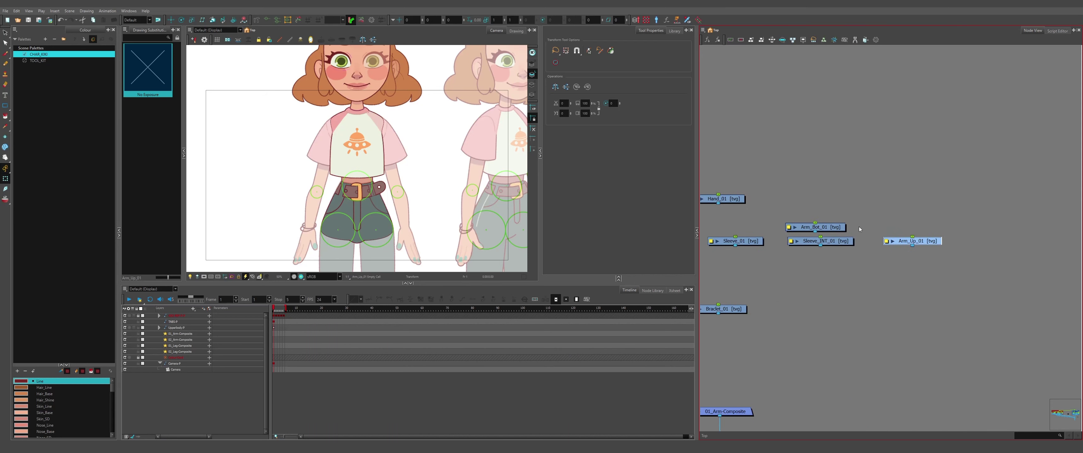
{"action": "left_click_drag", "start_coordinate": [836, 228], "coordinate": [1020, 243]}
{"action": "mouse_move", "coordinate": [738, 308]}
{"action": "left_mouse_down"}
{"action": "mouse_move", "coordinate": [994, 222]}
{"action": "mouse_move", "coordinate": [1074, 242]}
{"action": "left_mouse_up"}
{"action": "left_click_drag", "start_coordinate": [989, 223], "coordinate": [1007, 242]}
{"action": "left_click_drag", "start_coordinate": [739, 199], "coordinate": [916, 244]}
{"action": "left_click_drag", "start_coordinate": [935, 219], "coordinate": [799, 265]}
{"action": "left_click_drag", "start_coordinate": [820, 244], "coordinate": [842, 245]}
{"action": "scroll", "coordinate": [895, 244], "scroll_direction": "down", "scroll_amount": 7}
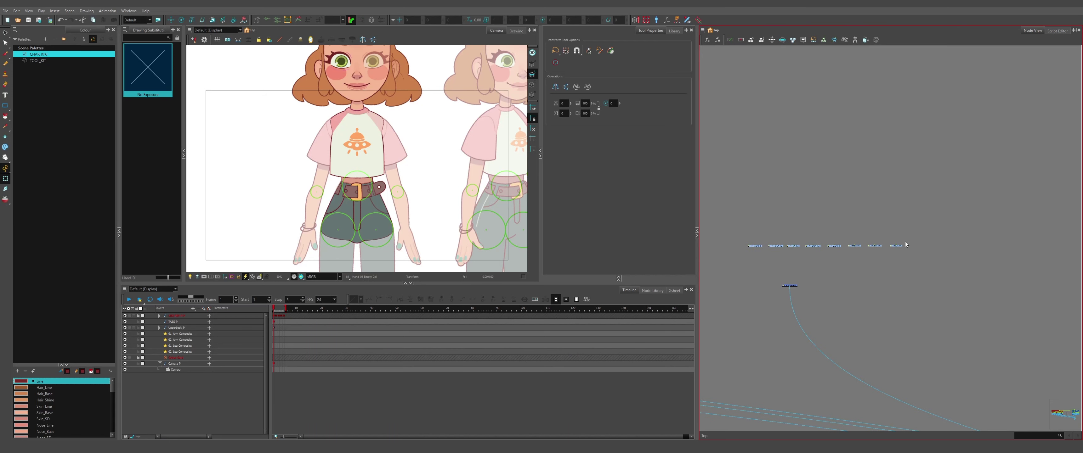
- Space out the lower-arm end of the node row, separating Hand_01 and the forearm nodes from Arm_Up_01
{"action": "scroll", "coordinate": [919, 229], "scroll_direction": "up", "scroll_amount": 6}
{"action": "left_click", "coordinate": [932, 201]}
{"action": "left_click_drag", "start_coordinate": [1031, 237], "coordinate": [959, 189]}
{"action": "key", "text": "Right"}
{"action": "key", "text": "Right"}
{"action": "key", "text": "Right"}
{"action": "key", "text": "Right"}
{"action": "key", "text": "Right"}
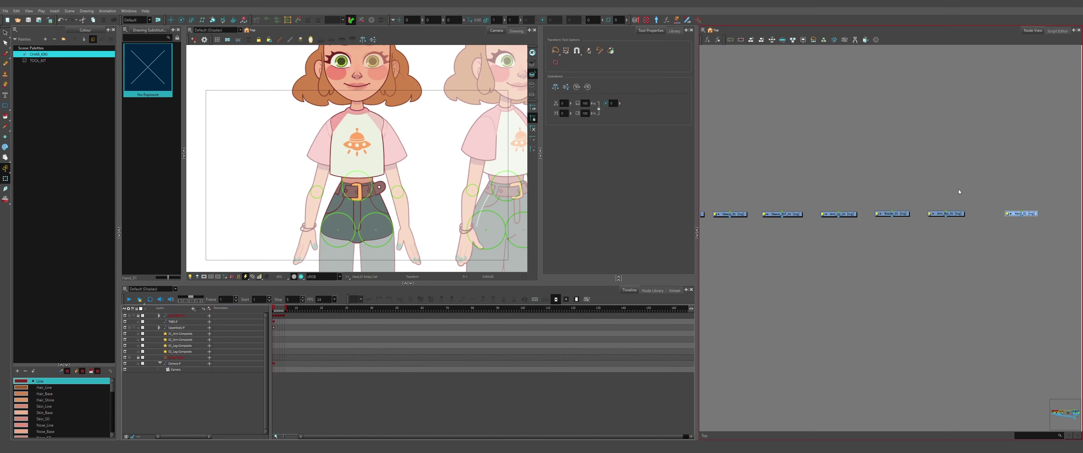
{"action": "left_click_drag", "start_coordinate": [1071, 193], "coordinate": [968, 235]}
{"action": "key", "text": "Right"}
{"action": "key", "text": "Right"}
{"action": "key", "text": "Right"}
{"action": "key", "text": "Right"}
- Set the sleeve nodes apart from Arm_Up_01 and move Shoulder_01 away from the sleeve nodes
{"action": "left_click_drag", "start_coordinate": [970, 197], "coordinate": [762, 243]}
{"action": "key", "text": "Left"}
{"action": "key", "text": "Left"}
{"action": "key", "text": "Left"}
{"action": "key", "text": "Left"}
{"action": "left_click_drag", "start_coordinate": [733, 197], "coordinate": [789, 238]}
{"action": "key", "text": "Left"}
{"action": "key", "text": "Left"}
{"action": "key", "text": "Left"}
{"action": "key", "text": "Left"}
{"action": "key", "text": "Left"}
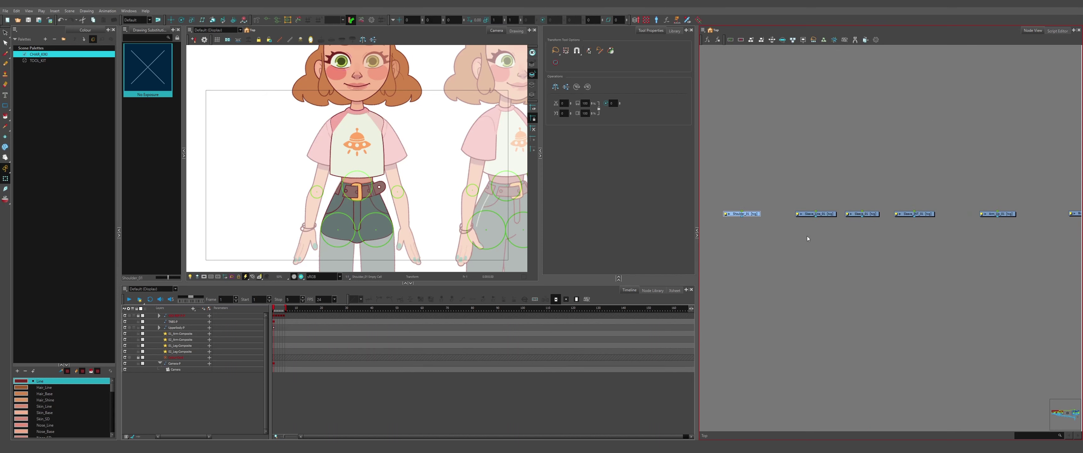
- Create separate composites for the sleeve nodes, the Bracelet_01 and Arm_Bot_01 pair, and Hand_01, and connect them to 01_Arm-Composite
{"action": "scroll", "coordinate": [814, 236], "scroll_direction": "down", "scroll_amount": 1}
{"action": "left_click_drag", "start_coordinate": [793, 208], "coordinate": [902, 238]}
{"action": "left_click_drag", "start_coordinate": [1021, 231], "coordinate": [894, 253]}
{"action": "scroll", "coordinate": [941, 225], "scroll_direction": "down", "scroll_amount": 2}
{"action": "scroll", "coordinate": [1013, 229], "scroll_direction": "up", "scroll_amount": 3}
{"action": "key", "text": "ctrl+k"}
{"action": "scroll", "coordinate": [966, 236], "scroll_direction": "down", "scroll_amount": 3}
{"action": "left_click_drag", "start_coordinate": [1051, 269], "coordinate": [815, 246]}
{"action": "left_click_drag", "start_coordinate": [838, 252], "coordinate": [838, 370]}
{"action": "scroll", "coordinate": [900, 252], "scroll_direction": "down", "scroll_amount": 3}
{"action": "left_click_drag", "start_coordinate": [932, 300], "coordinate": [897, 307]}
{"action": "scroll", "coordinate": [900, 307], "scroll_direction": "down", "scroll_amount": 3}
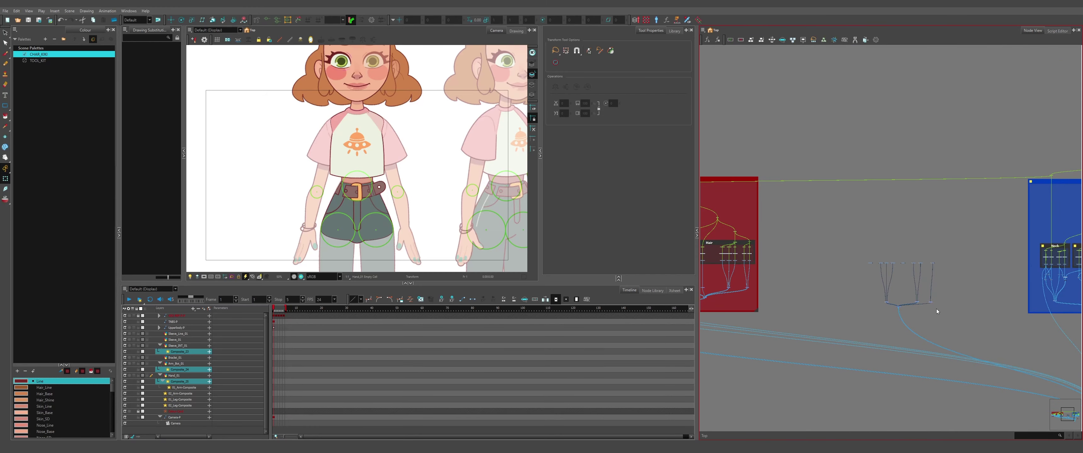
- Connect the Shoulder_01 and Arm_Up_01 nodes directly to 01_Arm-Composite
{"action": "scroll", "coordinate": [936, 309], "scroll_direction": "up", "scroll_amount": 3}
{"action": "scroll", "coordinate": [962, 281], "scroll_direction": "down", "scroll_amount": 3}
{"action": "left_click_drag", "start_coordinate": [961, 281], "coordinate": [879, 242]}
{"action": "scroll", "coordinate": [879, 241], "scroll_direction": "up", "scroll_amount": 4}
{"action": "key", "text": "ctrl+k"}
{"action": "left_click", "coordinate": [844, 370]}
{"action": "scroll", "coordinate": [844, 378], "scroll_direction": "up", "scroll_amount": 3}
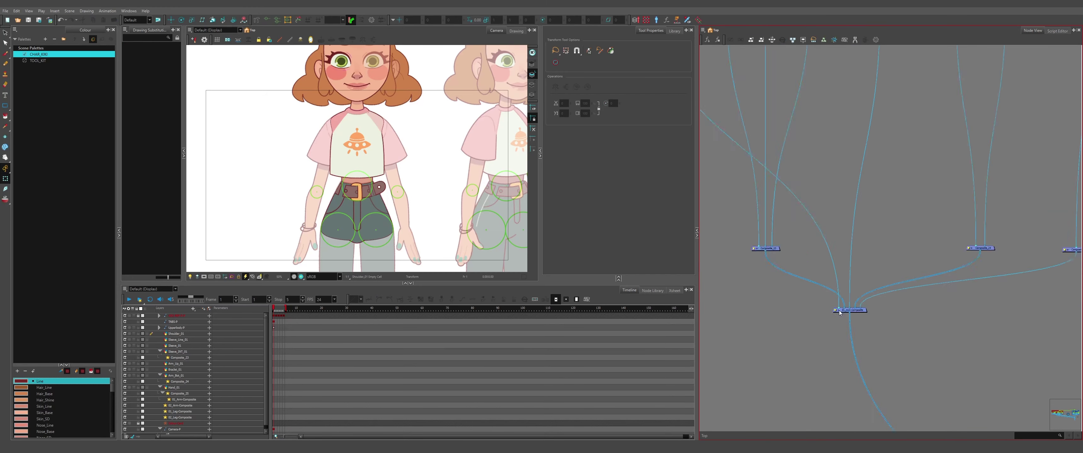
- Paste a copy of the Hand_01 node and place it directly beside the original
{"action": "scroll", "coordinate": [836, 309], "scroll_direction": "down", "scroll_amount": 2}
{"action": "scroll", "coordinate": [780, 244], "scroll_direction": "up", "scroll_amount": 1}
{"action": "left_click_drag", "start_coordinate": [781, 244], "coordinate": [755, 258]}
{"action": "scroll", "coordinate": [921, 211], "scroll_direction": "up", "scroll_amount": 3}
{"action": "left_click_drag", "start_coordinate": [1057, 206], "coordinate": [988, 209]}
{"action": "scroll", "coordinate": [920, 211], "scroll_direction": "up", "scroll_amount": 3}
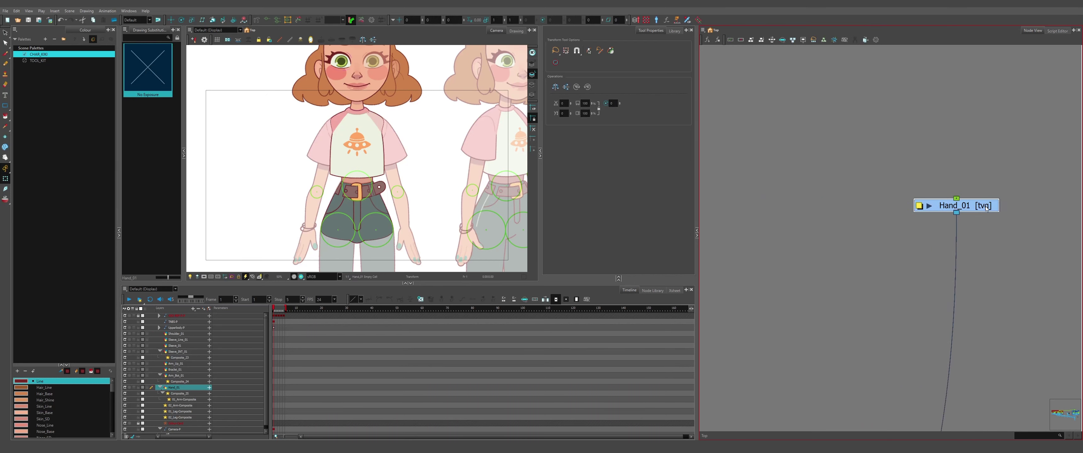
{"action": "key", "text": "ctrl+v"}
{"action": "mouse_move", "coordinate": [874, 214]}
{"action": "left_mouse_down"}
{"action": "mouse_move", "coordinate": [876, 230]}
{"action": "mouse_move", "coordinate": [858, 219]}
{"action": "left_mouse_up"}
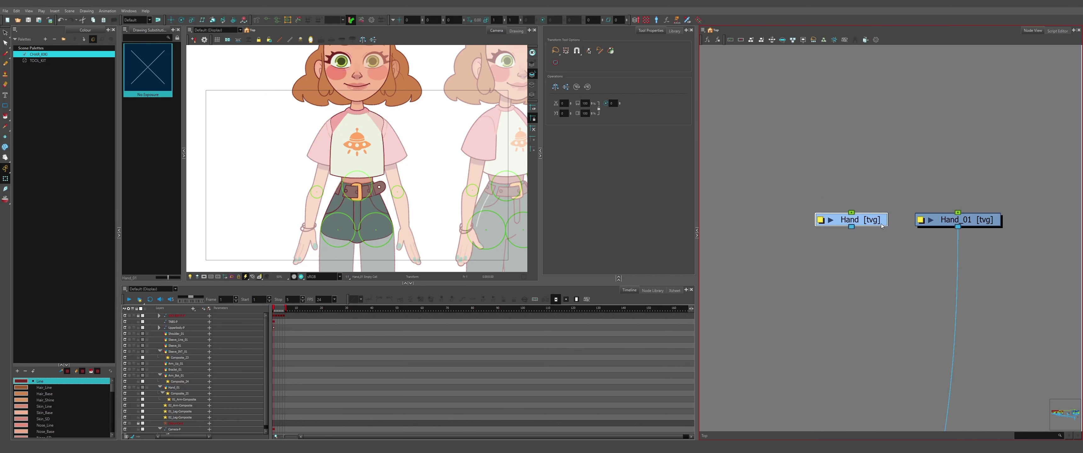
- Rename the copied hand node as Hand_OL_01
{"action": "left_click", "coordinate": [817, 220]}
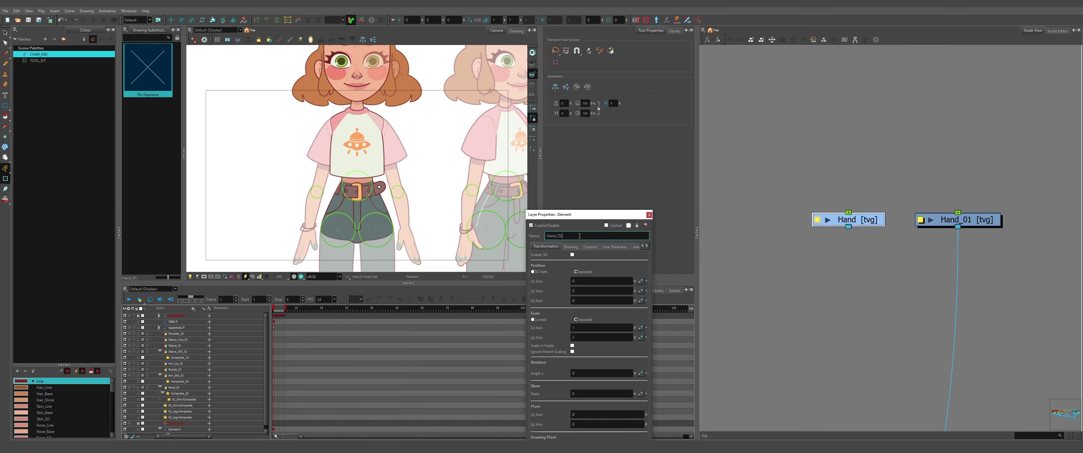
{"action": "type", "text": "_OL_01"}
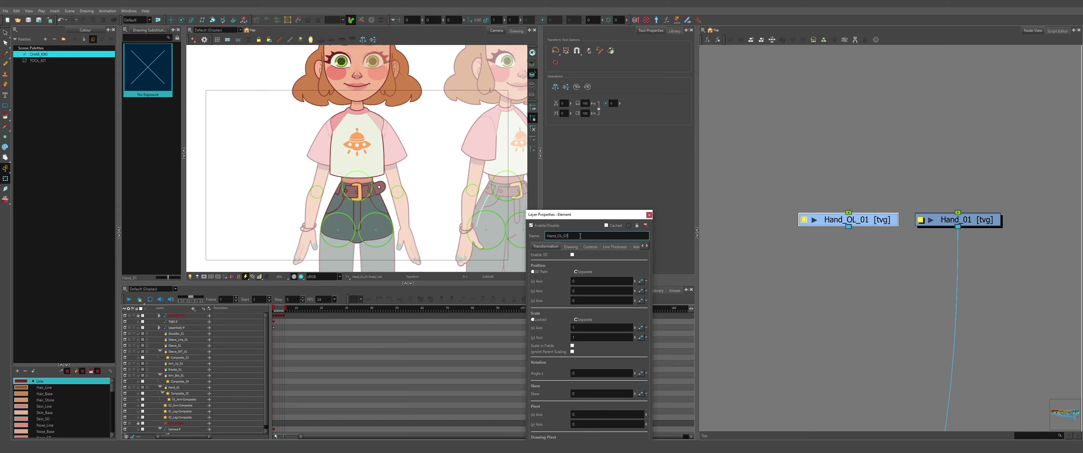
{"action": "left_click", "coordinate": [649, 215]}
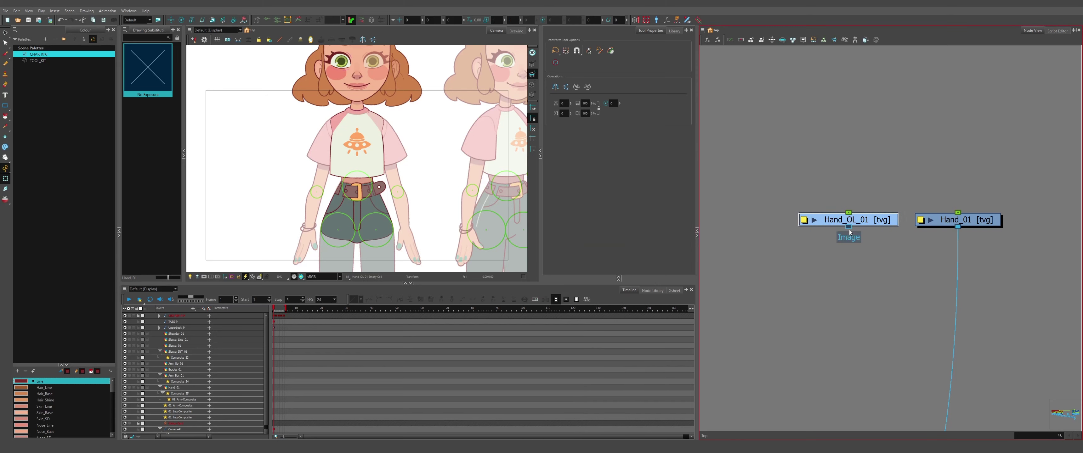
- Connect the Hand_OL_01 node to the same composite as Hand_01
{"action": "scroll", "coordinate": [850, 229], "scroll_direction": "down", "scroll_amount": 5}
{"action": "left_click_drag", "start_coordinate": [850, 229], "coordinate": [887, 380]}
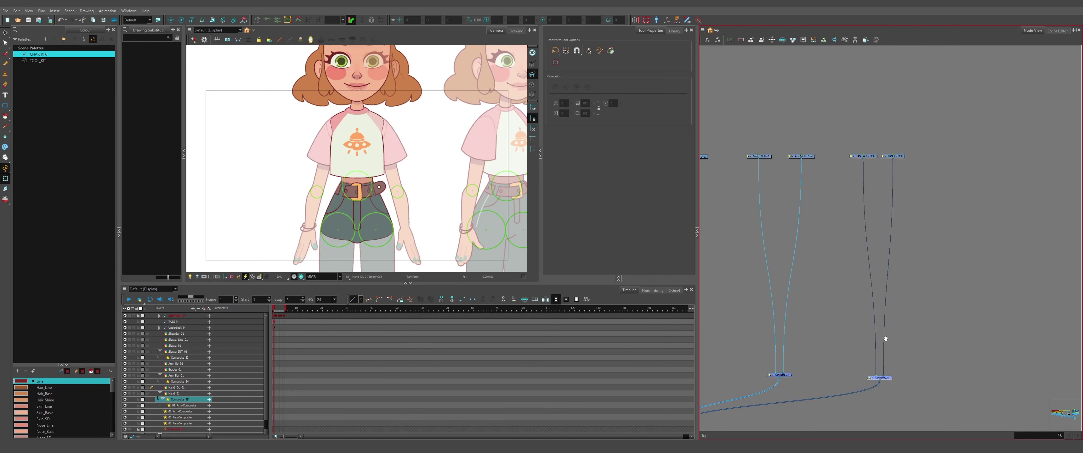
{"action": "scroll", "coordinate": [882, 151], "scroll_direction": "up", "scroll_amount": 1}
{"action": "scroll", "coordinate": [878, 151], "scroll_direction": "up", "scroll_amount": 3}
- Select the Hand_OL_01 node and examine the hand, thumb and bracelet on the design
{"action": "left_click", "coordinate": [831, 175]}
{"action": "scroll", "coordinate": [301, 256], "scroll_direction": "up", "scroll_amount": 4}
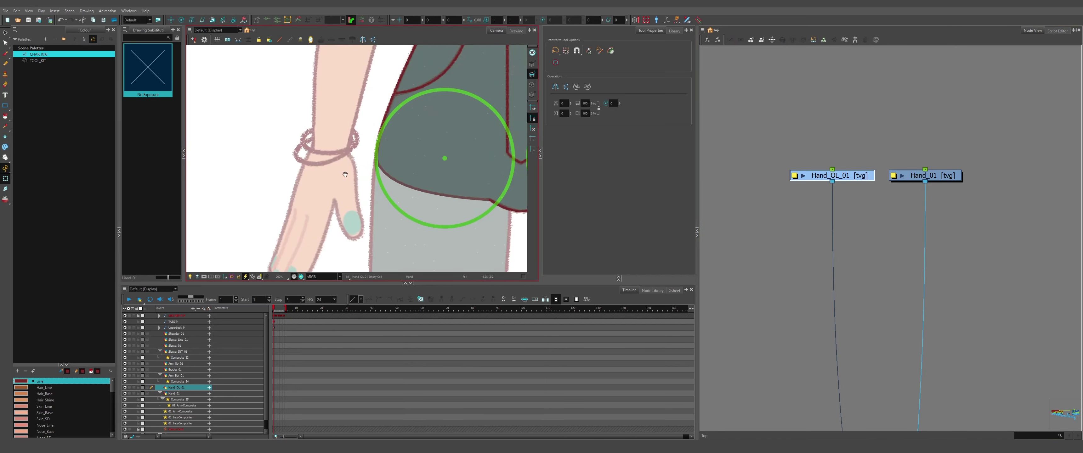
{"action": "left_click_drag", "start_coordinate": [344, 174], "coordinate": [352, 106]}
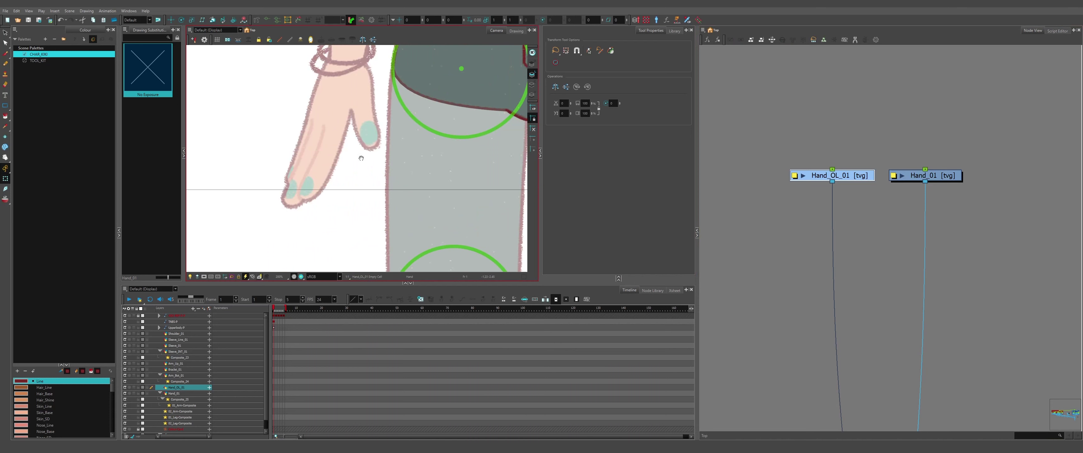
{"action": "left_click_drag", "start_coordinate": [361, 158], "coordinate": [360, 171]}
{"action": "mouse_move", "coordinate": [302, 227]}
{"action": "left_mouse_down"}
{"action": "mouse_move", "coordinate": [322, 138]}
{"action": "mouse_move", "coordinate": [360, 123]}
{"action": "left_mouse_up"}
{"action": "left_click_drag", "start_coordinate": [357, 223], "coordinate": [358, 235]}
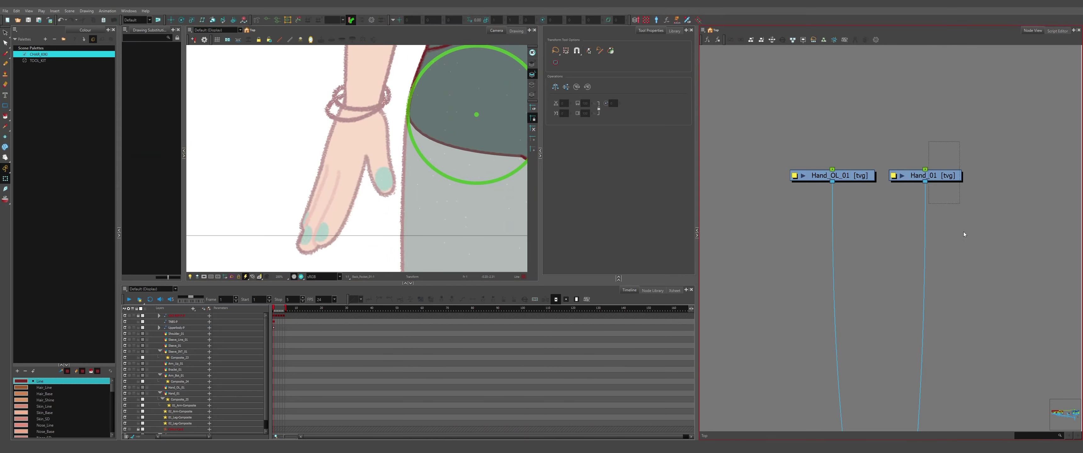
- Create an empty drawing on all nine drawing nodes of the arm at once
{"action": "left_click_drag", "start_coordinate": [378, 193], "coordinate": [354, 140]}
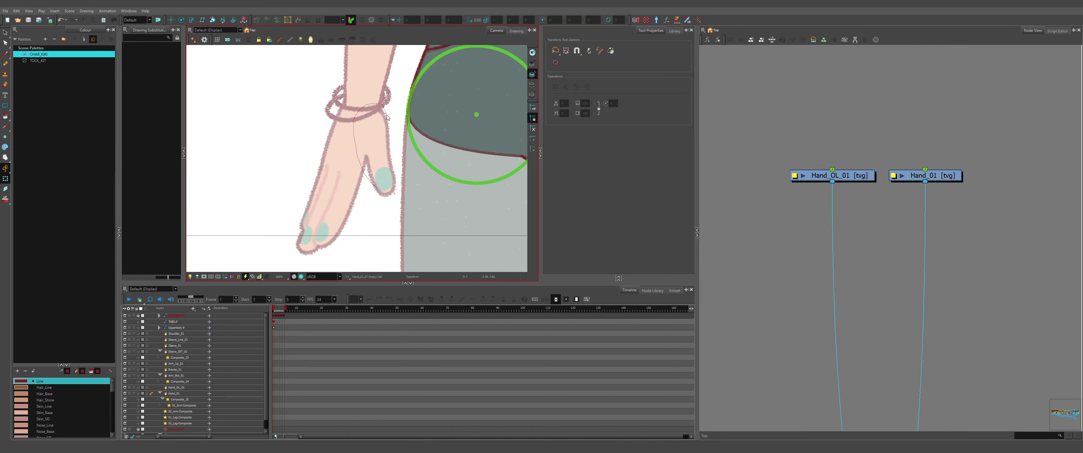
{"action": "left_click_drag", "start_coordinate": [399, 191], "coordinate": [397, 191]}
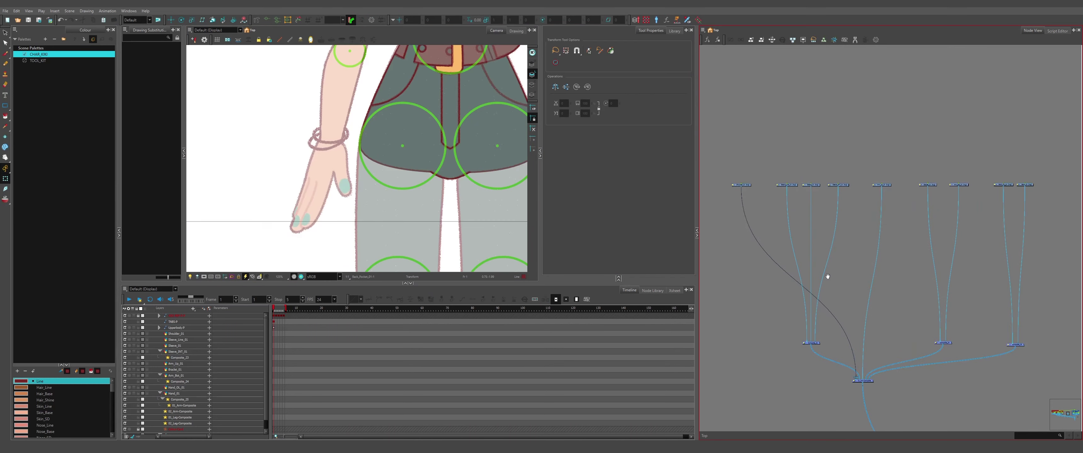
{"action": "left_click_drag", "start_coordinate": [824, 274], "coordinate": [819, 296]}
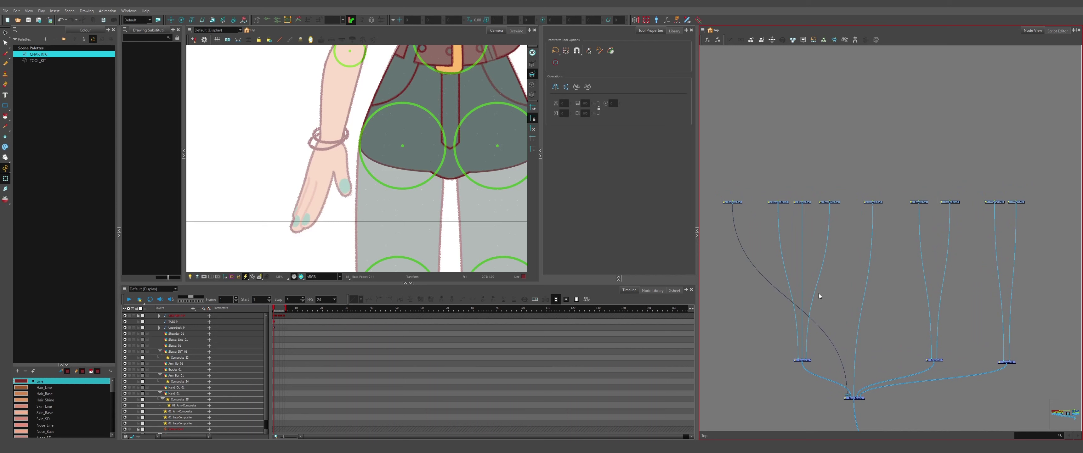
{"action": "mouse_move", "coordinate": [730, 216]}
{"action": "left_mouse_down"}
{"action": "mouse_move", "coordinate": [937, 210]}
{"action": "mouse_move", "coordinate": [1046, 223]}
{"action": "left_mouse_up"}
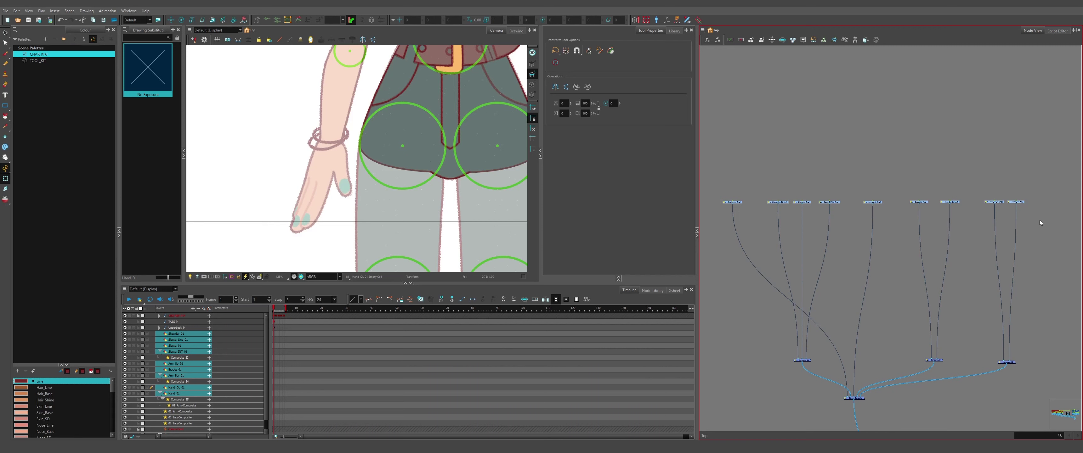
{"action": "mouse_move", "coordinate": [1039, 220]}
{"action": "left_mouse_down"}
{"action": "mouse_move", "coordinate": [1023, 184]}
{"action": "mouse_move", "coordinate": [717, 187]}
{"action": "left_mouse_up"}
{"action": "key", "text": "alt+shift+r"}
- Rename the empty drawings of the Shoulder_01 and Sleeve_Line_01 nodes as OFF
{"action": "left_click", "coordinate": [732, 202]}
{"action": "key", "text": "ctrl+d"}
{"action": "type", "text": "OFF"}
{"action": "key", "text": "Return"}
{"action": "left_click", "coordinate": [778, 202]}
{"action": "key", "text": "ctrl+d"}
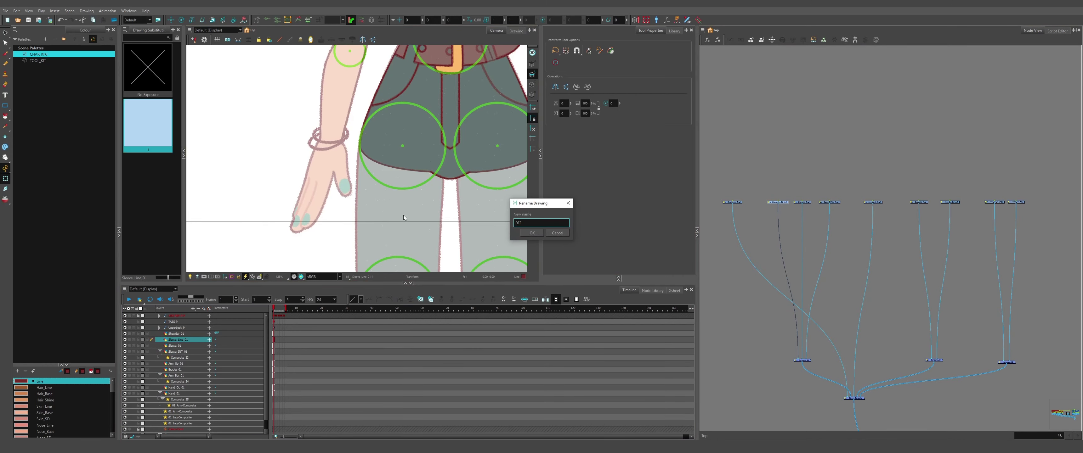
{"action": "type", "text": "OFF"}
{"action": "key", "text": "Return"}
- Rename the empty drawings of the Sleeve_01 and Sleeve_INT_01 nodes as OFF
{"action": "left_click", "coordinate": [802, 202]}
{"action": "key", "text": "ctrl+d"}
{"action": "key", "text": "Return"}
{"action": "left_click", "coordinate": [829, 202]}
{"action": "key", "text": "ctrl+d"}
{"action": "type", "text": "OFF"}
{"action": "key", "text": "Return"}
- Rename the empty drawings of the upper arm, bracelet, lower arm and both hand nodes as OFF
{"action": "left_click", "coordinate": [873, 202]}
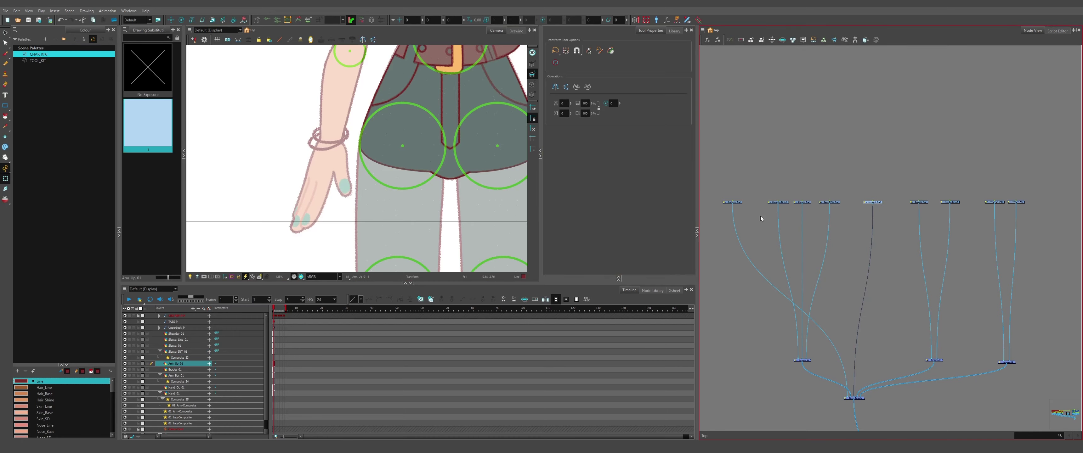
{"action": "key", "text": "ctrl+d"}
{"action": "type", "text": "OFF"}
{"action": "left_click", "coordinate": [1016, 203]}
{"action": "key", "text": "ctrl+d"}
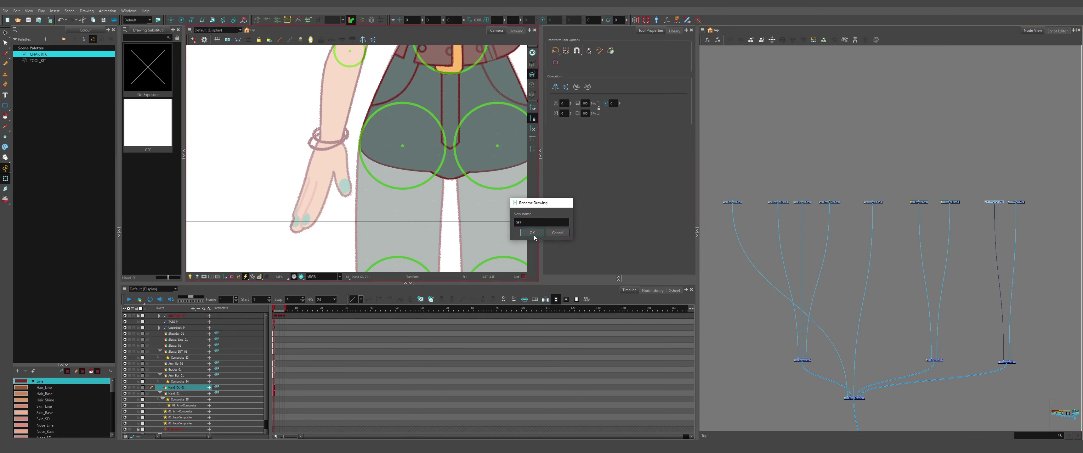
{"action": "type", "text": "OFF"}
{"action": "key", "text": "Return"}
{"action": "left_click", "coordinate": [582, 231]}
- Create another empty drawing on all of the arm's drawing nodes in addition to OFF
{"action": "left_click_drag", "start_coordinate": [715, 181], "coordinate": [1059, 241]}
{"action": "key", "text": "alt+shift+r"}
{"action": "left_click", "coordinate": [1005, 197]}
- Add a parent peg above each of the arm's drawing nodes
{"action": "scroll", "coordinate": [1024, 185], "scroll_direction": "down", "scroll_amount": 1}
{"action": "left_click_drag", "start_coordinate": [1024, 185], "coordinate": [733, 143]}
{"action": "key", "text": "ctrl+p"}
{"action": "scroll", "coordinate": [782, 190], "scroll_direction": "up", "scroll_amount": 1}
{"action": "scroll", "coordinate": [810, 114], "scroll_direction": "down", "scroll_amount": 3}
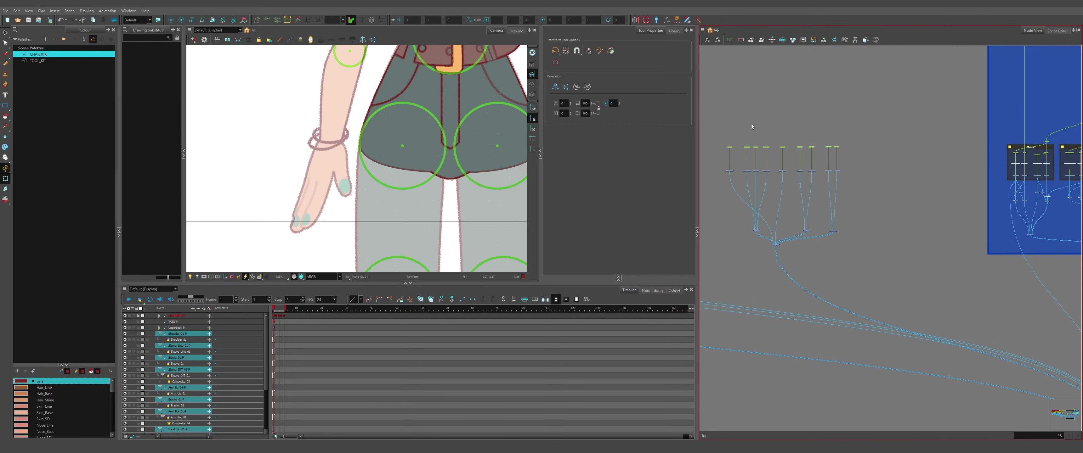
- Examine the arm's new pegs and individual drawing nodes against the shoulder, sleeve and arm of the character design
{"action": "scroll", "coordinate": [735, 141], "scroll_direction": "up", "scroll_amount": 5}
{"action": "scroll", "coordinate": [735, 134], "scroll_direction": "down", "scroll_amount": 2}
{"action": "left_click", "coordinate": [785, 202]}
{"action": "left_click", "coordinate": [737, 215]}
{"action": "scroll", "coordinate": [739, 216], "scroll_direction": "down", "scroll_amount": 1}
{"action": "mouse_move", "coordinate": [760, 211]}
{"action": "left_mouse_down"}
{"action": "mouse_move", "coordinate": [746, 234]}
{"action": "mouse_move", "coordinate": [761, 220]}
{"action": "left_mouse_up"}
{"action": "left_click", "coordinate": [764, 211]}
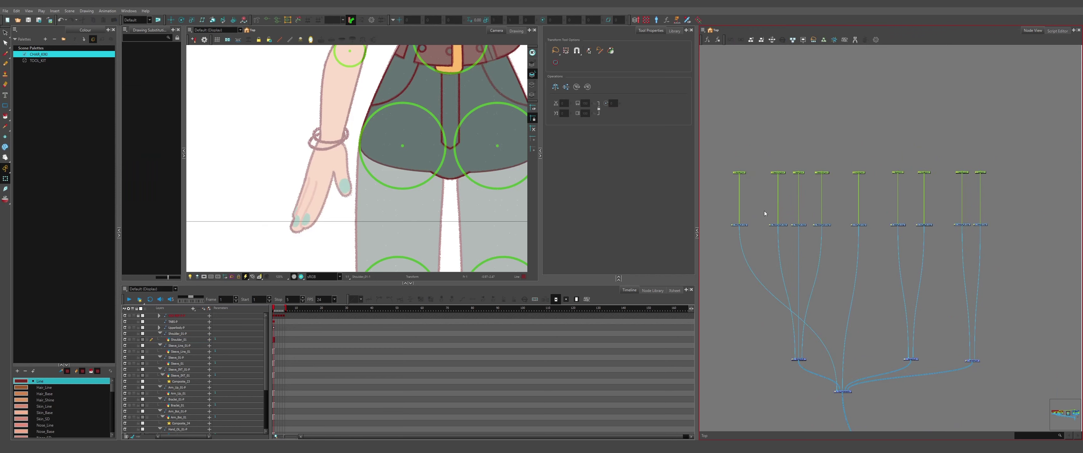
{"action": "scroll", "coordinate": [379, 126], "scroll_direction": "down", "scroll_amount": 2}
{"action": "left_click_drag", "start_coordinate": [380, 126], "coordinate": [361, 190]}
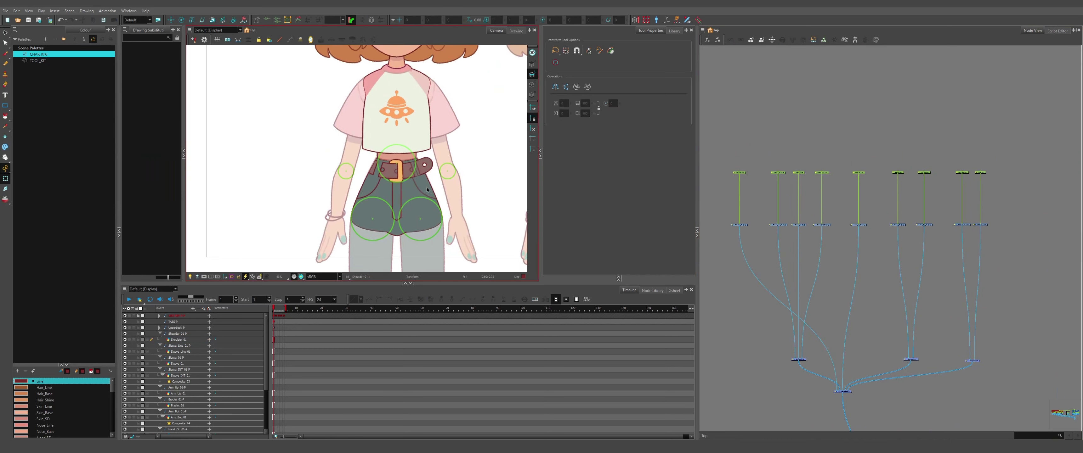
{"action": "left_click", "coordinate": [739, 224]}
{"action": "mouse_move", "coordinate": [763, 213]}
{"action": "left_mouse_down"}
{"action": "mouse_move", "coordinate": [791, 242]}
{"action": "mouse_move", "coordinate": [805, 212]}
{"action": "mouse_move", "coordinate": [793, 160]}
{"action": "left_mouse_up"}
{"action": "left_click", "coordinate": [812, 211]}
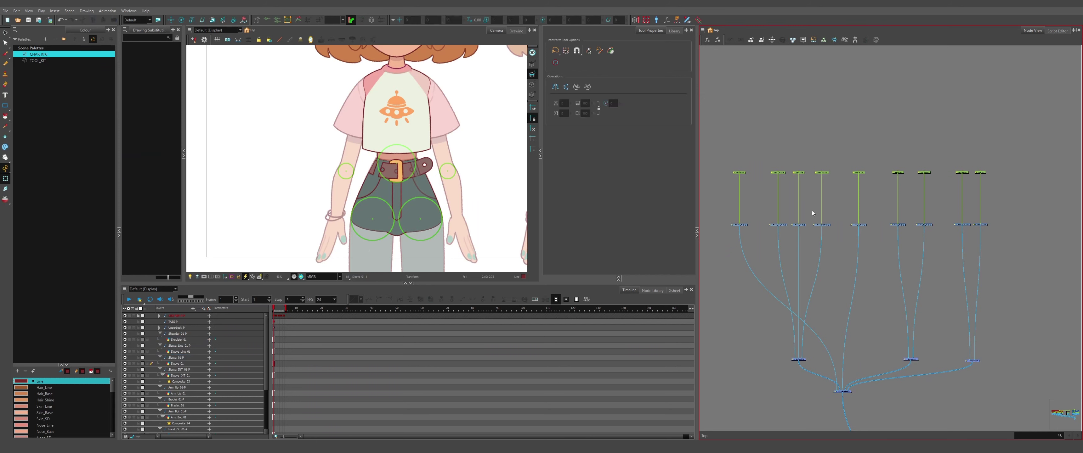
{"action": "left_click", "coordinate": [980, 225]}
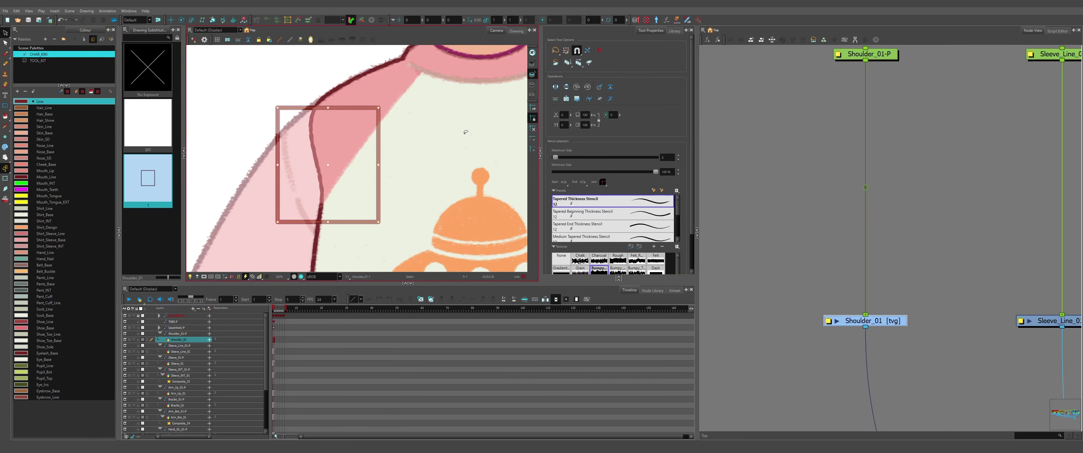
- Move the four corners of the Shoulder_01 rectangle so it tilts along the shoulder's outline
{"action": "left_click", "coordinate": [5, 43]}
{"action": "left_click_drag", "start_coordinate": [378, 108], "coordinate": [355, 78]}
{"action": "left_click_drag", "start_coordinate": [277, 108], "coordinate": [273, 140]}
{"action": "left_click_drag", "start_coordinate": [277, 222], "coordinate": [320, 256]}
{"action": "left_click_drag", "start_coordinate": [379, 222], "coordinate": [417, 164]}
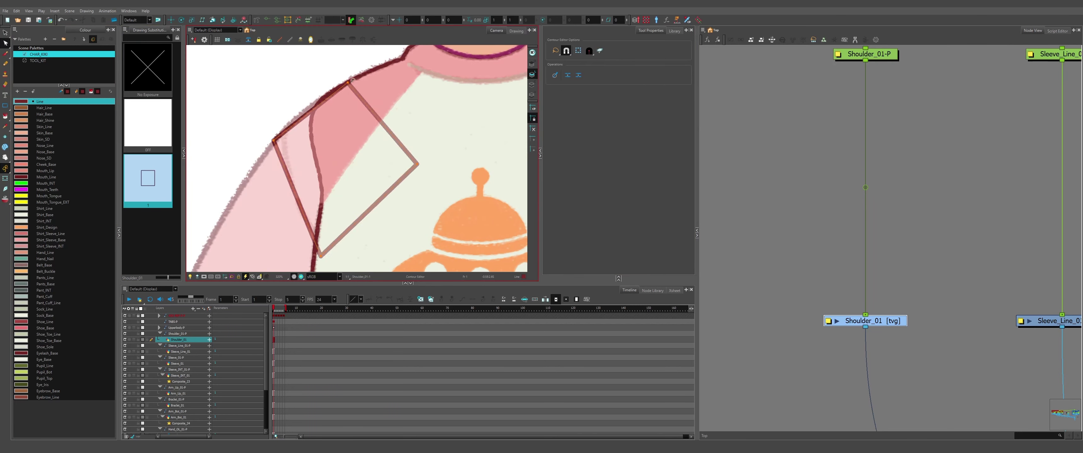
- Curve the sides of the Shoulder_01 shape so it follows the shoulder and ends in a rounded bottom
{"action": "left_click_drag", "start_coordinate": [314, 110], "coordinate": [310, 105]}
{"action": "left_click_drag", "start_coordinate": [284, 168], "coordinate": [294, 126]}
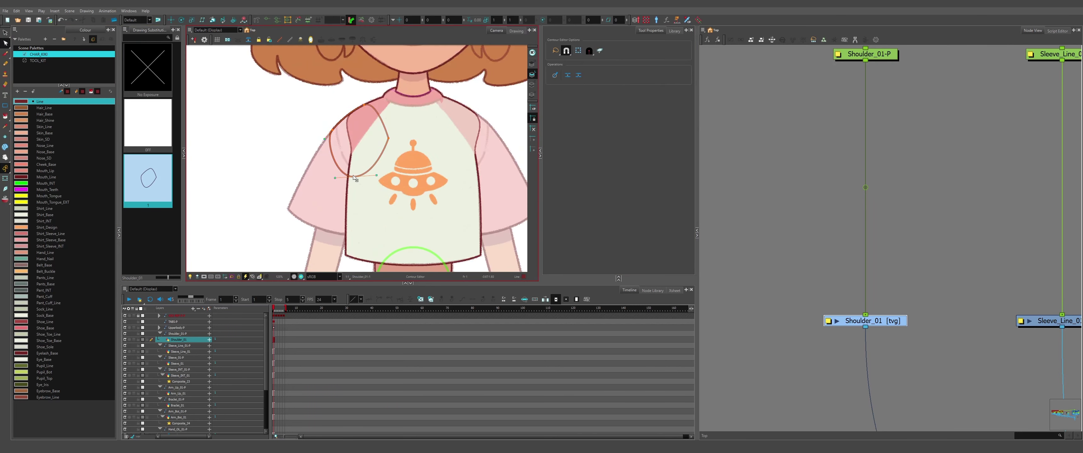
{"action": "left_click_drag", "start_coordinate": [355, 179], "coordinate": [366, 168]}
{"action": "left_click_drag", "start_coordinate": [366, 168], "coordinate": [370, 161]}
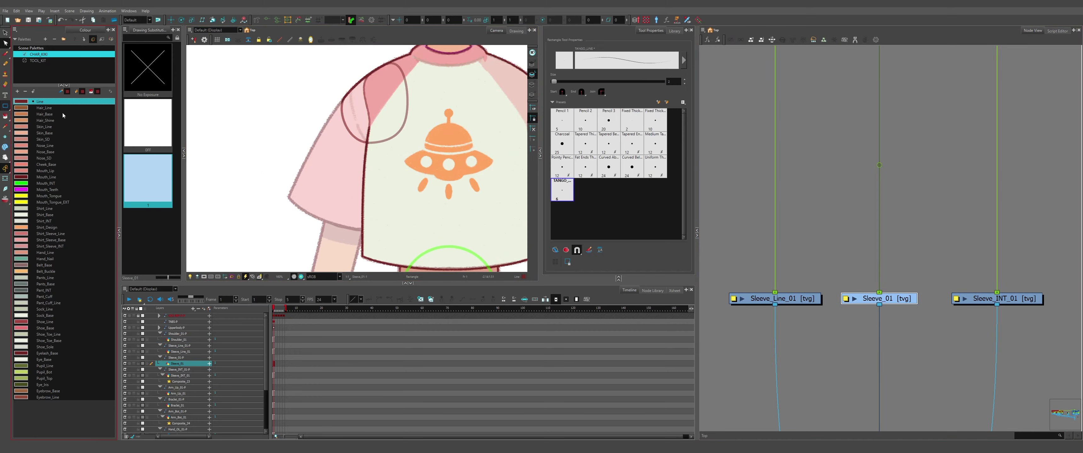
- Draw a rectangle over the sleeve on Sleeve_01 and reshape its contour toward the sleeve's outline
{"action": "left_click_drag", "start_coordinate": [327, 122], "coordinate": [415, 219]}
{"action": "key", "text": "alt+q"}
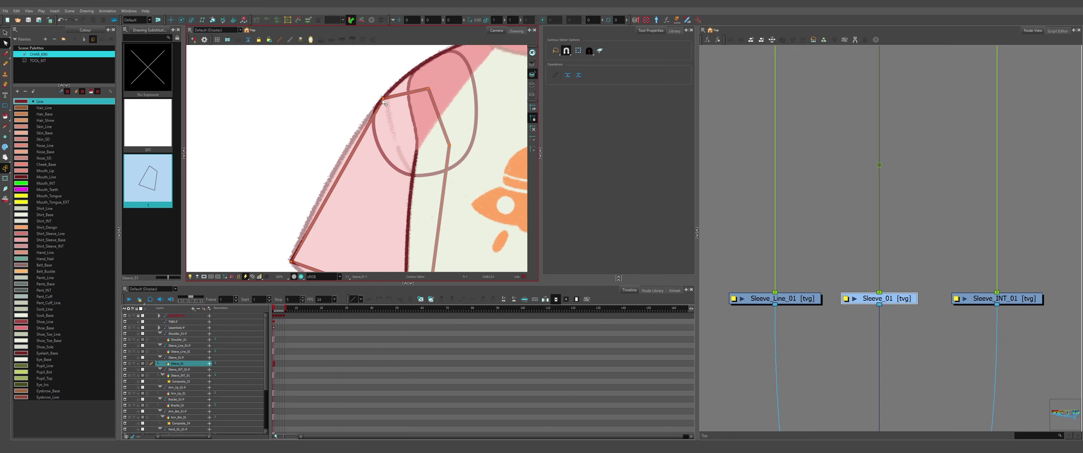
{"action": "left_click_drag", "start_coordinate": [420, 90], "coordinate": [415, 83]}
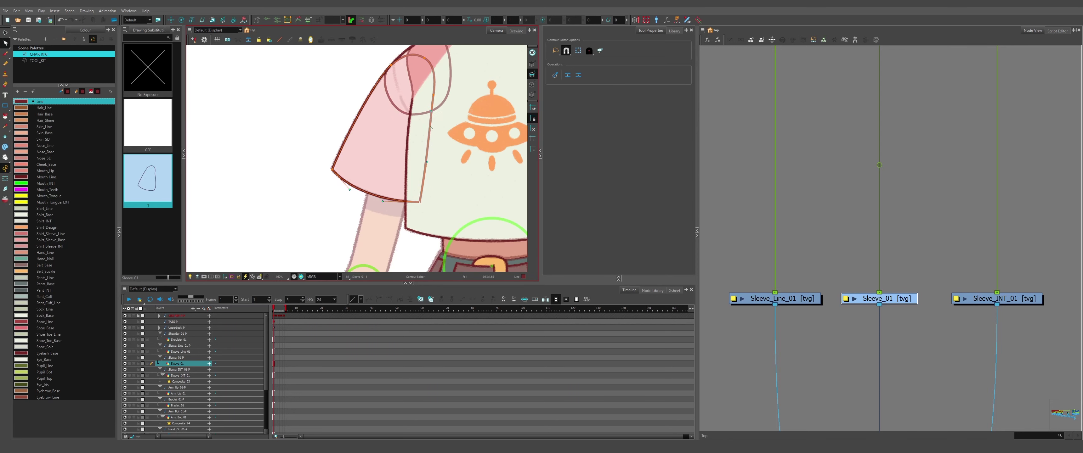
- Refine the outer edge and top curve of the Sleeve_01 shape to match the design's sleeve line
{"action": "scroll", "coordinate": [434, 92], "scroll_direction": "up", "scroll_amount": 2}
{"action": "scroll", "coordinate": [433, 155], "scroll_direction": "up", "scroll_amount": 3}
{"action": "scroll", "coordinate": [415, 74], "scroll_direction": "down", "scroll_amount": 5}
{"action": "scroll", "coordinate": [376, 61], "scroll_direction": "up", "scroll_amount": 6}
{"action": "left_click_drag", "start_coordinate": [324, 165], "coordinate": [315, 161]}
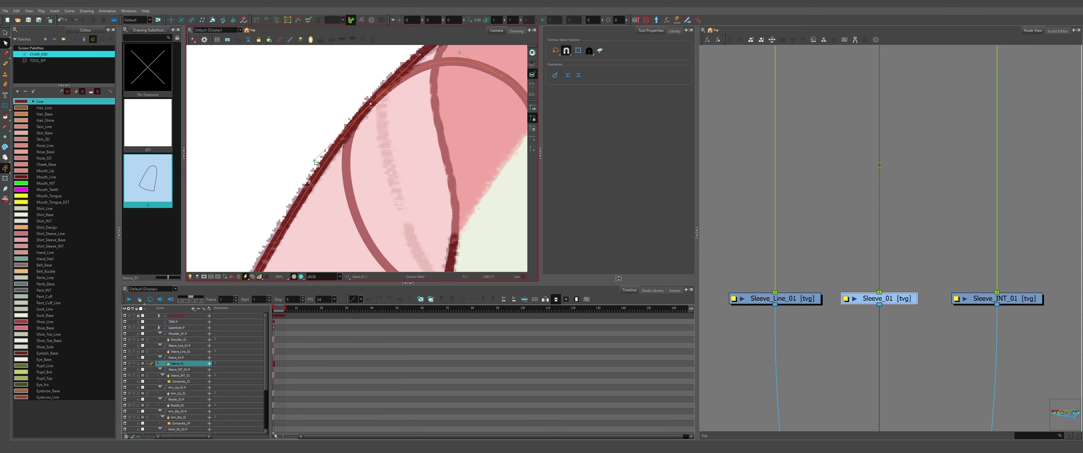
{"action": "scroll", "coordinate": [370, 168], "scroll_direction": "down", "scroll_amount": 6}
{"action": "scroll", "coordinate": [424, 175], "scroll_direction": "up", "scroll_amount": 2}
{"action": "left_click_drag", "start_coordinate": [421, 83], "coordinate": [421, 83]}
{"action": "scroll", "coordinate": [379, 151], "scroll_direction": "down", "scroll_amount": 3}
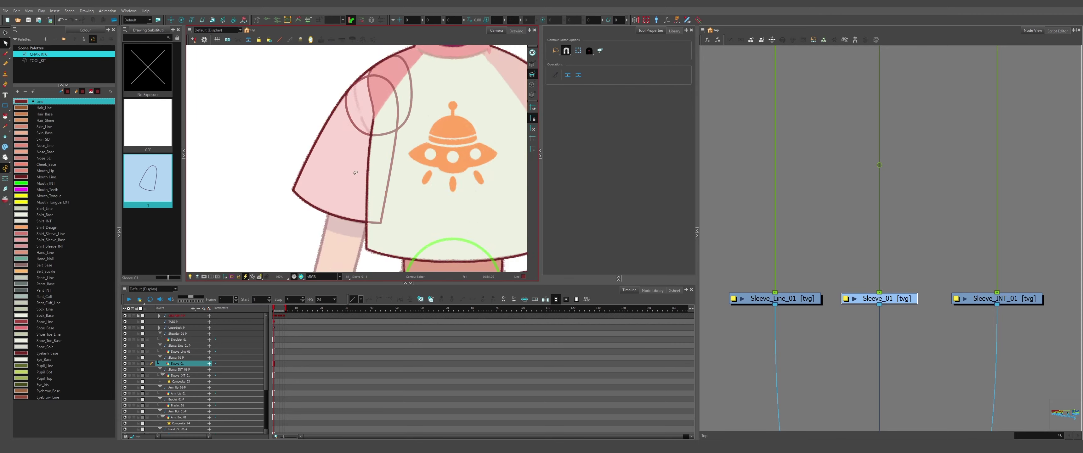
- Draw a line on Sleeve_Line_01 across the shoulder where it overlaps the sleeve
{"action": "left_click_drag", "start_coordinate": [805, 265], "coordinate": [786, 300]}
{"action": "scroll", "coordinate": [410, 59], "scroll_direction": "up", "scroll_amount": 3}
{"action": "key", "text": "alt+backslash"}
{"action": "left_click_drag", "start_coordinate": [344, 202], "coordinate": [313, 161]}
{"action": "scroll", "coordinate": [307, 134], "scroll_direction": "down", "scroll_amount": 3}
{"action": "left_click", "coordinate": [883, 299]}
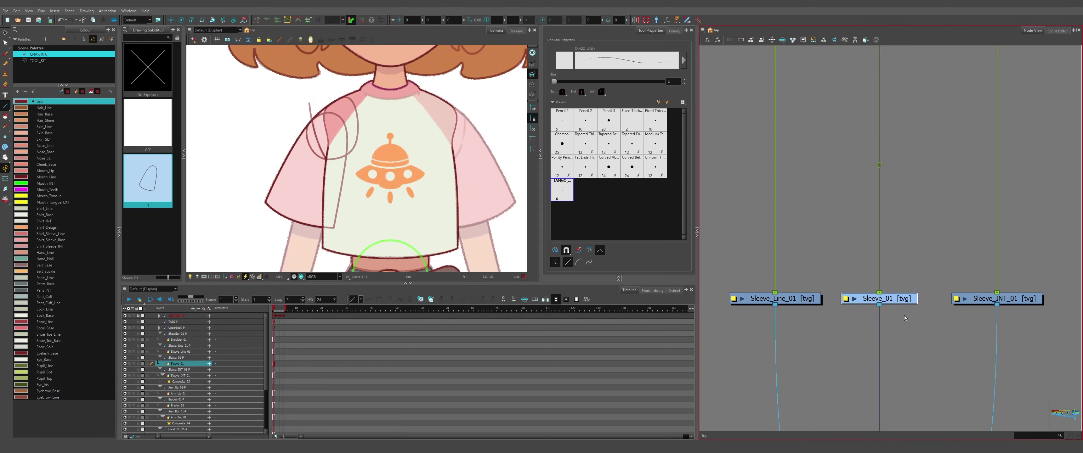
- Draw a circle on Sleeve_INT_01 at the sleeve's lower opening
{"action": "scroll", "coordinate": [362, 127], "scroll_direction": "up", "scroll_amount": 1}
{"action": "left_click", "coordinate": [999, 299]}
{"action": "scroll", "coordinate": [889, 268], "scroll_direction": "down", "scroll_amount": 2}
{"action": "left_click_drag", "start_coordinate": [5, 106], "coordinate": [22, 115]}
{"action": "scroll", "coordinate": [329, 184], "scroll_direction": "up", "scroll_amount": 2}
{"action": "mouse_move", "coordinate": [333, 190]}
{"action": "left_mouse_down"}
{"action": "mouse_move", "coordinate": [368, 225]}
{"action": "mouse_move", "coordinate": [356, 214]}
{"action": "left_mouse_up"}
{"action": "left_click", "coordinate": [5, 33]}
{"action": "left_click_drag", "start_coordinate": [360, 162], "coordinate": [372, 190]}
{"action": "left_click", "coordinate": [5, 43]}
{"action": "left_click_drag", "start_coordinate": [297, 190], "coordinate": [298, 209]}
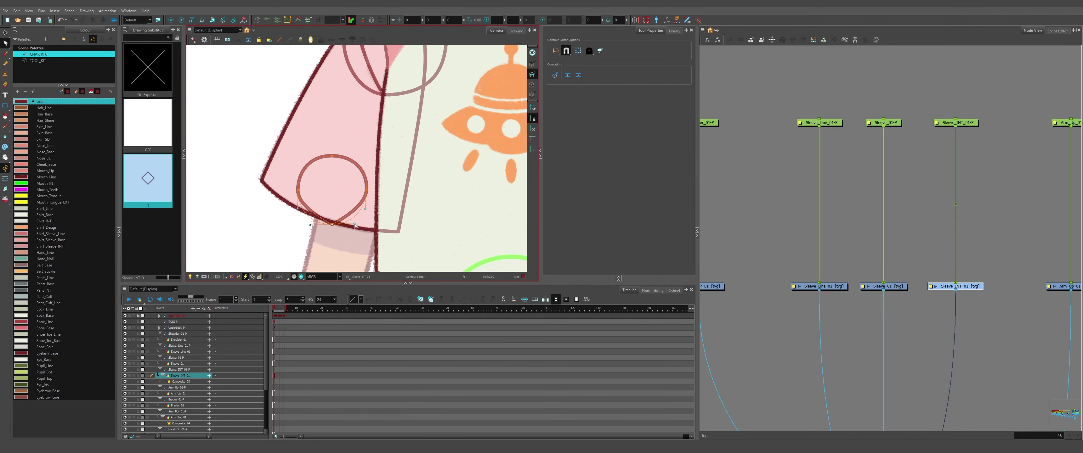
{"action": "left_click_drag", "start_coordinate": [354, 226], "coordinate": [354, 224]}
{"action": "key", "text": "ctrl+z"}
{"action": "key", "text": "ctrl+z"}
{"action": "key", "text": "ctrl+z"}
{"action": "key", "text": "ctrl+z"}
- Flatten the Sleeve_INT_01 circle into an ellipse and bring its contour toward the sleeve hem
{"action": "key", "text": "alt+s"}
{"action": "left_click_drag", "start_coordinate": [368, 155], "coordinate": [365, 189]}
{"action": "key", "text": "alt+q"}
{"action": "left_click_drag", "start_coordinate": [408, 219], "coordinate": [397, 218]}
{"action": "left_click_drag", "start_coordinate": [345, 175], "coordinate": [341, 172]}
- Adjust the ellipse's points and curves to match the width and slant of the sleeve opening
{"action": "scroll", "coordinate": [349, 208], "scroll_direction": "up", "scroll_amount": 2}
{"action": "left_click_drag", "start_coordinate": [318, 217], "coordinate": [285, 206]}
{"action": "left_click_drag", "start_coordinate": [340, 161], "coordinate": [294, 149]}
{"action": "scroll", "coordinate": [248, 166], "scroll_direction": "up", "scroll_amount": 2}
{"action": "left_click_drag", "start_coordinate": [394, 158], "coordinate": [321, 138]}
{"action": "left_click_drag", "start_coordinate": [249, 164], "coordinate": [248, 185]}
{"action": "scroll", "coordinate": [253, 168], "scroll_direction": "down", "scroll_amount": 1}
{"action": "left_click_drag", "start_coordinate": [420, 217], "coordinate": [423, 198]}
{"action": "scroll", "coordinate": [396, 180], "scroll_direction": "down", "scroll_amount": 4}
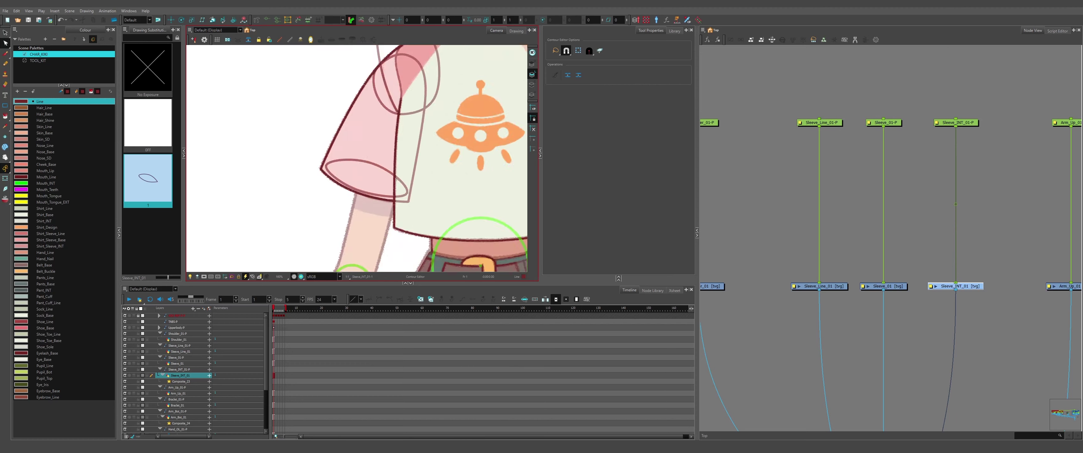
- Draw a rectangle as wide as the arm on Arm_Up_01, extending upward from the elbow guide circle's centre
{"action": "scroll", "coordinate": [396, 180], "scroll_direction": "down", "scroll_amount": 2}
{"action": "left_click_drag", "start_coordinate": [1064, 276], "coordinate": [790, 232]}
{"action": "scroll", "coordinate": [851, 233], "scroll_direction": "up", "scroll_amount": 1}
{"action": "left_click", "coordinate": [786, 245]}
{"action": "scroll", "coordinate": [353, 181], "scroll_direction": "up", "scroll_amount": 2}
{"action": "left_click_drag", "start_coordinate": [369, 240], "coordinate": [332, 208]}
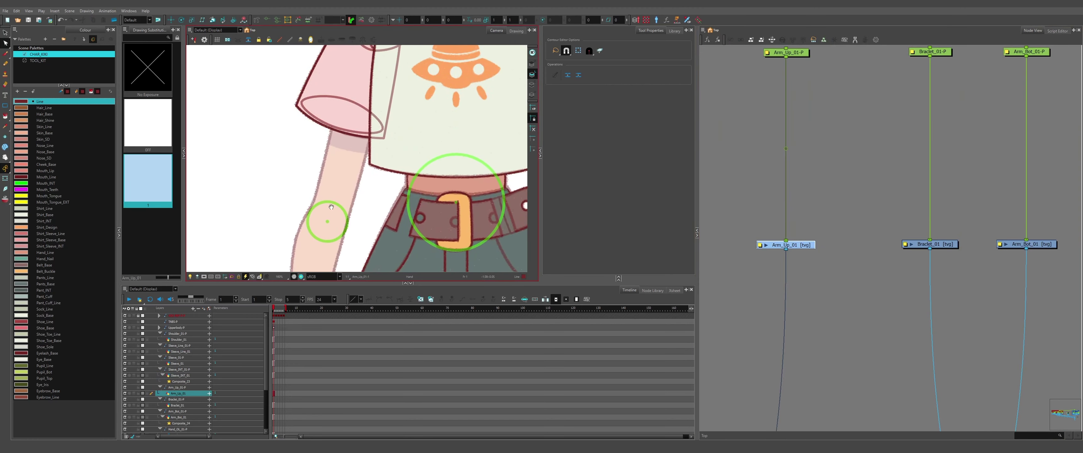
{"action": "left_click", "coordinate": [5, 106]}
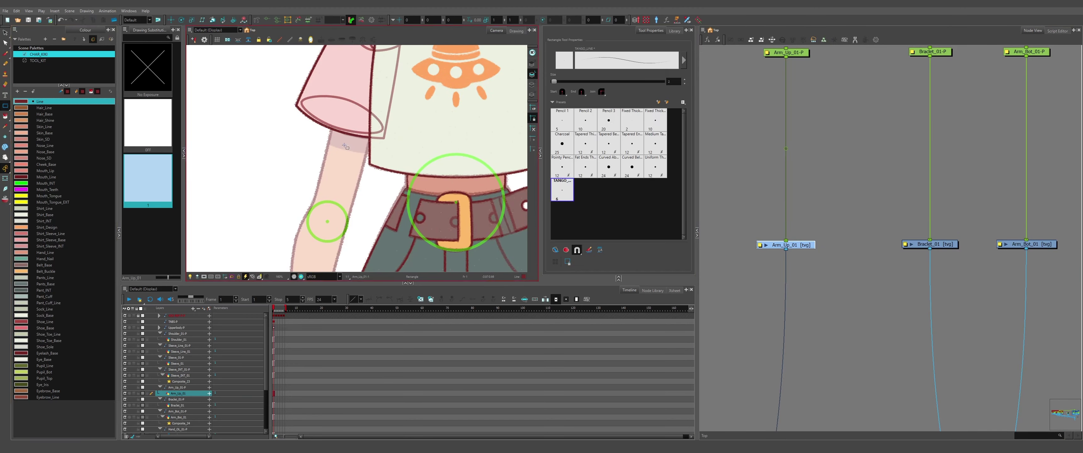
{"action": "scroll", "coordinate": [345, 146], "scroll_direction": "down", "scroll_amount": 4}
{"action": "scroll", "coordinate": [321, 167], "scroll_direction": "up", "scroll_amount": 6}
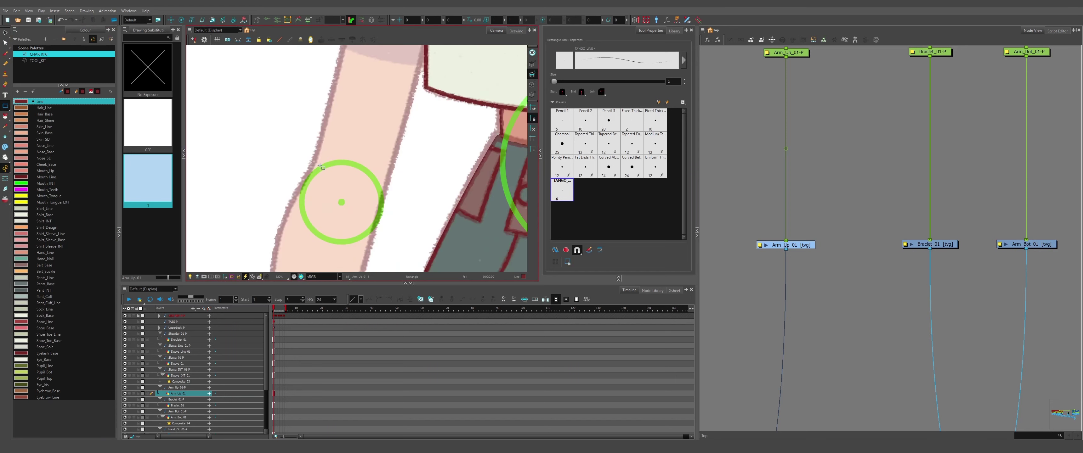
{"action": "scroll", "coordinate": [302, 199], "scroll_direction": "down", "scroll_amount": 4}
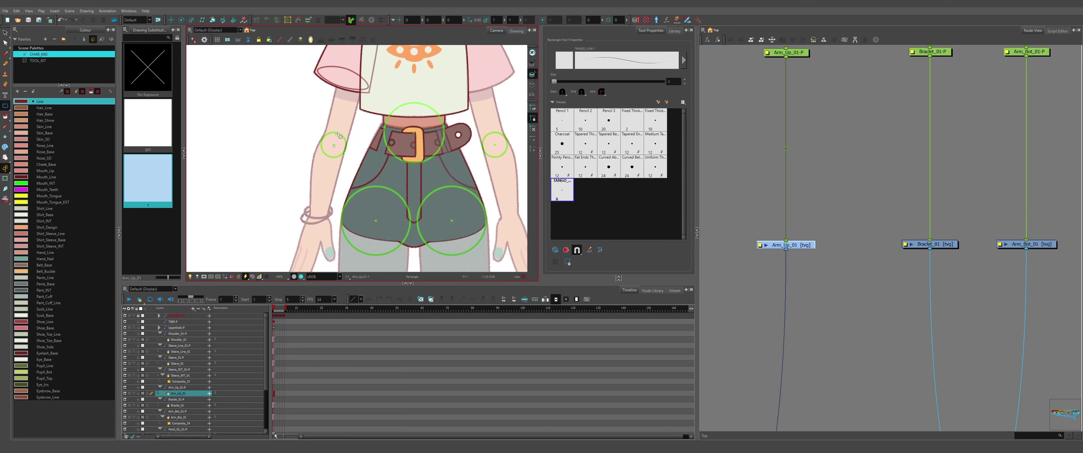
{"action": "left_click_drag", "start_coordinate": [342, 122], "coordinate": [342, 171]}
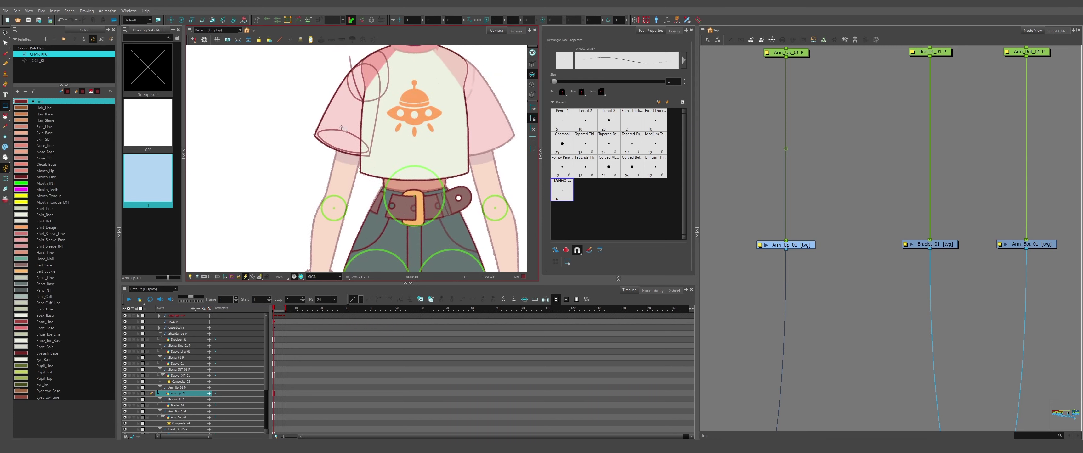
{"action": "scroll", "coordinate": [324, 194], "scroll_direction": "up", "scroll_amount": 4}
{"action": "left_click_drag", "start_coordinate": [294, 195], "coordinate": [387, 75]}
- Extend the top of the Arm_Up_01 rectangle up into the sleeve area with the Contour Editor
{"action": "key", "text": "alt+s"}
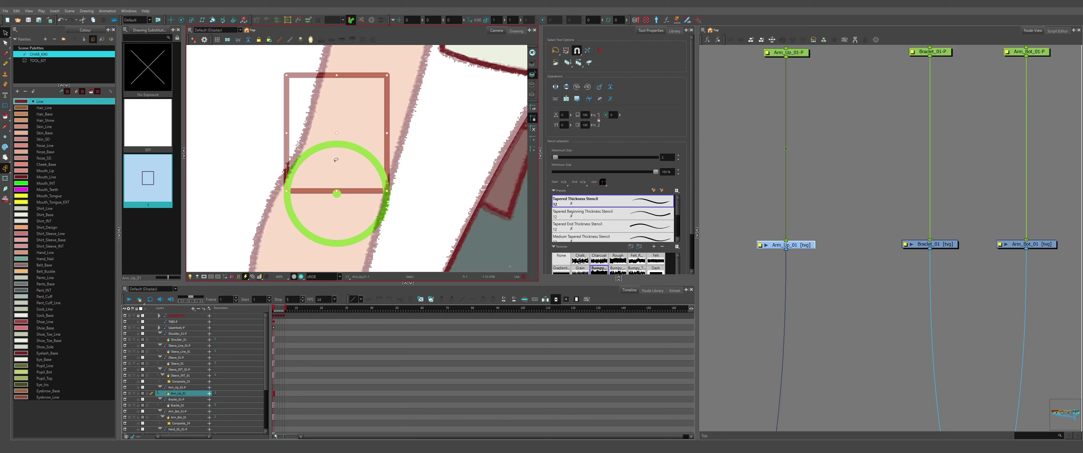
{"action": "scroll", "coordinate": [338, 194], "scroll_direction": "up", "scroll_amount": 5}
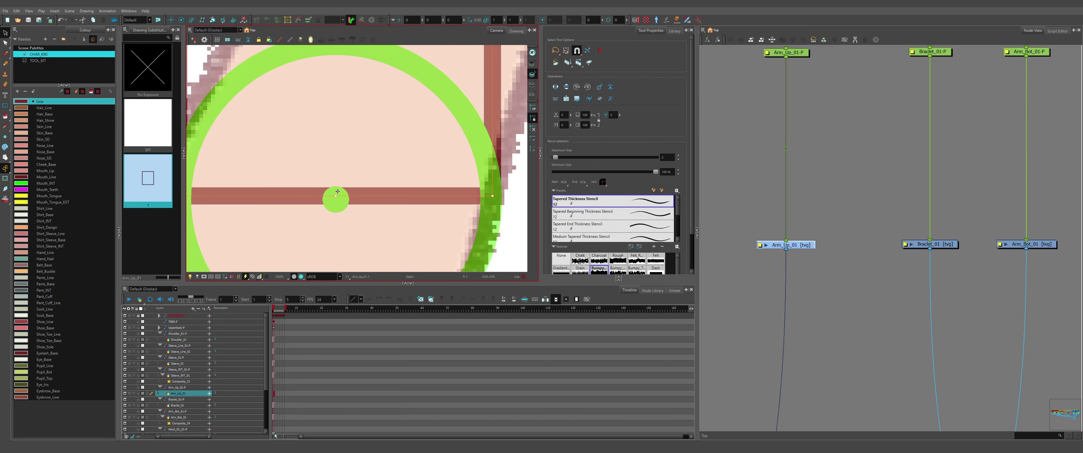
{"action": "scroll", "coordinate": [343, 197], "scroll_direction": "down", "scroll_amount": 8}
{"action": "key", "text": "alt+q"}
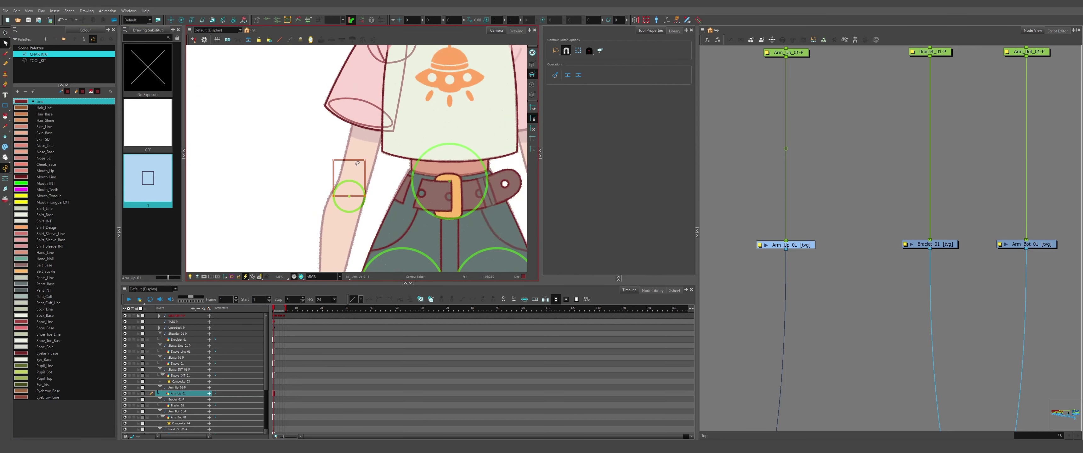
{"action": "scroll", "coordinate": [358, 163], "scroll_direction": "down", "scroll_amount": 1}
{"action": "left_click_drag", "start_coordinate": [357, 162], "coordinate": [357, 91]}
- Rotate the whole Arm_Up_01 rectangle to match the slant of the upper arm, keeping its lower end at the elbow
{"action": "key", "text": "alt+s"}
{"action": "key", "text": "ctrl+a"}
{"action": "scroll", "coordinate": [349, 141], "scroll_direction": "up", "scroll_amount": 3}
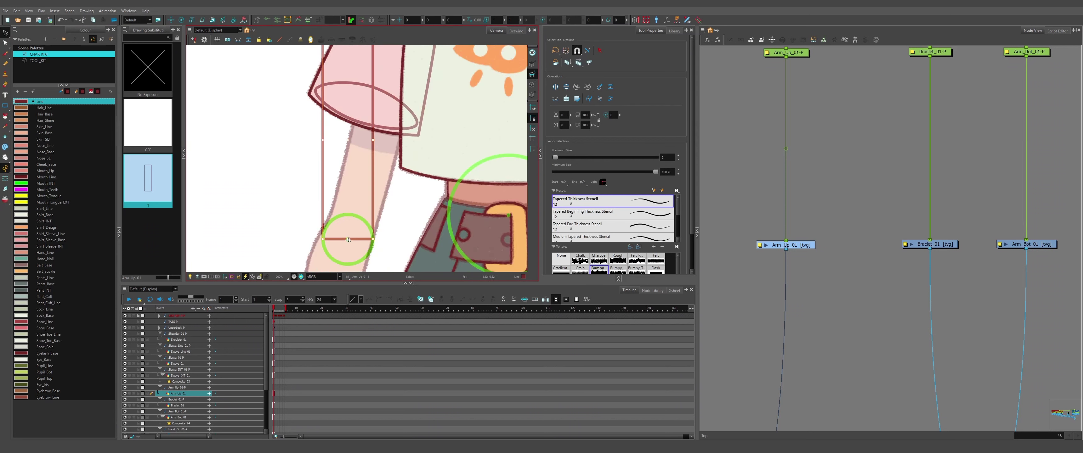
{"action": "scroll", "coordinate": [348, 239], "scroll_direction": "down", "scroll_amount": 3}
{"action": "left_click_drag", "start_coordinate": [393, 157], "coordinate": [391, 153]}
{"action": "scroll", "coordinate": [343, 153], "scroll_direction": "down", "scroll_amount": 2}
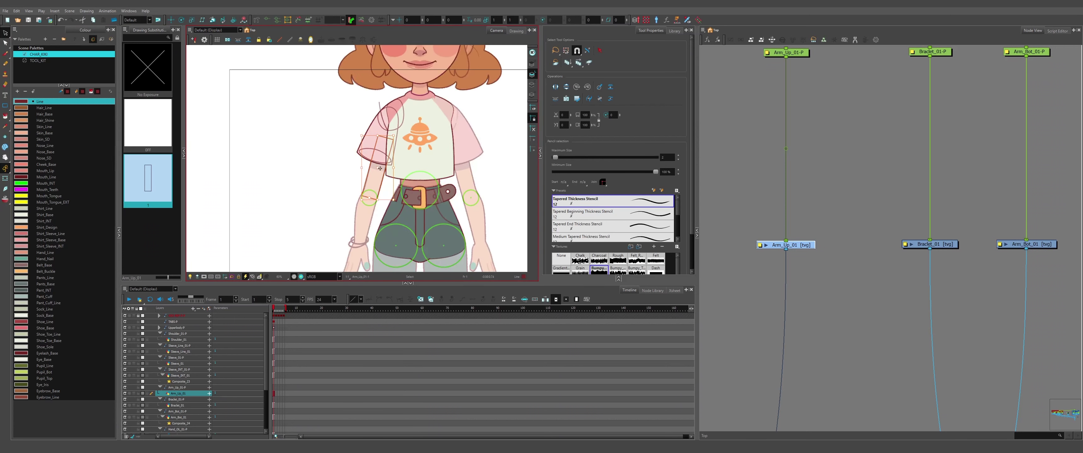
{"action": "scroll", "coordinate": [342, 191], "scroll_direction": "up", "scroll_amount": 4}
{"action": "scroll", "coordinate": [376, 199], "scroll_direction": "up", "scroll_amount": 3}
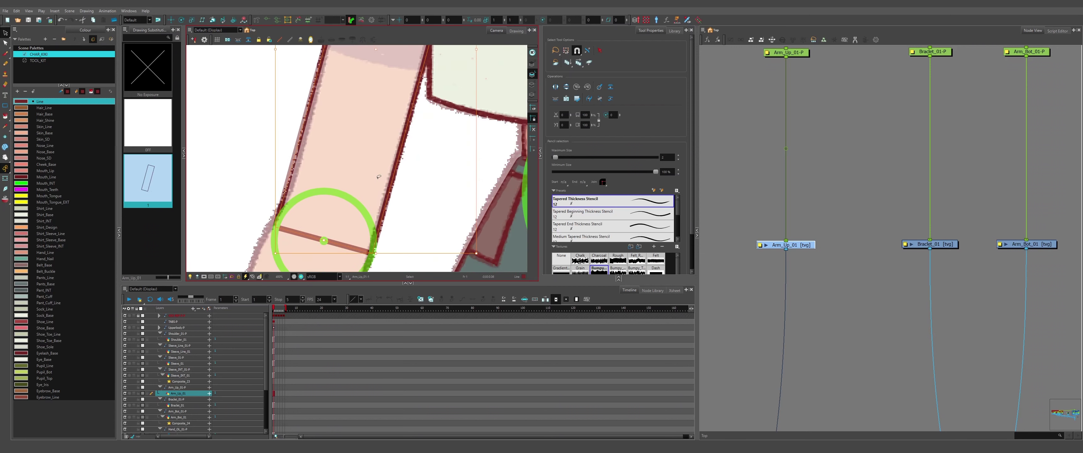
- Curve the lower edge of the Arm_Up_01 shape downward along the elbow guide circle
{"action": "scroll", "coordinate": [395, 139], "scroll_direction": "down", "scroll_amount": 2}
{"action": "scroll", "coordinate": [378, 200], "scroll_direction": "up", "scroll_amount": 2}
{"action": "key", "text": "alt+q"}
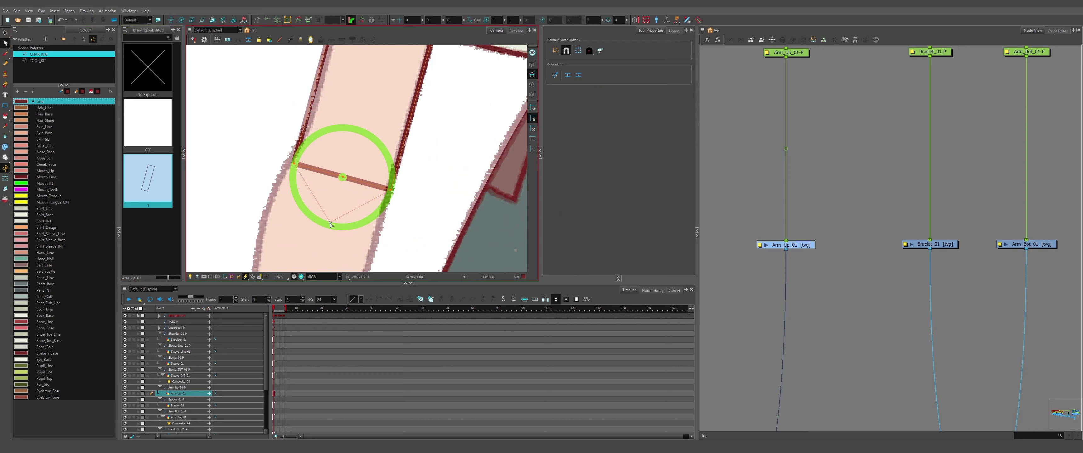
{"action": "left_click_drag", "start_coordinate": [330, 227], "coordinate": [330, 227]}
{"action": "scroll", "coordinate": [331, 227], "scroll_direction": "down", "scroll_amount": 3}
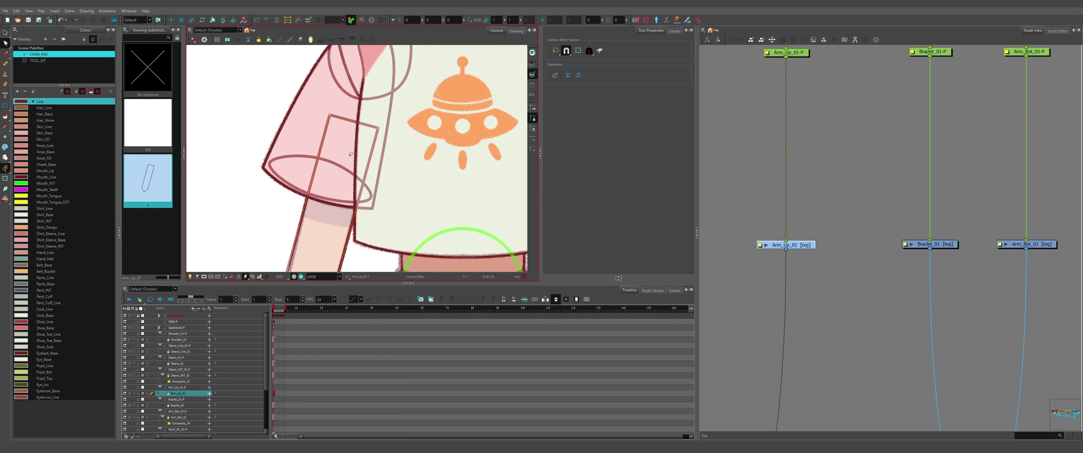
- Bend both lower segments of the Arm_Up_01 outline into one smooth arc that follows the elbow guide circle
{"action": "scroll", "coordinate": [284, 141], "scroll_direction": "down", "scroll_amount": 6}
{"action": "scroll", "coordinate": [267, 176], "scroll_direction": "up", "scroll_amount": 10}
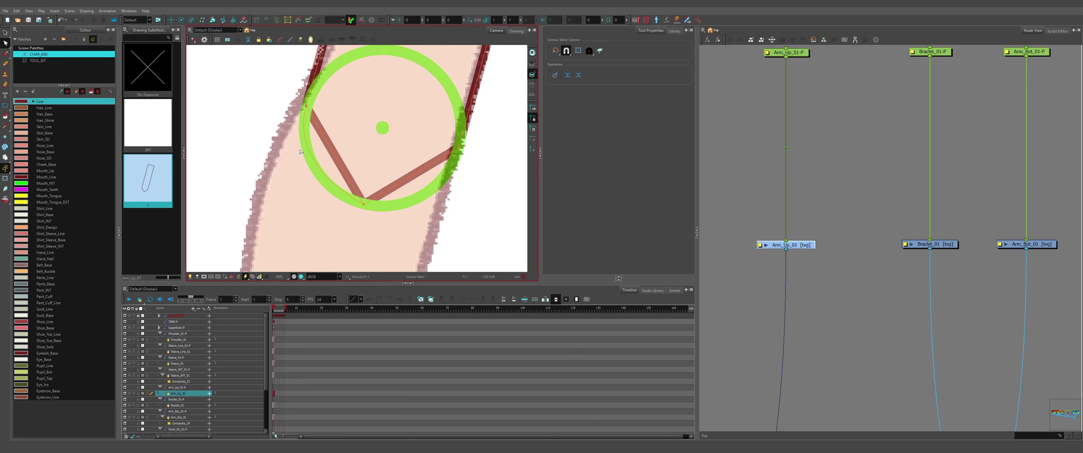
{"action": "left_click_drag", "start_coordinate": [300, 150], "coordinate": [300, 150]}
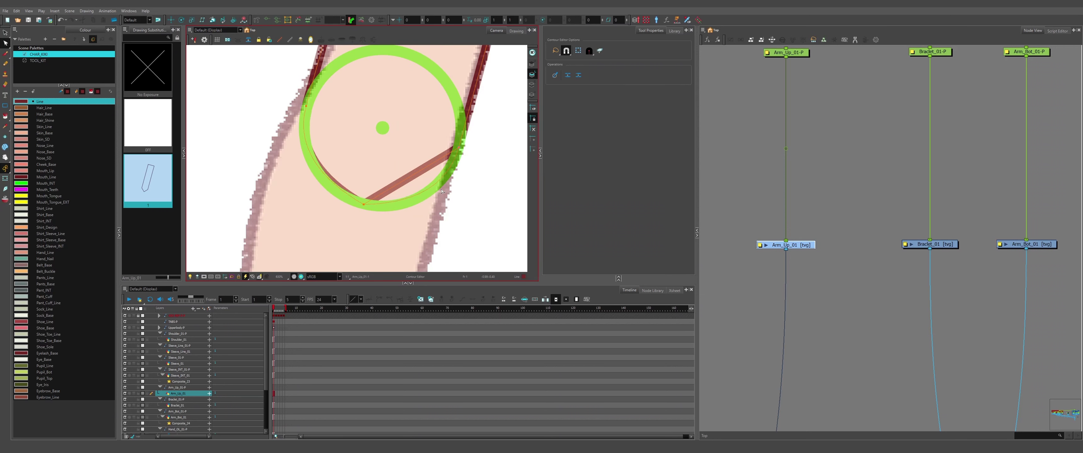
{"action": "left_click_drag", "start_coordinate": [441, 191], "coordinate": [441, 192]}
{"action": "scroll", "coordinate": [318, 120], "scroll_direction": "down", "scroll_amount": 1}
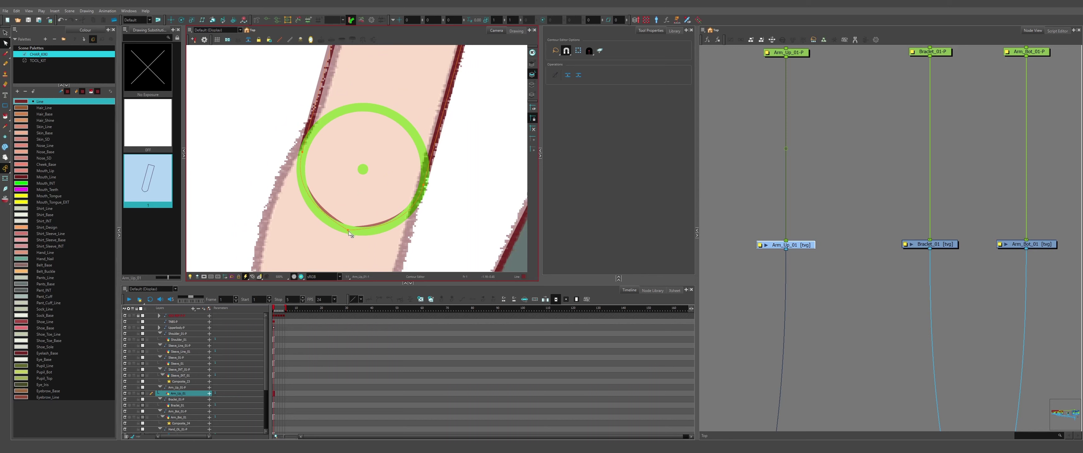
{"action": "left_click_drag", "start_coordinate": [384, 240], "coordinate": [383, 241]}
{"action": "scroll", "coordinate": [372, 142], "scroll_direction": "down", "scroll_amount": 7}
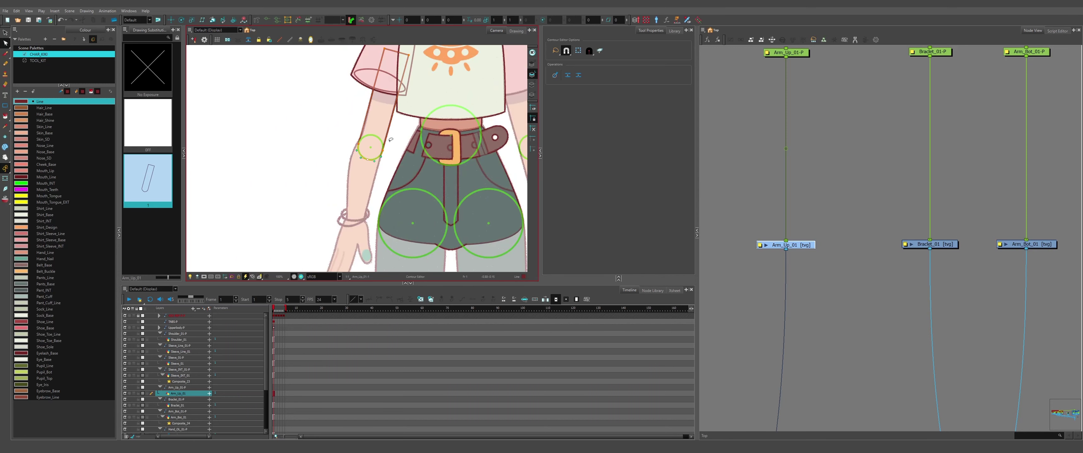
- Copy the whole Arm_Up_01 shape and paste it into the Arm_Bot_01 drawing
{"action": "left_click", "coordinate": [5, 34]}
{"action": "key", "text": "ctrl+a"}
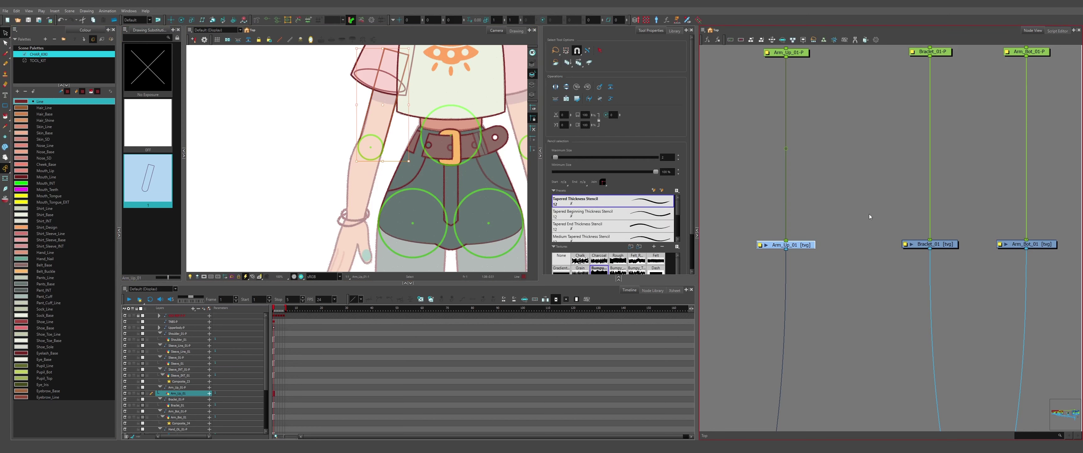
{"action": "left_click_drag", "start_coordinate": [1007, 231], "coordinate": [895, 229]}
{"action": "left_click_drag", "start_coordinate": [885, 230], "coordinate": [921, 279]}
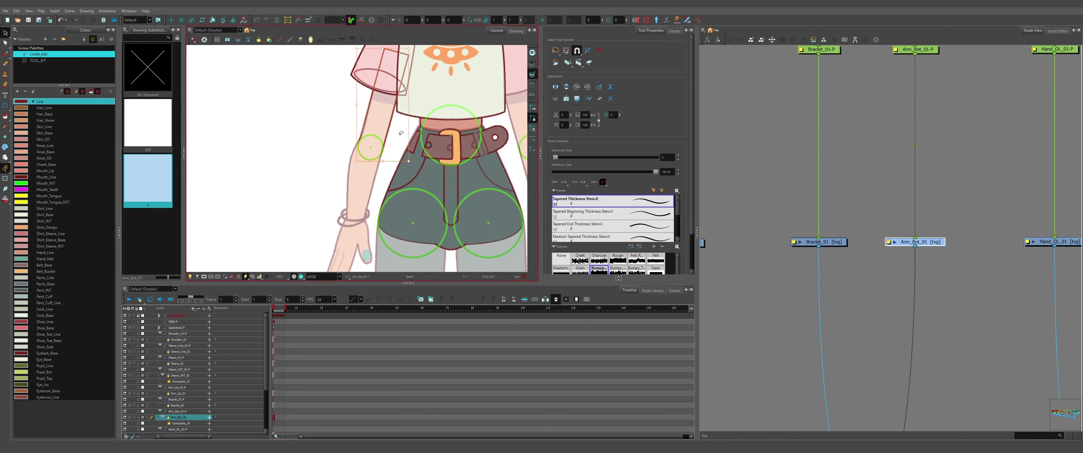
{"action": "scroll", "coordinate": [391, 110], "scroll_direction": "up", "scroll_amount": 1}
{"action": "left_click_drag", "start_coordinate": [372, 100], "coordinate": [368, 145]}
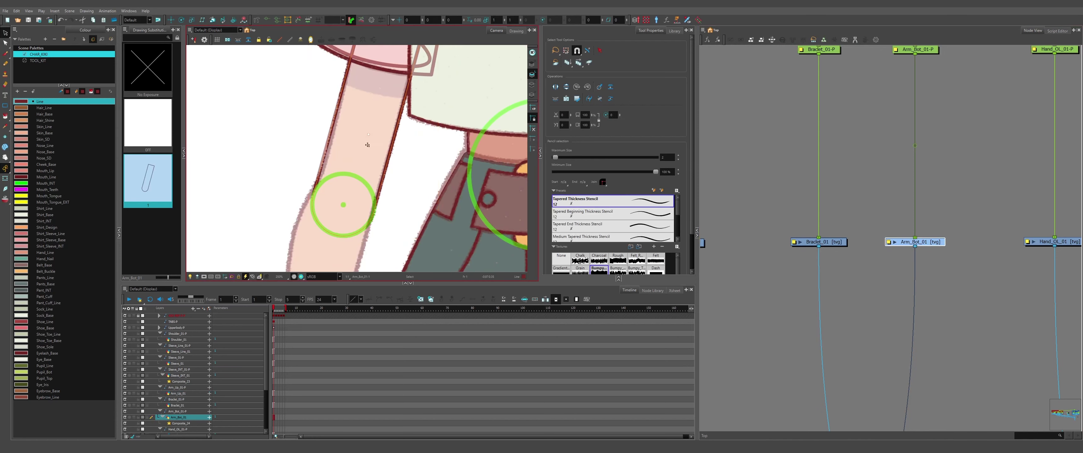
- Rotate the Arm_Bot_01 shape around the elbow guide circle's centre until it points down over the forearm
{"action": "scroll", "coordinate": [343, 205], "scroll_direction": "up", "scroll_amount": 7}
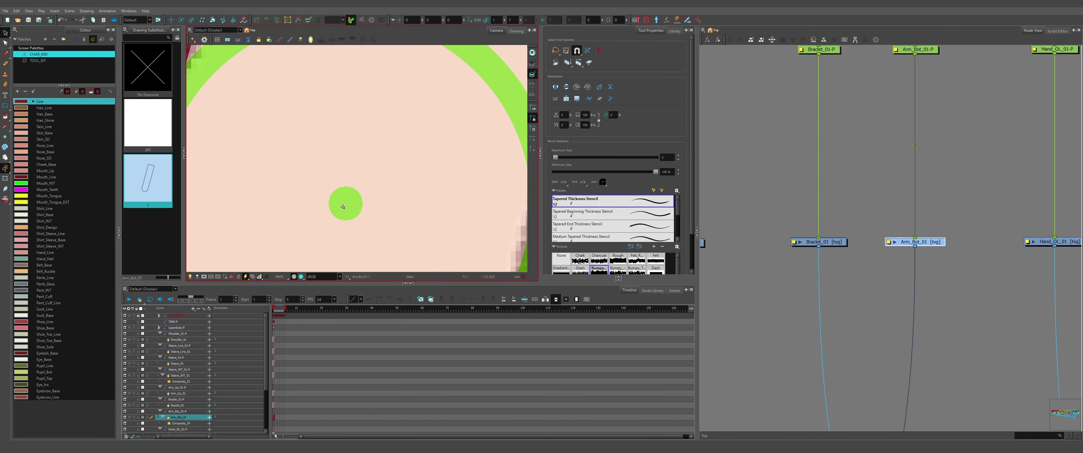
{"action": "scroll", "coordinate": [346, 203], "scroll_direction": "down", "scroll_amount": 10}
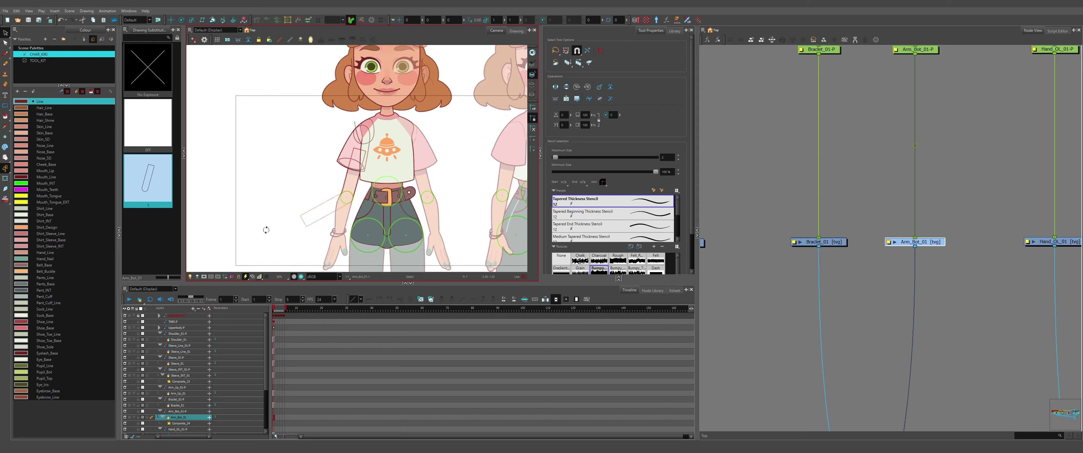
{"action": "left_click_drag", "start_coordinate": [318, 268], "coordinate": [317, 269]}
{"action": "scroll", "coordinate": [317, 269], "scroll_direction": "up", "scroll_amount": 4}
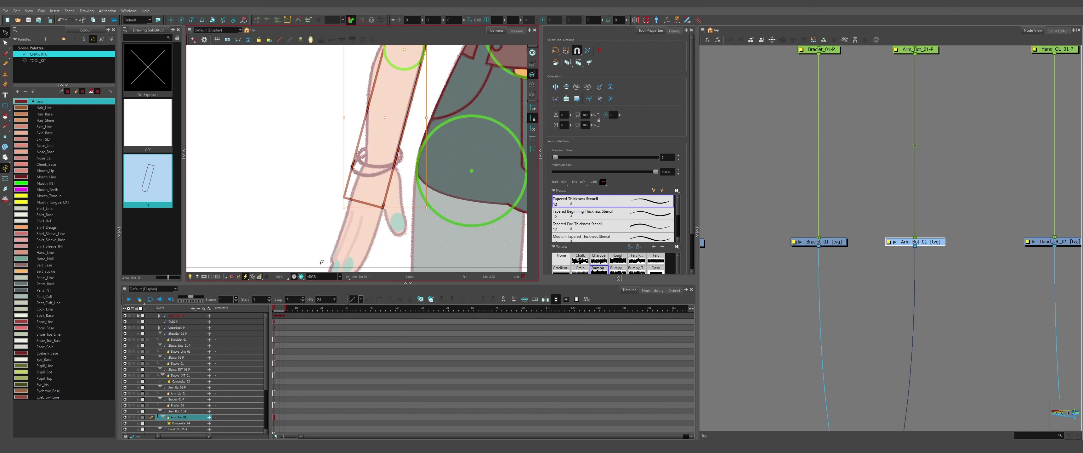
{"action": "left_click_drag", "start_coordinate": [387, 168], "coordinate": [350, 210]}
- Shorten the lower end of the Arm_Bot_01 shape to the wrist and narrow it to the wrist's width with the Contour Editor
{"action": "scroll", "coordinate": [350, 211], "scroll_direction": "down", "scroll_amount": 1}
{"action": "left_click", "coordinate": [4, 42]}
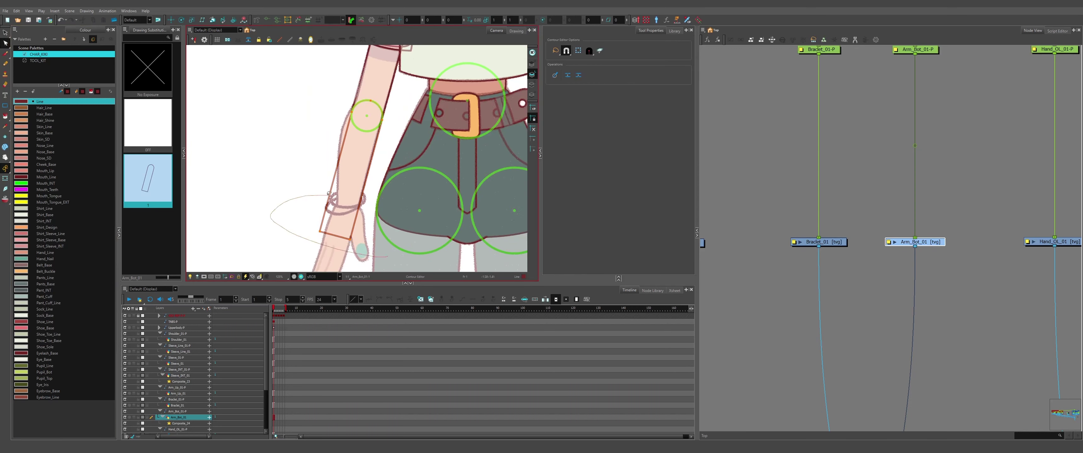
{"action": "scroll", "coordinate": [351, 243], "scroll_direction": "up", "scroll_amount": 2}
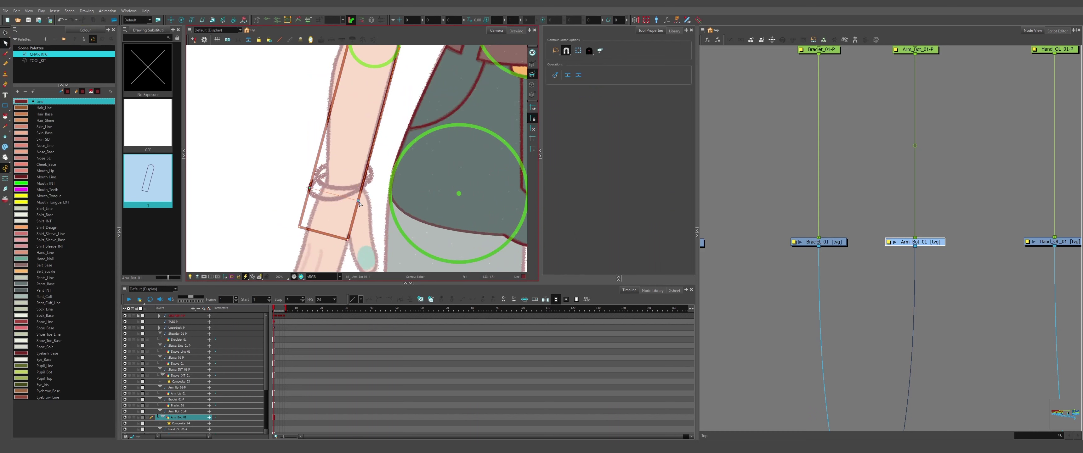
{"action": "left_click_drag", "start_coordinate": [359, 202], "coordinate": [358, 201]}
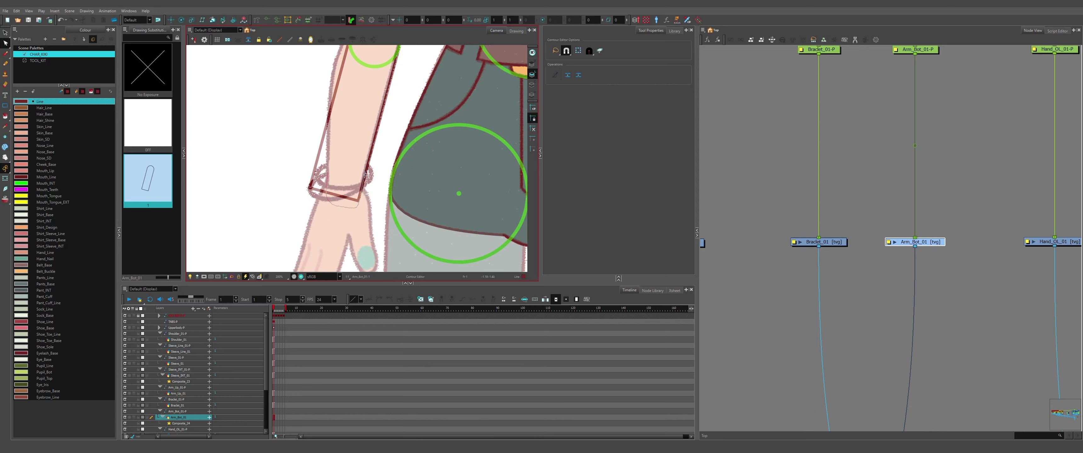
{"action": "scroll", "coordinate": [325, 173], "scroll_direction": "down", "scroll_amount": 2}
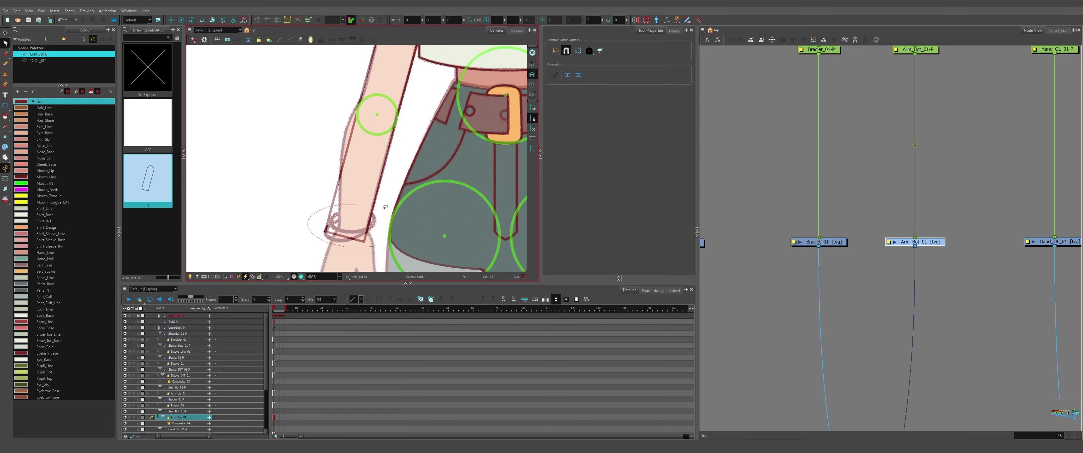
{"action": "left_click_drag", "start_coordinate": [385, 207], "coordinate": [375, 236]}
{"action": "scroll", "coordinate": [340, 238], "scroll_direction": "down", "scroll_amount": 2}
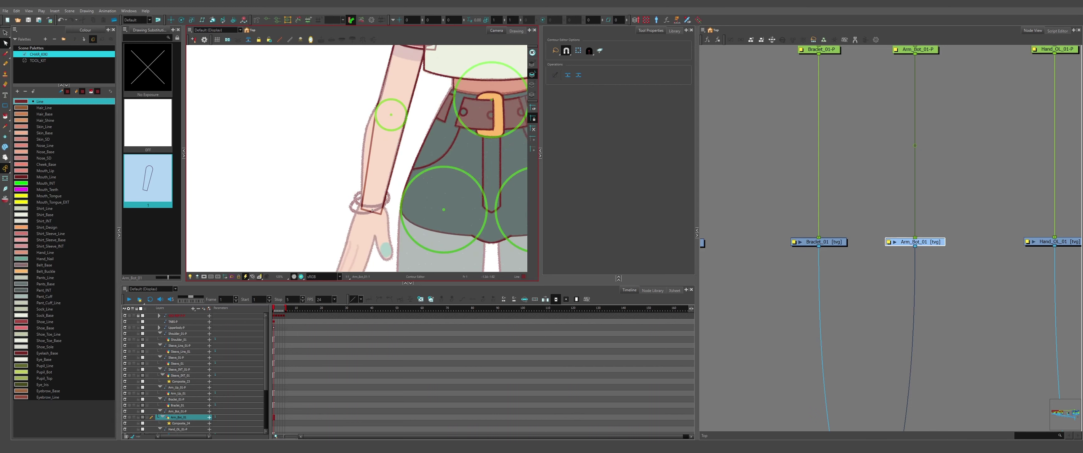
- Round the wrist end of the Arm_Bot_01 shape by curving its lower edge downward
{"action": "scroll", "coordinate": [372, 211], "scroll_direction": "up", "scroll_amount": 4}
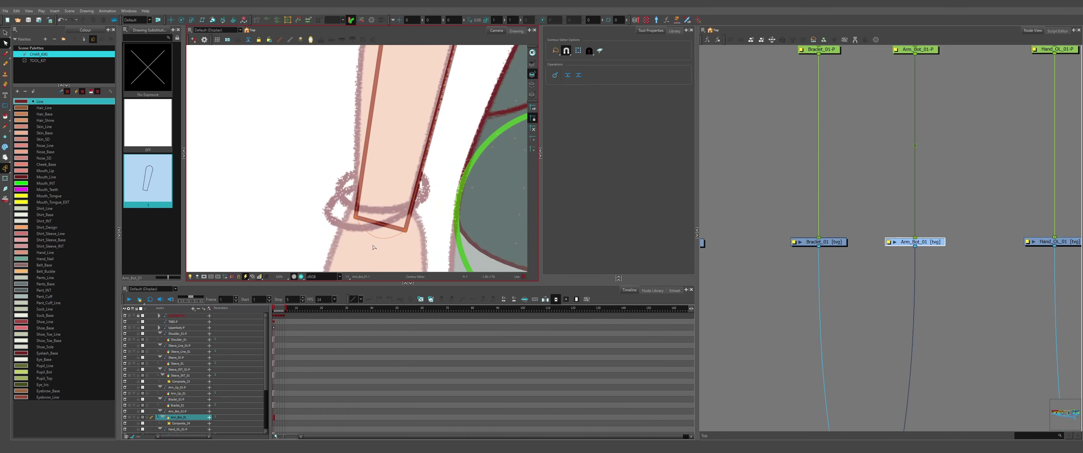
{"action": "left_click_drag", "start_coordinate": [374, 247], "coordinate": [382, 218]}
{"action": "scroll", "coordinate": [395, 246], "scroll_direction": "down", "scroll_amount": 6}
{"action": "scroll", "coordinate": [397, 232], "scroll_direction": "up", "scroll_amount": 4}
{"action": "scroll", "coordinate": [416, 172], "scroll_direction": "down", "scroll_amount": 6}
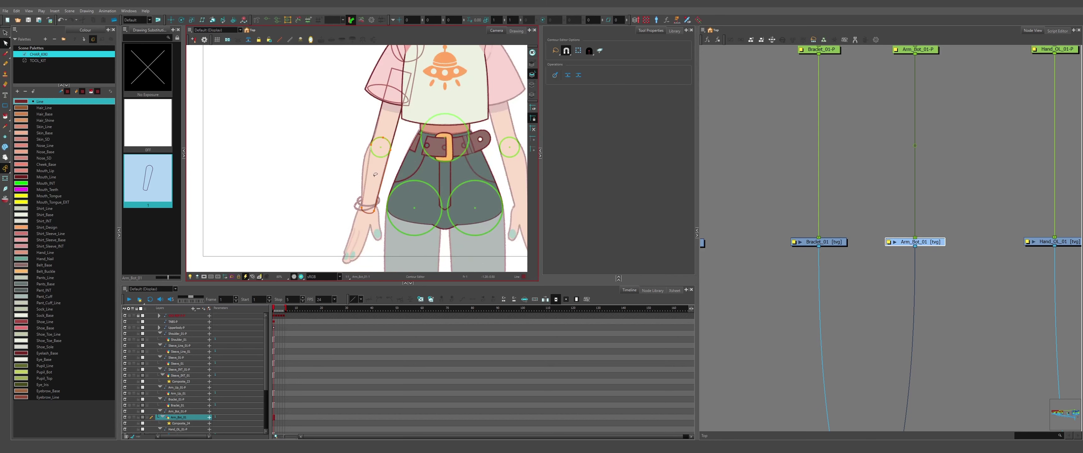
- Select the Arm_Up_01 drawing and adjust the upper end of its shape inside the sleeve with the Contour Editor
{"action": "scroll", "coordinate": [437, 118], "scroll_direction": "up", "scroll_amount": 5}
{"action": "scroll", "coordinate": [872, 225], "scroll_direction": "down", "scroll_amount": 2}
{"action": "left_click_drag", "start_coordinate": [834, 237], "coordinate": [910, 258]}
{"action": "left_click", "coordinate": [910, 257]}
{"action": "left_click", "coordinate": [714, 258]}
{"action": "left_click", "coordinate": [806, 258]}
{"action": "scroll", "coordinate": [356, 180], "scroll_direction": "up", "scroll_amount": 3}
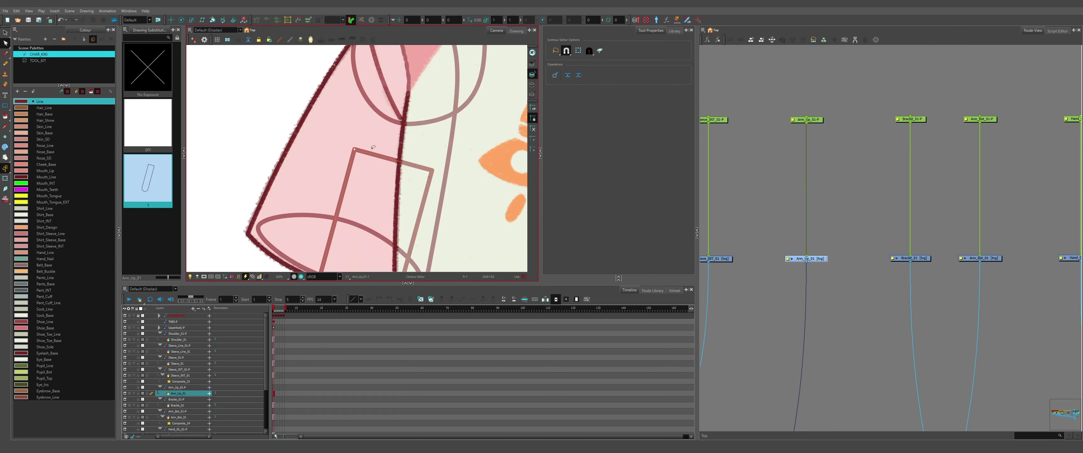
{"action": "left_click", "coordinate": [348, 155]}
{"action": "scroll", "coordinate": [368, 172], "scroll_direction": "down", "scroll_amount": 5}
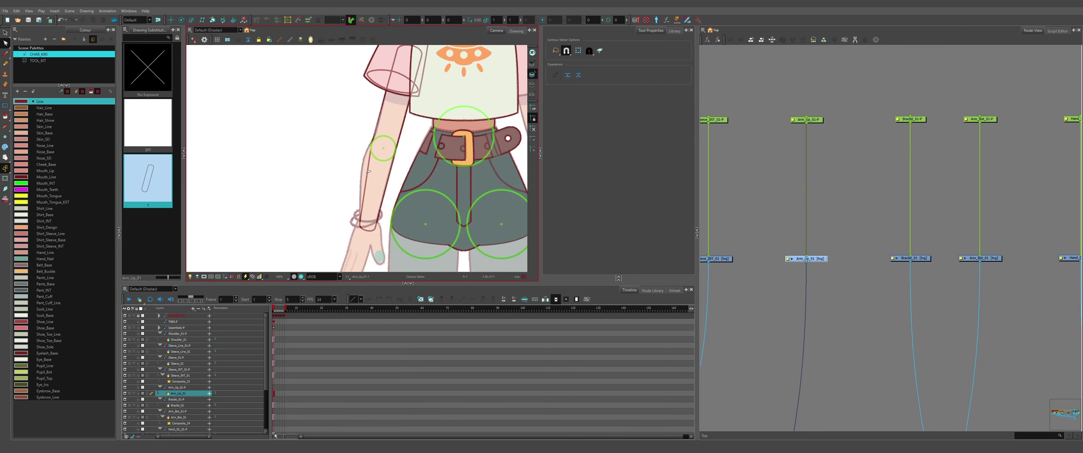
- Examine the fit of the arm shapes and the bracelet area at the wrist with the Braclet_01 drawing selected
{"action": "scroll", "coordinate": [369, 172], "scroll_direction": "down", "scroll_amount": 2}
{"action": "scroll", "coordinate": [308, 183], "scroll_direction": "up", "scroll_amount": 2}
{"action": "left_click", "coordinate": [308, 183]}
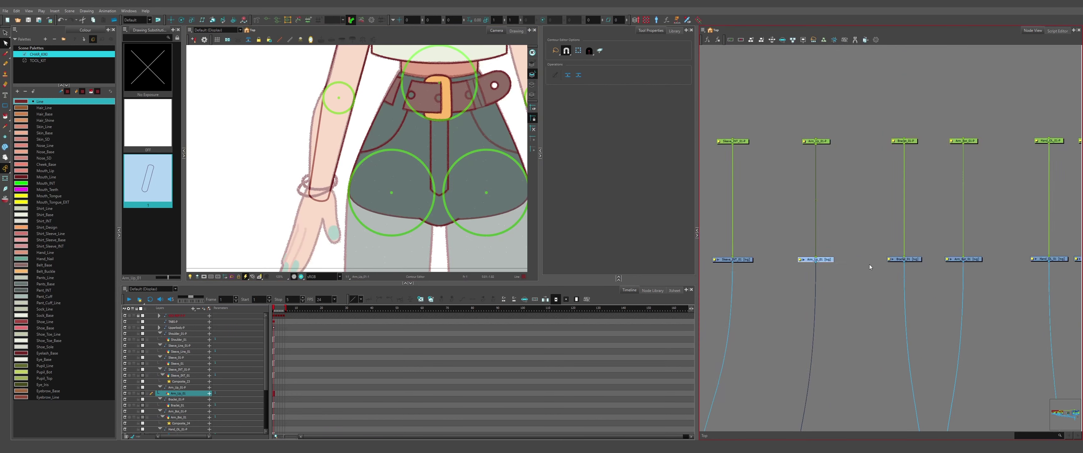
{"action": "scroll", "coordinate": [308, 183], "scroll_direction": "up", "scroll_amount": 4}
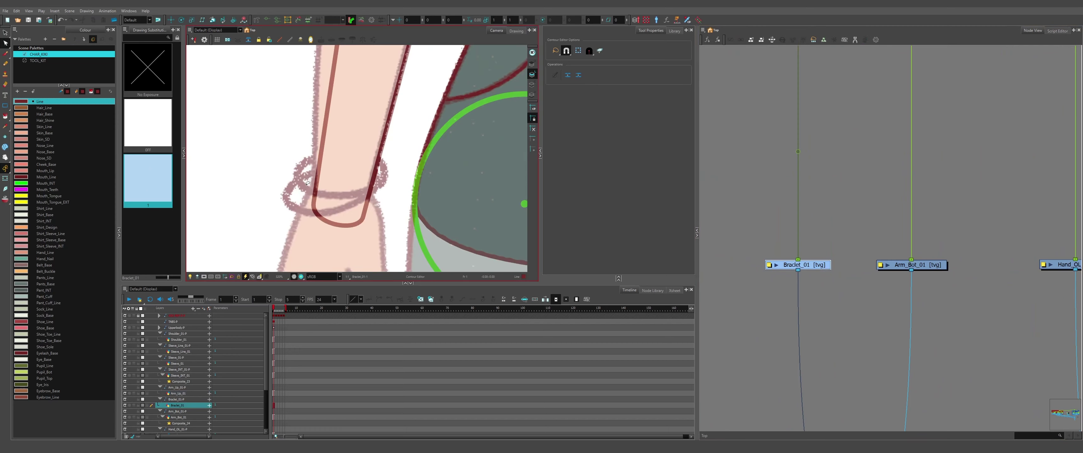
{"action": "scroll", "coordinate": [308, 182], "scroll_direction": "down", "scroll_amount": 4}
{"action": "scroll", "coordinate": [307, 183], "scroll_direction": "up", "scroll_amount": 1}
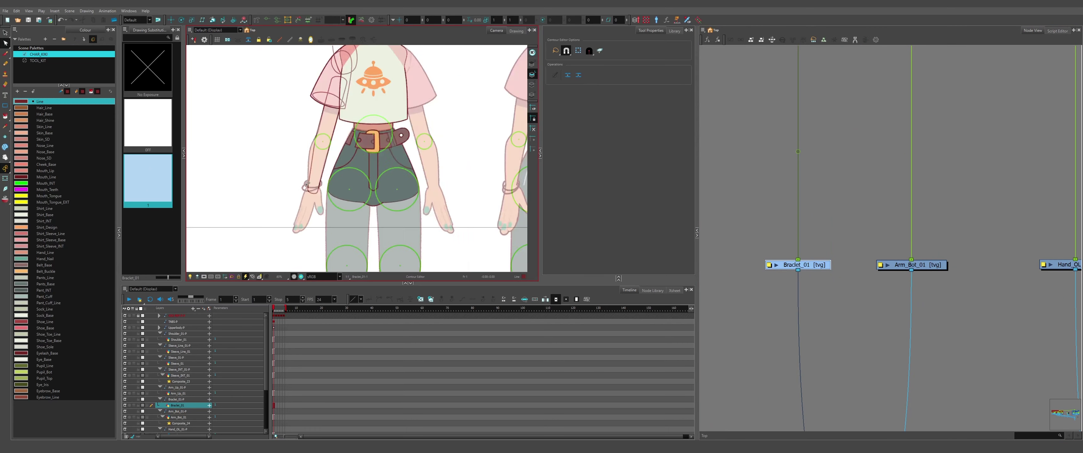
{"action": "scroll", "coordinate": [308, 183], "scroll_direction": "down", "scroll_amount": 1}
{"action": "scroll", "coordinate": [308, 183], "scroll_direction": "up", "scroll_amount": 3}
{"action": "scroll", "coordinate": [308, 183], "scroll_direction": "down", "scroll_amount": 4}
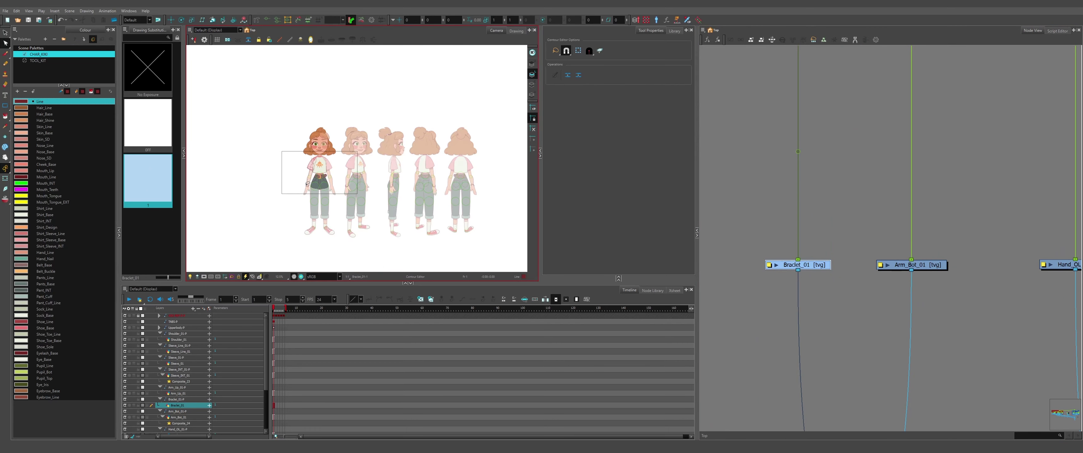
{"action": "scroll", "coordinate": [308, 183], "scroll_direction": "up", "scroll_amount": 5}
{"action": "scroll", "coordinate": [308, 182], "scroll_direction": "down", "scroll_amount": 2}
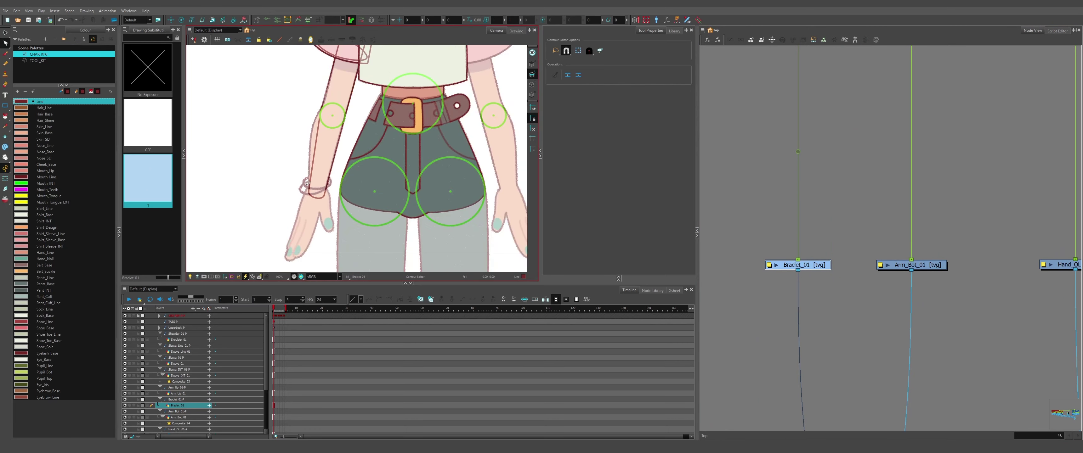
{"action": "scroll", "coordinate": [308, 184], "scroll_direction": "down", "scroll_amount": 1}
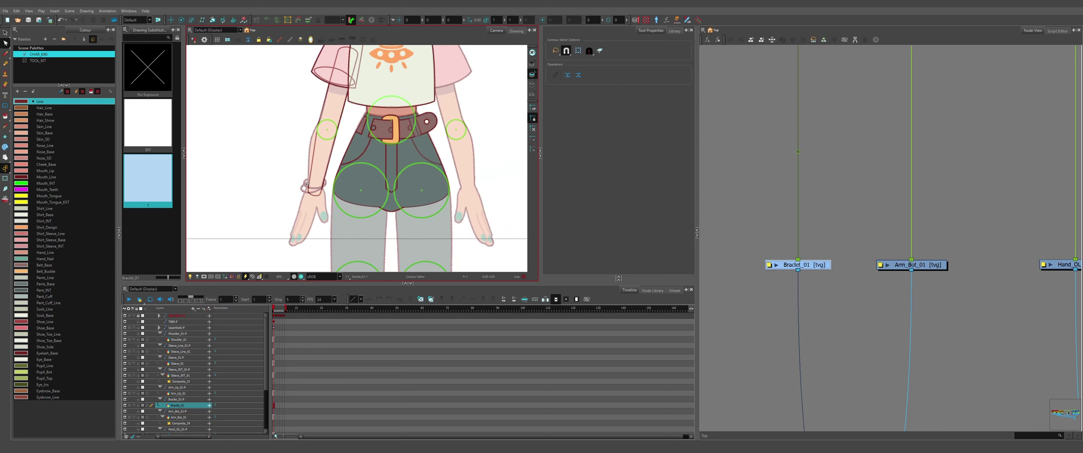
{"action": "scroll", "coordinate": [308, 184], "scroll_direction": "up", "scroll_amount": 1}
{"action": "scroll", "coordinate": [308, 184], "scroll_direction": "down", "scroll_amount": 3}
{"action": "scroll", "coordinate": [308, 184], "scroll_direction": "up", "scroll_amount": 8}
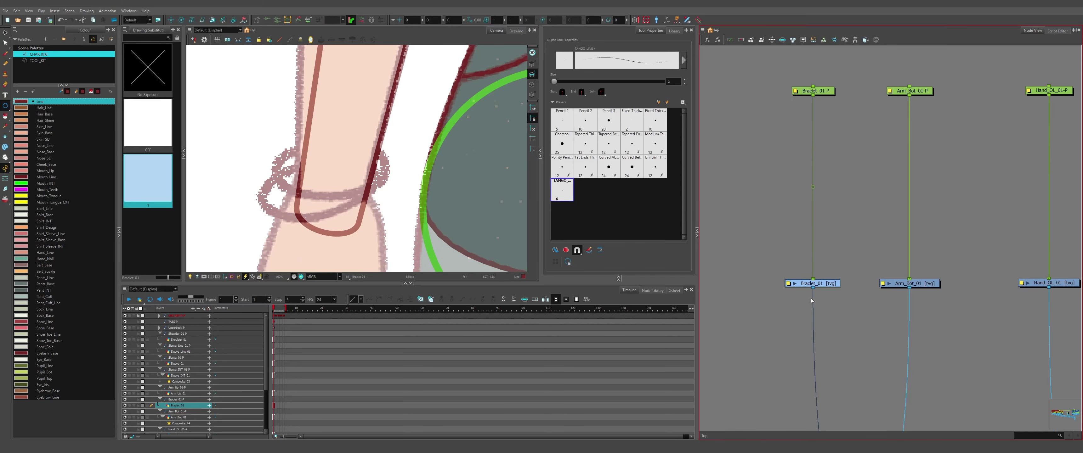
- Group the Braclet_01 drawing, then rename its peg to Braclets-P and the group to Braclets-G
{"action": "key", "text": "ctrl+g"}
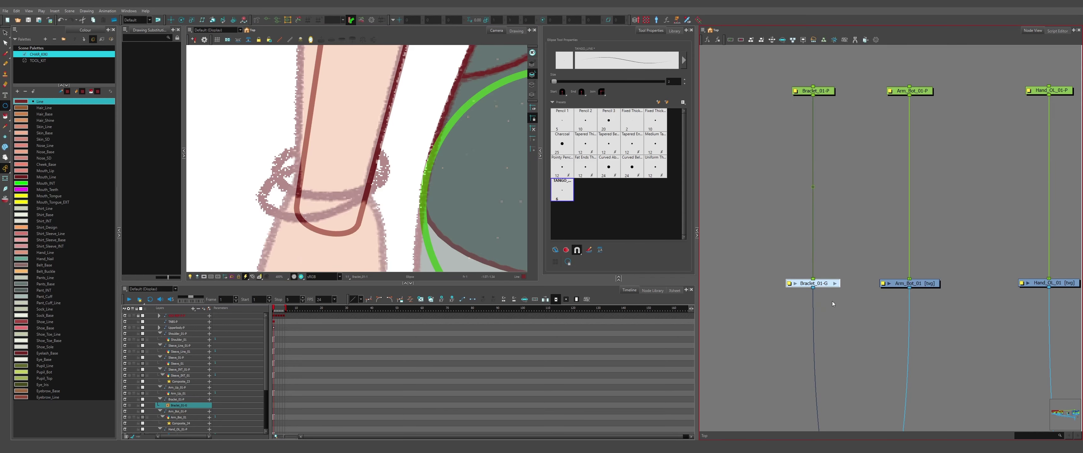
{"action": "left_click", "coordinate": [795, 92]}
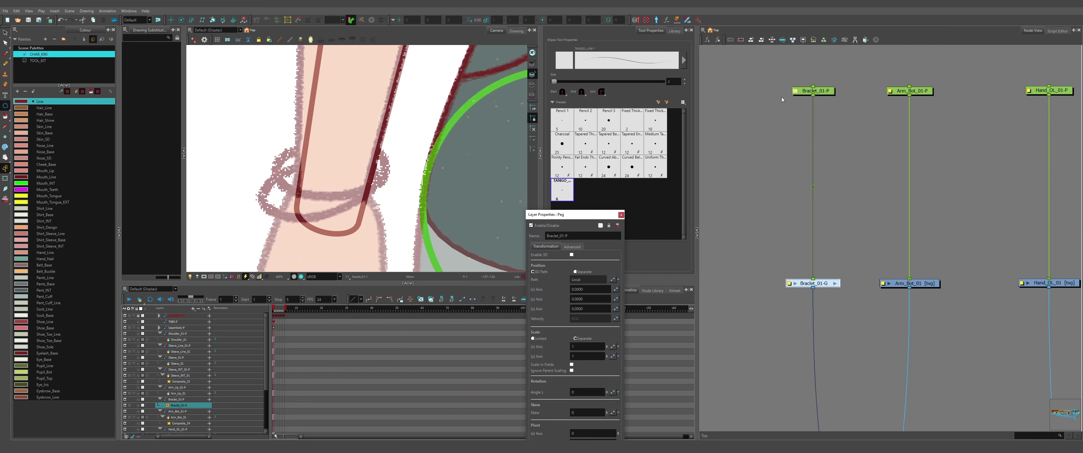
{"action": "left_click", "coordinate": [564, 236]}
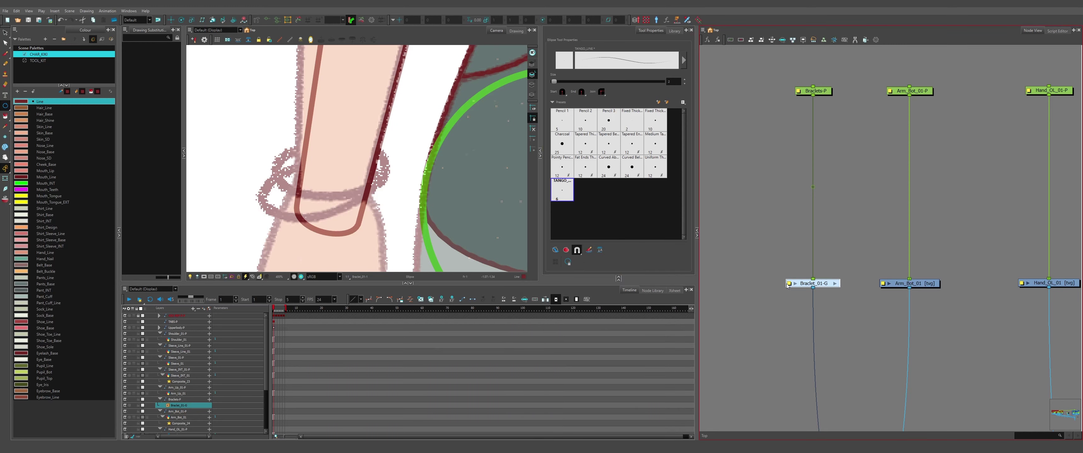
{"action": "left_click", "coordinate": [789, 284]}
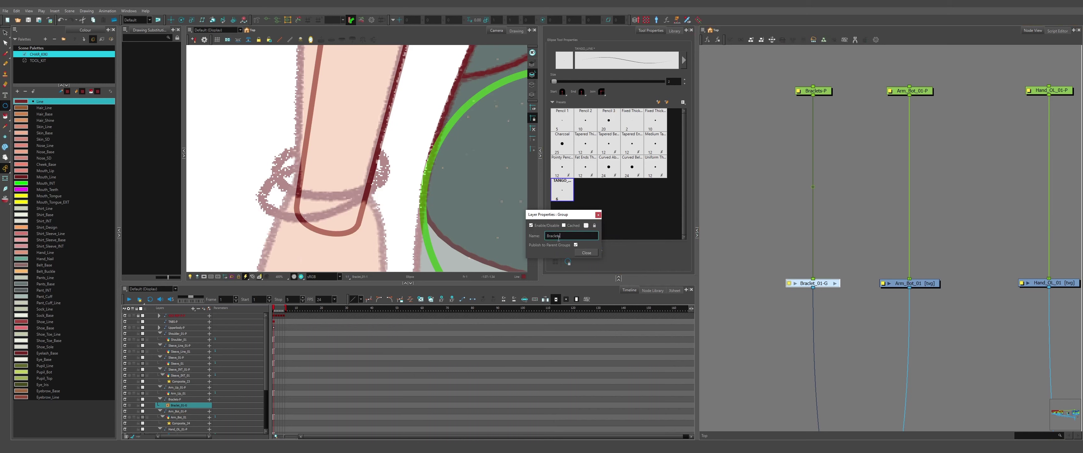
{"action": "left_click", "coordinate": [587, 253]}
- Open the Braclets-G group and spread its Multi-Port-In and Multi-Port-Out nodes apart around Braclet_01
{"action": "left_click", "coordinate": [835, 283]}
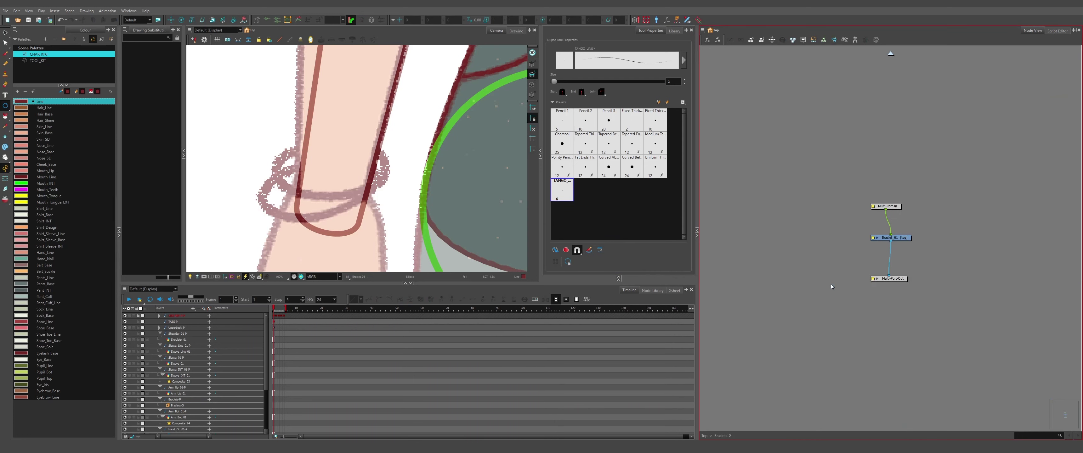
{"action": "left_click_drag", "start_coordinate": [882, 187], "coordinate": [885, 118]}
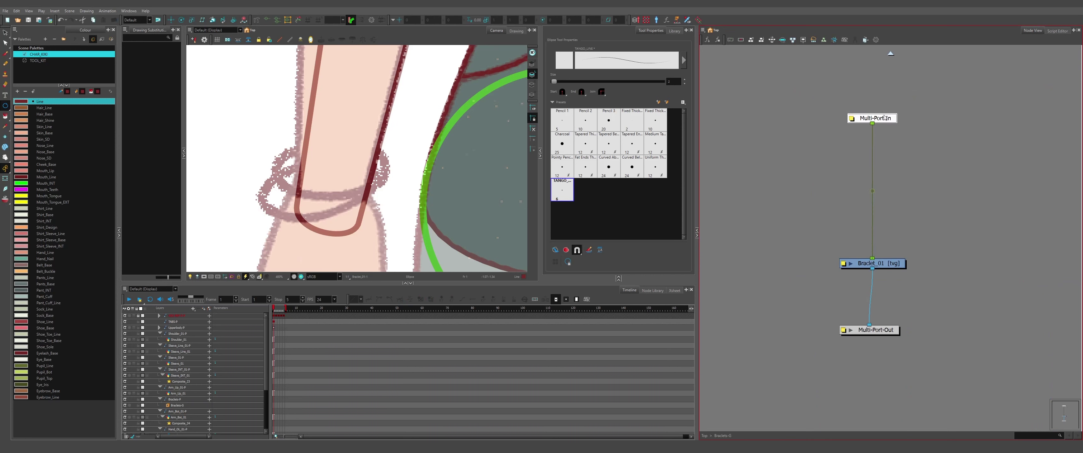
{"action": "left_click_drag", "start_coordinate": [887, 332], "coordinate": [890, 429]}
{"action": "left_click_drag", "start_coordinate": [887, 418], "coordinate": [853, 344]}
- Add a parent peg inside the Braclets-G group and draw the bracelet as an ellipse around the wrist
{"action": "left_click", "coordinate": [824, 279]}
{"action": "key", "text": "c"}
{"action": "left_click_drag", "start_coordinate": [834, 271], "coordinate": [826, 277]}
{"action": "left_click_drag", "start_coordinate": [860, 174], "coordinate": [889, 246]}
{"action": "left_click_drag", "start_coordinate": [889, 246], "coordinate": [866, 108]}
{"action": "left_click", "coordinate": [862, 210]}
{"action": "left_click", "coordinate": [822, 252]}
{"action": "key", "text": "ctrl+p"}
{"action": "left_click", "coordinate": [836, 227]}
{"action": "left_click", "coordinate": [815, 251]}
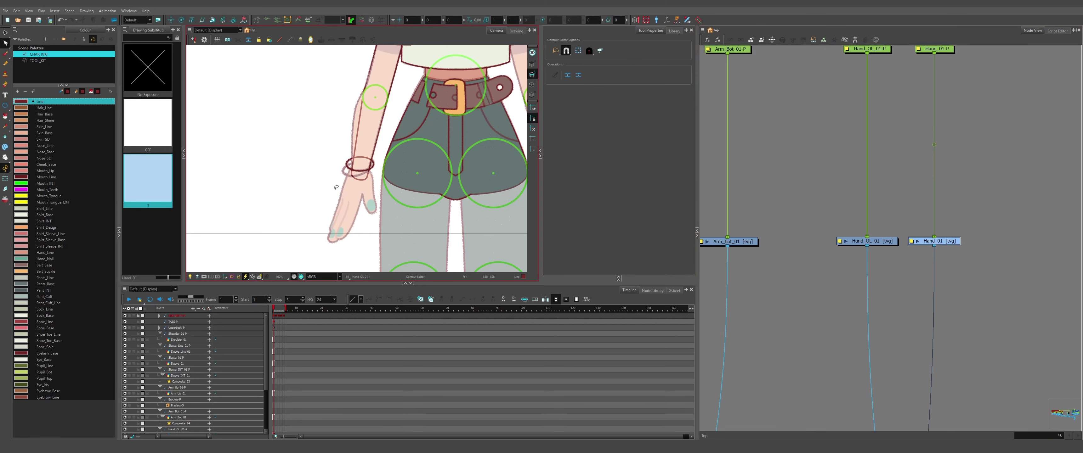
- Trace the wrist and outer edge of the hand on the Hand_01 drawing with the Line tool
{"action": "scroll", "coordinate": [336, 187], "scroll_direction": "up", "scroll_amount": 4}
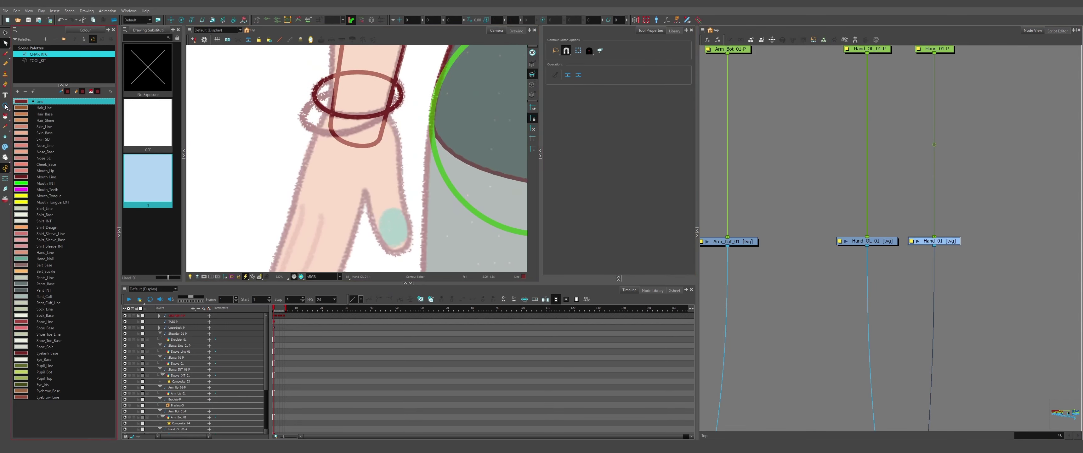
{"action": "left_click", "coordinate": [5, 106]}
{"action": "left_click", "coordinate": [5, 106]}
{"action": "left_click", "coordinate": [23, 119]}
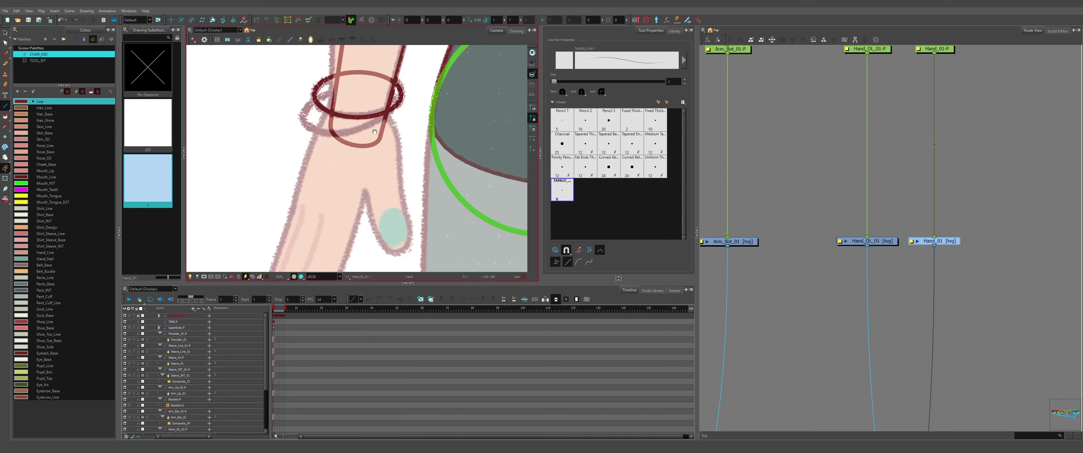
{"action": "left_click_drag", "start_coordinate": [375, 129], "coordinate": [379, 183]}
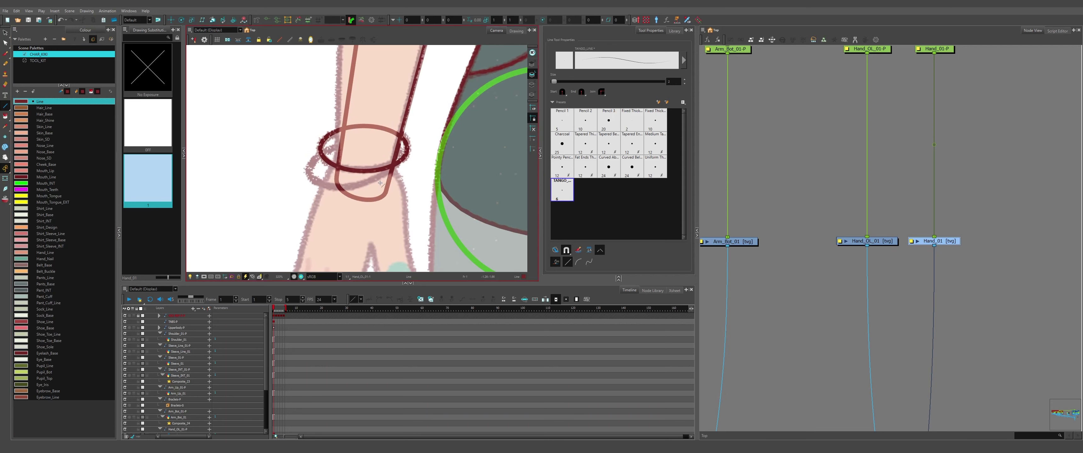
{"action": "scroll", "coordinate": [341, 139], "scroll_direction": "down", "scroll_amount": 4}
{"action": "scroll", "coordinate": [335, 150], "scroll_direction": "up", "scroll_amount": 7}
{"action": "mouse_move", "coordinate": [357, 147]}
{"action": "left_mouse_down"}
{"action": "mouse_move", "coordinate": [312, 242]}
{"action": "mouse_move", "coordinate": [358, 105]}
{"action": "left_mouse_up"}
{"action": "scroll", "coordinate": [358, 105], "scroll_direction": "up", "scroll_amount": 1}
{"action": "mouse_move", "coordinate": [359, 98]}
{"action": "left_mouse_down"}
{"action": "mouse_move", "coordinate": [313, 248]}
{"action": "mouse_move", "coordinate": [315, 161]}
{"action": "left_mouse_up"}
{"action": "scroll", "coordinate": [336, 160], "scroll_direction": "down", "scroll_amount": 2}
{"action": "scroll", "coordinate": [329, 198], "scroll_direction": "up", "scroll_amount": 2}
- Trace the fingertips, inner finger edge and thumb to close the hand outline on Hand_01
{"action": "left_click_drag", "start_coordinate": [351, 126], "coordinate": [341, 195]}
{"action": "mouse_move", "coordinate": [341, 194]}
{"action": "left_mouse_down"}
{"action": "mouse_move", "coordinate": [332, 111]}
{"action": "mouse_move", "coordinate": [323, 195]}
{"action": "left_mouse_up"}
{"action": "mouse_move", "coordinate": [323, 194]}
{"action": "left_mouse_down"}
{"action": "mouse_move", "coordinate": [387, 183]}
{"action": "mouse_move", "coordinate": [393, 171]}
{"action": "left_mouse_up"}
{"action": "mouse_move", "coordinate": [393, 171]}
{"action": "left_mouse_down"}
{"action": "mouse_move", "coordinate": [286, 234]}
{"action": "mouse_move", "coordinate": [378, 160]}
{"action": "mouse_move", "coordinate": [333, 257]}
{"action": "left_mouse_up"}
{"action": "scroll", "coordinate": [340, 222], "scroll_direction": "down", "scroll_amount": 2}
{"action": "left_click_drag", "start_coordinate": [333, 261], "coordinate": [394, 135]}
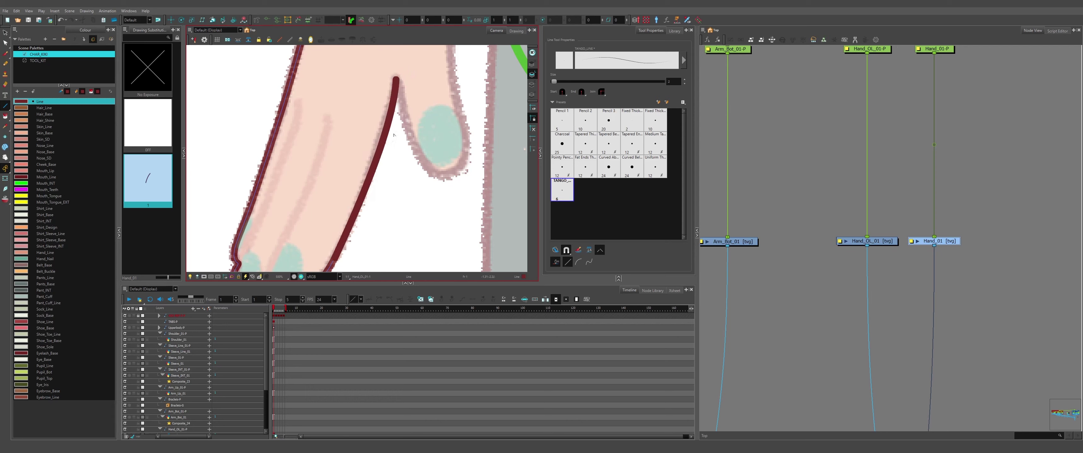
{"action": "scroll", "coordinate": [319, 125], "scroll_direction": "up", "scroll_amount": 2}
{"action": "mouse_move", "coordinate": [396, 79]}
{"action": "left_mouse_down"}
{"action": "mouse_move", "coordinate": [319, 126]}
{"action": "mouse_move", "coordinate": [351, 254]}
{"action": "left_mouse_up"}
{"action": "left_click_drag", "start_coordinate": [351, 253], "coordinate": [302, 153]}
{"action": "mouse_move", "coordinate": [302, 153]}
{"action": "left_mouse_down"}
{"action": "mouse_move", "coordinate": [367, 177]}
{"action": "mouse_move", "coordinate": [374, 246]}
{"action": "left_mouse_up"}
{"action": "mouse_move", "coordinate": [375, 246]}
{"action": "left_mouse_down"}
{"action": "mouse_move", "coordinate": [392, 198]}
{"action": "mouse_move", "coordinate": [387, 116]}
{"action": "left_mouse_up"}
{"action": "mouse_move", "coordinate": [387, 116]}
{"action": "left_mouse_down"}
{"action": "mouse_move", "coordinate": [403, 246]}
{"action": "mouse_move", "coordinate": [356, 91]}
{"action": "mouse_move", "coordinate": [393, 124]}
{"action": "left_mouse_up"}
{"action": "mouse_move", "coordinate": [394, 124]}
{"action": "left_mouse_down"}
{"action": "mouse_move", "coordinate": [267, 122]}
{"action": "mouse_move", "coordinate": [372, 96]}
{"action": "left_mouse_up"}
{"action": "scroll", "coordinate": [372, 96], "scroll_direction": "down", "scroll_amount": 3}
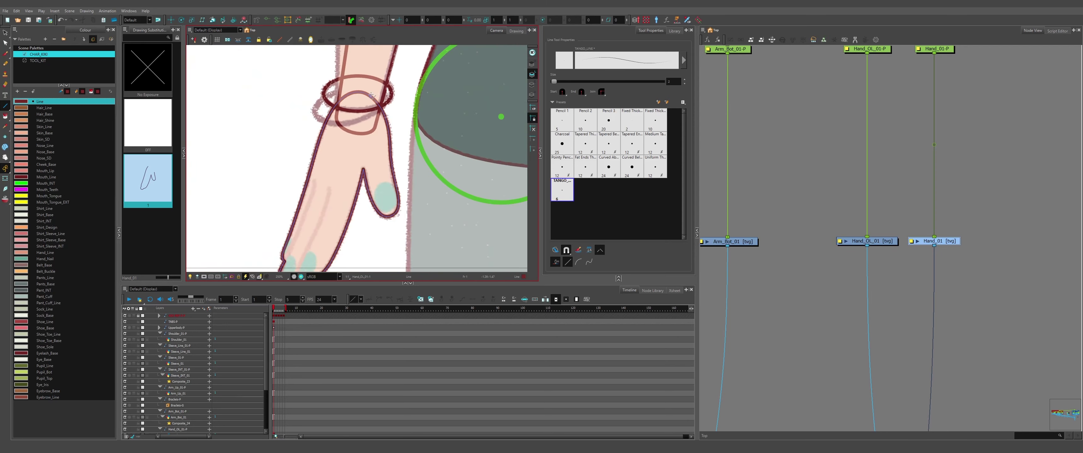
- Draw the lines separating the fingers inside the hand outline on Hand_01
{"action": "scroll", "coordinate": [371, 95], "scroll_direction": "up", "scroll_amount": 2}
{"action": "scroll", "coordinate": [332, 143], "scroll_direction": "down", "scroll_amount": 3}
{"action": "scroll", "coordinate": [334, 128], "scroll_direction": "up", "scroll_amount": 5}
{"action": "scroll", "coordinate": [310, 145], "scroll_direction": "down", "scroll_amount": 2}
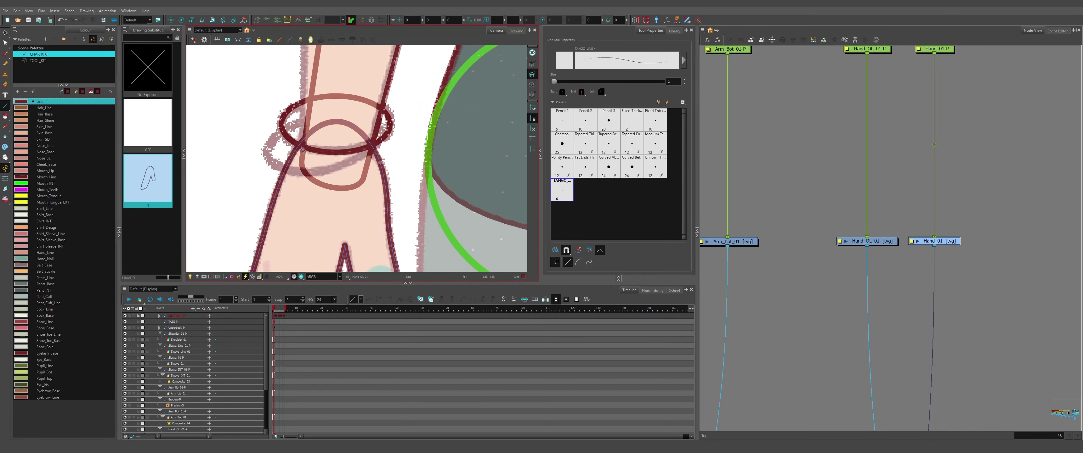
{"action": "scroll", "coordinate": [316, 181], "scroll_direction": "down", "scroll_amount": 3}
{"action": "scroll", "coordinate": [320, 108], "scroll_direction": "up", "scroll_amount": 1}
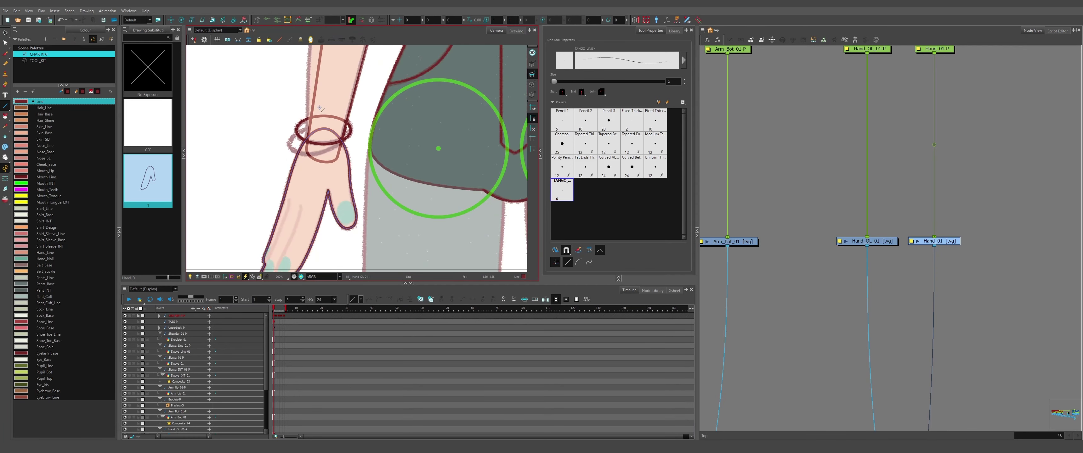
{"action": "left_click_drag", "start_coordinate": [361, 134], "coordinate": [384, 73]}
{"action": "scroll", "coordinate": [294, 180], "scroll_direction": "up", "scroll_amount": 2}
{"action": "left_click_drag", "start_coordinate": [285, 227], "coordinate": [332, 96]}
{"action": "scroll", "coordinate": [311, 258], "scroll_direction": "up", "scroll_amount": 1}
{"action": "scroll", "coordinate": [311, 259], "scroll_direction": "down", "scroll_amount": 1}
{"action": "left_click_drag", "start_coordinate": [314, 258], "coordinate": [309, 231]}
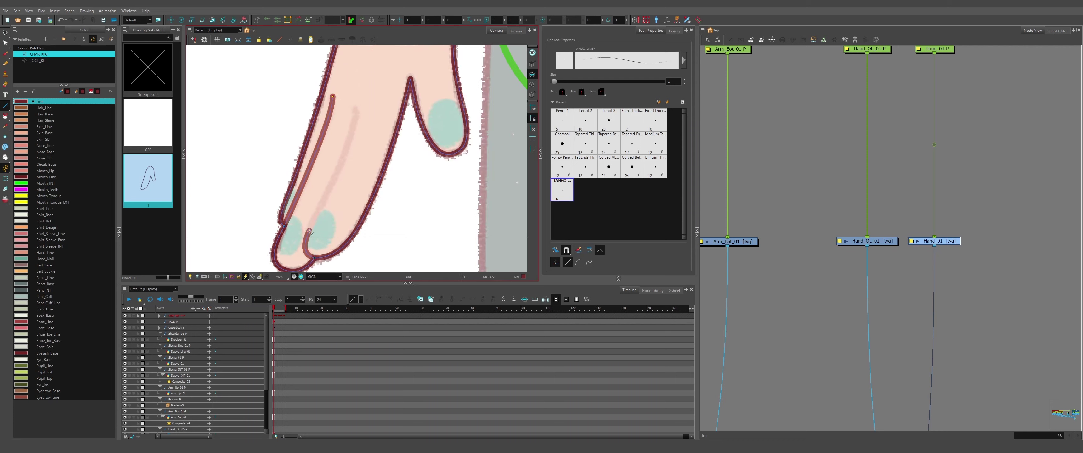
- Draw the fingernail outlines at the fingertips of the hand
{"action": "scroll", "coordinate": [334, 181], "scroll_direction": "down", "scroll_amount": 3}
{"action": "scroll", "coordinate": [308, 202], "scroll_direction": "up", "scroll_amount": 5}
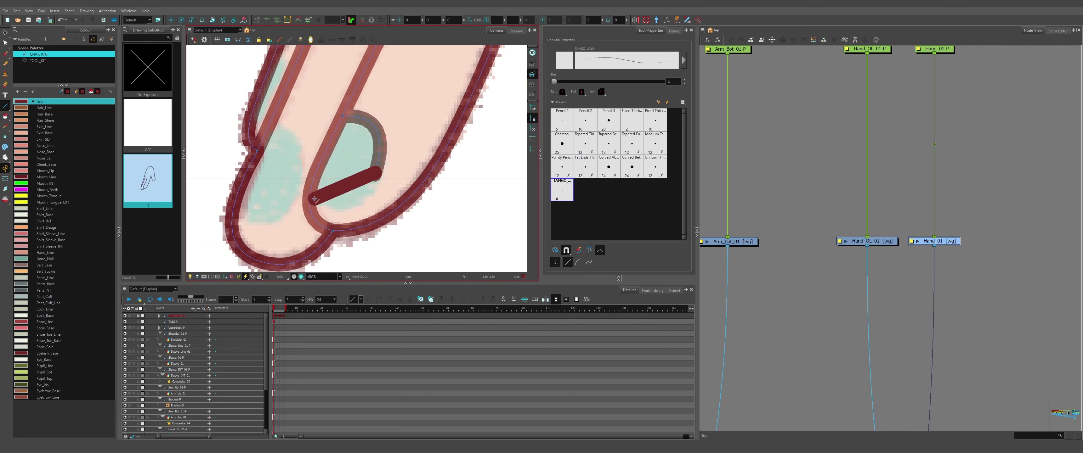
{"action": "scroll", "coordinate": [308, 202], "scroll_direction": "up", "scroll_amount": 2}
{"action": "mouse_move", "coordinate": [314, 90]}
{"action": "left_mouse_down"}
{"action": "mouse_move", "coordinate": [346, 156]}
{"action": "mouse_move", "coordinate": [280, 177]}
{"action": "left_mouse_up"}
{"action": "scroll", "coordinate": [311, 198], "scroll_direction": "down", "scroll_amount": 5}
{"action": "left_click_drag", "start_coordinate": [448, 111], "coordinate": [387, 190]}
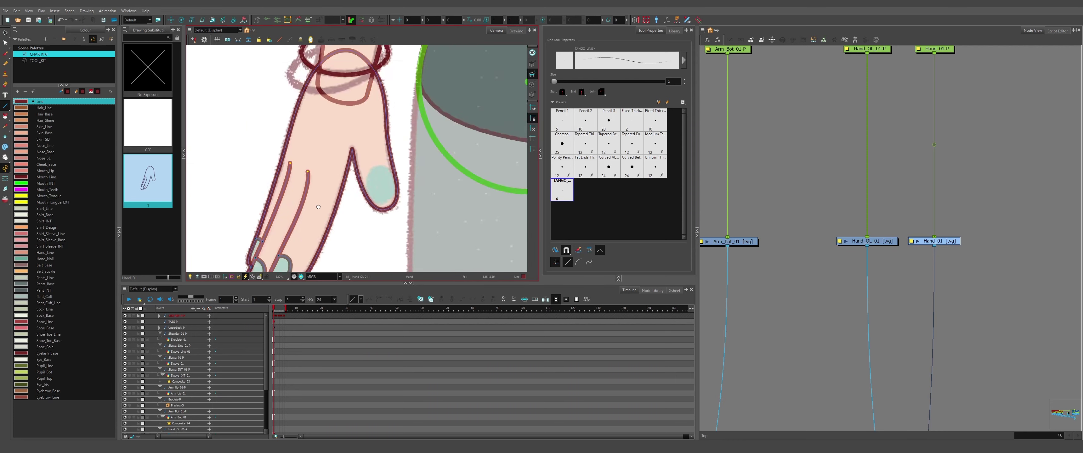
- Draw an ellipse for the thumbnail and fit it over the nail in the design
{"action": "scroll", "coordinate": [395, 193], "scroll_direction": "up", "scroll_amount": 4}
{"action": "left_click", "coordinate": [6, 107]}
{"action": "left_click", "coordinate": [35, 112]}
{"action": "left_click_drag", "start_coordinate": [417, 122], "coordinate": [498, 226]}
{"action": "key", "text": "alt+s"}
{"action": "left_click_drag", "start_coordinate": [457, 172], "coordinate": [346, 167]}
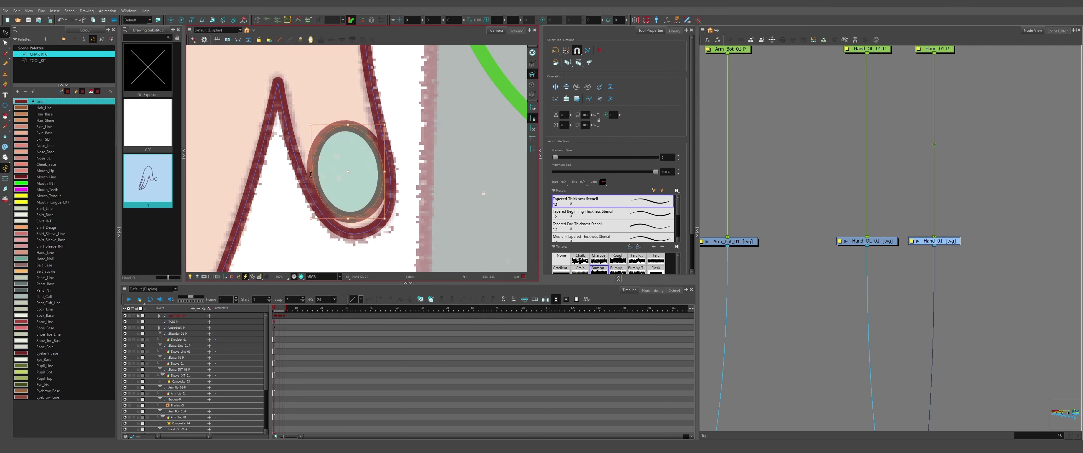
{"action": "scroll", "coordinate": [433, 210], "scroll_direction": "down", "scroll_amount": 4}
{"action": "left_click", "coordinate": [388, 135]}
- Add a deformation above the Hand_01 drawing in the node network
{"action": "scroll", "coordinate": [328, 240], "scroll_direction": "down", "scroll_amount": 5}
{"action": "key", "text": "shift+t"}
{"action": "key", "text": "Escape"}
{"action": "scroll", "coordinate": [328, 202], "scroll_direction": "down", "scroll_amount": 2}
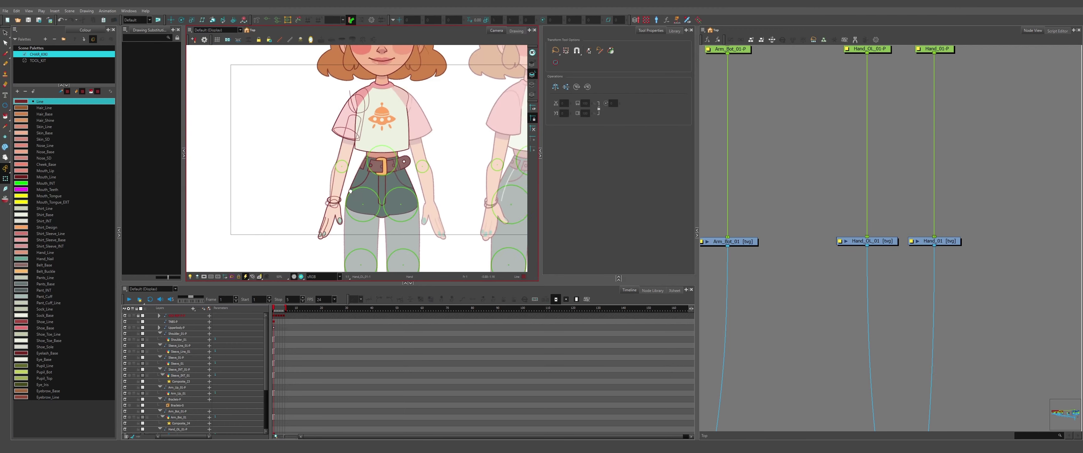
{"action": "scroll", "coordinate": [319, 185], "scroll_direction": "up", "scroll_amount": 1}
{"action": "scroll", "coordinate": [926, 259], "scroll_direction": "down", "scroll_amount": 2}
{"action": "left_click_drag", "start_coordinate": [927, 259], "coordinate": [980, 229]}
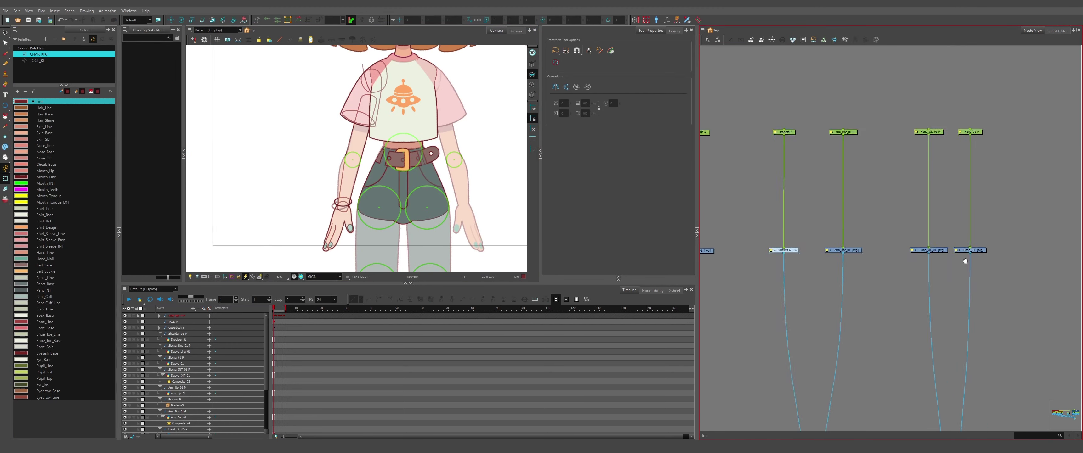
{"action": "scroll", "coordinate": [1005, 226], "scroll_direction": "down", "scroll_amount": 2}
{"action": "left_click", "coordinate": [308, 19]}
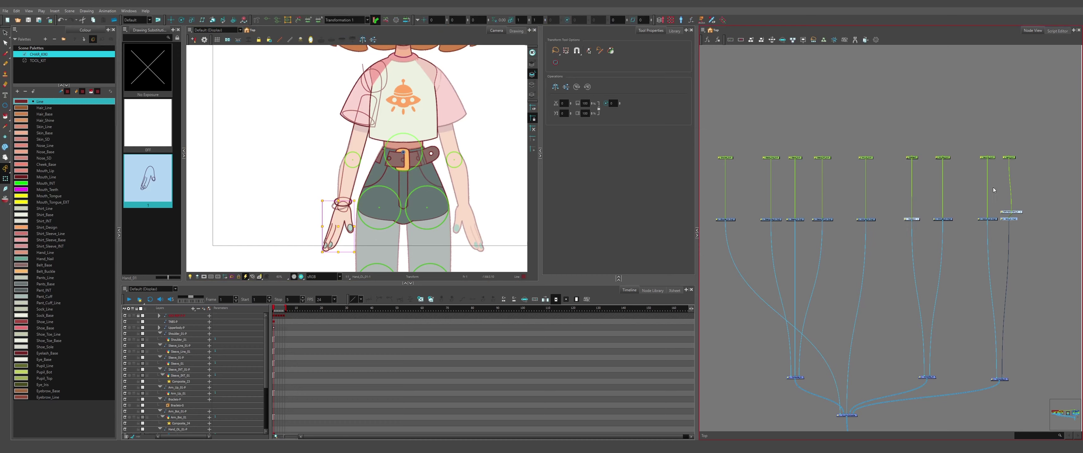
- Add deformations above the remaining lower arm drawings and Arm_Up_01
{"action": "scroll", "coordinate": [1008, 214], "scroll_direction": "up", "scroll_amount": 3}
{"action": "left_click", "coordinate": [835, 230]}
{"action": "left_click", "coordinate": [308, 20]}
{"action": "left_click", "coordinate": [869, 211]}
{"action": "left_click", "coordinate": [714, 30]}
{"action": "left_click", "coordinate": [883, 271]}
{"action": "left_click", "coordinate": [308, 20]}
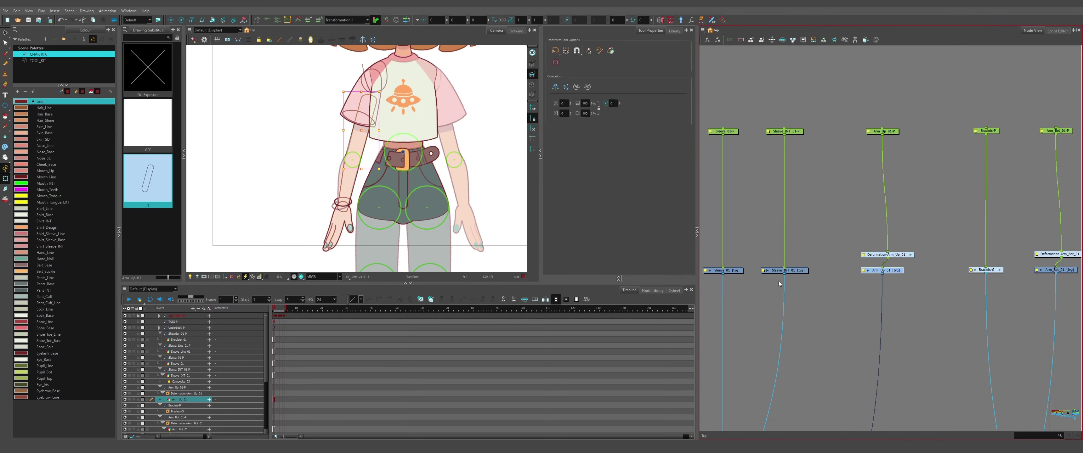
- Add deformations above the Sleeve_INT_01, Sleeve_01, Sleeve_Line_01 and Shoulder_01 drawings
{"action": "left_click", "coordinate": [779, 271]}
{"action": "left_click", "coordinate": [308, 20]}
{"action": "left_click", "coordinate": [723, 271]}
{"action": "left_click", "coordinate": [309, 20]}
{"action": "left_click_drag", "start_coordinate": [723, 236], "coordinate": [919, 232]}
{"action": "left_click", "coordinate": [862, 267]}
{"action": "left_click", "coordinate": [309, 20]}
{"action": "left_click", "coordinate": [761, 266]}
{"action": "left_click", "coordinate": [308, 20]}
- Line up the deformation nodes midway between their pegs and drawings, and remove the ones on Hand_OL_01 and Hand_01
{"action": "left_click_drag", "start_coordinate": [741, 225], "coordinate": [1046, 238]}
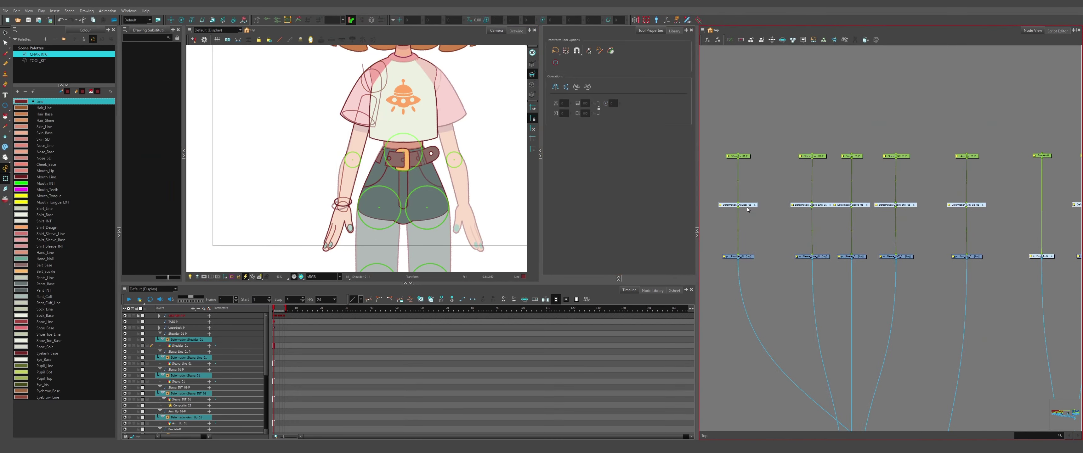
{"action": "left_click", "coordinate": [815, 207]}
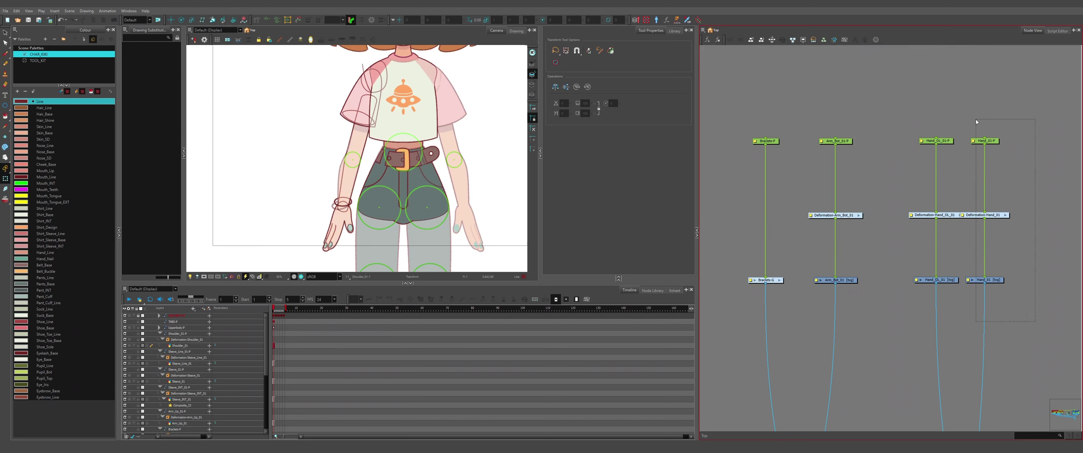
{"action": "key", "text": "ctrl+z"}
{"action": "key", "text": "ctrl+z"}
{"action": "left_click_drag", "start_coordinate": [936, 141], "coordinate": [936, 181]}
{"action": "left_click_drag", "start_coordinate": [936, 178], "coordinate": [997, 144]}
{"action": "left_click_drag", "start_coordinate": [959, 164], "coordinate": [976, 167]}
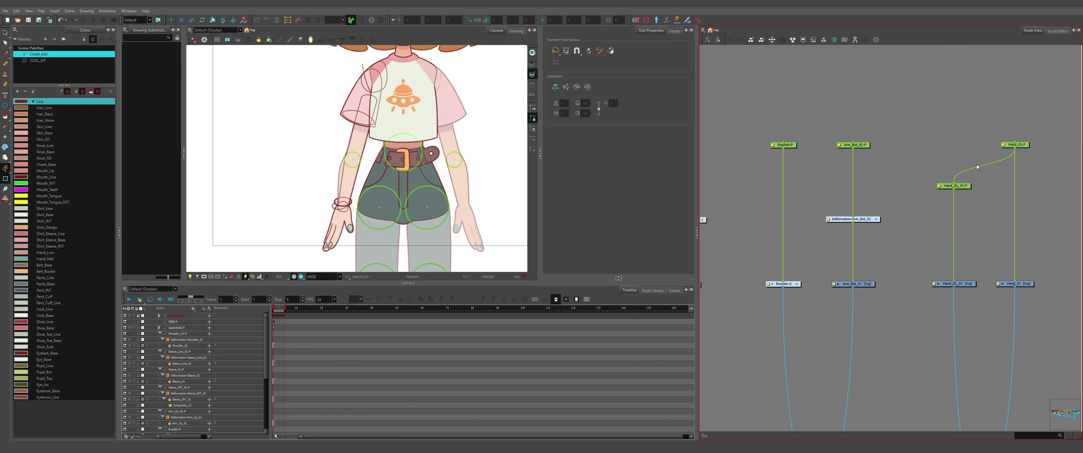
{"action": "key", "text": "ctrl+z"}
{"action": "key", "text": "ctrl+z"}
- Select all of the Arm_Bot_01 artwork and generate an envelope deformation around it with the Envelope Creator
{"action": "scroll", "coordinate": [979, 183], "scroll_direction": "down", "scroll_amount": 5}
{"action": "scroll", "coordinate": [958, 197], "scroll_direction": "up", "scroll_amount": 4}
{"action": "left_click", "coordinate": [907, 231]}
{"action": "key", "text": "alt+s"}
{"action": "key", "text": "ctrl+a"}
{"action": "key", "text": "2"}
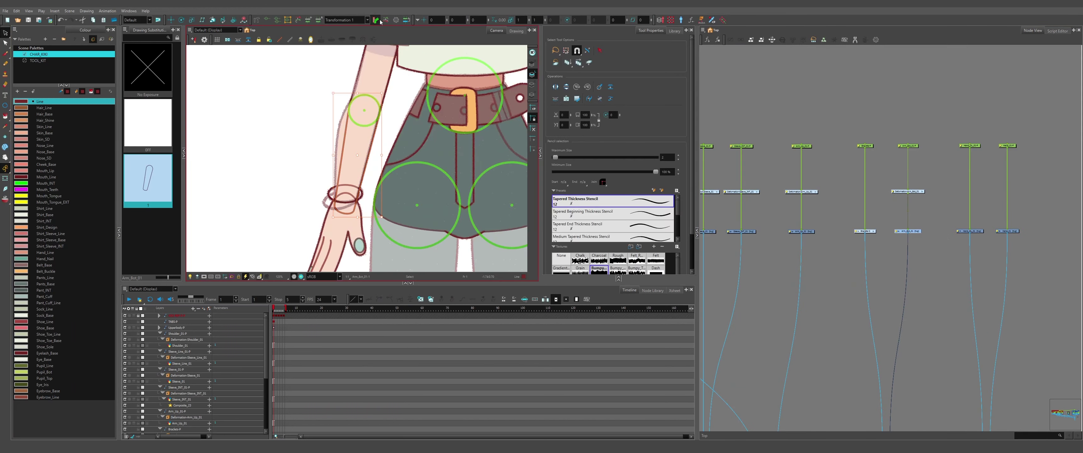
{"action": "left_click", "coordinate": [670, 20]}
{"action": "left_click", "coordinate": [553, 270]}
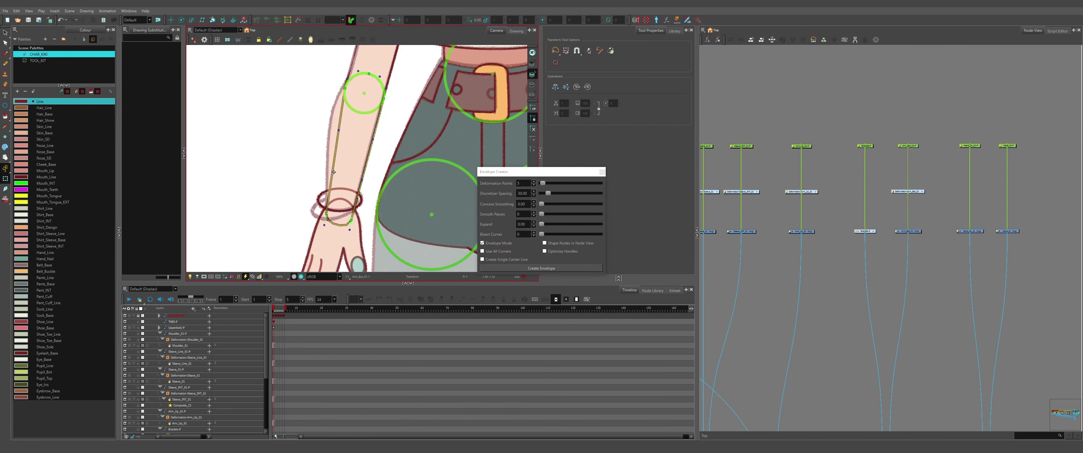
- Adjust the Arm_Bot_01 envelope's points and handles at the elbow and wrist to follow the forearm outline
{"action": "scroll", "coordinate": [349, 198], "scroll_direction": "up", "scroll_amount": 3}
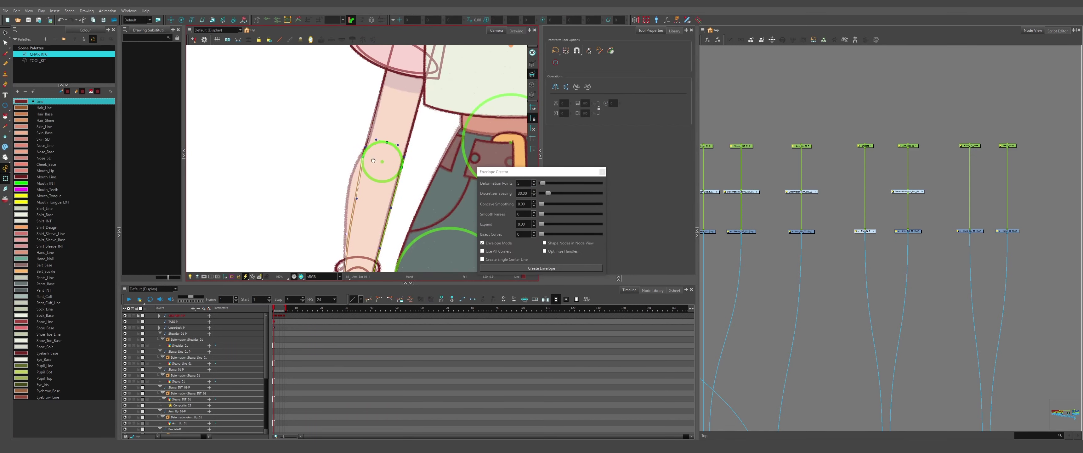
{"action": "left_click_drag", "start_coordinate": [349, 226], "coordinate": [322, 208]}
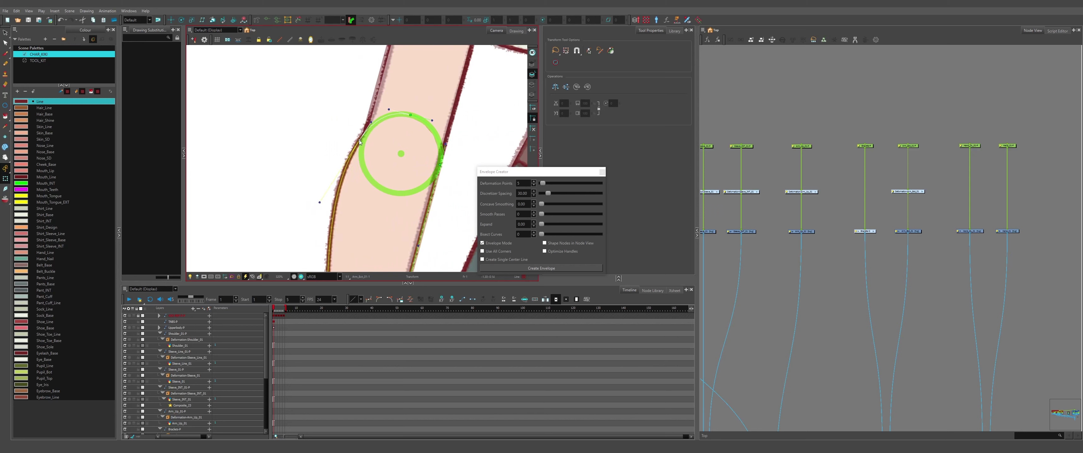
{"action": "scroll", "coordinate": [413, 114], "scroll_direction": "down", "scroll_amount": 2}
{"action": "left_click_drag", "start_coordinate": [413, 114], "coordinate": [419, 82]}
{"action": "scroll", "coordinate": [386, 233], "scroll_direction": "up", "scroll_amount": 3}
{"action": "left_click_drag", "start_coordinate": [392, 247], "coordinate": [355, 243]}
{"action": "scroll", "coordinate": [395, 229], "scroll_direction": "down", "scroll_amount": 2}
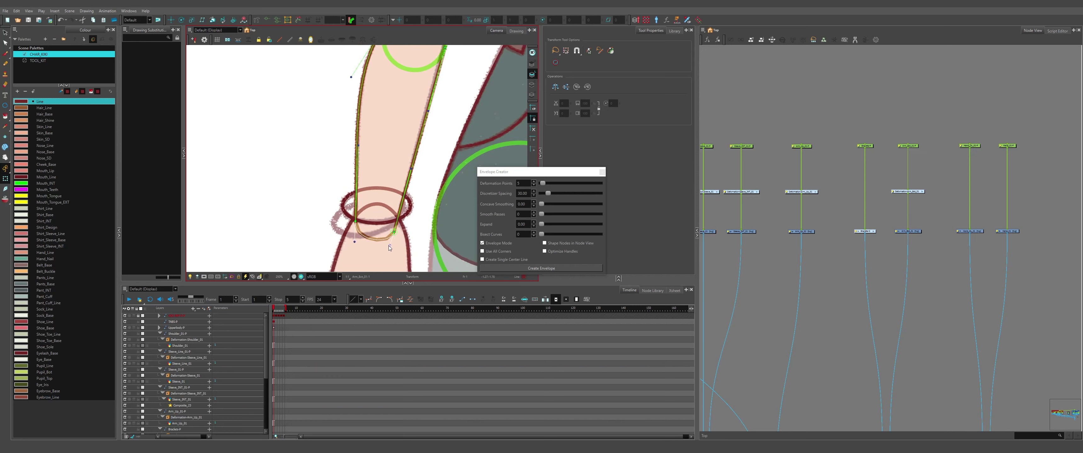
{"action": "left_click_drag", "start_coordinate": [420, 53], "coordinate": [393, 153]}
{"action": "scroll", "coordinate": [393, 153], "scroll_direction": "up", "scroll_amount": 2}
{"action": "scroll", "coordinate": [392, 150], "scroll_direction": "down", "scroll_amount": 3}
{"action": "scroll", "coordinate": [829, 233], "scroll_direction": "up", "scroll_amount": 2}
- Generate an envelope deformation around the Arm_Up_01 drawing and activate the Transform tool
{"action": "left_click_drag", "start_coordinate": [829, 233], "coordinate": [948, 241]}
{"action": "left_click", "coordinate": [903, 239]}
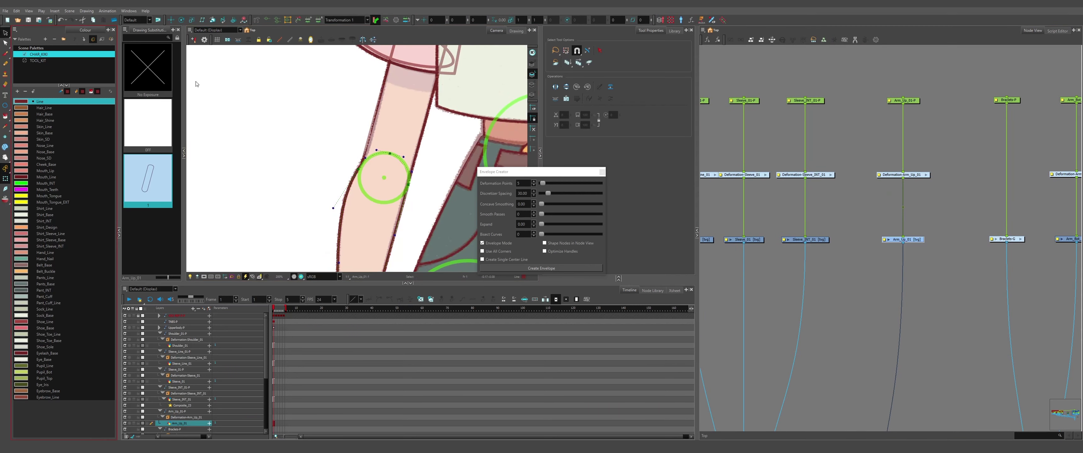
{"action": "key", "text": "alt+s"}
{"action": "scroll", "coordinate": [393, 153], "scroll_direction": "down", "scroll_amount": 2}
{"action": "left_click_drag", "start_coordinate": [394, 153], "coordinate": [349, 205]}
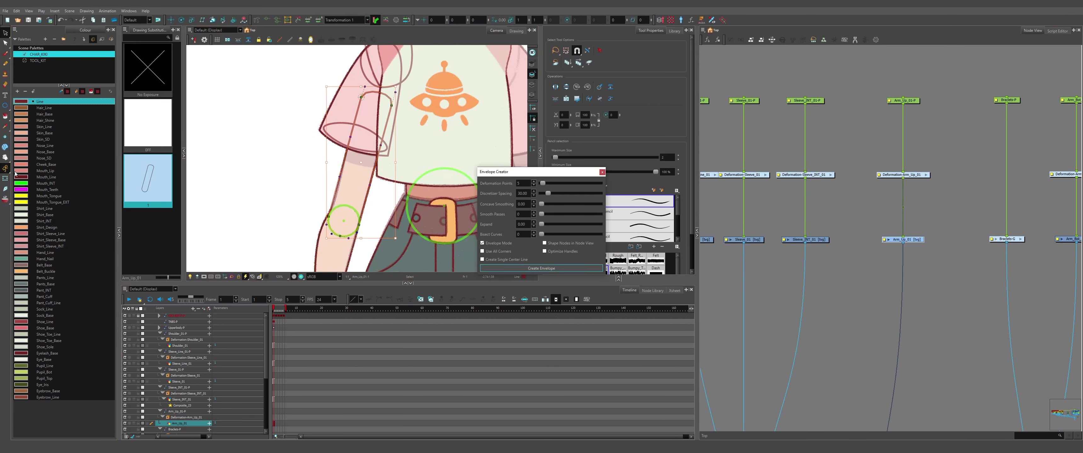
{"action": "left_click", "coordinate": [5, 178]}
{"action": "left_click", "coordinate": [342, 231]}
- Adjust the Arm_Up_01 envelope's points and handles from the elbow to the top of the upper arm
{"action": "left_click_drag", "start_coordinate": [826, 224], "coordinate": [877, 206]}
{"action": "scroll", "coordinate": [329, 227], "scroll_direction": "up", "scroll_amount": 3}
{"action": "left_click", "coordinate": [349, 131]}
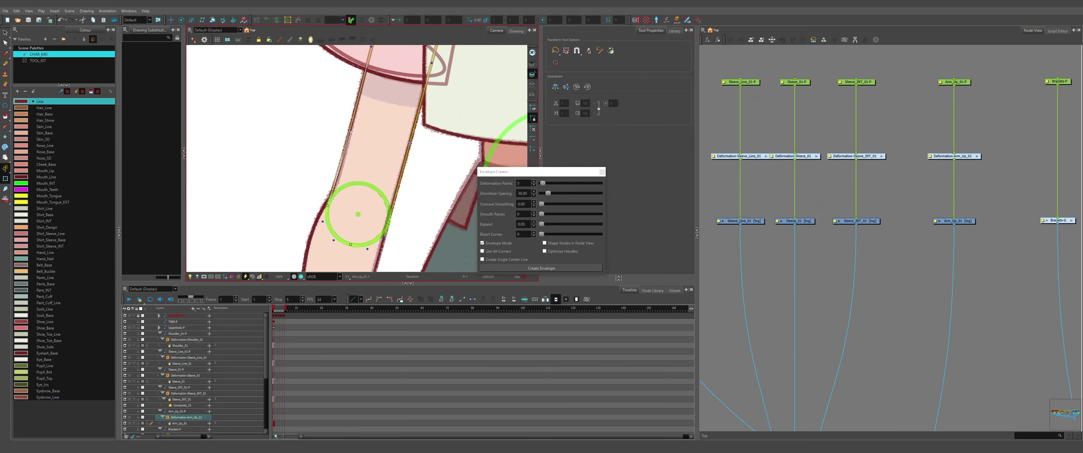
{"action": "scroll", "coordinate": [400, 139], "scroll_direction": "down", "scroll_amount": 3}
{"action": "scroll", "coordinate": [383, 86], "scroll_direction": "up", "scroll_amount": 2}
{"action": "left_click", "coordinate": [379, 66]}
{"action": "left_click_drag", "start_coordinate": [397, 89], "coordinate": [349, 173]}
- Select all of the Sleeve_INT_01 artwork, adjust the deformation points and generate its envelope
{"action": "scroll", "coordinate": [349, 173], "scroll_direction": "up", "scroll_amount": 1}
{"action": "key", "text": "alt+s"}
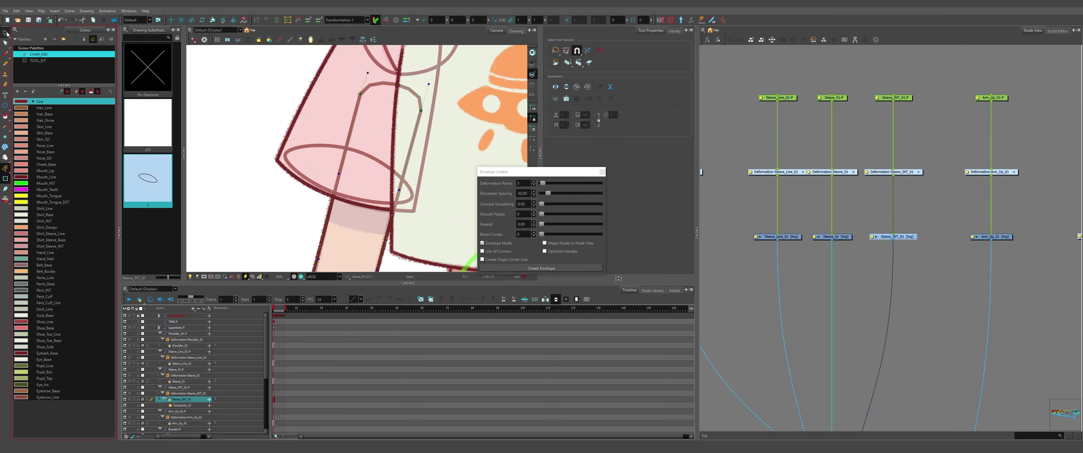
{"action": "key", "text": "ctrl+a"}
{"action": "left_click", "coordinate": [533, 185]}
{"action": "left_click", "coordinate": [540, 268]}
- Generate an envelope deformation around the Sleeve_01 drawing, and select Sleeve_Line_01
{"action": "left_click", "coordinate": [848, 237]}
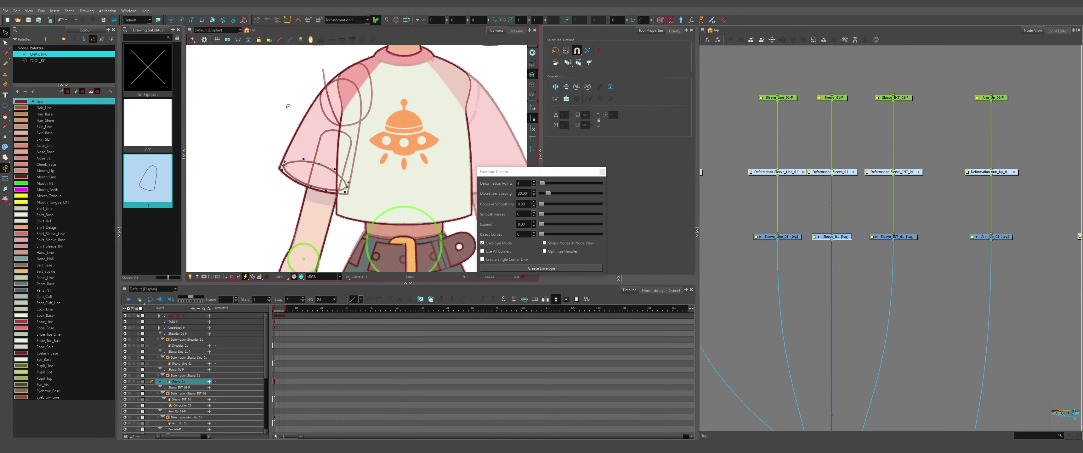
{"action": "left_click_drag", "start_coordinate": [850, 238], "coordinate": [955, 257]}
{"action": "left_click", "coordinate": [883, 256]}
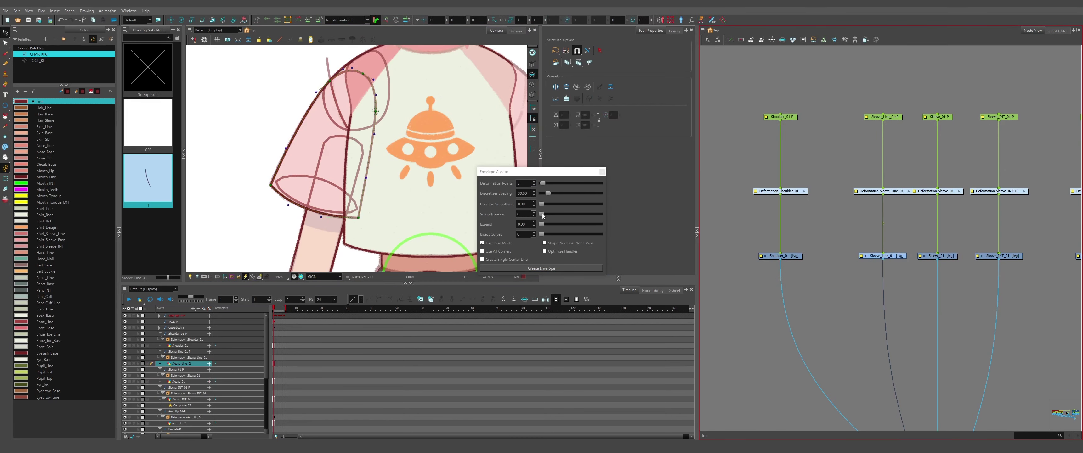
- Examine the sleeve seam and shoulder area across the character's turnaround views
{"action": "scroll", "coordinate": [360, 58], "scroll_direction": "up", "scroll_amount": 3}
{"action": "scroll", "coordinate": [290, 210], "scroll_direction": "down", "scroll_amount": 1}
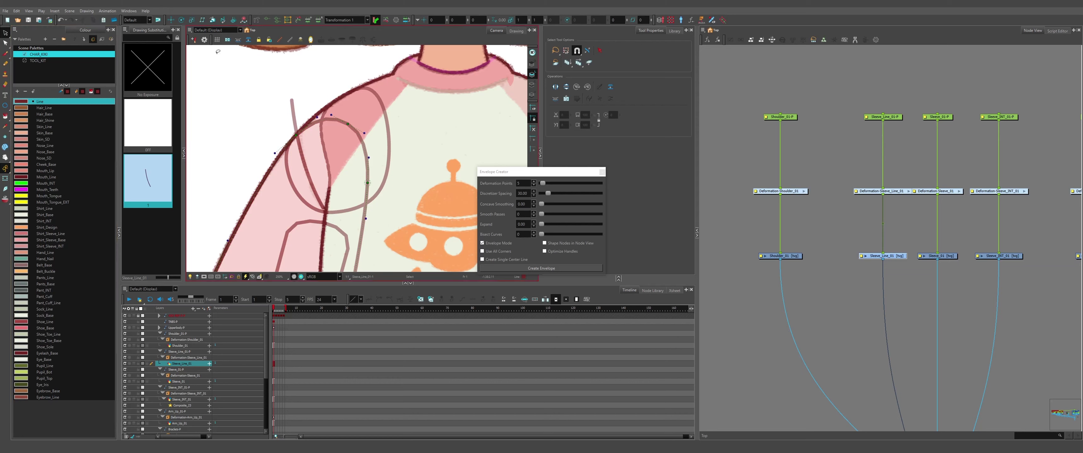
{"action": "scroll", "coordinate": [227, 133], "scroll_direction": "down", "scroll_amount": 4}
{"action": "scroll", "coordinate": [255, 95], "scroll_direction": "down", "scroll_amount": 3}
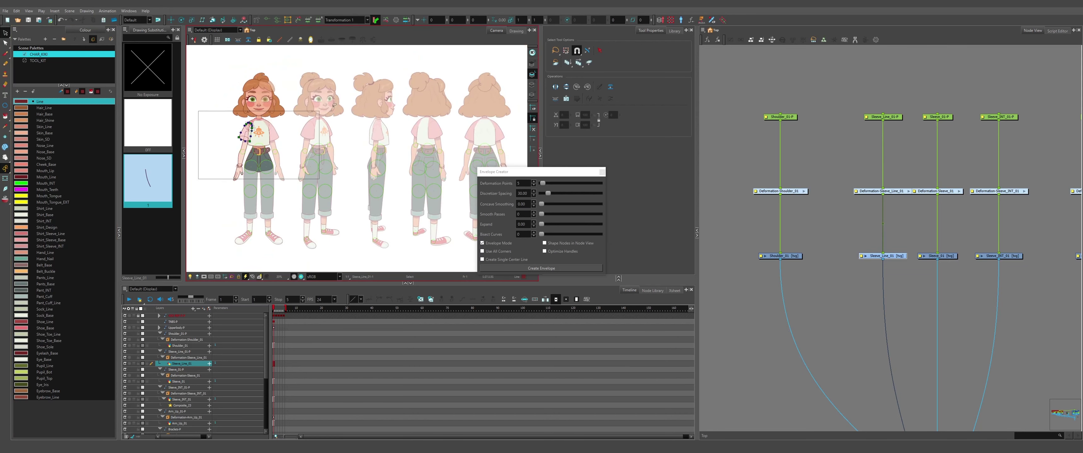
{"action": "scroll", "coordinate": [248, 128], "scroll_direction": "up", "scroll_amount": 8}
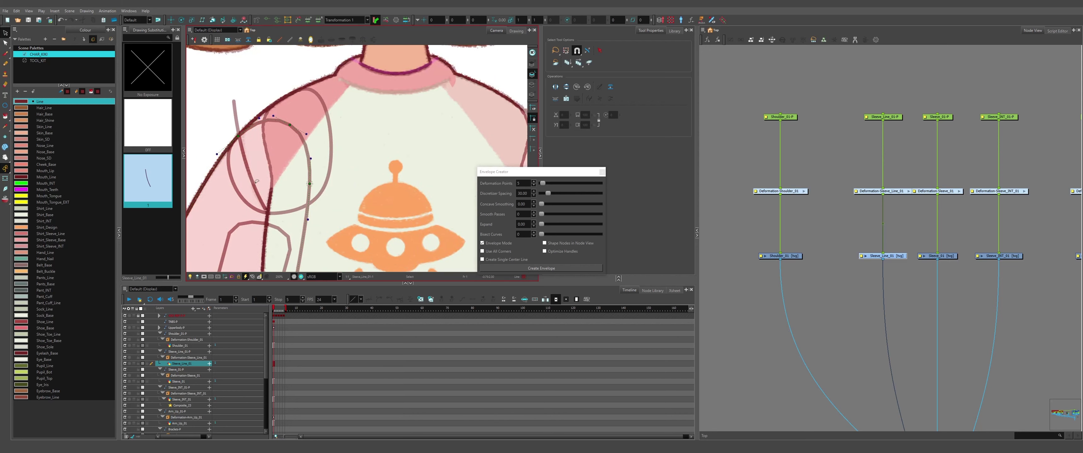
{"action": "scroll", "coordinate": [257, 182], "scroll_direction": "down", "scroll_amount": 5}
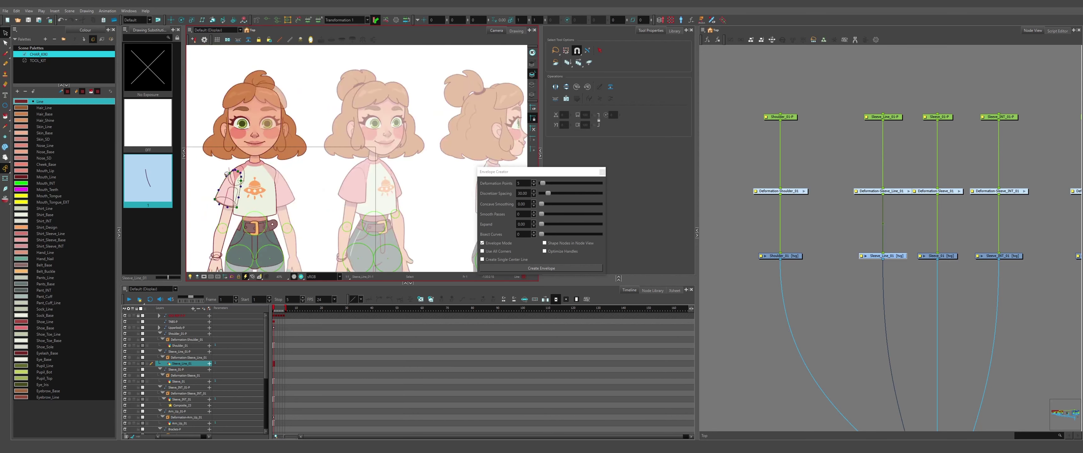
{"action": "scroll", "coordinate": [267, 121], "scroll_direction": "up", "scroll_amount": 5}
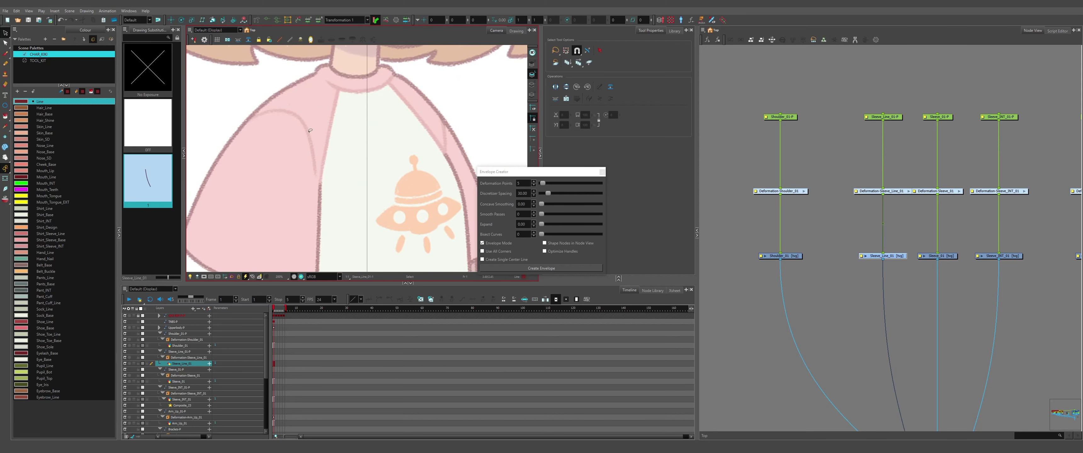
{"action": "scroll", "coordinate": [310, 131], "scroll_direction": "down", "scroll_amount": 5}
{"action": "scroll", "coordinate": [308, 139], "scroll_direction": "up", "scroll_amount": 7}
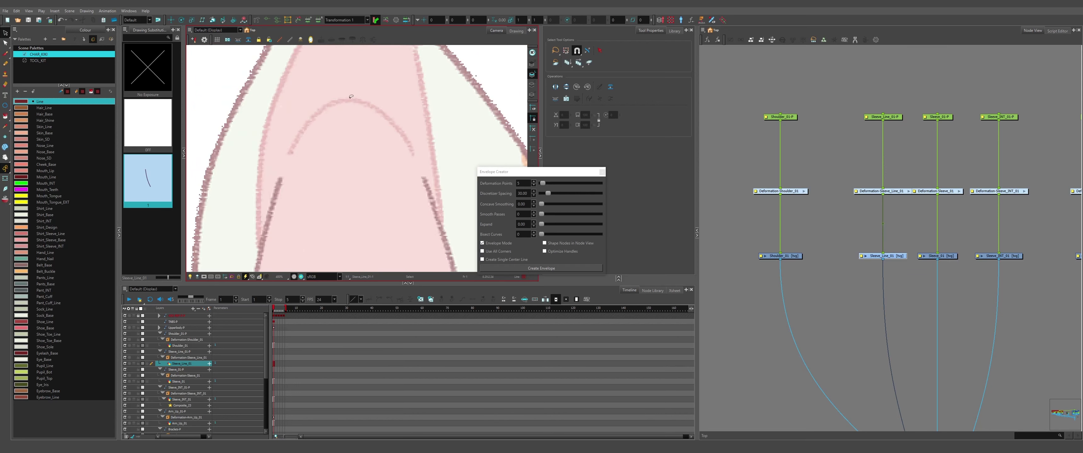
- Build a manual curve deformation along the Sleeve_Line_01 seam stroke with the Rigging tool
{"action": "scroll", "coordinate": [352, 98], "scroll_direction": "down", "scroll_amount": 6}
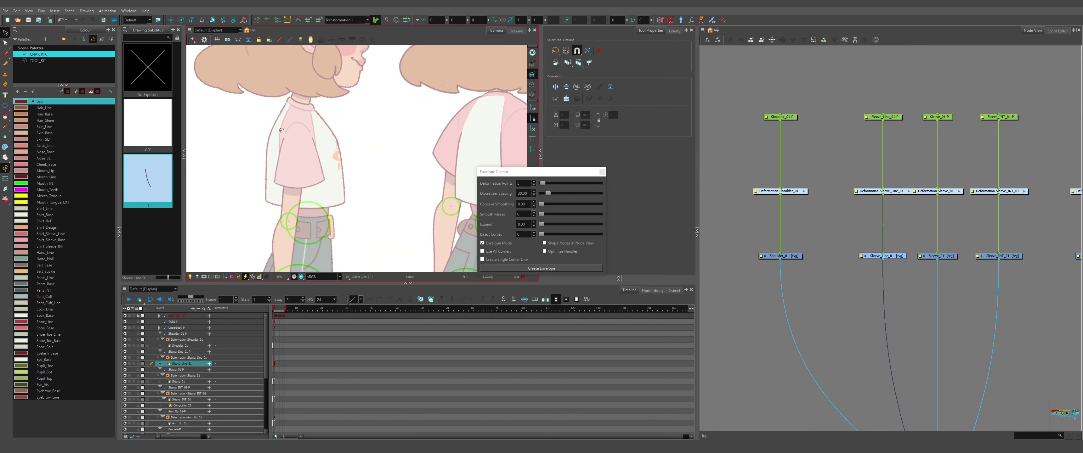
{"action": "scroll", "coordinate": [280, 130], "scroll_direction": "up", "scroll_amount": 2}
{"action": "scroll", "coordinate": [290, 132], "scroll_direction": "down", "scroll_amount": 4}
{"action": "scroll", "coordinate": [303, 135], "scroll_direction": "up", "scroll_amount": 7}
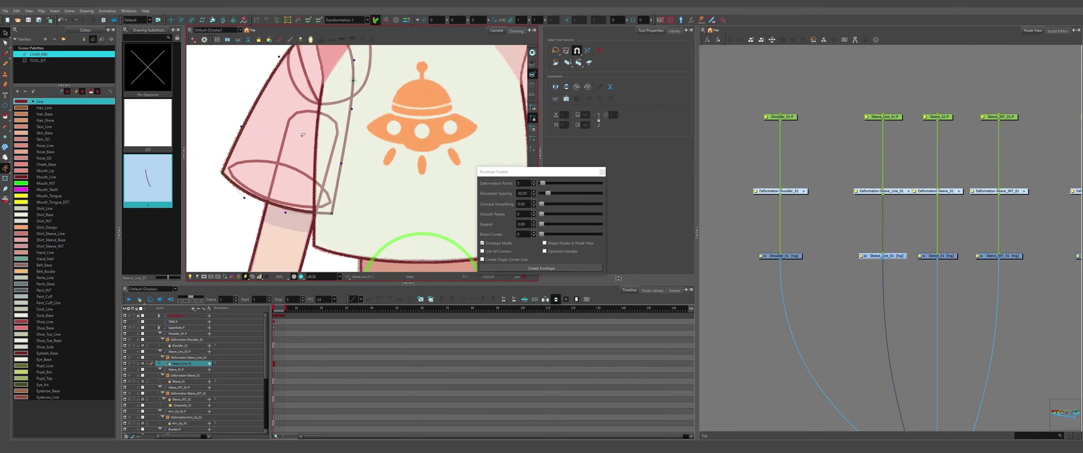
{"action": "left_click_drag", "start_coordinate": [303, 135], "coordinate": [336, 192]}
{"action": "left_click", "coordinate": [257, 20]}
{"action": "scroll", "coordinate": [340, 80], "scroll_direction": "up", "scroll_amount": 3}
{"action": "left_click_drag", "start_coordinate": [345, 88], "coordinate": [317, 81]}
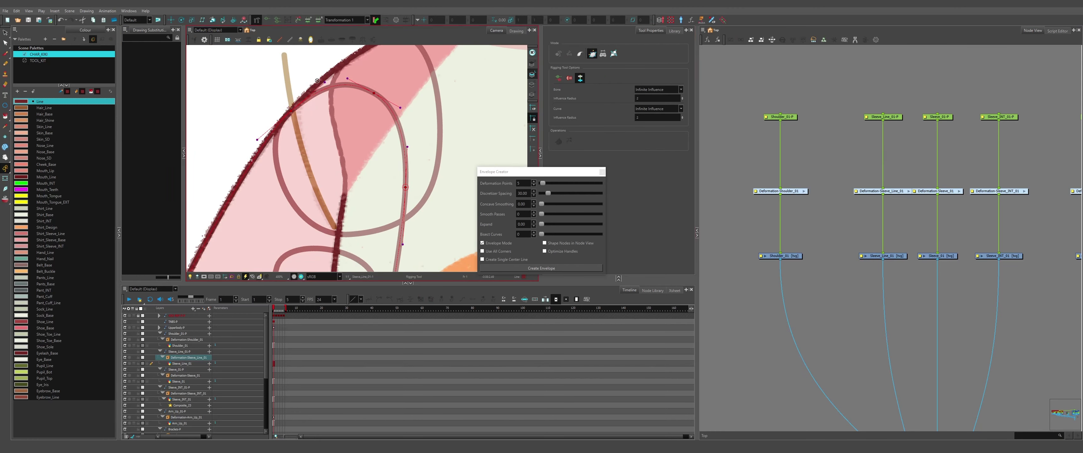
{"action": "left_click", "coordinate": [301, 142]}
{"action": "left_click", "coordinate": [329, 223]}
- Align the Sleeve_Line_01 deformation's lower end point with the tip of the seam and check its upper end
{"action": "scroll", "coordinate": [326, 225], "scroll_direction": "up", "scroll_amount": 5}
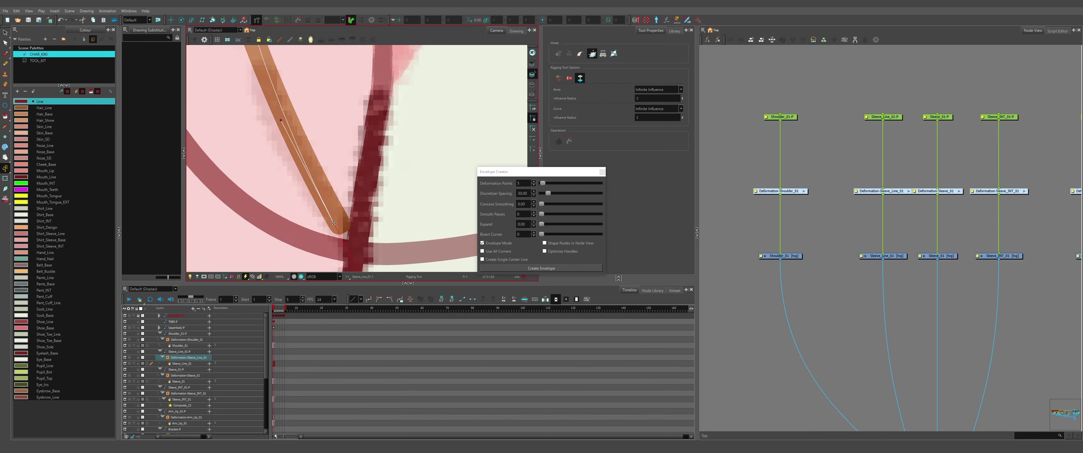
{"action": "left_click_drag", "start_coordinate": [333, 219], "coordinate": [339, 225]}
{"action": "scroll", "coordinate": [326, 225], "scroll_direction": "down", "scroll_amount": 5}
{"action": "scroll", "coordinate": [304, 138], "scroll_direction": "up", "scroll_amount": 5}
{"action": "scroll", "coordinate": [293, 152], "scroll_direction": "down", "scroll_amount": 4}
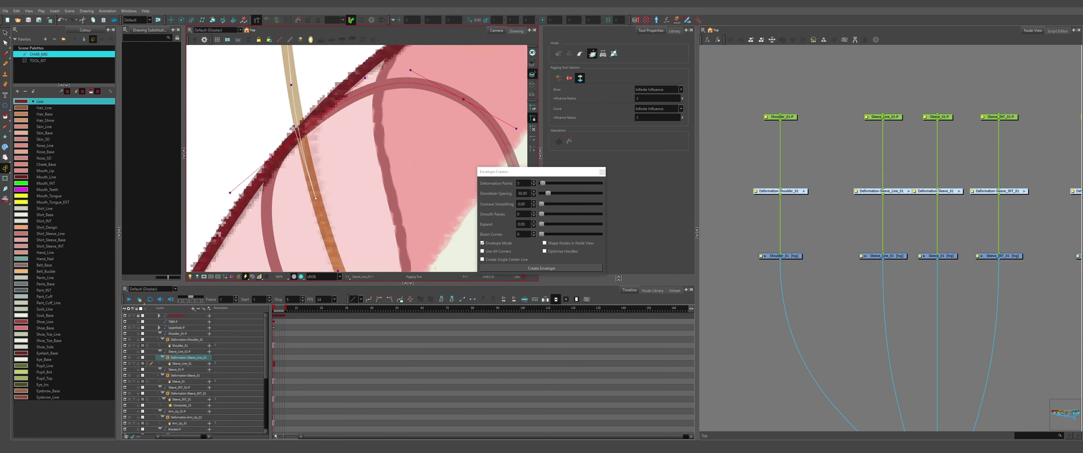
{"action": "scroll", "coordinate": [297, 94], "scroll_direction": "up", "scroll_amount": 4}
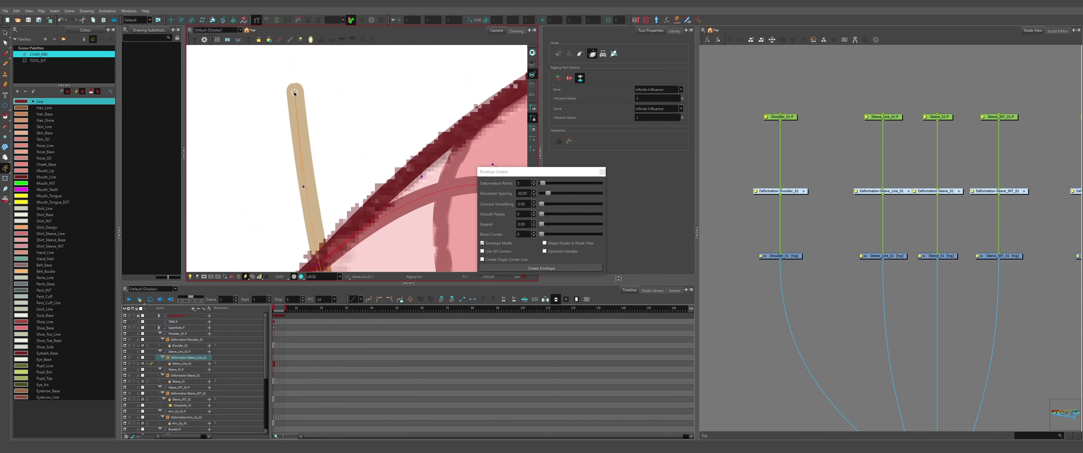
{"action": "scroll", "coordinate": [297, 94], "scroll_direction": "down", "scroll_amount": 5}
{"action": "left_click", "coordinate": [5, 43]}
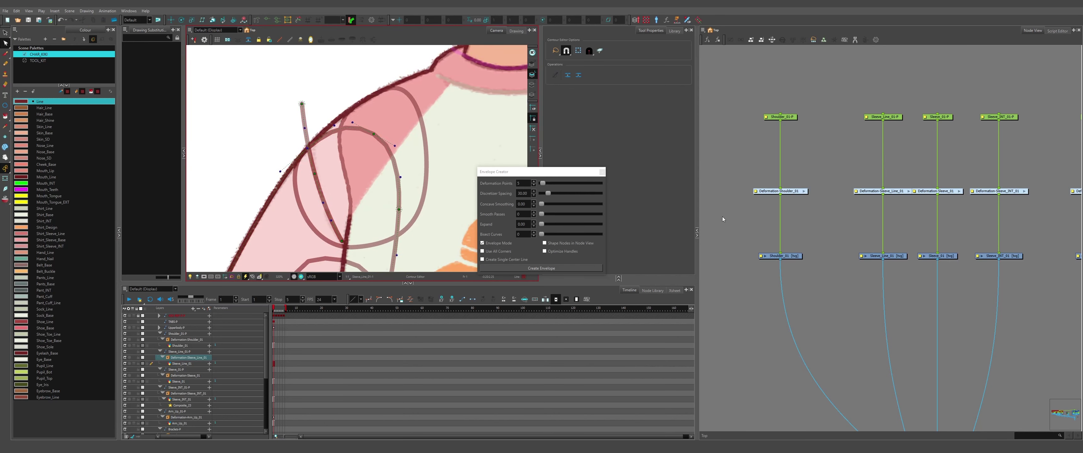
- Select all of the Shoulder_01 artwork, adjust the deformation points and generate its envelope
{"action": "left_click_drag", "start_coordinate": [766, 241], "coordinate": [781, 277]}
{"action": "left_click_drag", "start_coordinate": [871, 240], "coordinate": [885, 273]}
{"action": "left_click_drag", "start_coordinate": [924, 239], "coordinate": [933, 265]}
{"action": "left_click", "coordinate": [780, 255]}
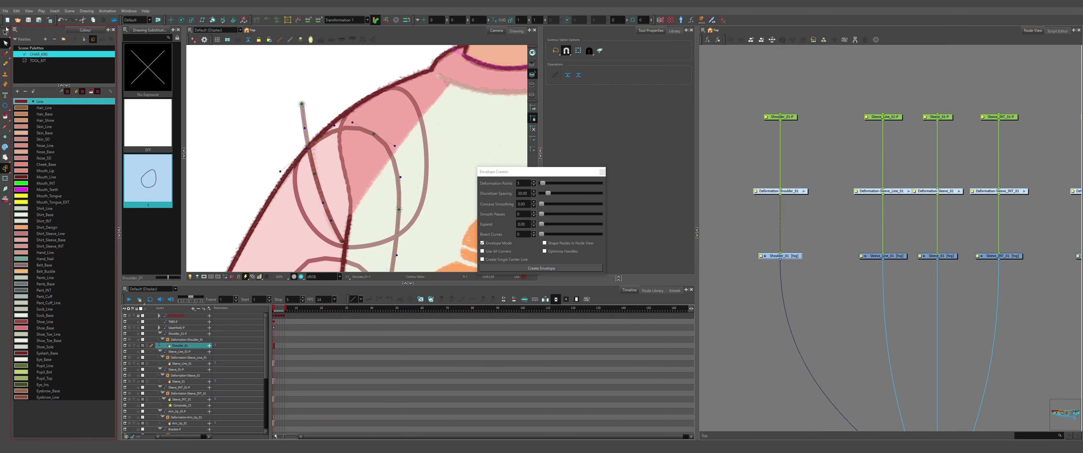
{"action": "key", "text": "alt+s"}
{"action": "key", "text": "ctrl+a"}
{"action": "left_click", "coordinate": [533, 185]}
{"action": "left_click", "coordinate": [545, 268]}
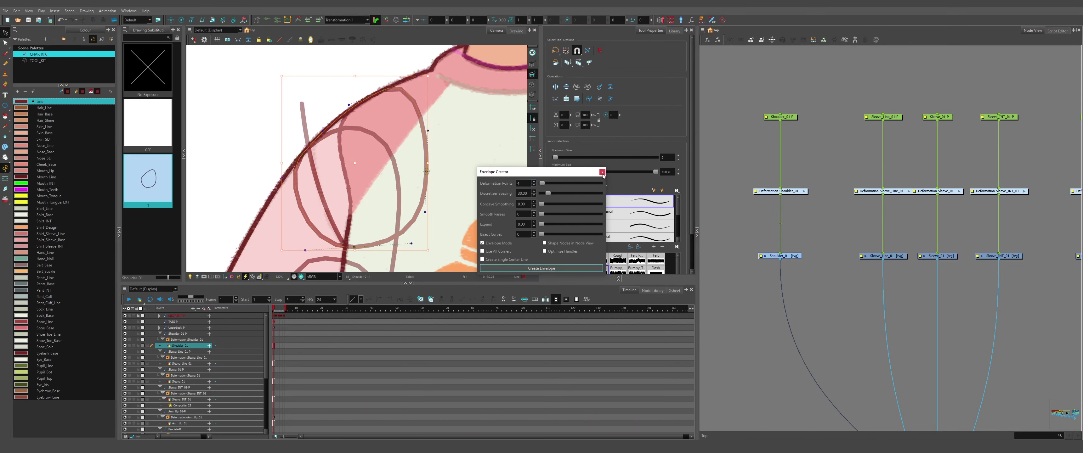
- Examine the shoulder patch and its envelope points against the sleeve and shirt in the front view
{"action": "scroll", "coordinate": [311, 98], "scroll_direction": "down", "scroll_amount": 4}
{"action": "scroll", "coordinate": [311, 98], "scroll_direction": "up", "scroll_amount": 2}
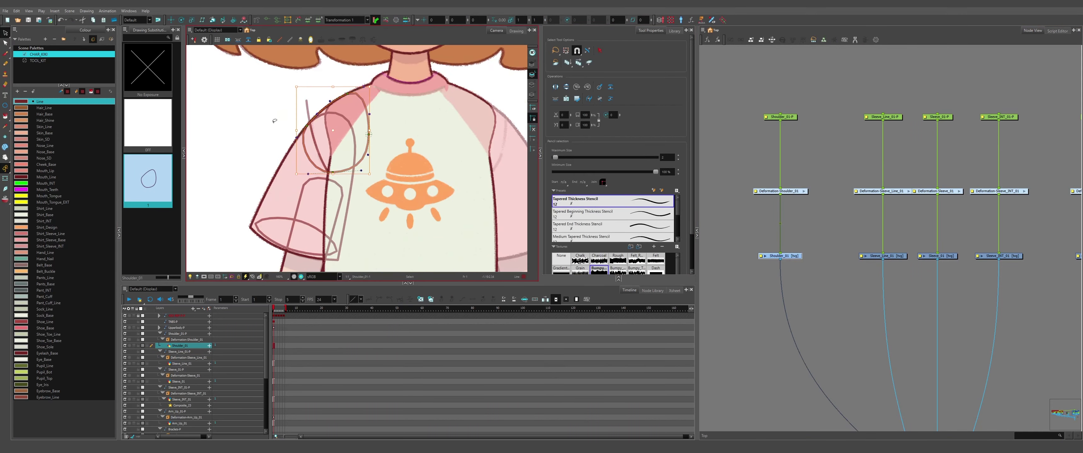
{"action": "left_click", "coordinate": [274, 119]}
{"action": "scroll", "coordinate": [336, 95], "scroll_direction": "up", "scroll_amount": 2}
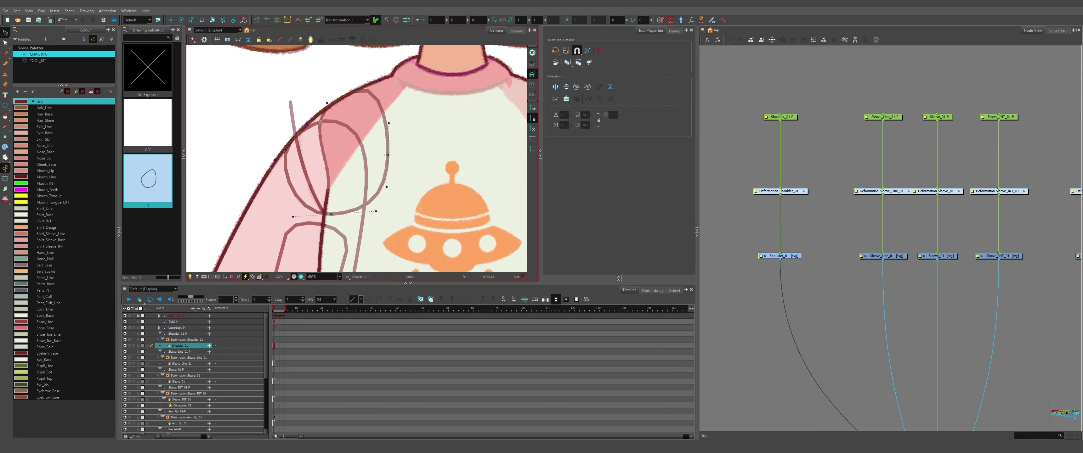
{"action": "mouse_move", "coordinate": [338, 97]}
{"action": "left_mouse_down"}
{"action": "mouse_move", "coordinate": [306, 115]}
{"action": "mouse_move", "coordinate": [283, 156]}
{"action": "mouse_move", "coordinate": [320, 224]}
{"action": "mouse_move", "coordinate": [379, 195]}
{"action": "mouse_move", "coordinate": [396, 107]}
{"action": "mouse_move", "coordinate": [359, 89]}
{"action": "mouse_move", "coordinate": [321, 111]}
{"action": "mouse_move", "coordinate": [283, 159]}
{"action": "mouse_move", "coordinate": [297, 189]}
{"action": "left_mouse_up"}
{"action": "scroll", "coordinate": [349, 126], "scroll_direction": "down", "scroll_amount": 4}
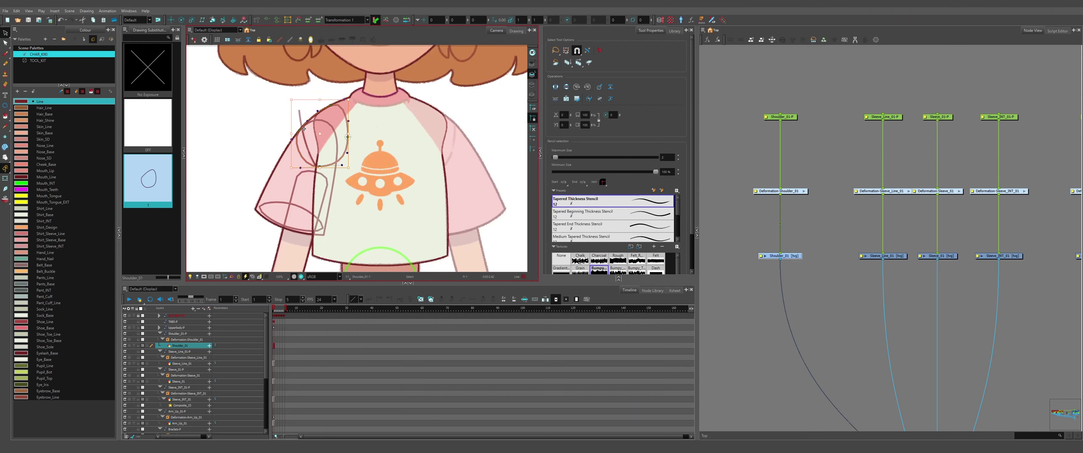
{"action": "scroll", "coordinate": [345, 160], "scroll_direction": "up", "scroll_amount": 3}
{"action": "left_click", "coordinate": [376, 64]}
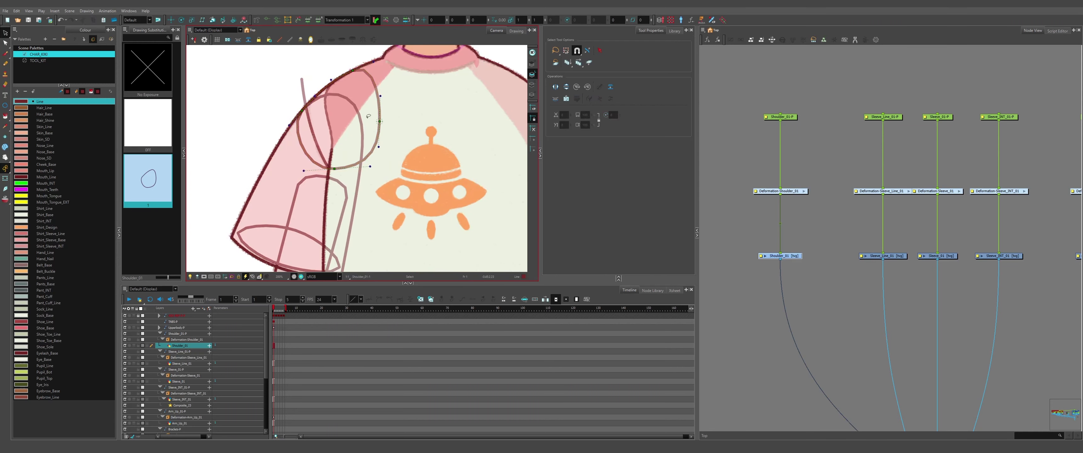
{"action": "scroll", "coordinate": [369, 116], "scroll_direction": "down", "scroll_amount": 2}
{"action": "scroll", "coordinate": [351, 101], "scroll_direction": "up", "scroll_amount": 2}
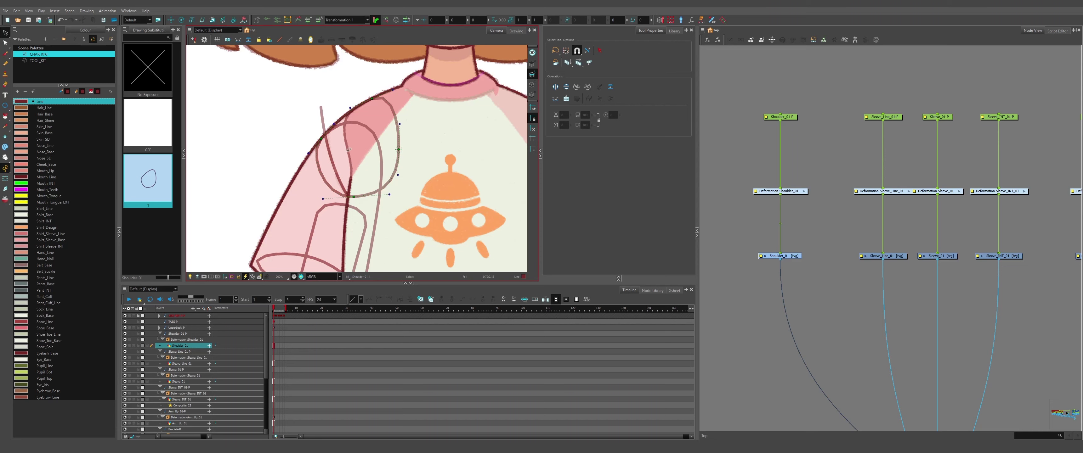
{"action": "scroll", "coordinate": [349, 175], "scroll_direction": "down", "scroll_amount": 2}
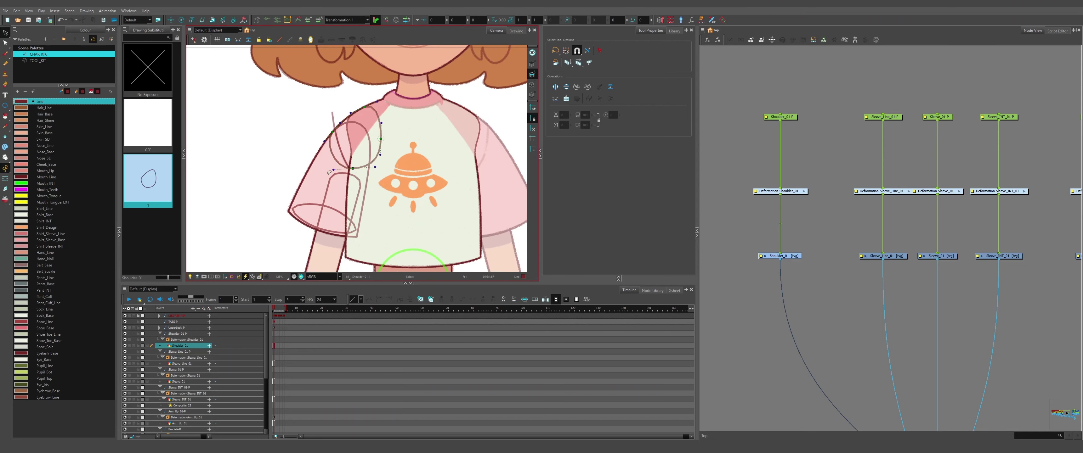
{"action": "scroll", "coordinate": [364, 101], "scroll_direction": "up", "scroll_amount": 2}
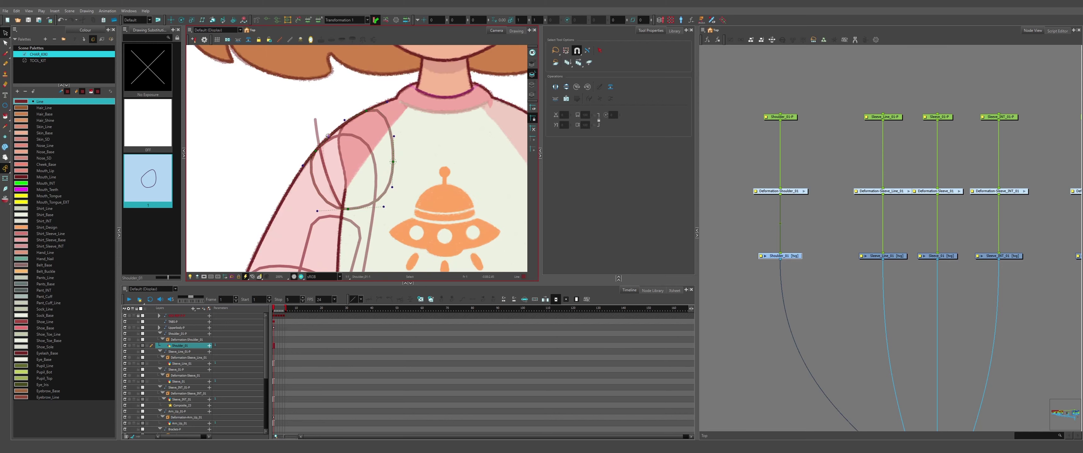
{"action": "scroll", "coordinate": [326, 148], "scroll_direction": "down", "scroll_amount": 4}
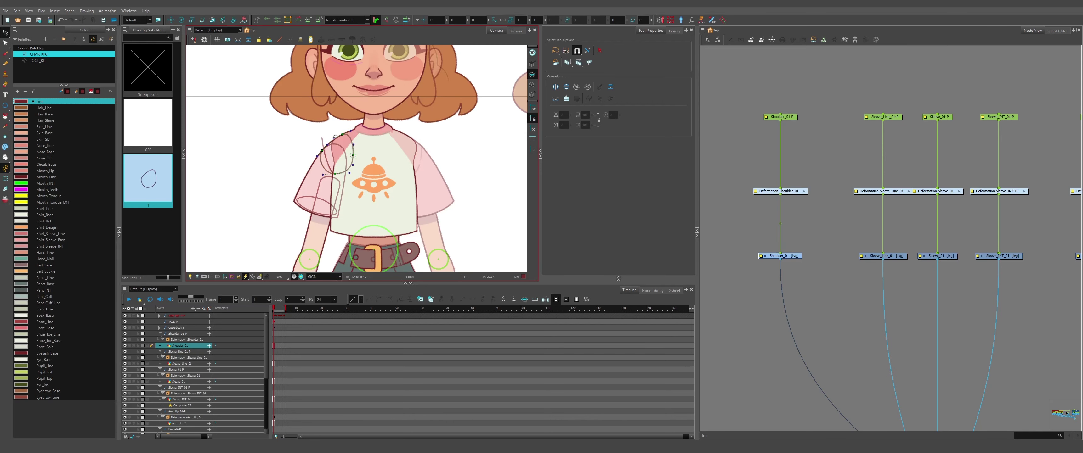
{"action": "scroll", "coordinate": [335, 137], "scroll_direction": "up", "scroll_amount": 4}
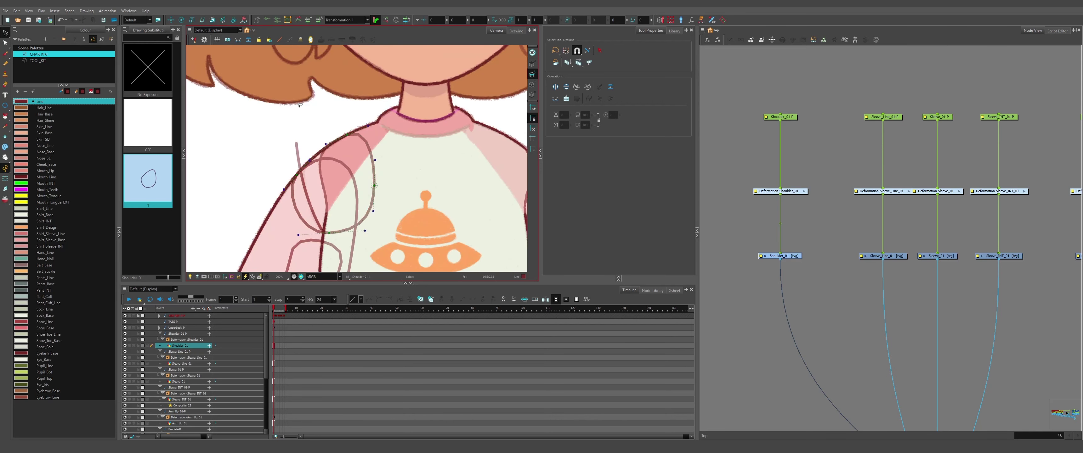
{"action": "scroll", "coordinate": [321, 133], "scroll_direction": "down", "scroll_amount": 4}
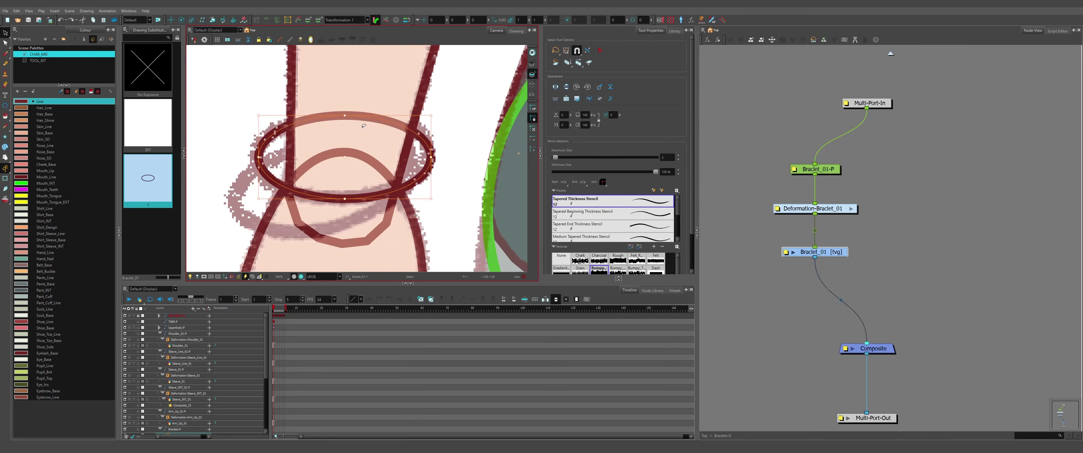
- Delete the existing bracelet ellipse and draw a rectangle over the wrist in its place
{"action": "key", "text": "Delete"}
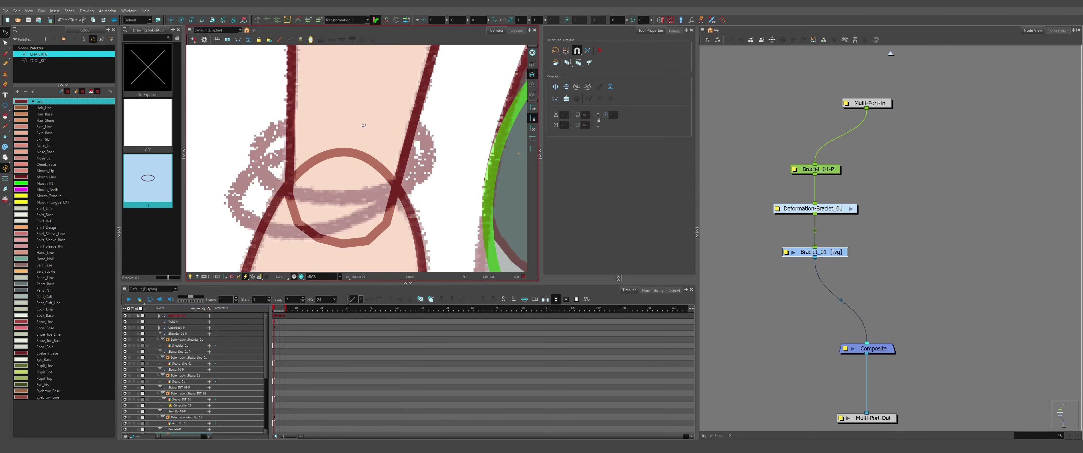
{"action": "left_click", "coordinate": [5, 106]}
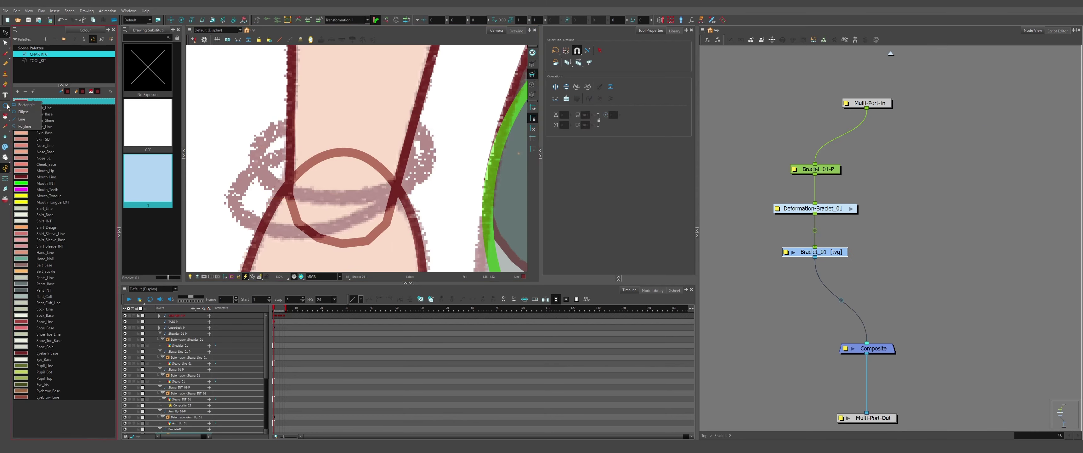
{"action": "left_click", "coordinate": [25, 105]}
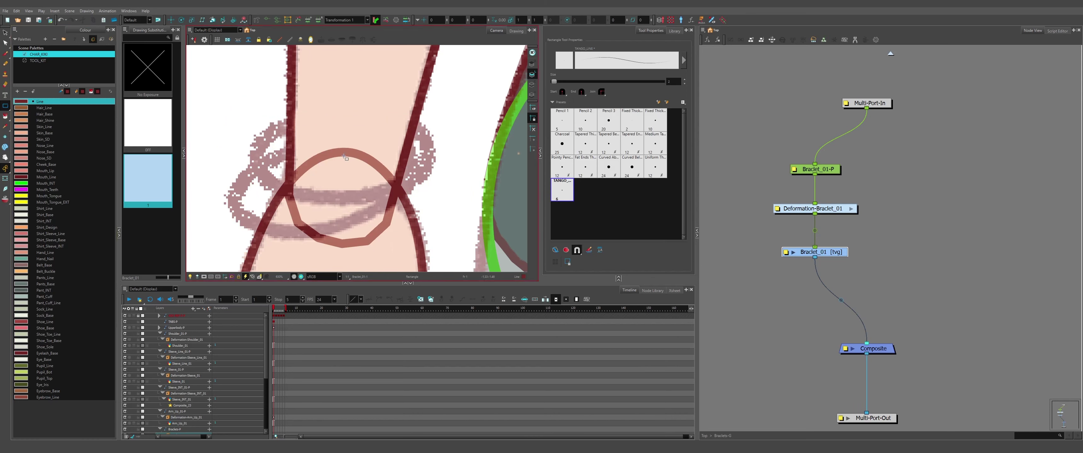
{"action": "left_click_drag", "start_coordinate": [344, 157], "coordinate": [381, 191]}
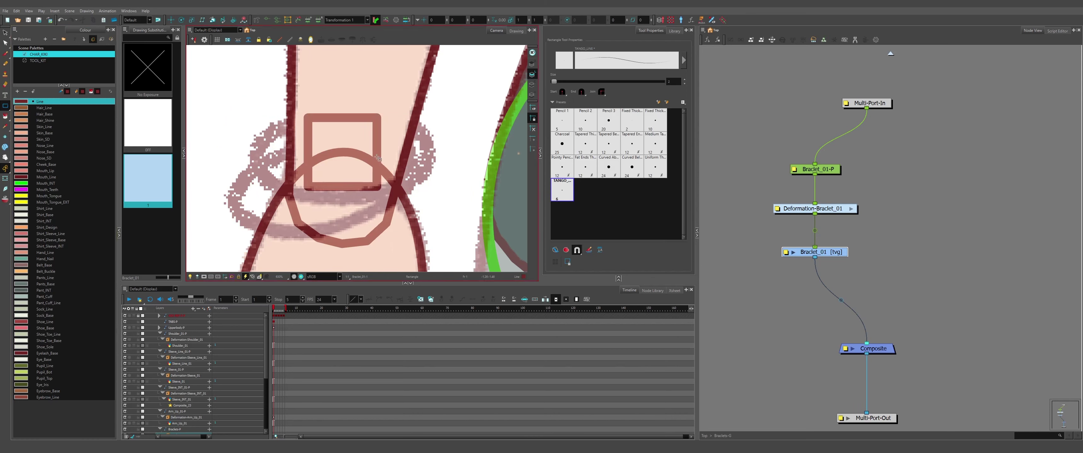
- Rotate and stretch the rectangle into a flat diamond spanning the bracelet's width around the wrist
{"action": "key", "text": "alt+s"}
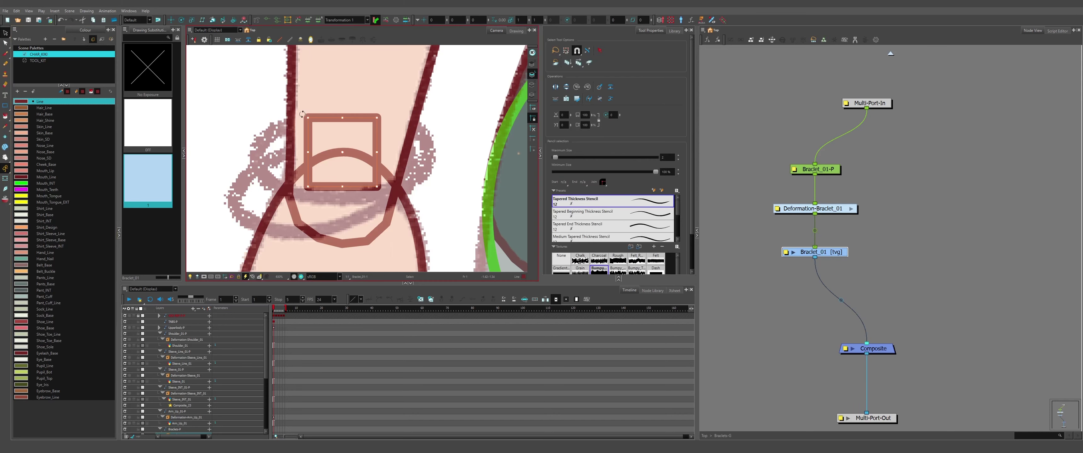
{"action": "left_click_drag", "start_coordinate": [301, 114], "coordinate": [430, 153]}
{"action": "key", "text": "Down"}
{"action": "key", "text": "alt+q"}
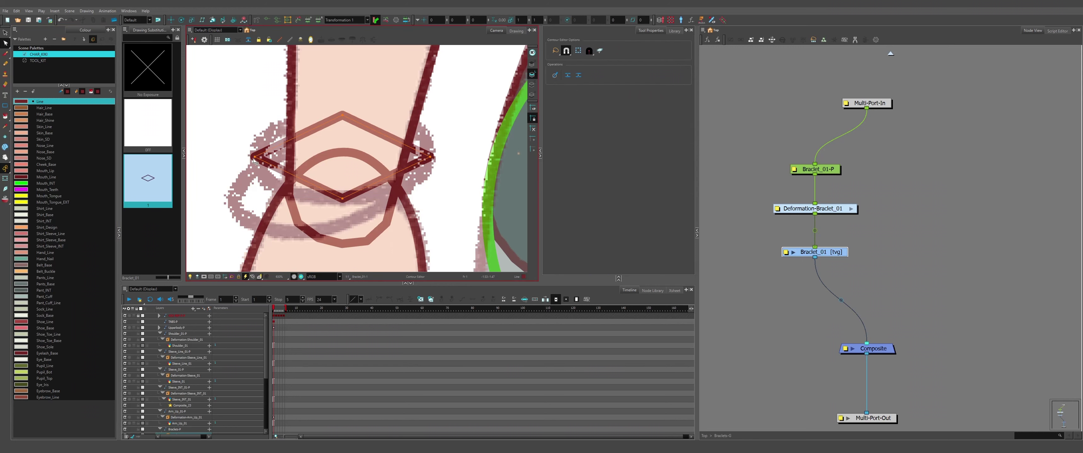
- Pull curve handles out of the diamond's four points and even them out to form a smooth bracelet ellipse
{"action": "left_click_drag", "start_coordinate": [254, 157], "coordinate": [254, 179]}
{"action": "left_click_drag", "start_coordinate": [342, 199], "coordinate": [380, 199]}
{"action": "left_click_drag", "start_coordinate": [430, 156], "coordinate": [430, 131]}
{"action": "left_click_drag", "start_coordinate": [342, 115], "coordinate": [290, 112]}
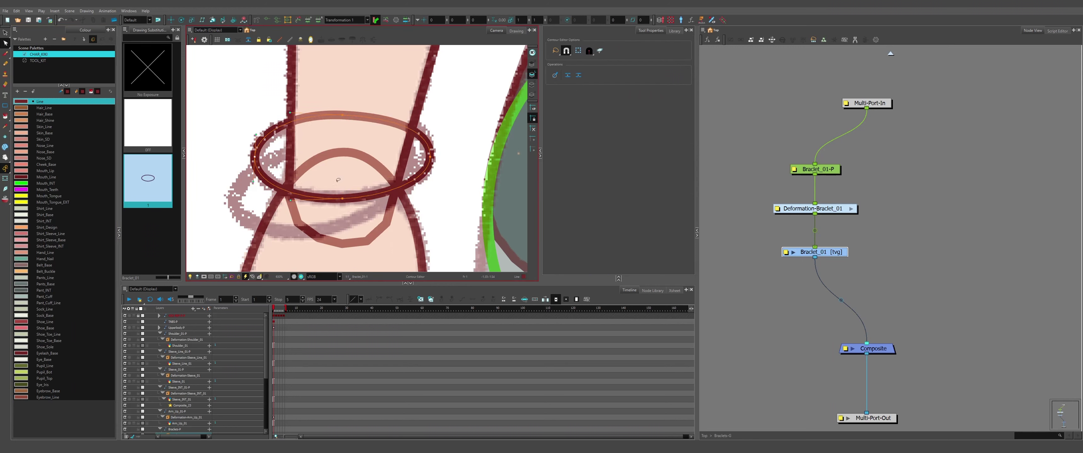
{"action": "left_click", "coordinate": [343, 199]}
{"action": "left_click_drag", "start_coordinate": [395, 196], "coordinate": [396, 199]}
{"action": "left_click", "coordinate": [342, 115]}
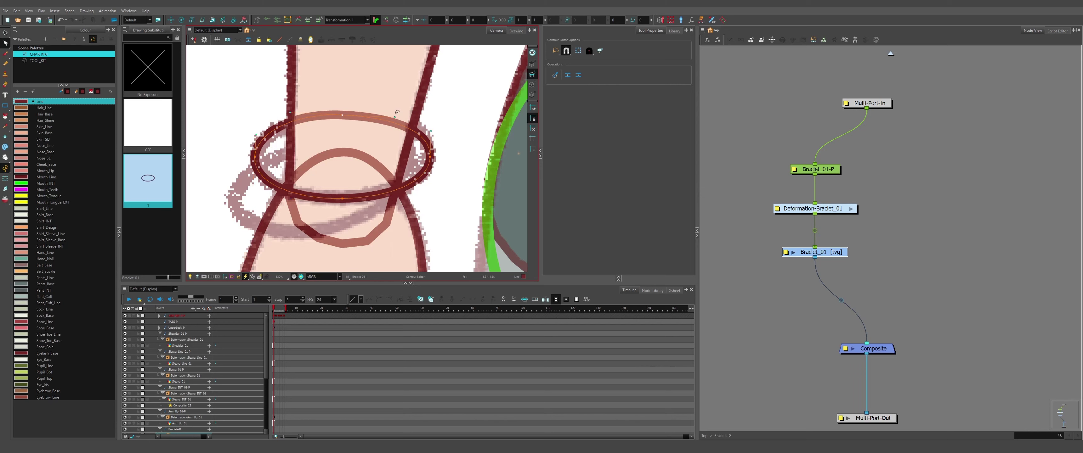
{"action": "left_click_drag", "start_coordinate": [395, 118], "coordinate": [394, 112]}
{"action": "left_click", "coordinate": [390, 102]}
{"action": "scroll", "coordinate": [389, 102], "scroll_direction": "down", "scroll_amount": 1}
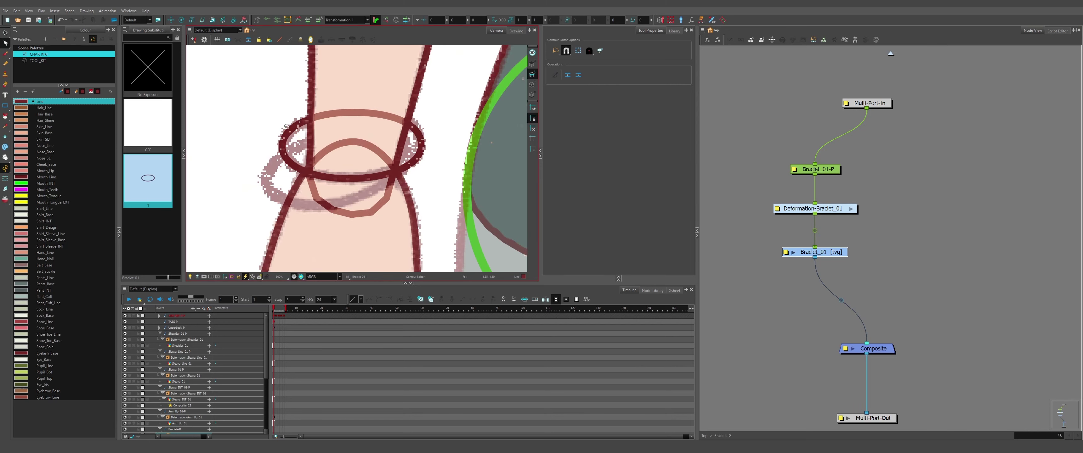
- Select the whole redrawn bracelet and generate its envelope deformation with the Envelope Creator
{"action": "left_click", "coordinate": [6, 33]}
{"action": "key", "text": "ctrl+a"}
{"action": "left_click", "coordinate": [396, 20]}
{"action": "left_click", "coordinate": [603, 172]}
{"action": "scroll", "coordinate": [321, 184], "scroll_direction": "down", "scroll_amount": 11}
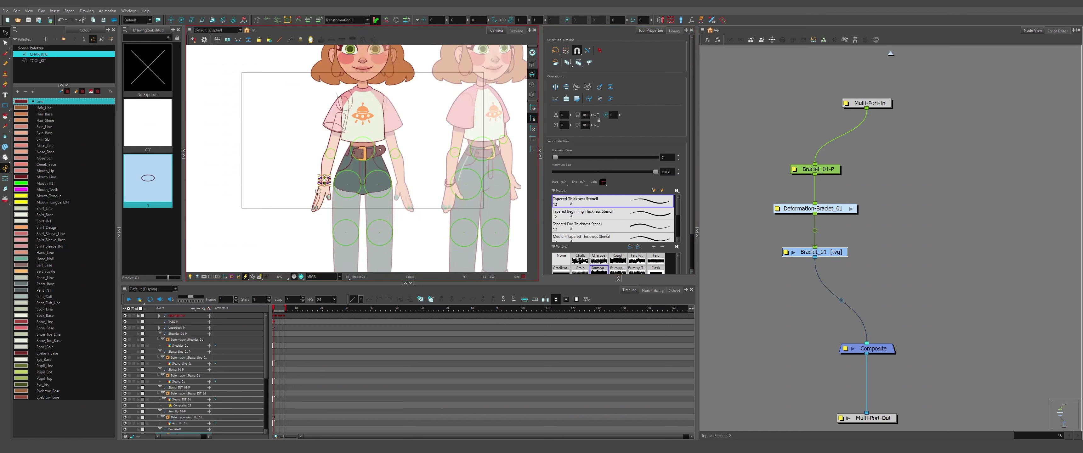
{"action": "scroll", "coordinate": [347, 133], "scroll_direction": "up", "scroll_amount": 2}
- Leave the bracelet group and select the lower-arm drawing with the Contour Editor, framing the wrist
{"action": "left_click", "coordinate": [891, 53]}
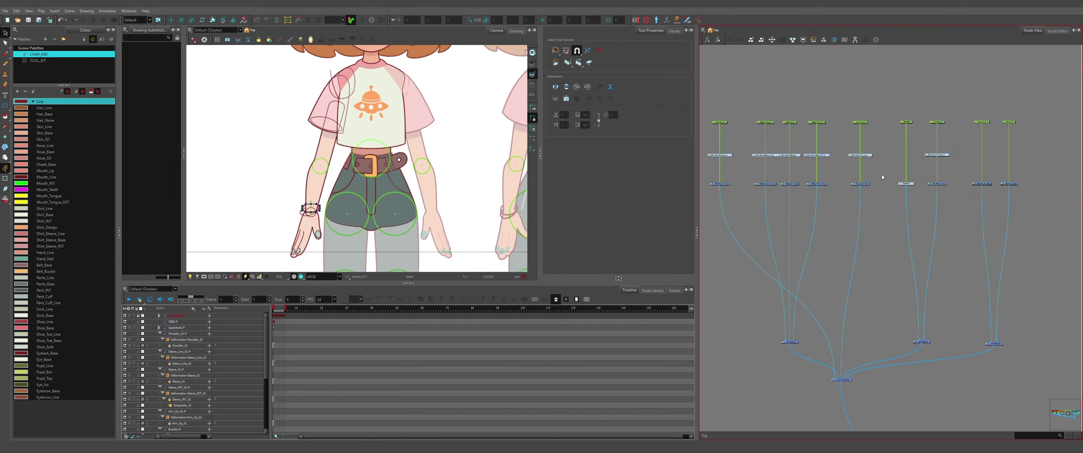
{"action": "left_click", "coordinate": [1008, 184]}
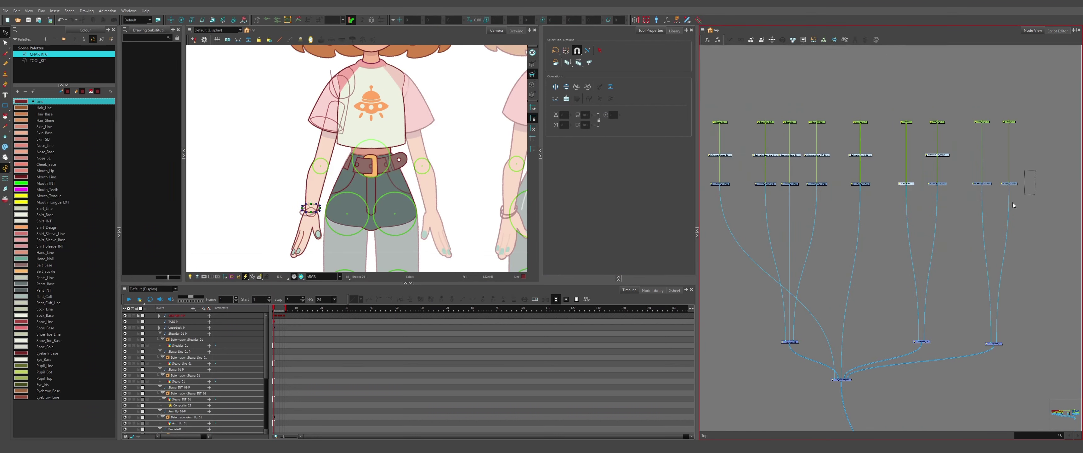
{"action": "left_click", "coordinate": [958, 145]}
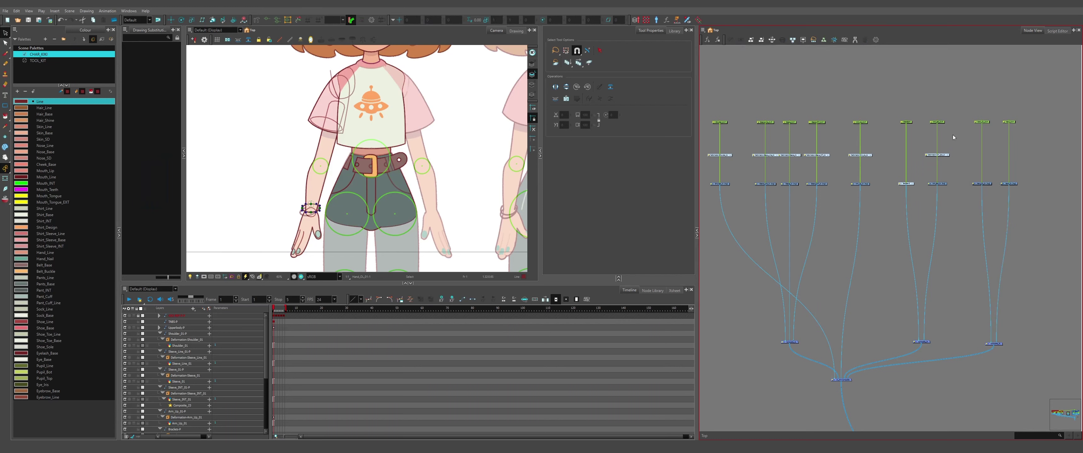
{"action": "mouse_move", "coordinate": [952, 136]}
{"action": "left_mouse_down"}
{"action": "mouse_move", "coordinate": [979, 98]}
{"action": "mouse_move", "coordinate": [1026, 95]}
{"action": "left_mouse_up"}
{"action": "left_click", "coordinate": [1036, 115]}
{"action": "left_click", "coordinate": [1008, 184]}
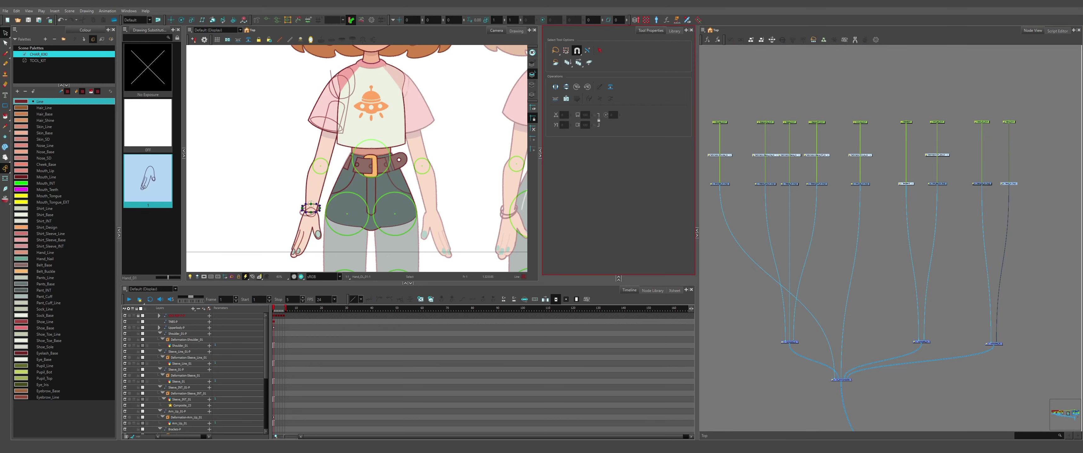
{"action": "left_click", "coordinate": [5, 43]}
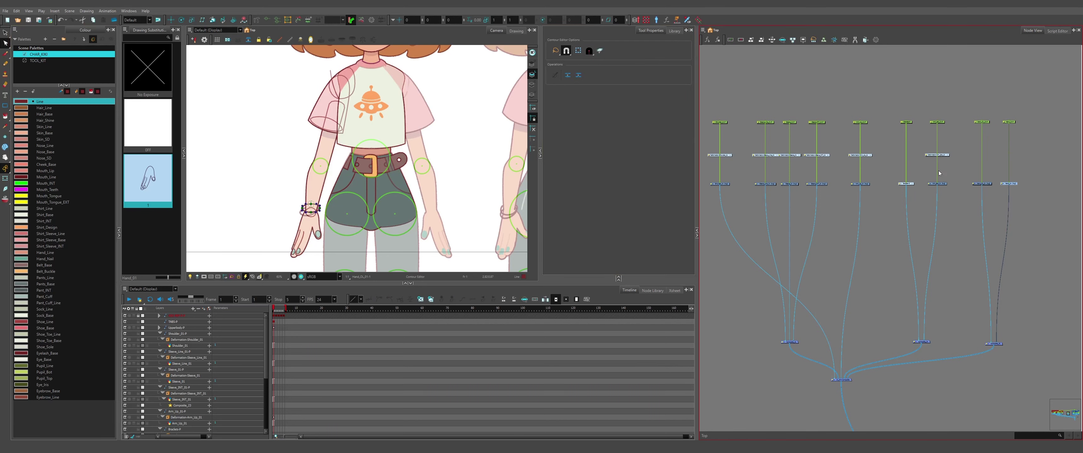
{"action": "left_click", "coordinate": [937, 184]}
{"action": "scroll", "coordinate": [313, 218], "scroll_direction": "up", "scroll_amount": 4}
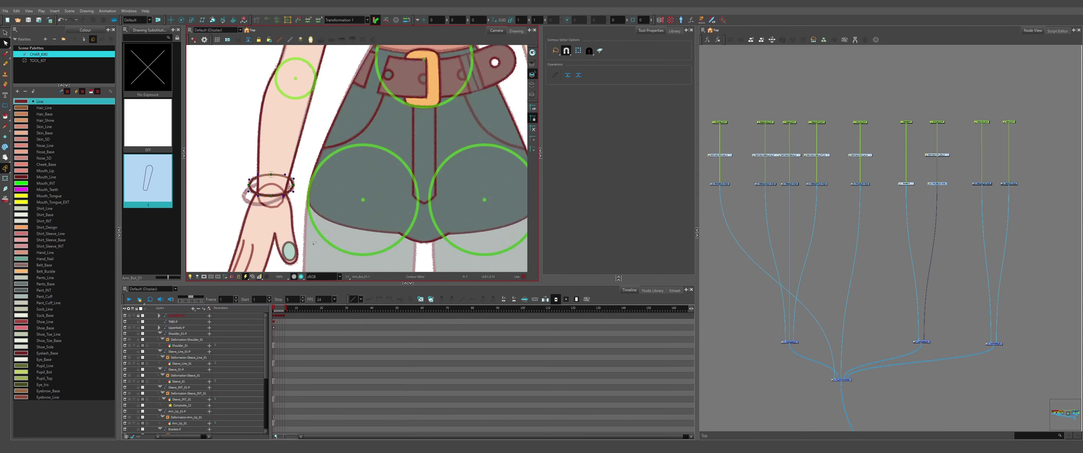
- Examine the lower arm's contour at the wrist and the redrawn bracelet inside its group
{"action": "scroll", "coordinate": [252, 199], "scroll_direction": "up", "scroll_amount": 4}
{"action": "scroll", "coordinate": [332, 254], "scroll_direction": "down", "scroll_amount": 4}
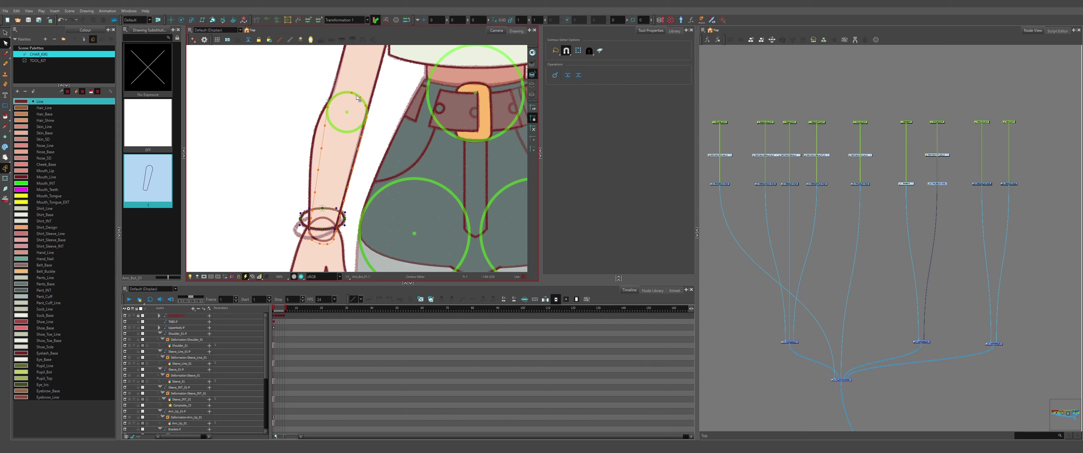
{"action": "scroll", "coordinate": [359, 228], "scroll_direction": "up", "scroll_amount": 4}
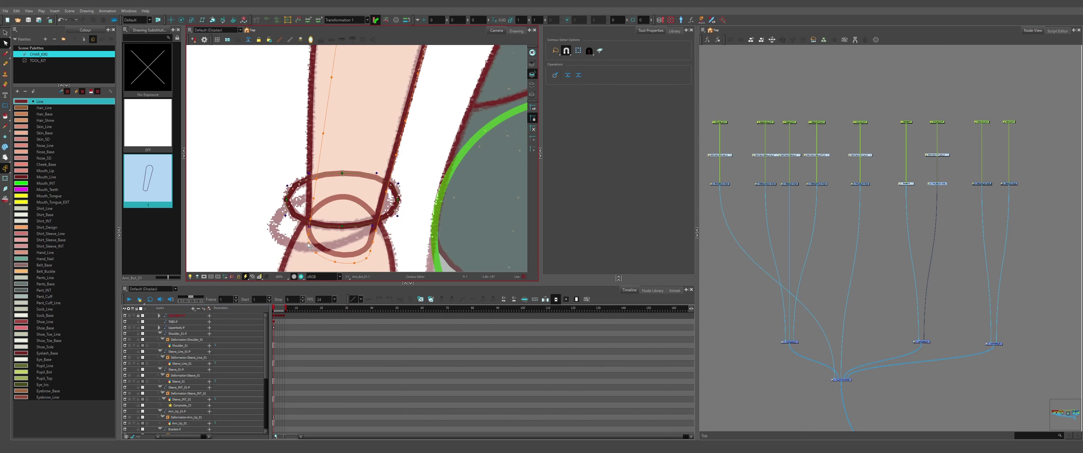
{"action": "scroll", "coordinate": [308, 244], "scroll_direction": "down", "scroll_amount": 5}
{"action": "scroll", "coordinate": [920, 183], "scroll_direction": "up", "scroll_amount": 3}
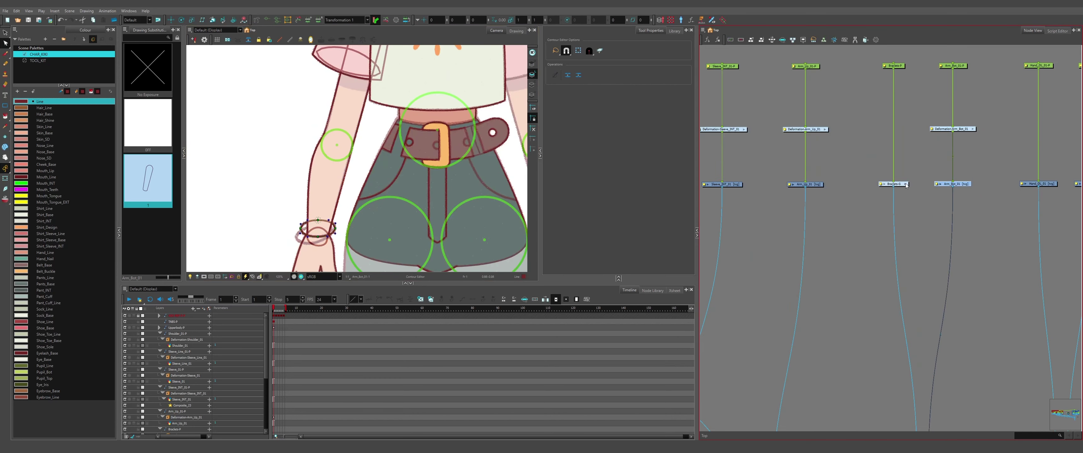
{"action": "left_click", "coordinate": [905, 183]}
{"action": "left_click", "coordinate": [815, 252]}
{"action": "scroll", "coordinate": [319, 225], "scroll_direction": "up", "scroll_amount": 6}
{"action": "left_click_drag", "start_coordinate": [329, 224], "coordinate": [310, 143]}
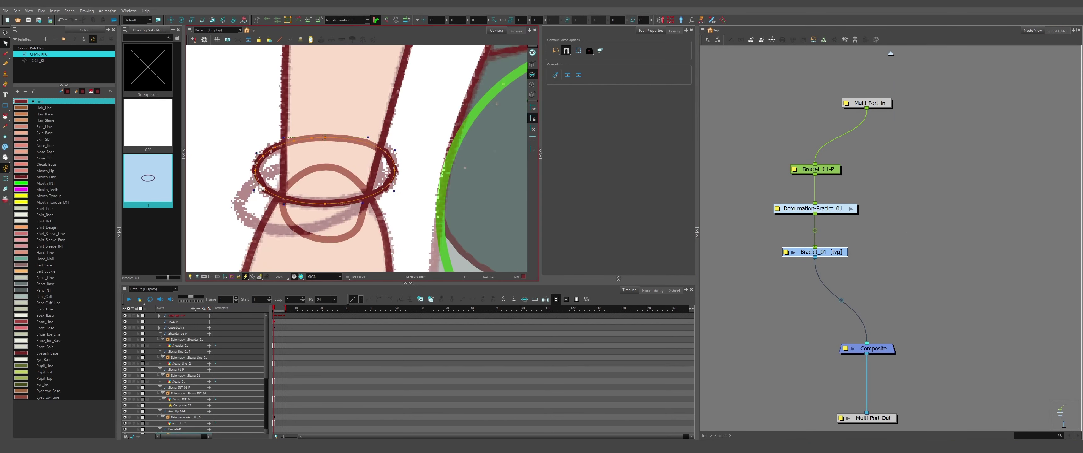
{"action": "scroll", "coordinate": [351, 173], "scroll_direction": "down", "scroll_amount": 4}
{"action": "left_click", "coordinate": [890, 53]}
- Examine the upper-arm drawing's contour from the sleeve to the elbow and undo the last edit
{"action": "left_click", "coordinate": [803, 243]}
{"action": "scroll", "coordinate": [714, 251], "scroll_direction": "up", "scroll_amount": 1}
{"action": "scroll", "coordinate": [294, 218], "scroll_direction": "down", "scroll_amount": 5}
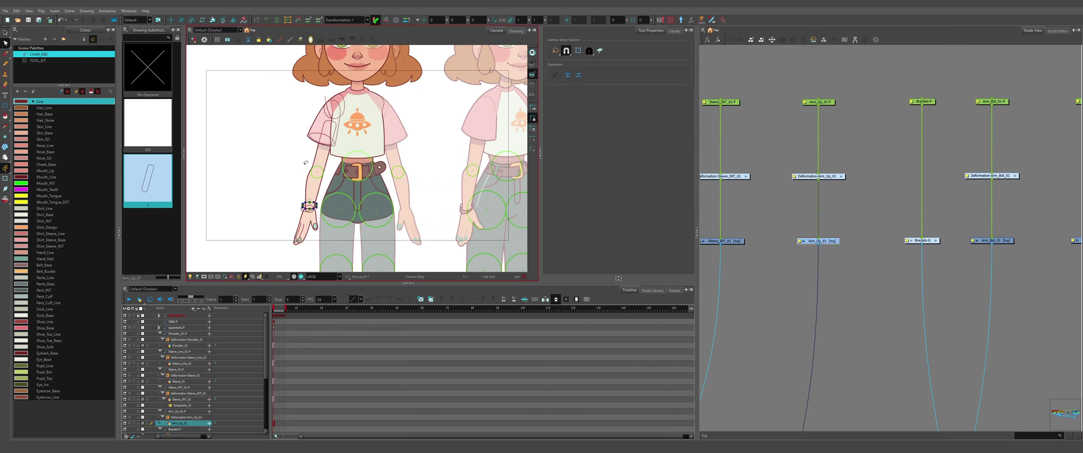
{"action": "scroll", "coordinate": [305, 156], "scroll_direction": "up", "scroll_amount": 5}
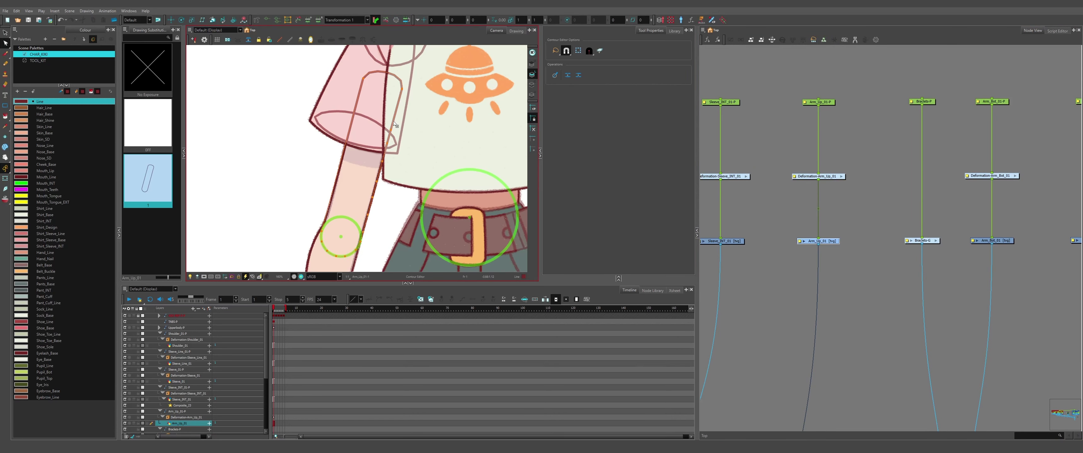
{"action": "key", "text": "ctrl+z"}
{"action": "scroll", "coordinate": [329, 222], "scroll_direction": "up", "scroll_amount": 5}
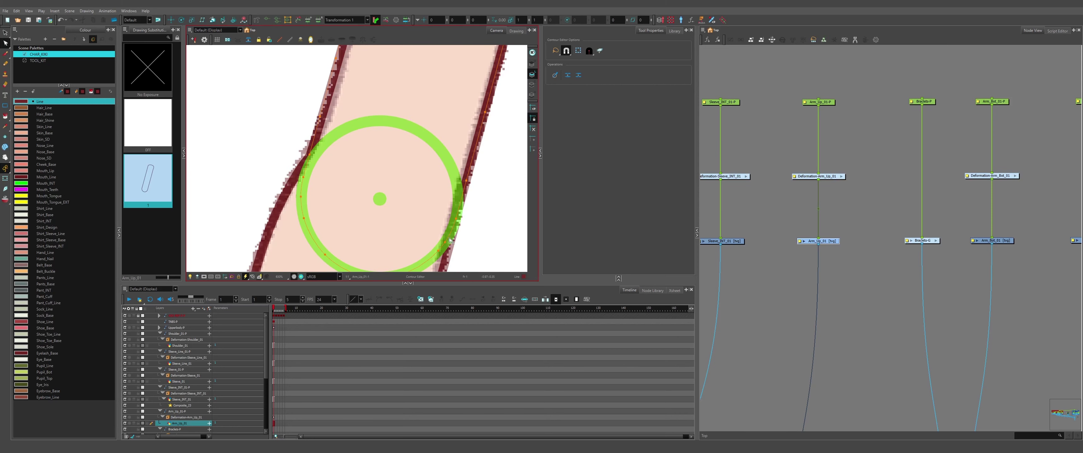
{"action": "scroll", "coordinate": [451, 241], "scroll_direction": "down", "scroll_amount": 4}
- Examine the contours of the sleeve interior, sleeve, sleeve line and shoulder drawings one after another
{"action": "left_click", "coordinate": [327, 143]}
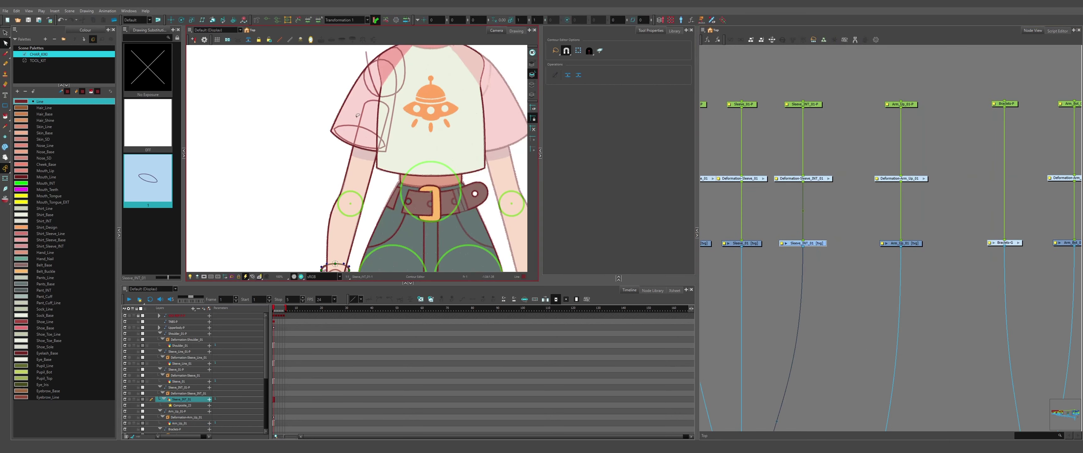
{"action": "scroll", "coordinate": [327, 143], "scroll_direction": "up", "scroll_amount": 4}
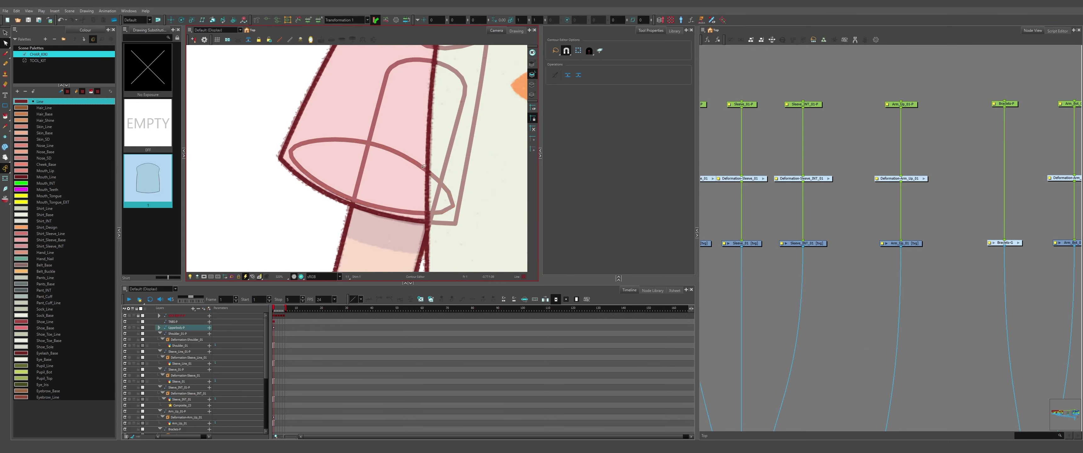
{"action": "scroll", "coordinate": [449, 197], "scroll_direction": "down", "scroll_amount": 2}
{"action": "left_click", "coordinate": [308, 194]}
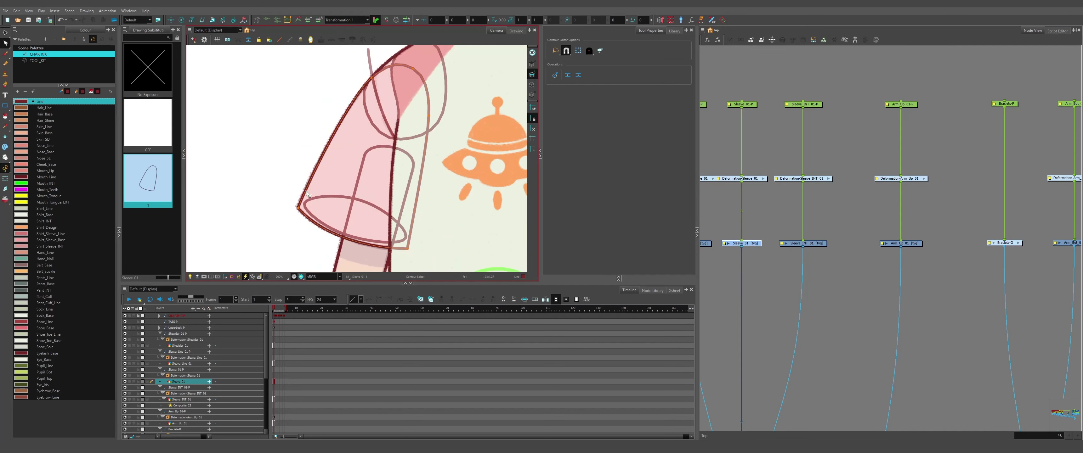
{"action": "left_click", "coordinate": [307, 216]}
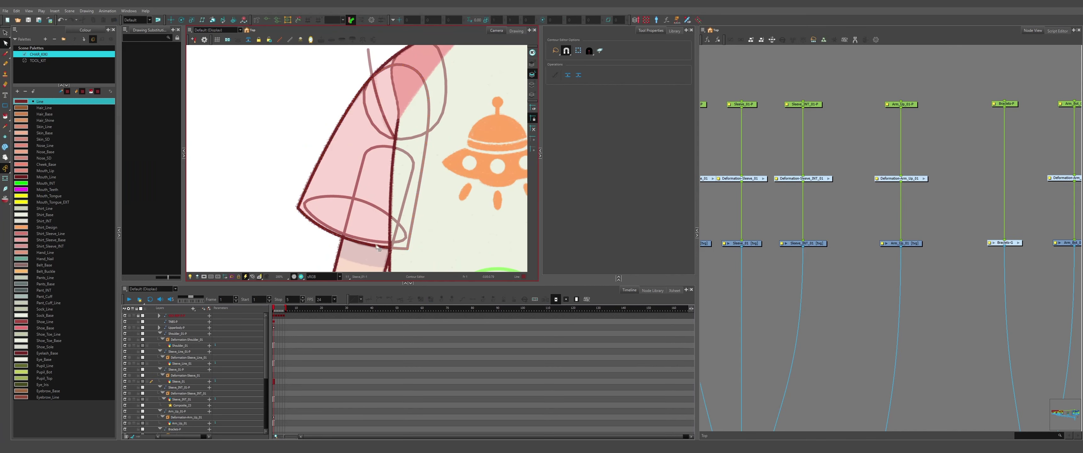
{"action": "left_click_drag", "start_coordinate": [752, 258], "coordinate": [863, 258]}
{"action": "scroll", "coordinate": [346, 213], "scroll_direction": "down", "scroll_amount": 3}
{"action": "left_click_drag", "start_coordinate": [797, 258], "coordinate": [858, 260]}
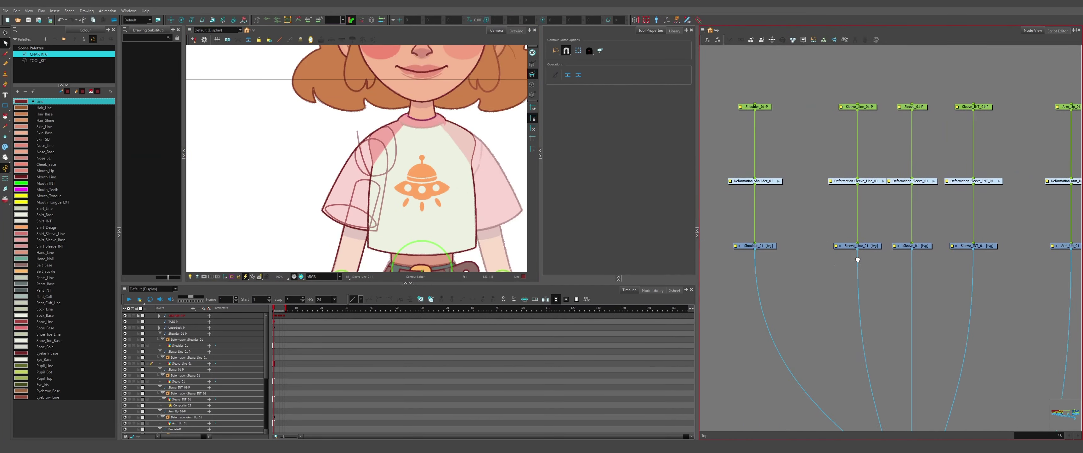
{"action": "scroll", "coordinate": [381, 132], "scroll_direction": "up", "scroll_amount": 2}
{"action": "left_click", "coordinate": [381, 131]}
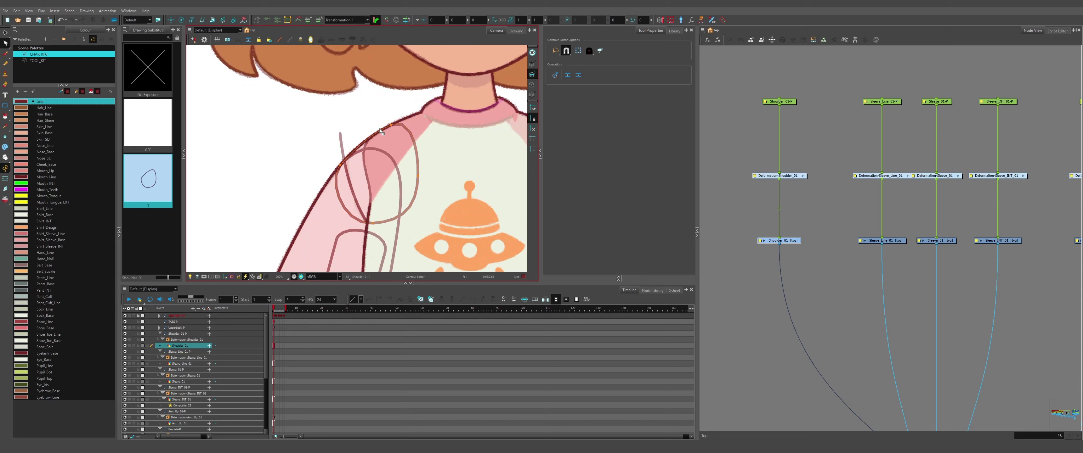
{"action": "scroll", "coordinate": [379, 101], "scroll_direction": "down", "scroll_amount": 7}
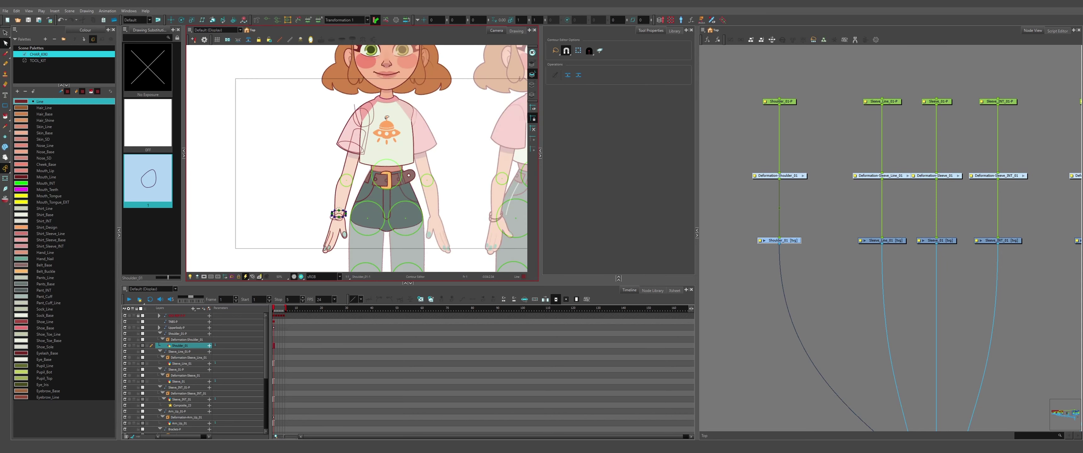
- Drop the shoulder selection and select the hand drawing for stroke editing with the Select tool
{"action": "key", "text": "shift+t"}
{"action": "key", "text": "Escape"}
{"action": "scroll", "coordinate": [356, 198], "scroll_direction": "up", "scroll_amount": 2}
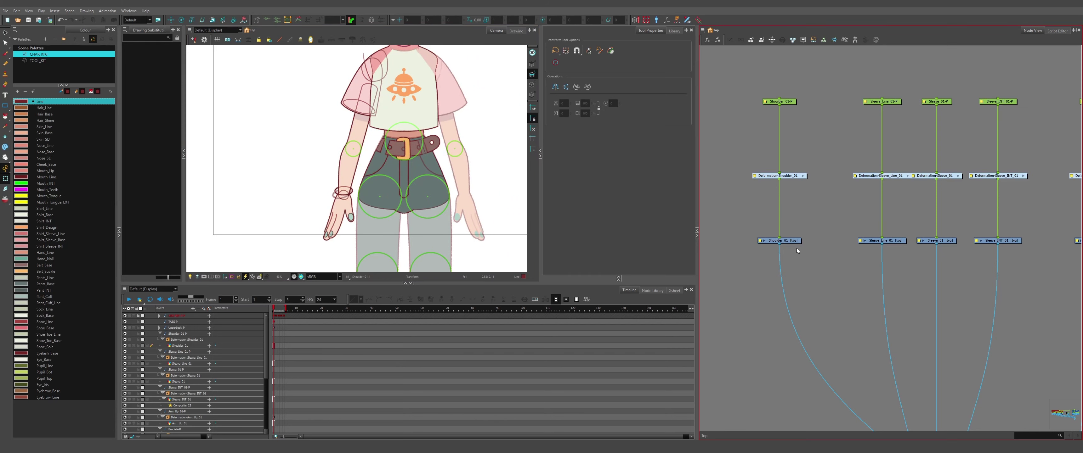
{"action": "scroll", "coordinate": [802, 248], "scroll_direction": "down", "scroll_amount": 4}
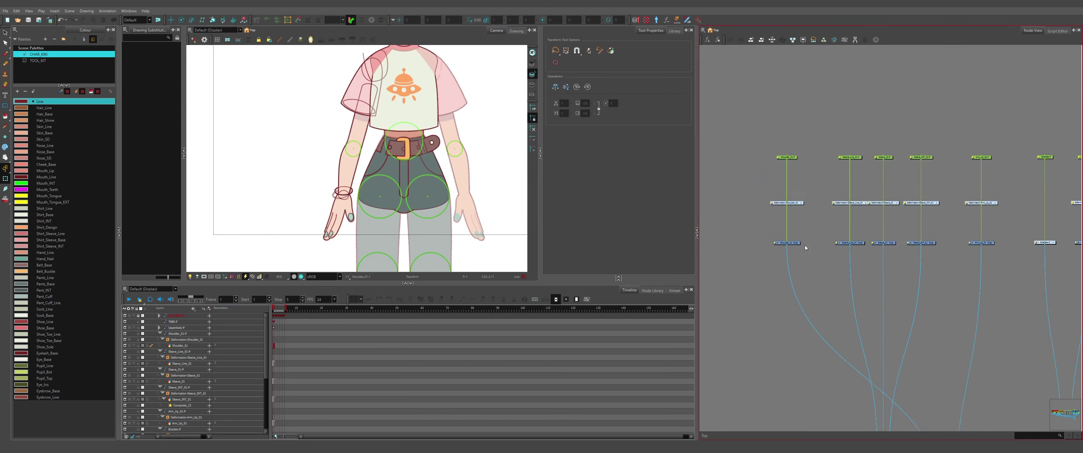
{"action": "left_click_drag", "start_coordinate": [1034, 254], "coordinate": [972, 257]}
{"action": "left_click", "coordinate": [974, 251]}
{"action": "key", "text": "alt+s"}
- Select the two inner finger lines of the hand and recolour them with Skin_Line
{"action": "scroll", "coordinate": [333, 238], "scroll_direction": "up", "scroll_amount": 6}
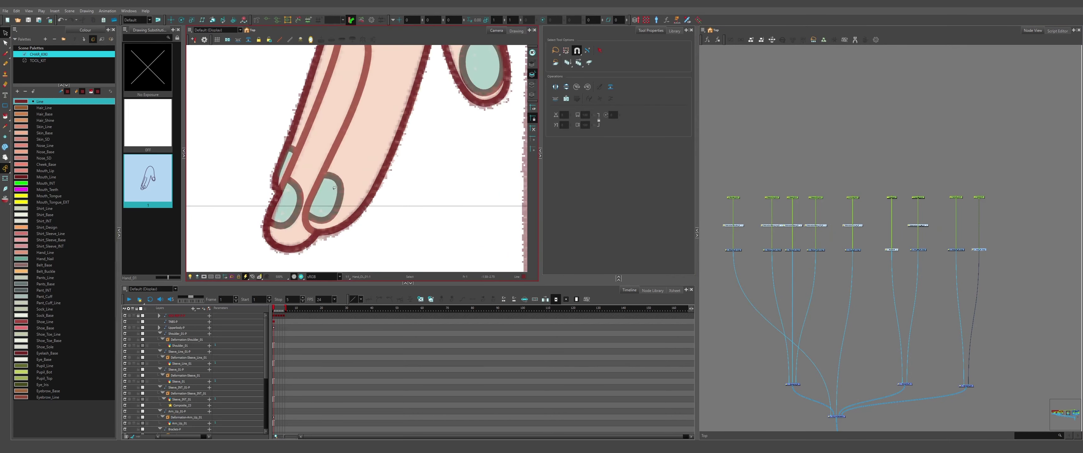
{"action": "left_click_drag", "start_coordinate": [334, 188], "coordinate": [346, 218]}
{"action": "left_click", "coordinate": [324, 143]}
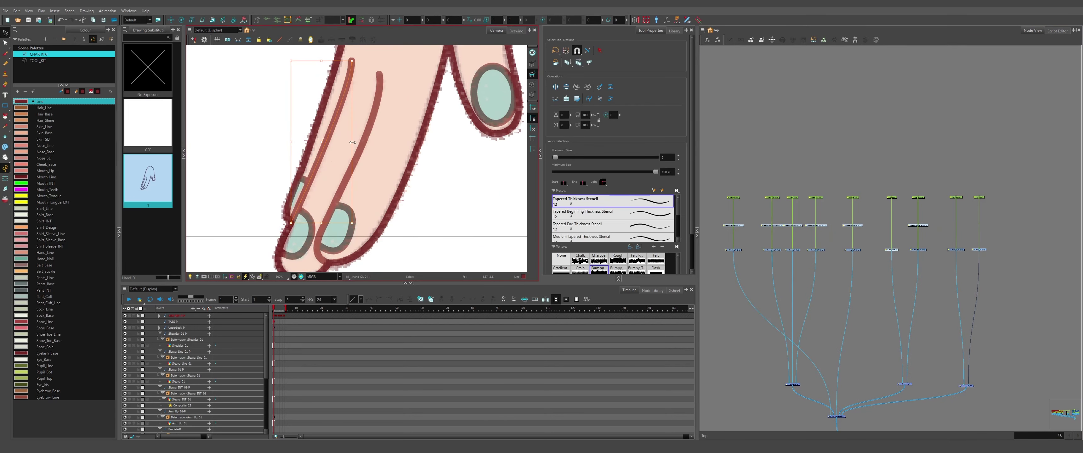
{"action": "left_click", "coordinate": [364, 143], "text": "shift"}
{"action": "scroll", "coordinate": [362, 143], "scroll_direction": "down", "scroll_amount": 1}
{"action": "left_click", "coordinate": [44, 127]}
- Select the three fingernail outlines and recolour them with Hand_Nail
{"action": "left_click", "coordinate": [351, 210]}
{"action": "left_click", "coordinate": [320, 207], "text": "shift"}
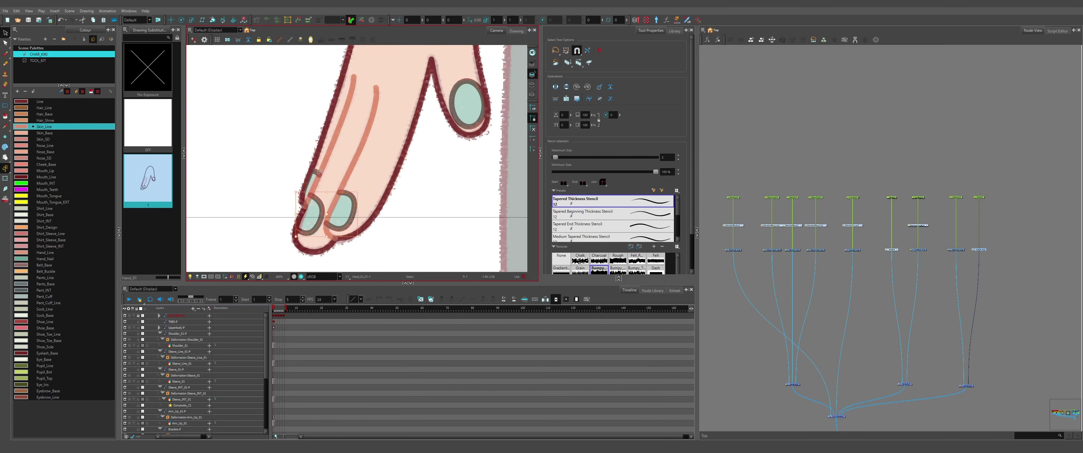
{"action": "left_click", "coordinate": [316, 176], "text": "shift"}
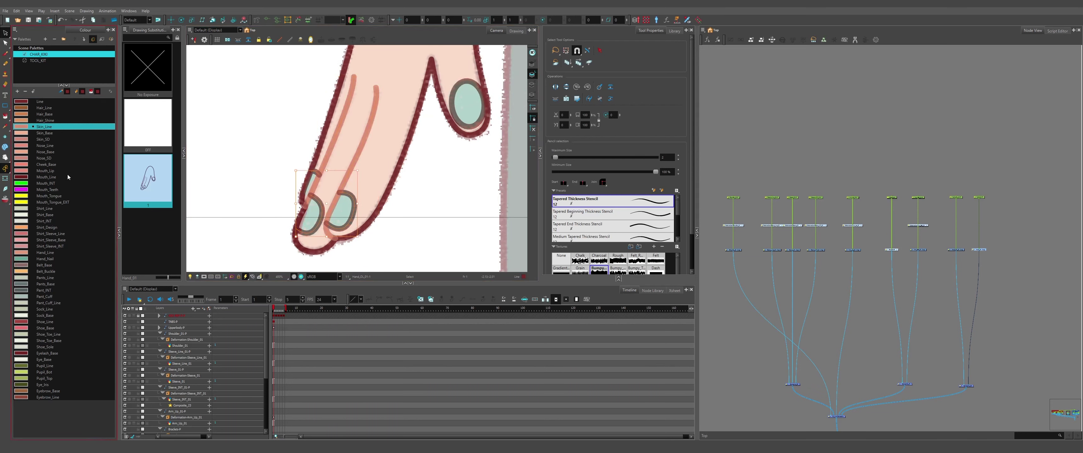
{"action": "left_click", "coordinate": [59, 259]}
- Recolour the two inner finger lines with Hand_Line and the thumbnail's outline with Hand_Nail
{"action": "left_click_drag", "start_coordinate": [328, 139], "coordinate": [372, 147]}
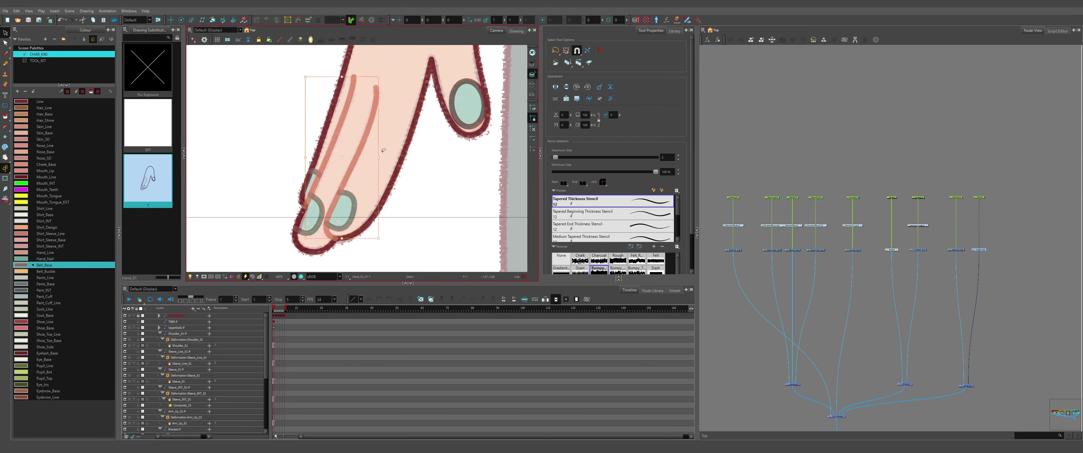
{"action": "left_click", "coordinate": [50, 252]}
{"action": "left_click", "coordinate": [401, 219]}
{"action": "left_click", "coordinate": [454, 114]}
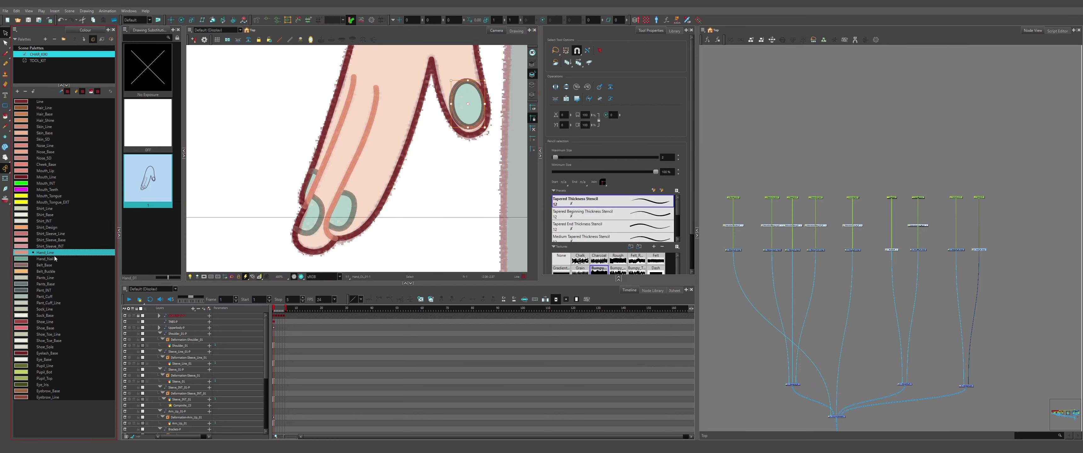
{"action": "left_click", "coordinate": [45, 258]}
- Select the inner finger line and examine where its end meets the fingertip outline beside the nail
{"action": "left_click", "coordinate": [434, 185]}
{"action": "scroll", "coordinate": [434, 185], "scroll_direction": "down", "scroll_amount": 2}
{"action": "left_click_drag", "start_coordinate": [434, 184], "coordinate": [386, 225]}
{"action": "scroll", "coordinate": [350, 246], "scroll_direction": "up", "scroll_amount": 6}
{"action": "left_click", "coordinate": [341, 245]}
{"action": "left_click", "coordinate": [321, 239]}
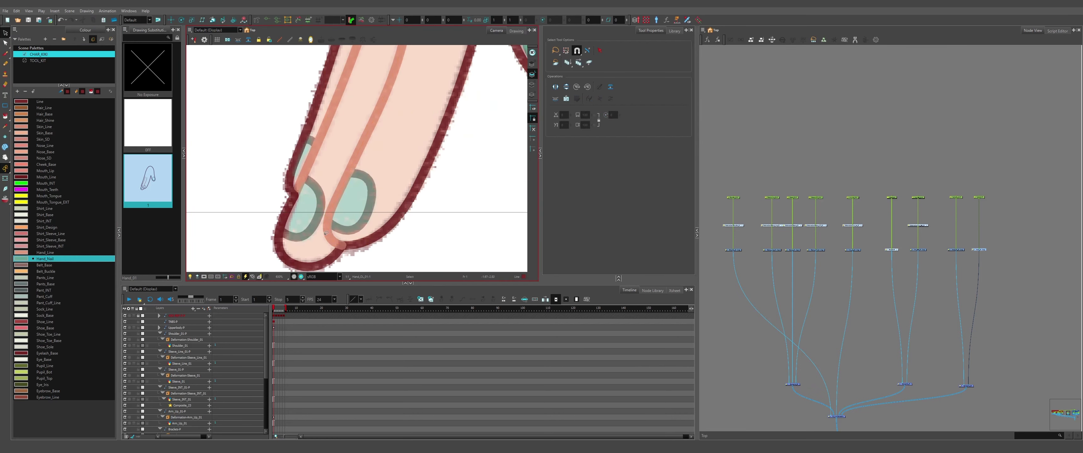
{"action": "left_click", "coordinate": [326, 234]}
{"action": "scroll", "coordinate": [336, 227], "scroll_direction": "up", "scroll_amount": 2}
{"action": "scroll", "coordinate": [323, 208], "scroll_direction": "down", "scroll_amount": 2}
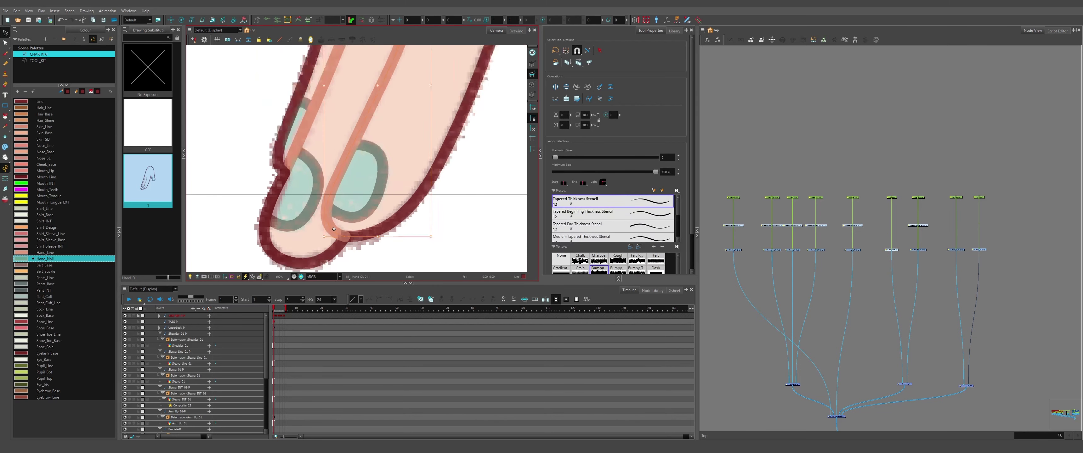
{"action": "scroll", "coordinate": [350, 243], "scroll_direction": "up", "scroll_amount": 2}
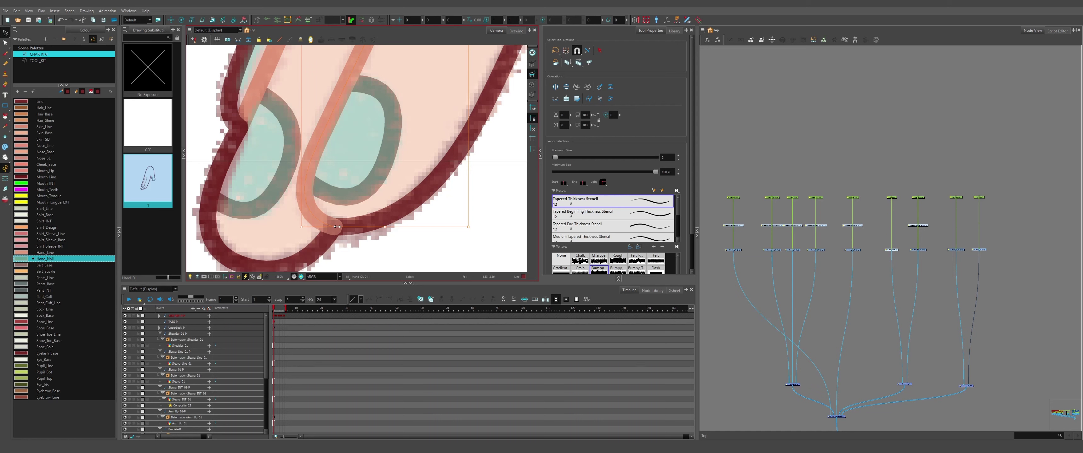
{"action": "scroll", "coordinate": [337, 227], "scroll_direction": "down", "scroll_amount": 2}
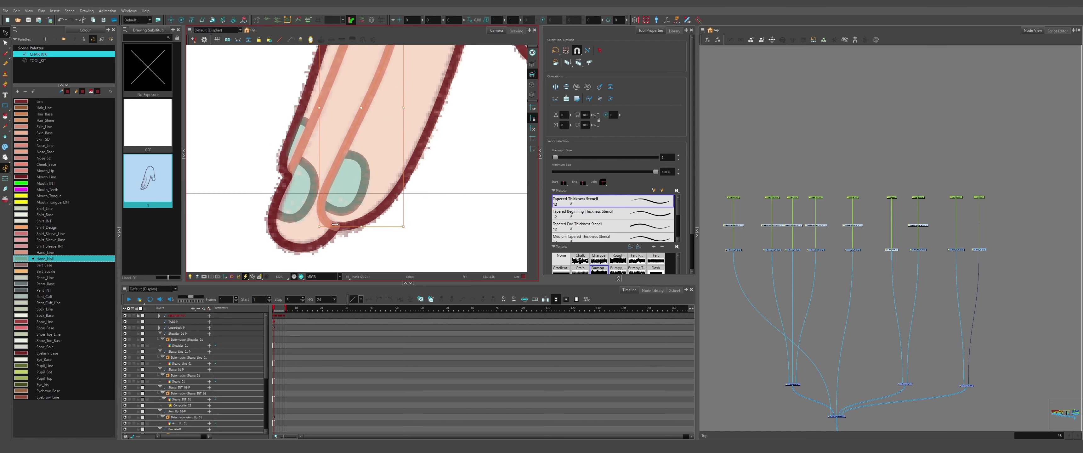
{"action": "scroll", "coordinate": [335, 225], "scroll_direction": "up", "scroll_amount": 1}
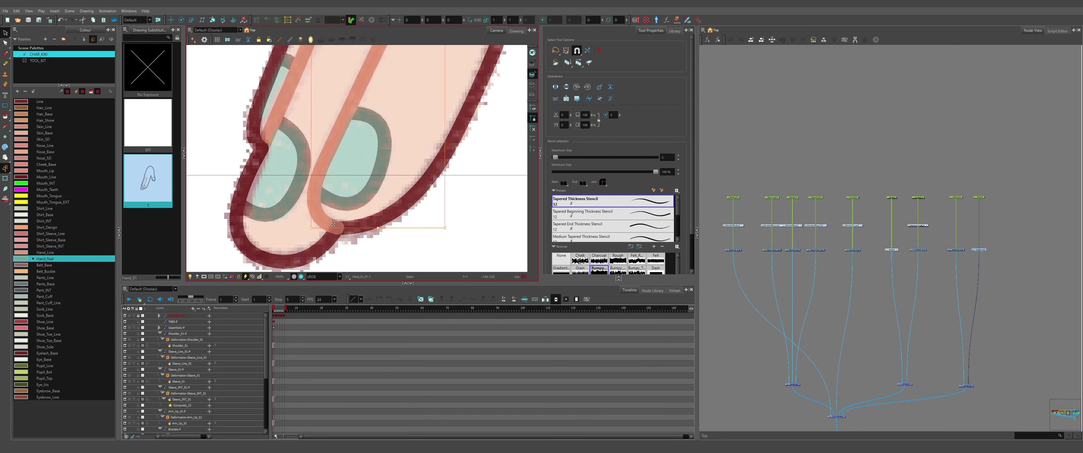
- Restack the fingertip strokes by cutting and pasting the inner finger line above the nail outline
{"action": "left_click", "coordinate": [338, 204]}
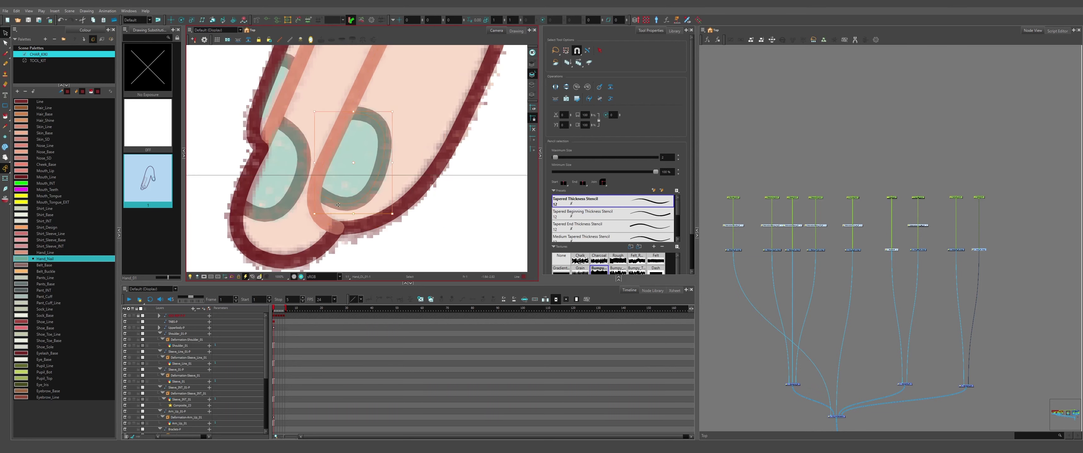
{"action": "key", "text": "ctrl+d"}
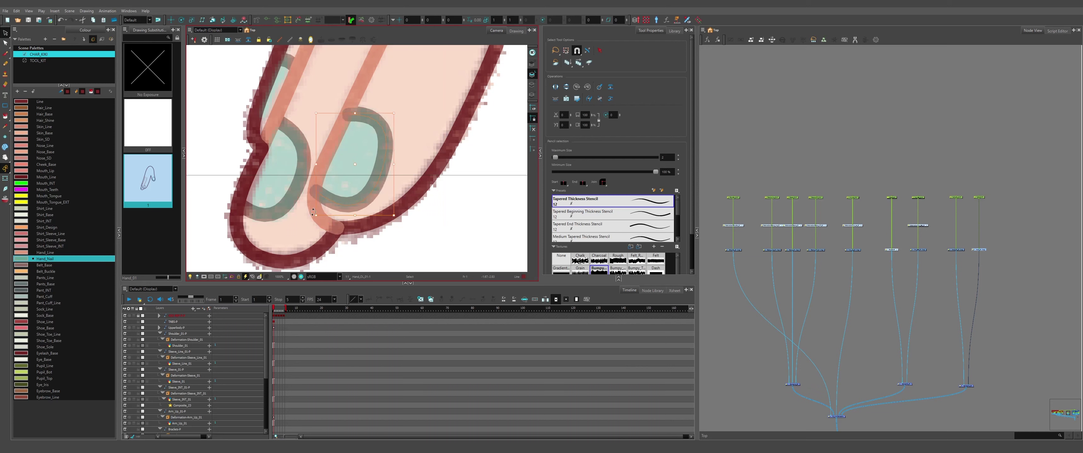
{"action": "left_click", "coordinate": [332, 224]}
{"action": "scroll", "coordinate": [331, 225], "scroll_direction": "down", "scroll_amount": 1}
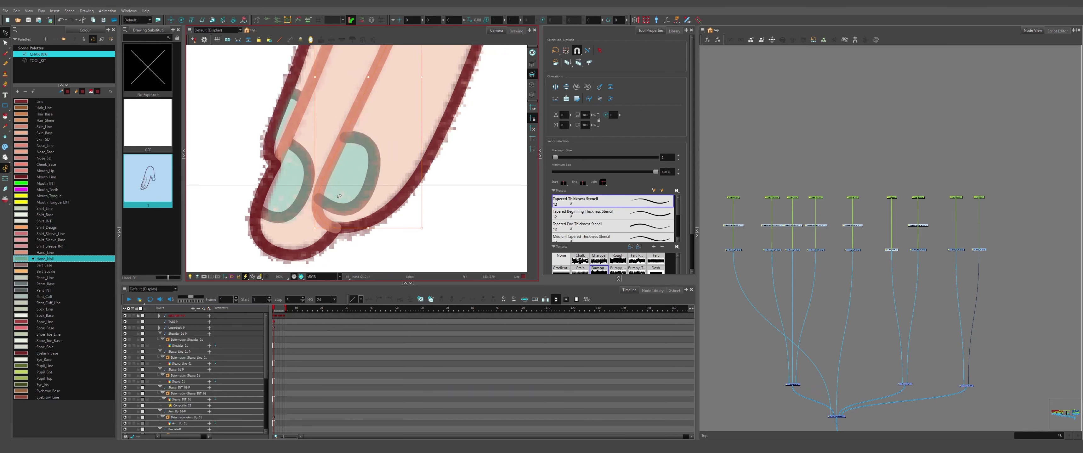
{"action": "key", "text": "ctrl+x"}
{"action": "key", "text": "ctrl+v"}
{"action": "left_click", "coordinate": [294, 244]}
{"action": "scroll", "coordinate": [294, 244], "scroll_direction": "down", "scroll_amount": 7}
- Switch to the hand's Colour Art and fill the fingernails with Hand_Nail using the Paint tool
{"action": "left_click", "coordinate": [533, 84]}
{"action": "key", "text": "alt+i"}
{"action": "left_click", "coordinate": [45, 259]}
{"action": "scroll", "coordinate": [303, 217], "scroll_direction": "up", "scroll_amount": 7}
{"action": "left_click", "coordinate": [337, 259]}
{"action": "left_click", "coordinate": [280, 262]}
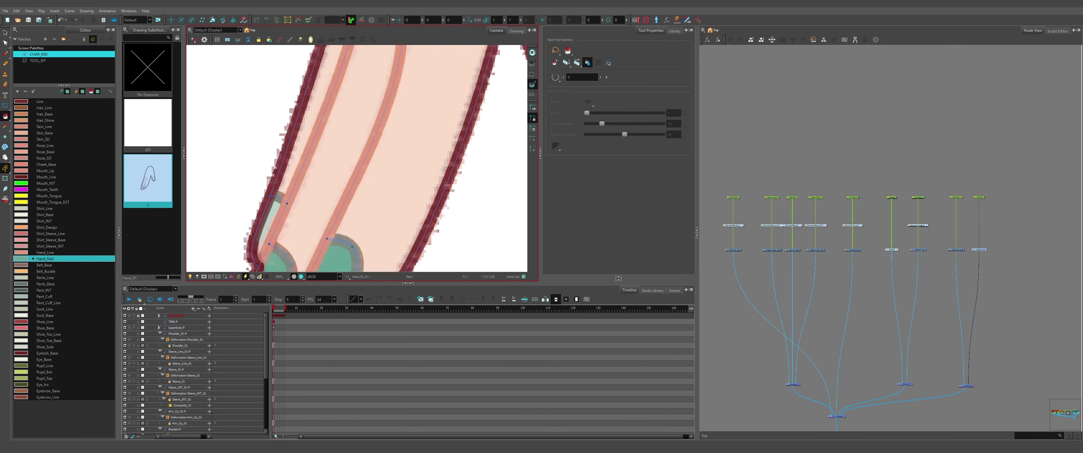
{"action": "left_click", "coordinate": [269, 229]}
- Fill the hand and the lower arm with Skin_Base
{"action": "scroll", "coordinate": [268, 229], "scroll_direction": "down", "scroll_amount": 6}
{"action": "left_click", "coordinate": [45, 133]}
{"action": "left_click", "coordinate": [313, 140]}
{"action": "scroll", "coordinate": [929, 253], "scroll_direction": "up", "scroll_amount": 6}
{"action": "left_click", "coordinate": [887, 240]}
{"action": "scroll", "coordinate": [349, 200], "scroll_direction": "down", "scroll_amount": 5}
{"action": "left_click", "coordinate": [348, 145]}
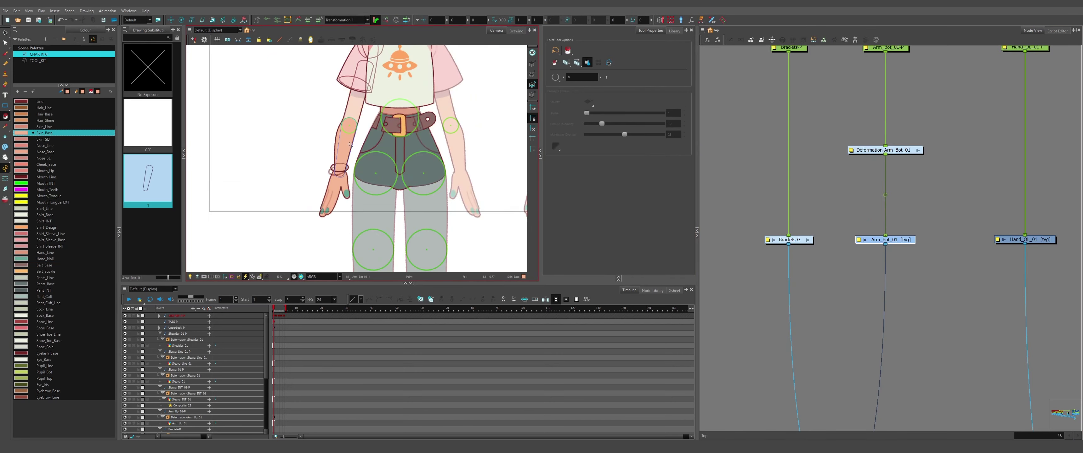
- Select the upper-arm drawing and fill it with Skin_Base
{"action": "scroll", "coordinate": [348, 145], "scroll_direction": "up", "scroll_amount": 3}
{"action": "left_click", "coordinate": [776, 242]}
{"action": "left_click", "coordinate": [374, 80]}
{"action": "scroll", "coordinate": [381, 210], "scroll_direction": "down", "scroll_amount": 6}
{"action": "scroll", "coordinate": [854, 223], "scroll_direction": "down", "scroll_amount": 6}
{"action": "scroll", "coordinate": [820, 219], "scroll_direction": "up", "scroll_amount": 6}
- Select the sleeve interior drawing and fill it with Shirt_INT
{"action": "left_click", "coordinate": [917, 267]}
{"action": "scroll", "coordinate": [370, 164], "scroll_direction": "up", "scroll_amount": 8}
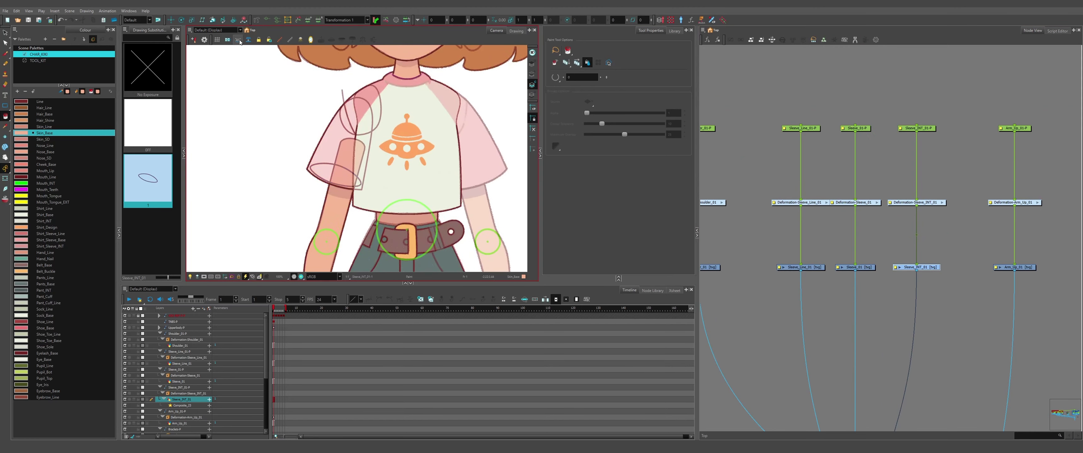
{"action": "left_click", "coordinate": [57, 221]}
{"action": "left_click", "coordinate": [336, 177]}
- Select the sleeve drawing and fill it with Shirt_Sleeve_Base
{"action": "left_click", "coordinate": [855, 268]}
{"action": "left_click", "coordinate": [45, 215]}
{"action": "scroll", "coordinate": [319, 210], "scroll_direction": "down", "scroll_amount": 2}
{"action": "left_click", "coordinate": [51, 240]}
{"action": "left_click", "coordinate": [332, 164]}
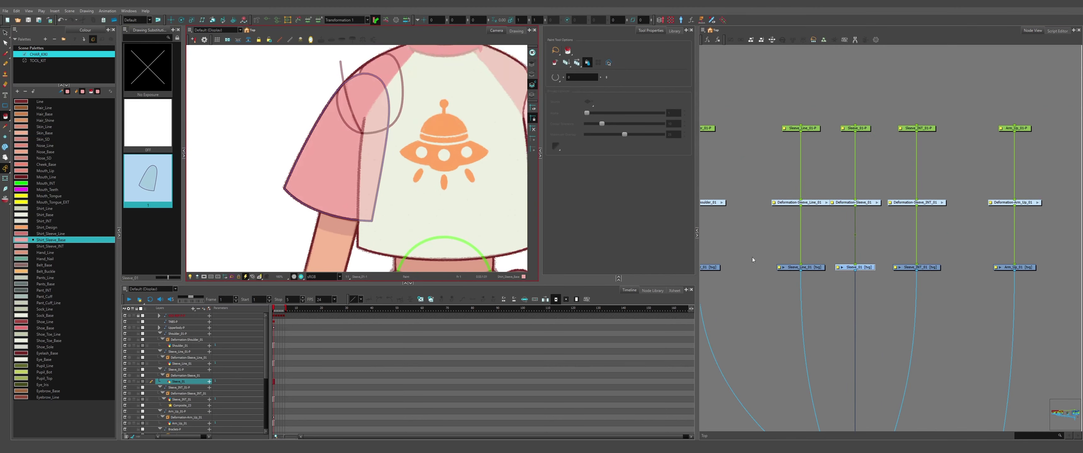
- Assign Shirt_Sleeve_INT to the sleeve interior and paint the sleeve line drawing with Shirt_Sleeve_Line
{"action": "left_click", "coordinate": [916, 268]}
{"action": "left_click", "coordinate": [50, 246]}
{"action": "left_click", "coordinate": [801, 268]}
{"action": "left_click", "coordinate": [51, 234]}
{"action": "scroll", "coordinate": [341, 80], "scroll_direction": "up", "scroll_amount": 2}
{"action": "left_click", "coordinate": [348, 97]}
- Select the shoulder drawing and fill it with Shirt_Sleeve_Base
{"action": "left_click_drag", "start_coordinate": [752, 260], "coordinate": [853, 256]}
{"action": "left_click", "coordinate": [798, 264]}
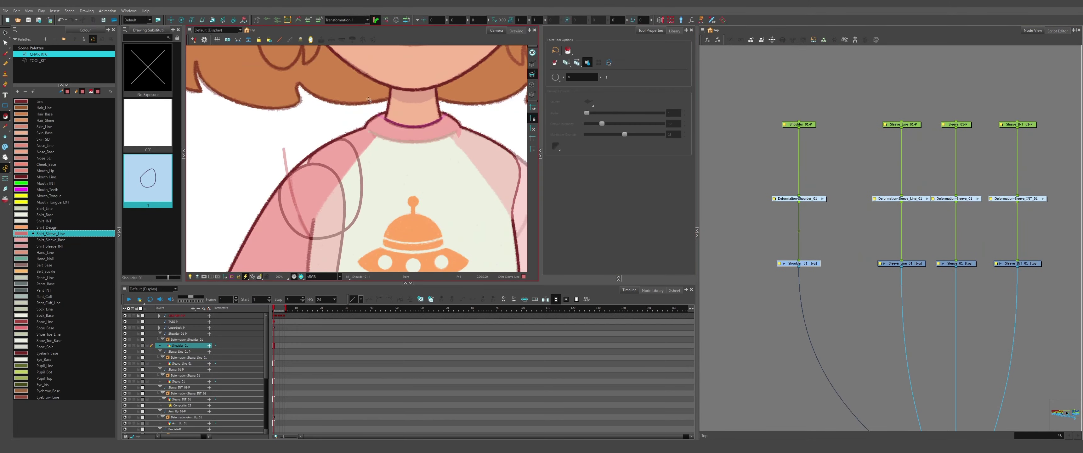
{"action": "left_click", "coordinate": [531, 84]}
{"action": "left_click", "coordinate": [51, 240]}
{"action": "left_click", "coordinate": [320, 190]}
{"action": "scroll", "coordinate": [336, 106], "scroll_direction": "down", "scroll_amount": 4}
{"action": "key", "text": "shift+t"}
{"action": "key", "text": "Escape"}
{"action": "scroll", "coordinate": [319, 140], "scroll_direction": "down", "scroll_amount": 2}
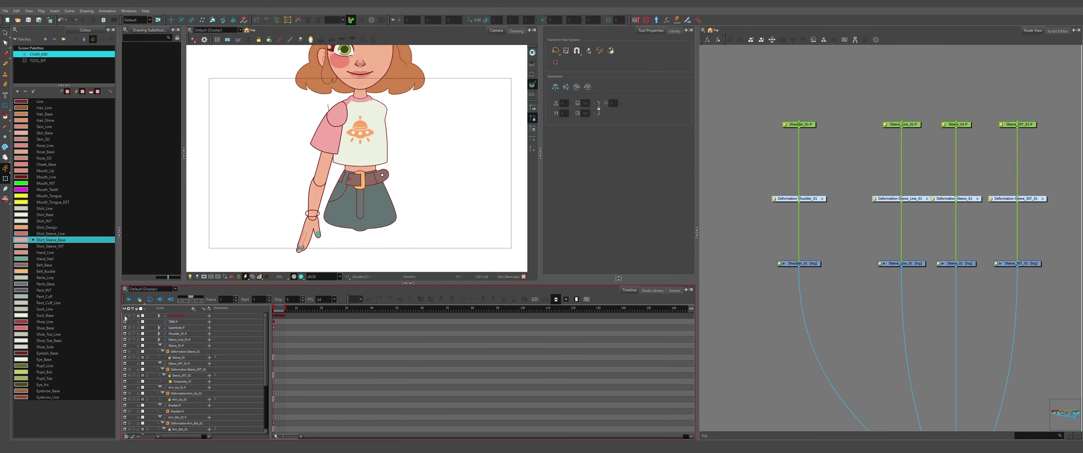
{"action": "scroll", "coordinate": [947, 242], "scroll_direction": "down", "scroll_amount": 3}
{"action": "left_click_drag", "start_coordinate": [948, 243], "coordinate": [783, 264]}
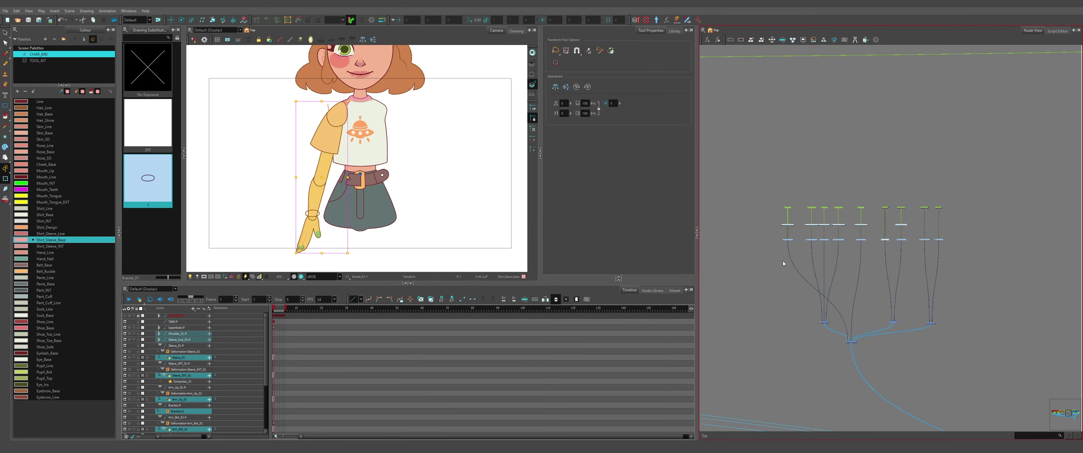
{"action": "key", "text": "alt+s"}
{"action": "left_click", "coordinate": [588, 62]}
{"action": "mouse_move", "coordinate": [278, 73]}
{"action": "left_mouse_down"}
{"action": "mouse_move", "coordinate": [242, 257]}
{"action": "mouse_move", "coordinate": [269, 84]}
{"action": "left_mouse_up"}
{"action": "left_click_drag", "start_coordinate": [5, 43], "coordinate": [33, 63]}
{"action": "key", "text": "l"}
- Reconnect the sleeve interior drawing from the sleeve composite to the main arm composite
{"action": "scroll", "coordinate": [346, 109], "scroll_direction": "up", "scroll_amount": 4}
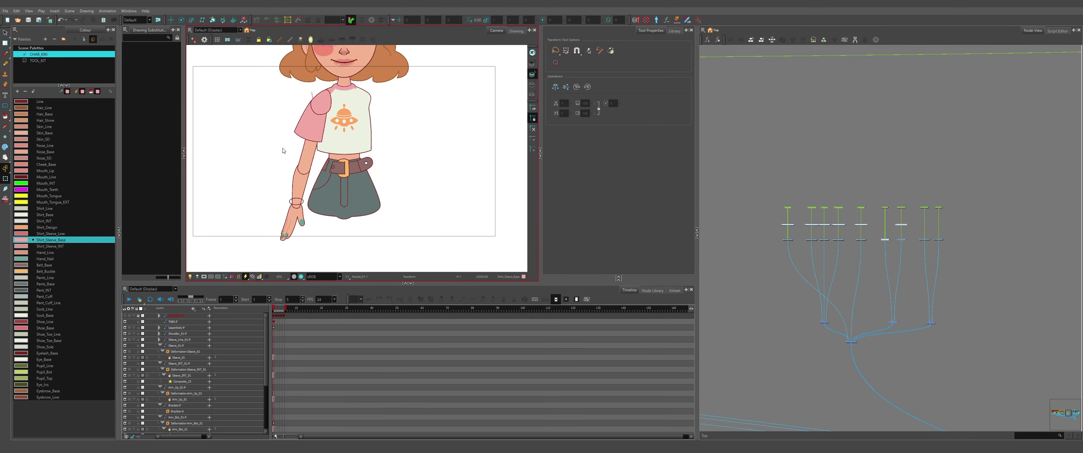
{"action": "scroll", "coordinate": [818, 326], "scroll_direction": "up", "scroll_amount": 4}
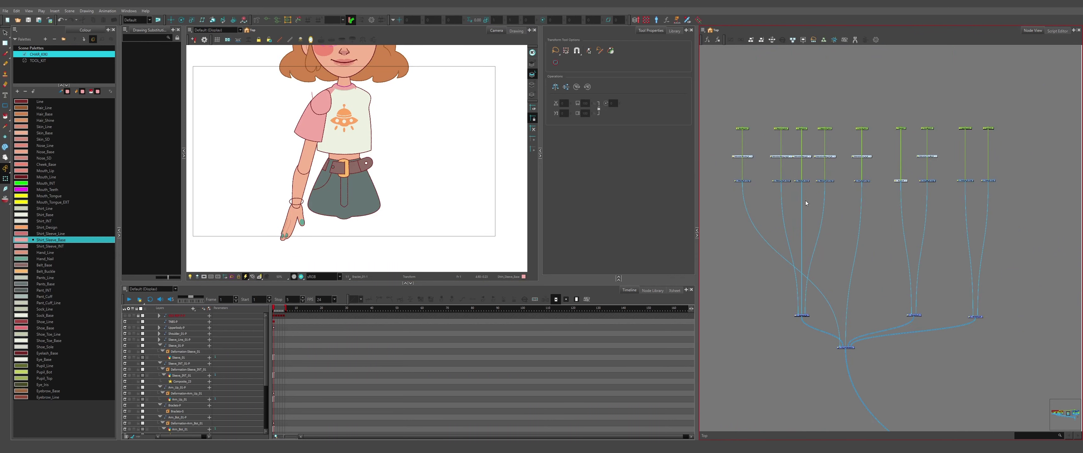
{"action": "scroll", "coordinate": [824, 190], "scroll_direction": "up", "scroll_amount": 5}
{"action": "scroll", "coordinate": [823, 220], "scroll_direction": "down", "scroll_amount": 3}
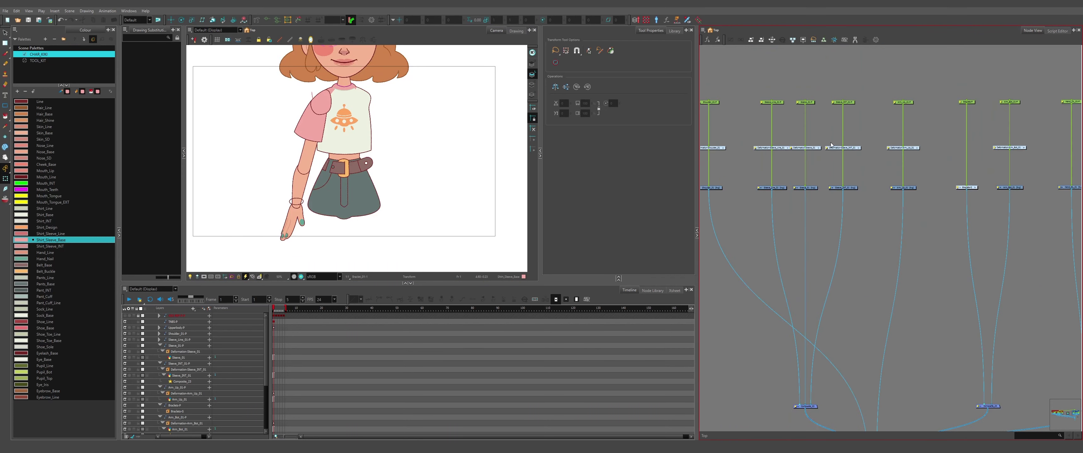
{"action": "scroll", "coordinate": [830, 144], "scroll_direction": "up", "scroll_amount": 3}
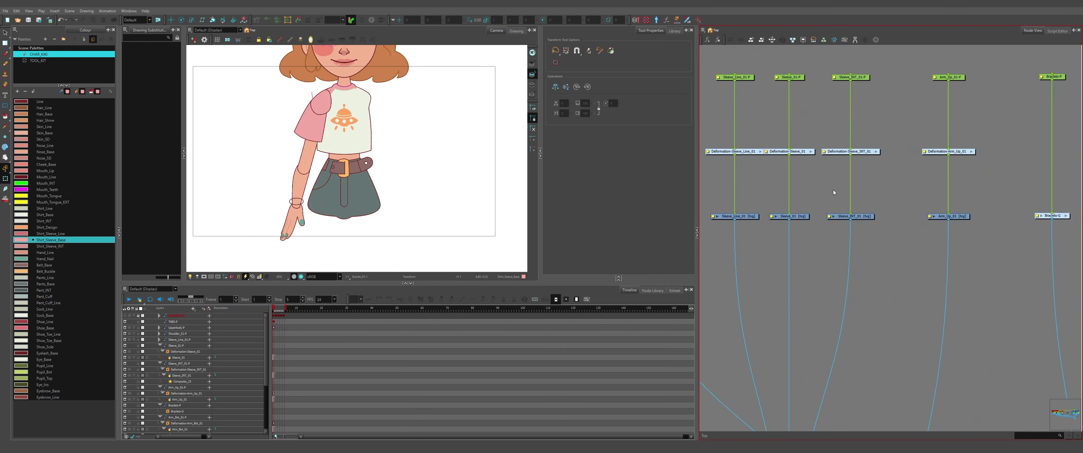
{"action": "left_click", "coordinate": [849, 216]}
{"action": "scroll", "coordinate": [783, 189], "scroll_direction": "down", "scroll_amount": 4}
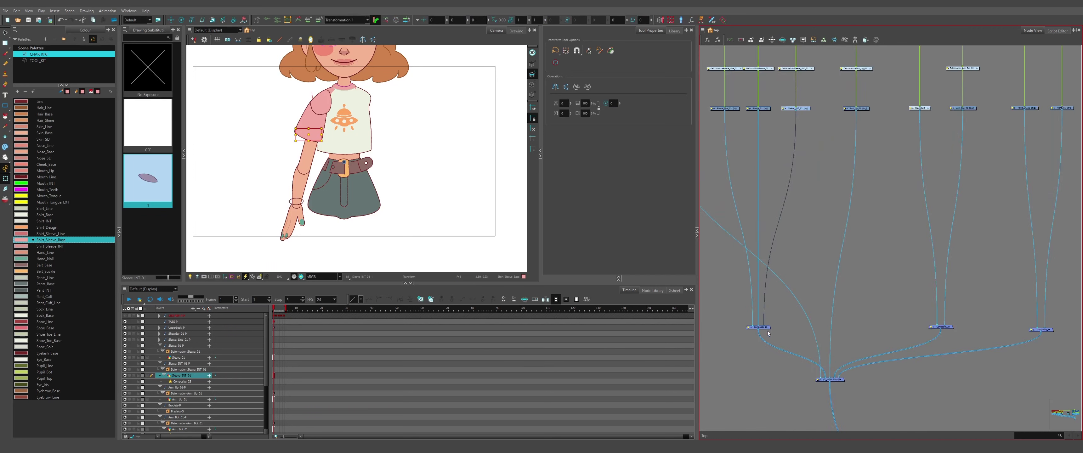
{"action": "scroll", "coordinate": [768, 333], "scroll_direction": "up", "scroll_amount": 2}
{"action": "left_click_drag", "start_coordinate": [761, 323], "coordinate": [890, 413]}
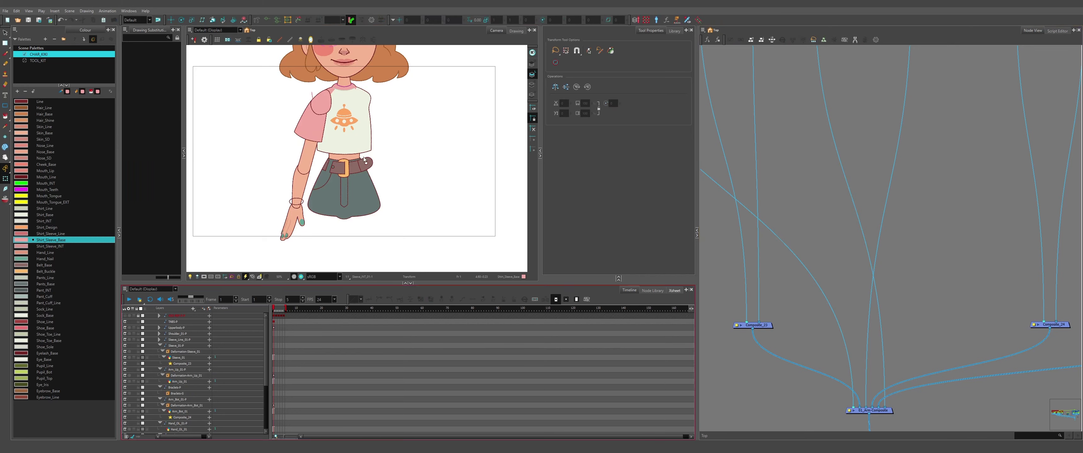
- Reconnect the shoulder drawing from the main arm composite to the composite shared by the sleeve and sleeve line drawings
{"action": "scroll", "coordinate": [312, 131], "scroll_direction": "up", "scroll_amount": 3}
{"action": "left_click", "coordinate": [332, 123]}
{"action": "left_click_drag", "start_coordinate": [332, 123], "coordinate": [333, 114]}
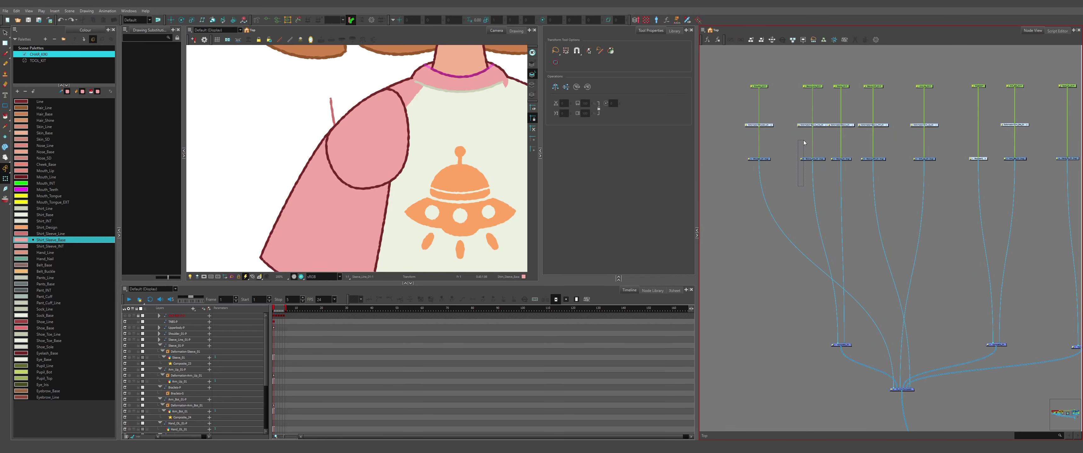
{"action": "left_click", "coordinate": [332, 110]}
{"action": "left_click", "coordinate": [864, 242]}
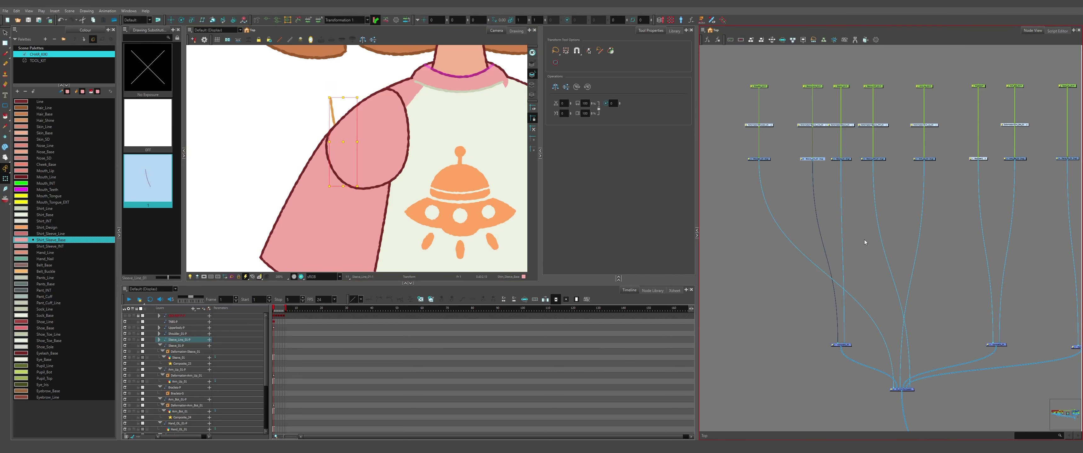
{"action": "scroll", "coordinate": [859, 364], "scroll_direction": "up", "scroll_amount": 3}
{"action": "left_click", "coordinate": [864, 372]}
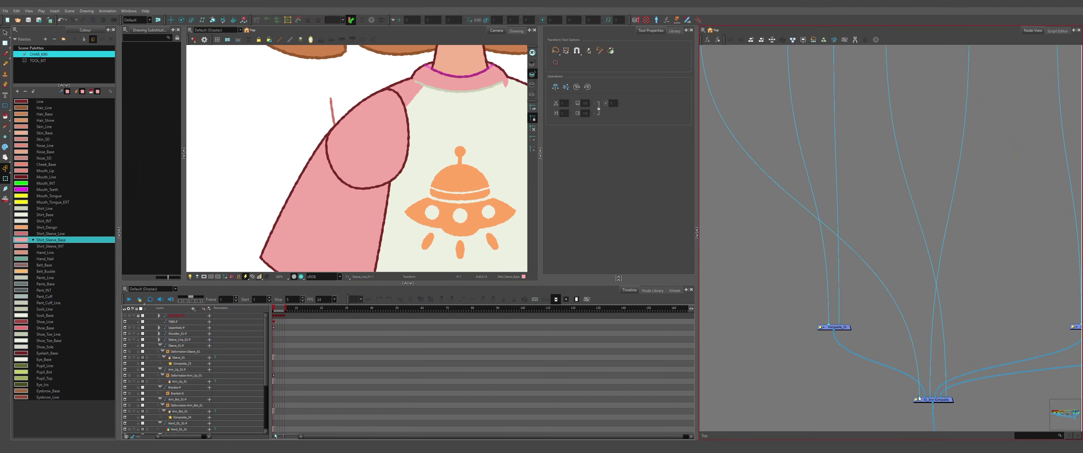
{"action": "scroll", "coordinate": [845, 330], "scroll_direction": "down", "scroll_amount": 2}
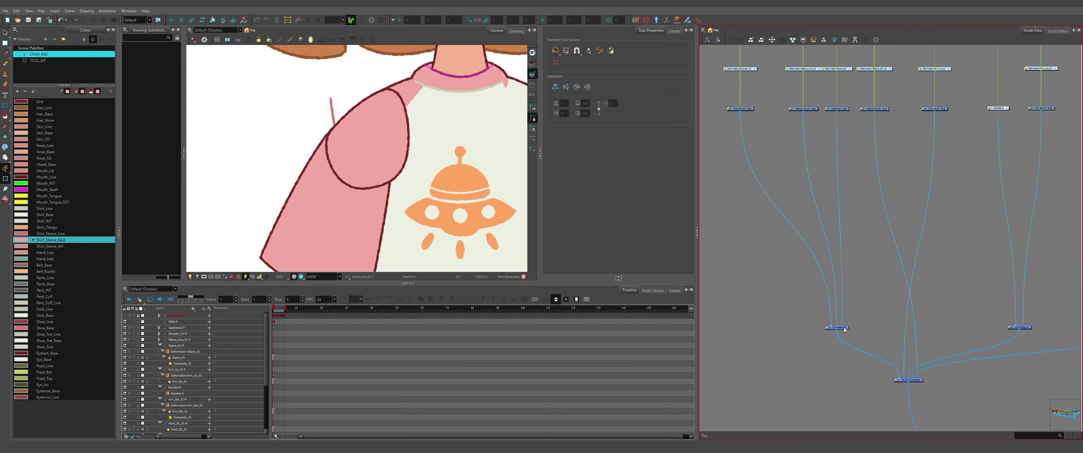
- Reposition the sleeve composite node beneath the shoulder and sleeve drawing nodes to tidy the network
{"action": "scroll", "coordinate": [845, 329], "scroll_direction": "up", "scroll_amount": 2}
{"action": "left_click_drag", "start_coordinate": [837, 329], "coordinate": [813, 332]}
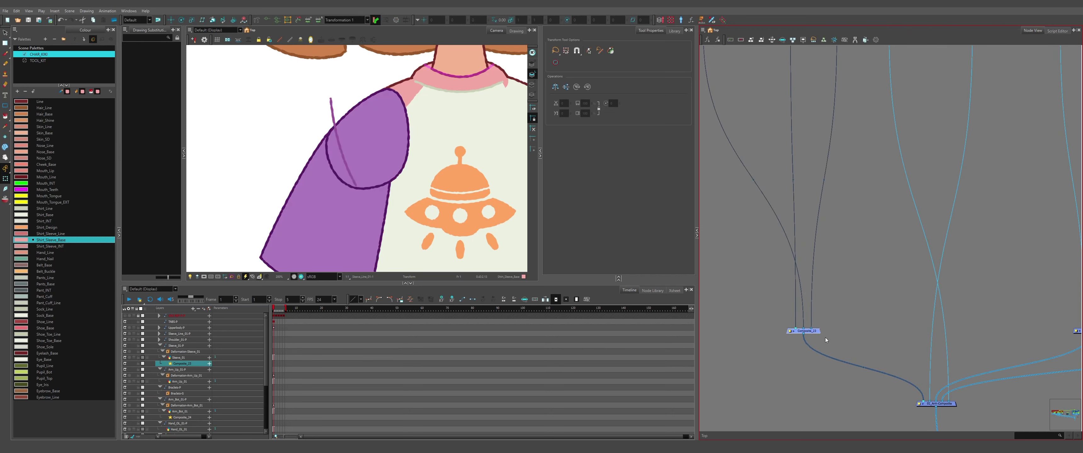
{"action": "scroll", "coordinate": [824, 337], "scroll_direction": "down", "scroll_amount": 2}
{"action": "left_click", "coordinate": [850, 321]}
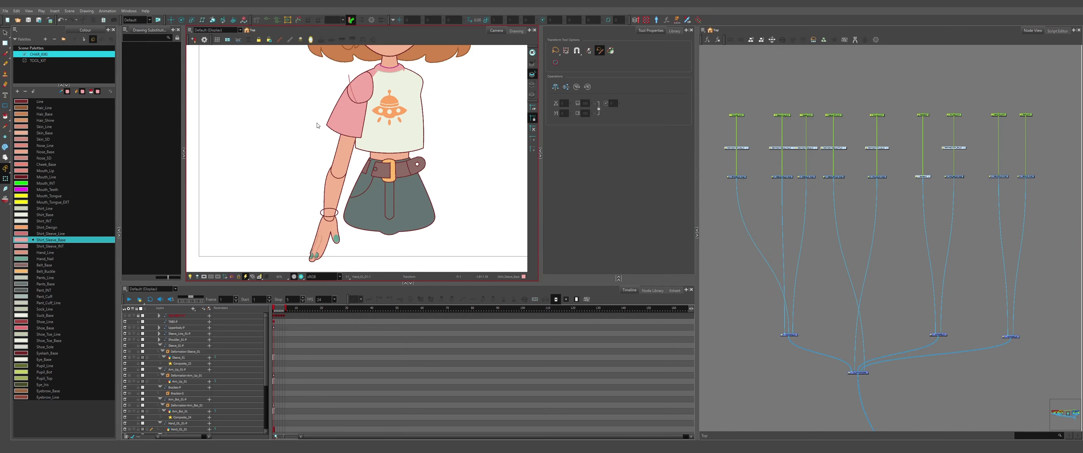
{"action": "scroll", "coordinate": [806, 229], "scroll_direction": "down", "scroll_amount": 1}
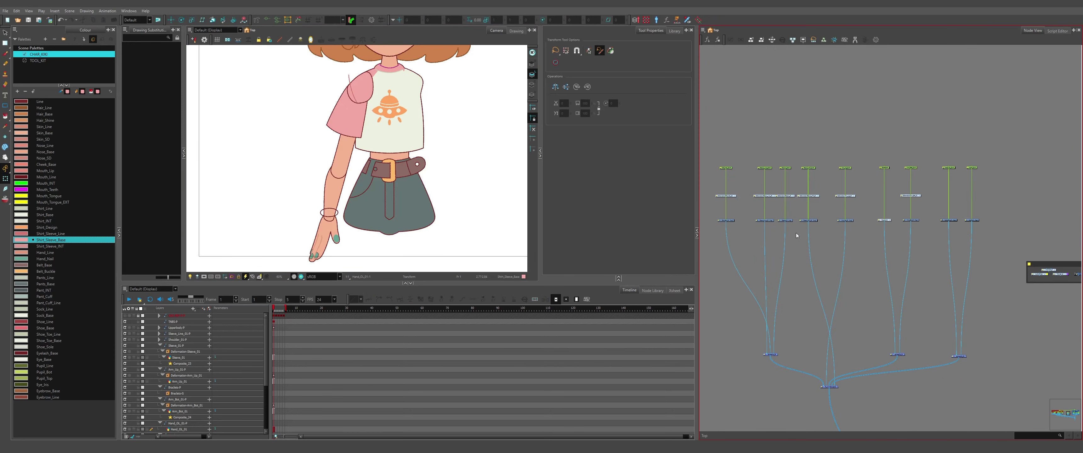
- Move the Tool-Kit backdrop with its nodes to the shoulder side of the arm network
{"action": "scroll", "coordinate": [796, 236], "scroll_direction": "up", "scroll_amount": 2}
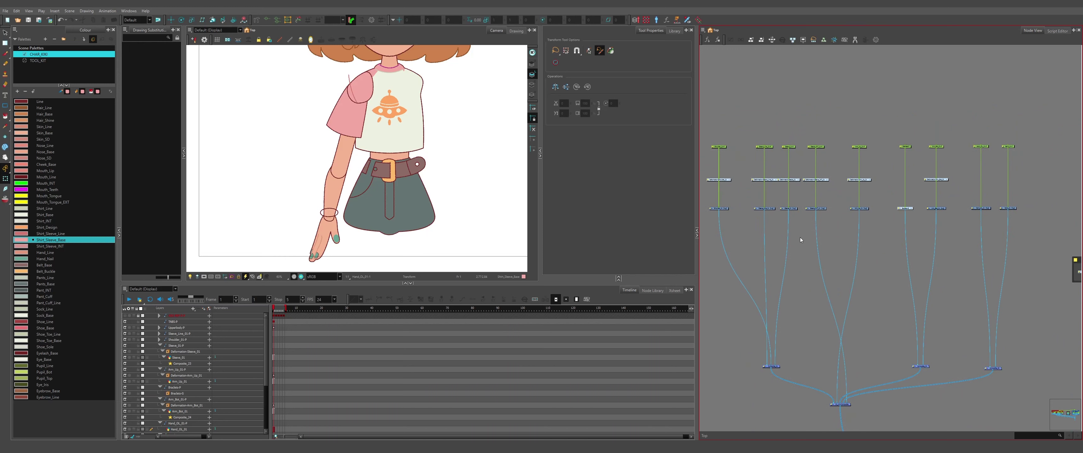
{"action": "left_click_drag", "start_coordinate": [1059, 261], "coordinate": [724, 241]}
{"action": "left_click_drag", "start_coordinate": [723, 241], "coordinate": [1018, 254]}
{"action": "left_click_drag", "start_coordinate": [1018, 254], "coordinate": [708, 235]}
{"action": "scroll", "coordinate": [780, 226], "scroll_direction": "up", "scroll_amount": 3}
{"action": "left_click_drag", "start_coordinate": [825, 225], "coordinate": [911, 248]}
{"action": "scroll", "coordinate": [738, 266], "scroll_direction": "down", "scroll_amount": 1}
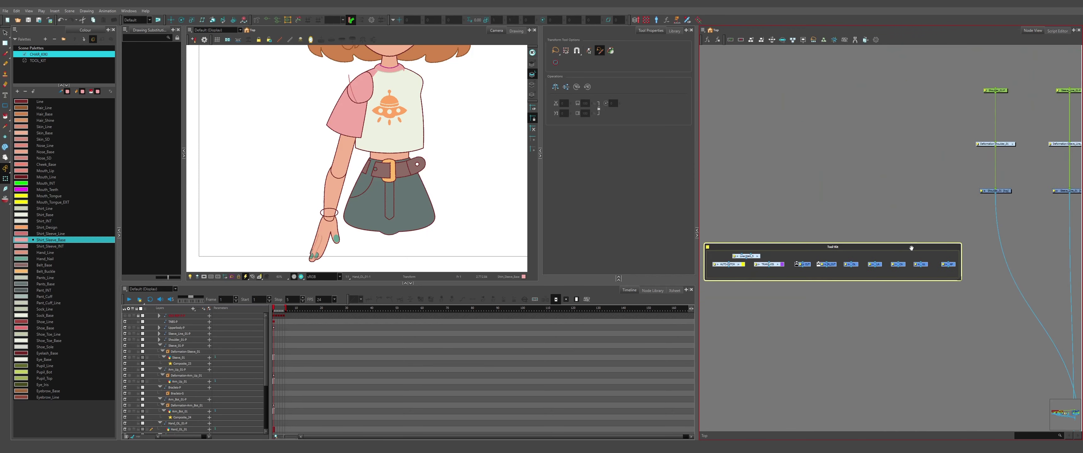
- Copy the Line-Weld node from the Tool-Kit and insert it below the shoulder drawing
{"action": "scroll", "coordinate": [764, 275], "scroll_direction": "up", "scroll_amount": 2}
{"action": "left_click", "coordinate": [742, 221]}
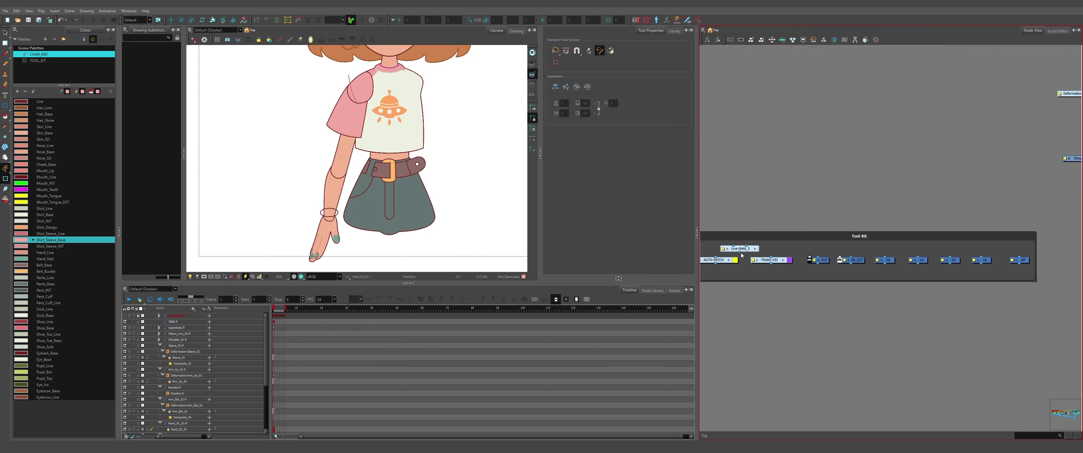
{"action": "key", "text": "ctrl+c"}
{"action": "scroll", "coordinate": [716, 222], "scroll_direction": "down", "scroll_amount": 3}
{"action": "scroll", "coordinate": [850, 201], "scroll_direction": "up", "scroll_amount": 2}
{"action": "key", "text": "ctrl+v"}
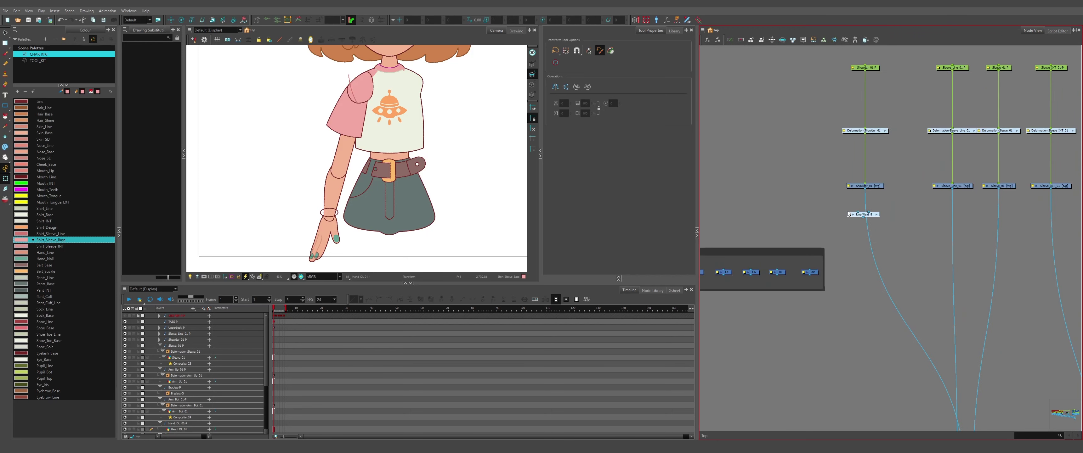
{"action": "scroll", "coordinate": [864, 206], "scroll_direction": "up", "scroll_amount": 3}
{"action": "left_click_drag", "start_coordinate": [873, 229], "coordinate": [940, 248]}
- Paste a second Line-Weld node and insert it below the sleeve drawing
{"action": "scroll", "coordinate": [887, 280], "scroll_direction": "down", "scroll_amount": 2}
{"action": "scroll", "coordinate": [886, 300], "scroll_direction": "down", "scroll_amount": 3}
{"action": "scroll", "coordinate": [909, 297], "scroll_direction": "up", "scroll_amount": 3}
{"action": "key", "text": "ctrl+v"}
{"action": "left_click", "coordinate": [897, 202]}
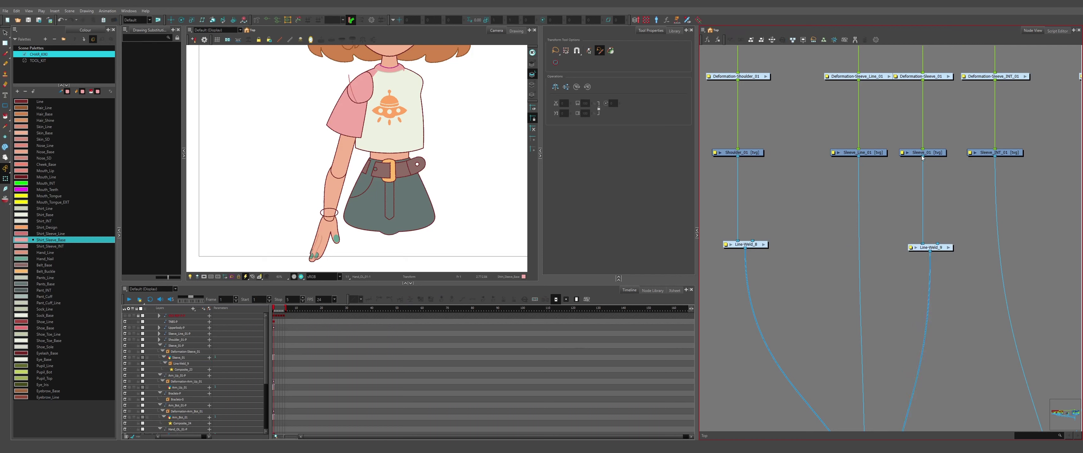
- Cross-connect the sleeve drawing to the shoulder's Line-Weld node and the shoulder drawing to the sleeve's Line-Weld node
{"action": "left_click_drag", "start_coordinate": [921, 158], "coordinate": [745, 242]}
{"action": "left_click_drag", "start_coordinate": [738, 158], "coordinate": [938, 243]}
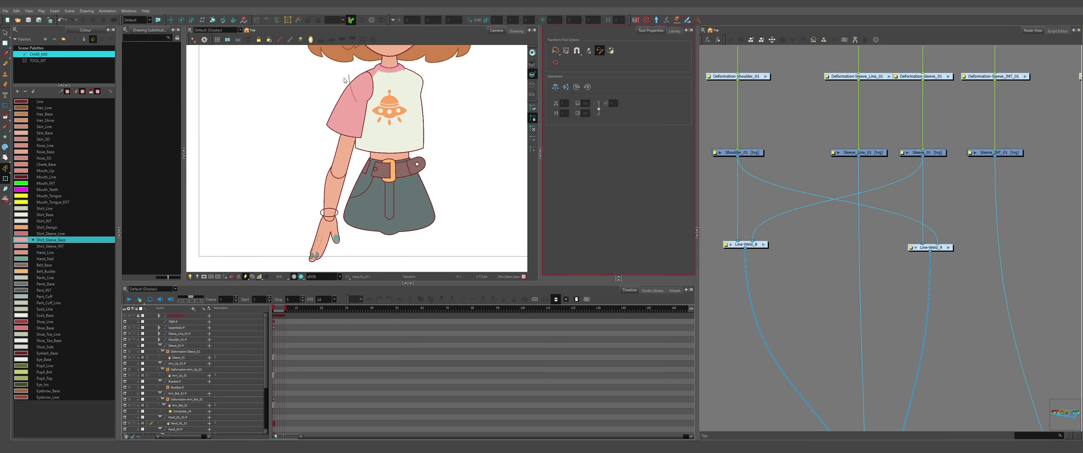
{"action": "scroll", "coordinate": [366, 86], "scroll_direction": "up", "scroll_amount": 5}
{"action": "left_click_drag", "start_coordinate": [334, 91], "coordinate": [455, 157]}
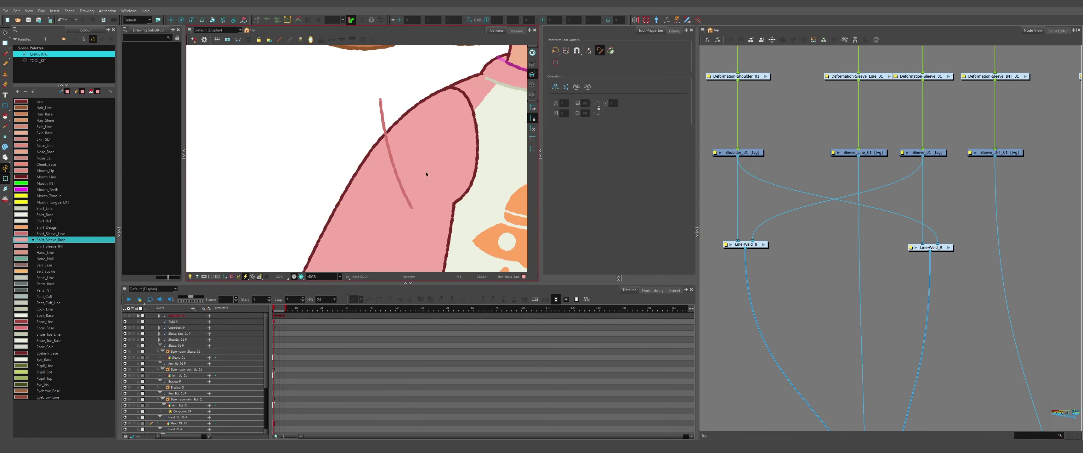
{"action": "left_click", "coordinate": [426, 165]}
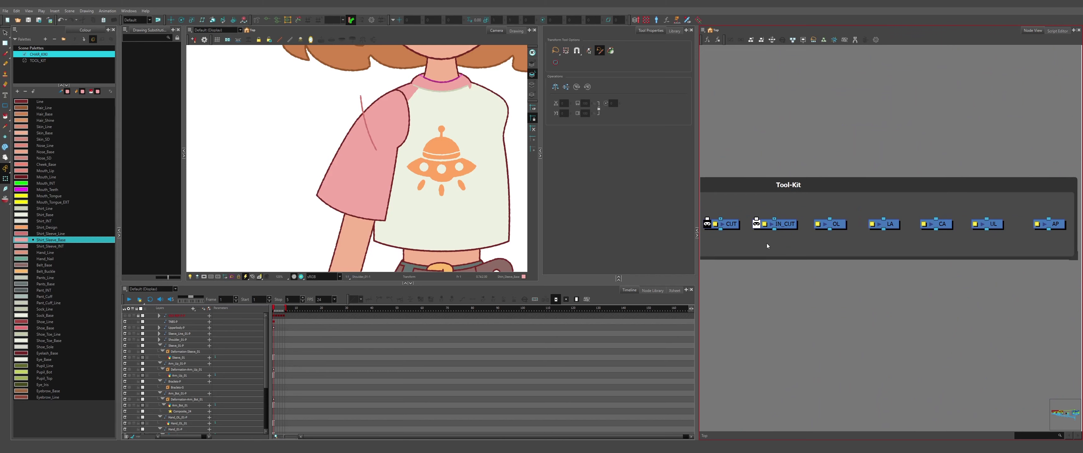
- Copy the IN_CUT node from the Tool-Kit and insert it below the sleeve line drawing
{"action": "scroll", "coordinate": [755, 218], "scroll_direction": "down", "scroll_amount": 4}
{"action": "left_click_drag", "start_coordinate": [971, 221], "coordinate": [882, 242]}
{"action": "scroll", "coordinate": [826, 233], "scroll_direction": "up", "scroll_amount": 4}
{"action": "key", "text": "ctrl+v"}
{"action": "scroll", "coordinate": [857, 366], "scroll_direction": "down", "scroll_amount": 2}
- Add a composite node above the sleeve line's IN_CUT node and connect it to the cutter's matte input
{"action": "left_click", "coordinate": [744, 131]}
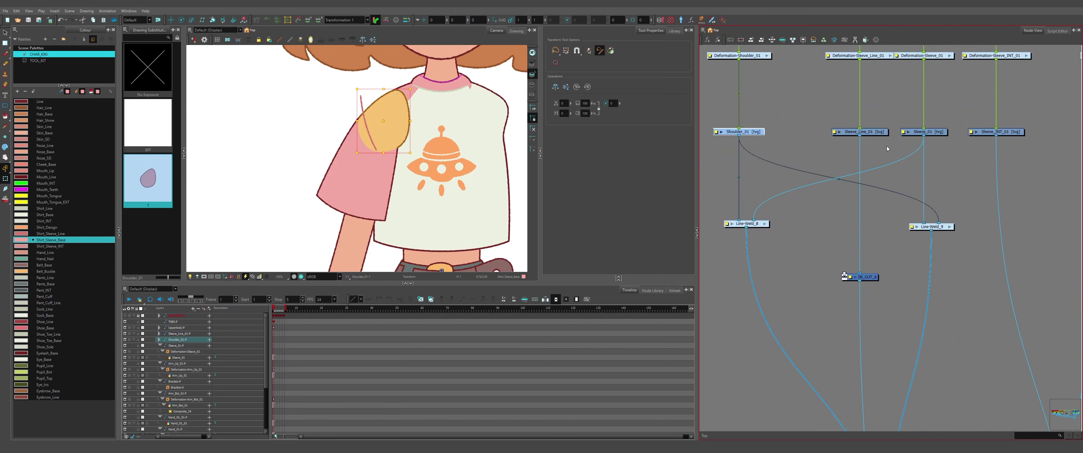
{"action": "left_click_drag", "start_coordinate": [886, 146], "coordinate": [913, 129]}
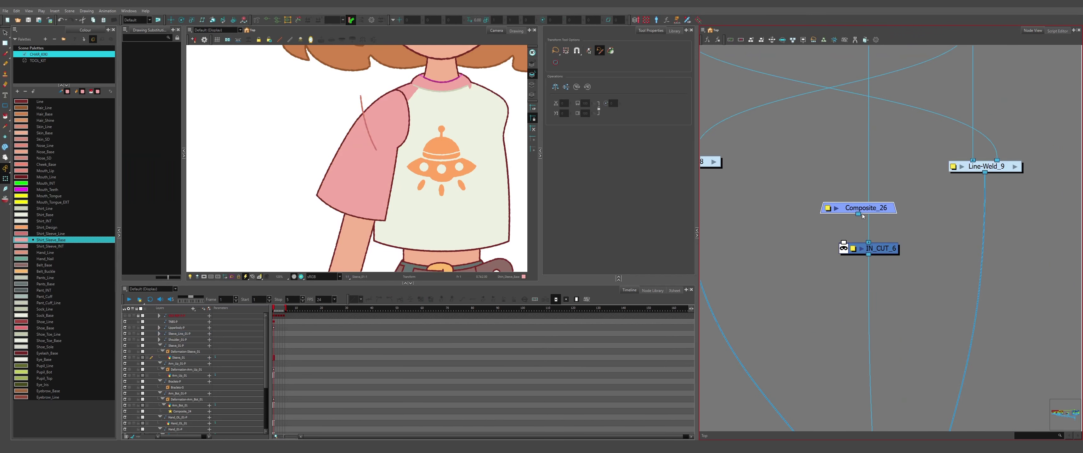
{"action": "left_click_drag", "start_coordinate": [860, 215], "coordinate": [865, 240]}
- Try to connect the shoulder and sleeve drawings to the new composite above the IN_CUT node
{"action": "scroll", "coordinate": [863, 221], "scroll_direction": "down", "scroll_amount": 3}
{"action": "left_click", "coordinate": [731, 114]}
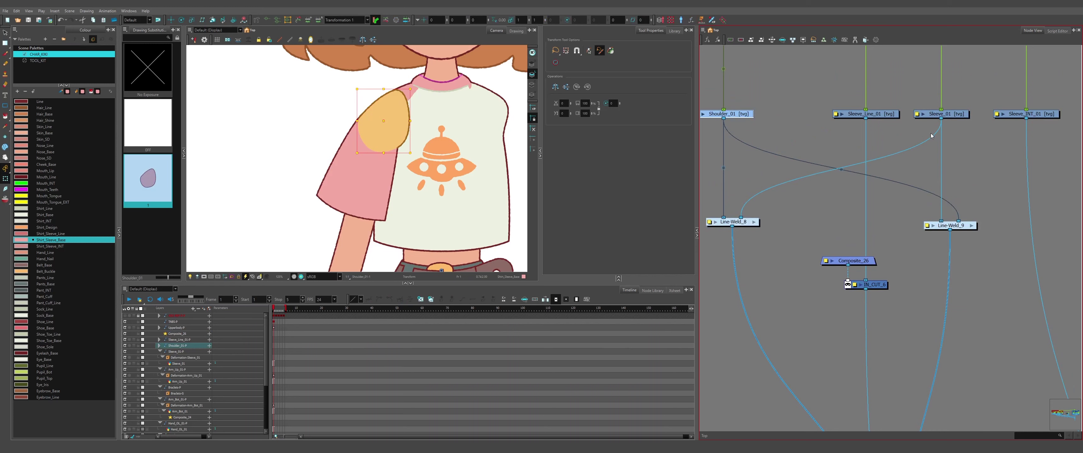
{"action": "left_click", "coordinate": [938, 114], "text": "shift"}
{"action": "left_click", "coordinate": [859, 264], "text": "alt"}
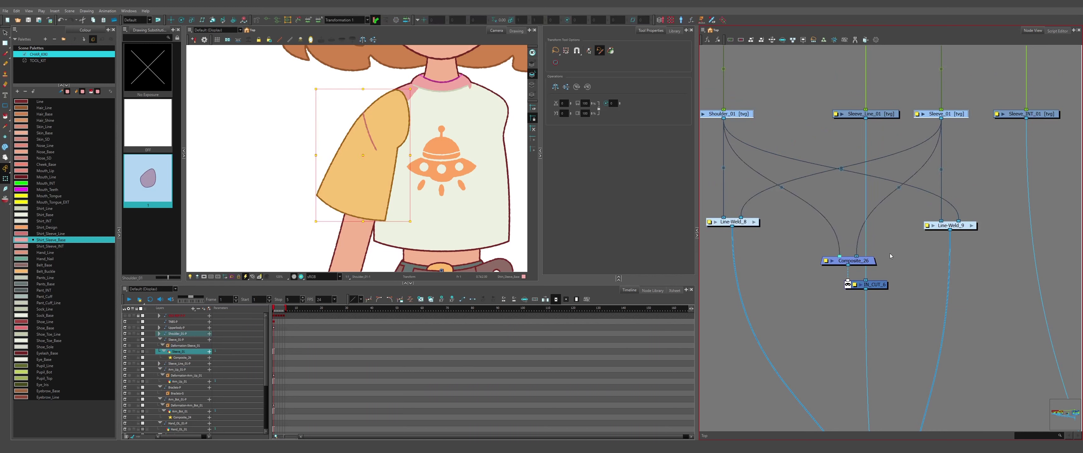
{"action": "key", "text": "ctrl+z"}
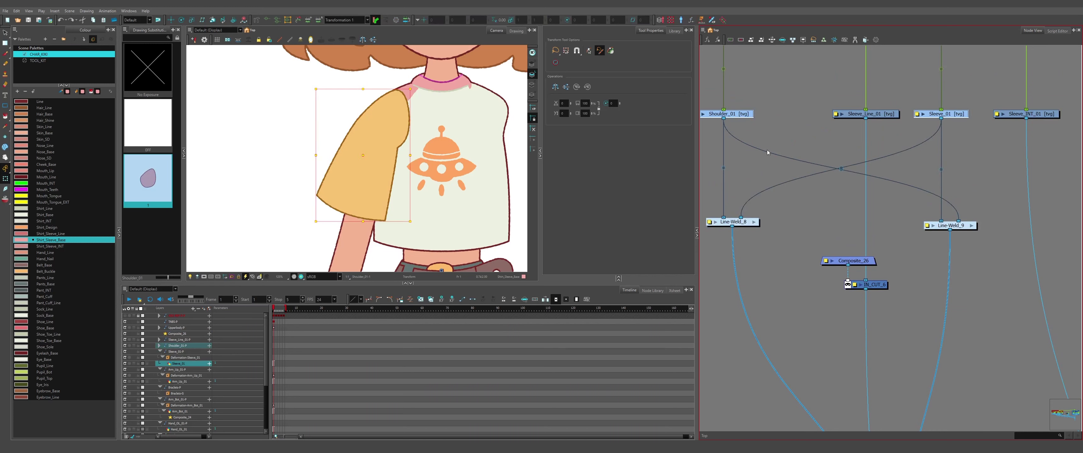
- Take the AUTO-PATCH node out of the Line-Weld_8 and Line-Weld_9 groups
{"action": "left_click_drag", "start_coordinate": [758, 146], "coordinate": [866, 168]}
{"action": "left_click_drag", "start_coordinate": [866, 122], "coordinate": [773, 182]}
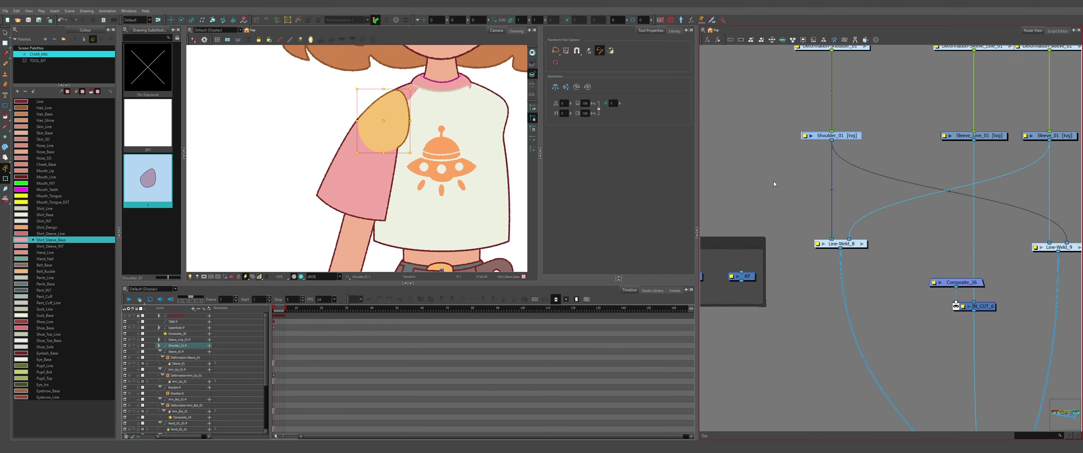
{"action": "left_click", "coordinate": [862, 243]}
{"action": "left_click", "coordinate": [964, 176]}
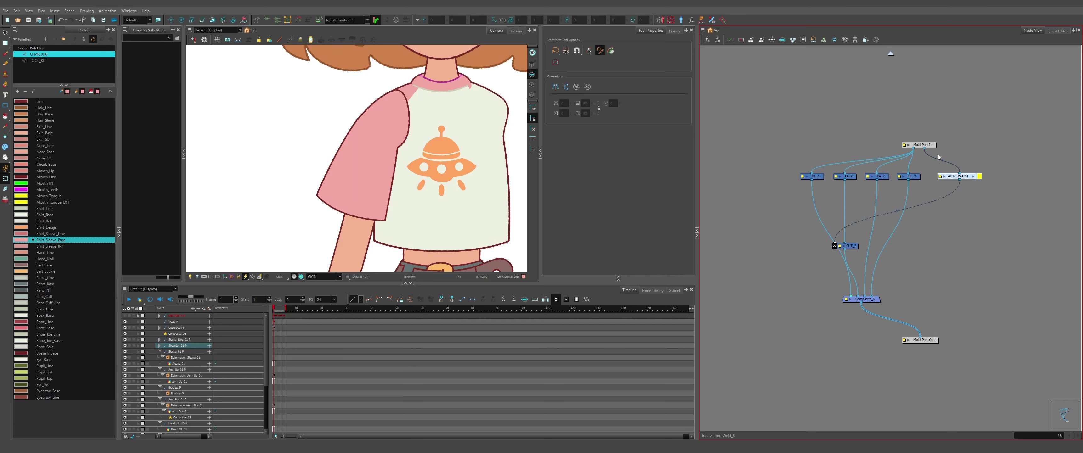
{"action": "left_click", "coordinate": [890, 53]}
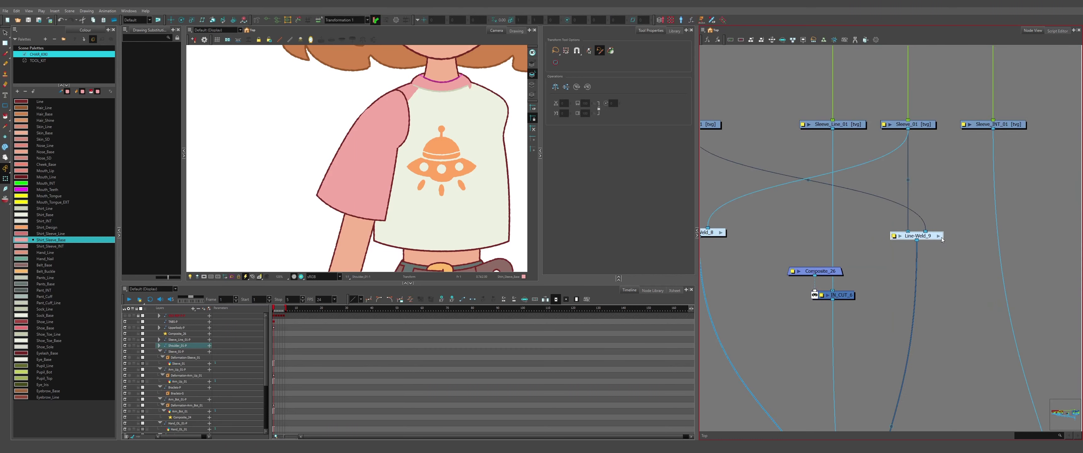
{"action": "left_click", "coordinate": [936, 206]}
{"action": "left_click", "coordinate": [890, 54]}
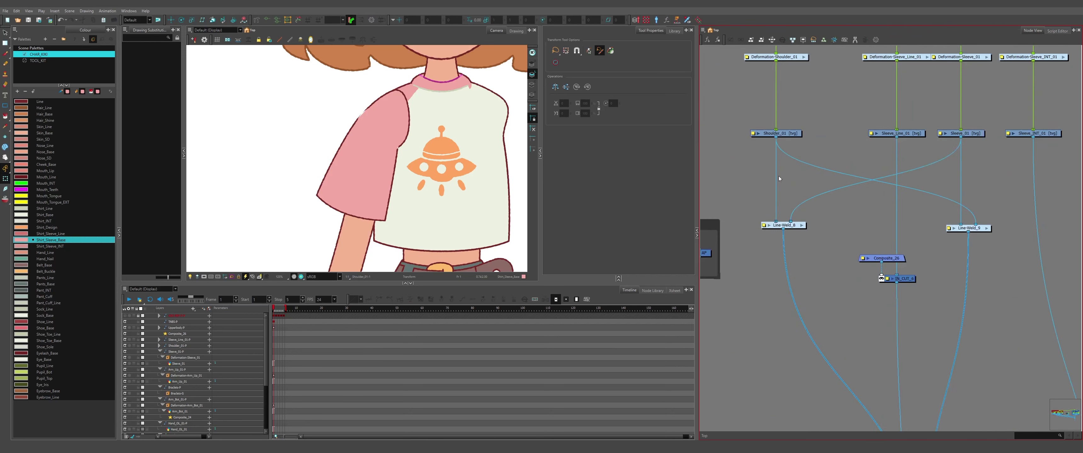
- Insert an AUTO-PATCH node between the shoulder drawing and Line-Weld_9, and another between the sleeve drawing and Line-Weld_8
{"action": "key", "text": "ctrl+v"}
{"action": "scroll", "coordinate": [832, 185], "scroll_direction": "up", "scroll_amount": 2}
{"action": "left_click_drag", "start_coordinate": [832, 187], "coordinate": [828, 162]}
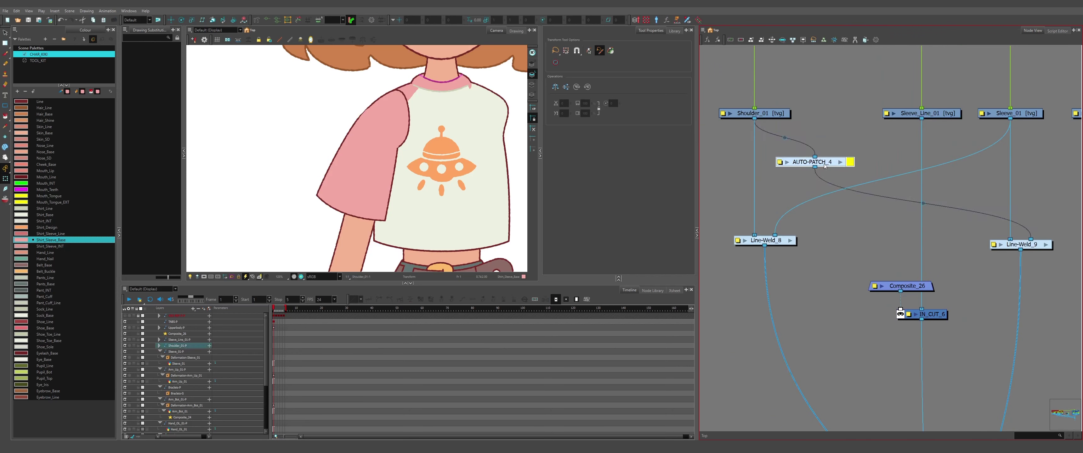
{"action": "key", "text": "ctrl+v"}
{"action": "left_click_drag", "start_coordinate": [953, 180], "coordinate": [978, 168]}
{"action": "left_click_drag", "start_coordinate": [820, 145], "coordinate": [816, 145]}
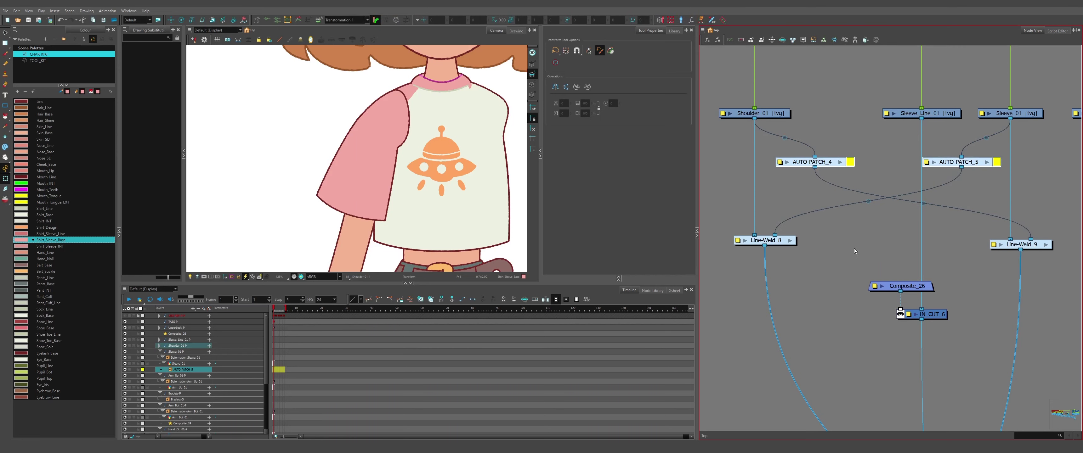
- Connect both auto-patch nodes to the composite above the IN_CUT node and check where the sleeve line meets the sleeve outline
{"action": "left_click", "coordinate": [916, 289], "text": "alt"}
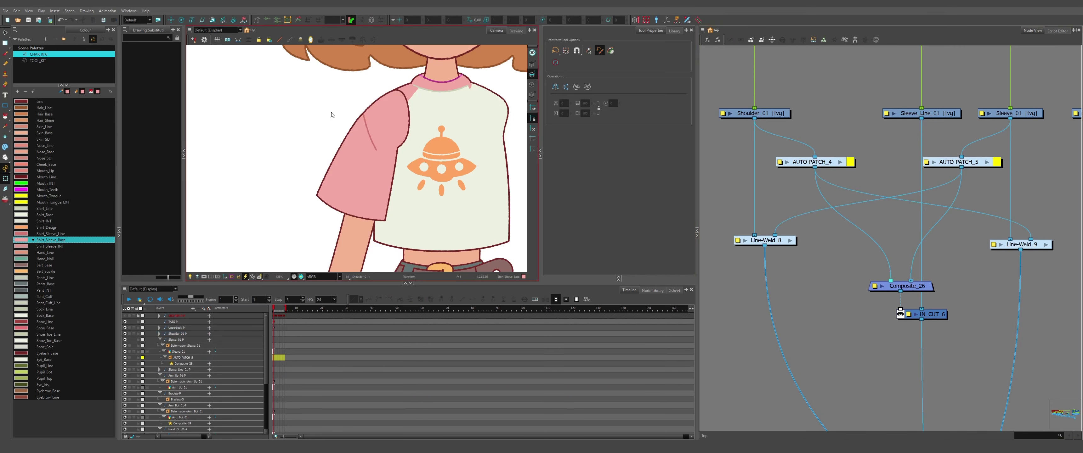
{"action": "scroll", "coordinate": [355, 111], "scroll_direction": "up", "scroll_amount": 5}
{"action": "left_click", "coordinate": [422, 201]}
{"action": "left_click_drag", "start_coordinate": [424, 202], "coordinate": [404, 91]}
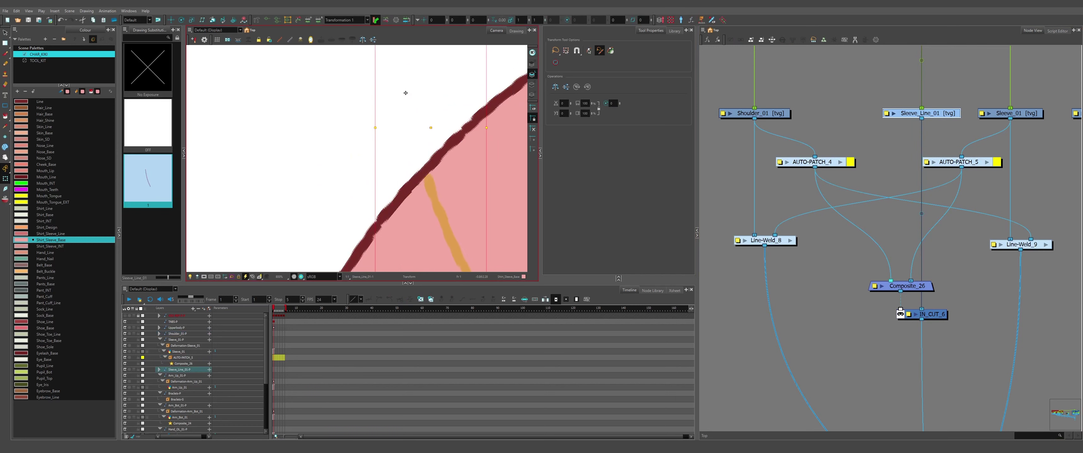
{"action": "scroll", "coordinate": [358, 115], "scroll_direction": "down", "scroll_amount": 3}
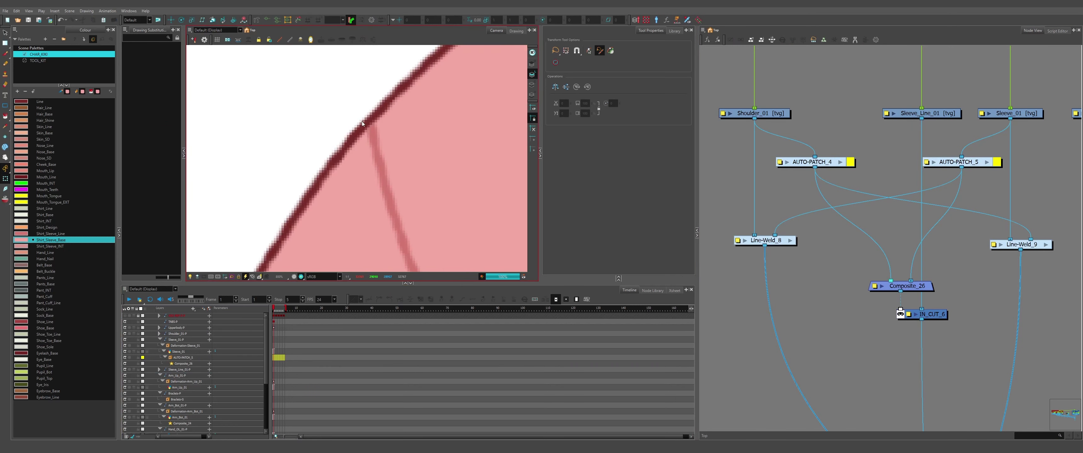
{"action": "scroll", "coordinate": [362, 121], "scroll_direction": "up", "scroll_amount": 2}
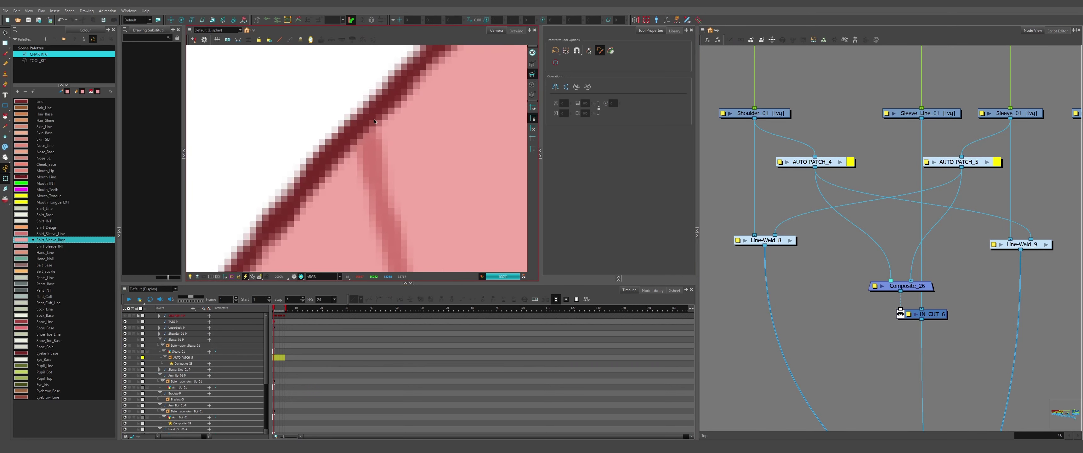
{"action": "scroll", "coordinate": [323, 182], "scroll_direction": "down", "scroll_amount": 6}
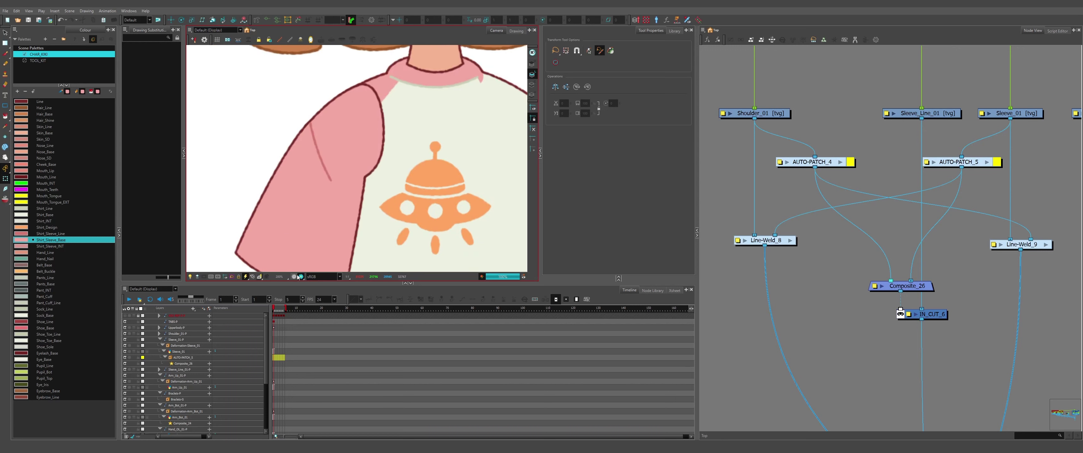
{"action": "left_click", "coordinate": [299, 277]}
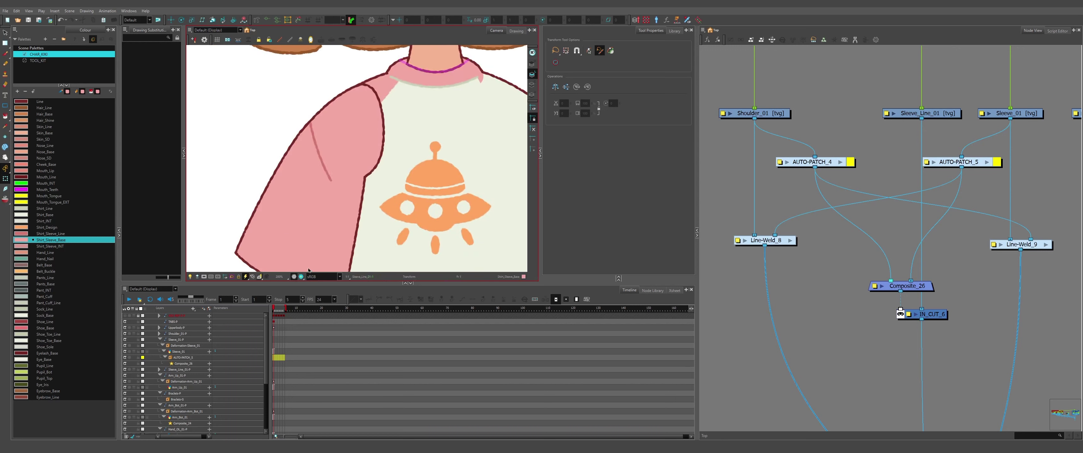
{"action": "scroll", "coordinate": [357, 142], "scroll_direction": "up", "scroll_amount": 2}
{"action": "scroll", "coordinate": [357, 141], "scroll_direction": "down", "scroll_amount": 4}
{"action": "scroll", "coordinate": [346, 136], "scroll_direction": "up", "scroll_amount": 1}
{"action": "scroll", "coordinate": [816, 211], "scroll_direction": "down", "scroll_amount": 1}
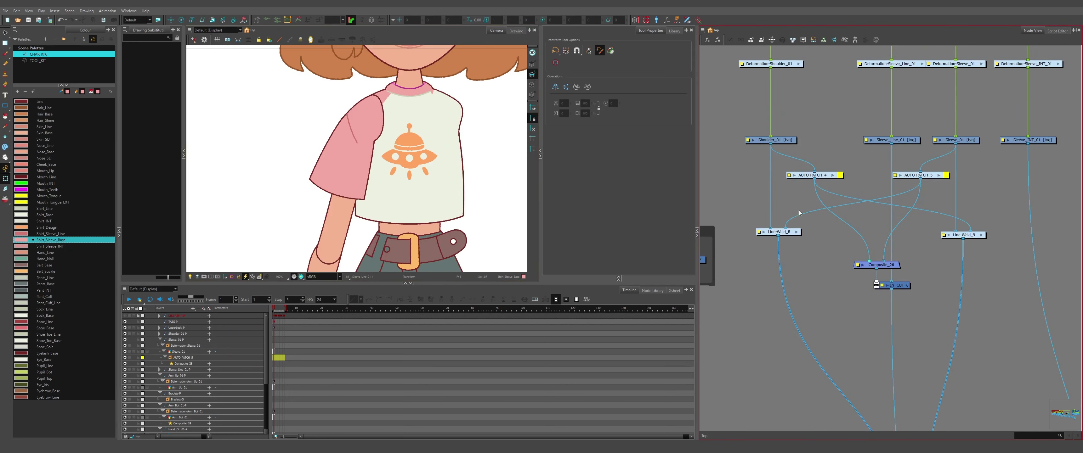
- Move the shoulder and sleeve auto-patch, line-weld, composite and IN_CUT nodes further down below their drawings
{"action": "scroll", "coordinate": [327, 127], "scroll_direction": "down", "scroll_amount": 2}
{"action": "scroll", "coordinate": [789, 229], "scroll_direction": "down", "scroll_amount": 3}
{"action": "left_click_drag", "start_coordinate": [766, 266], "coordinate": [896, 227]}
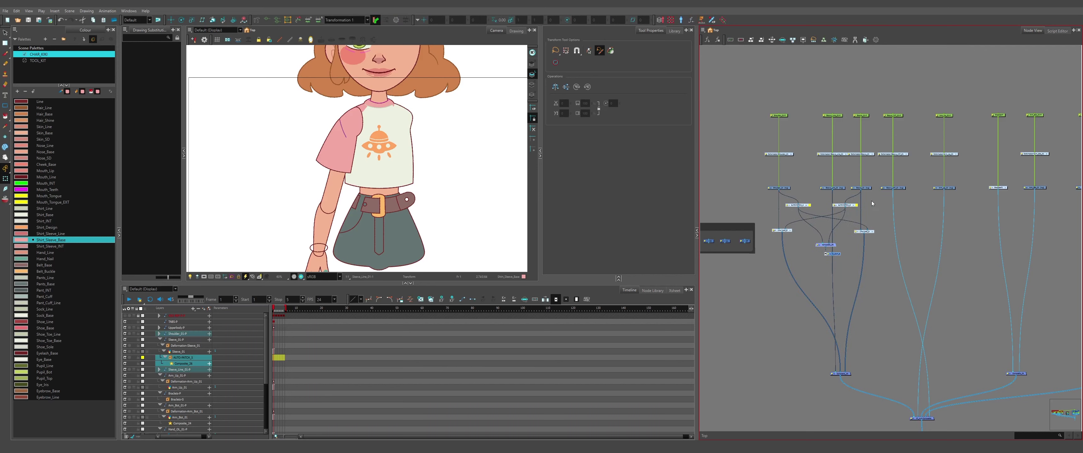
{"action": "left_click", "coordinate": [818, 299]}
{"action": "left_click_drag", "start_coordinate": [826, 257], "coordinate": [827, 275]}
{"action": "left_click_drag", "start_coordinate": [778, 230], "coordinate": [841, 212]}
{"action": "left_click", "coordinate": [881, 235]}
{"action": "mouse_move", "coordinate": [896, 233]}
{"action": "left_mouse_down"}
{"action": "mouse_move", "coordinate": [872, 225]}
{"action": "mouse_move", "coordinate": [845, 158]}
{"action": "left_mouse_up"}
- Copy the Line-Weld_5 node from the Tool-Kit backdrop
{"action": "scroll", "coordinate": [877, 201], "scroll_direction": "up", "scroll_amount": 2}
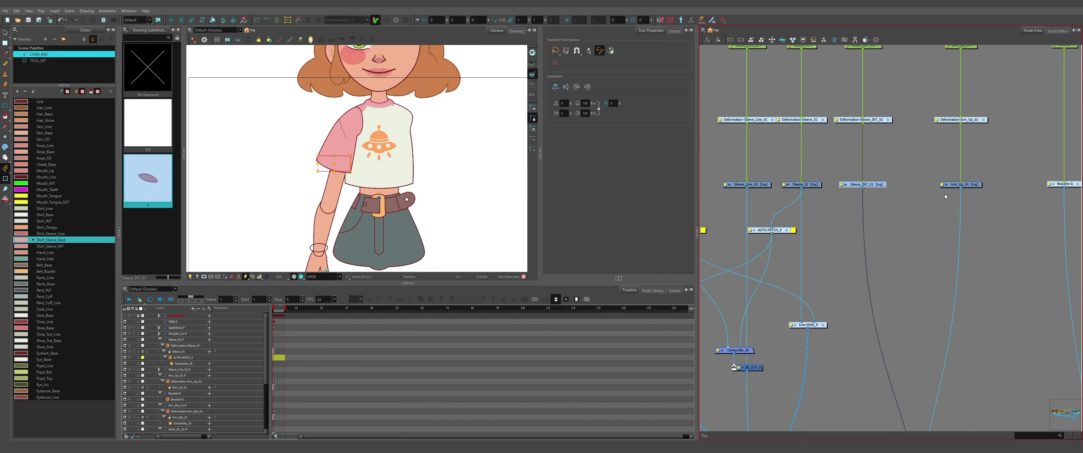
{"action": "left_click_drag", "start_coordinate": [796, 202], "coordinate": [698, 190]}
{"action": "left_click", "coordinate": [862, 173]}
{"action": "left_click_drag", "start_coordinate": [862, 173], "coordinate": [997, 174]}
{"action": "scroll", "coordinate": [997, 175], "scroll_direction": "down", "scroll_amount": 3}
{"action": "scroll", "coordinate": [830, 272], "scroll_direction": "up", "scroll_amount": 4}
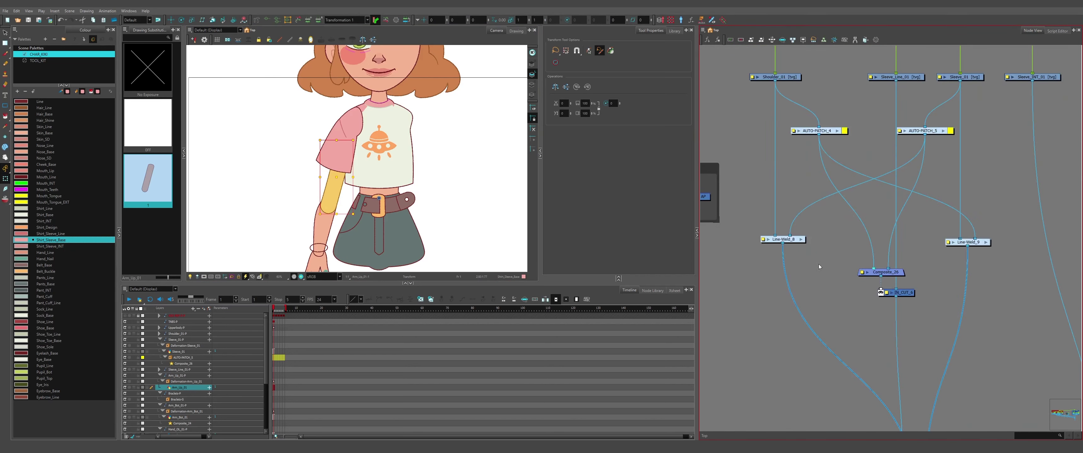
{"action": "left_click_drag", "start_coordinate": [717, 243], "coordinate": [870, 250]}
{"action": "scroll", "coordinate": [820, 249], "scroll_direction": "down", "scroll_amount": 2}
{"action": "left_click_drag", "start_coordinate": [720, 232], "coordinate": [811, 242]}
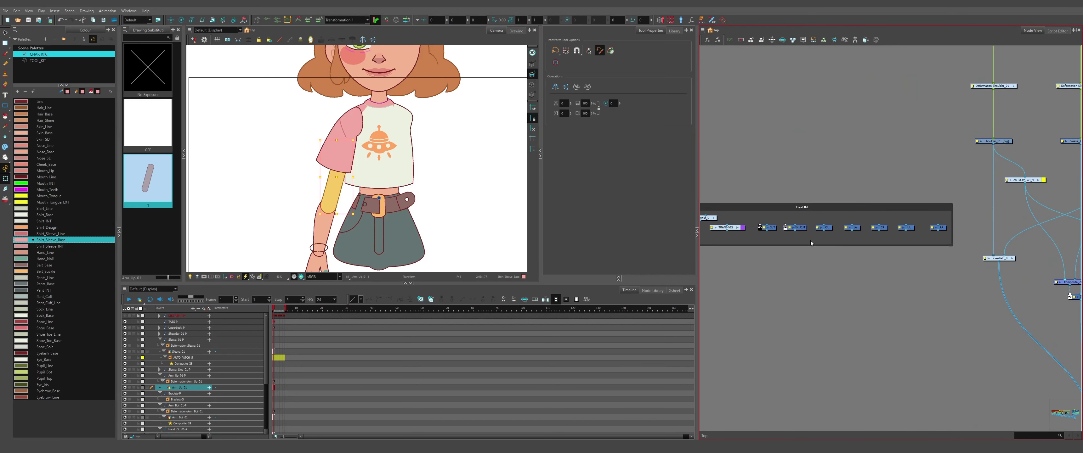
{"action": "scroll", "coordinate": [712, 224], "scroll_direction": "up", "scroll_amount": 5}
{"action": "left_click_drag", "start_coordinate": [712, 224], "coordinate": [822, 226]}
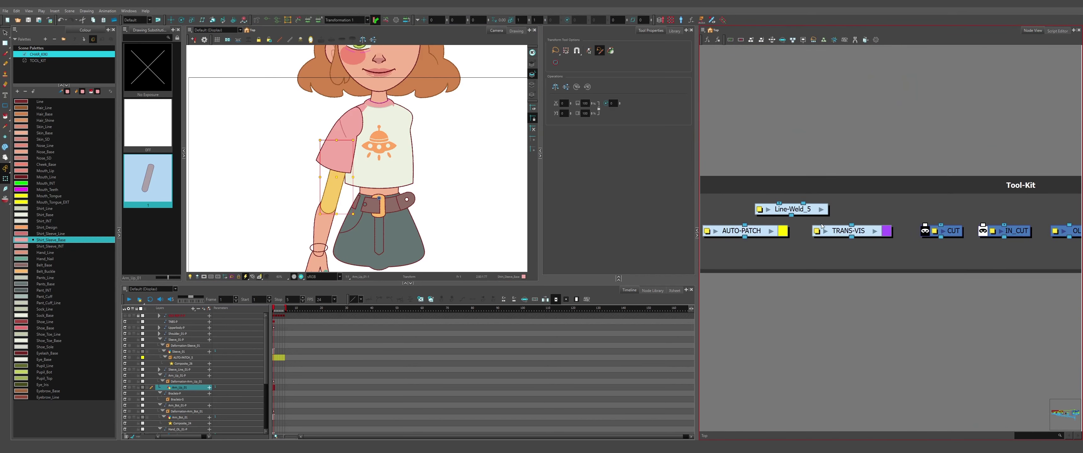
{"action": "left_click", "coordinate": [801, 213]}
{"action": "key", "text": "ctrl+c"}
- Paste one line-weld node into the cable below the Arm_Up drawing and another below the Arm_Bot drawing
{"action": "scroll", "coordinate": [801, 214], "scroll_direction": "down", "scroll_amount": 3}
{"action": "scroll", "coordinate": [778, 259], "scroll_direction": "up", "scroll_amount": 3}
{"action": "key", "text": "ctrl+v"}
{"action": "left_click_drag", "start_coordinate": [1020, 212], "coordinate": [832, 260]}
{"action": "scroll", "coordinate": [838, 259], "scroll_direction": "down", "scroll_amount": 2}
{"action": "left_click_drag", "start_coordinate": [969, 250], "coordinate": [900, 252]}
{"action": "left_click", "coordinate": [866, 249]}
{"action": "key", "text": "ctrl+v"}
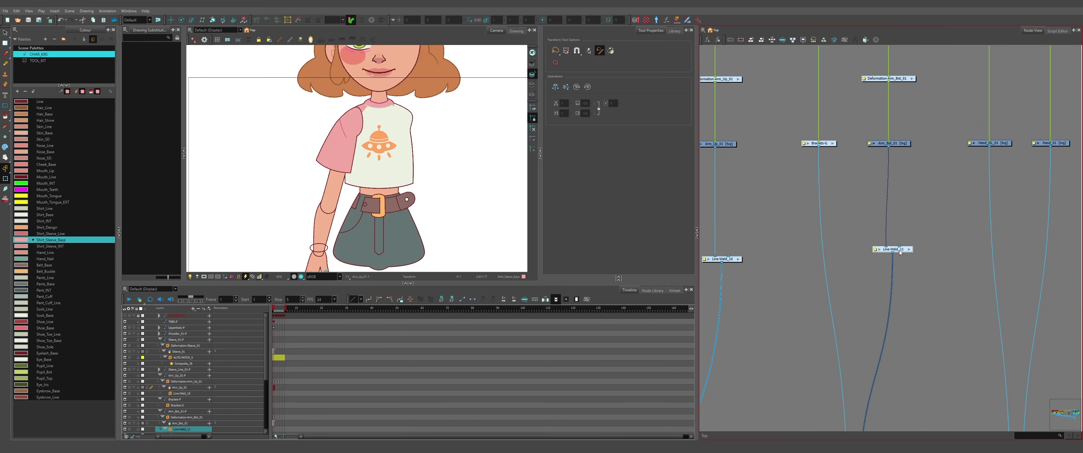
- Cross-connect the Arm_Up and Arm_Bot drawings to each other's line-weld nodes, restore Arm_Bot's own weld cable, and inspect the elbow joint
{"action": "scroll", "coordinate": [947, 254], "scroll_direction": "down", "scroll_amount": 4}
{"action": "scroll", "coordinate": [960, 234], "scroll_direction": "up", "scroll_amount": 4}
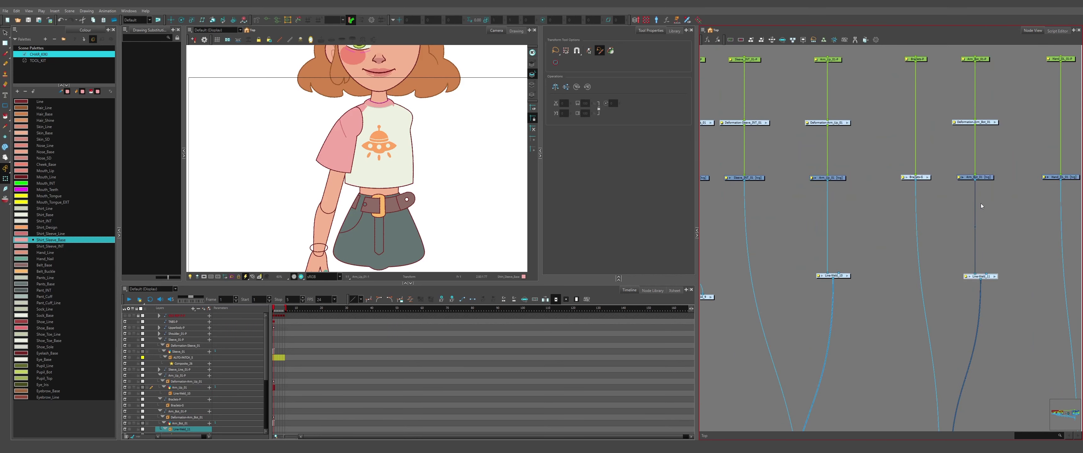
{"action": "left_click_drag", "start_coordinate": [975, 184], "coordinate": [833, 274]}
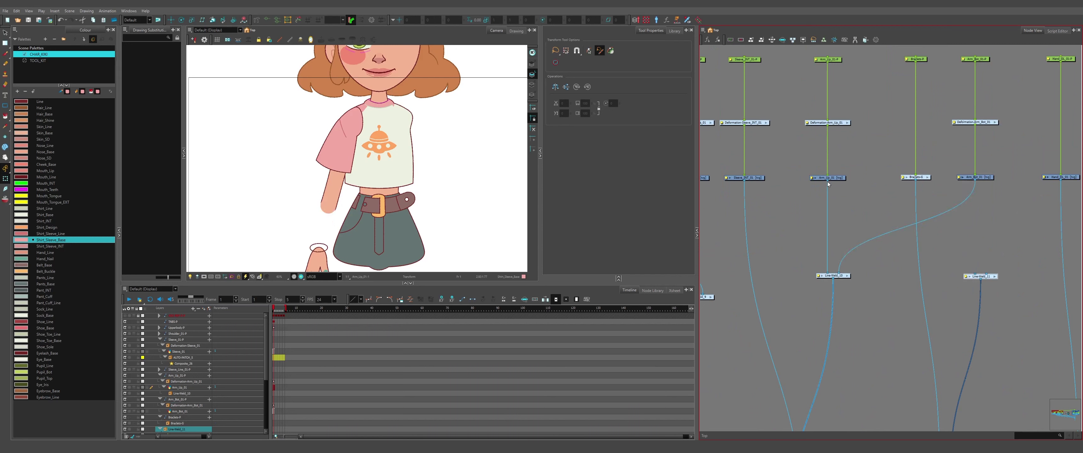
{"action": "left_click_drag", "start_coordinate": [827, 184], "coordinate": [986, 274]}
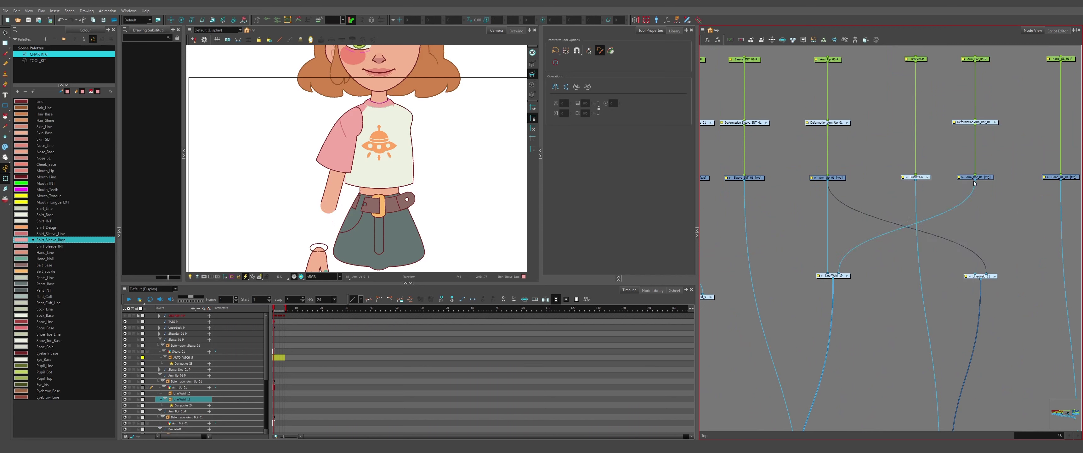
{"action": "left_click_drag", "start_coordinate": [974, 184], "coordinate": [986, 277]}
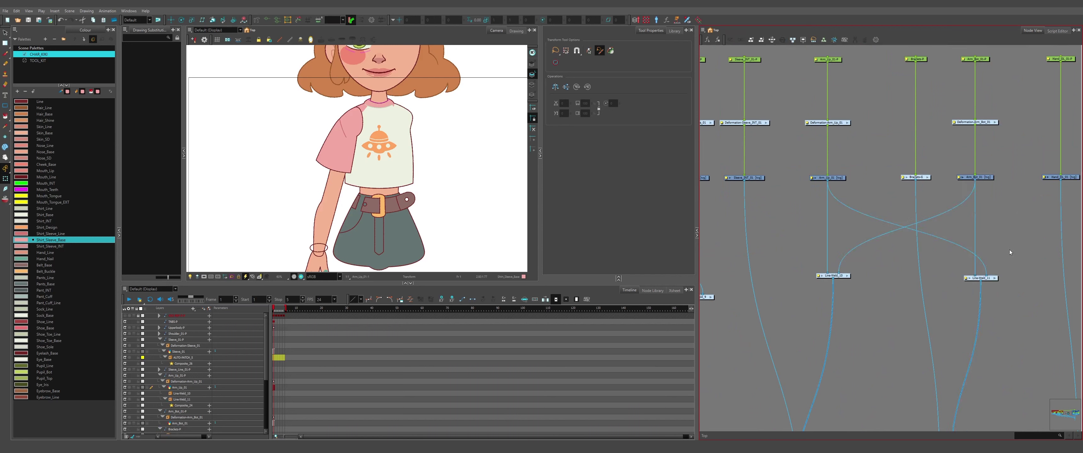
{"action": "left_click", "coordinate": [292, 235]}
{"action": "scroll", "coordinate": [299, 231], "scroll_direction": "up", "scroll_amount": 5}
{"action": "left_click", "coordinate": [380, 221]}
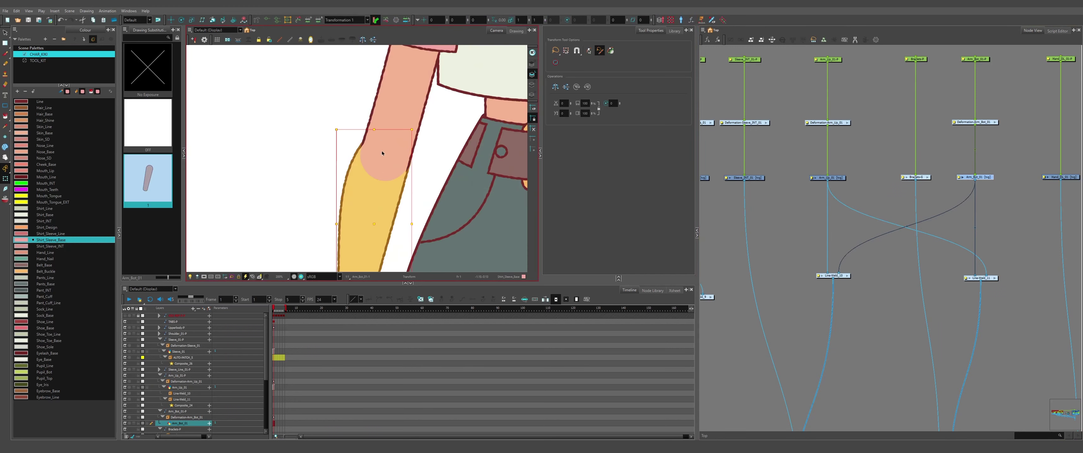
{"action": "scroll", "coordinate": [382, 168], "scroll_direction": "up", "scroll_amount": 2}
{"action": "scroll", "coordinate": [307, 163], "scroll_direction": "down", "scroll_amount": 6}
- Copy the lower arm's line-weld node and insert the copy below the Hand_01 drawing
{"action": "left_click", "coordinate": [966, 254]}
{"action": "scroll", "coordinate": [971, 255], "scroll_direction": "down", "scroll_amount": 1}
{"action": "left_click_drag", "start_coordinate": [973, 255], "coordinate": [823, 259]}
{"action": "scroll", "coordinate": [823, 259], "scroll_direction": "up", "scroll_amount": 3}
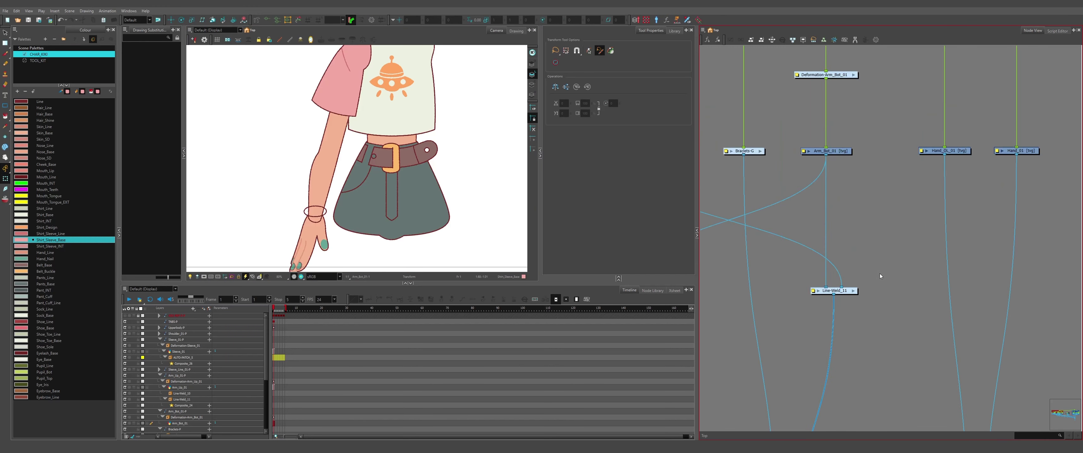
{"action": "left_click_drag", "start_coordinate": [880, 274], "coordinate": [803, 312]}
{"action": "key", "text": "ctrl+c"}
{"action": "key", "text": "ctrl+v"}
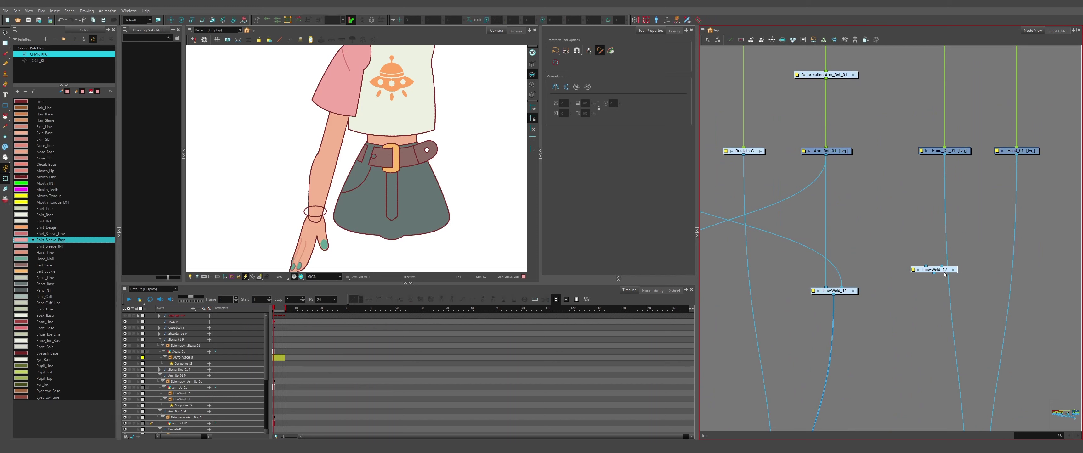
{"action": "left_click_drag", "start_coordinate": [945, 274], "coordinate": [968, 280]}
- Take the OL node out of the Line-Weld_12 group and insert it in the cable below the Hand_OL_01 drawing
{"action": "left_click", "coordinate": [974, 277]}
{"action": "scroll", "coordinate": [799, 159], "scroll_direction": "up", "scroll_amount": 2}
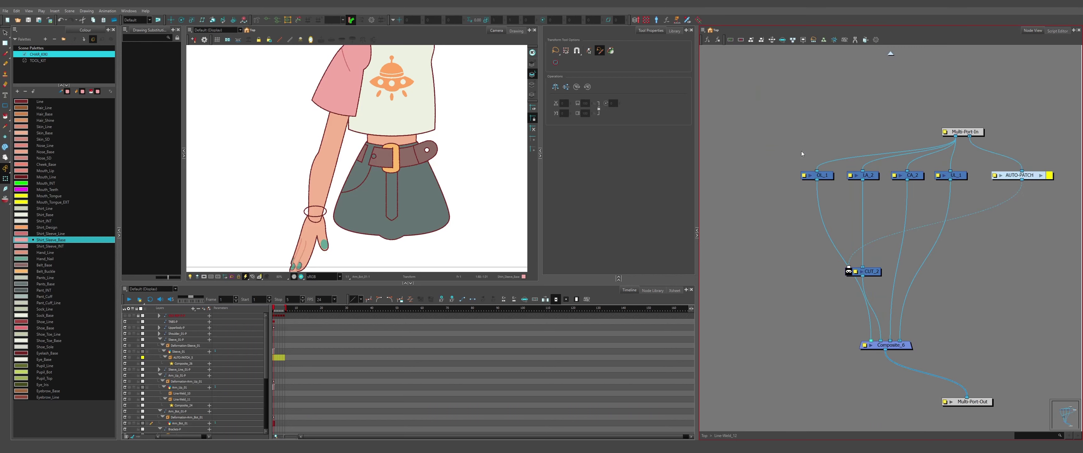
{"action": "left_click", "coordinate": [814, 175]}
{"action": "key", "text": "Delete"}
{"action": "left_click_drag", "start_coordinate": [869, 341], "coordinate": [869, 341]}
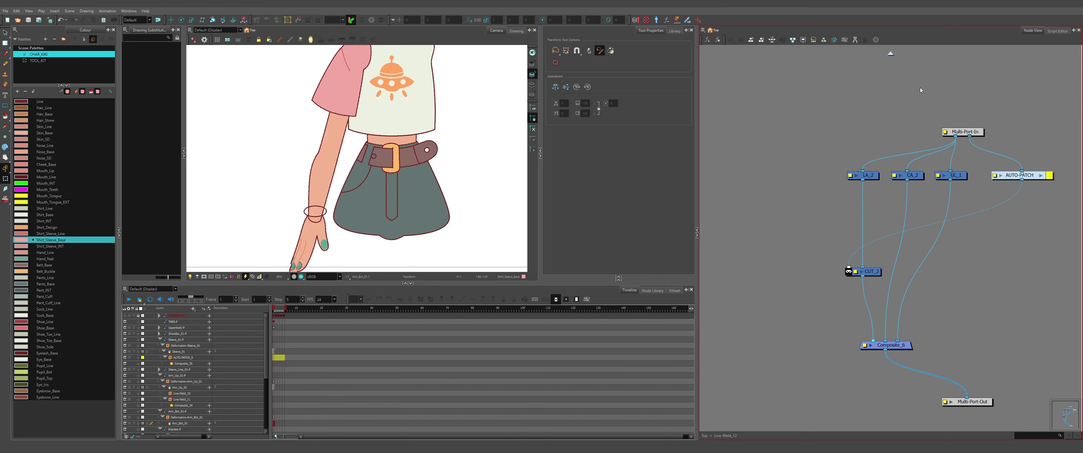
{"action": "left_click", "coordinate": [891, 54]}
{"action": "scroll", "coordinate": [831, 236], "scroll_direction": "up", "scroll_amount": 6}
{"action": "scroll", "coordinate": [842, 258], "scroll_direction": "down", "scroll_amount": 1}
{"action": "left_click", "coordinate": [842, 258]}
{"action": "scroll", "coordinate": [842, 258], "scroll_direction": "down", "scroll_amount": 2}
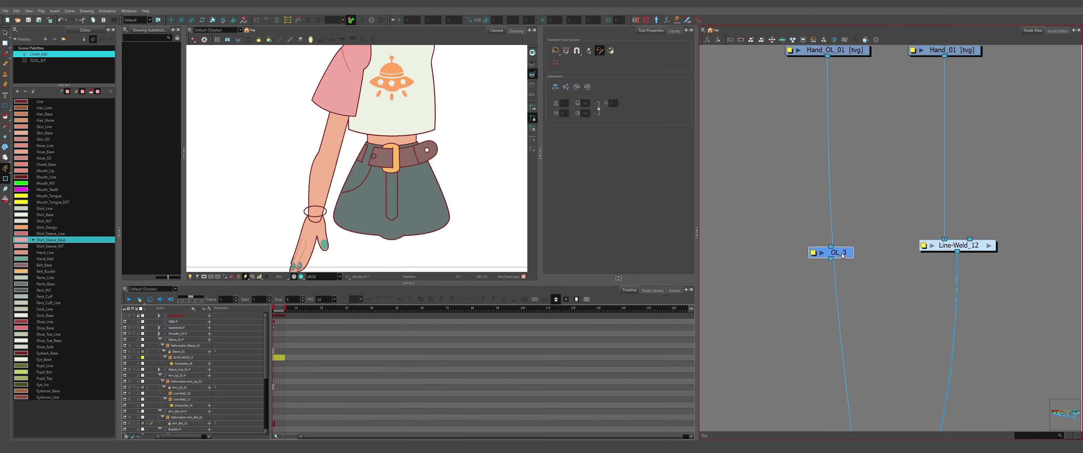
{"action": "scroll", "coordinate": [842, 247], "scroll_direction": "down", "scroll_amount": 2}
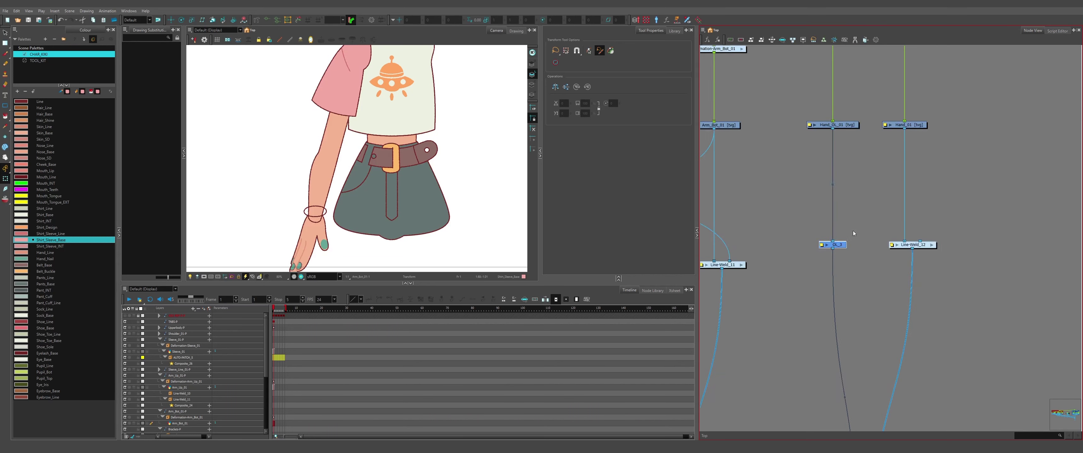
- Take the AUTO-PATCH node out of the Line-Weld_10 group and place it between the Arm_Bot drawing and Line-Weld_10
{"action": "left_click_drag", "start_coordinate": [856, 162], "coordinate": [887, 224]}
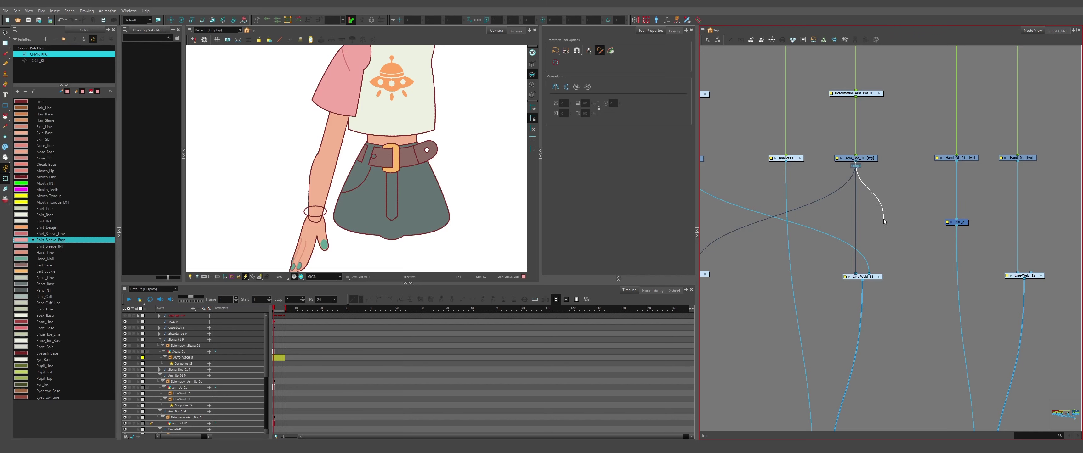
{"action": "scroll", "coordinate": [932, 239], "scroll_direction": "down", "scroll_amount": 4}
{"action": "scroll", "coordinate": [806, 238], "scroll_direction": "up", "scroll_amount": 4}
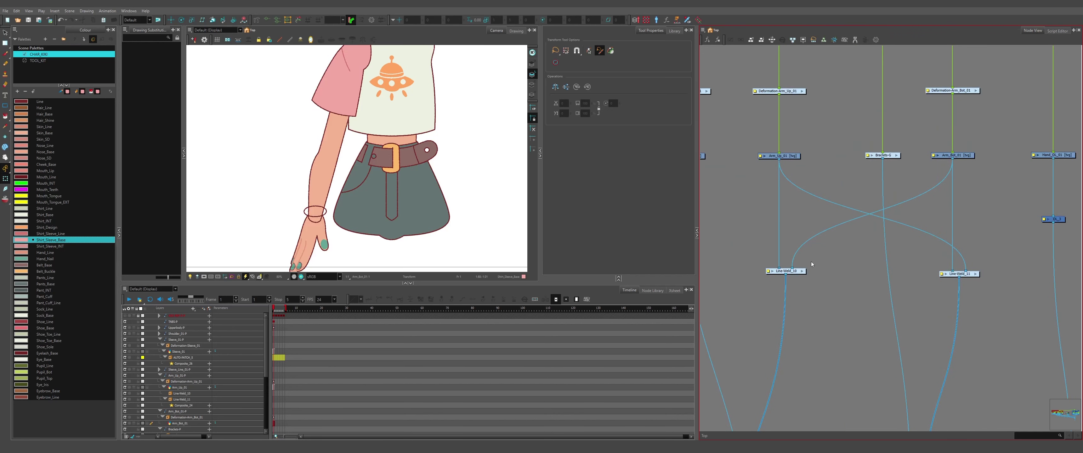
{"action": "left_click", "coordinate": [800, 271]}
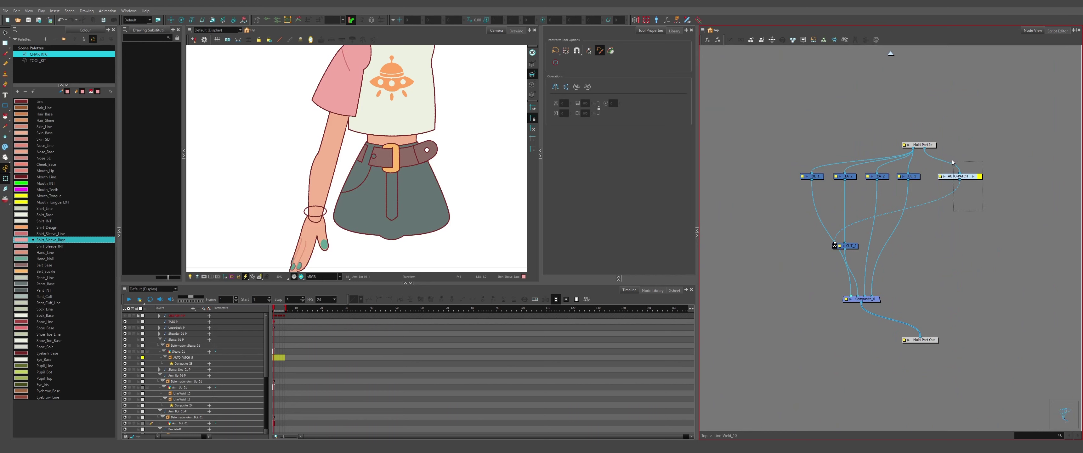
{"action": "key", "text": "Delete"}
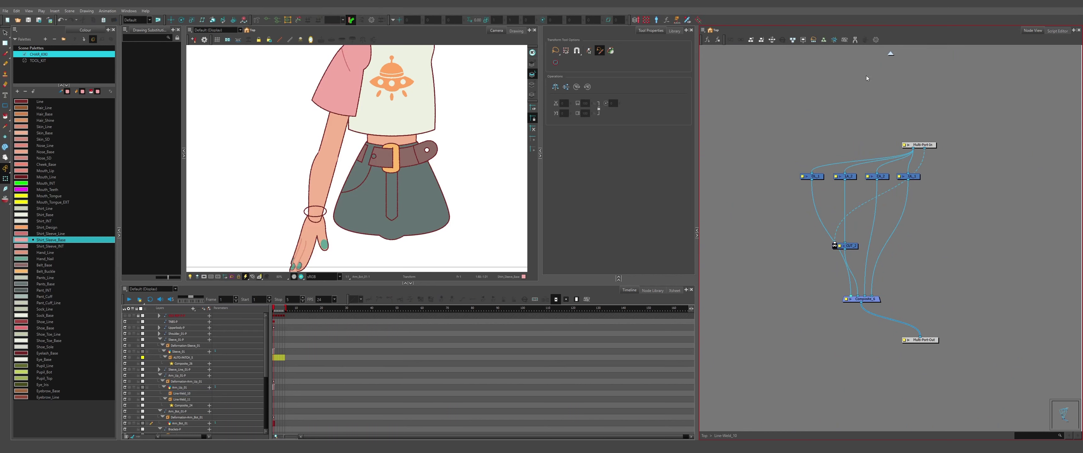
{"action": "left_click", "coordinate": [890, 54]}
{"action": "key", "text": "ctrl+v"}
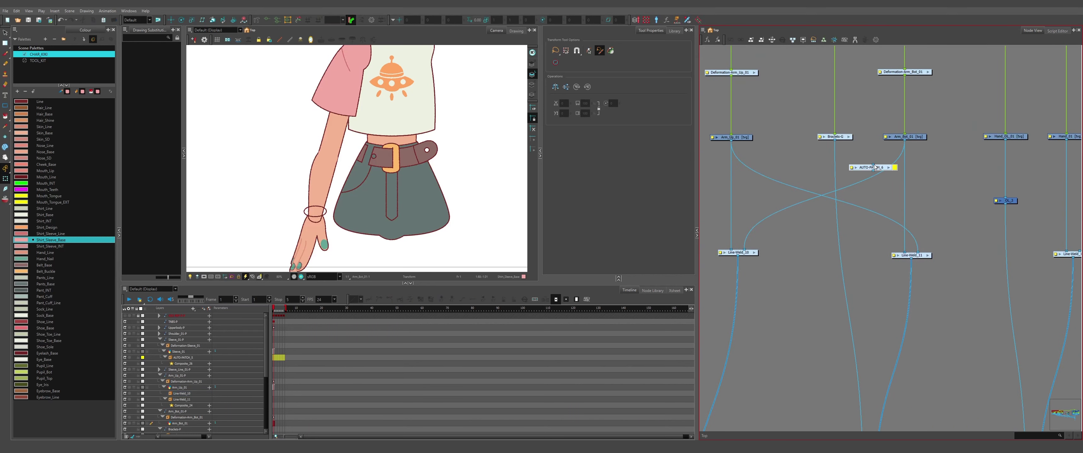
- Connect the lower arm's auto-patch node to Line-Weld_12 and look at the AUTO-PATCH node inside that group
{"action": "left_click_drag", "start_coordinate": [881, 168], "coordinate": [909, 261]}
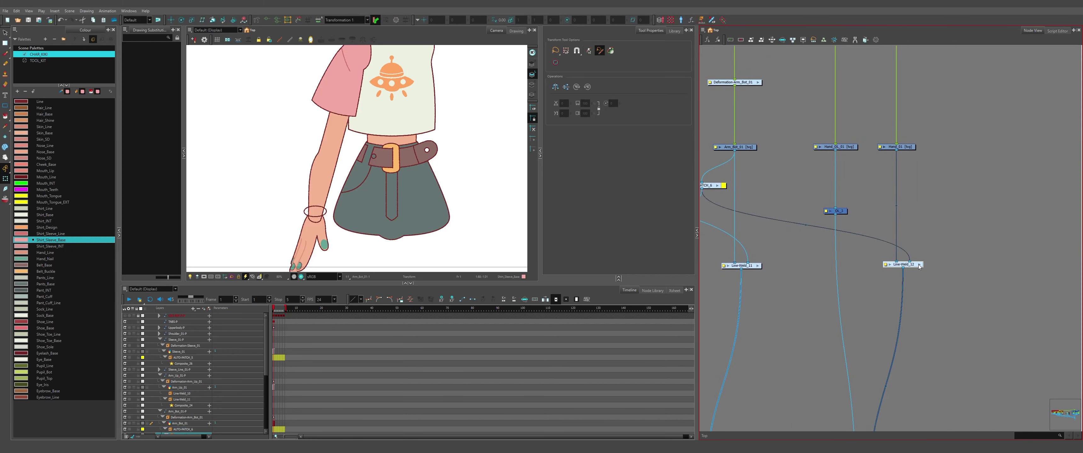
{"action": "left_click", "coordinate": [921, 265]}
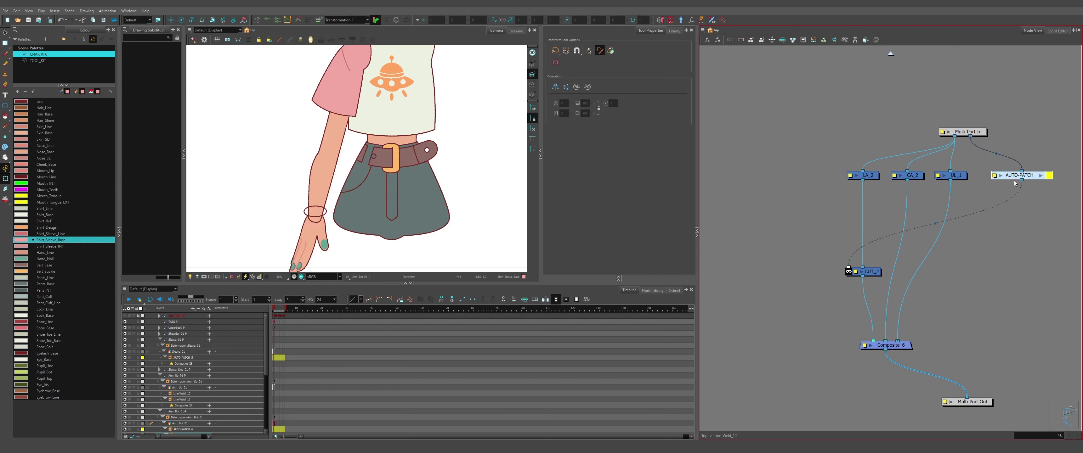
{"action": "left_click", "coordinate": [890, 53]}
- Paste another auto-patch node between the Arm_Bot and Hand_OL_01 columns and connect the Hand_01 drawing to Line-Weld_11
{"action": "left_click", "coordinate": [806, 184]}
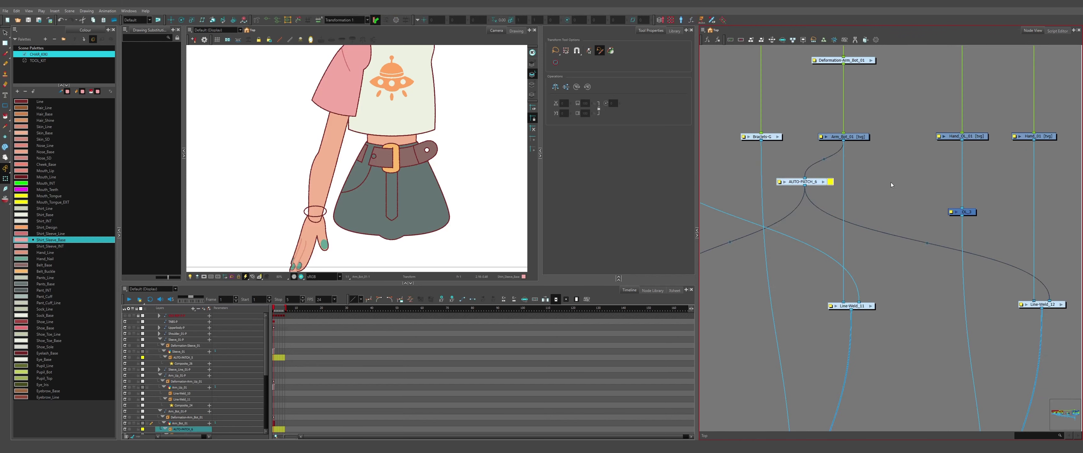
{"action": "key", "text": "ctrl+v"}
{"action": "key", "text": "ctrl+b"}
{"action": "left_click", "coordinate": [667, 303]}
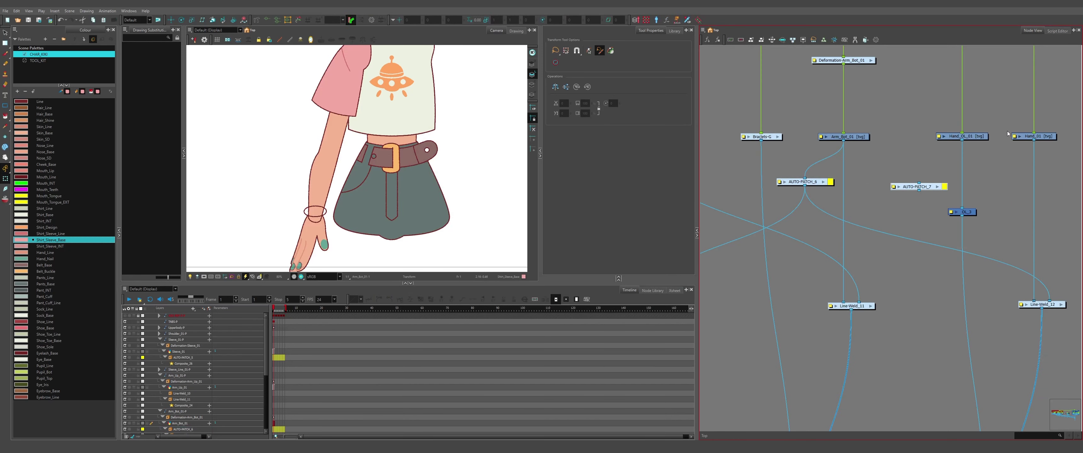
{"action": "left_click_drag", "start_coordinate": [1034, 140], "coordinate": [853, 299]}
- Inside the Line-Weld_11 group, insert a Composite node below AUTO-PATCH and connect a second cable from Multi-Port-In to it
{"action": "left_click", "coordinate": [870, 306]}
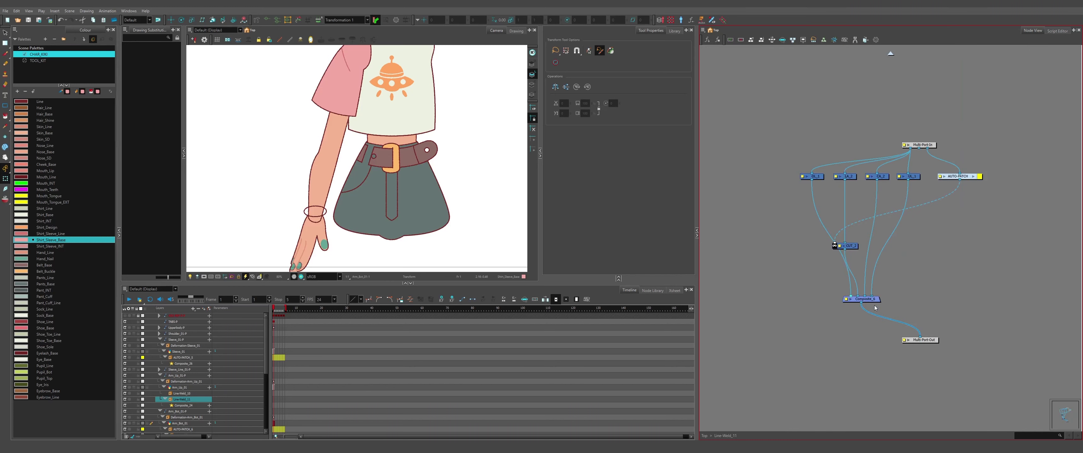
{"action": "scroll", "coordinate": [942, 185], "scroll_direction": "up", "scroll_amount": 1}
{"action": "left_click", "coordinate": [921, 208]}
{"action": "key", "text": "ctrl+v"}
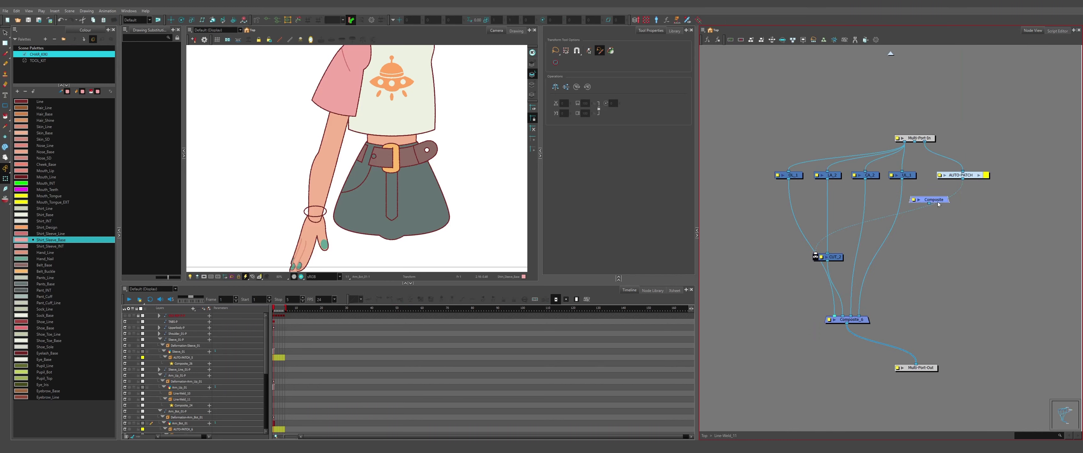
{"action": "left_click_drag", "start_coordinate": [940, 207], "coordinate": [948, 240]}
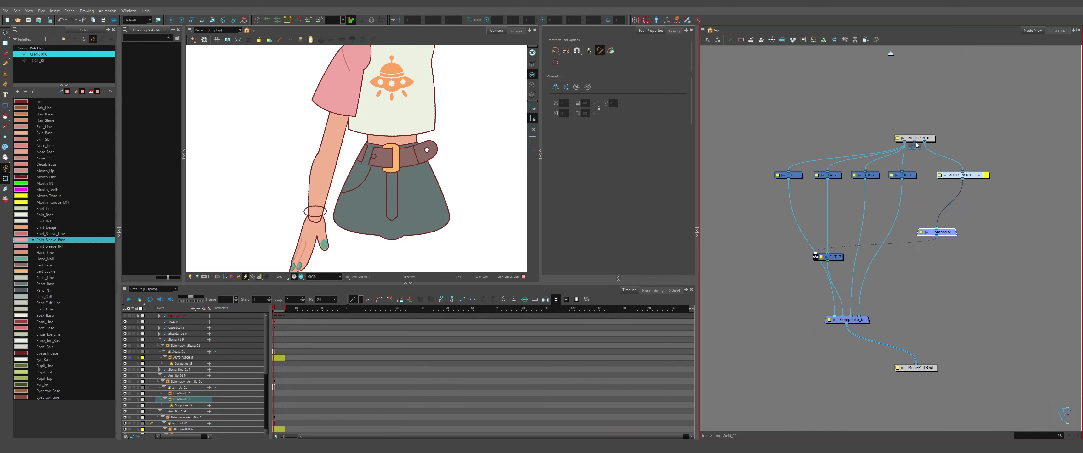
{"action": "left_click_drag", "start_coordinate": [917, 145], "coordinate": [931, 229]}
- Select the lower arm drawing for rotation and move its pivot from the belt to the elbow
{"action": "scroll", "coordinate": [352, 207], "scroll_direction": "up", "scroll_amount": 3}
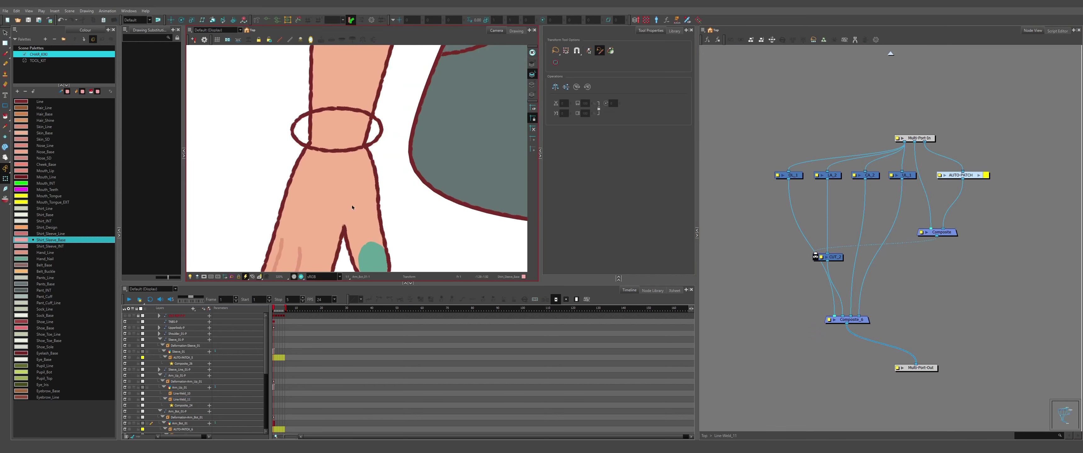
{"action": "scroll", "coordinate": [326, 181], "scroll_direction": "down", "scroll_amount": 4}
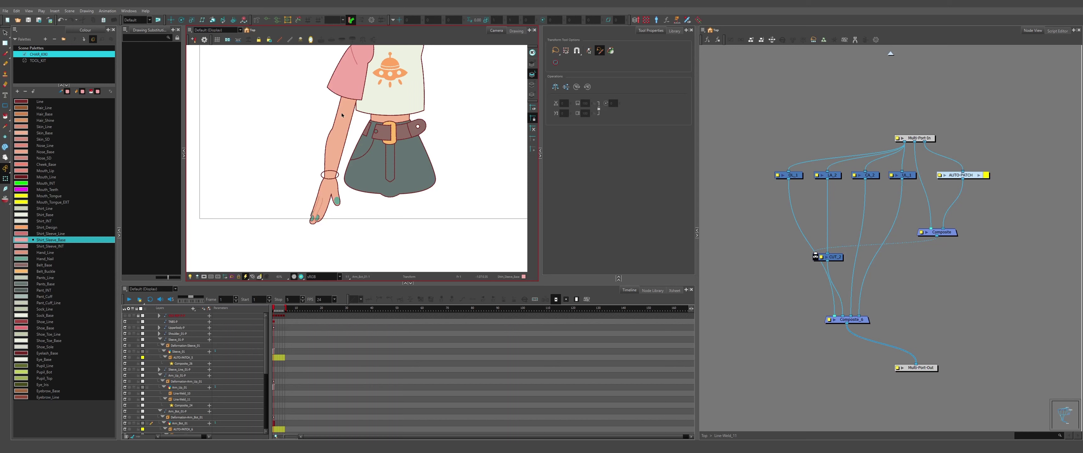
{"action": "scroll", "coordinate": [333, 188], "scroll_direction": "up", "scroll_amount": 1}
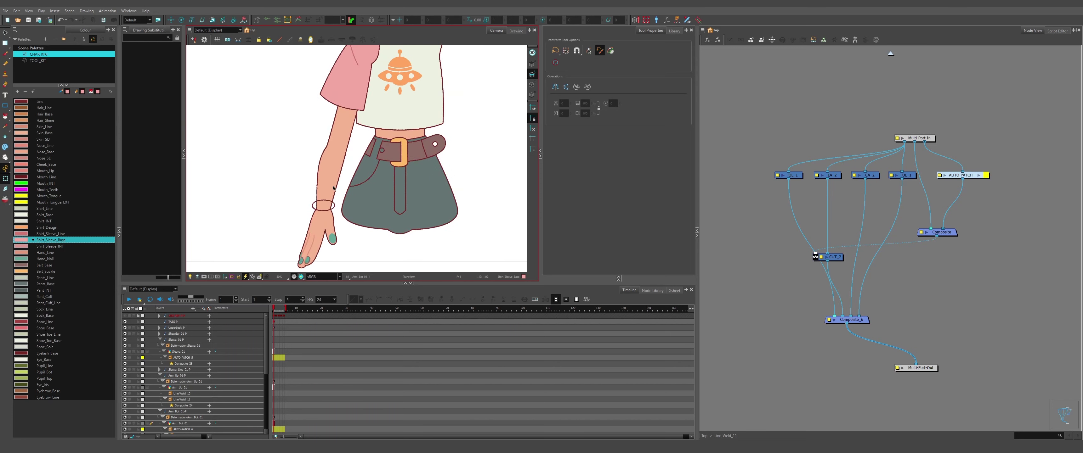
{"action": "scroll", "coordinate": [334, 189], "scroll_direction": "down", "scroll_amount": 2}
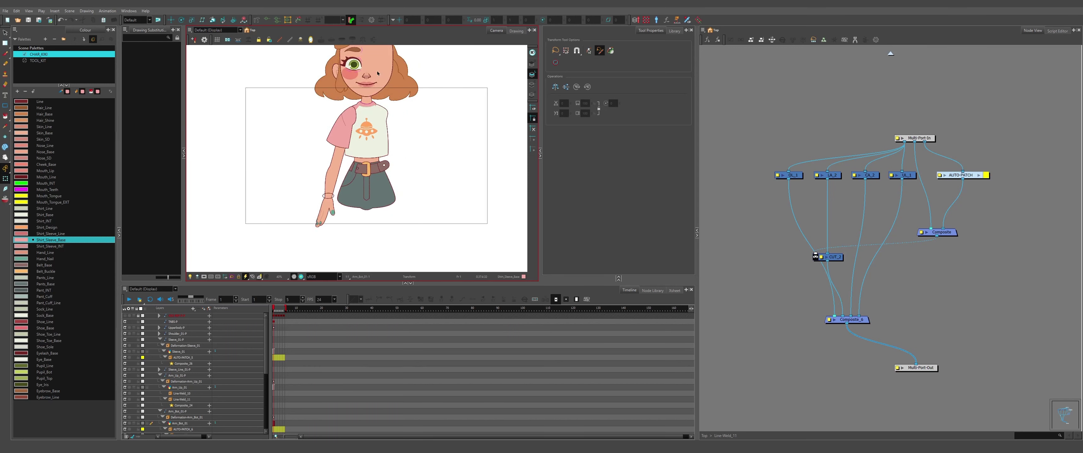
{"action": "scroll", "coordinate": [328, 169], "scroll_direction": "up", "scroll_amount": 6}
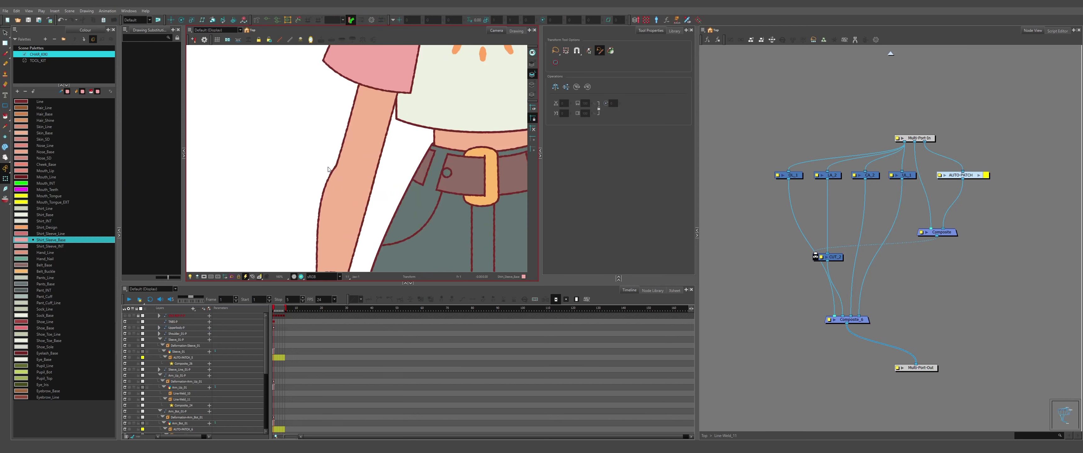
{"action": "left_click", "coordinate": [350, 203]}
{"action": "scroll", "coordinate": [349, 197], "scroll_direction": "down", "scroll_amount": 4}
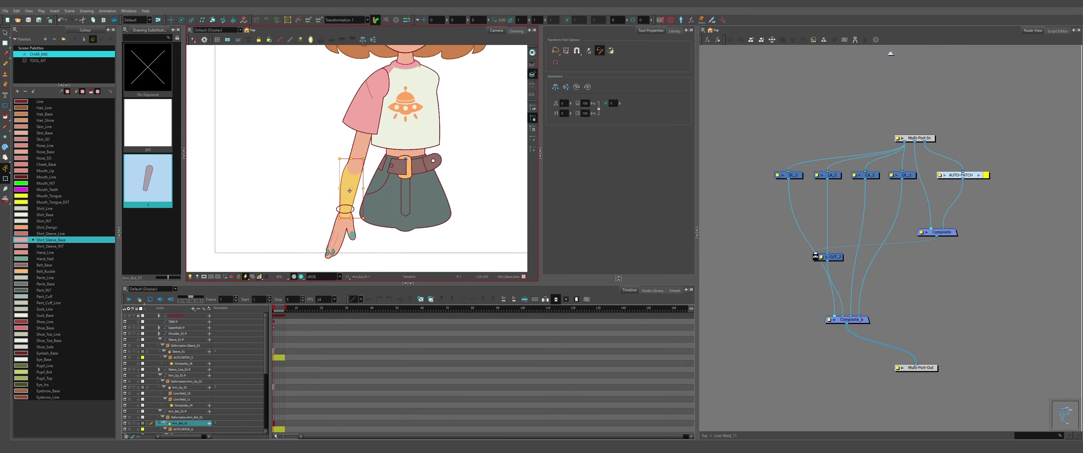
{"action": "scroll", "coordinate": [350, 191], "scroll_direction": "up", "scroll_amount": 2}
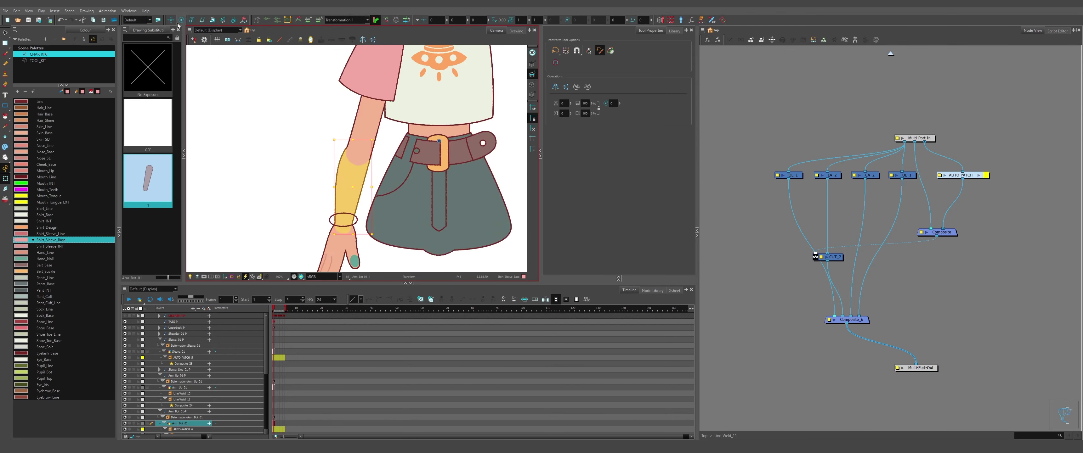
{"action": "left_click", "coordinate": [181, 20]}
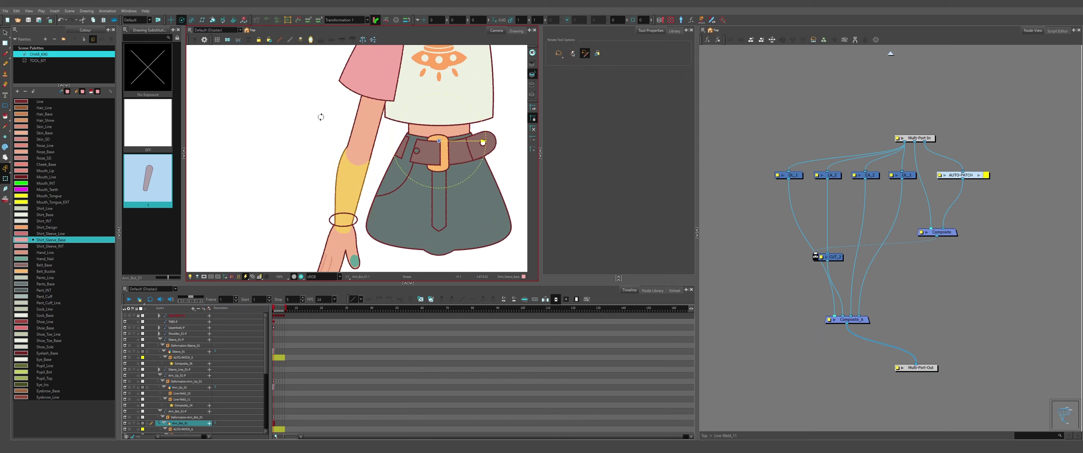
{"action": "scroll", "coordinate": [303, 118], "scroll_direction": "down", "scroll_amount": 5}
{"action": "scroll", "coordinate": [309, 120], "scroll_direction": "up", "scroll_amount": 6}
{"action": "scroll", "coordinate": [428, 150], "scroll_direction": "up", "scroll_amount": 2}
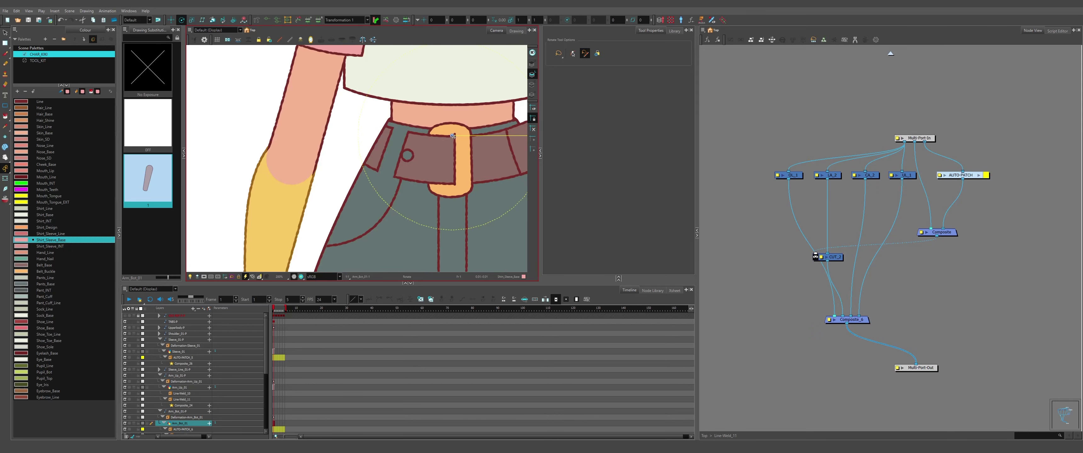
{"action": "left_click_drag", "start_coordinate": [452, 136], "coordinate": [291, 163]}
- Try rotating the lower arm upward about the elbow, and undo the rotation
{"action": "scroll", "coordinate": [336, 179], "scroll_direction": "down", "scroll_amount": 4}
{"action": "scroll", "coordinate": [336, 179], "scroll_direction": "up", "scroll_amount": 3}
{"action": "left_click_drag", "start_coordinate": [365, 190], "coordinate": [227, 101]}
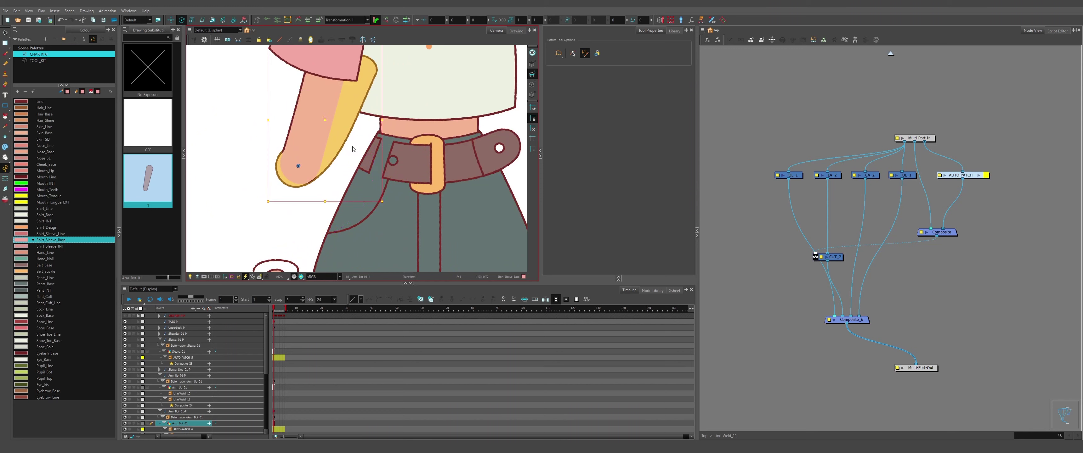
{"action": "key", "text": "ctrl+z"}
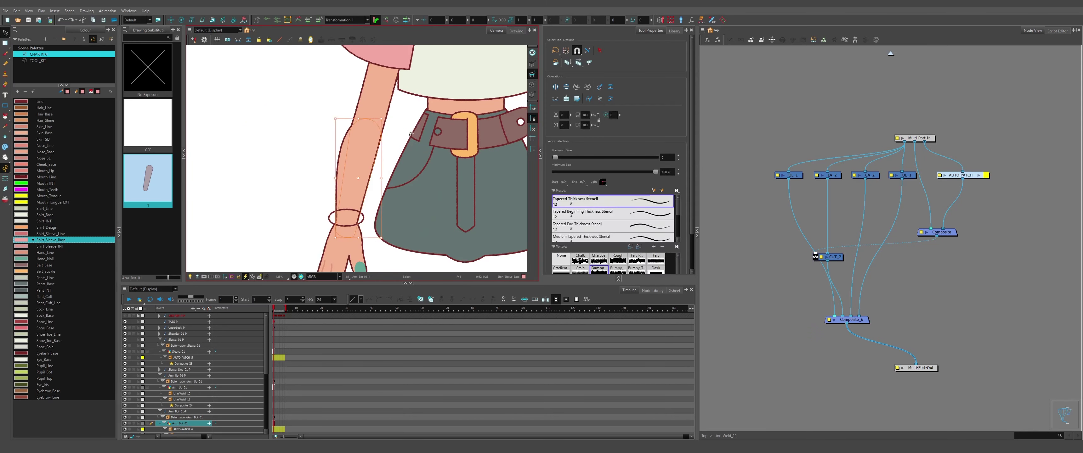
- Delete the contour points of the lower arm's outline that form the rounded cap at the wrist
{"action": "left_click", "coordinate": [532, 64]}
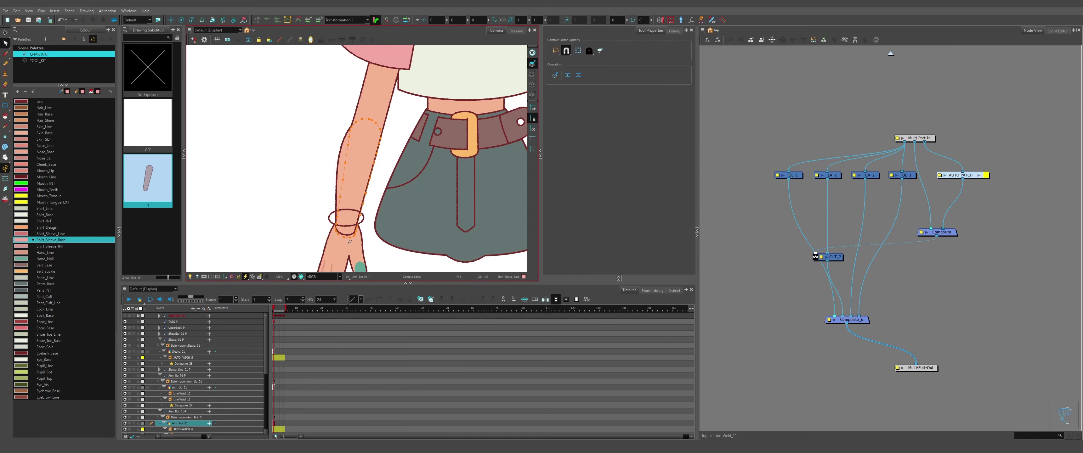
{"action": "scroll", "coordinate": [350, 242], "scroll_direction": "up", "scroll_amount": 5}
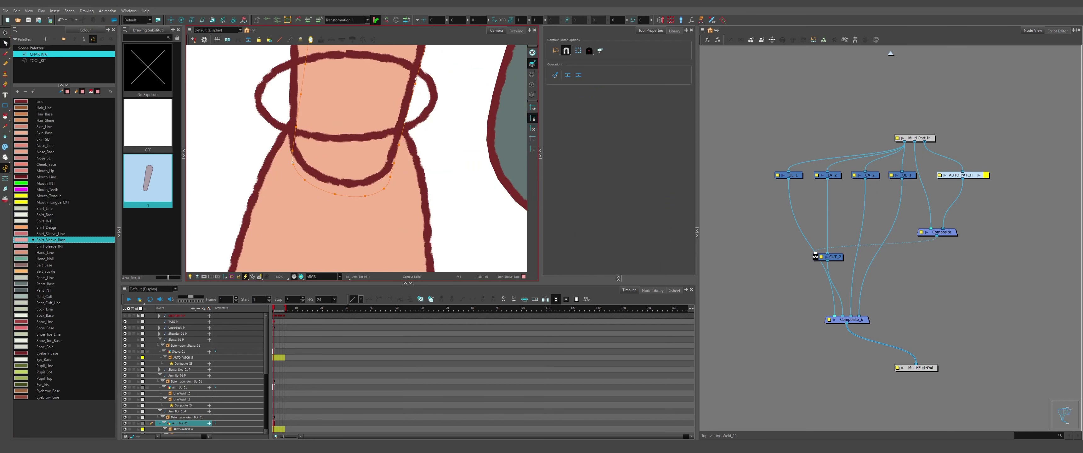
{"action": "left_click_drag", "start_coordinate": [292, 162], "coordinate": [302, 170]}
{"action": "key", "text": "Delete"}
{"action": "scroll", "coordinate": [330, 242], "scroll_direction": "down", "scroll_amount": 3}
{"action": "scroll", "coordinate": [307, 188], "scroll_direction": "up", "scroll_amount": 2}
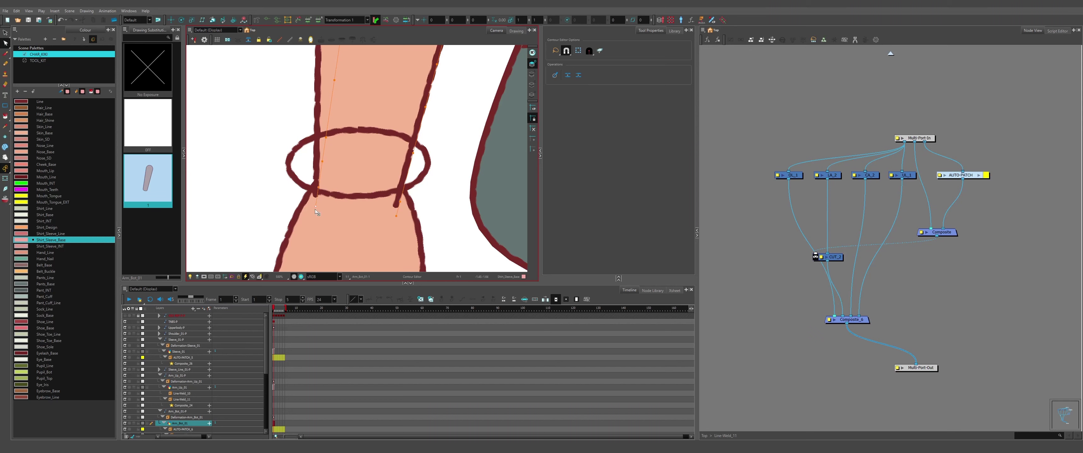
{"action": "key", "text": "Delete"}
{"action": "key", "text": "Delete"}
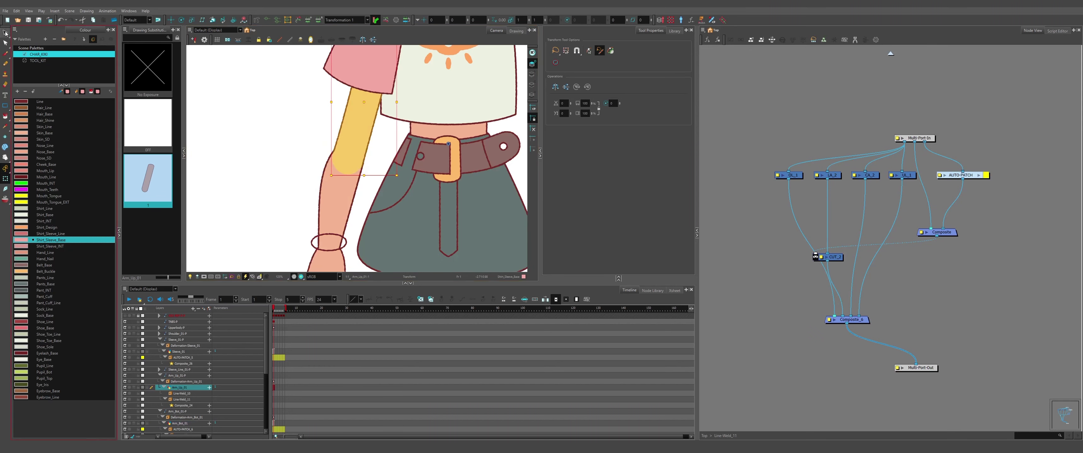
- Display the upper arm's line art and delete the contour points forming the rounded outline at its elbow end
{"action": "left_click", "coordinate": [6, 32]}
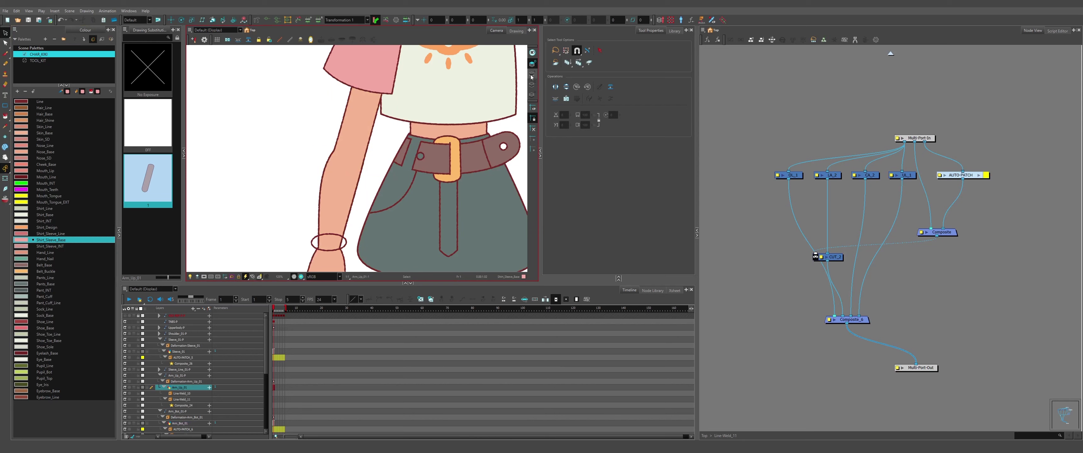
{"action": "left_click", "coordinate": [532, 74]}
{"action": "left_click_drag", "start_coordinate": [401, 127], "coordinate": [234, 150]}
{"action": "left_click_drag", "start_coordinate": [402, 107], "coordinate": [401, 140]}
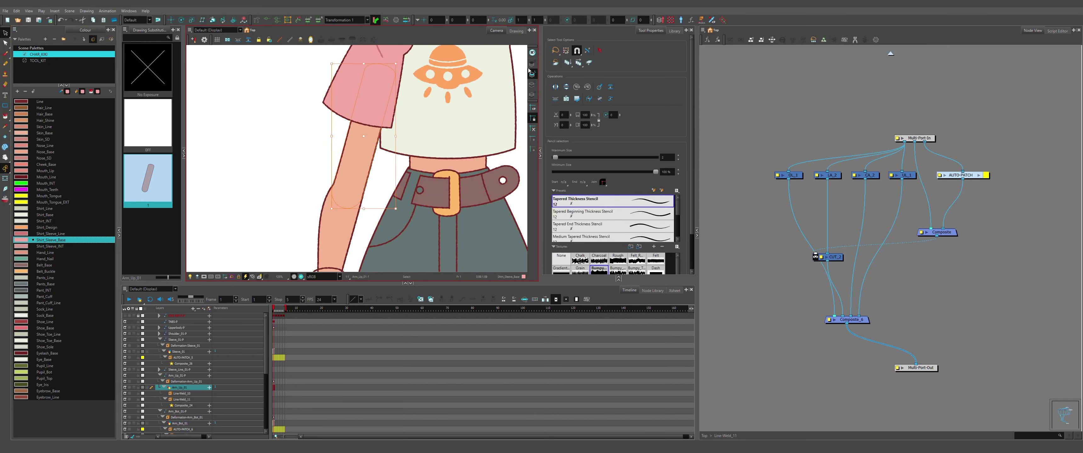
{"action": "key", "text": "alt+q"}
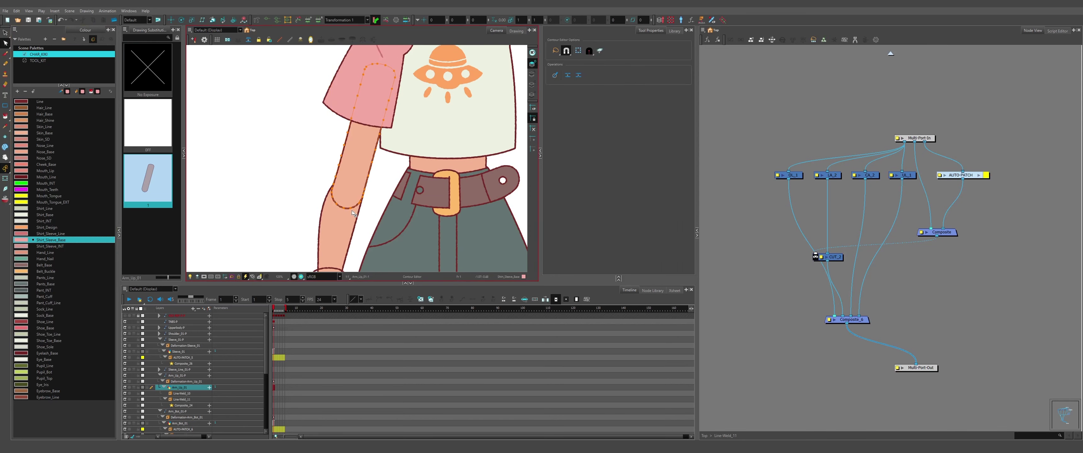
{"action": "scroll", "coordinate": [353, 214], "scroll_direction": "up", "scroll_amount": 6}
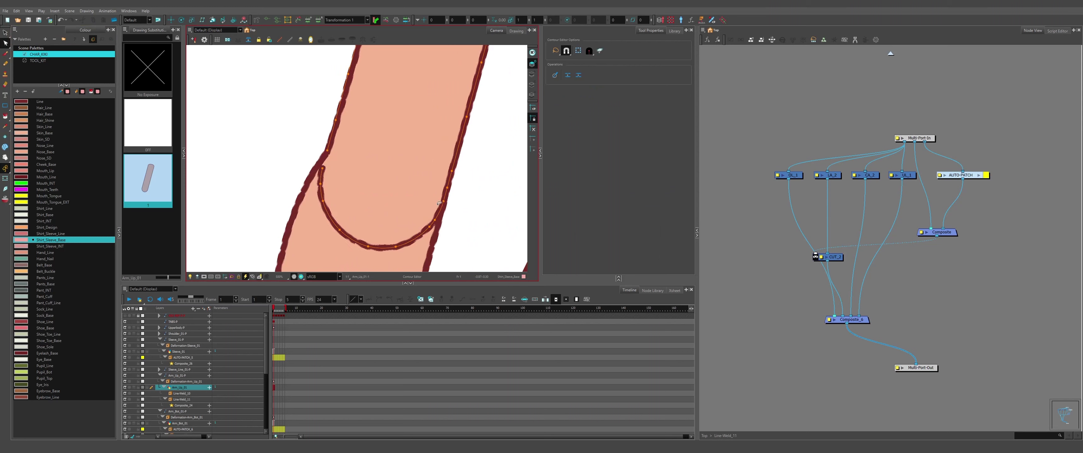
{"action": "mouse_move", "coordinate": [452, 209]}
{"action": "left_mouse_down"}
{"action": "mouse_move", "coordinate": [442, 192]}
{"action": "mouse_move", "coordinate": [343, 158]}
{"action": "mouse_move", "coordinate": [421, 269]}
{"action": "mouse_move", "coordinate": [470, 240]}
{"action": "left_mouse_up"}
{"action": "key", "text": "Delete"}
{"action": "scroll", "coordinate": [287, 250], "scroll_direction": "down", "scroll_amount": 4}
{"action": "left_click_drag", "start_coordinate": [372, 162], "coordinate": [385, 110]}
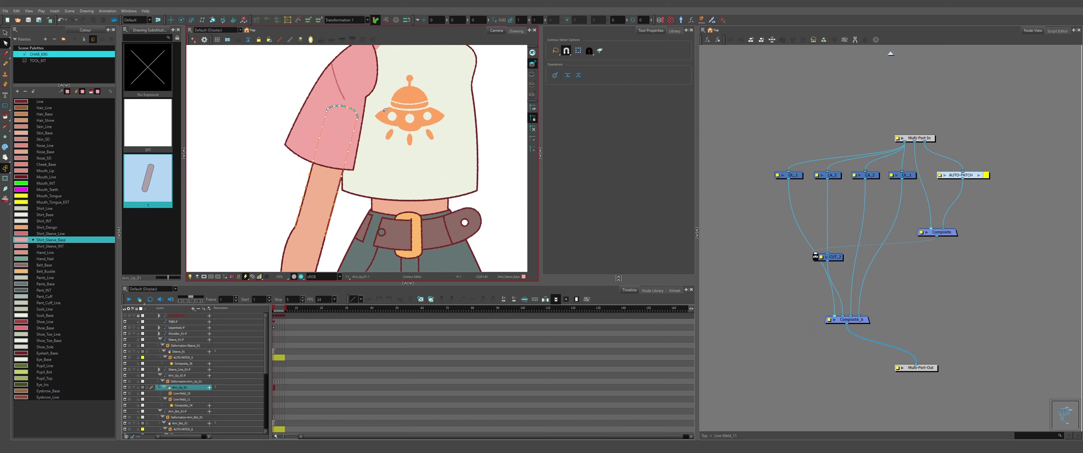
{"action": "left_click", "coordinate": [407, 140]}
{"action": "scroll", "coordinate": [429, 130], "scroll_direction": "down", "scroll_amount": 2}
{"action": "scroll", "coordinate": [397, 156], "scroll_direction": "up", "scroll_amount": 2}
- Transform the lower arm with its pivot at the elbow, swinging the forearm across the waist to check the joint, and restore the pose
{"action": "left_click", "coordinate": [5, 178]}
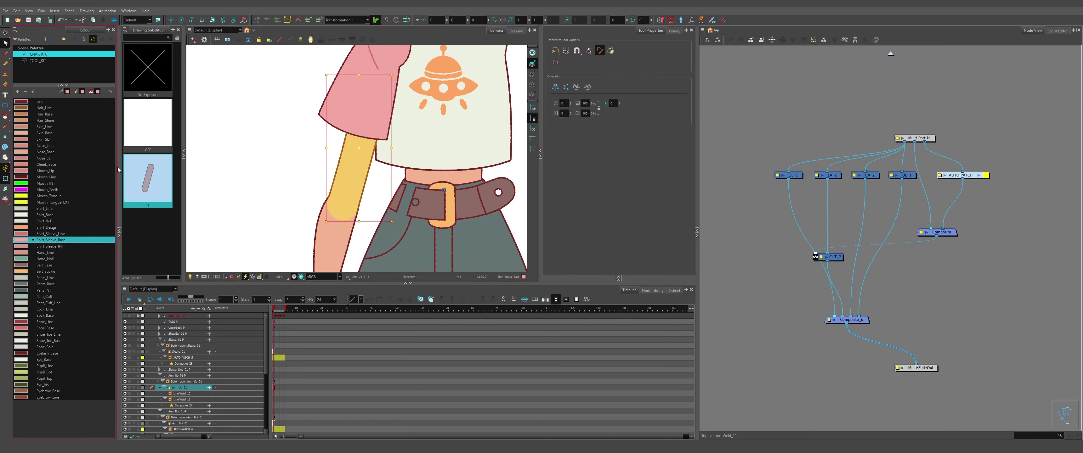
{"action": "left_click_drag", "start_coordinate": [390, 185], "coordinate": [431, 131]}
{"action": "left_click", "coordinate": [376, 190]}
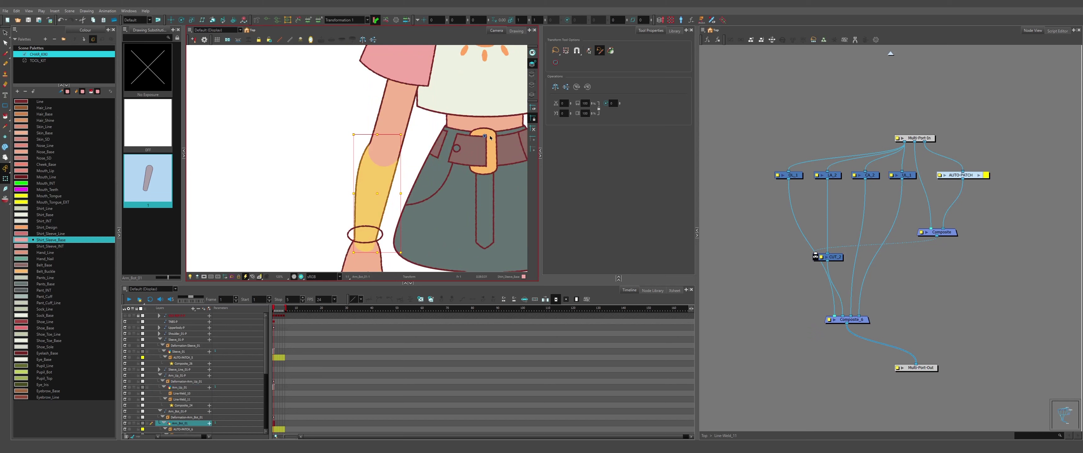
{"action": "scroll", "coordinate": [490, 138], "scroll_direction": "up", "scroll_amount": 2}
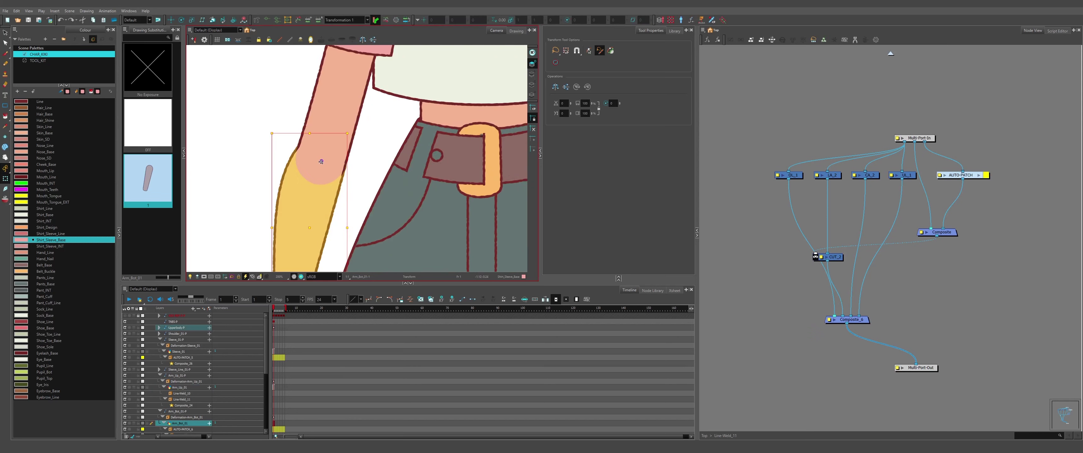
{"action": "left_click_drag", "start_coordinate": [354, 134], "coordinate": [352, 155]}
{"action": "scroll", "coordinate": [346, 162], "scroll_direction": "up", "scroll_amount": 1}
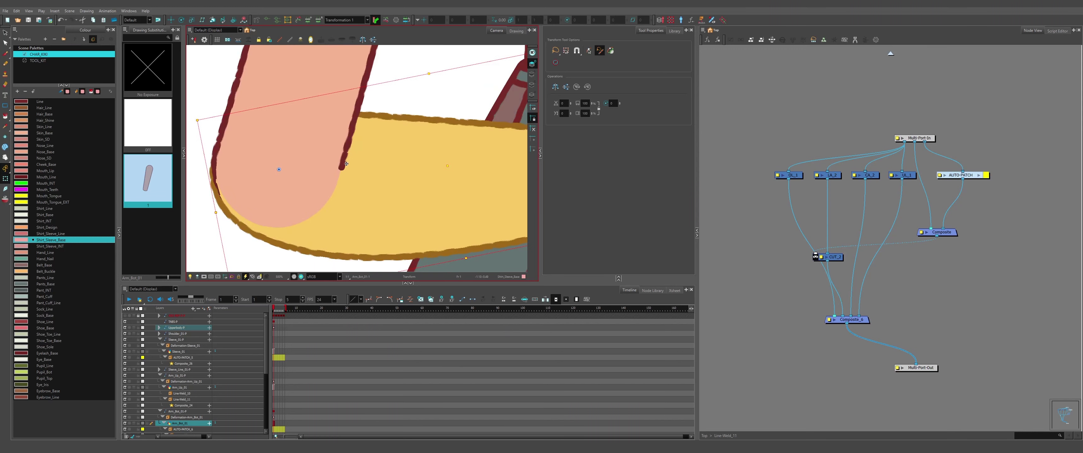
{"action": "scroll", "coordinate": [343, 149], "scroll_direction": "down", "scroll_amount": 3}
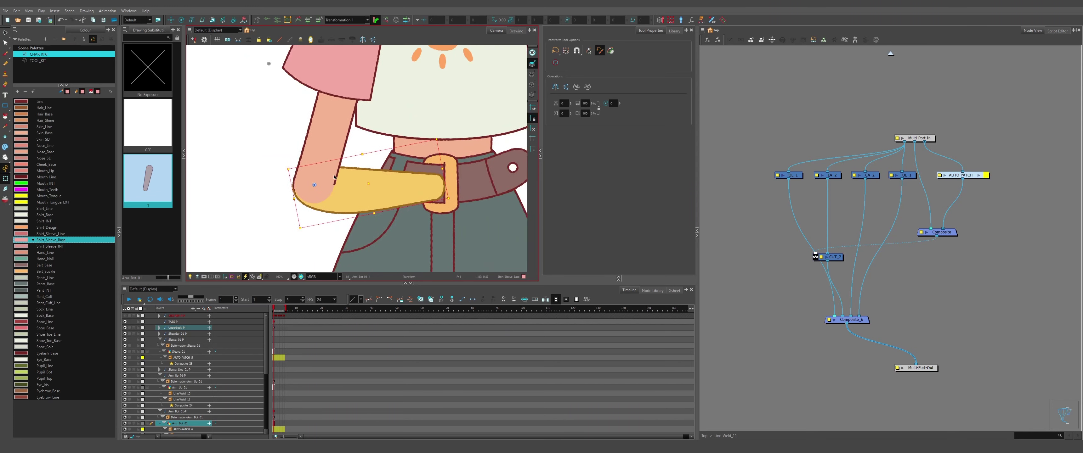
{"action": "scroll", "coordinate": [338, 198], "scroll_direction": "down", "scroll_amount": 1}
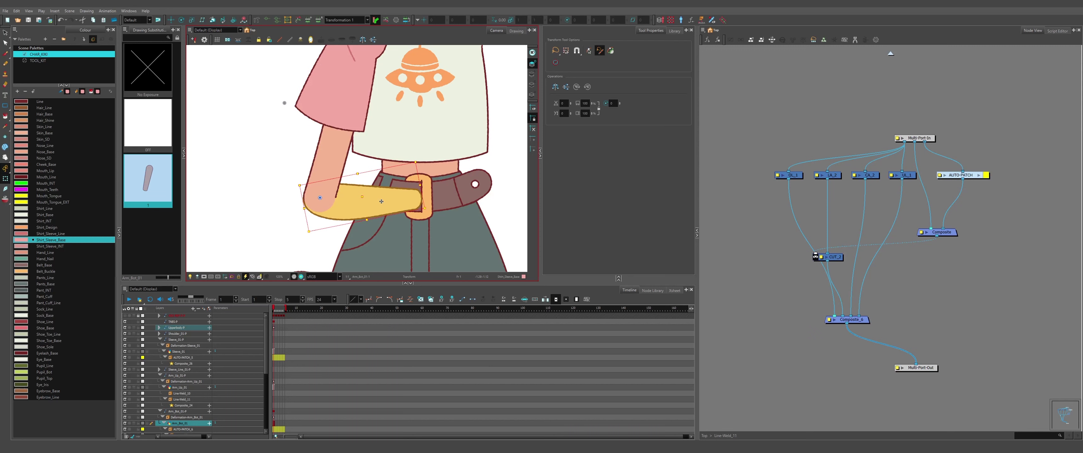
{"action": "key", "text": "alt+Down"}
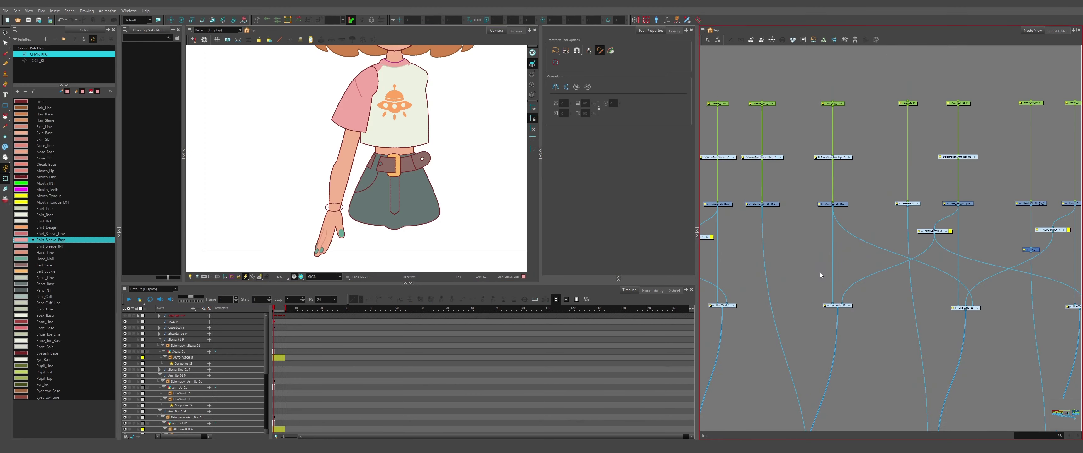
- Copy the OL and LA nodes from the Tool-Kit backdrop and paste them below the bracelet group node
{"action": "scroll", "coordinate": [811, 251], "scroll_direction": "up", "scroll_amount": 5}
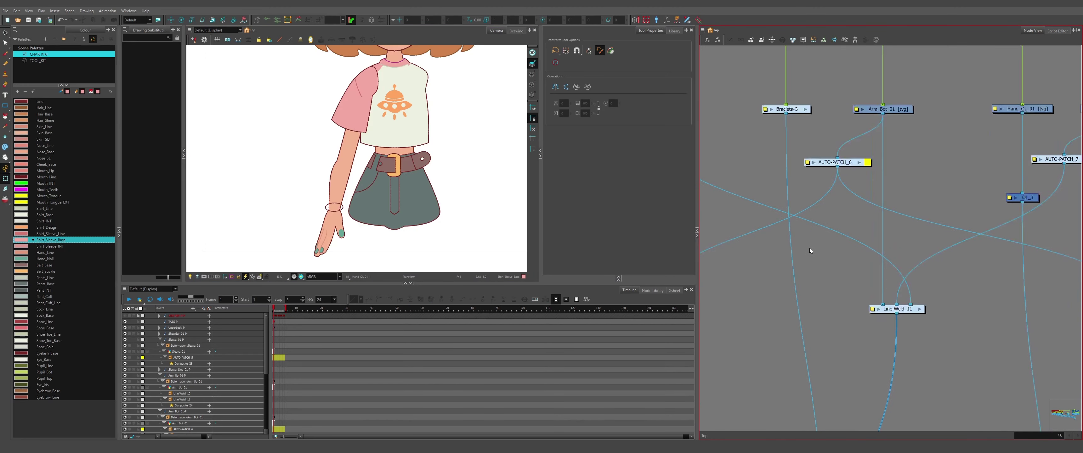
{"action": "scroll", "coordinate": [816, 237], "scroll_direction": "down", "scroll_amount": 4}
{"action": "scroll", "coordinate": [806, 225], "scroll_direction": "down", "scroll_amount": 3}
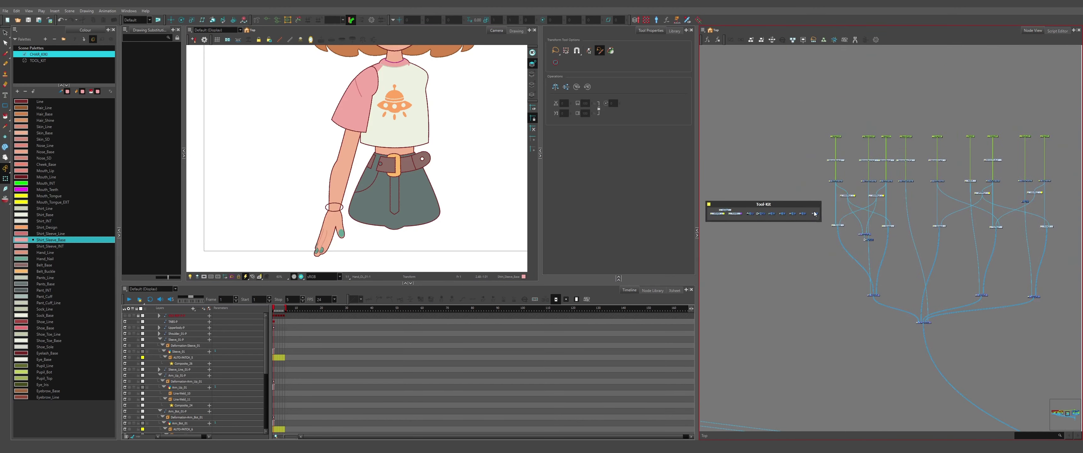
{"action": "scroll", "coordinate": [820, 244], "scroll_direction": "up", "scroll_amount": 5}
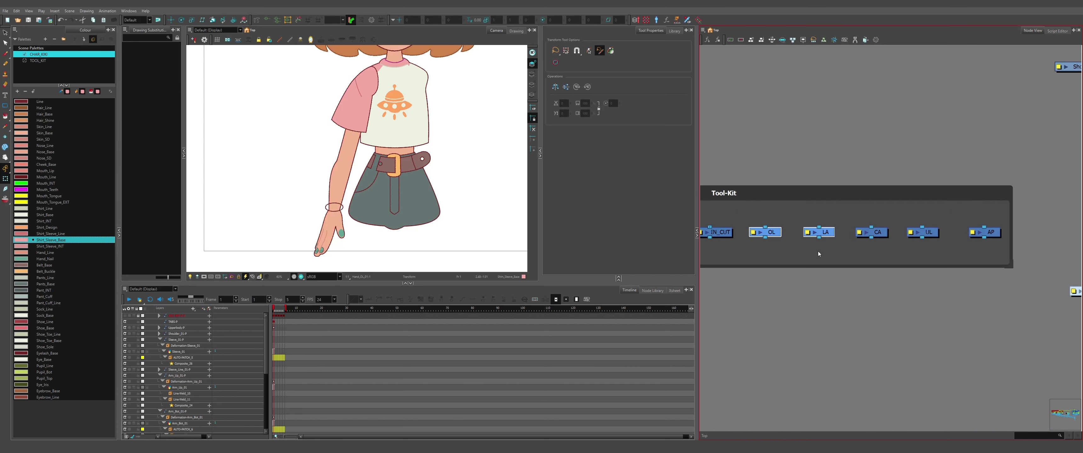
{"action": "scroll", "coordinate": [819, 254], "scroll_direction": "down", "scroll_amount": 3}
{"action": "scroll", "coordinate": [803, 242], "scroll_direction": "up", "scroll_amount": 5}
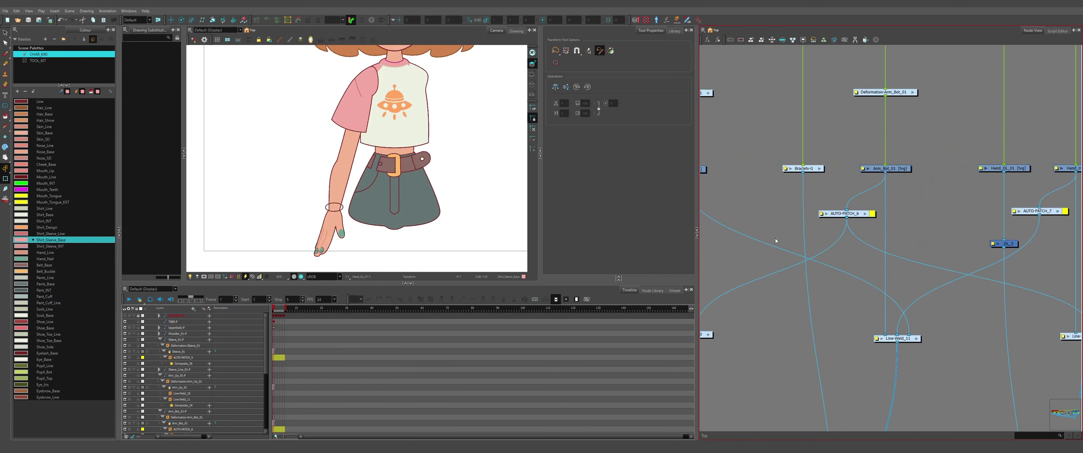
{"action": "scroll", "coordinate": [776, 241], "scroll_direction": "up", "scroll_amount": 2}
{"action": "key", "text": "ctrl+v"}
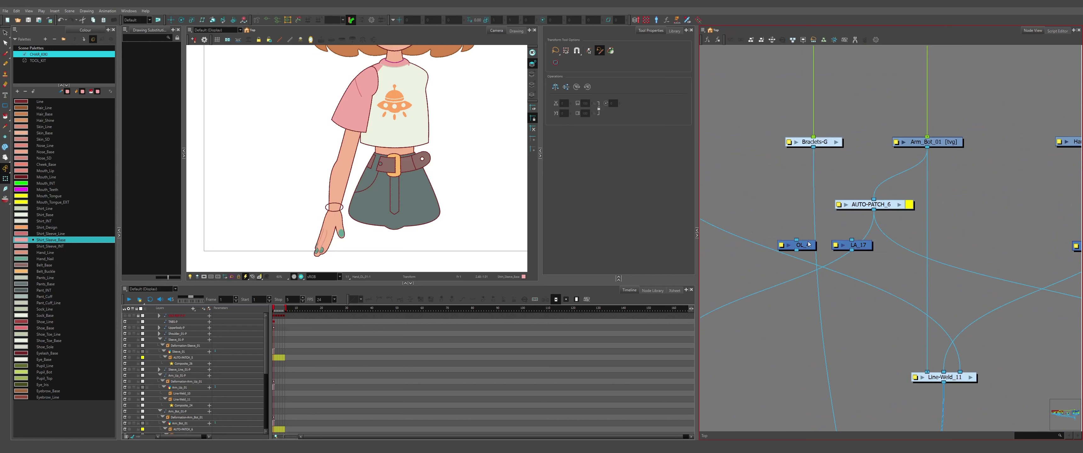
- Wire the bracelet group through both the pasted OL and LA nodes into the lower arm's composite
{"action": "left_click_drag", "start_coordinate": [808, 245], "coordinate": [777, 249]}
{"action": "left_click_drag", "start_coordinate": [813, 148], "coordinate": [838, 244]}
{"action": "left_click", "coordinate": [764, 245], "text": "shift"}
{"action": "scroll", "coordinate": [765, 191], "scroll_direction": "down", "scroll_amount": 4}
{"action": "scroll", "coordinate": [763, 202], "scroll_direction": "up", "scroll_amount": 3}
{"action": "left_click_drag", "start_coordinate": [769, 223], "coordinate": [791, 186]}
{"action": "left_click", "coordinate": [816, 134]}
{"action": "scroll", "coordinate": [812, 127], "scroll_direction": "down", "scroll_amount": 3}
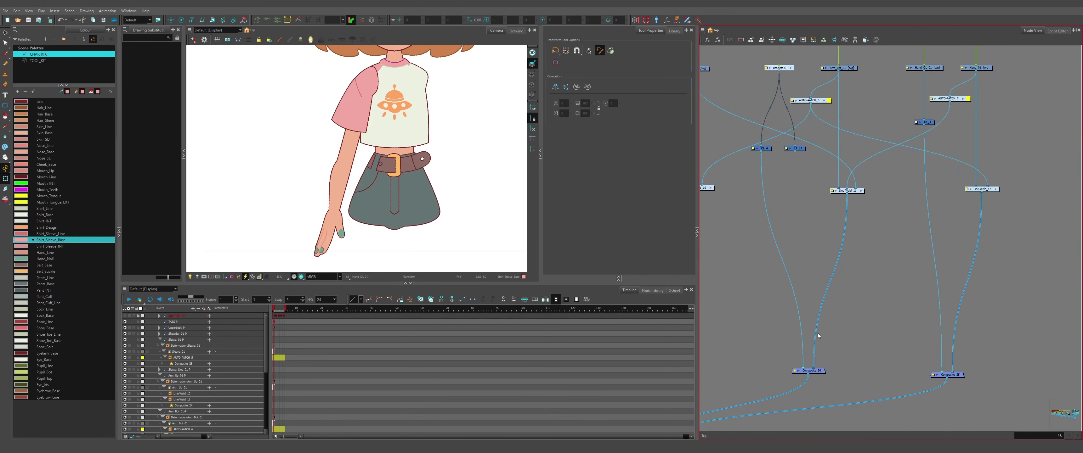
{"action": "left_click", "coordinate": [803, 168]}
{"action": "left_click_drag", "start_coordinate": [795, 154], "coordinate": [816, 373]}
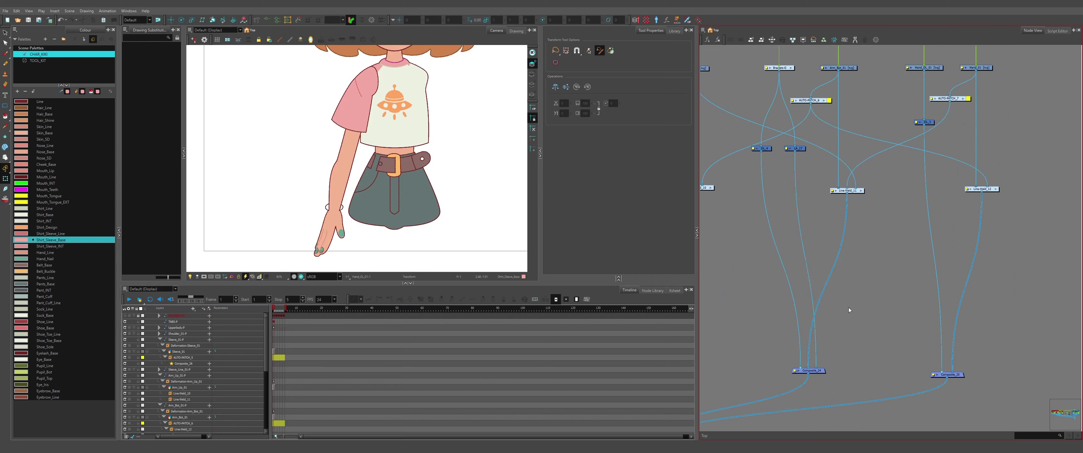
- Copy the bracelet's outline at the wrist and paste it onto the same drawing's overlay art
{"action": "scroll", "coordinate": [368, 206], "scroll_direction": "up", "scroll_amount": 8}
{"action": "left_click", "coordinate": [430, 222]}
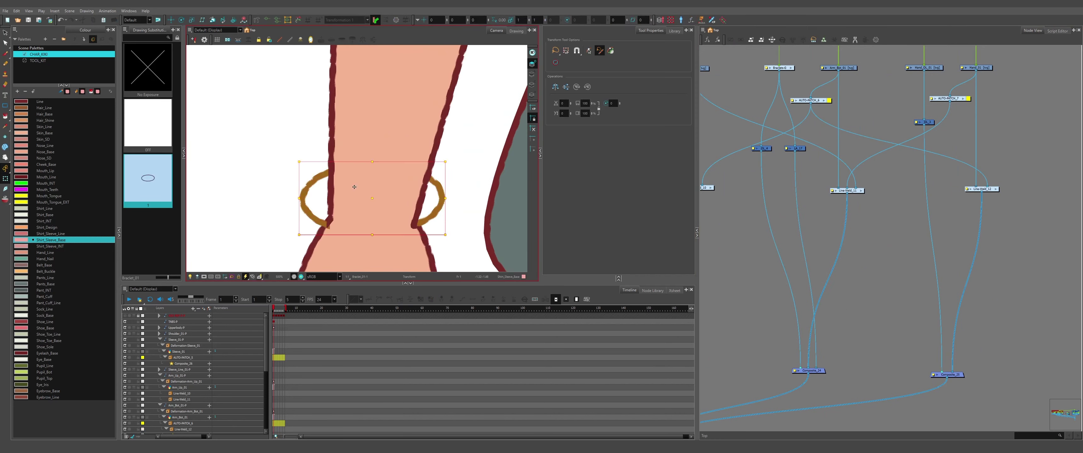
{"action": "scroll", "coordinate": [355, 186], "scroll_direction": "down", "scroll_amount": 1}
{"action": "scroll", "coordinate": [355, 186], "scroll_direction": "up", "scroll_amount": 1}
{"action": "key", "text": "alt+s"}
{"action": "left_click_drag", "start_coordinate": [367, 183], "coordinate": [347, 166]}
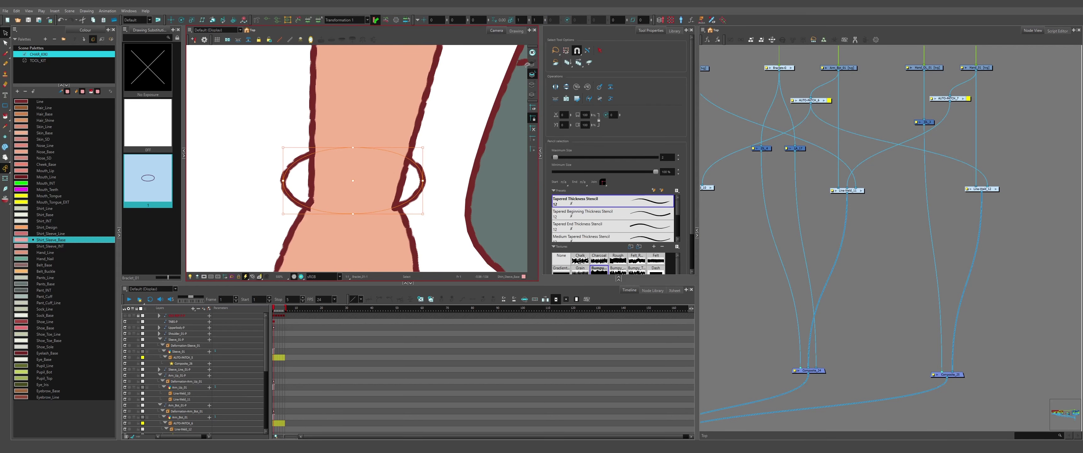
{"action": "left_click", "coordinate": [532, 64]}
{"action": "key", "text": "ctrl+v"}
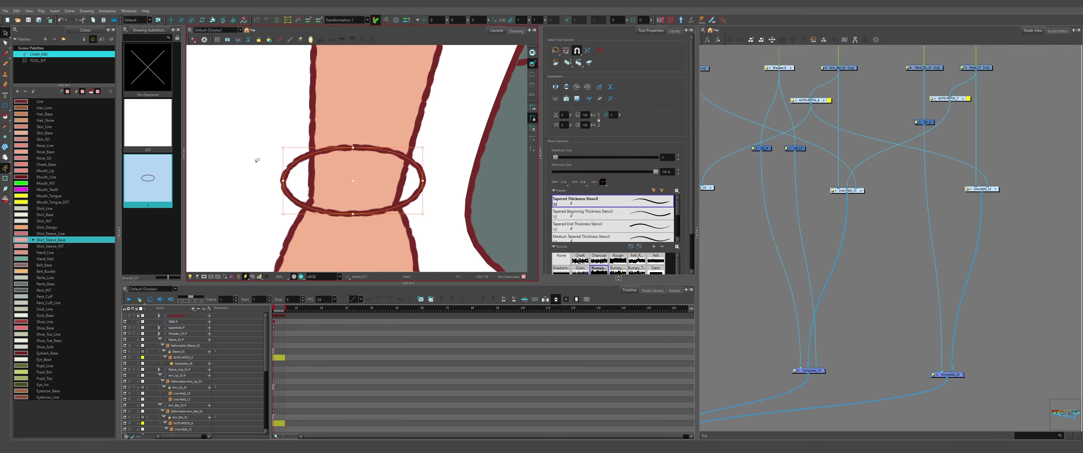
- Lasso the upper half of the bracelet's outline in the overlay art and delete it, leaving the front curve
{"action": "left_click", "coordinate": [266, 173]}
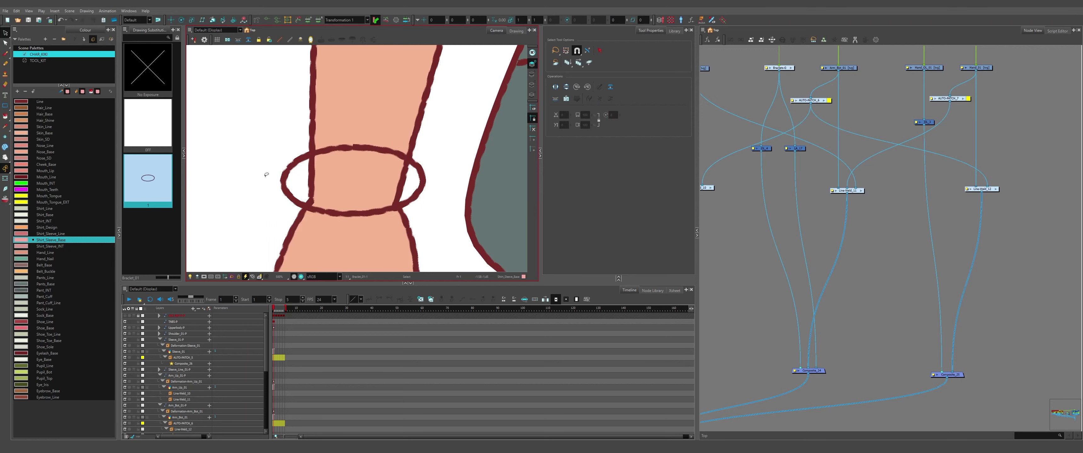
{"action": "mouse_move", "coordinate": [264, 176]}
{"action": "left_mouse_down"}
{"action": "mouse_move", "coordinate": [440, 179]}
{"action": "mouse_move", "coordinate": [452, 146]}
{"action": "mouse_move", "coordinate": [404, 107]}
{"action": "mouse_move", "coordinate": [304, 101]}
{"action": "mouse_move", "coordinate": [251, 135]}
{"action": "mouse_move", "coordinate": [261, 175]}
{"action": "left_mouse_up"}
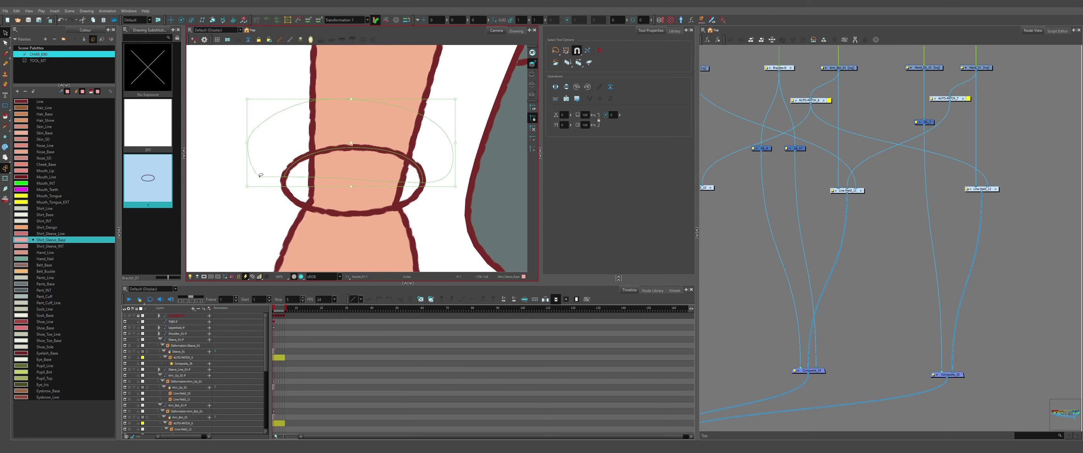
{"action": "key", "text": "Delete"}
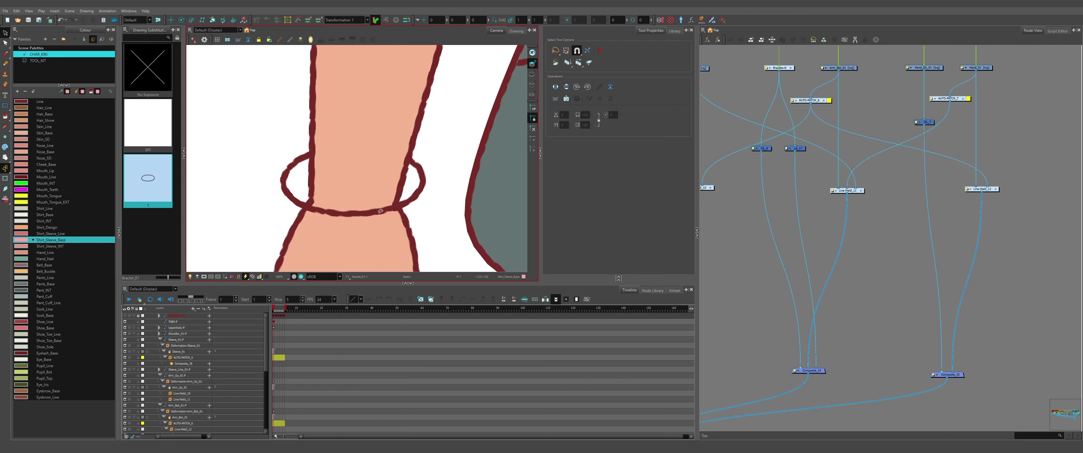
{"action": "scroll", "coordinate": [373, 165], "scroll_direction": "down", "scroll_amount": 2}
{"action": "scroll", "coordinate": [373, 165], "scroll_direction": "up", "scroll_amount": 1}
{"action": "key", "text": "shift+t"}
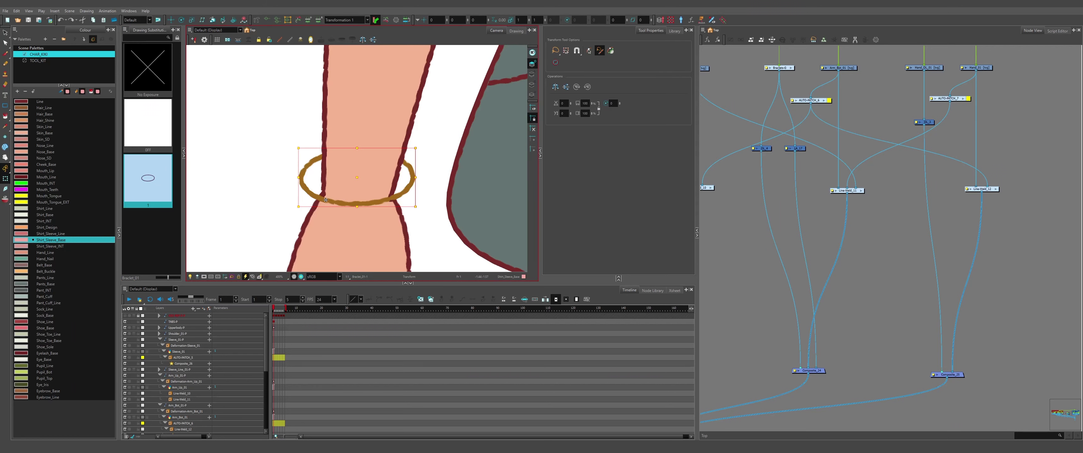
{"action": "mouse_move", "coordinate": [326, 200]}
{"action": "left_mouse_down"}
{"action": "mouse_move", "coordinate": [324, 250]}
{"action": "mouse_move", "coordinate": [333, 225]}
{"action": "mouse_move", "coordinate": [347, 261]}
{"action": "mouse_move", "coordinate": [313, 251]}
{"action": "mouse_move", "coordinate": [326, 194]}
{"action": "left_mouse_up"}
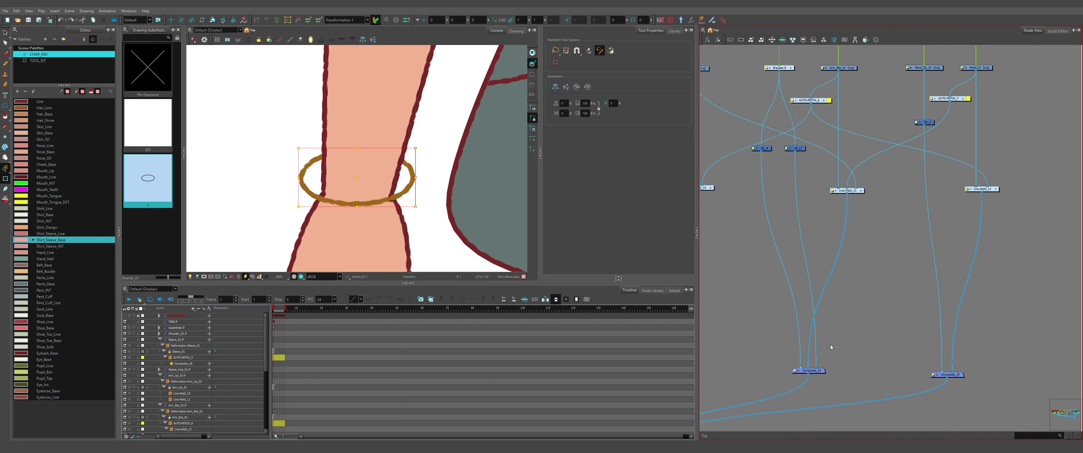
- Reconnect the bracelet's OL and LA nodes from the lower arm's composite to 01_Arm-Composite
{"action": "scroll", "coordinate": [896, 328], "scroll_direction": "down", "scroll_amount": 2}
{"action": "left_click_drag", "start_coordinate": [816, 369], "coordinate": [789, 392]}
{"action": "scroll", "coordinate": [786, 386], "scroll_direction": "up", "scroll_amount": 5}
{"action": "scroll", "coordinate": [822, 320], "scroll_direction": "down", "scroll_amount": 3}
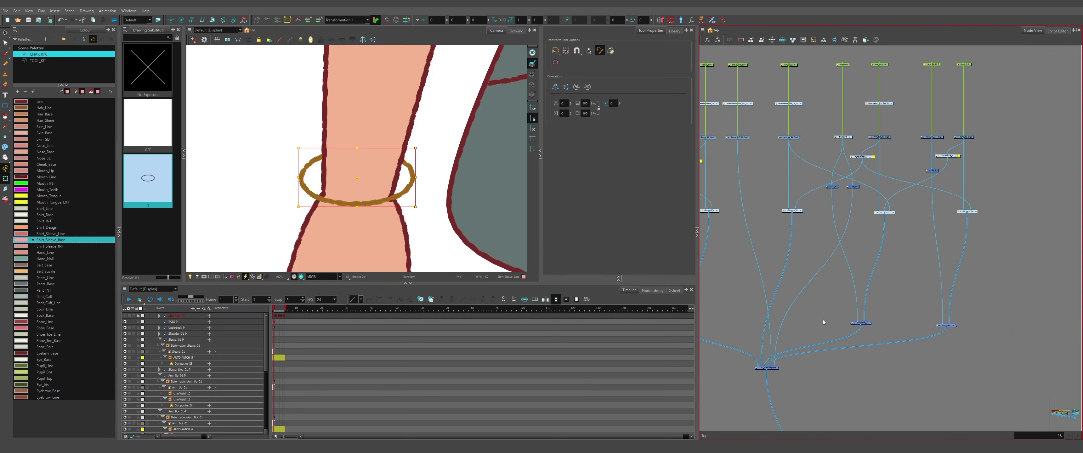
{"action": "left_click_drag", "start_coordinate": [849, 335], "coordinate": [778, 329]}
{"action": "scroll", "coordinate": [764, 332], "scroll_direction": "up", "scroll_amount": 4}
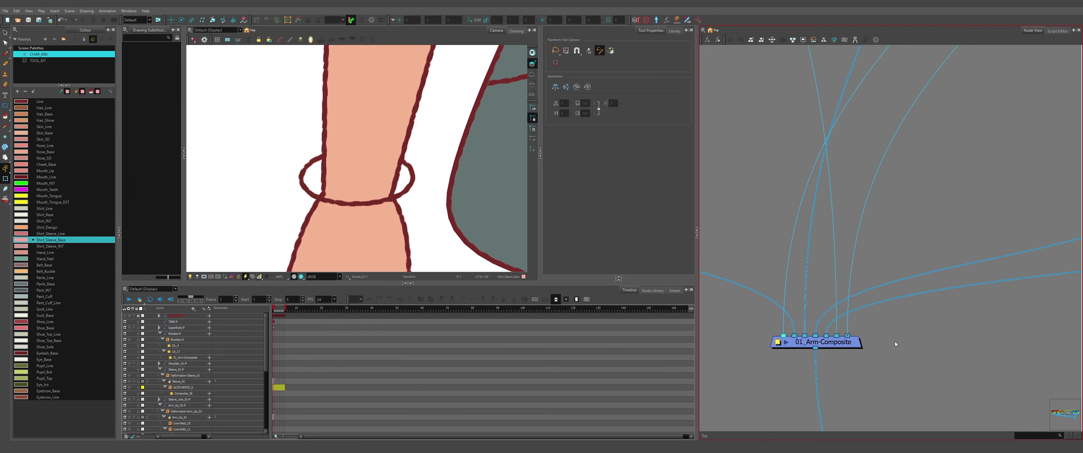
{"action": "scroll", "coordinate": [383, 201], "scroll_direction": "down", "scroll_amount": 2}
- Add a parent peg to the shoulder's peg and place it well above the row of arm pegs
{"action": "mouse_move", "coordinate": [384, 200]}
{"action": "left_mouse_down"}
{"action": "mouse_move", "coordinate": [383, 246]}
{"action": "mouse_move", "coordinate": [382, 206]}
{"action": "left_mouse_up"}
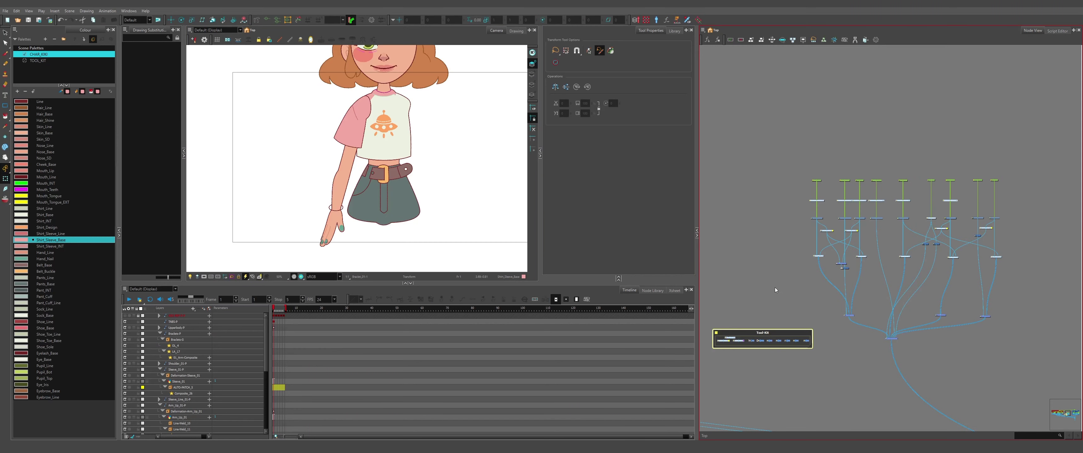
{"action": "left_click", "coordinate": [775, 290]}
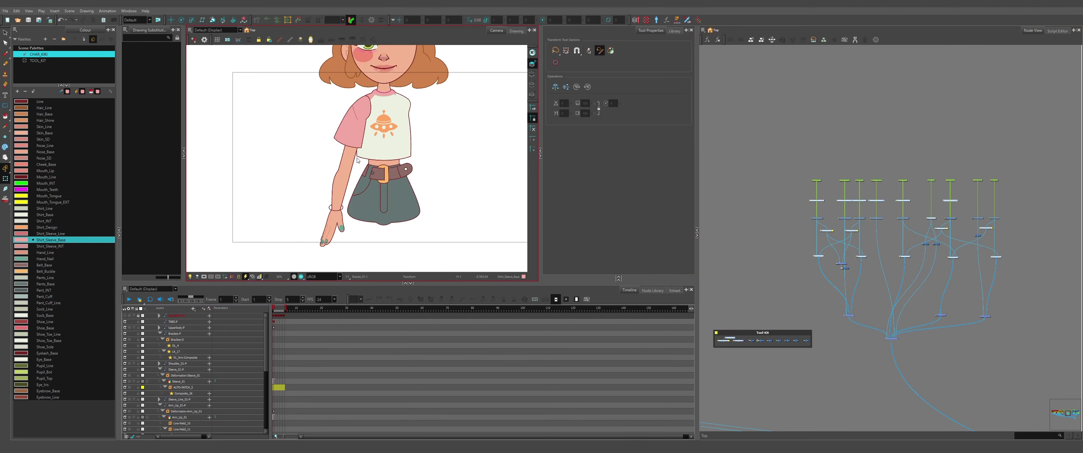
{"action": "scroll", "coordinate": [349, 137], "scroll_direction": "up", "scroll_amount": 5}
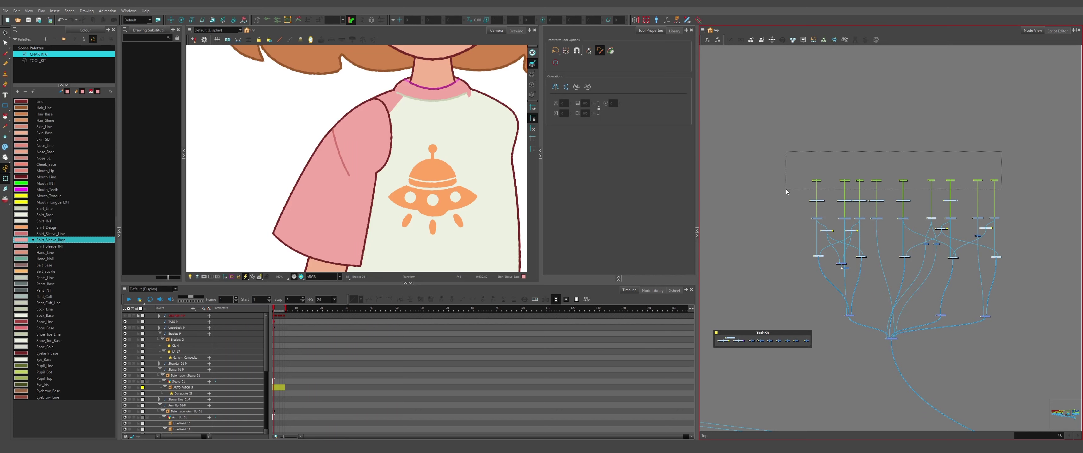
{"action": "left_click_drag", "start_coordinate": [786, 189], "coordinate": [786, 189]}
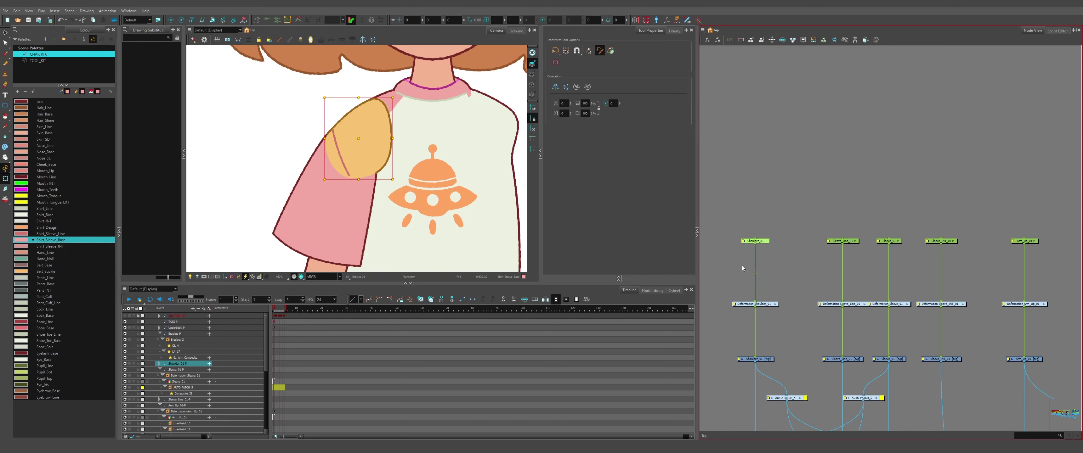
{"action": "key", "text": "ctrl+p"}
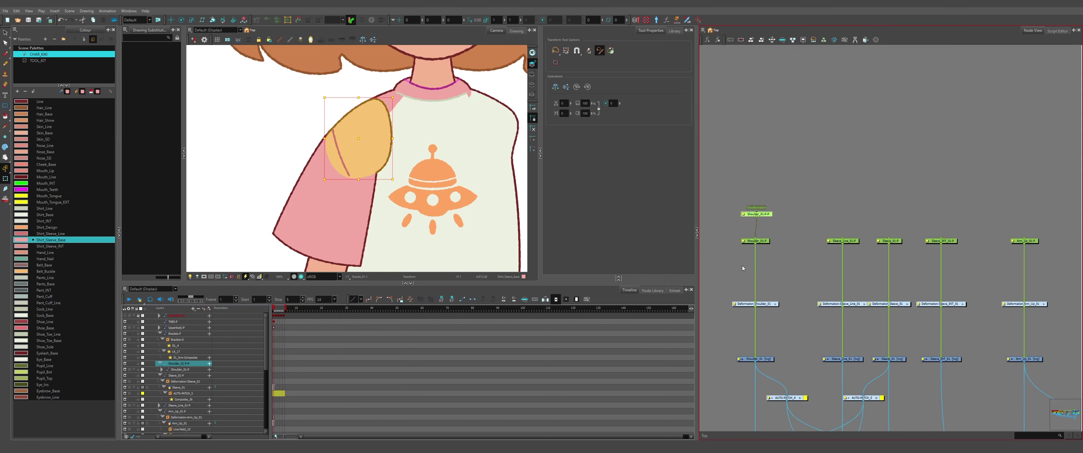
{"action": "left_click", "coordinate": [782, 229]}
{"action": "left_click_drag", "start_coordinate": [748, 217], "coordinate": [746, 99]}
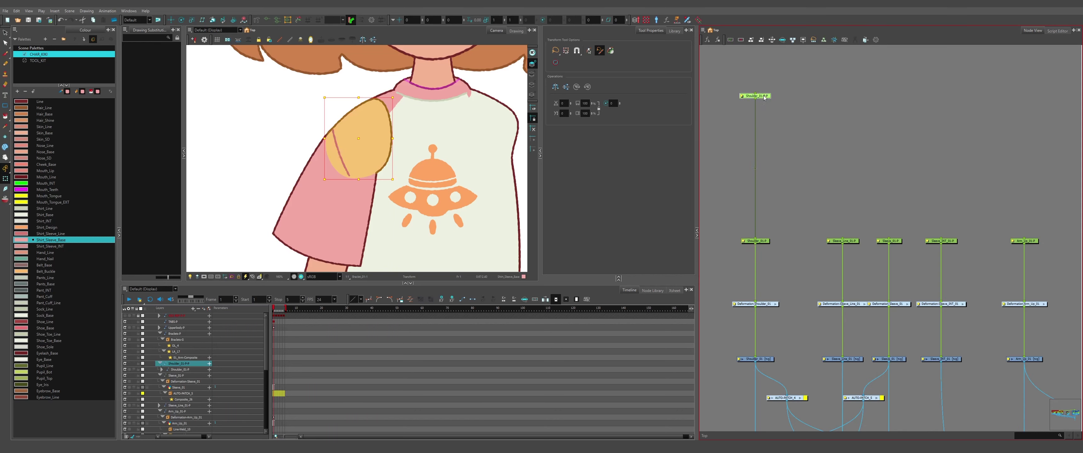
- Rename the shoulder's parent peg as Arm_ALL_01-P
{"action": "double_click", "coordinate": [743, 98]}
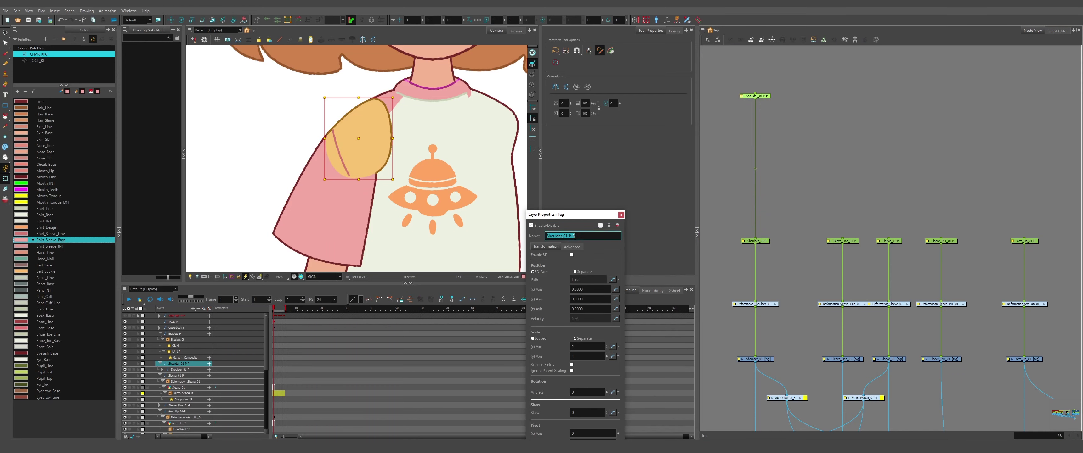
{"action": "type", "text": "Ar"}
{"action": "type", "text": "m_ALL-01"}
{"action": "key", "text": "Return"}
{"action": "key", "text": "Return"}
- Add a parent peg above Sleeve_01-P, move it up and connect it under Arm_ALL_01-P
{"action": "left_click", "coordinate": [888, 288]}
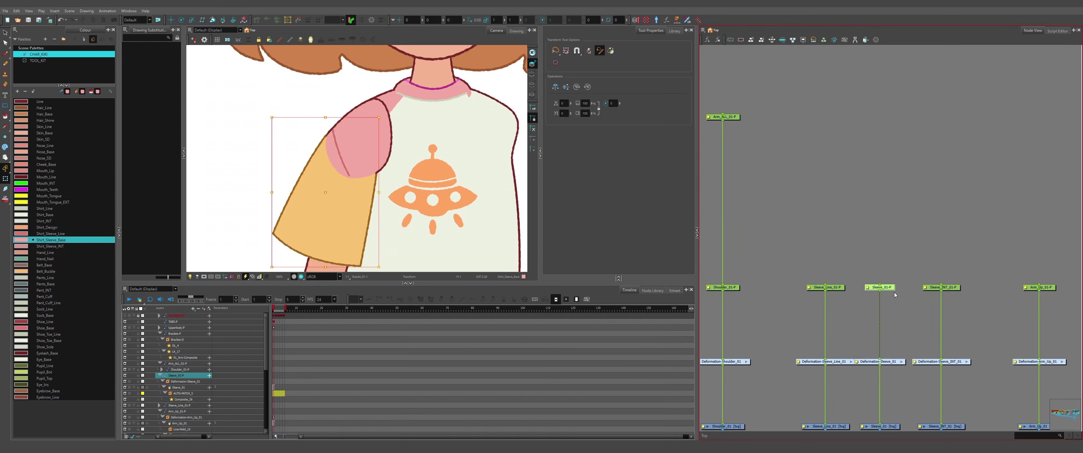
{"action": "key", "text": "ctrl+p"}
{"action": "left_click_drag", "start_coordinate": [891, 258], "coordinate": [891, 179]}
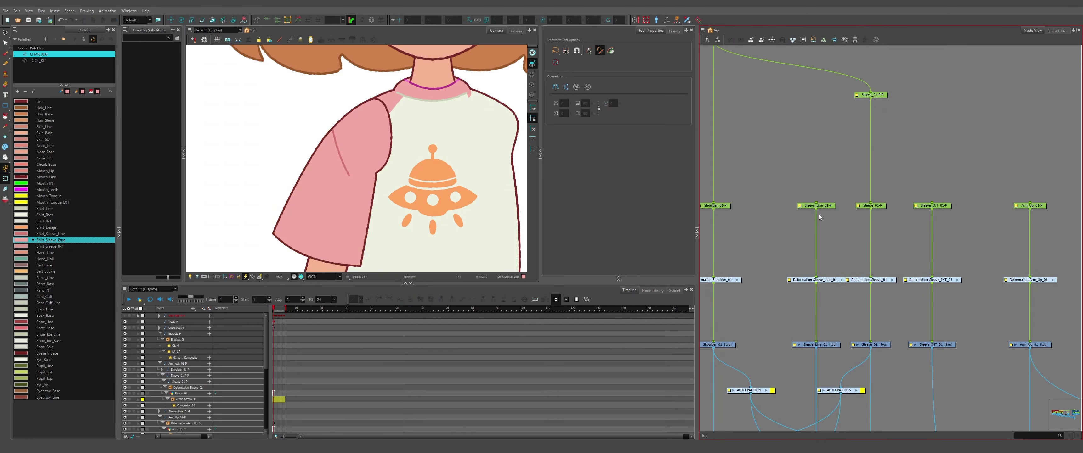
- Connect the Sleeve_Line_01-P and Sleeve_INT_01-P pegs as children of Sleeve_01-P
{"action": "scroll", "coordinate": [819, 214], "scroll_direction": "up", "scroll_amount": 2}
{"action": "left_click_drag", "start_coordinate": [799, 187], "coordinate": [862, 258]}
{"action": "left_click_drag", "start_coordinate": [960, 182], "coordinate": [816, 233]}
{"action": "scroll", "coordinate": [838, 234], "scroll_direction": "down", "scroll_amount": 2}
{"action": "left_click_drag", "start_coordinate": [984, 202], "coordinate": [849, 251]}
- Add a parent peg above Arm_Up_01-P and connect it under the sleeve's parent peg
{"action": "left_click_drag", "start_coordinate": [862, 238], "coordinate": [895, 280]}
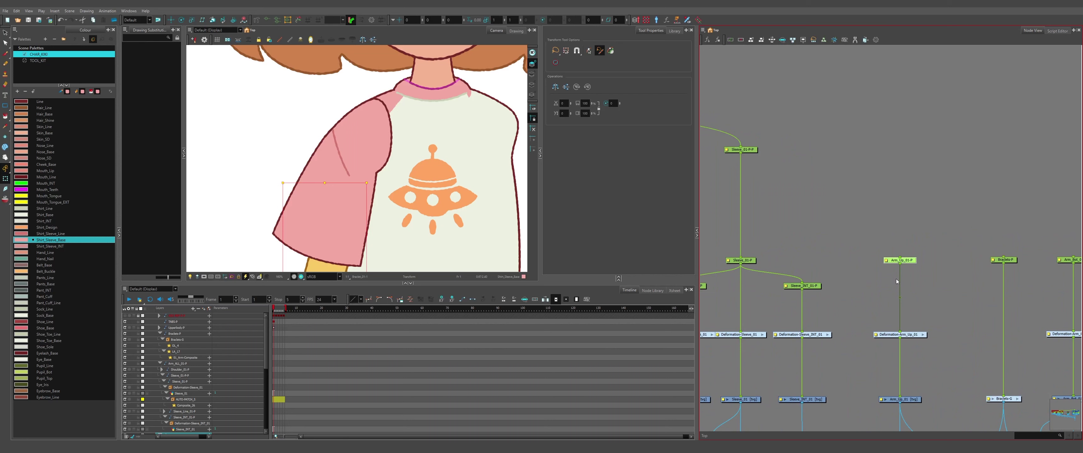
{"action": "key", "text": "ctrl+p"}
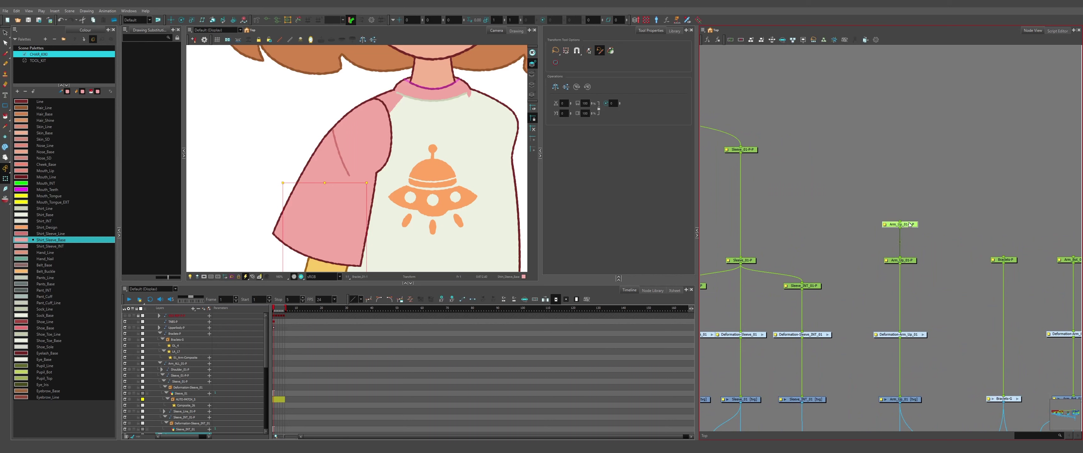
{"action": "left_click_drag", "start_coordinate": [915, 232], "coordinate": [740, 153]}
- Add a parent peg above Arm_Bot_01-P and connect it under the upper arm's parent peg
{"action": "left_click_drag", "start_coordinate": [937, 210], "coordinate": [784, 201]}
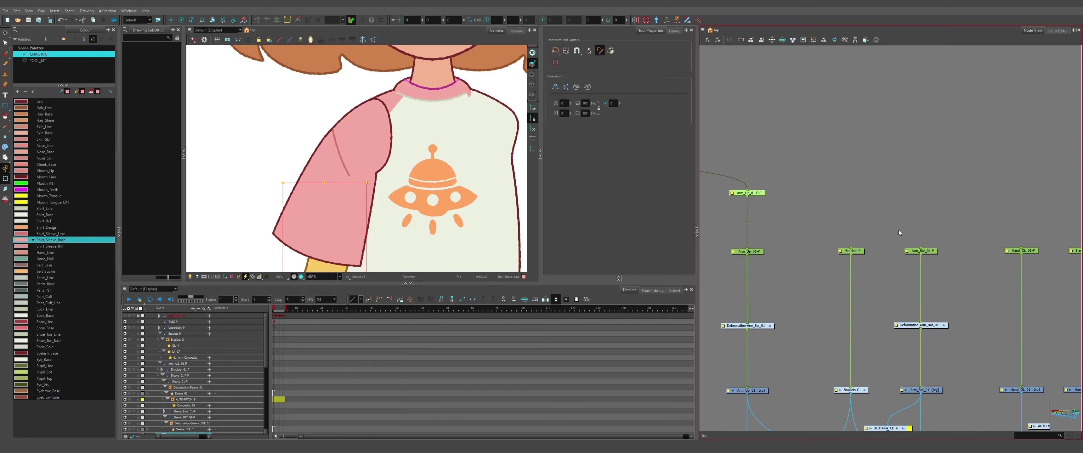
{"action": "left_click", "coordinate": [919, 251]}
{"action": "key", "text": "ctrl+p"}
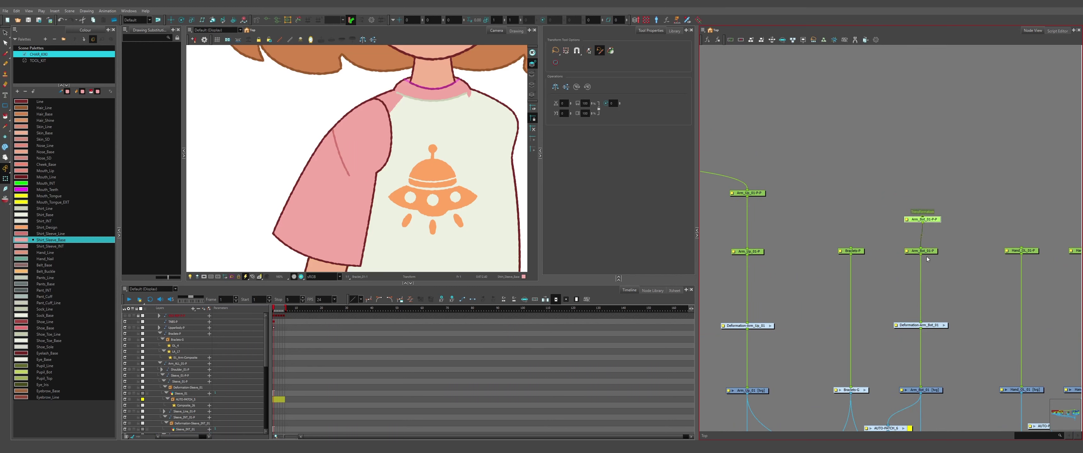
{"action": "mouse_move", "coordinate": [924, 221]}
{"action": "left_mouse_down"}
{"action": "mouse_move", "coordinate": [747, 196]}
{"action": "mouse_move", "coordinate": [933, 222]}
{"action": "left_mouse_up"}
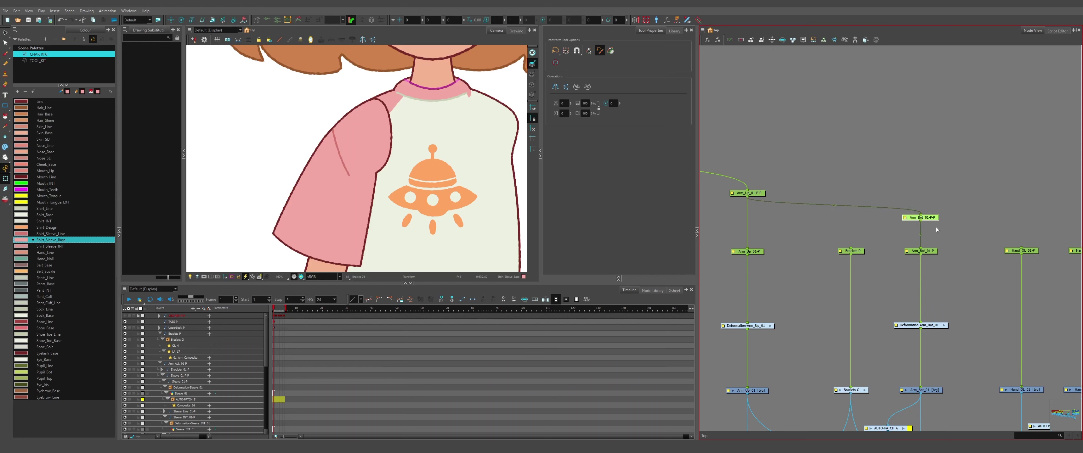
{"action": "left_click", "coordinate": [935, 236]}
- Connect Hand_OL_01-P under Hand_01-P, and attach Hand_01-P to the lower arm's parent peg
{"action": "left_click_drag", "start_coordinate": [878, 245], "coordinate": [949, 247]}
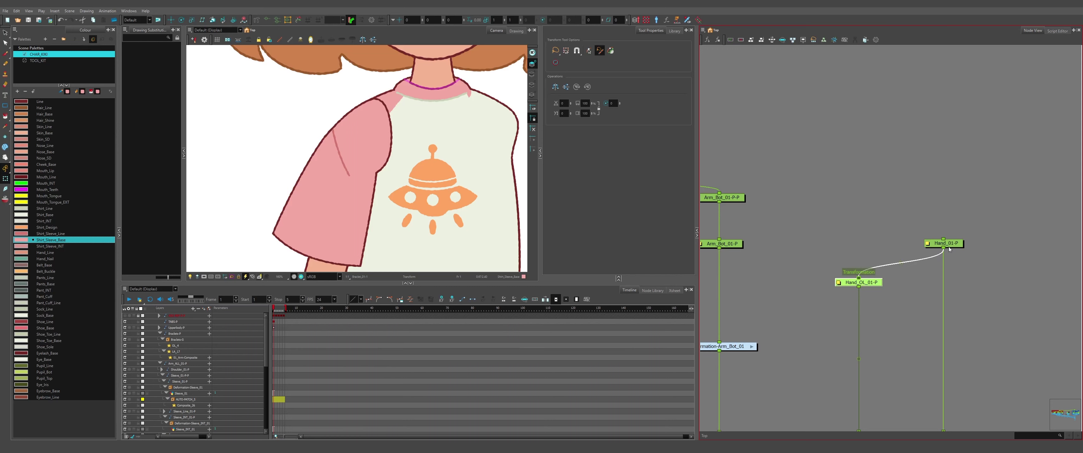
{"action": "scroll", "coordinate": [831, 256], "scroll_direction": "down", "scroll_amount": 3}
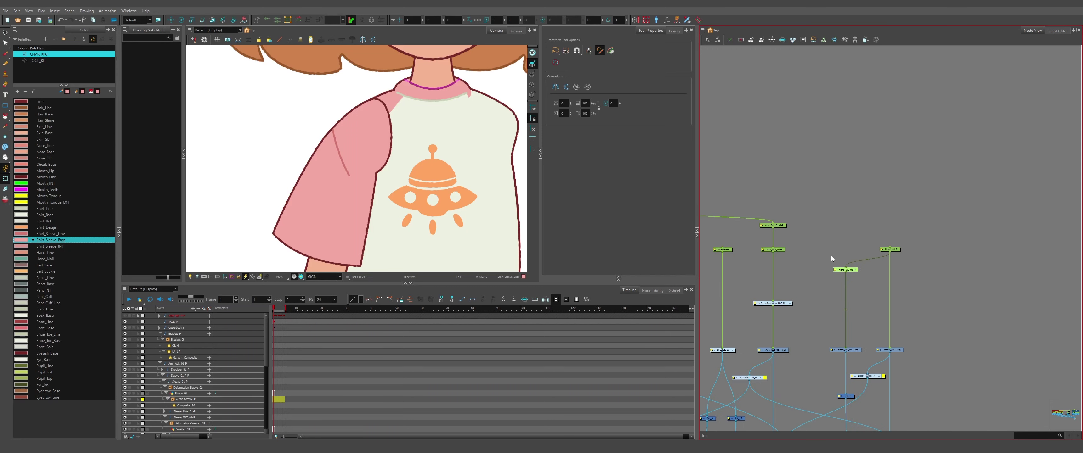
{"action": "scroll", "coordinate": [859, 271], "scroll_direction": "up", "scroll_amount": 3}
{"action": "left_click", "coordinate": [925, 224]}
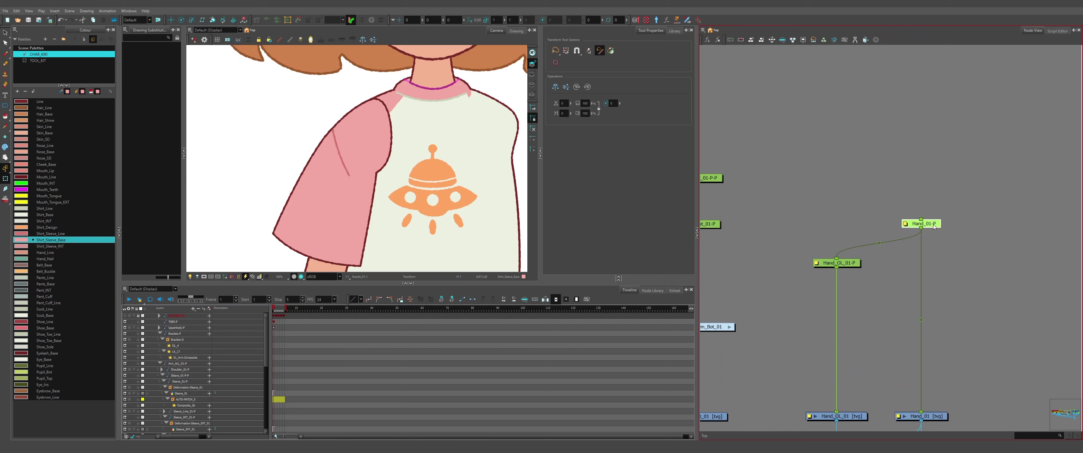
{"action": "left_click_drag", "start_coordinate": [1003, 257], "coordinate": [1052, 275]}
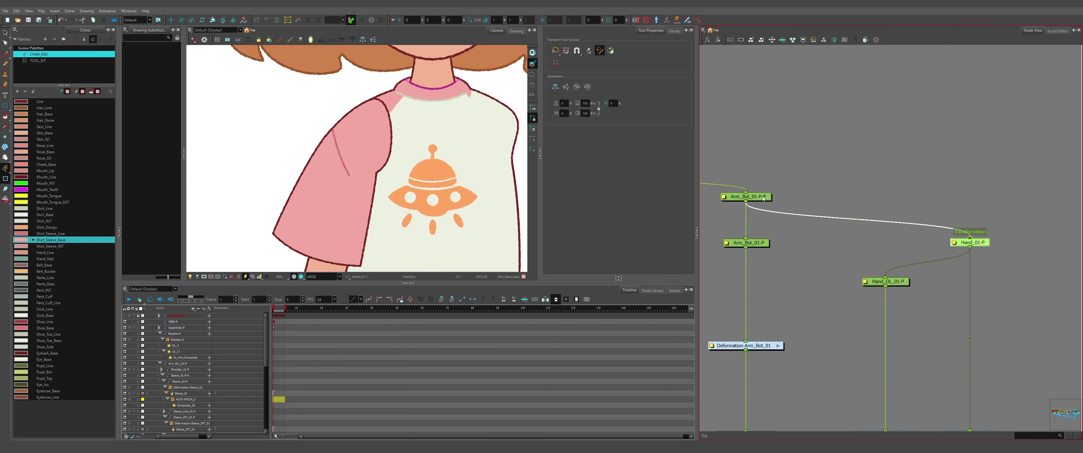
- Step the selection up from the hand's peg through its parents to Arm_ALL_01-P to check the arm hierarchy
{"action": "scroll", "coordinate": [853, 217], "scroll_direction": "down", "scroll_amount": 5}
{"action": "scroll", "coordinate": [951, 215], "scroll_direction": "down", "scroll_amount": 2}
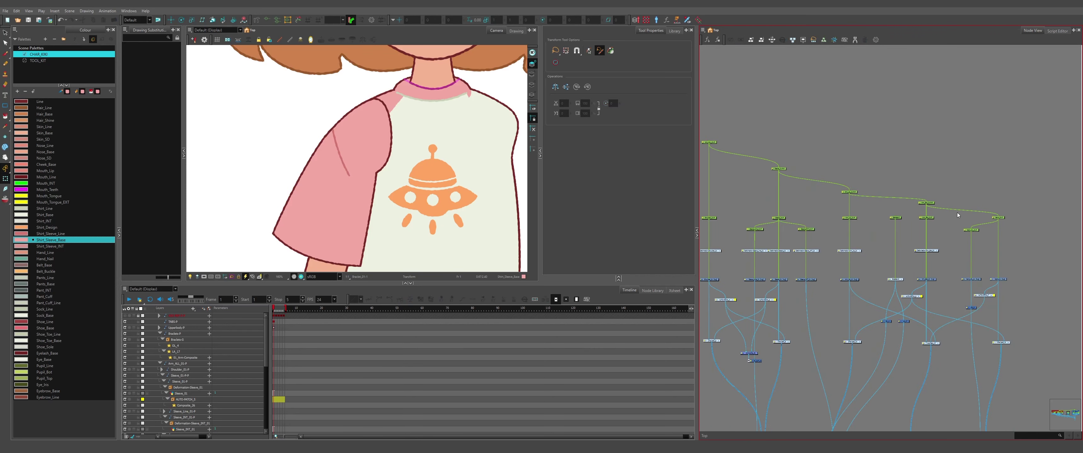
{"action": "scroll", "coordinate": [352, 136], "scroll_direction": "down", "scroll_amount": 4}
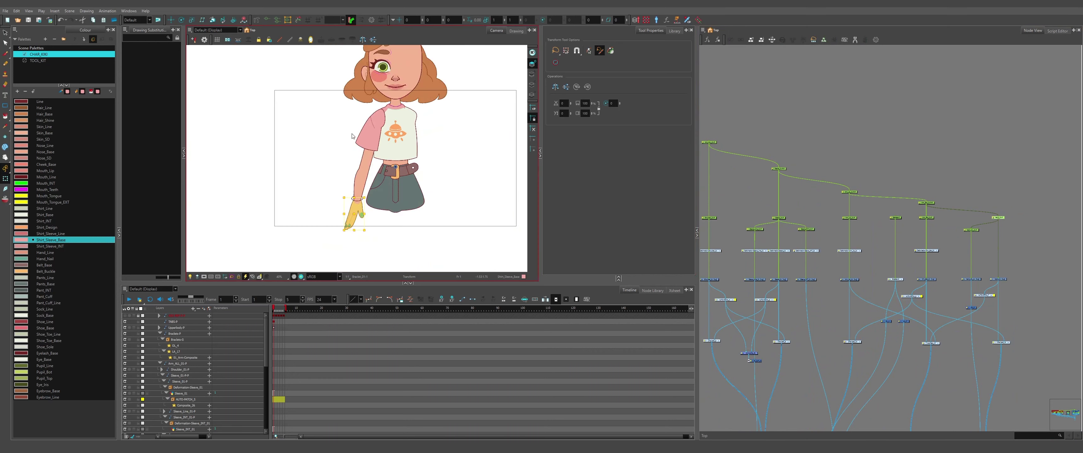
{"action": "scroll", "coordinate": [366, 172], "scroll_direction": "up", "scroll_amount": 2}
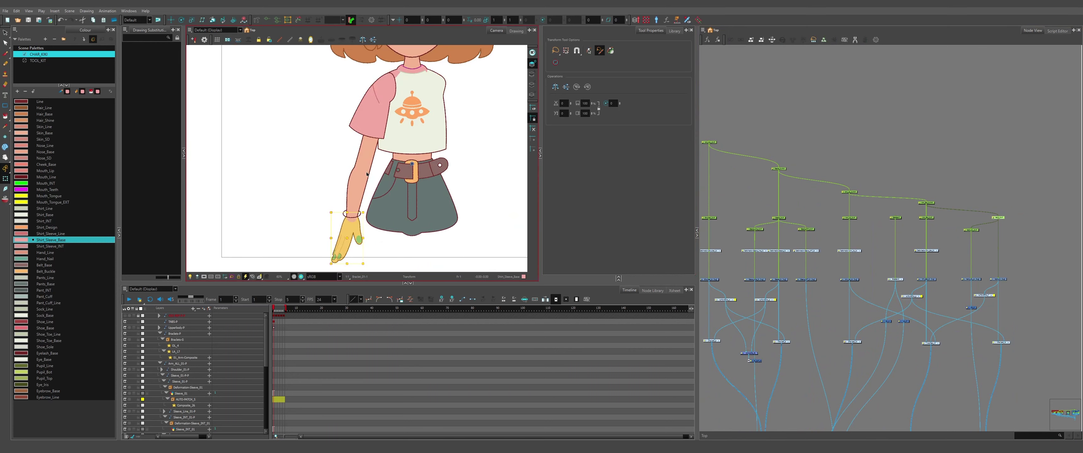
{"action": "key", "text": "b"}
{"action": "key", "text": "b"}
{"action": "key", "text": "b"}
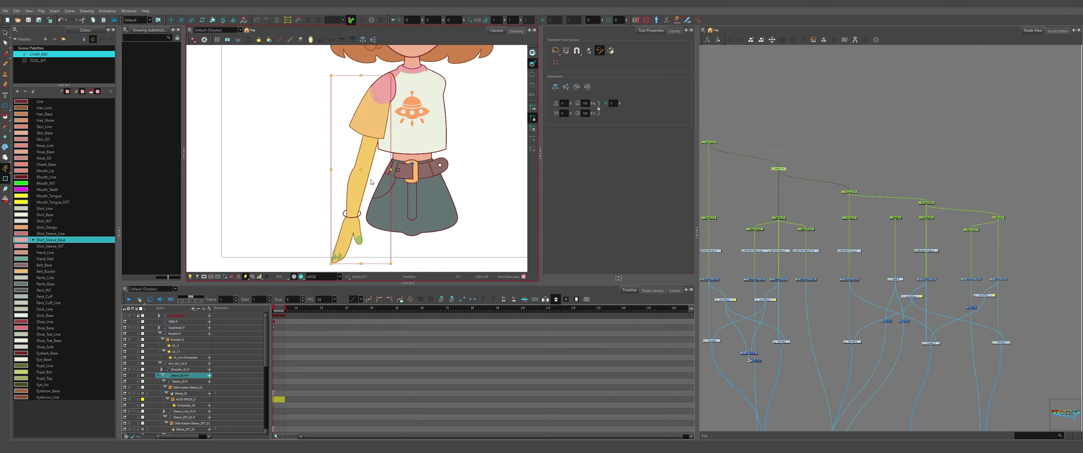
{"action": "key", "text": "b"}
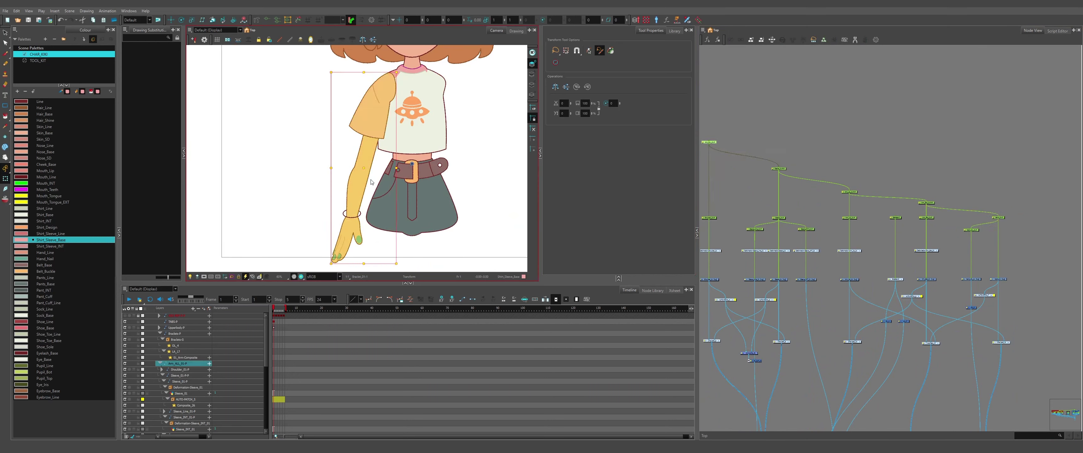
- Connect the bracelets' peg under Arm_Bot_01-P so it follows the lower arm
{"action": "left_click_drag", "start_coordinate": [882, 224], "coordinate": [979, 200]}
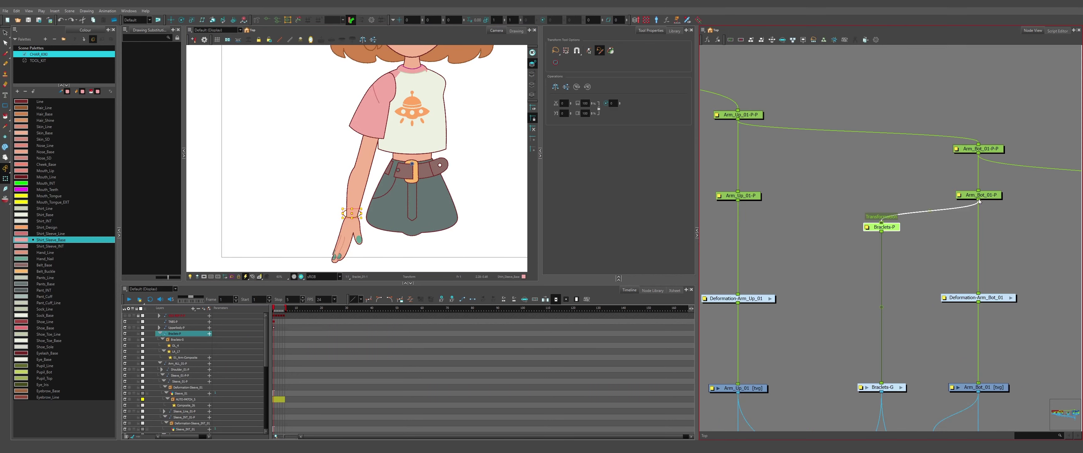
{"action": "scroll", "coordinate": [921, 191], "scroll_direction": "down", "scroll_amount": 4}
{"action": "scroll", "coordinate": [923, 194], "scroll_direction": "down", "scroll_amount": 2}
{"action": "left_click_drag", "start_coordinate": [871, 202], "coordinate": [885, 219]}
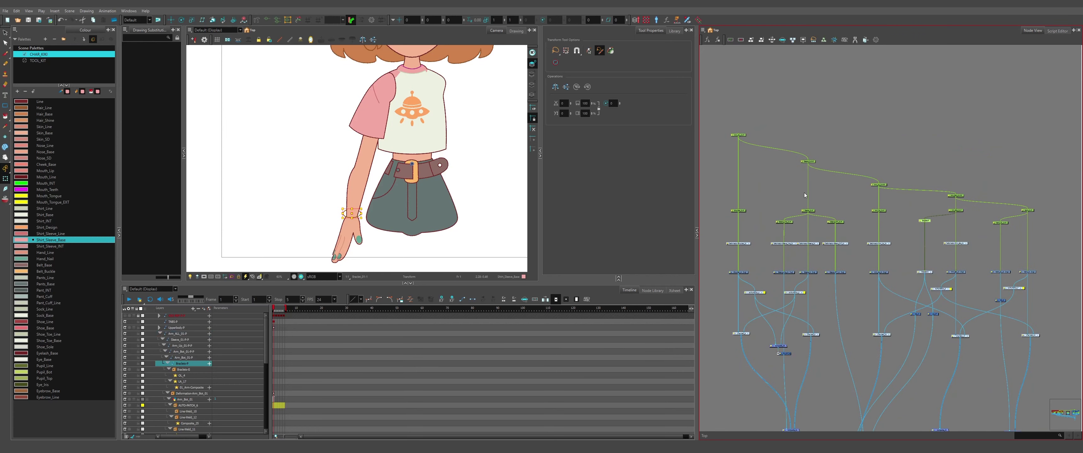
- Rename the sleeve's parent peg Sleeve_01-P-P as Sleeve_ALL-P
{"action": "scroll", "coordinate": [766, 155], "scroll_direction": "up", "scroll_amount": 4}
{"action": "scroll", "coordinate": [879, 210], "scroll_direction": "up", "scroll_amount": 2}
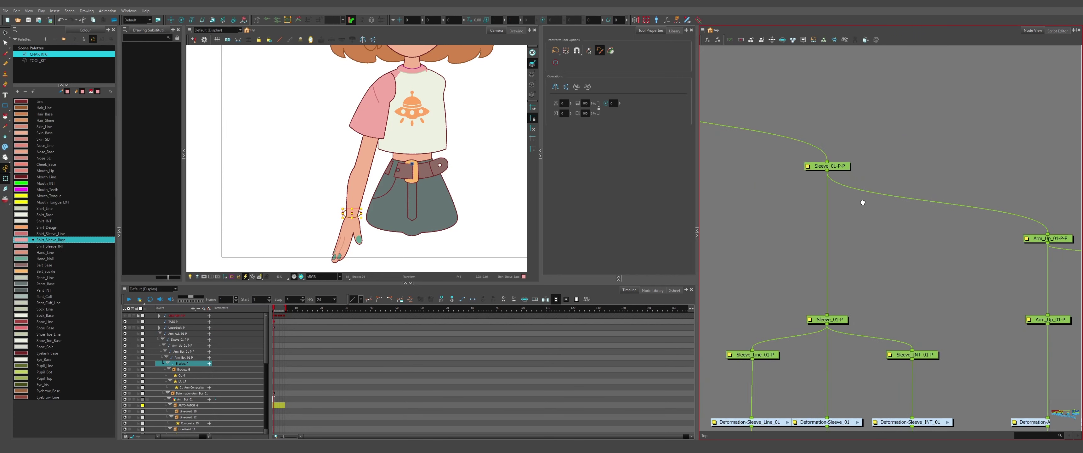
{"action": "left_click", "coordinate": [803, 177]}
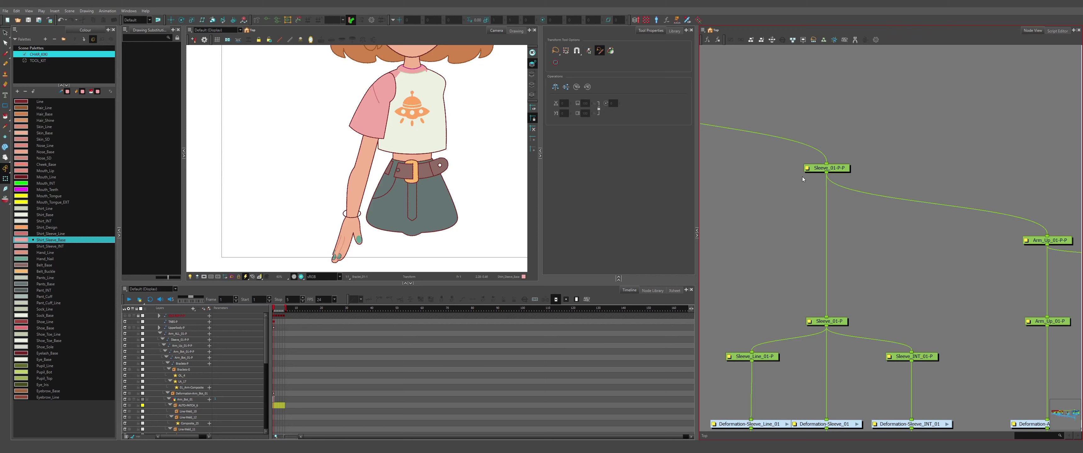
{"action": "double_click", "coordinate": [816, 169]}
{"action": "key", "text": "Return"}
- Rename the upper arm's parent peg Arm_Up_01-P-P as Arm_Up_ALL-P
{"action": "left_click_drag", "start_coordinate": [1018, 242], "coordinate": [856, 246]}
{"action": "left_click", "coordinate": [865, 243]}
{"action": "left_click_drag", "start_coordinate": [570, 236], "coordinate": [560, 237]}
{"action": "key", "text": "BackSpace"}
{"action": "type", "text": "_ALL-P"}
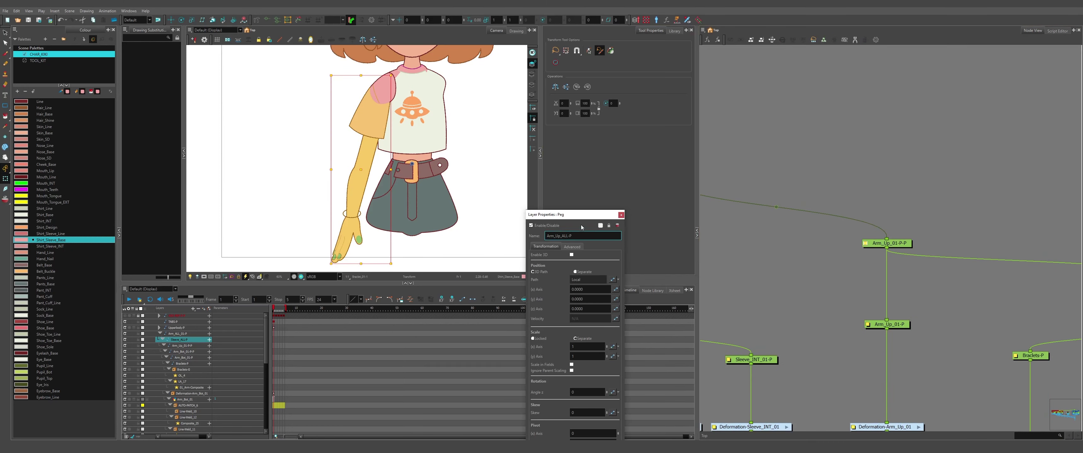
{"action": "key", "text": "Return"}
- Rename the lower arm's parent peg Arm_Bot_01-P-P as Arm_Bot_ALL_01-P
{"action": "left_click_drag", "start_coordinate": [1052, 276], "coordinate": [772, 232]}
{"action": "left_click", "coordinate": [825, 234]}
{"action": "left_click_drag", "start_coordinate": [563, 237], "coordinate": [573, 237]}
{"action": "key", "text": "BackSpace"}
{"action": "type", "text": "ALL_01"}
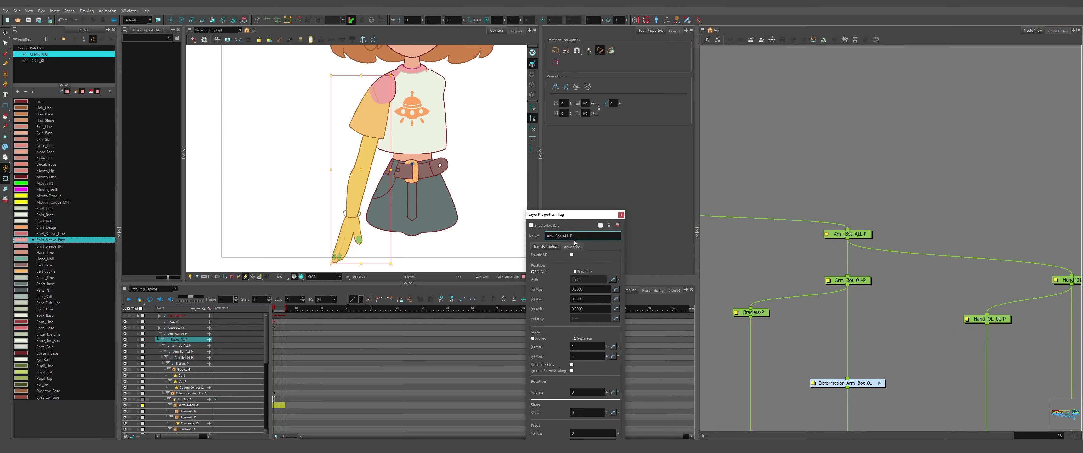
{"action": "key", "text": "Return"}
- Add the _01 suffix to the bracelets' peg, naming it Bracelets_01-P
{"action": "left_click", "coordinate": [936, 333]}
{"action": "left_click", "coordinate": [564, 236]}
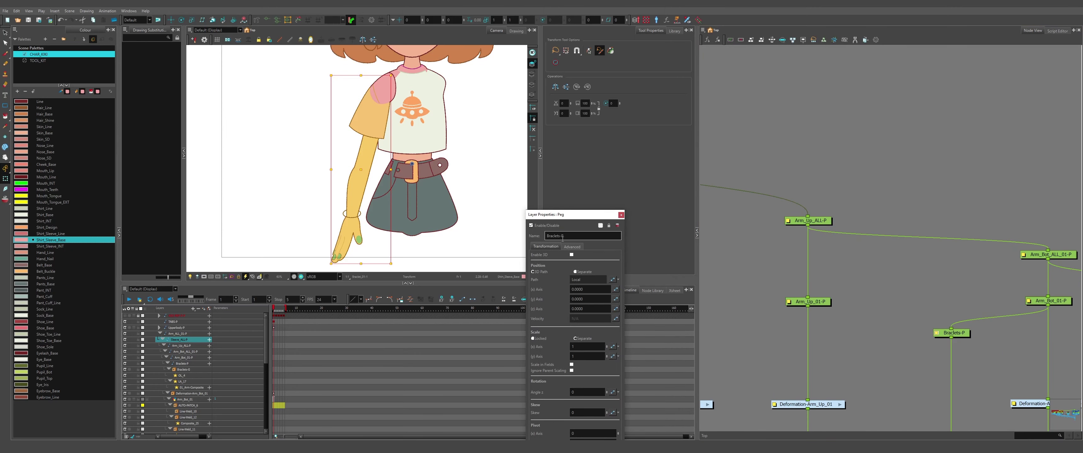
{"action": "type", "text": "_01"}
{"action": "key", "text": "Return"}
- Add the _01 suffix to the upper arm's parent peg, naming it Arm_Up_ALL_01-P
{"action": "left_click_drag", "start_coordinate": [815, 260], "coordinate": [912, 272]}
{"action": "left_click", "coordinate": [885, 232]}
{"action": "left_click", "coordinate": [567, 236]}
{"action": "type", "text": "_01"}
{"action": "key", "text": "Return"}
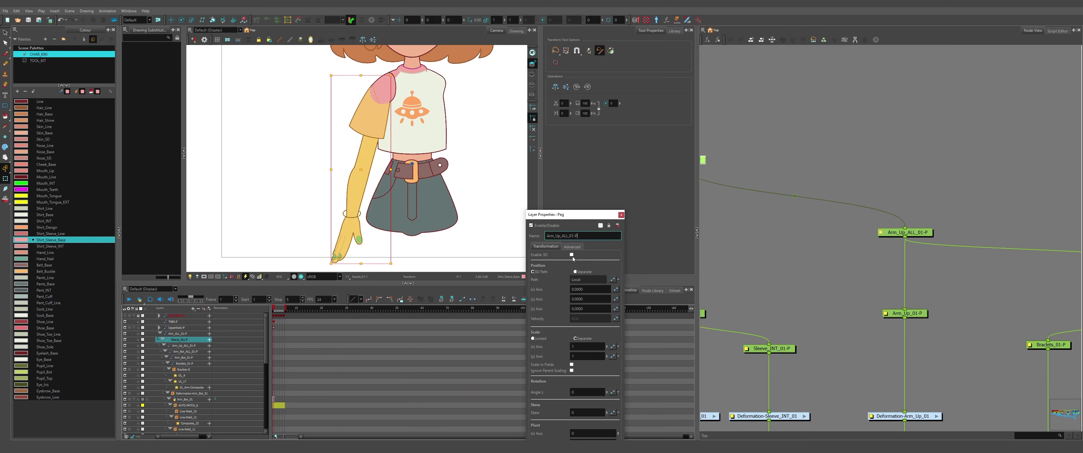
{"action": "left_click", "coordinate": [621, 215]}
- Add the _01 suffix to the sleeve's parent peg, naming it Sleeve_ALL_01-P
{"action": "left_click", "coordinate": [850, 196]}
{"action": "left_click", "coordinate": [563, 236]}
{"action": "type", "text": "_01"}
{"action": "key", "text": "Return"}
{"action": "left_click", "coordinate": [621, 215]}
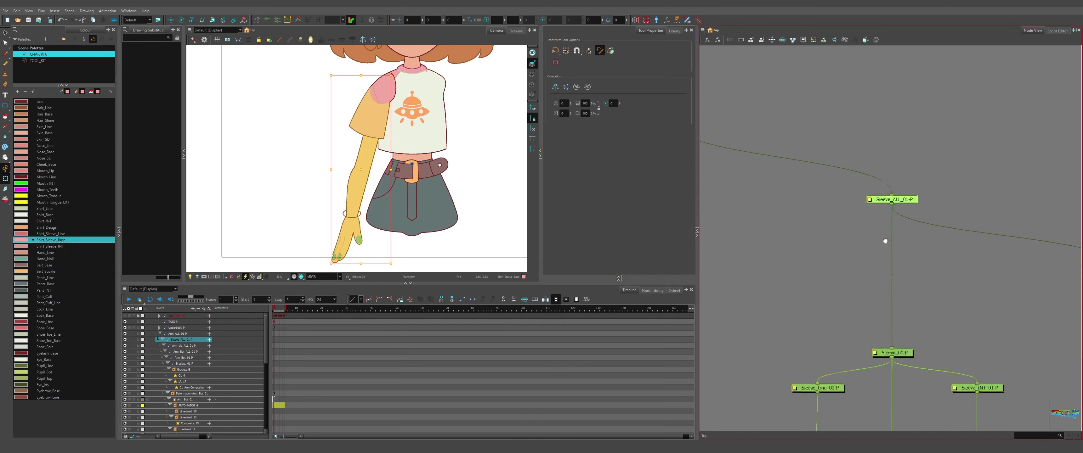
- Select all the arm pegs with the Rotate tool, set their pivot at the shoulder, and take the sleeve's parent peg out of the selection
{"action": "scroll", "coordinate": [883, 210], "scroll_direction": "down", "scroll_amount": 6}
{"action": "left_click_drag", "start_coordinate": [725, 145], "coordinate": [1019, 246]}
{"action": "key", "text": "alt+3"}
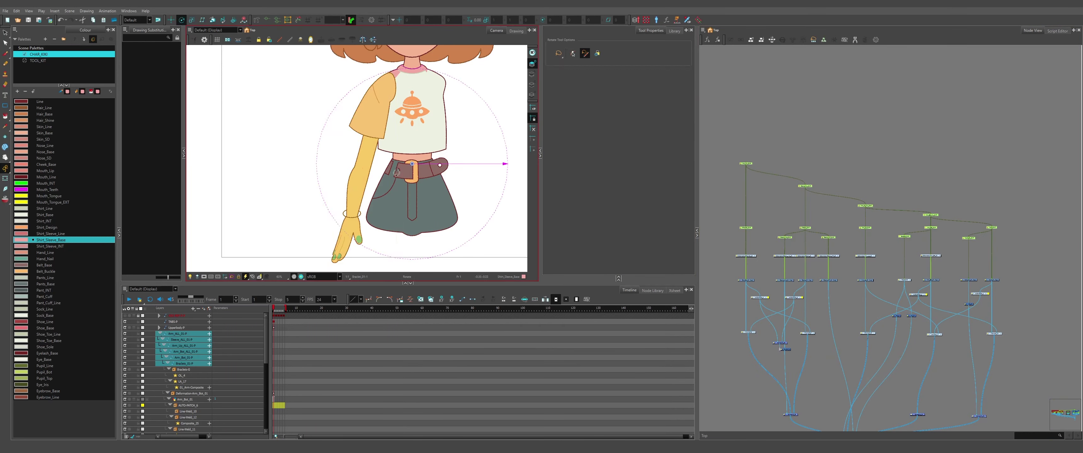
{"action": "left_click", "coordinate": [802, 189]}
{"action": "scroll", "coordinate": [802, 189], "scroll_direction": "up", "scroll_amount": 2}
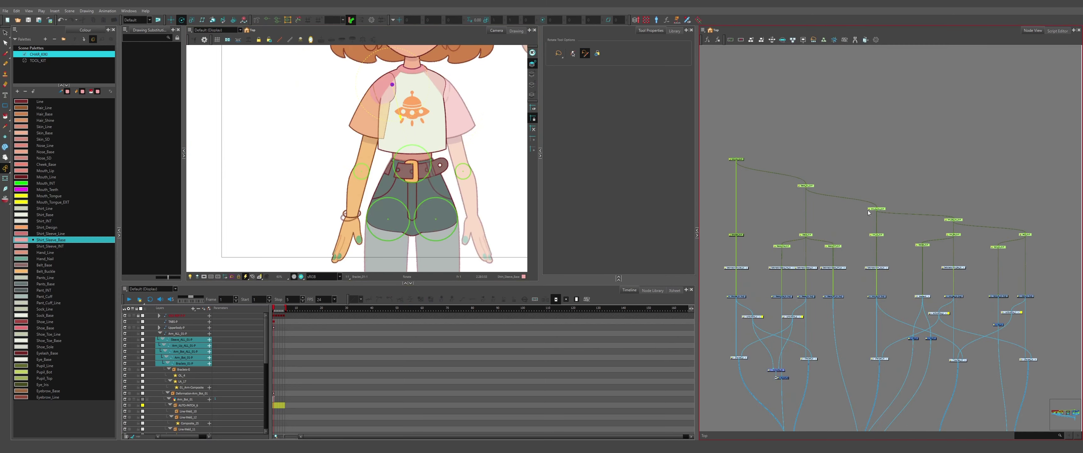
{"action": "scroll", "coordinate": [370, 87], "scroll_direction": "up", "scroll_amount": 1}
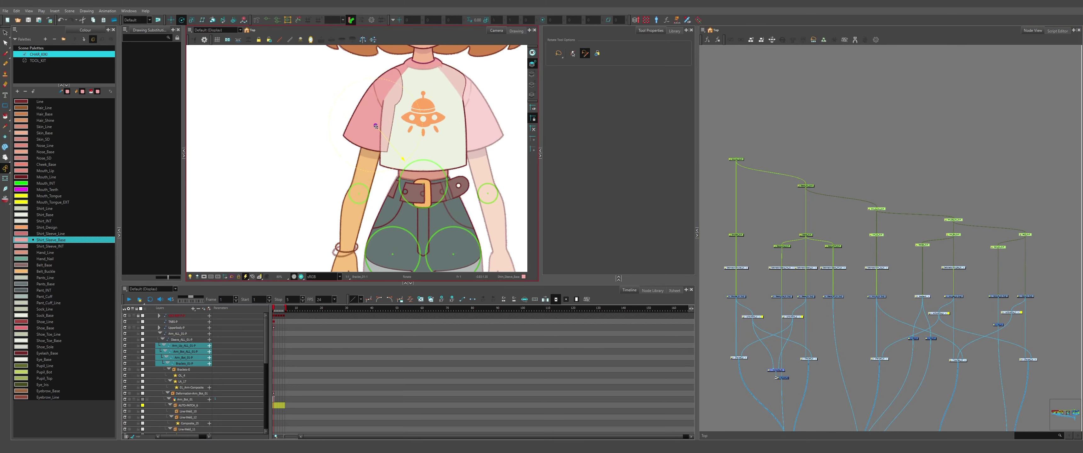
- Keep only the lower arm, hand and bracelet pegs selected and move their pivot to the centre of the elbow guide circle
{"action": "left_click_drag", "start_coordinate": [908, 214], "coordinate": [1036, 257]}
{"action": "scroll", "coordinate": [349, 214], "scroll_direction": "up", "scroll_amount": 8}
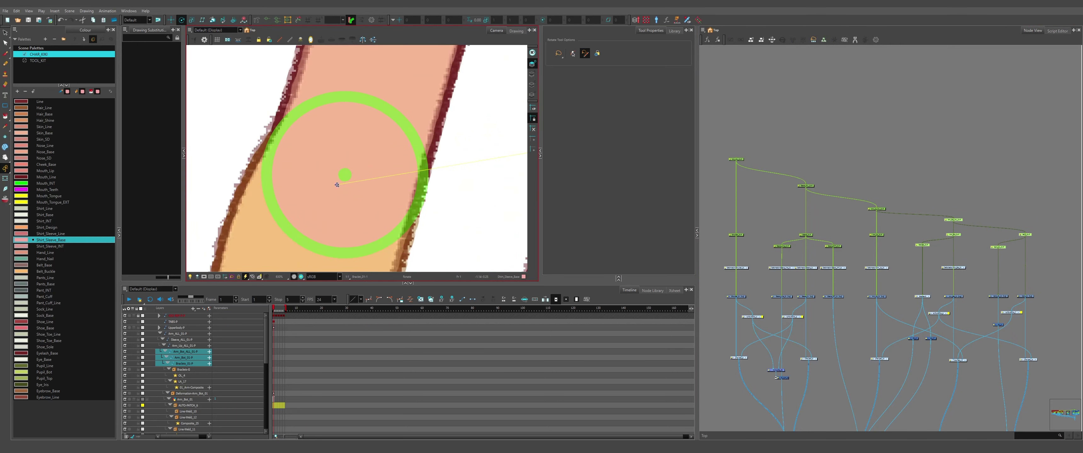
{"action": "scroll", "coordinate": [337, 185], "scroll_direction": "up", "scroll_amount": 3}
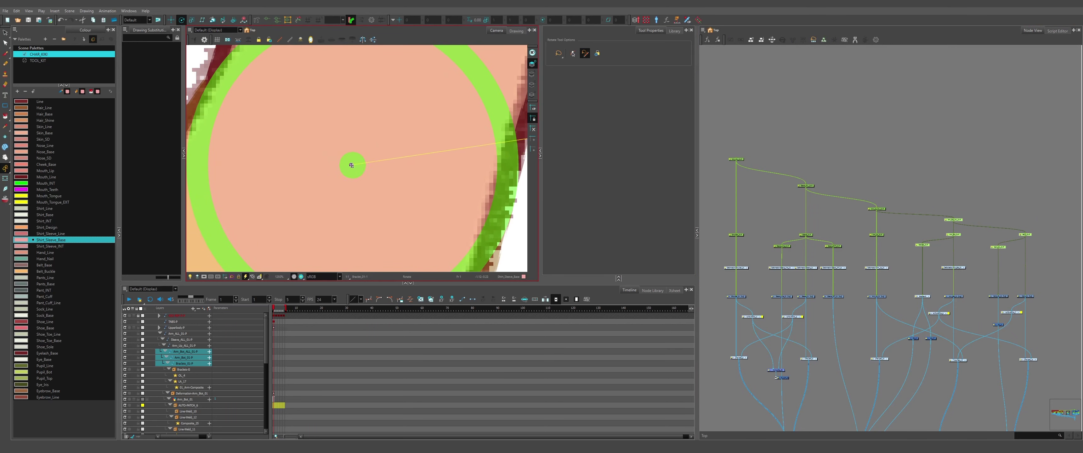
- Select the lower-arm master peg and hide the reference overlay with the pivot circles
{"action": "scroll", "coordinate": [352, 166], "scroll_direction": "down", "scroll_amount": 13}
{"action": "scroll", "coordinate": [310, 166], "scroll_direction": "up", "scroll_amount": 2}
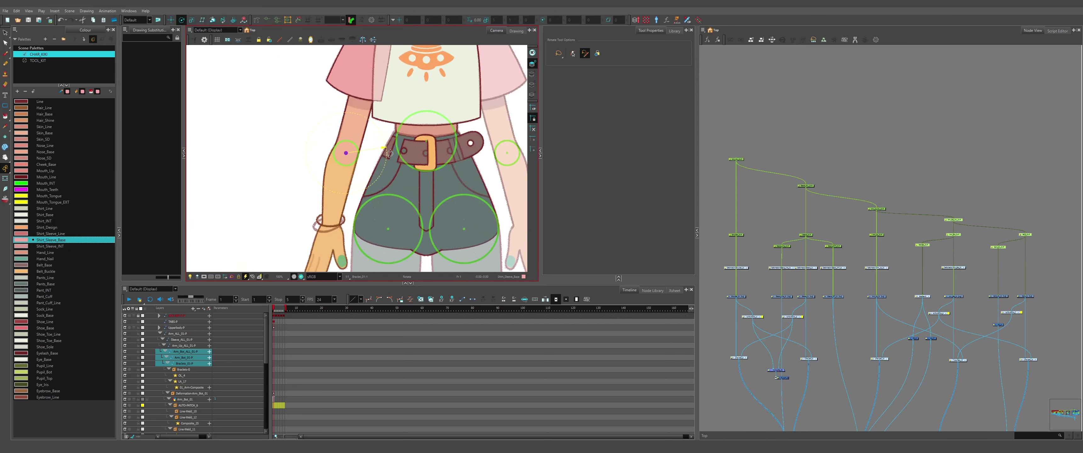
{"action": "left_click", "coordinate": [952, 219]}
{"action": "left_click", "coordinate": [149, 329]}
{"action": "left_click", "coordinate": [125, 315]}
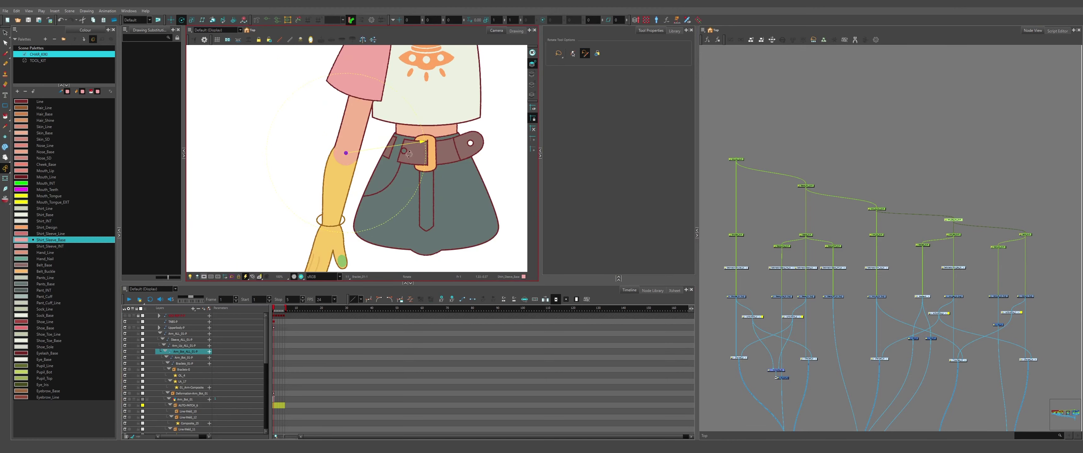
- Try rotating the forearm up around the elbow pivot, and undo the rotation
{"action": "scroll", "coordinate": [405, 150], "scroll_direction": "up", "scroll_amount": 2}
{"action": "left_click_drag", "start_coordinate": [405, 151], "coordinate": [295, 97]}
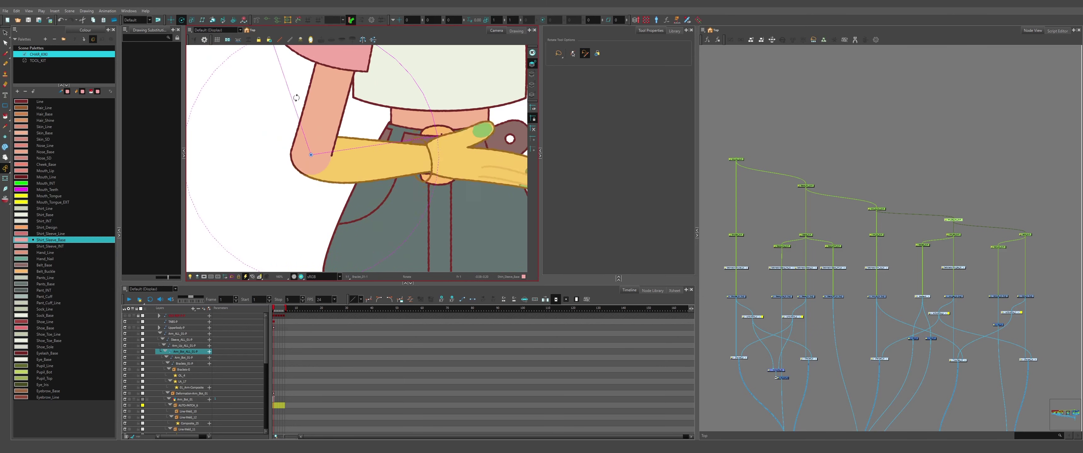
{"action": "scroll", "coordinate": [347, 147], "scroll_direction": "down", "scroll_amount": 4}
{"action": "key", "text": "ctrl+z"}
- Select the hand's master peg, try rotating the hand around the wrist, and undo the rotation
{"action": "left_click_drag", "start_coordinate": [981, 225], "coordinate": [1040, 255]}
{"action": "scroll", "coordinate": [320, 197], "scroll_direction": "up", "scroll_amount": 3}
{"action": "left_click", "coordinate": [1025, 235]}
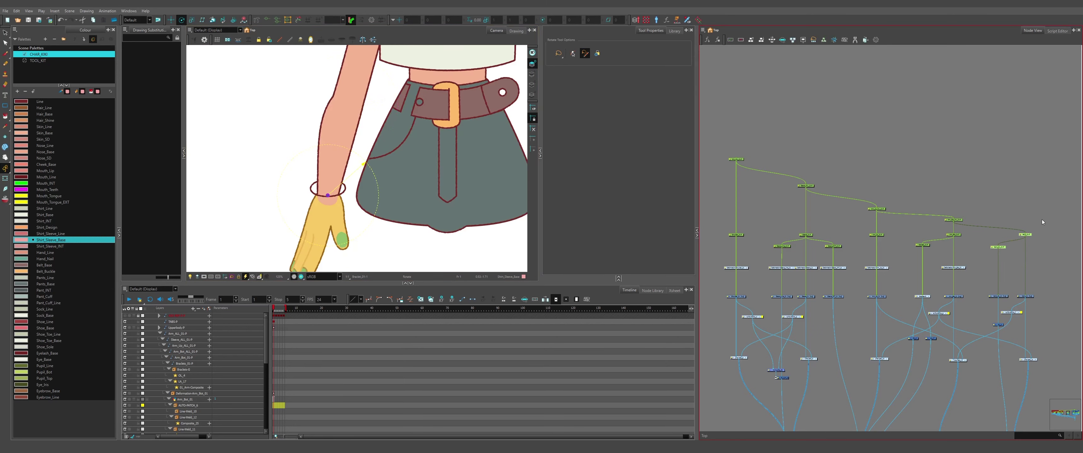
{"action": "left_click_drag", "start_coordinate": [375, 212], "coordinate": [311, 162]}
{"action": "key", "text": "ctrl+z"}
{"action": "scroll", "coordinate": [353, 151], "scroll_direction": "down", "scroll_amount": 2}
- Check the pivot of the bracelet peg and of the Bracelet_01-P peg inside the bracelet group
{"action": "left_click", "coordinate": [959, 130]}
{"action": "scroll", "coordinate": [935, 245], "scroll_direction": "up", "scroll_amount": 3}
{"action": "left_click", "coordinate": [904, 244]}
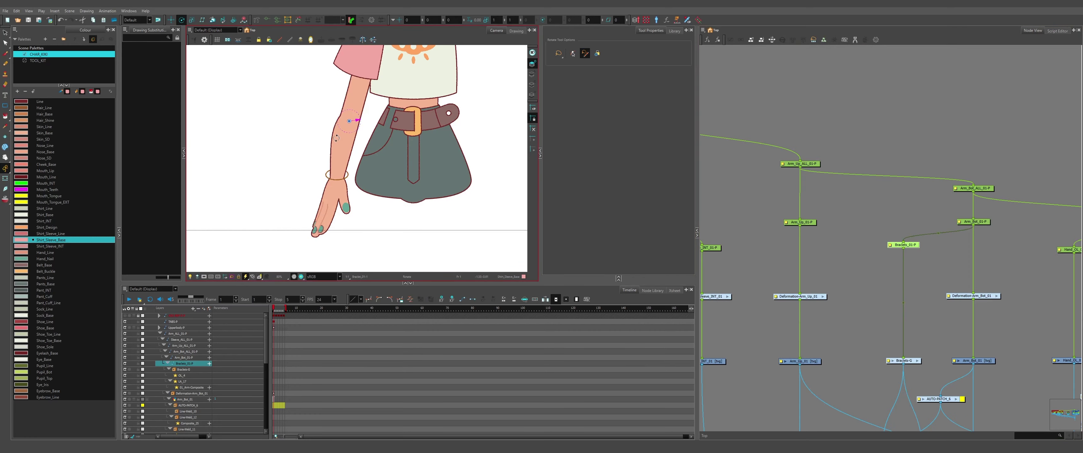
{"action": "scroll", "coordinate": [336, 138], "scroll_direction": "up", "scroll_amount": 2}
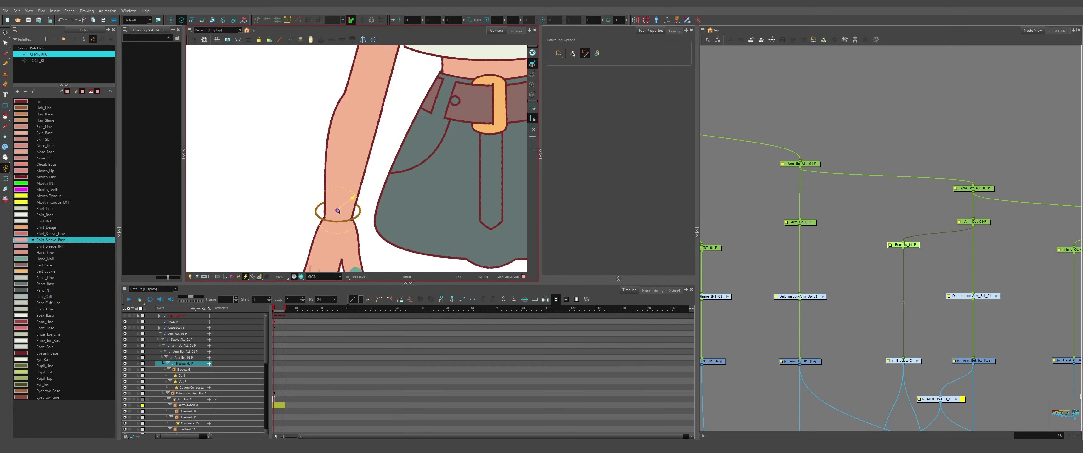
{"action": "scroll", "coordinate": [802, 213], "scroll_direction": "down", "scroll_amount": 2}
{"action": "left_click", "coordinate": [899, 332]}
{"action": "left_click", "coordinate": [814, 169]}
{"action": "left_click_drag", "start_coordinate": [492, 82], "coordinate": [449, 112]}
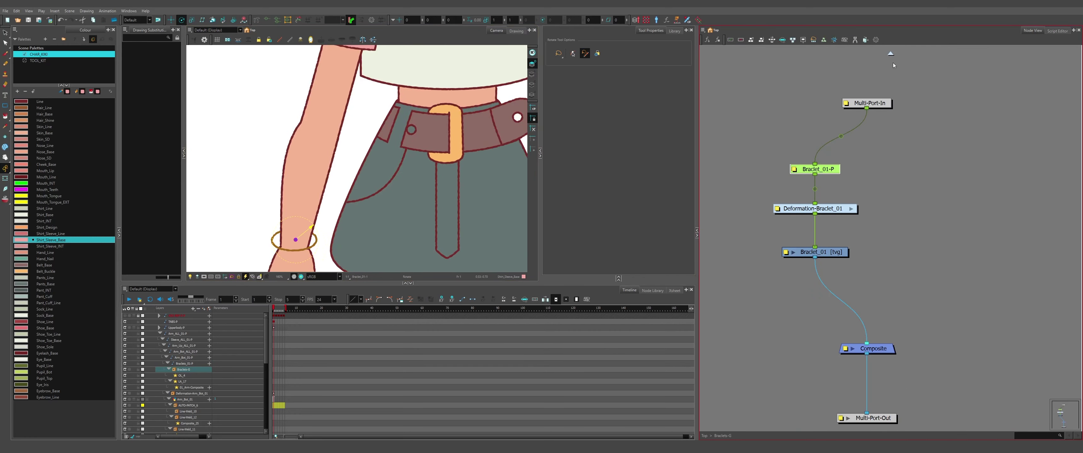
{"action": "left_click", "coordinate": [891, 54]}
- Check the pivots of the upper-arm peg and of the upper-arm master peg above it
{"action": "left_click_drag", "start_coordinate": [964, 269], "coordinate": [1050, 306]}
{"action": "scroll", "coordinate": [1026, 290], "scroll_direction": "up", "scroll_amount": 1}
{"action": "left_click", "coordinate": [996, 207]}
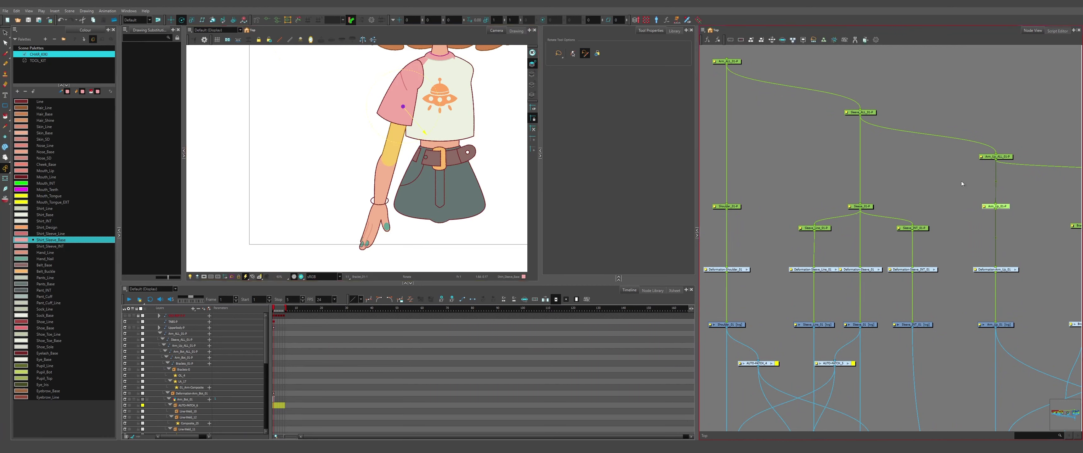
{"action": "left_click", "coordinate": [988, 156]}
{"action": "left_click_drag", "start_coordinate": [982, 213], "coordinate": [900, 233]}
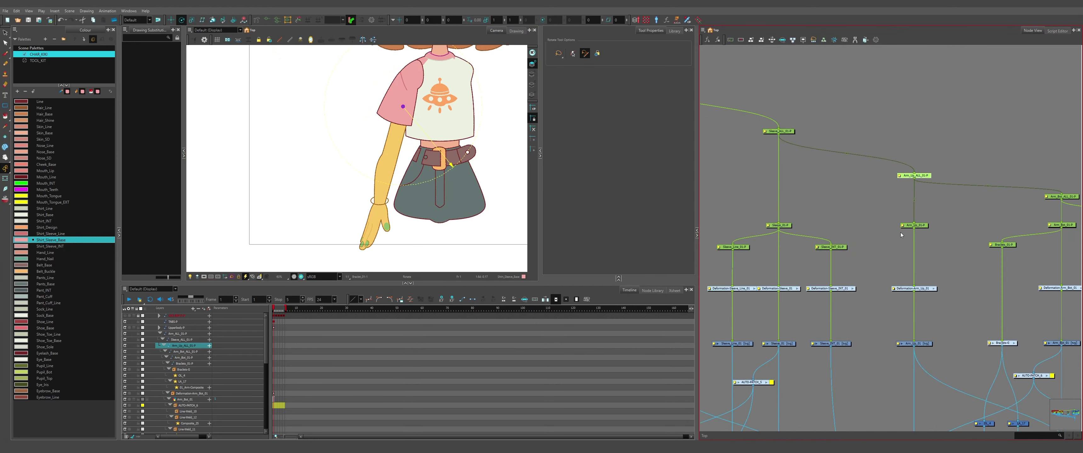
- Temporarily disable the three sleeve drawings to examine the pivots underneath, and re-enable them
{"action": "left_click_drag", "start_coordinate": [854, 328], "coordinate": [714, 355]}
{"action": "key", "text": "d"}
{"action": "left_click_drag", "start_coordinate": [891, 165], "coordinate": [935, 233]}
{"action": "scroll", "coordinate": [410, 91], "scroll_direction": "up", "scroll_amount": 1}
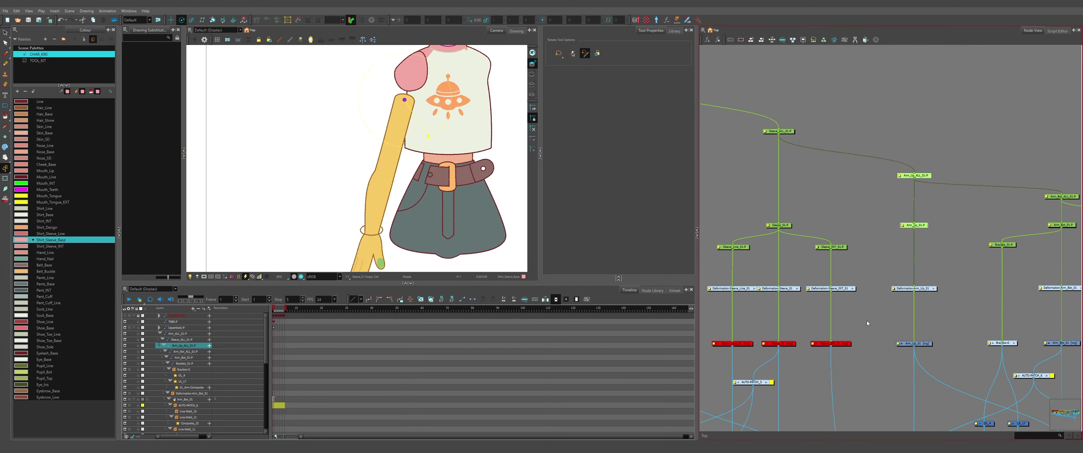
{"action": "key", "text": "ctrl+z"}
{"action": "key", "text": "ctrl+z"}
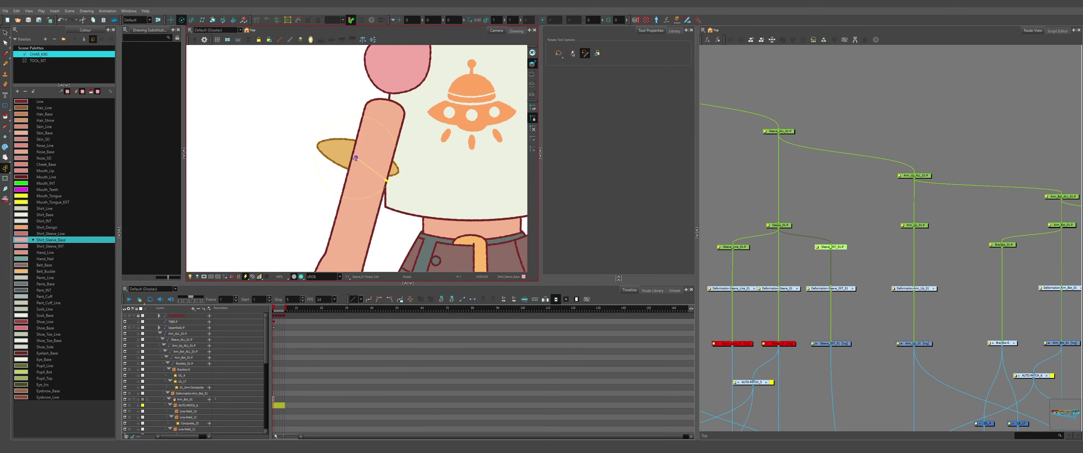
{"action": "left_click_drag", "start_coordinate": [715, 334], "coordinate": [791, 353]}
{"action": "key", "text": "a"}
- Select the sleeve line peg and examine its pivot along the sleeve's fold line
{"action": "left_click", "coordinate": [733, 246]}
{"action": "left_click_drag", "start_coordinate": [375, 105], "coordinate": [376, 146]}
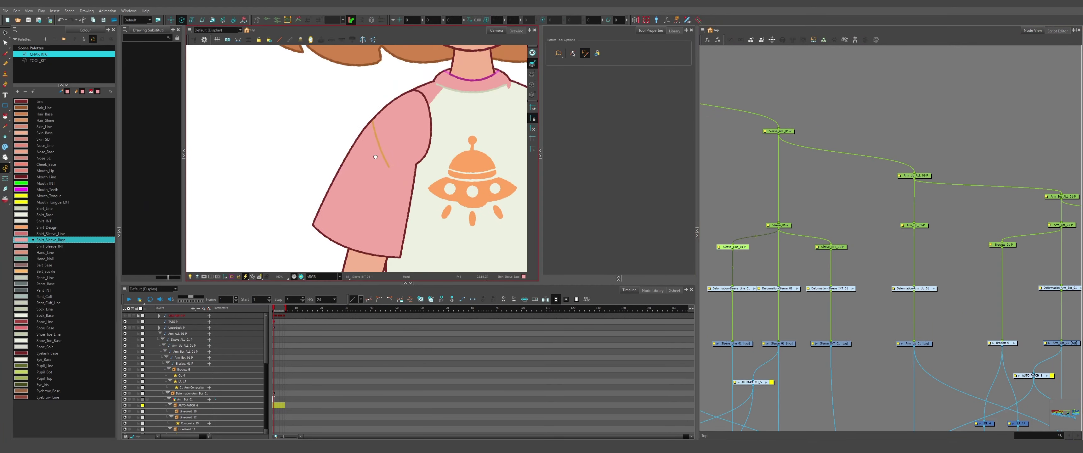
{"action": "scroll", "coordinate": [378, 97], "scroll_direction": "up", "scroll_amount": 2}
{"action": "scroll", "coordinate": [756, 193], "scroll_direction": "down", "scroll_amount": 2}
{"action": "left_click_drag", "start_coordinate": [726, 199], "coordinate": [820, 178]}
{"action": "scroll", "coordinate": [784, 192], "scroll_direction": "down", "scroll_amount": 1}
{"action": "scroll", "coordinate": [360, 113], "scroll_direction": "down", "scroll_amount": 8}
{"action": "scroll", "coordinate": [357, 160], "scroll_direction": "up", "scroll_amount": 2}
- Add a parent peg above the arm's master peg, Arm_ALL_01-P
{"action": "left_click", "coordinate": [900, 109]}
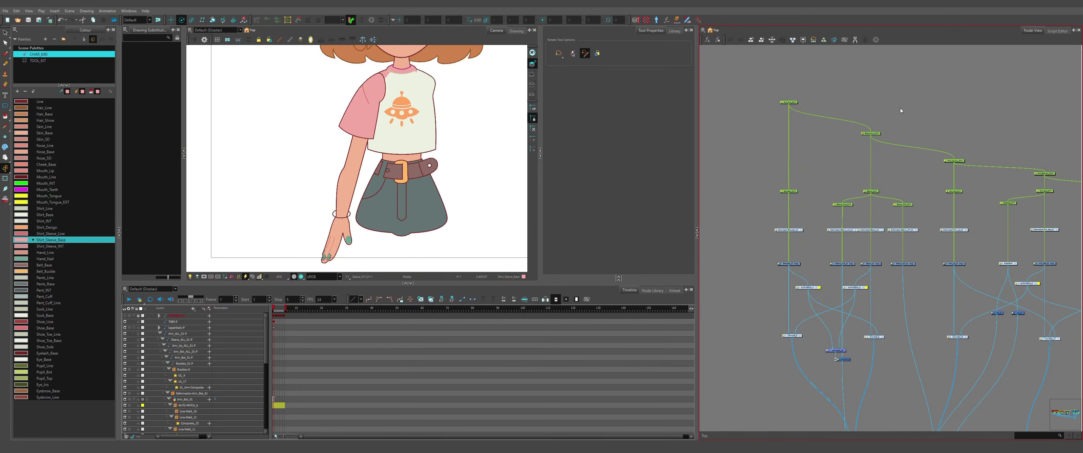
{"action": "scroll", "coordinate": [790, 158], "scroll_direction": "down", "scroll_amount": 6}
{"action": "scroll", "coordinate": [788, 136], "scroll_direction": "up", "scroll_amount": 4}
{"action": "left_click", "coordinate": [781, 144]}
{"action": "scroll", "coordinate": [782, 135], "scroll_direction": "up", "scroll_amount": 3}
{"action": "key", "text": "ctrl+p"}
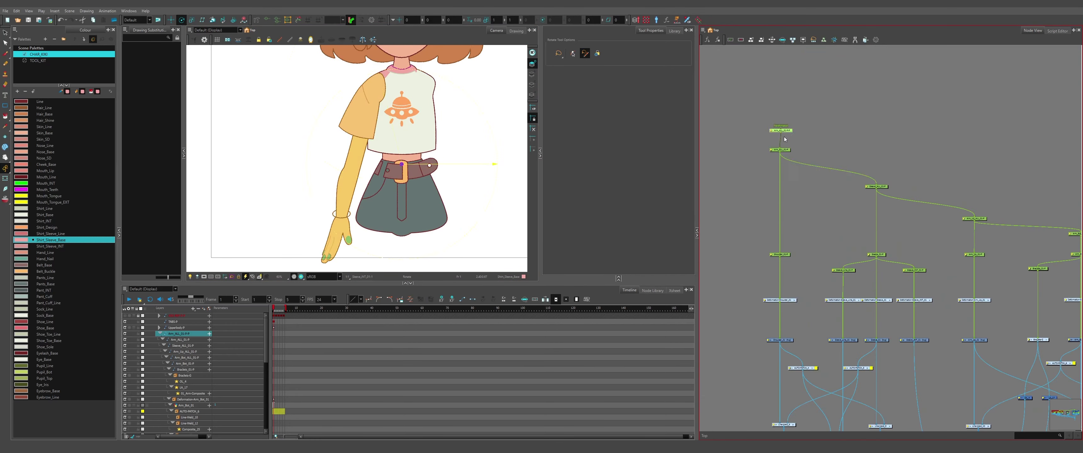
- Compare the pivots of the two top arm pegs, move the new parent peg higher, and rename it
{"action": "scroll", "coordinate": [782, 116], "scroll_direction": "up", "scroll_amount": 3}
{"action": "left_click", "coordinate": [790, 175]}
{"action": "left_click", "coordinate": [771, 180]}
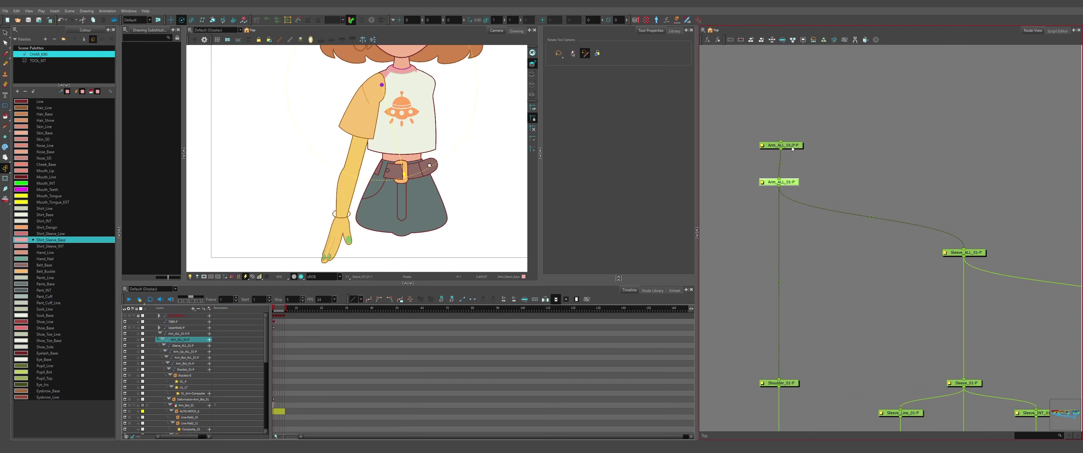
{"action": "left_click_drag", "start_coordinate": [792, 148], "coordinate": [807, 126]}
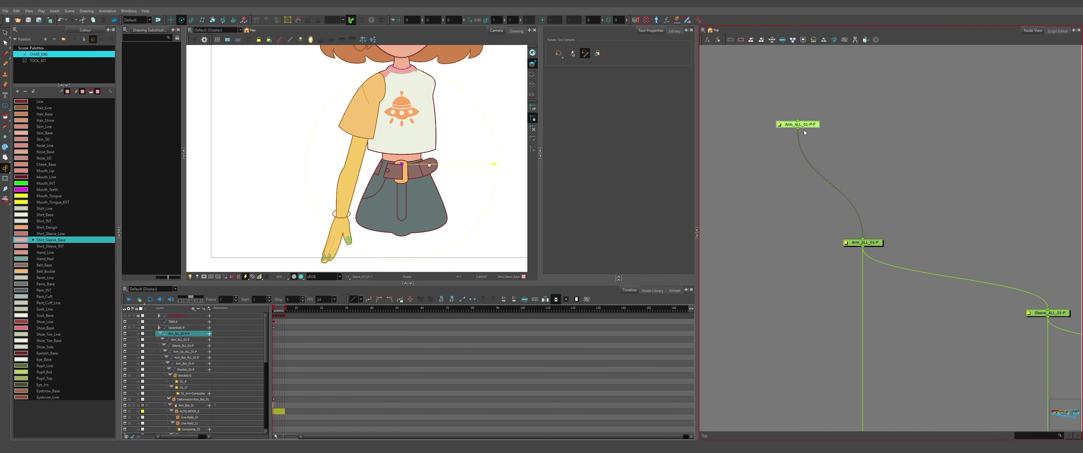
{"action": "double_click", "coordinate": [777, 127]}
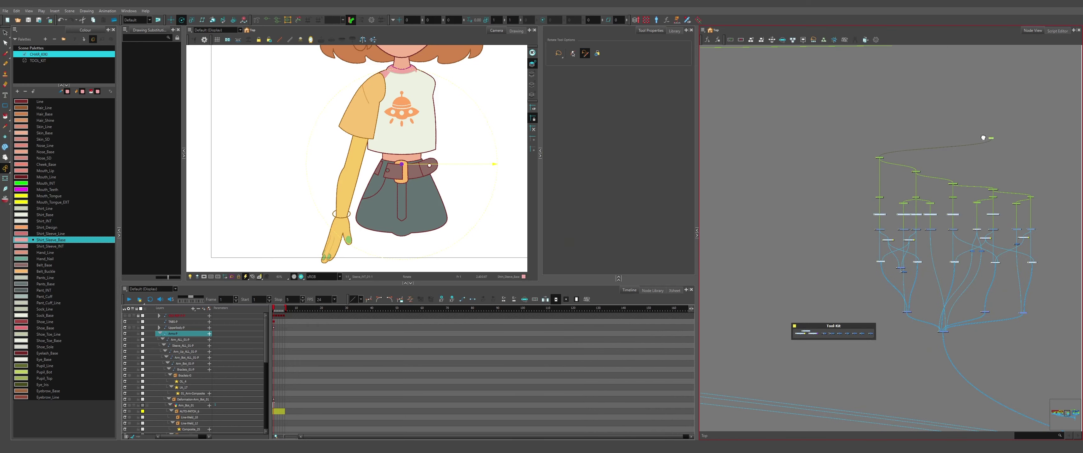
- Connect the arm's new parent peg to the Body+Arms-P peg in the Body network
{"action": "left_click_drag", "start_coordinate": [986, 138], "coordinate": [827, 167]}
{"action": "scroll", "coordinate": [831, 163], "scroll_direction": "up", "scroll_amount": 3}
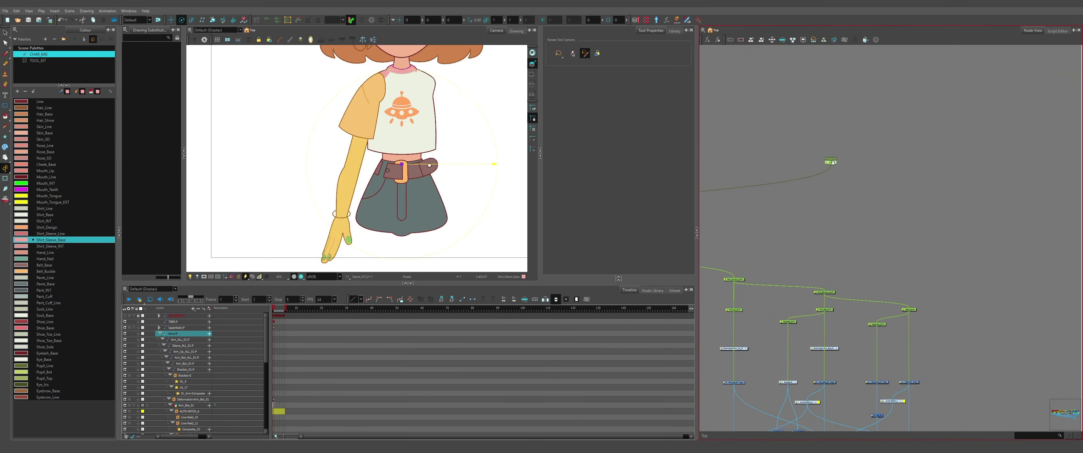
{"action": "scroll", "coordinate": [911, 114], "scroll_direction": "down", "scroll_amount": 3}
{"action": "left_click_drag", "start_coordinate": [966, 114], "coordinate": [682, 268]}
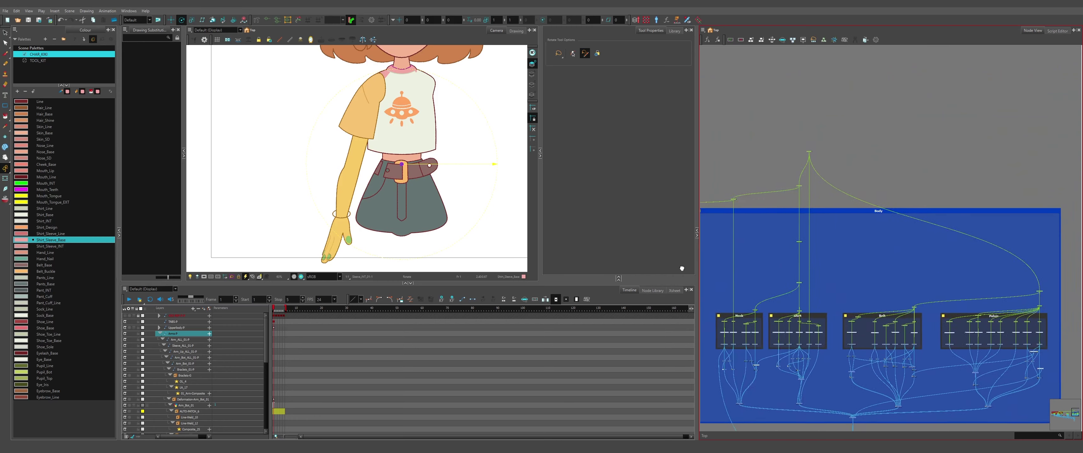
{"action": "scroll", "coordinate": [819, 257], "scroll_direction": "up", "scroll_amount": 1}
{"action": "scroll", "coordinate": [793, 183], "scroll_direction": "up", "scroll_amount": 5}
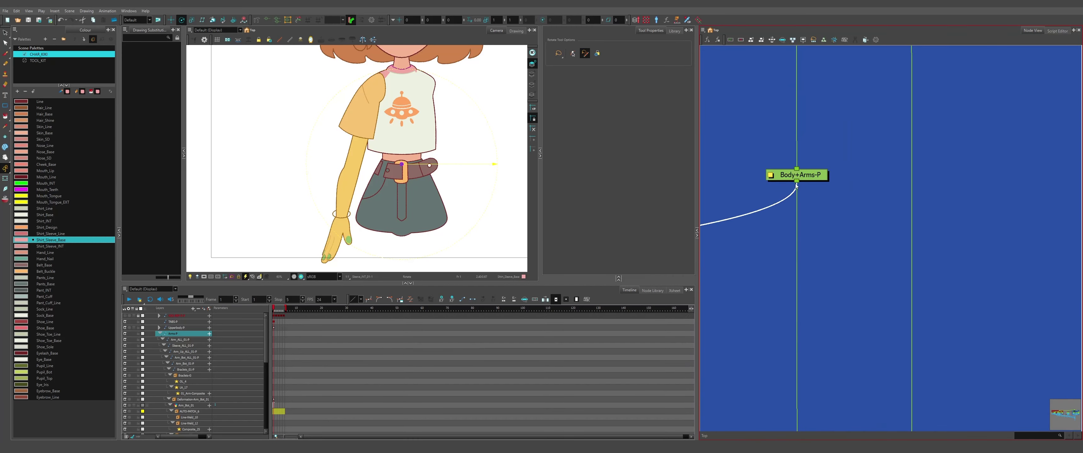
{"action": "left_click_drag", "start_coordinate": [795, 186], "coordinate": [796, 182]}
- Select the peg above the Shirt group, try rotating the shirt, and undo the rotation
{"action": "scroll", "coordinate": [796, 182], "scroll_direction": "down", "scroll_amount": 6}
{"action": "scroll", "coordinate": [826, 278], "scroll_direction": "up", "scroll_amount": 3}
{"action": "left_click", "coordinate": [850, 285]}
{"action": "scroll", "coordinate": [344, 185], "scroll_direction": "down", "scroll_amount": 3}
{"action": "scroll", "coordinate": [365, 149], "scroll_direction": "up", "scroll_amount": 3}
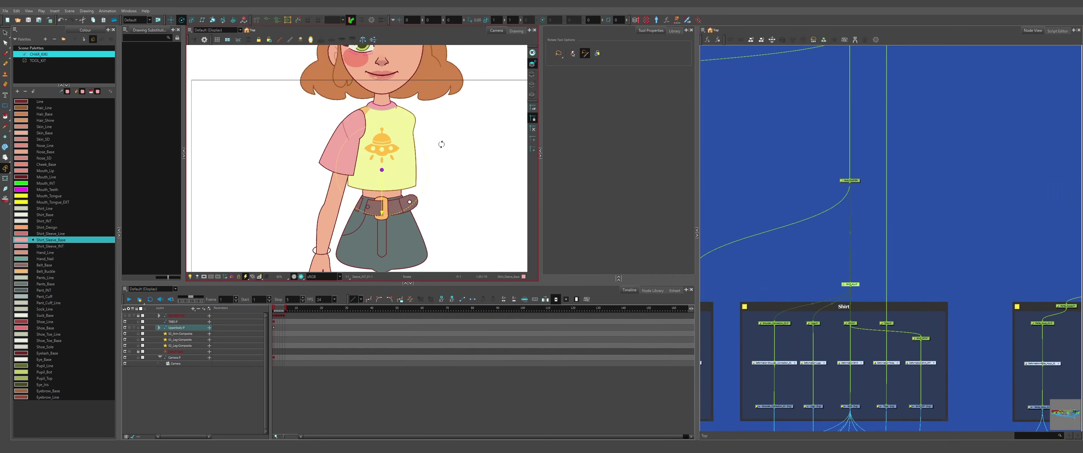
{"action": "left_click_drag", "start_coordinate": [442, 144], "coordinate": [395, 124]}
{"action": "key", "text": "ctrl+z"}
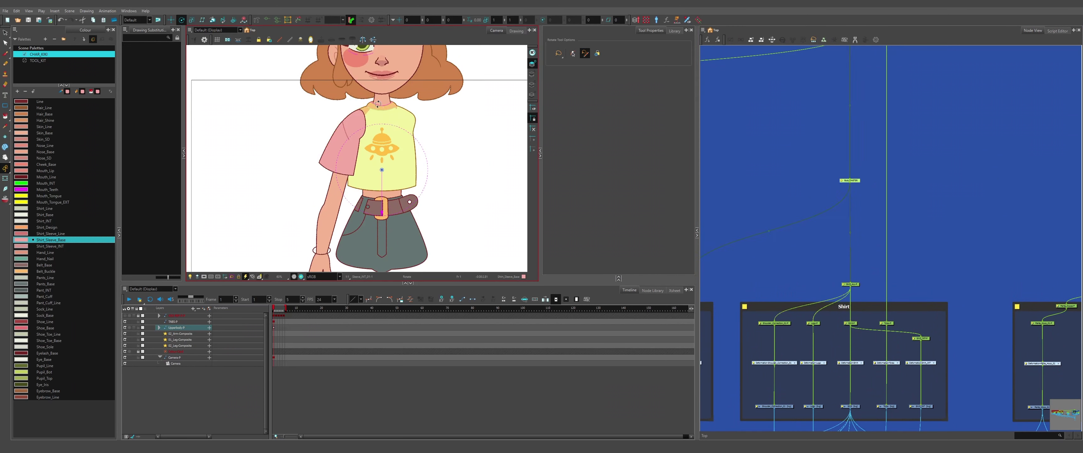
- Select the parent Body+Arms-P peg, try rotating the shirt together with the arm, and undo it
{"action": "key", "text": "b"}
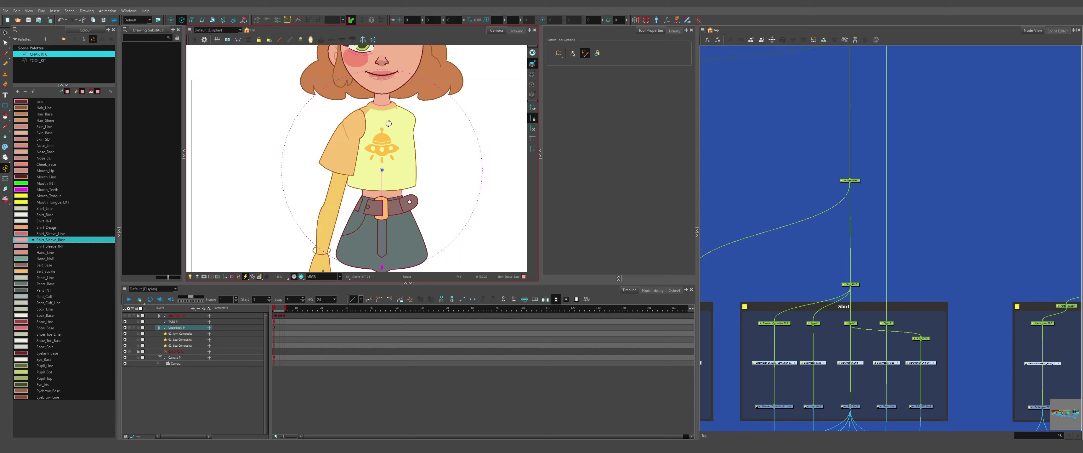
{"action": "left_click_drag", "start_coordinate": [443, 136], "coordinate": [399, 122]}
{"action": "key", "text": "ctrl+z"}
- Step up the parent pegs and try rotating the head, shirt and arm together
{"action": "key", "text": "b"}
{"action": "key", "text": "1"}
{"action": "left_click_drag", "start_coordinate": [459, 160], "coordinate": [405, 148]}
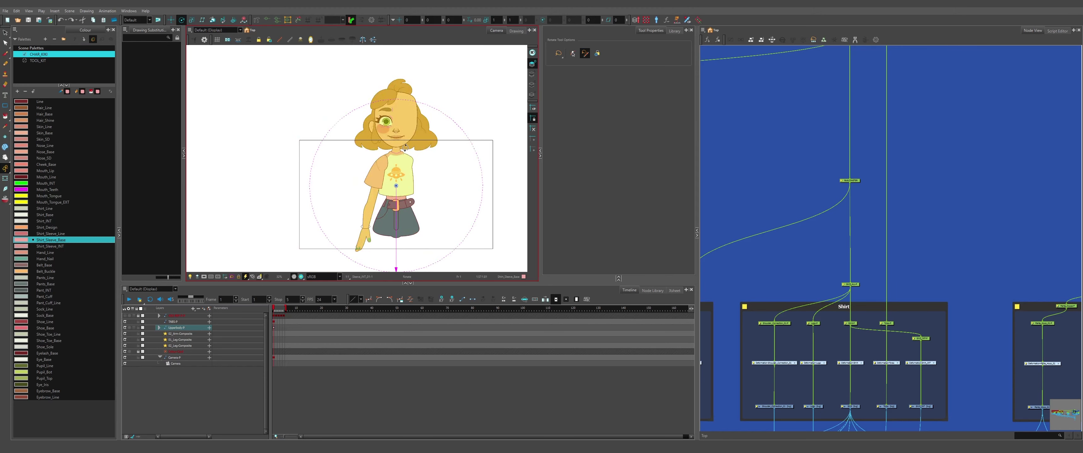
{"action": "key", "text": "b"}
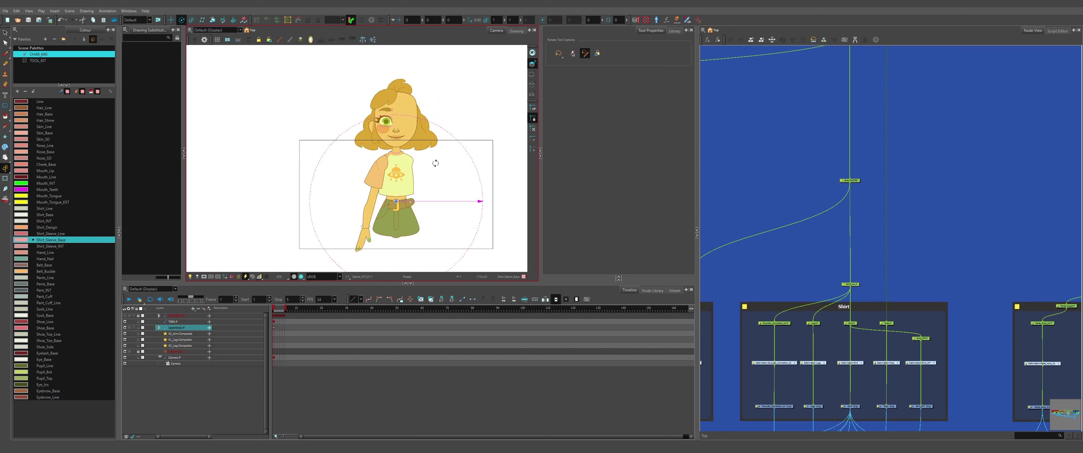
- Show the reference overlay again to compare the arm and sleeve against the shirt
{"action": "scroll", "coordinate": [824, 176], "scroll_direction": "down", "scroll_amount": 1}
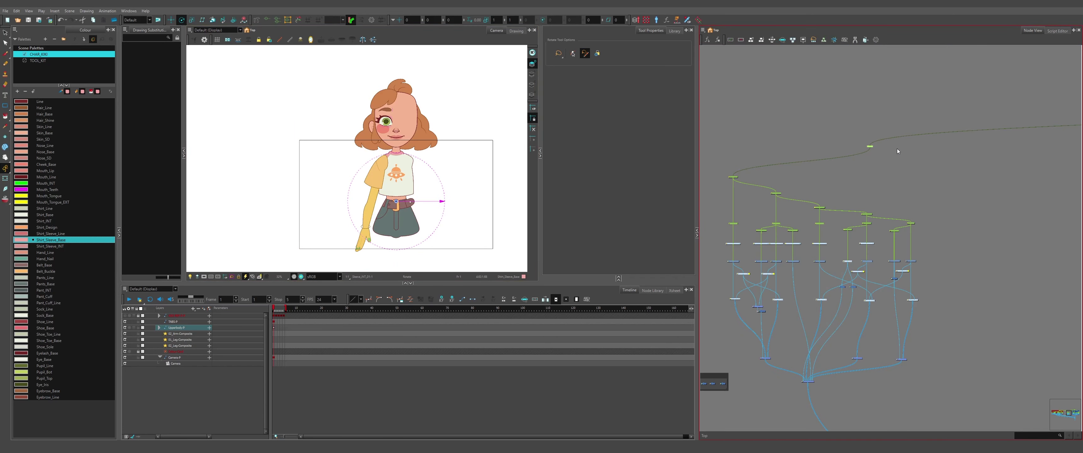
{"action": "scroll", "coordinate": [872, 145], "scroll_direction": "up", "scroll_amount": 6}
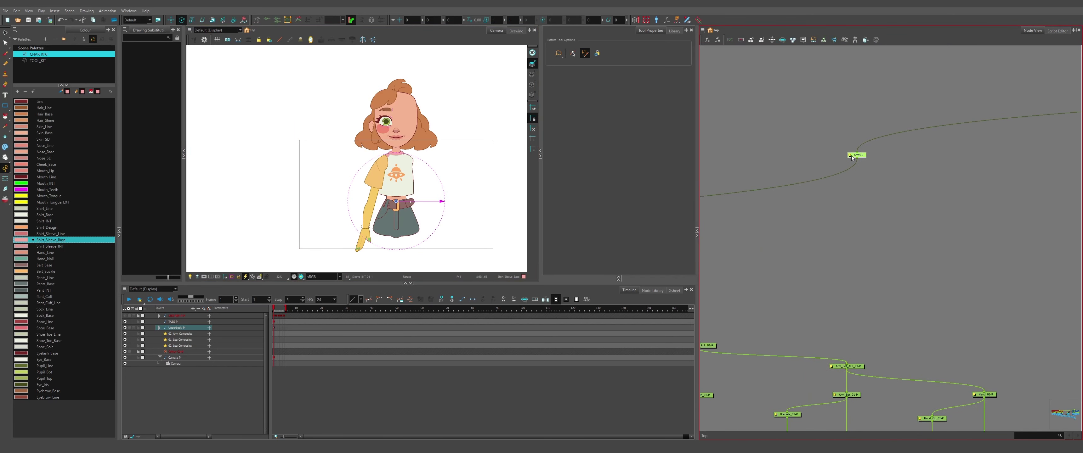
{"action": "scroll", "coordinate": [405, 190], "scroll_direction": "up", "scroll_amount": 3}
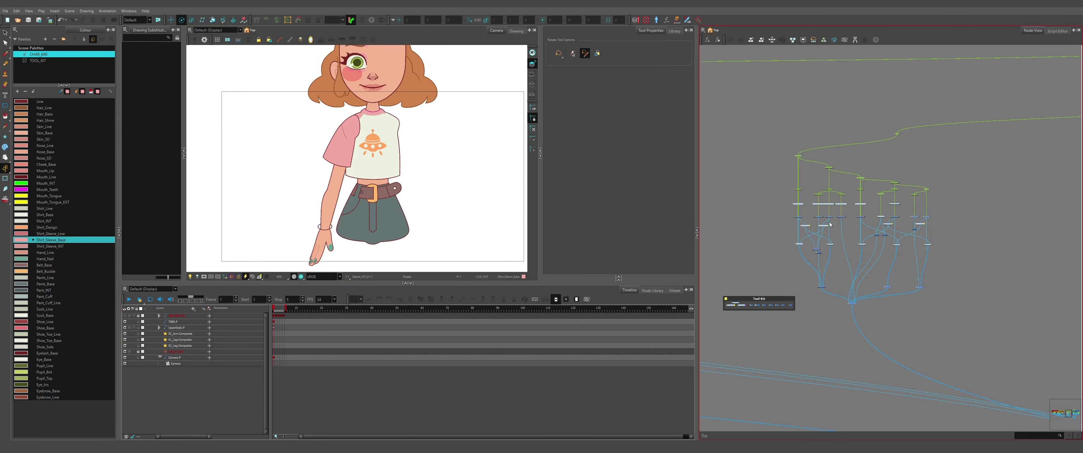
{"action": "scroll", "coordinate": [839, 212], "scroll_direction": "up", "scroll_amount": 2}
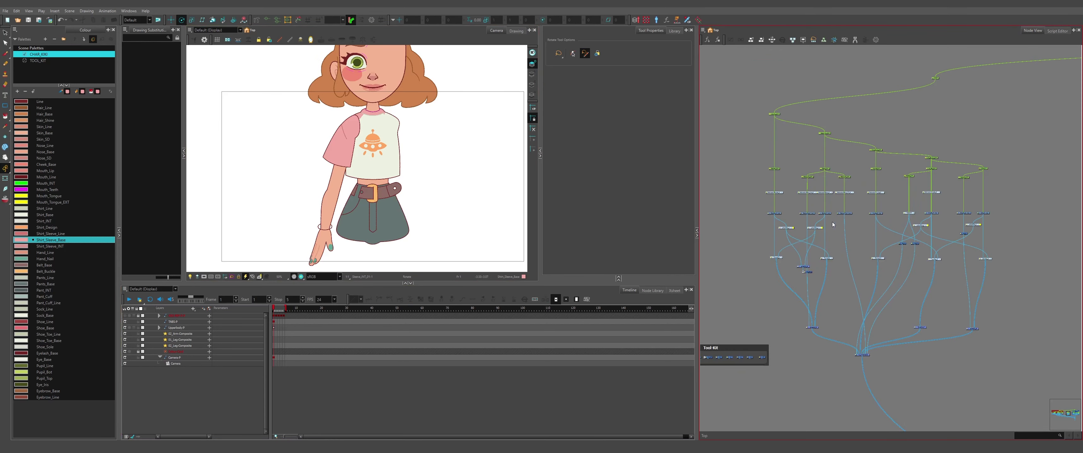
{"action": "left_click", "coordinate": [125, 317]}
{"action": "scroll", "coordinate": [340, 133], "scroll_direction": "up", "scroll_amount": 4}
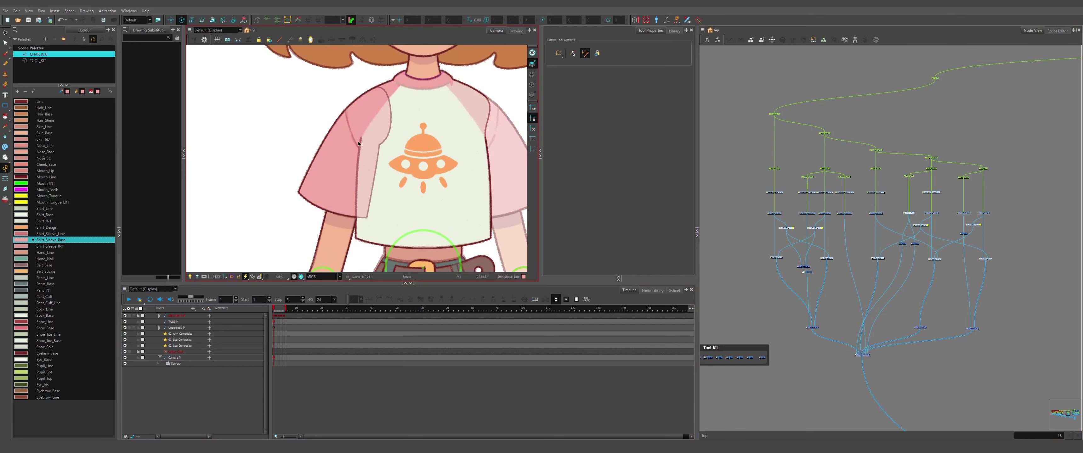
- Set the Z position of the arm's master peg so that the arm sits behind the shirt
{"action": "left_click", "coordinate": [922, 136]}
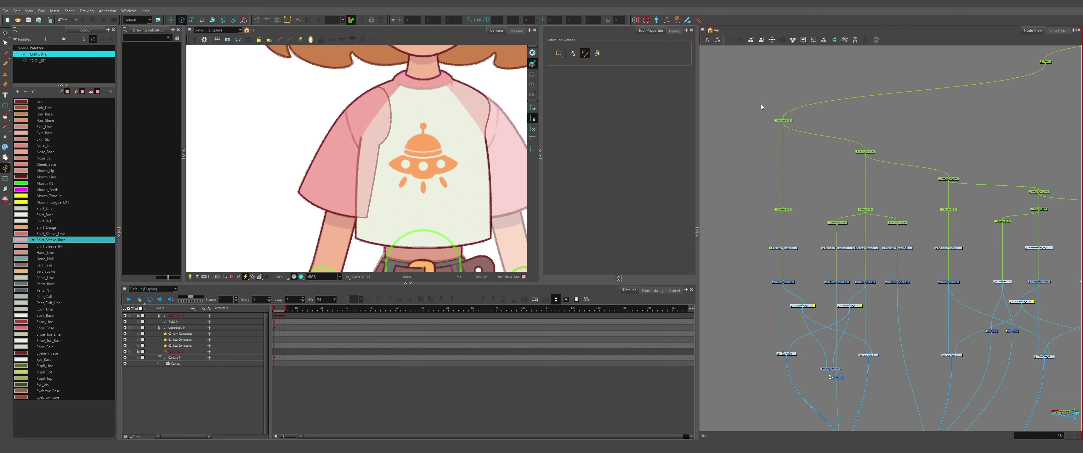
{"action": "left_click", "coordinate": [774, 114]}
{"action": "scroll", "coordinate": [773, 112], "scroll_direction": "up", "scroll_amount": 5}
{"action": "scroll", "coordinate": [750, 132], "scroll_direction": "down", "scroll_amount": 5}
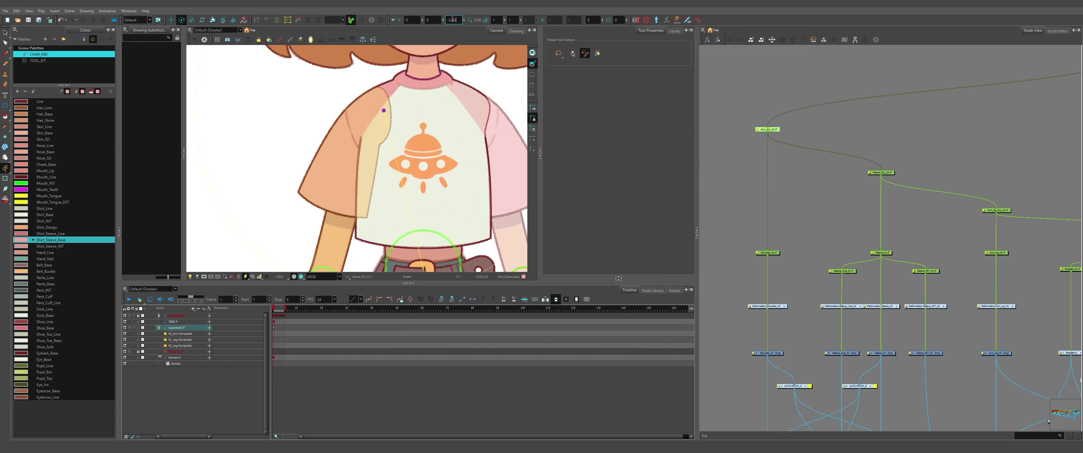
{"action": "key", "text": "Return"}
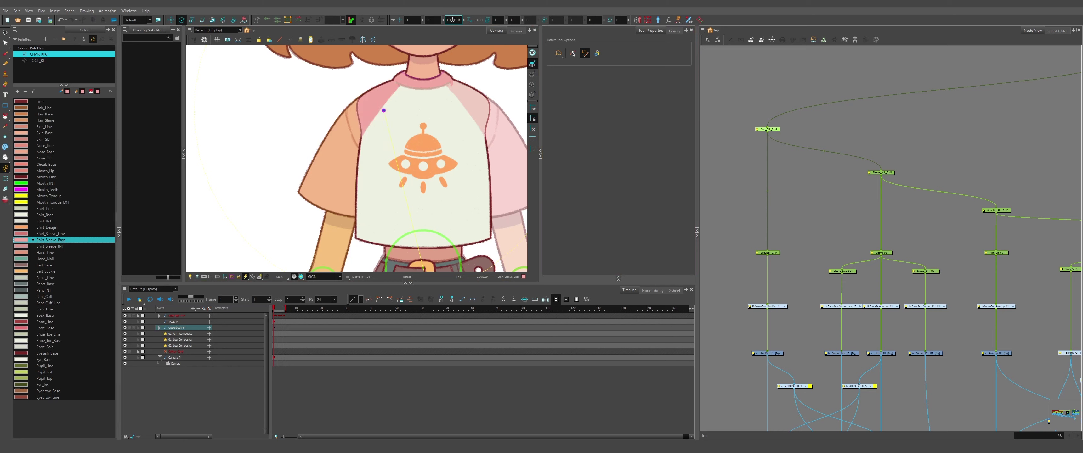
- Examine the Shoulder_01 drawing and the auto-patch and line-weld nodes it feeds
{"action": "left_click", "coordinate": [824, 208]}
{"action": "left_click_drag", "start_coordinate": [816, 272], "coordinate": [805, 81]}
{"action": "scroll", "coordinate": [776, 187], "scroll_direction": "up", "scroll_amount": 3}
{"action": "left_click", "coordinate": [741, 309]}
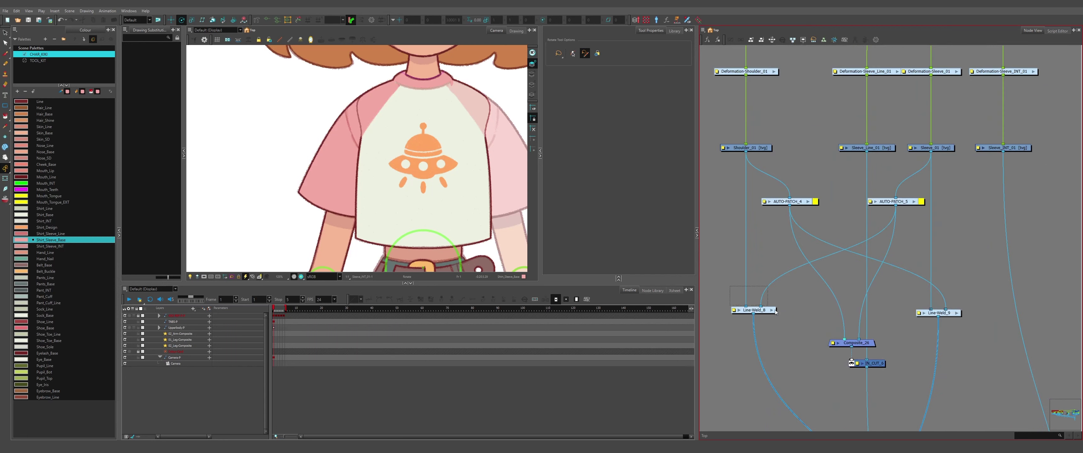
{"action": "left_click", "coordinate": [755, 149]}
{"action": "left_click", "coordinate": [784, 163]}
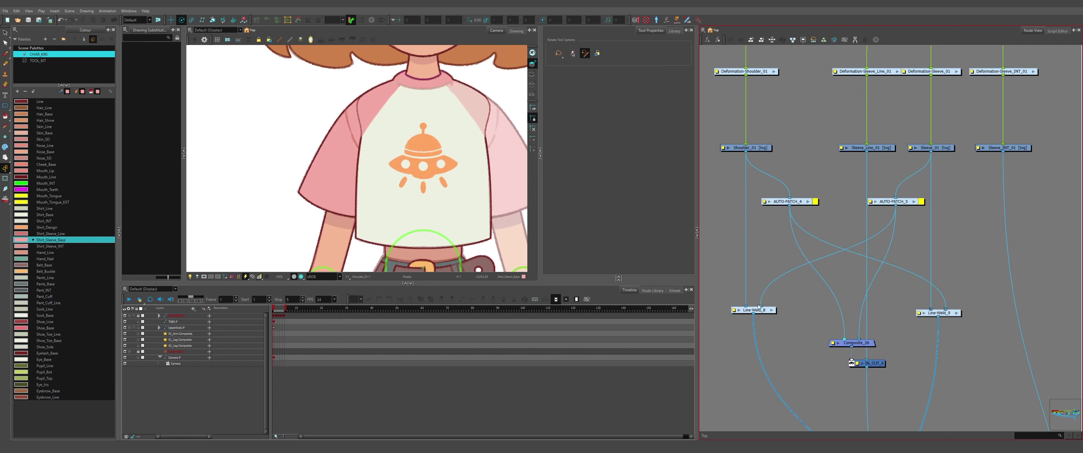
- Connect the output of the shoulder's AUTO-PATCH_4 node to the matte input of the shirt's CUT_5 node
{"action": "left_click", "coordinate": [790, 206]}
{"action": "scroll", "coordinate": [791, 206], "scroll_direction": "down", "scroll_amount": 5}
{"action": "scroll", "coordinate": [919, 211], "scroll_direction": "down", "scroll_amount": 4}
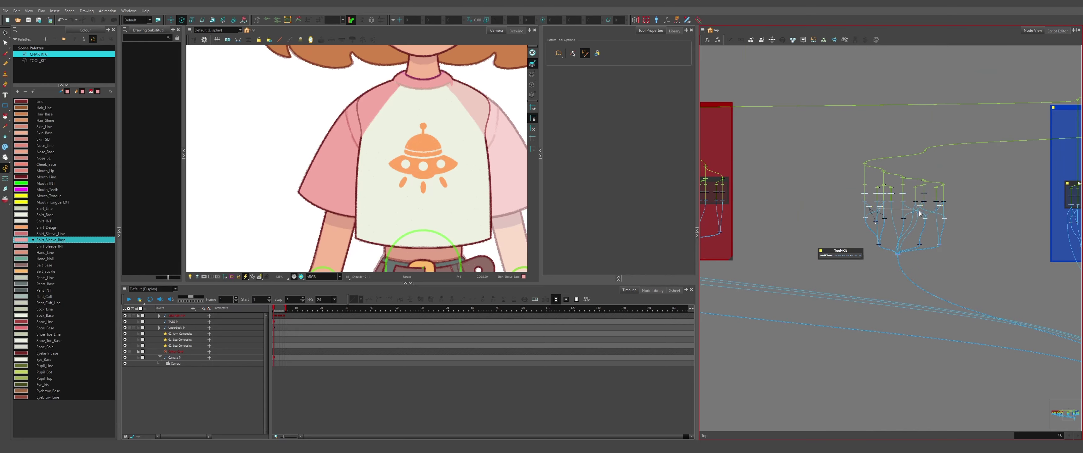
{"action": "left_click_drag", "start_coordinate": [979, 216], "coordinate": [686, 258]}
{"action": "scroll", "coordinate": [843, 238], "scroll_direction": "up", "scroll_amount": 9}
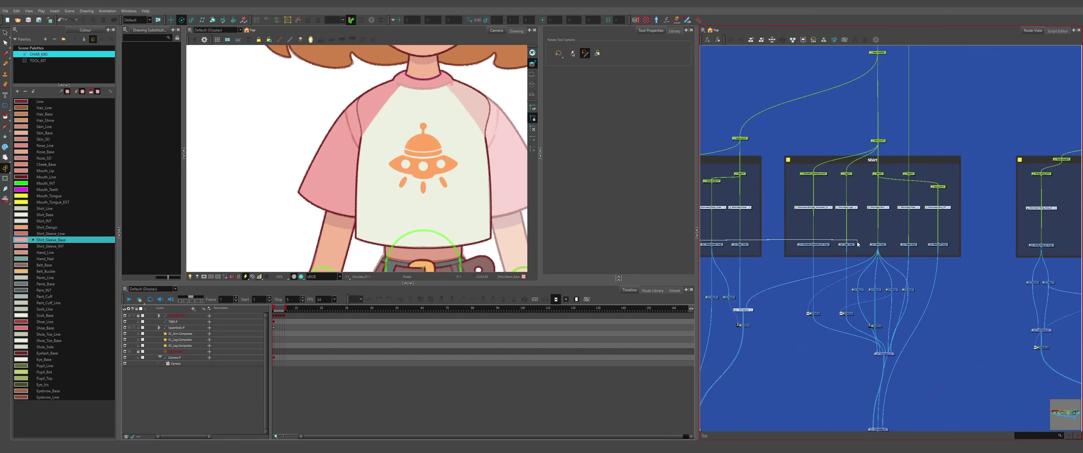
{"action": "left_click_drag", "start_coordinate": [864, 240], "coordinate": [770, 233]}
{"action": "scroll", "coordinate": [811, 294], "scroll_direction": "up", "scroll_amount": 4}
{"action": "left_click_drag", "start_coordinate": [781, 274], "coordinate": [782, 280]}
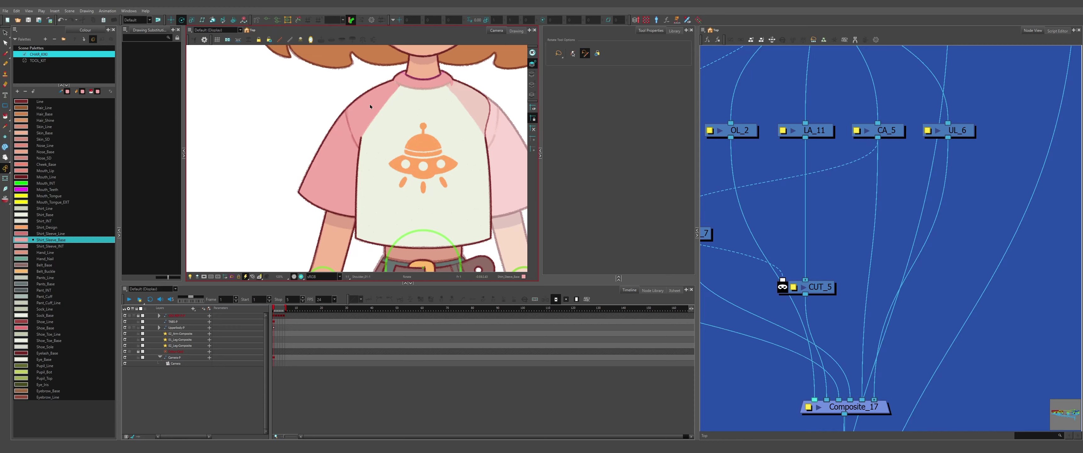
- Connect the shirt's output from the body network to the shoulder's line-weld node as an additional input
{"action": "scroll", "coordinate": [913, 277], "scroll_direction": "down", "scroll_amount": 8}
{"action": "scroll", "coordinate": [827, 261], "scroll_direction": "up", "scroll_amount": 3}
{"action": "left_click_drag", "start_coordinate": [827, 261], "coordinate": [1018, 257]}
{"action": "scroll", "coordinate": [950, 214], "scroll_direction": "up", "scroll_amount": 6}
{"action": "left_click", "coordinate": [872, 227]}
{"action": "scroll", "coordinate": [853, 242], "scroll_direction": "down", "scroll_amount": 1}
{"action": "scroll", "coordinate": [854, 242], "scroll_direction": "down", "scroll_amount": 5}
{"action": "left_click_drag", "start_coordinate": [849, 257], "coordinate": [1061, 259]}
{"action": "scroll", "coordinate": [752, 252], "scroll_direction": "up", "scroll_amount": 3}
{"action": "scroll", "coordinate": [751, 252], "scroll_direction": "up", "scroll_amount": 1}
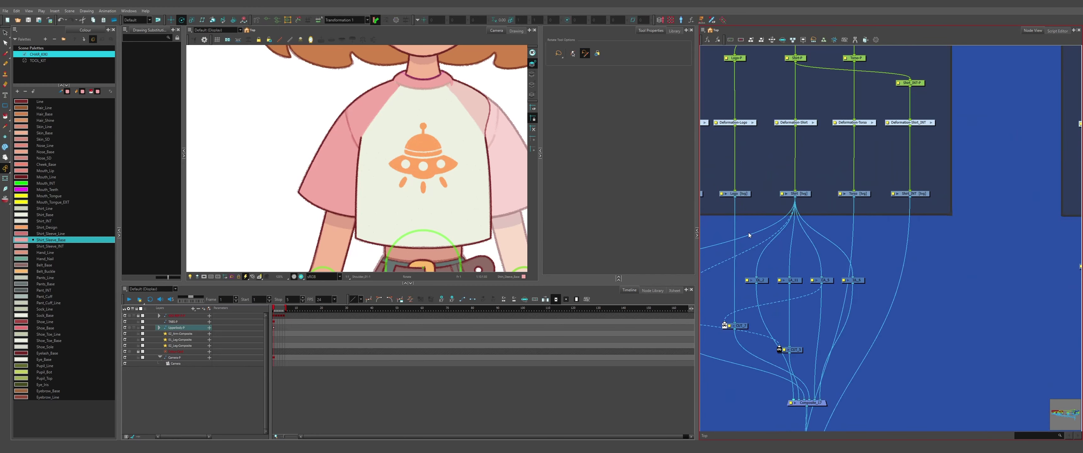
{"action": "key", "text": "ctrl+v"}
{"action": "scroll", "coordinate": [779, 236], "scroll_direction": "up", "scroll_amount": 2}
{"action": "left_click_drag", "start_coordinate": [818, 159], "coordinate": [1064, 236]}
{"action": "scroll", "coordinate": [887, 237], "scroll_direction": "down", "scroll_amount": 6}
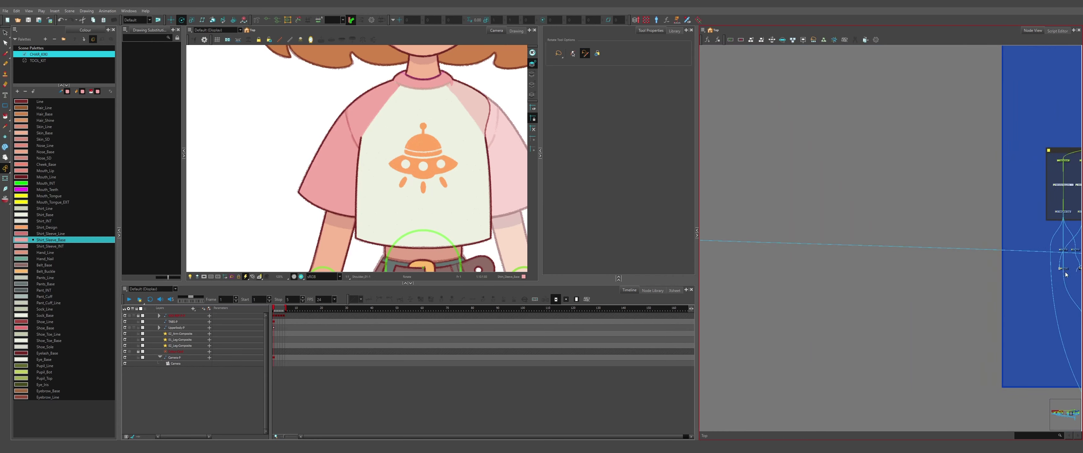
{"action": "left_click_drag", "start_coordinate": [917, 269], "coordinate": [774, 334]}
{"action": "scroll", "coordinate": [1038, 278], "scroll_direction": "down", "scroll_amount": 2}
{"action": "scroll", "coordinate": [803, 244], "scroll_direction": "up", "scroll_amount": 8}
- Inside the shoulder's line-weld group, add a Composite that combines the second and third port inputs and feeds the cutter's matte
{"action": "left_click", "coordinate": [791, 333]}
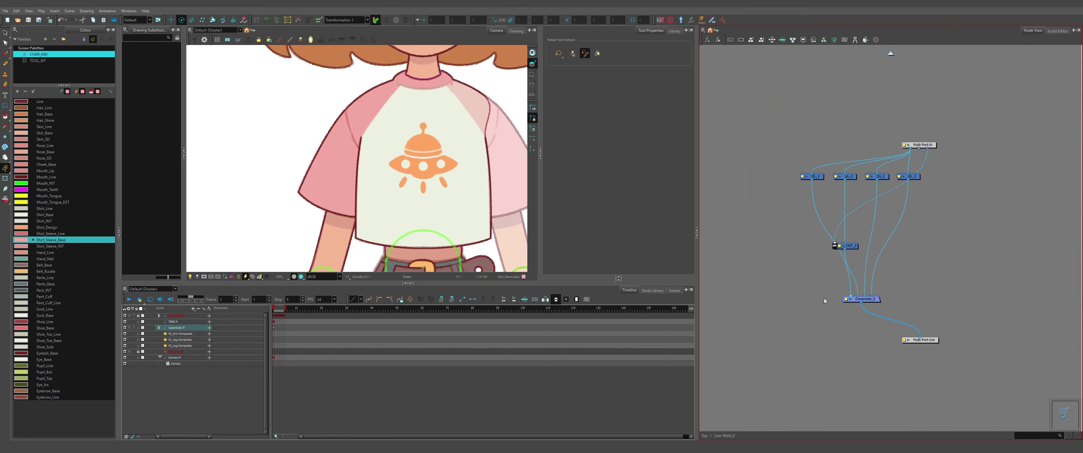
{"action": "left_click_drag", "start_coordinate": [936, 206], "coordinate": [967, 211]}
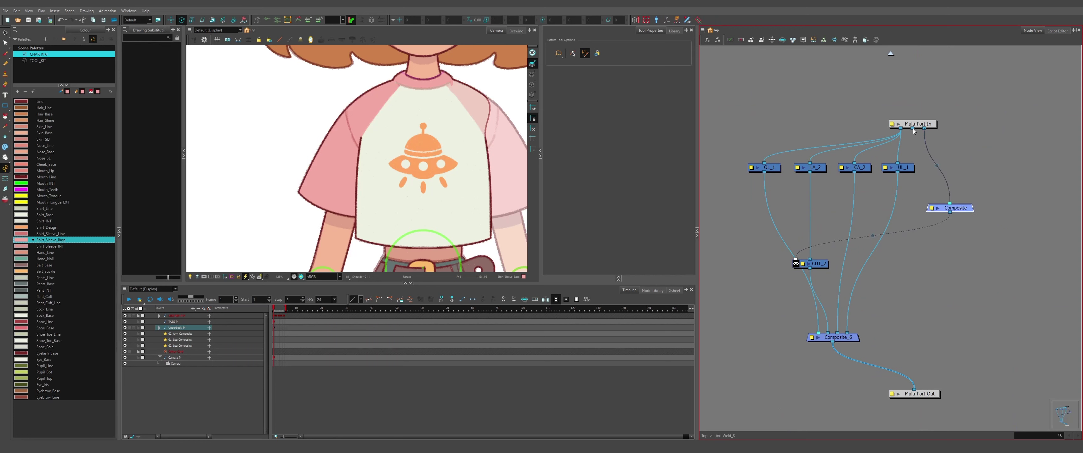
{"action": "left_click", "coordinate": [1007, 193]}
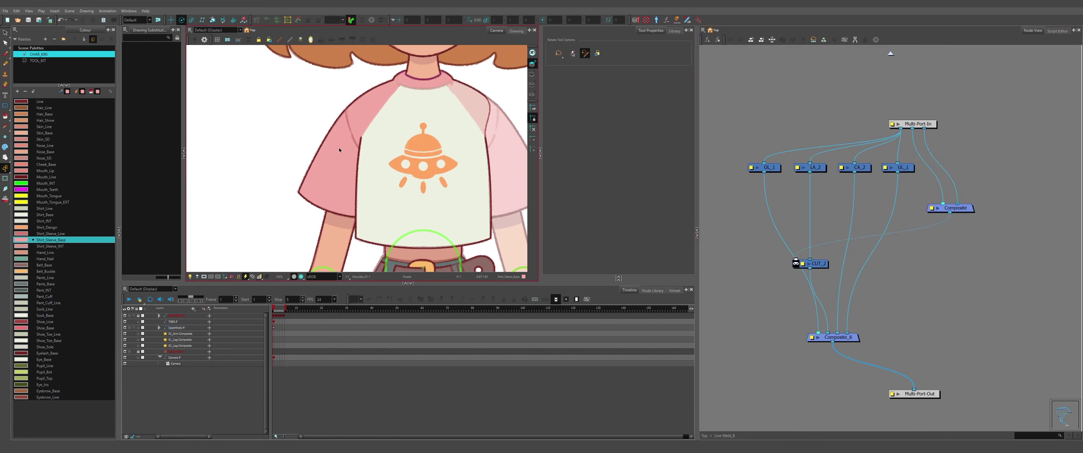
- Hide the reference overlay, examine the welded shoulder against the shirt up close, and leave the line-weld group
{"action": "scroll", "coordinate": [326, 114], "scroll_direction": "down", "scroll_amount": 2}
{"action": "left_click", "coordinate": [126, 316]}
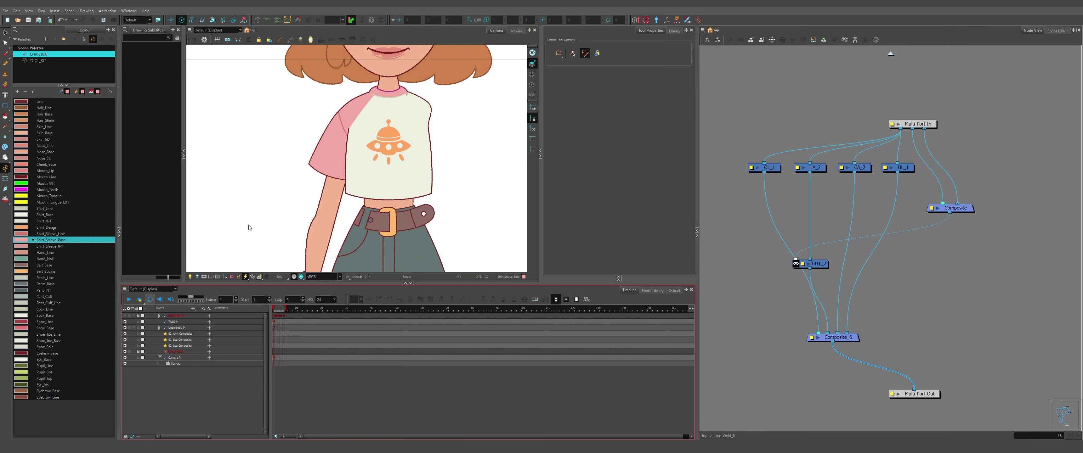
{"action": "left_click", "coordinate": [338, 118]}
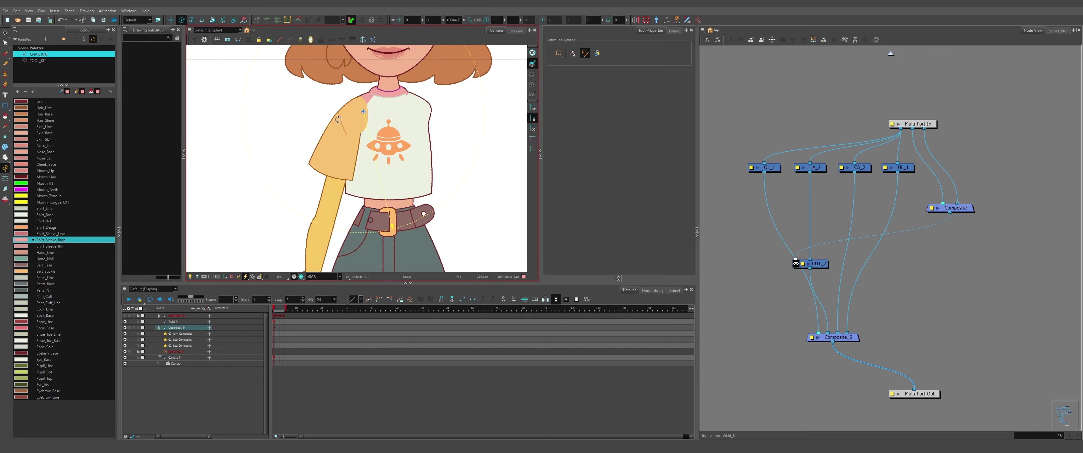
{"action": "scroll", "coordinate": [338, 119], "scroll_direction": "up", "scroll_amount": 3}
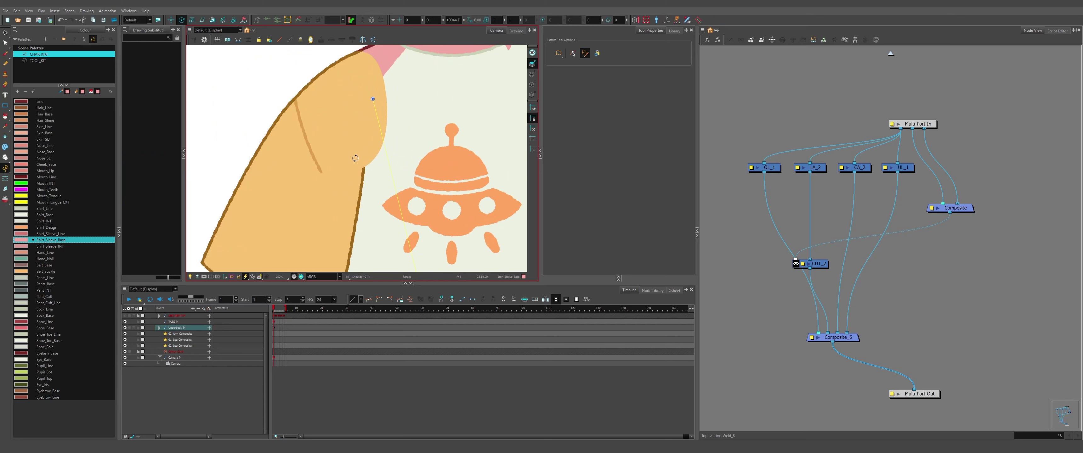
{"action": "left_click_drag", "start_coordinate": [355, 158], "coordinate": [320, 92]}
{"action": "scroll", "coordinate": [320, 92], "scroll_direction": "down", "scroll_amount": 2}
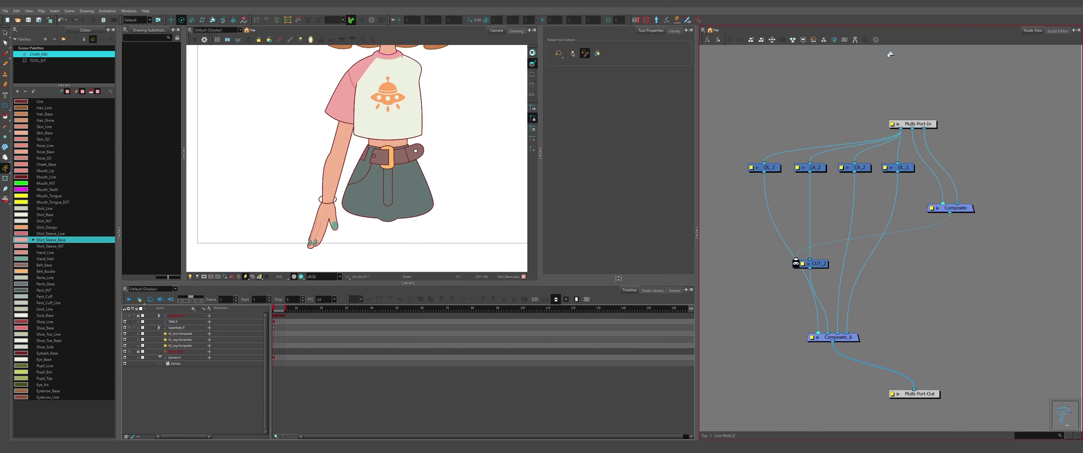
{"action": "left_click", "coordinate": [889, 54]}
- Try posing the limb by rotating the hand, forearm and whole arm upward through their parent pegs
{"action": "left_click", "coordinate": [330, 219]}
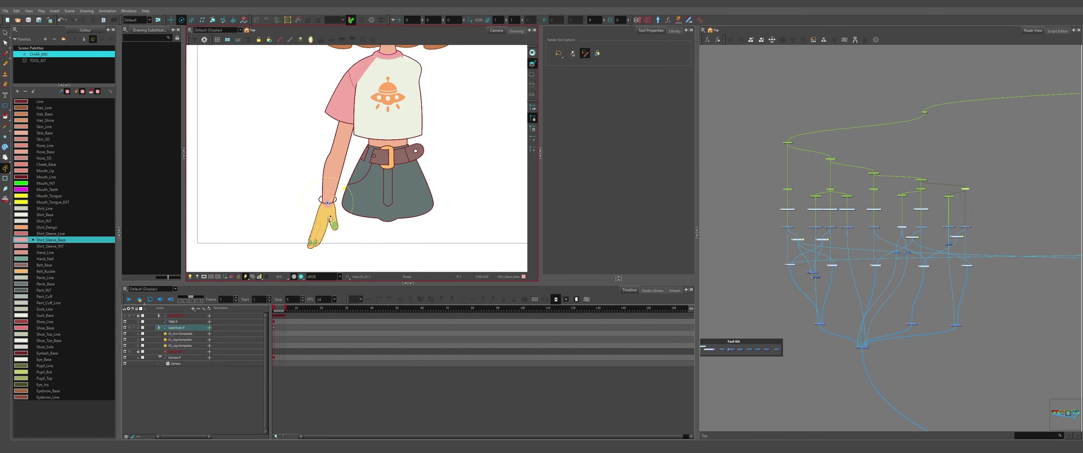
{"action": "left_click_drag", "start_coordinate": [355, 244], "coordinate": [274, 193]}
{"action": "key", "text": "b"}
{"action": "key", "text": "b"}
{"action": "left_click_drag", "start_coordinate": [337, 211], "coordinate": [290, 189]}
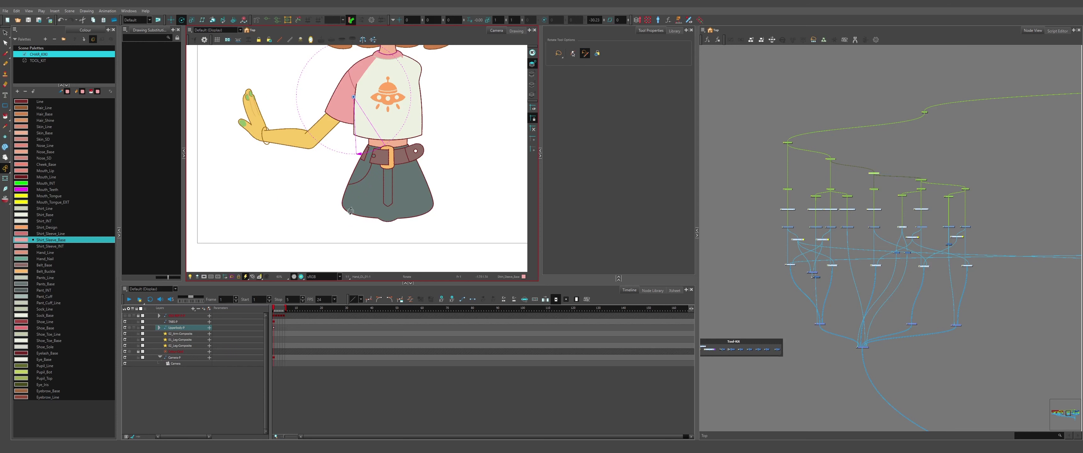
{"action": "key", "text": "b"}
{"action": "left_click_drag", "start_coordinate": [376, 214], "coordinate": [289, 180]}
{"action": "scroll", "coordinate": [415, 188], "scroll_direction": "down", "scroll_amount": 4}
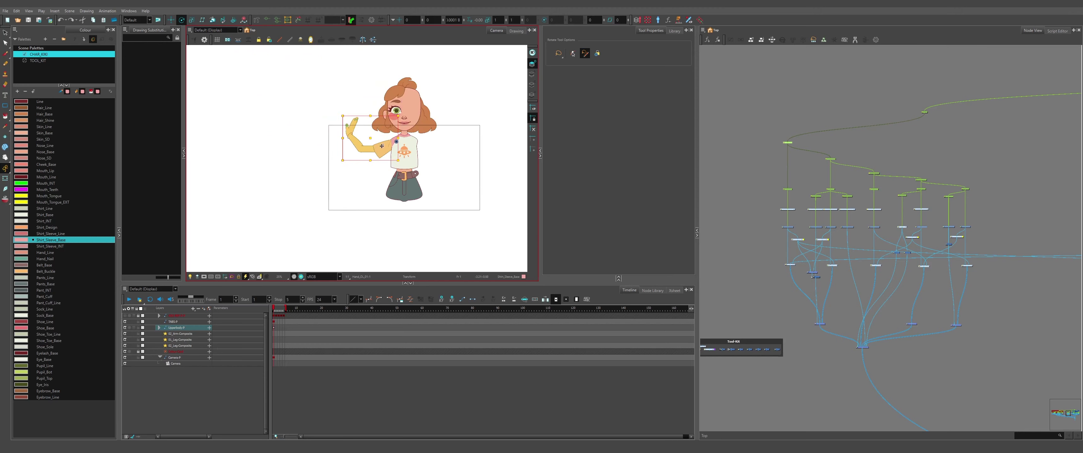
{"action": "scroll", "coordinate": [382, 146], "scroll_direction": "up", "scroll_amount": 4}
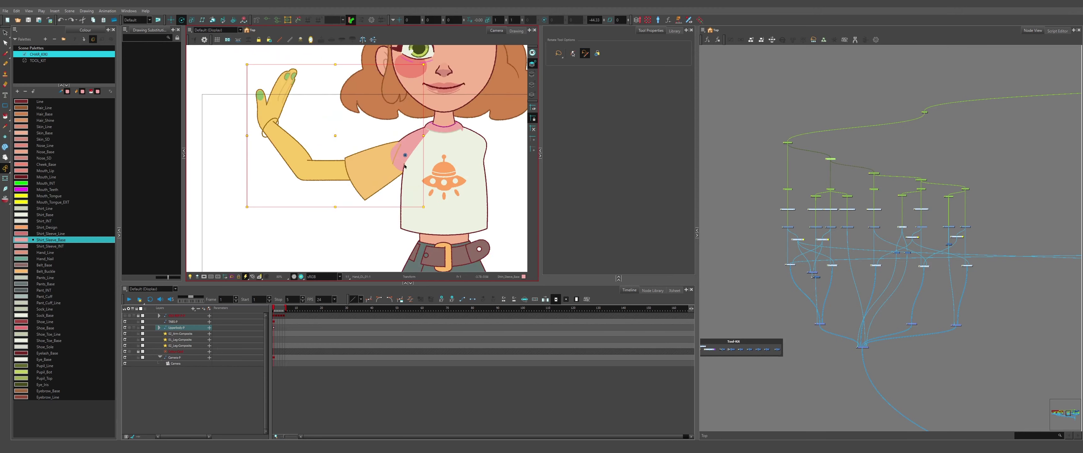
{"action": "left_click_drag", "start_coordinate": [405, 166], "coordinate": [425, 214]}
{"action": "left_click_drag", "start_coordinate": [454, 187], "coordinate": [422, 206]}
- Undo the test rotations of the arm, forearm and hand
{"action": "key", "text": "ctrl+z"}
{"action": "key", "text": "ctrl+z"}
{"action": "key", "text": "ctrl+z"}
{"action": "key", "text": "ctrl+z"}
{"action": "key", "text": "1"}
{"action": "key", "text": "ctrl+z"}
{"action": "key", "text": "ctrl+z"}
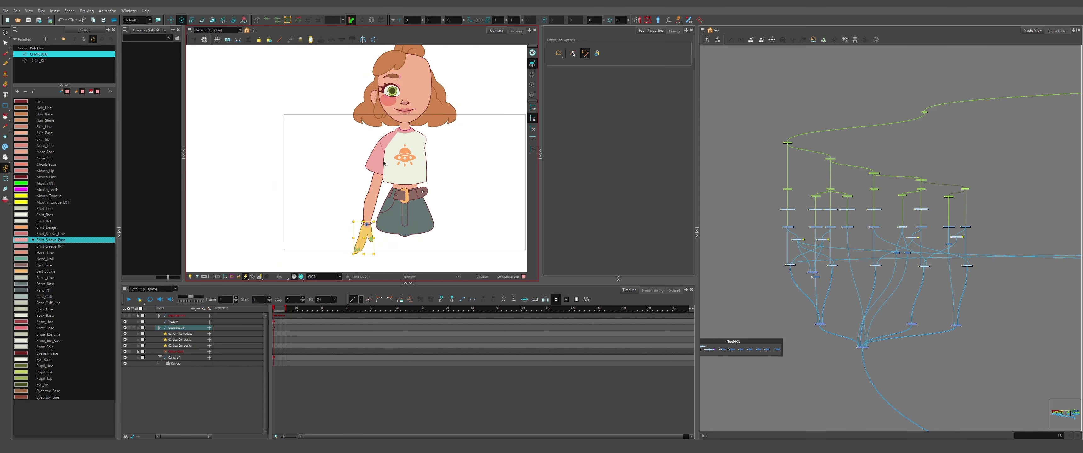
- Reconnect the Sleeve_Line_01-P peg directly under Arm_ALL_01-P instead of Sleeve_01-P
{"action": "scroll", "coordinate": [842, 186], "scroll_direction": "up", "scroll_amount": 4}
{"action": "left_click_drag", "start_coordinate": [760, 188], "coordinate": [813, 224]}
{"action": "scroll", "coordinate": [815, 225], "scroll_direction": "up", "scroll_amount": 2}
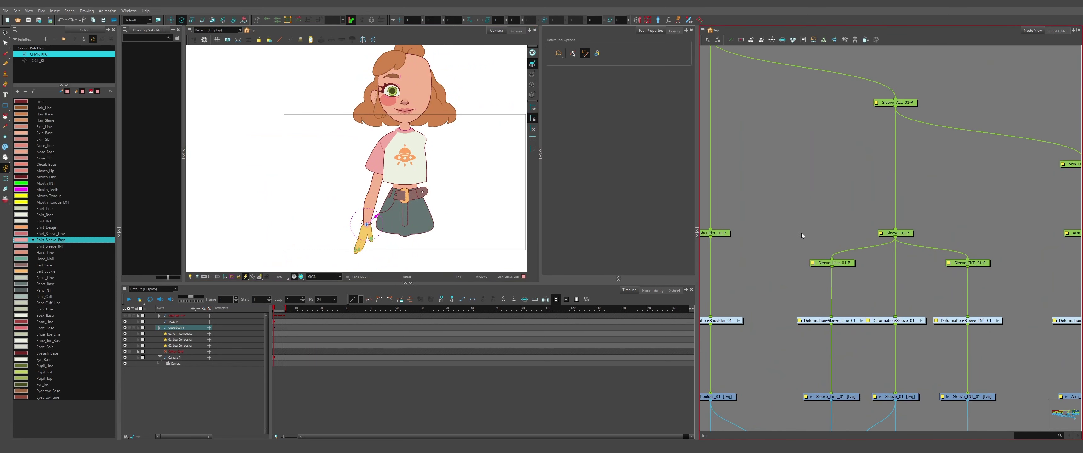
{"action": "left_click", "coordinate": [821, 262]}
{"action": "left_click", "coordinate": [743, 250]}
{"action": "scroll", "coordinate": [790, 206], "scroll_direction": "down", "scroll_amount": 1}
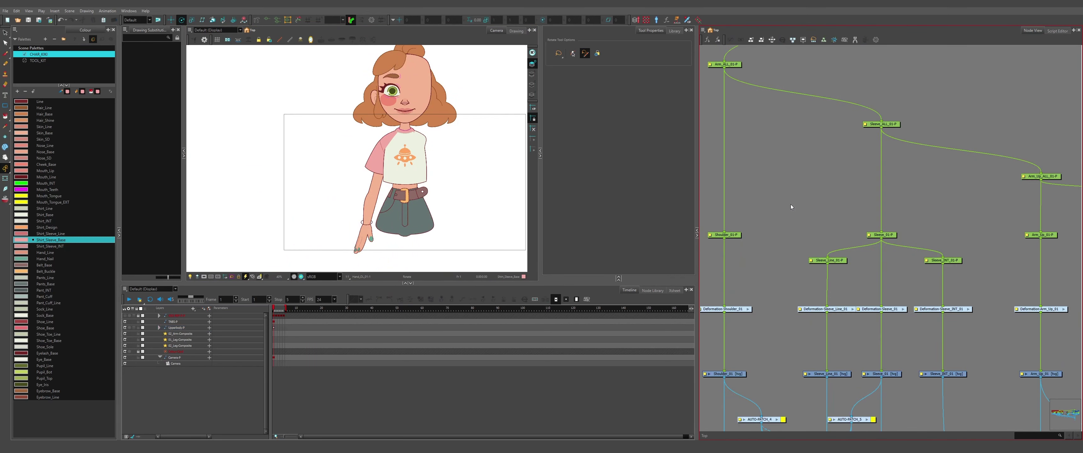
{"action": "left_click_drag", "start_coordinate": [727, 70], "coordinate": [836, 261]}
- Try rotating the arm from the Sleeve_ALL_01-P peg, undo the rotation, and select the Arm_ALL_01-P peg
{"action": "left_click", "coordinate": [881, 124]}
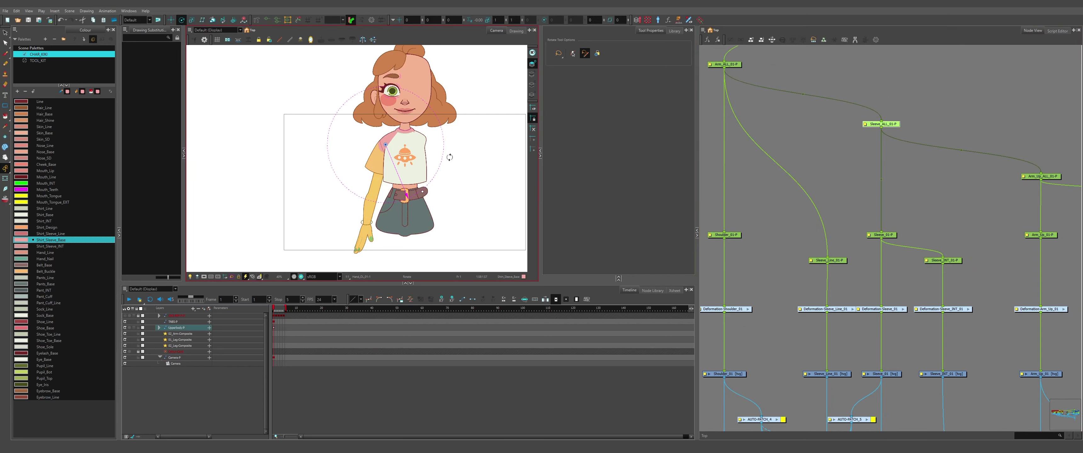
{"action": "left_click_drag", "start_coordinate": [450, 157], "coordinate": [446, 203]}
{"action": "scroll", "coordinate": [394, 130], "scroll_direction": "up", "scroll_amount": 2}
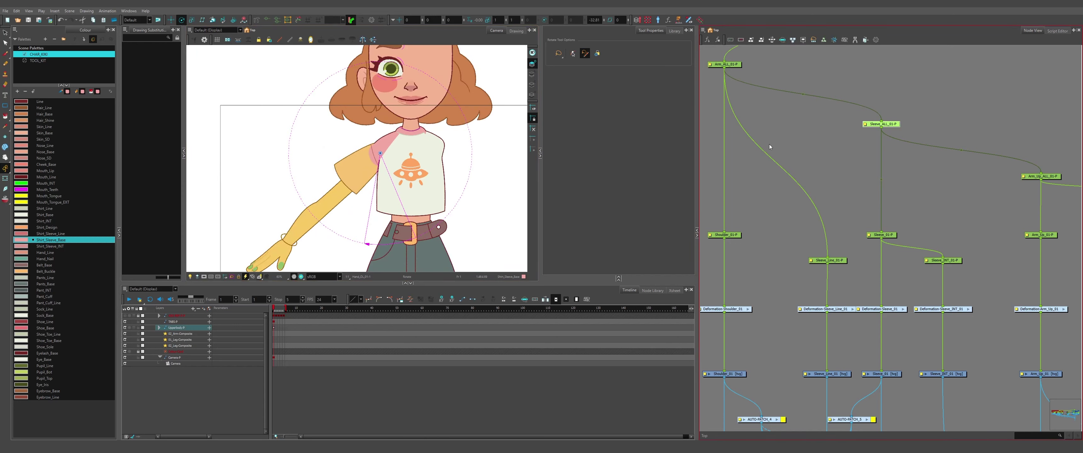
{"action": "left_click", "coordinate": [769, 147]}
{"action": "scroll", "coordinate": [367, 132], "scroll_direction": "down", "scroll_amount": 2}
{"action": "scroll", "coordinate": [329, 145], "scroll_direction": "up", "scroll_amount": 5}
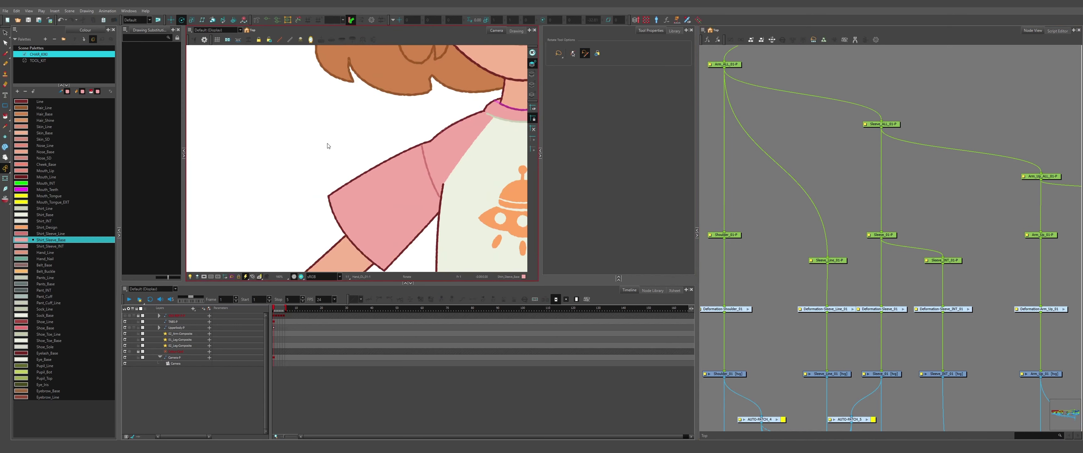
{"action": "scroll", "coordinate": [352, 141], "scroll_direction": "down", "scroll_amount": 5}
{"action": "key", "text": "ctrl+z"}
{"action": "key", "text": "ctrl+z"}
{"action": "left_click", "coordinate": [731, 64]}
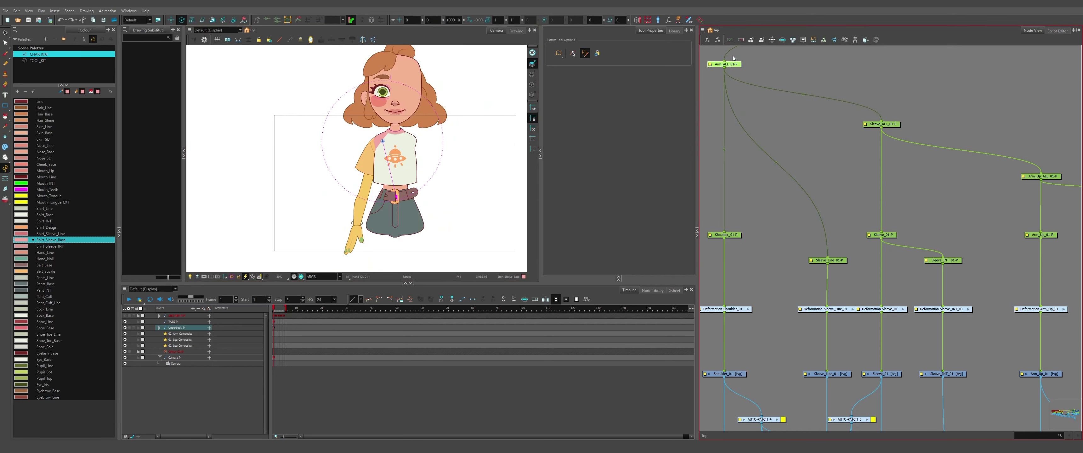
{"action": "left_click_drag", "start_coordinate": [453, 174], "coordinate": [380, 189]}
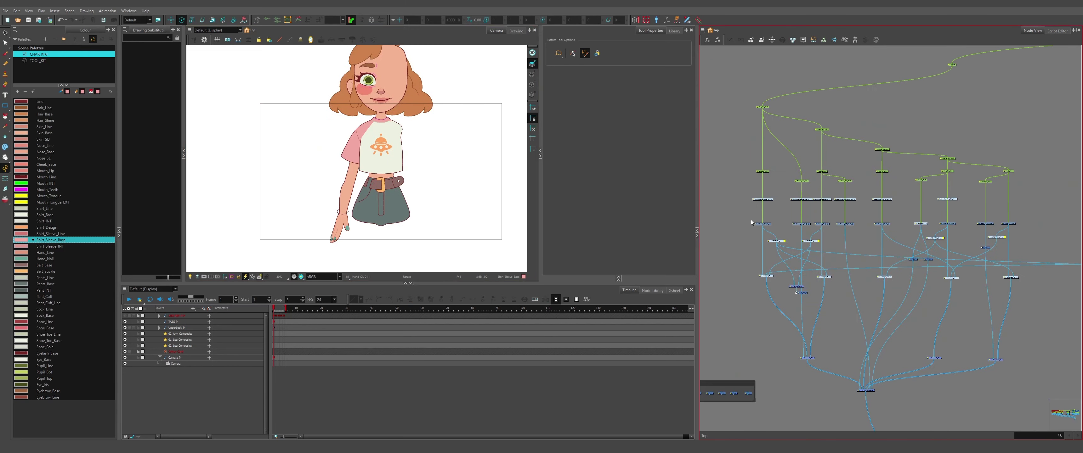
- Select the whole arm node network and reposition it between the red head backdrop and the body backdrop
{"action": "scroll", "coordinate": [751, 222], "scroll_direction": "down", "scroll_amount": 3}
{"action": "scroll", "coordinate": [751, 153], "scroll_direction": "up", "scroll_amount": 1}
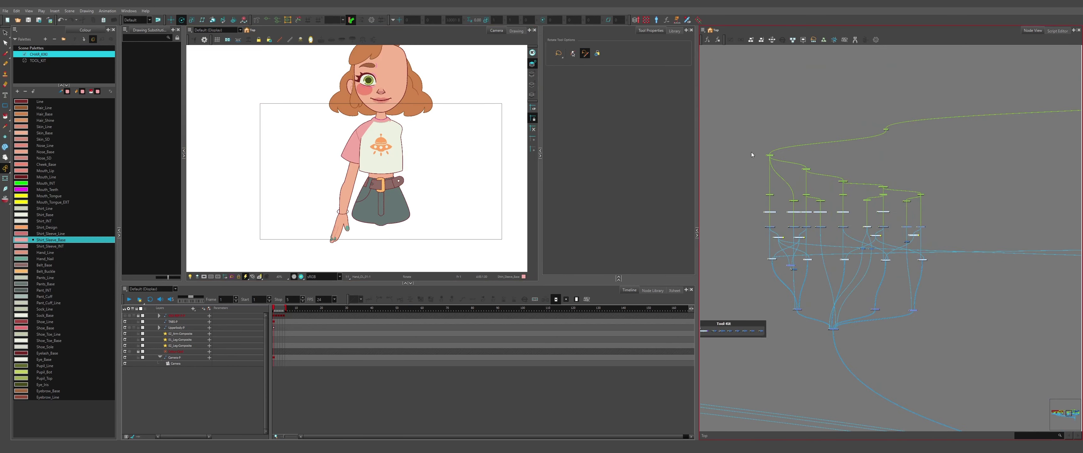
{"action": "left_click_drag", "start_coordinate": [751, 152], "coordinate": [950, 353]}
{"action": "scroll", "coordinate": [887, 227], "scroll_direction": "down", "scroll_amount": 4}
{"action": "scroll", "coordinate": [816, 253], "scroll_direction": "up", "scroll_amount": 5}
{"action": "left_click_drag", "start_coordinate": [837, 254], "coordinate": [815, 239]}
{"action": "scroll", "coordinate": [925, 232], "scroll_direction": "down", "scroll_amount": 6}
{"action": "scroll", "coordinate": [816, 239], "scroll_direction": "up", "scroll_amount": 5}
{"action": "scroll", "coordinate": [816, 240], "scroll_direction": "up", "scroll_amount": 3}
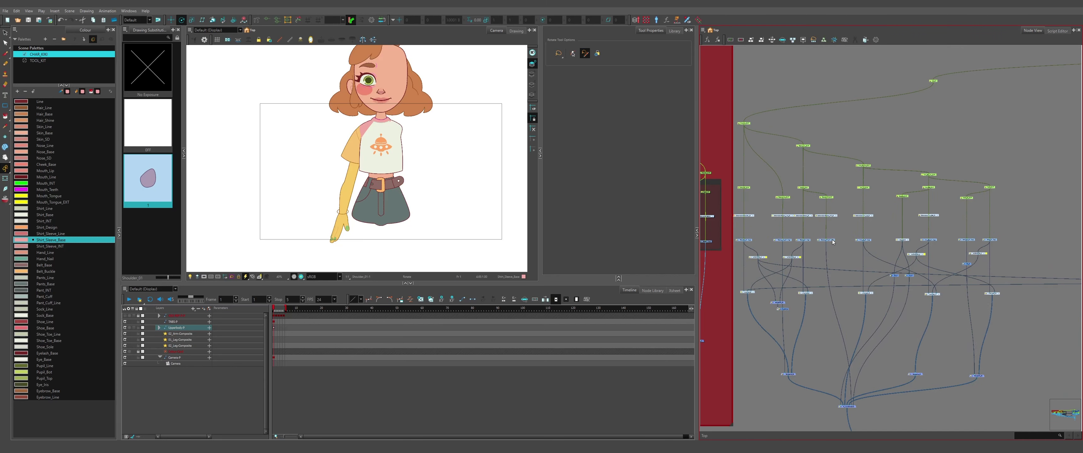
{"action": "left_click_drag", "start_coordinate": [841, 245], "coordinate": [840, 243]}
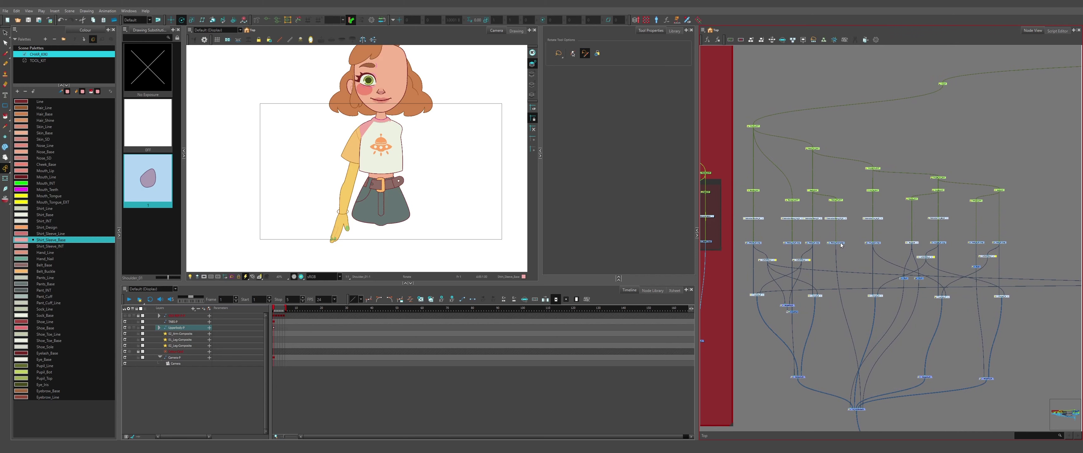
- Create a large backdrop around the arm network, name it Arms and colour it orange
{"action": "scroll", "coordinate": [840, 243], "scroll_direction": "down", "scroll_amount": 5}
{"action": "left_click_drag", "start_coordinate": [774, 184], "coordinate": [877, 274]}
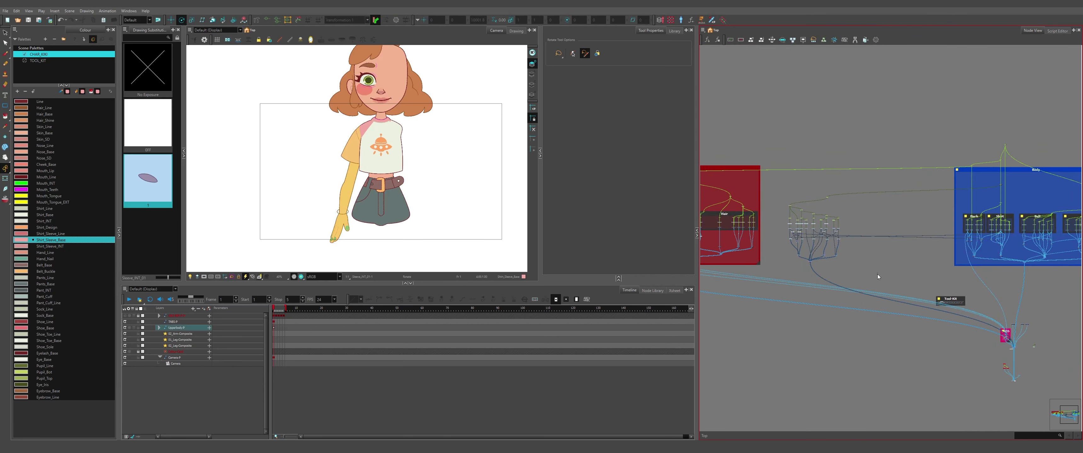
{"action": "key", "text": "ctrl+b"}
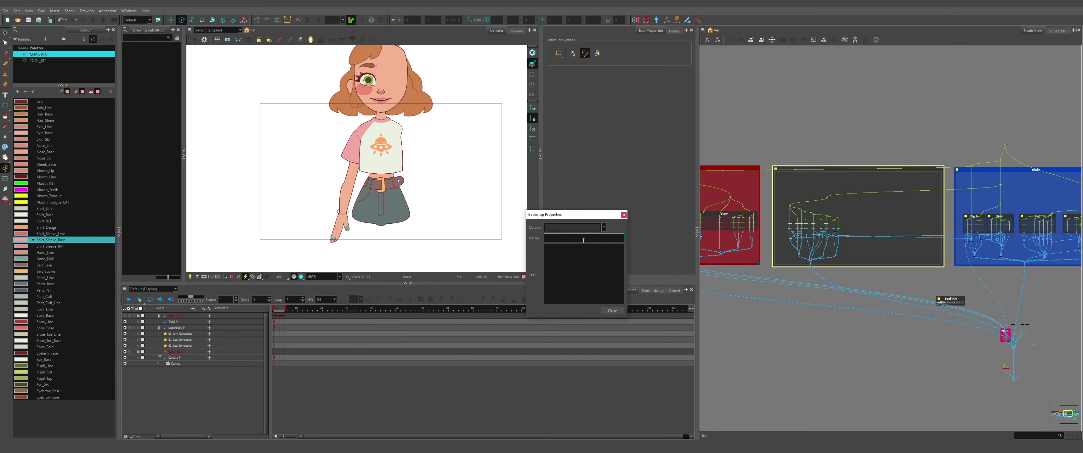
{"action": "left_click", "coordinate": [580, 227]}
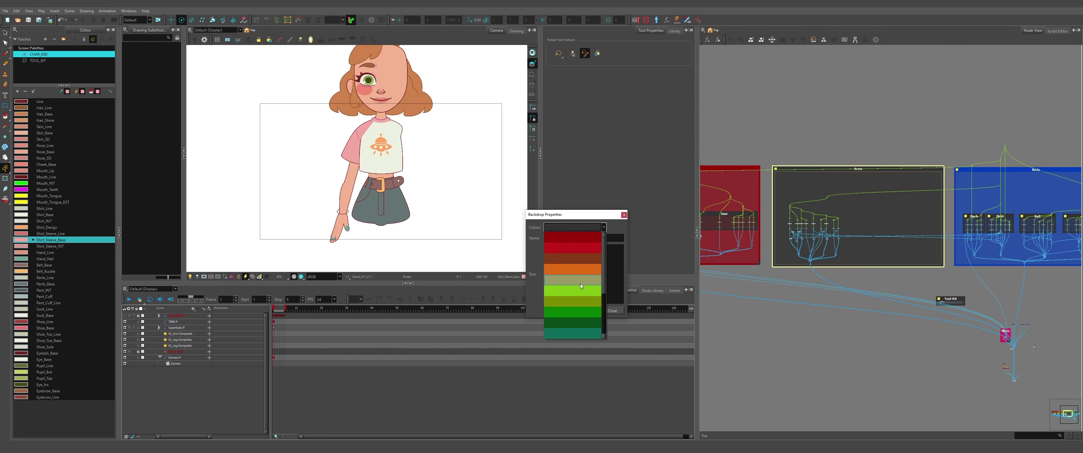
{"action": "left_click", "coordinate": [581, 272]}
{"action": "left_click", "coordinate": [612, 311]}
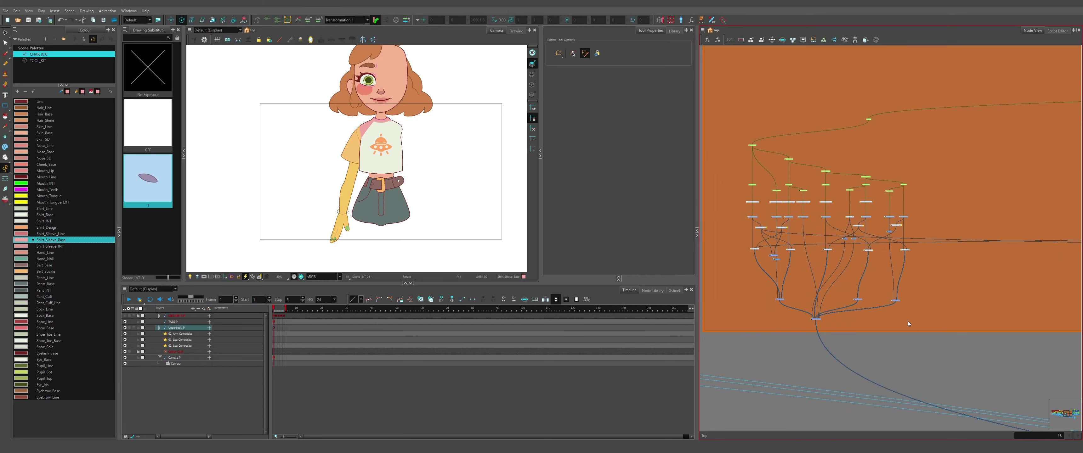
- Insert a smaller backdrop around the selected arm nodes inside the orange Arms backdrop and select it
{"action": "left_click_drag", "start_coordinate": [922, 328], "coordinate": [730, 136]}
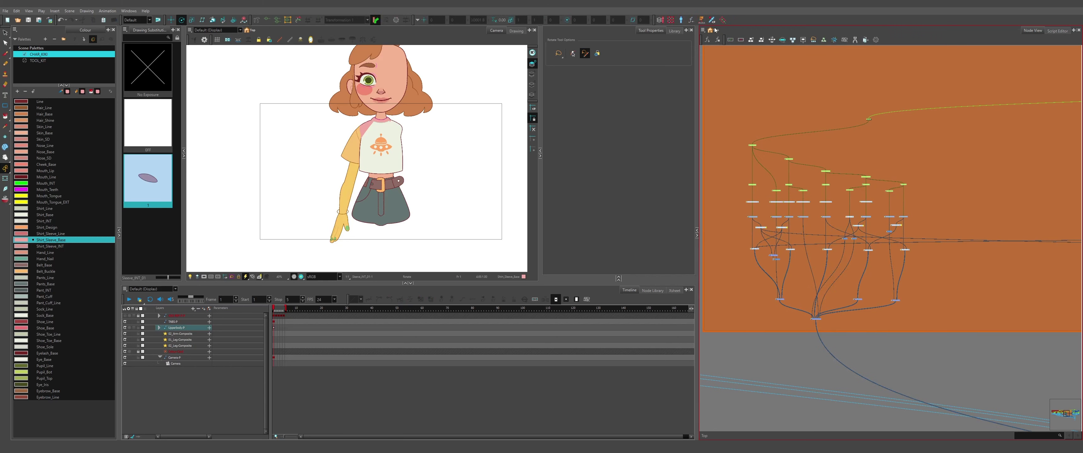
{"action": "left_click", "coordinate": [702, 30]}
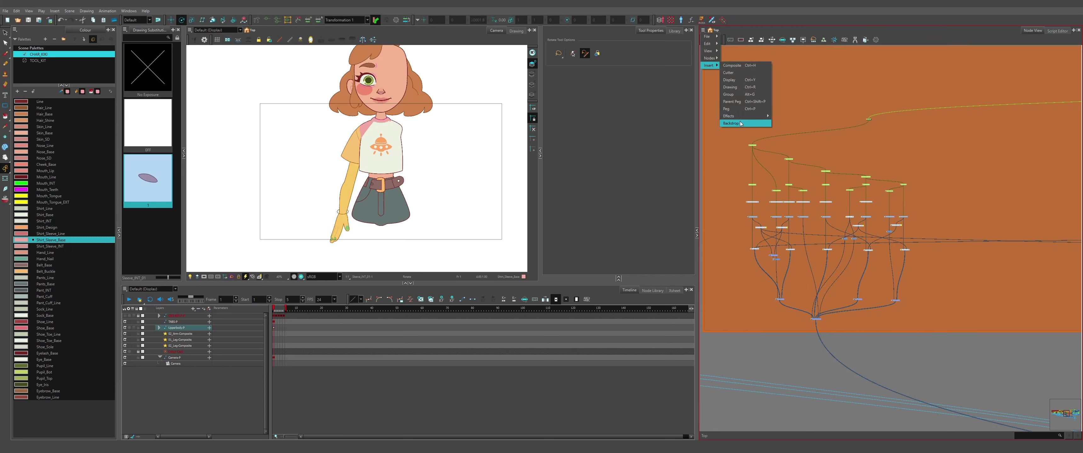
{"action": "left_click", "coordinate": [730, 124]}
{"action": "scroll", "coordinate": [910, 243], "scroll_direction": "down", "scroll_amount": 5}
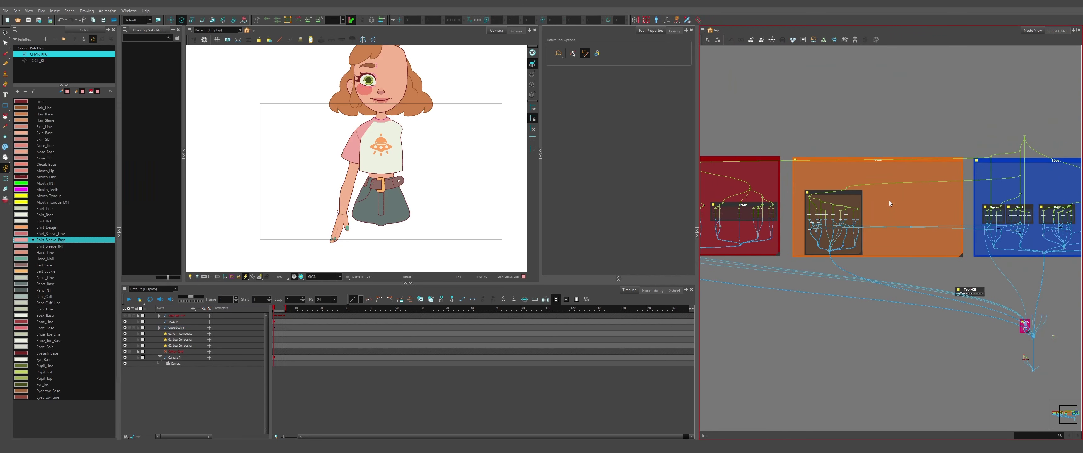
{"action": "left_click", "coordinate": [849, 194]}
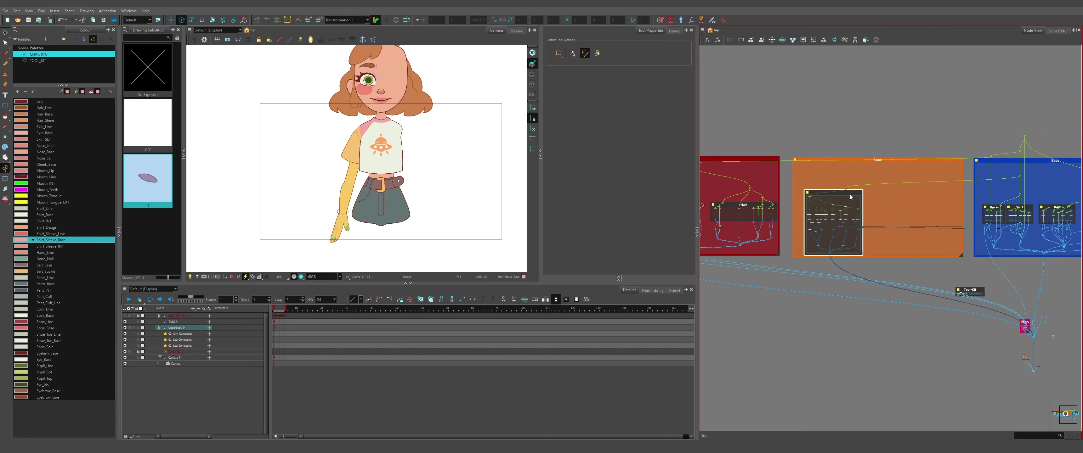
- Examine the Hair backdrop and the red head backdrop enclosing it as a reference for nesting backdrops
{"action": "scroll", "coordinate": [750, 207], "scroll_direction": "up", "scroll_amount": 5}
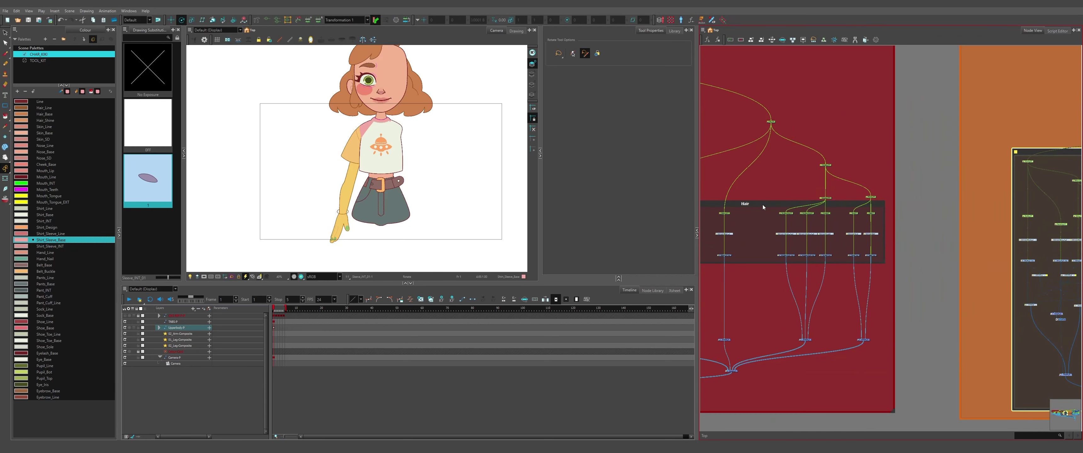
{"action": "left_click", "coordinate": [762, 205]}
{"action": "scroll", "coordinate": [762, 205], "scroll_direction": "down", "scroll_amount": 5}
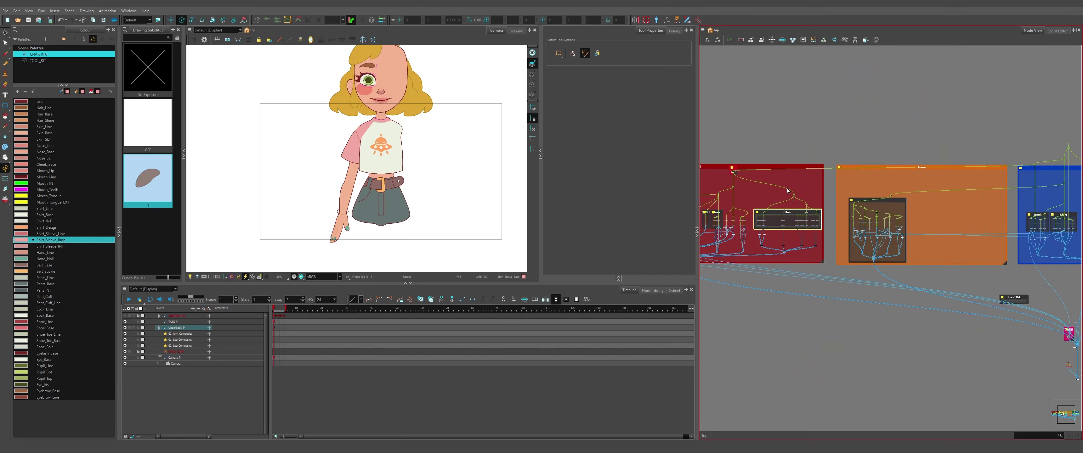
{"action": "left_click", "coordinate": [783, 168]}
{"action": "scroll", "coordinate": [899, 201], "scroll_direction": "up", "scroll_amount": 3}
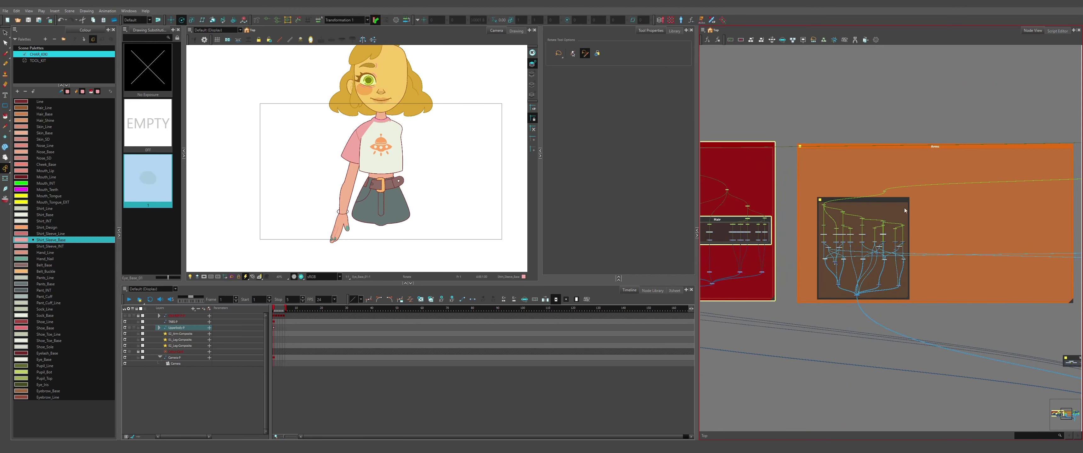
- Enlarge the inner arm backdrop to enclose the topmost peg, and narrow the orange Arms backdrop slightly
{"action": "left_click", "coordinate": [907, 279]}
{"action": "left_click", "coordinate": [908, 297]}
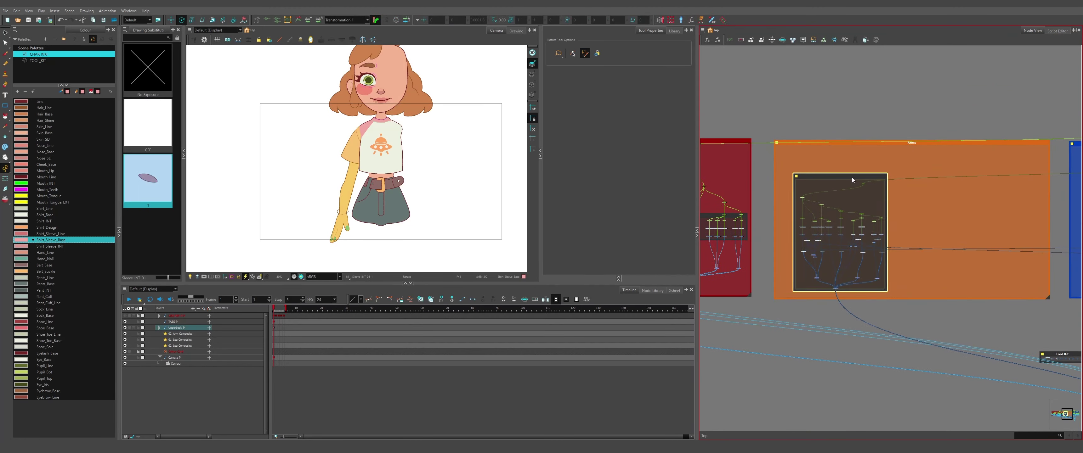
{"action": "left_click", "coordinate": [991, 262]}
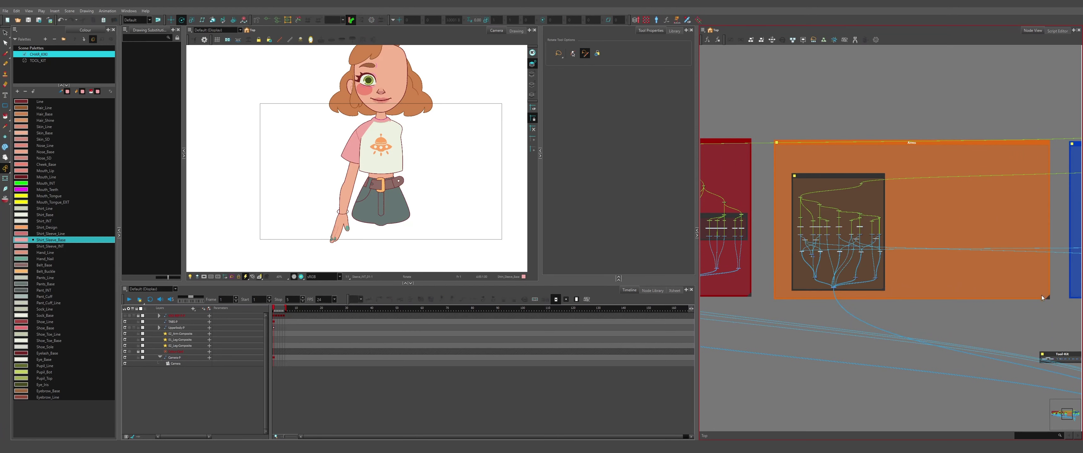
{"action": "left_click_drag", "start_coordinate": [1047, 299], "coordinate": [1027, 297]}
- Name the inner arm backdrop Arm_01 and colour it yellow
{"action": "scroll", "coordinate": [815, 180], "scroll_direction": "up", "scroll_amount": 2}
{"action": "double_click", "coordinate": [814, 172]}
{"action": "left_click", "coordinate": [552, 239]}
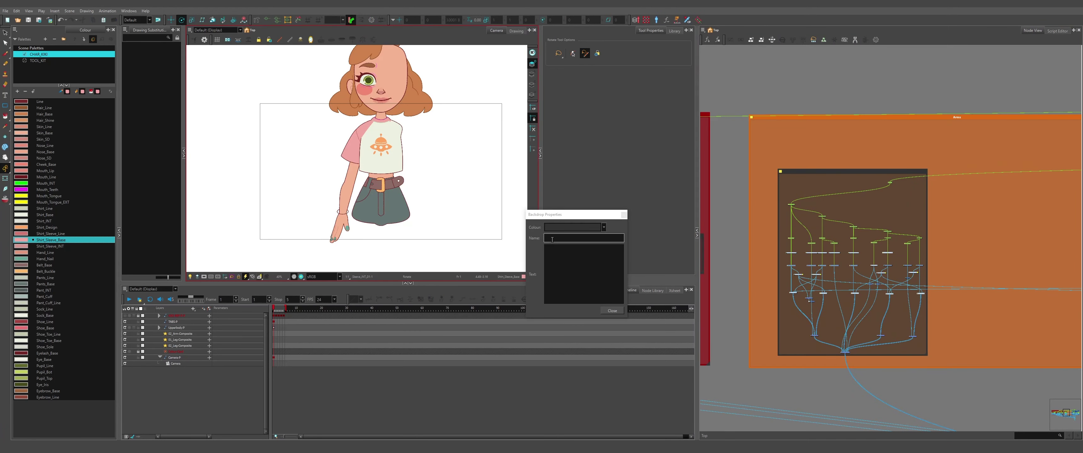
{"action": "left_click", "coordinate": [572, 227]}
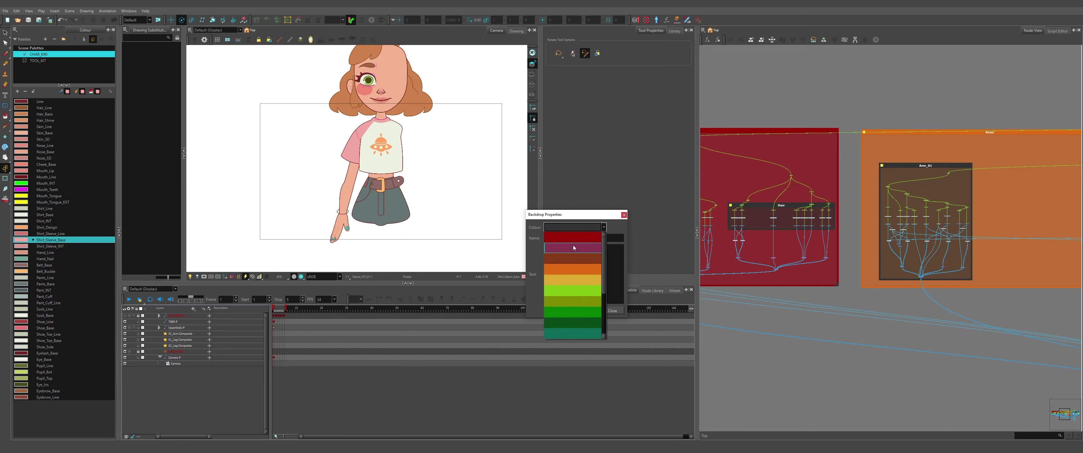
{"action": "left_click", "coordinate": [580, 299]}
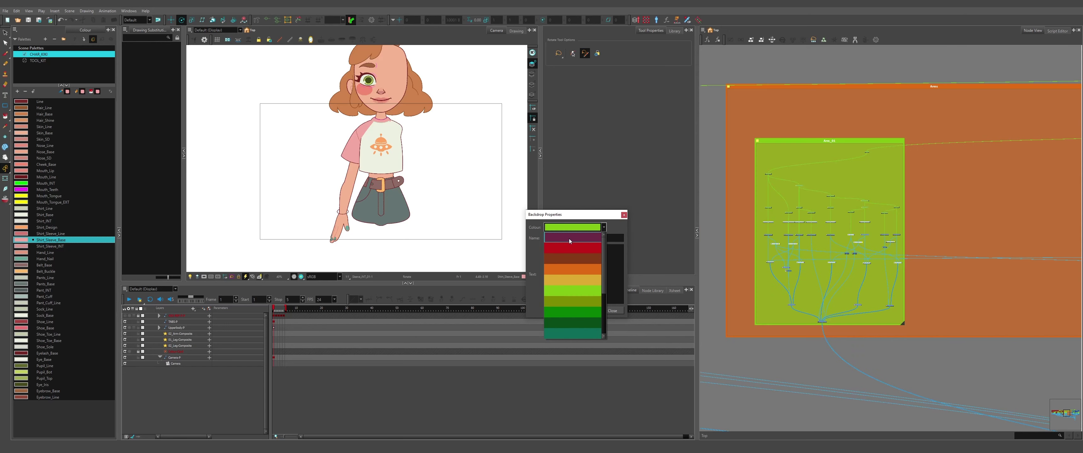
{"action": "left_click", "coordinate": [571, 281]}
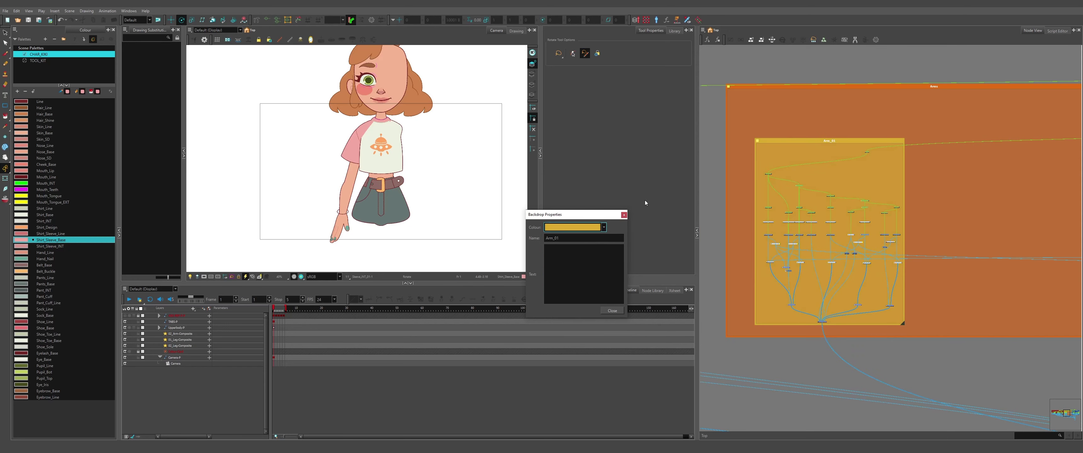
{"action": "left_click", "coordinate": [624, 215]}
{"action": "left_click", "coordinate": [816, 143]}
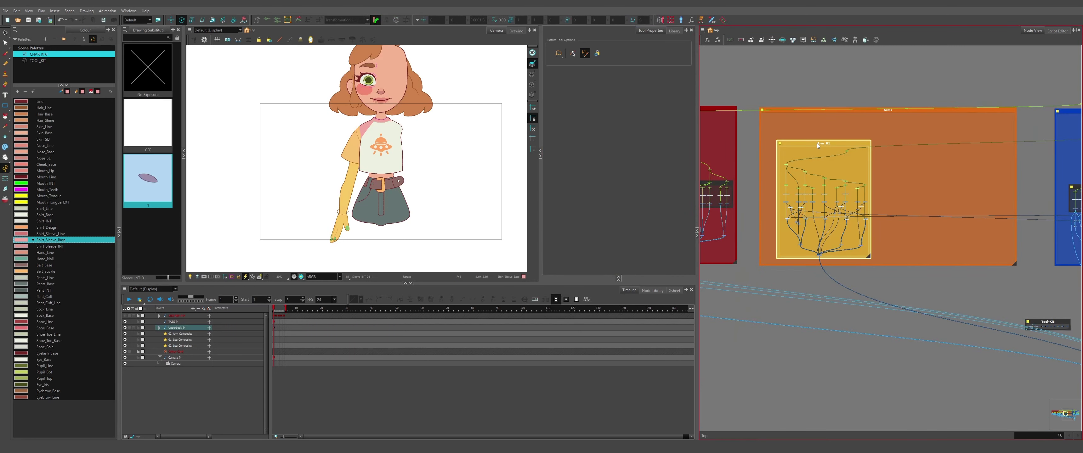
{"action": "left_click", "coordinate": [928, 167]}
- Examine the arm's pegs, deformations, drawings, auto-patches and line welds inside the Arm_01 backdrop
{"action": "scroll", "coordinate": [826, 181], "scroll_direction": "up", "scroll_amount": 5}
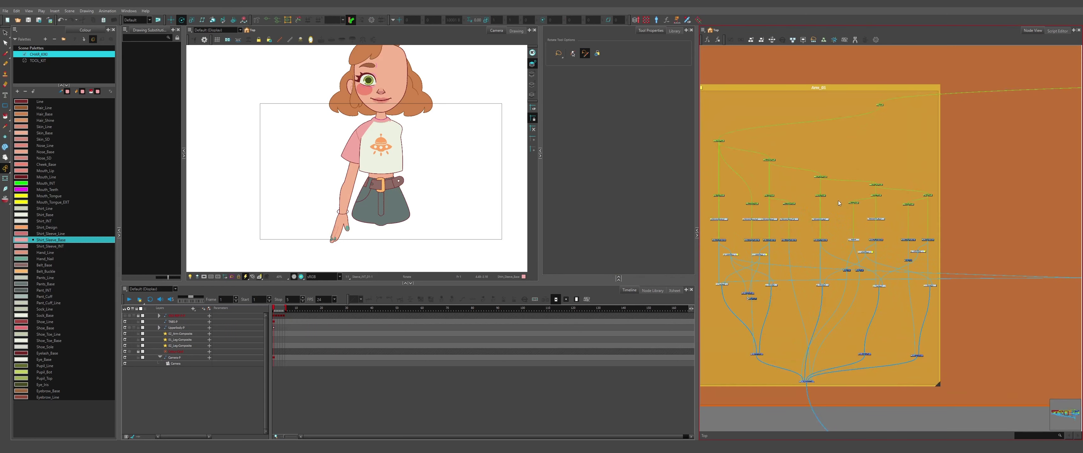
{"action": "scroll", "coordinate": [859, 215], "scroll_direction": "up", "scroll_amount": 3}
{"action": "scroll", "coordinate": [847, 253], "scroll_direction": "down", "scroll_amount": 2}
{"action": "left_click_drag", "start_coordinate": [736, 252], "coordinate": [990, 198]}
{"action": "left_click", "coordinate": [993, 193]}
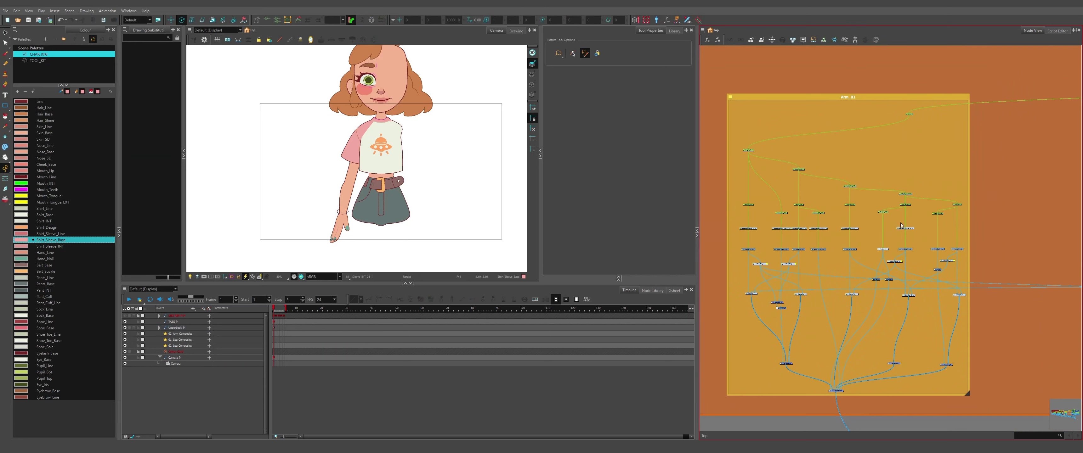
{"action": "scroll", "coordinate": [906, 227], "scroll_direction": "down", "scroll_amount": 2}
{"action": "scroll", "coordinate": [819, 231], "scroll_direction": "down", "scroll_amount": 2}
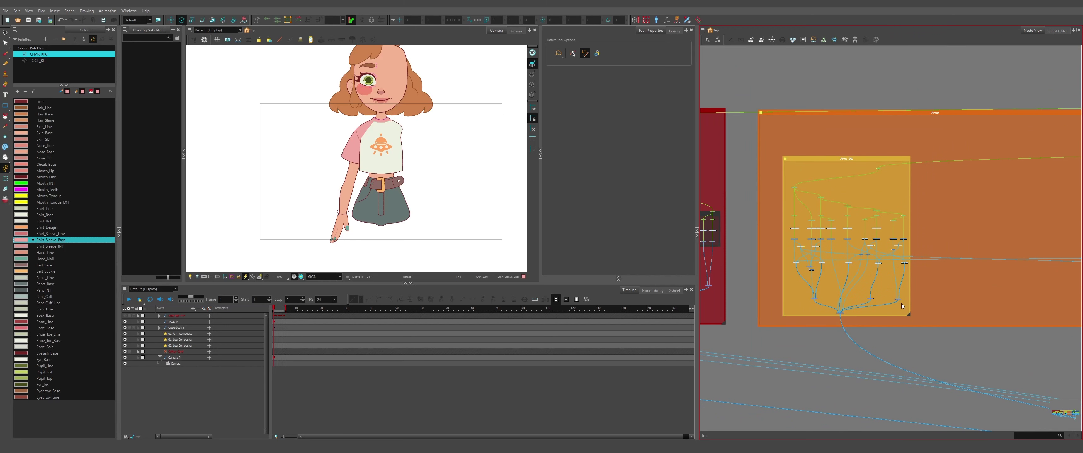
{"action": "scroll", "coordinate": [858, 268], "scroll_direction": "up", "scroll_amount": 4}
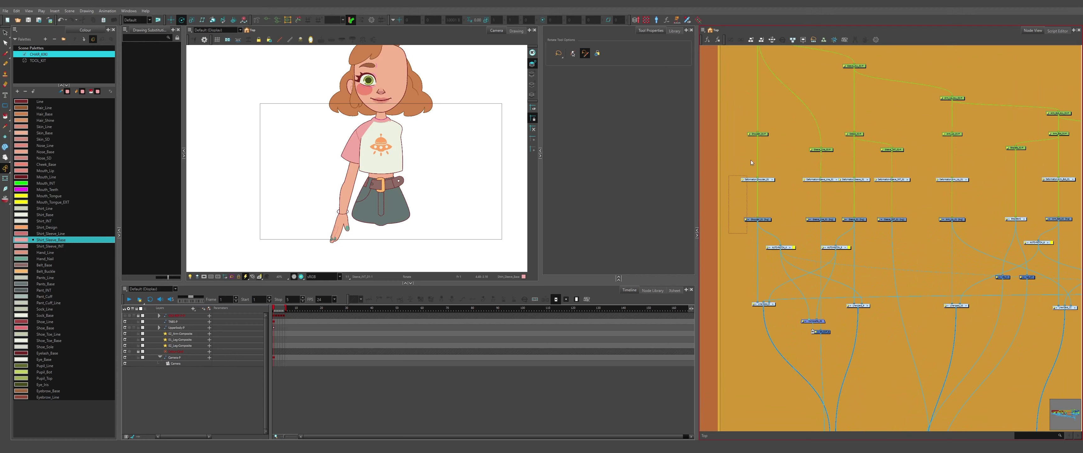
{"action": "left_click_drag", "start_coordinate": [750, 159], "coordinate": [765, 127]}
{"action": "scroll", "coordinate": [734, 134], "scroll_direction": "down", "scroll_amount": 1}
{"action": "scroll", "coordinate": [856, 150], "scroll_direction": "up", "scroll_amount": 1}
{"action": "left_click_drag", "start_coordinate": [951, 122], "coordinate": [902, 229]}
{"action": "scroll", "coordinate": [872, 235], "scroll_direction": "down", "scroll_amount": 1}
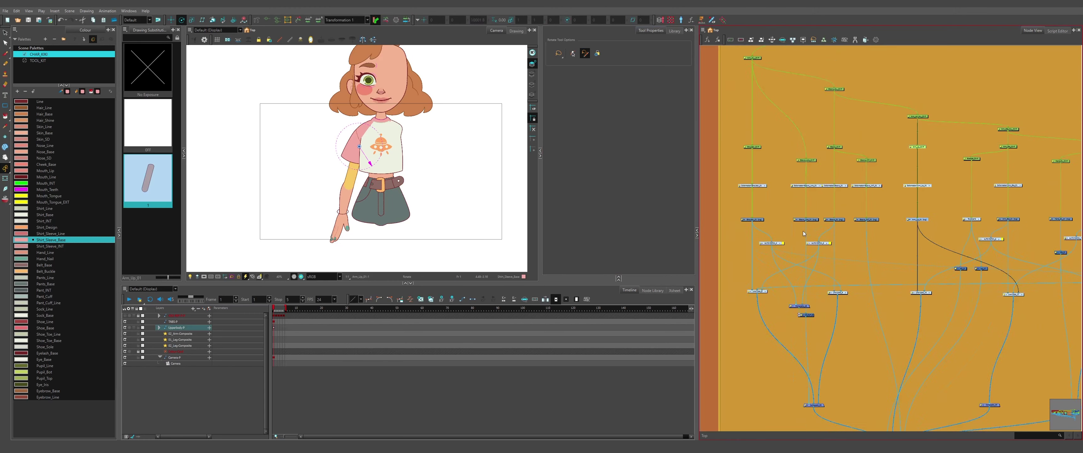
{"action": "scroll", "coordinate": [801, 228], "scroll_direction": "down", "scroll_amount": 3}
{"action": "scroll", "coordinate": [912, 203], "scroll_direction": "down", "scroll_amount": 4}
{"action": "left_click", "coordinate": [1004, 208]}
{"action": "scroll", "coordinate": [971, 203], "scroll_direction": "up", "scroll_amount": 5}
{"action": "scroll", "coordinate": [828, 173], "scroll_direction": "down", "scroll_amount": 1}
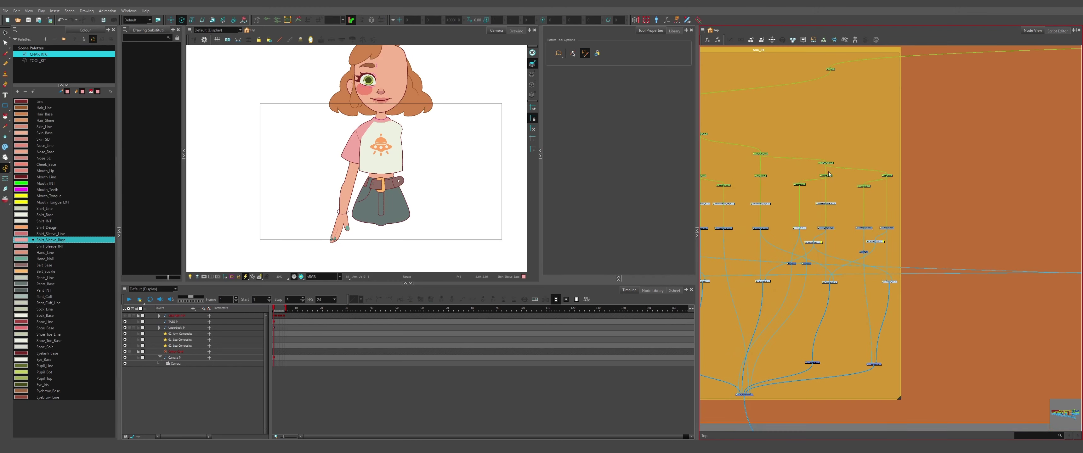
{"action": "scroll", "coordinate": [852, 220], "scroll_direction": "up", "scroll_amount": 5}
- Remove the OL_3 node below the Hand_OL_01 drawing and bring the Tool Kit backdrop beside the Arm_01 backdrop
{"action": "left_click_drag", "start_coordinate": [847, 226], "coordinate": [793, 280]}
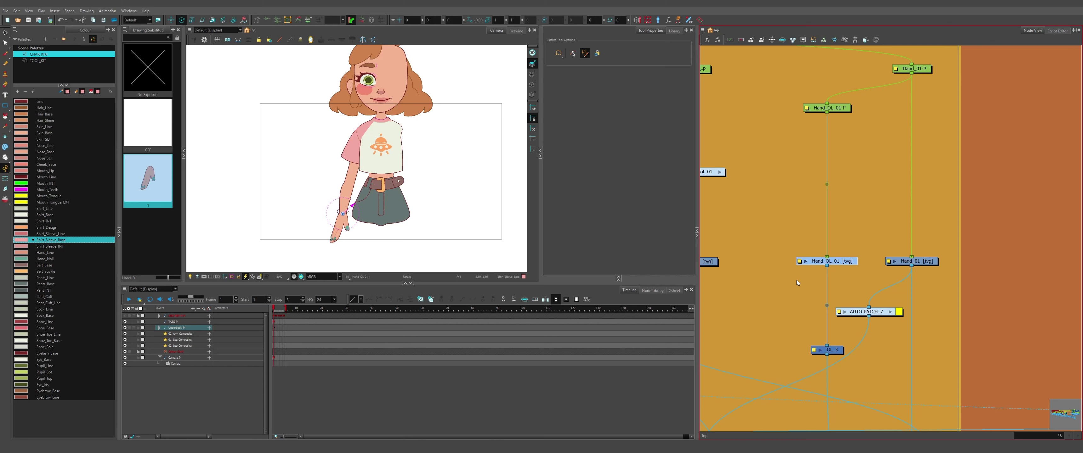
{"action": "left_click", "coordinate": [829, 350]}
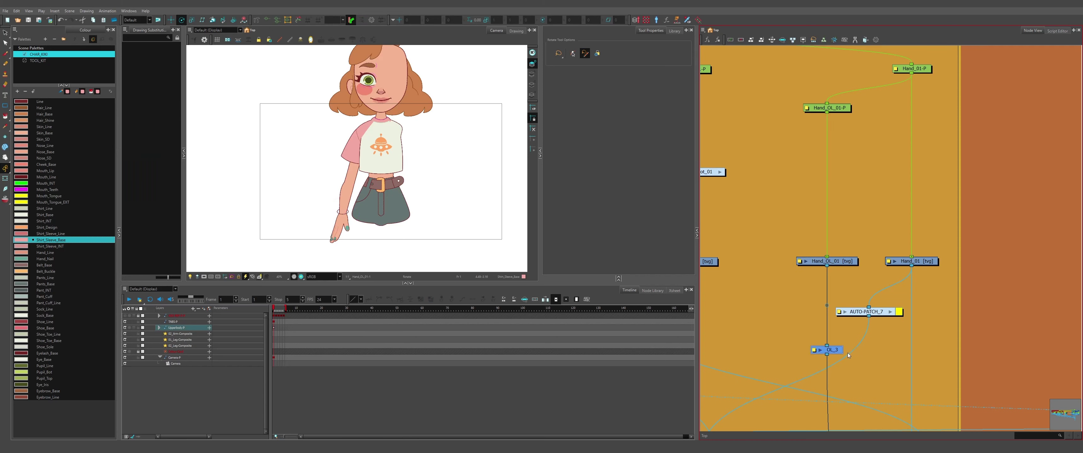
{"action": "scroll", "coordinate": [850, 272], "scroll_direction": "down", "scroll_amount": 10}
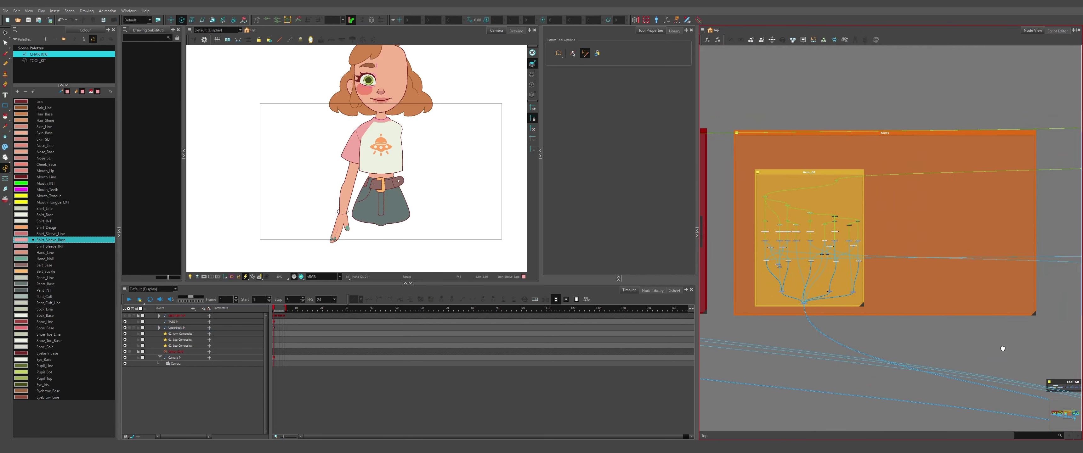
{"action": "left_click_drag", "start_coordinate": [932, 324], "coordinate": [797, 243]}
{"action": "scroll", "coordinate": [782, 239], "scroll_direction": "up", "scroll_amount": 6}
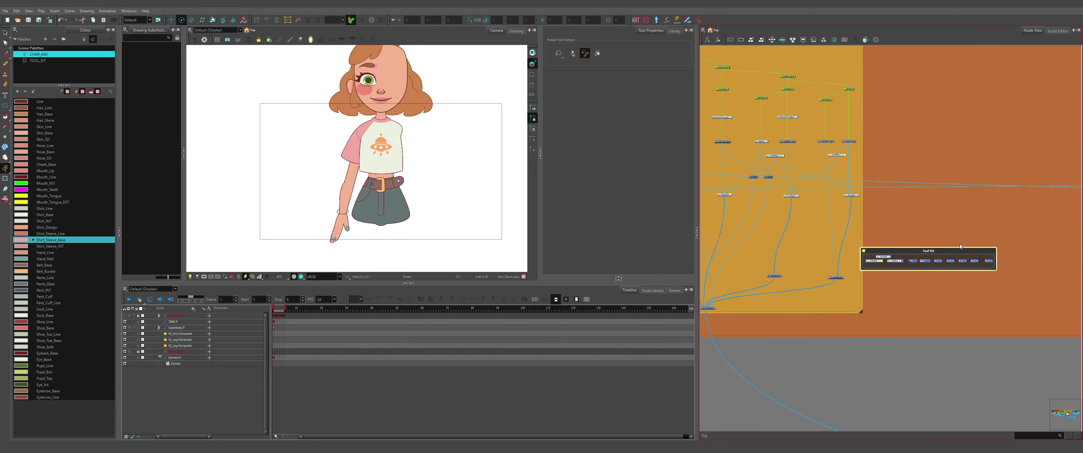
{"action": "scroll", "coordinate": [1010, 323], "scroll_direction": "down", "scroll_amount": 4}
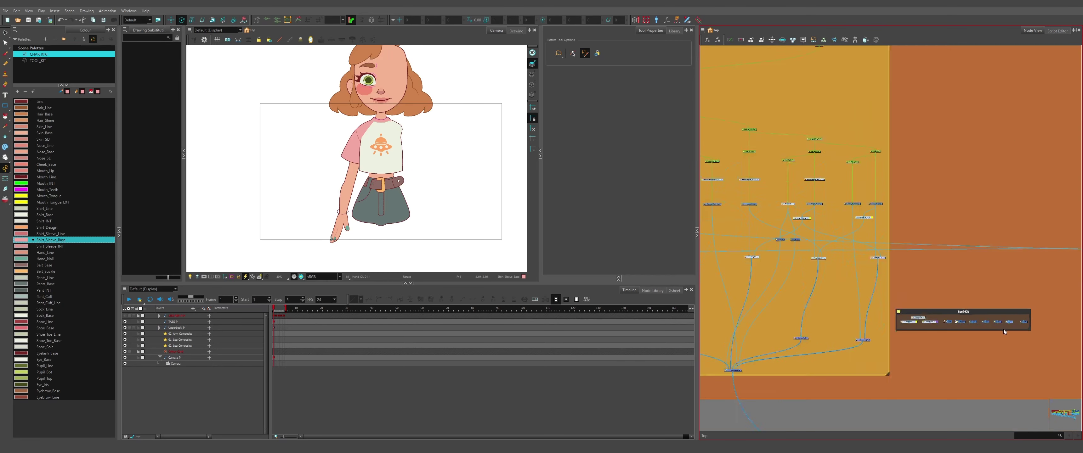
- Insert the UL_10 node on the cable below Hand_OL_01 and reorder its connection into Composite_25 behind the hand
{"action": "scroll", "coordinate": [840, 188], "scroll_direction": "up", "scroll_amount": 6}
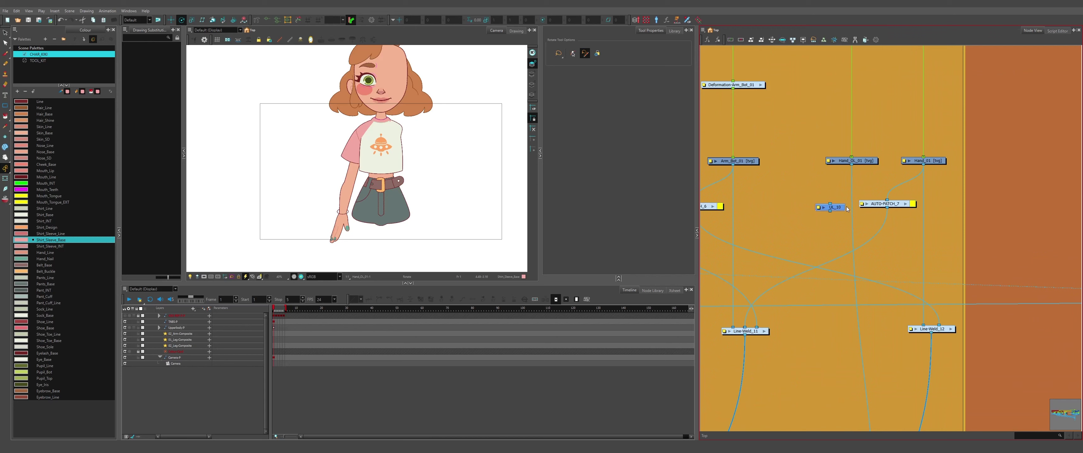
{"action": "scroll", "coordinate": [843, 206], "scroll_direction": "up", "scroll_amount": 2}
{"action": "left_click_drag", "start_coordinate": [836, 204], "coordinate": [864, 264]}
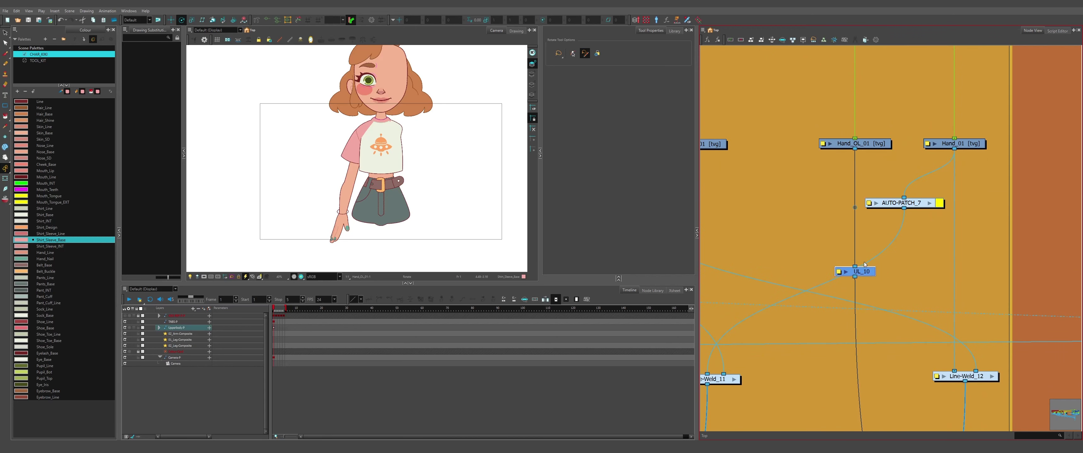
{"action": "scroll", "coordinate": [864, 264], "scroll_direction": "down", "scroll_amount": 4}
{"action": "scroll", "coordinate": [852, 298], "scroll_direction": "up", "scroll_amount": 6}
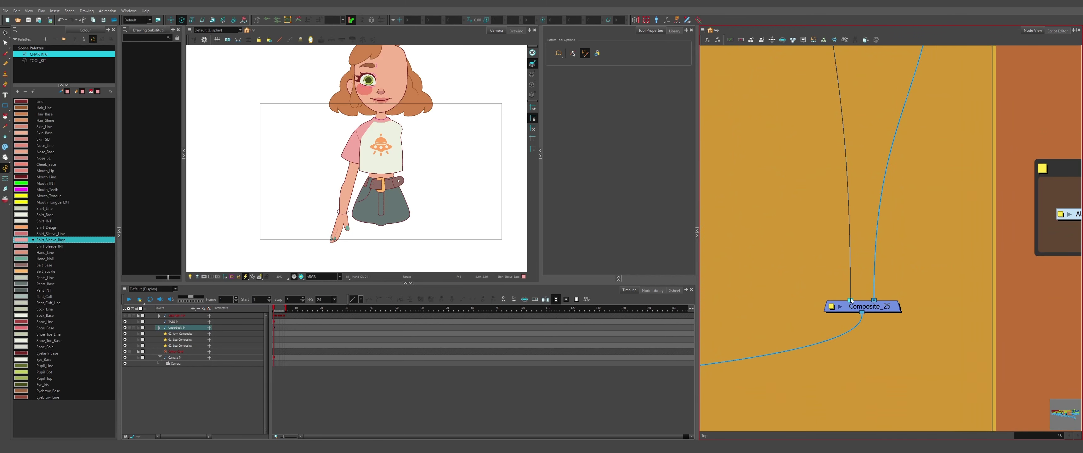
- Inspect the hand and wrist artwork in the camera view alongside the lower arm and hand nodes
{"action": "scroll", "coordinate": [327, 241], "scroll_direction": "up", "scroll_amount": 5}
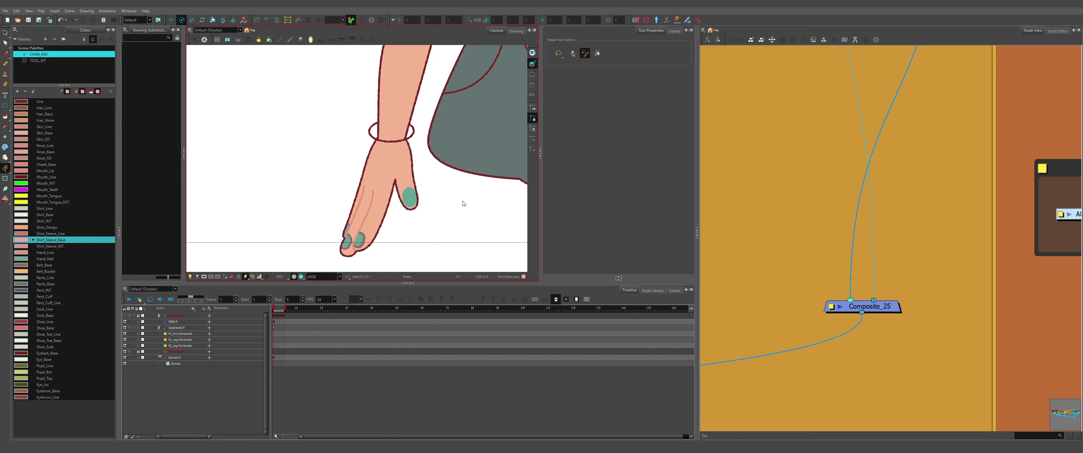
{"action": "scroll", "coordinate": [863, 316], "scroll_direction": "down", "scroll_amount": 5}
{"action": "scroll", "coordinate": [799, 212], "scroll_direction": "up", "scroll_amount": 5}
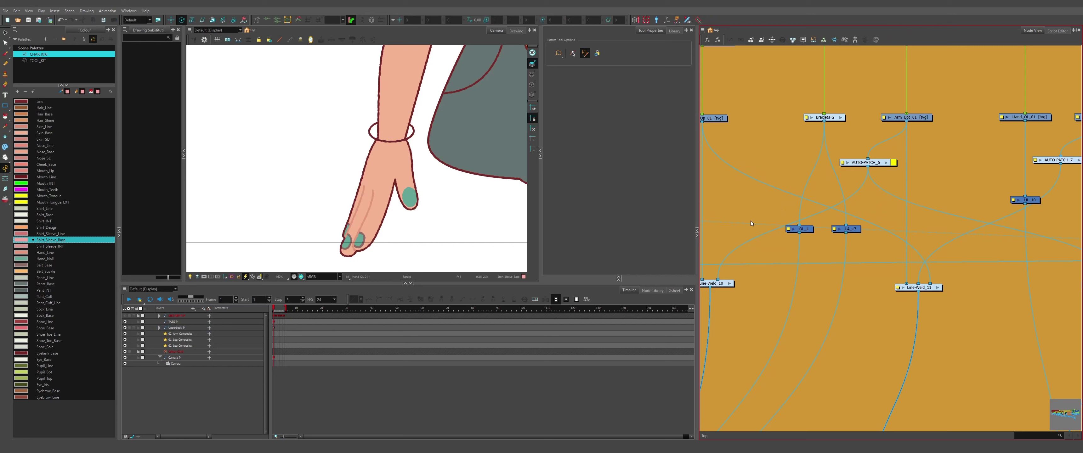
{"action": "scroll", "coordinate": [802, 222], "scroll_direction": "down", "scroll_amount": 3}
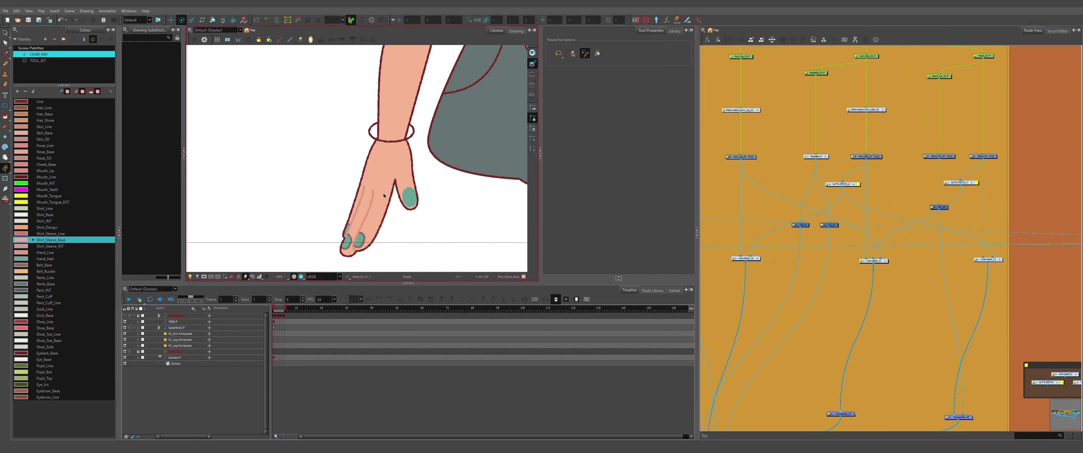
{"action": "scroll", "coordinate": [381, 239], "scroll_direction": "down", "scroll_amount": 5}
{"action": "scroll", "coordinate": [383, 173], "scroll_direction": "up", "scroll_amount": 5}
{"action": "left_click", "coordinate": [383, 201]}
- Rename the Hand_OL_01 drawing to Hand_UL_01 and change its peg's name from OL to UL to match
{"action": "scroll", "coordinate": [427, 150], "scroll_direction": "up", "scroll_amount": 2}
{"action": "left_click_drag", "start_coordinate": [427, 152], "coordinate": [349, 113]}
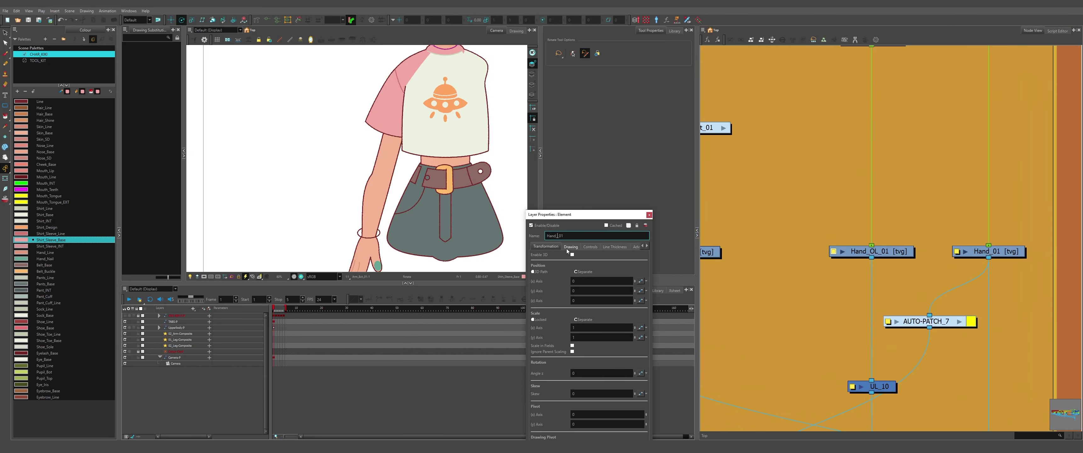
{"action": "left_click", "coordinate": [649, 215]}
{"action": "double_click", "coordinate": [826, 134]}
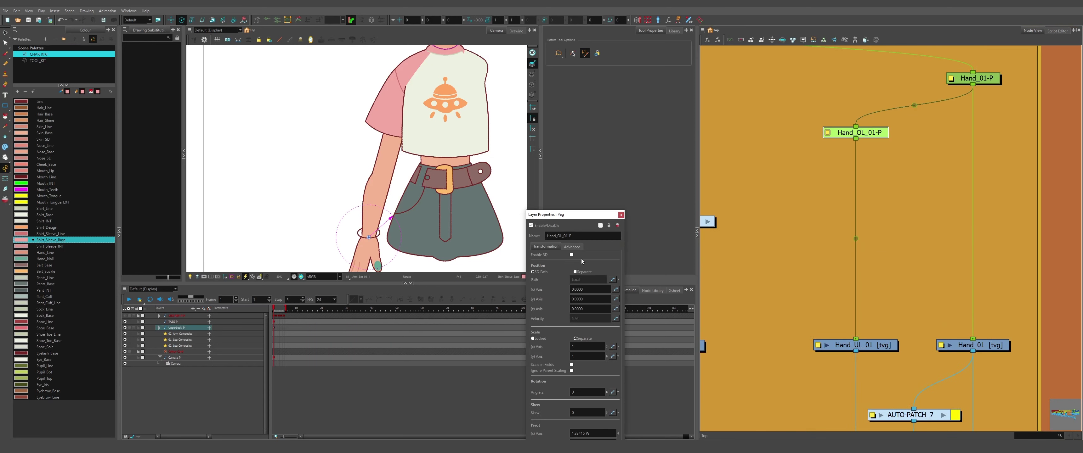
{"action": "left_click", "coordinate": [563, 236]}
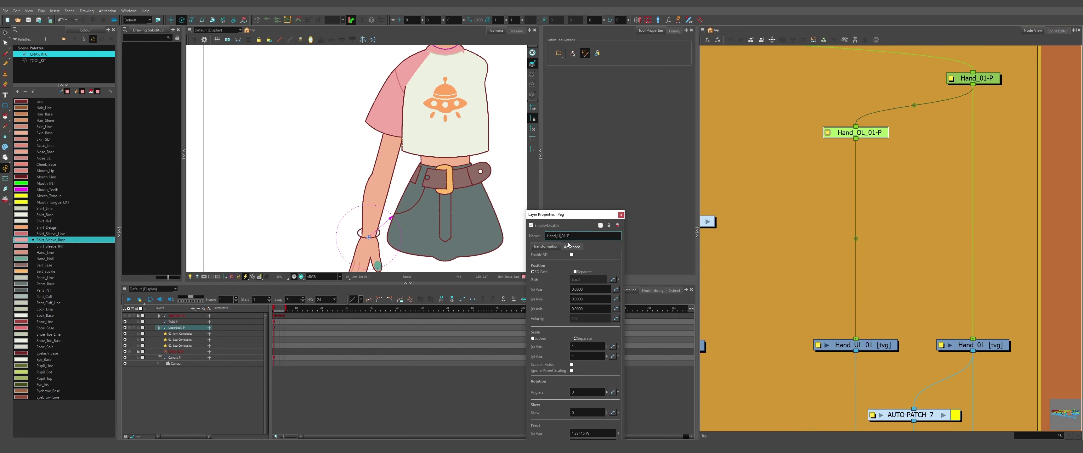
{"action": "left_click", "coordinate": [621, 215]}
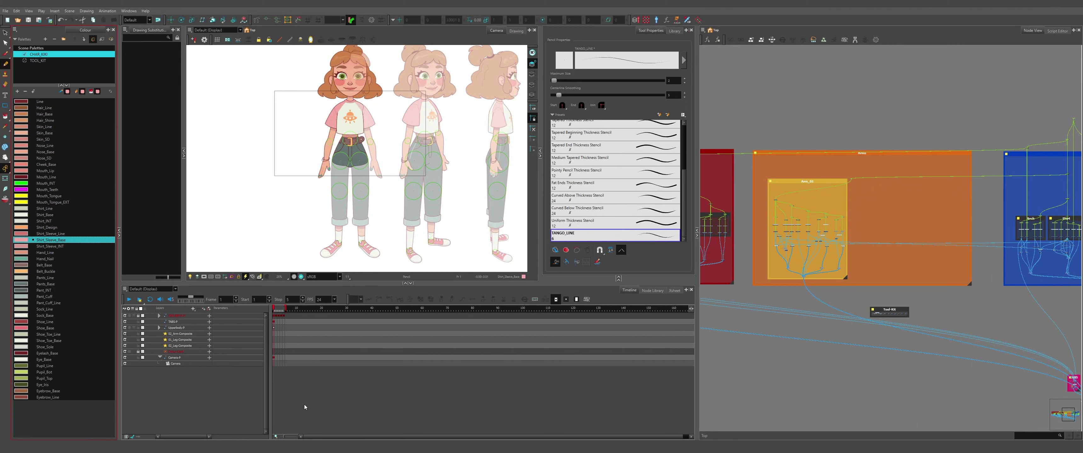
- Examine the legs, knee joint circles and shoes on the character turnaround in the camera view
{"action": "scroll", "coordinate": [339, 240], "scroll_direction": "up", "scroll_amount": 2}
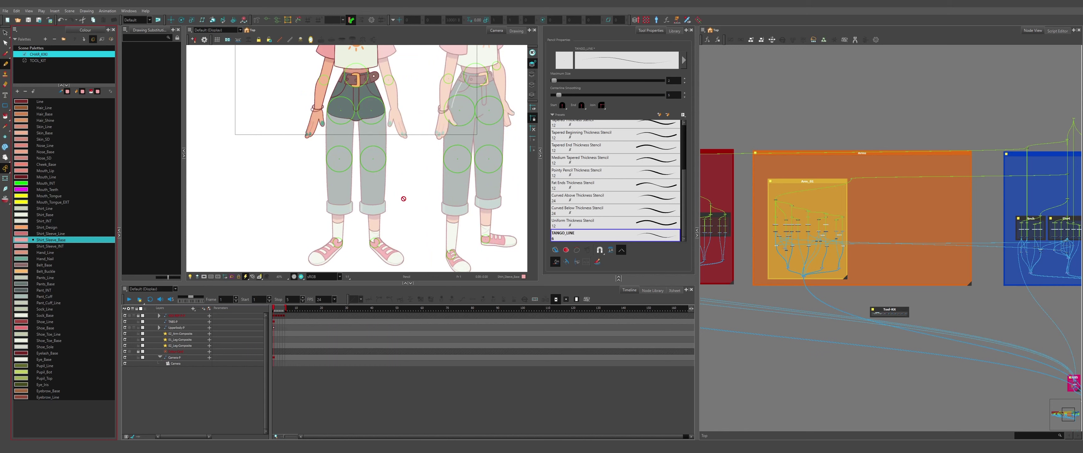
{"action": "scroll", "coordinate": [403, 198], "scroll_direction": "down", "scroll_amount": 3}
{"action": "scroll", "coordinate": [343, 231], "scroll_direction": "up", "scroll_amount": 4}
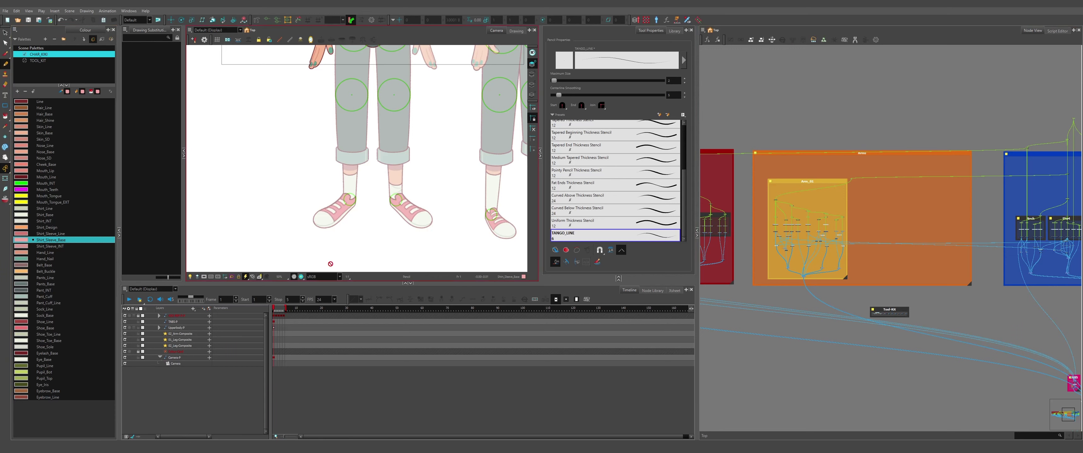
{"action": "scroll", "coordinate": [319, 245], "scroll_direction": "down", "scroll_amount": 2}
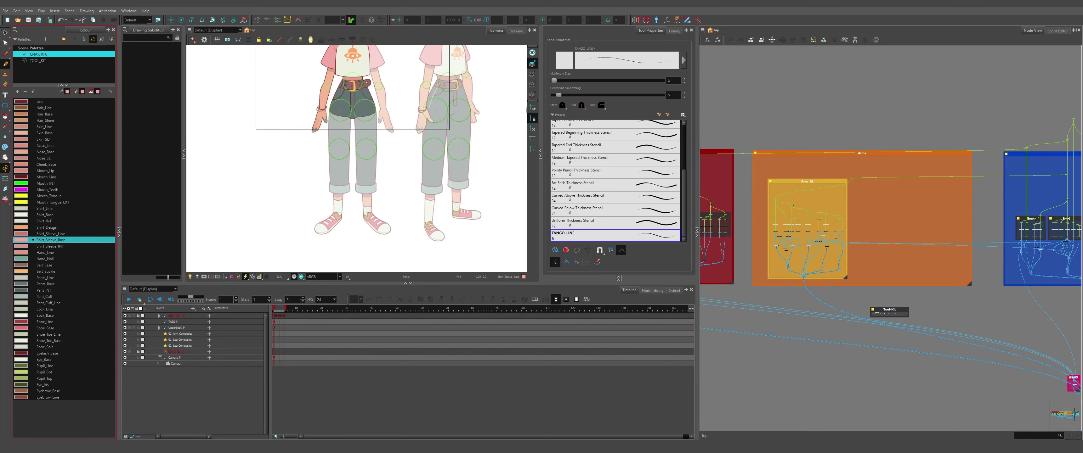
- Move the camera peg so that the camera frame covers the character's legs and shoes
{"action": "left_click_drag", "start_coordinate": [998, 335], "coordinate": [768, 235]}
{"action": "scroll", "coordinate": [769, 234], "scroll_direction": "up", "scroll_amount": 3}
{"action": "left_click_drag", "start_coordinate": [903, 337], "coordinate": [868, 240]}
{"action": "scroll", "coordinate": [868, 239], "scroll_direction": "down", "scroll_amount": 5}
{"action": "left_click", "coordinate": [174, 358]}
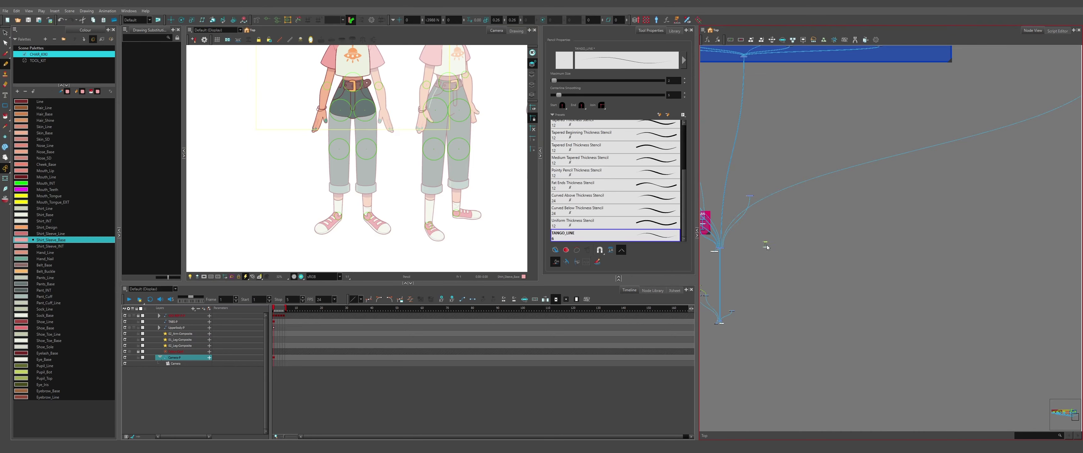
{"action": "key", "text": "alt+2"}
{"action": "left_click_drag", "start_coordinate": [358, 210], "coordinate": [357, 122]}
- Add the drawing layers Leg_Upper_01 and Leg_Cuff_01 in the empty area beside the blue backdrop
{"action": "scroll", "coordinate": [357, 147], "scroll_direction": "up", "scroll_amount": 2}
{"action": "left_click", "coordinate": [902, 229]}
{"action": "scroll", "coordinate": [870, 239], "scroll_direction": "up", "scroll_amount": 5}
{"action": "key", "text": "ctrl+r"}
{"action": "type", "text": "Leg_Cuff_01"}
{"action": "key", "text": "Return"}
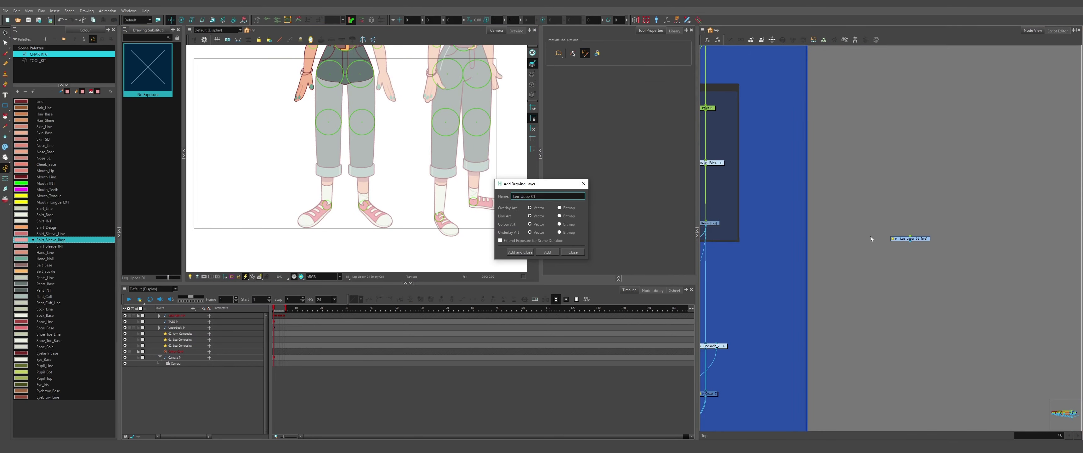
- Add the drawing layers Ankle_01 and Ankle_Cutter and name the group for the shoe parts Shoe_01
{"action": "type", "text": "Ankle_01"}
{"action": "key", "text": "BackSpace"}
{"action": "key", "text": "BackSpace"}
{"action": "type", "text": "Cutter"}
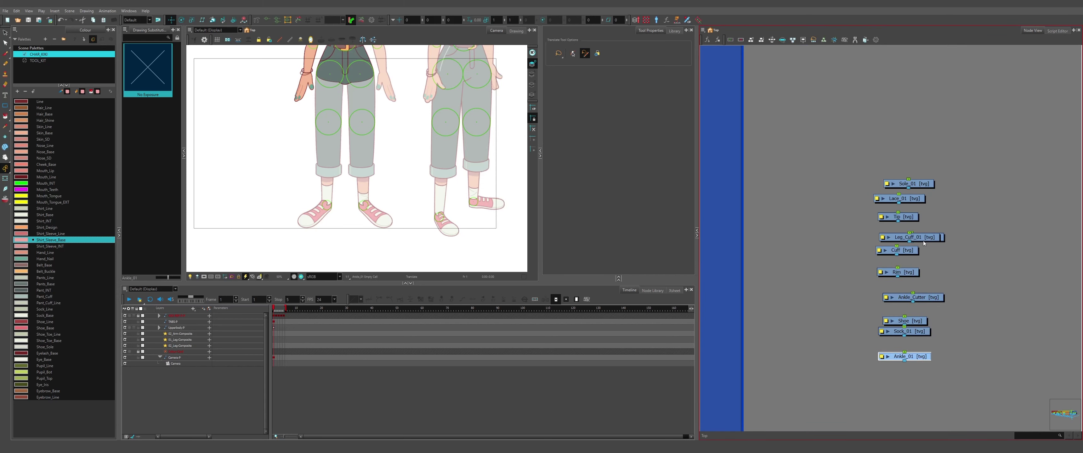
{"action": "double_click", "coordinate": [910, 230]}
{"action": "type", "text": "Shoe"}
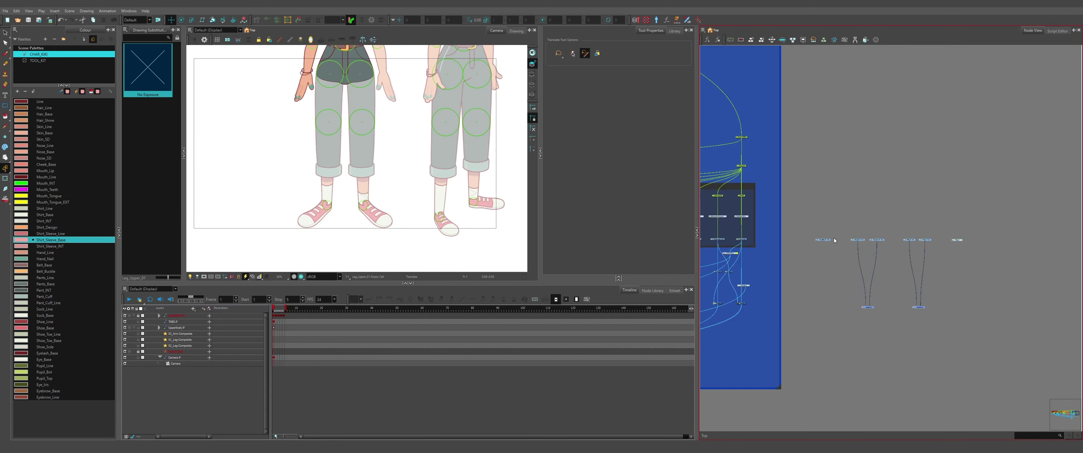
- Add parent pegs to the leg drawings and to all part drawings inside the shoe group
{"action": "key", "text": "ctrl+p"}
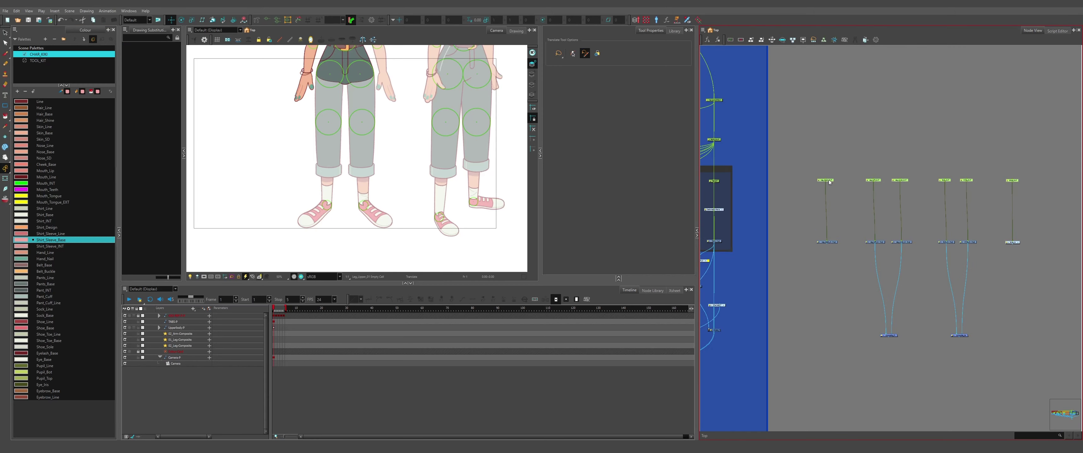
{"action": "left_click", "coordinate": [947, 307]}
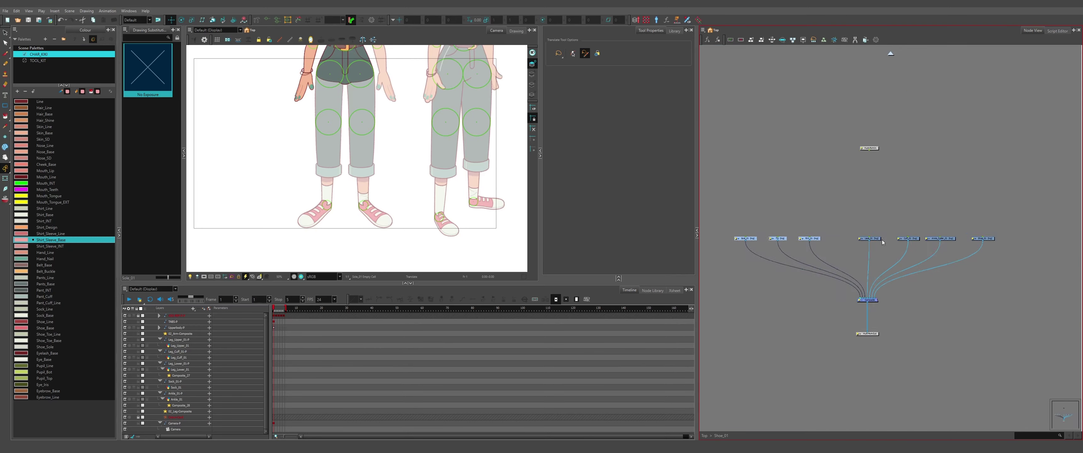
{"action": "key", "text": "ctrl+p"}
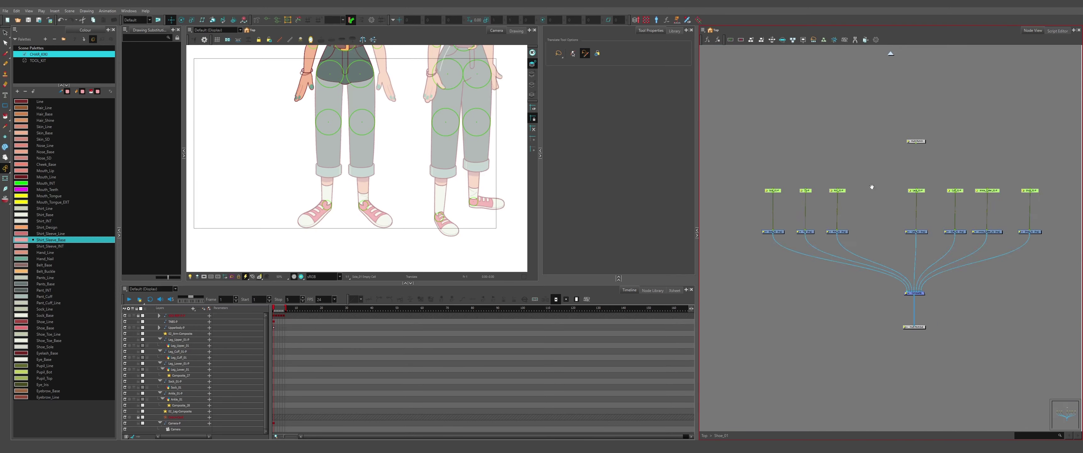
- Add a shared parent peg named Cuff+Cutter-P above the shoe's cuff and ankle cutter pegs
{"action": "scroll", "coordinate": [873, 186], "scroll_direction": "up", "scroll_amount": 3}
{"action": "mouse_move", "coordinate": [810, 170]}
{"action": "left_mouse_down"}
{"action": "mouse_move", "coordinate": [994, 241]}
{"action": "mouse_move", "coordinate": [860, 259]}
{"action": "left_mouse_up"}
{"action": "key", "text": "ctrl+p"}
{"action": "left_click", "coordinate": [886, 213]}
{"action": "double_click", "coordinate": [581, 237]}
{"action": "type", "text": "Cuff+Cutter_01-P"}
{"action": "left_click", "coordinate": [621, 215]}
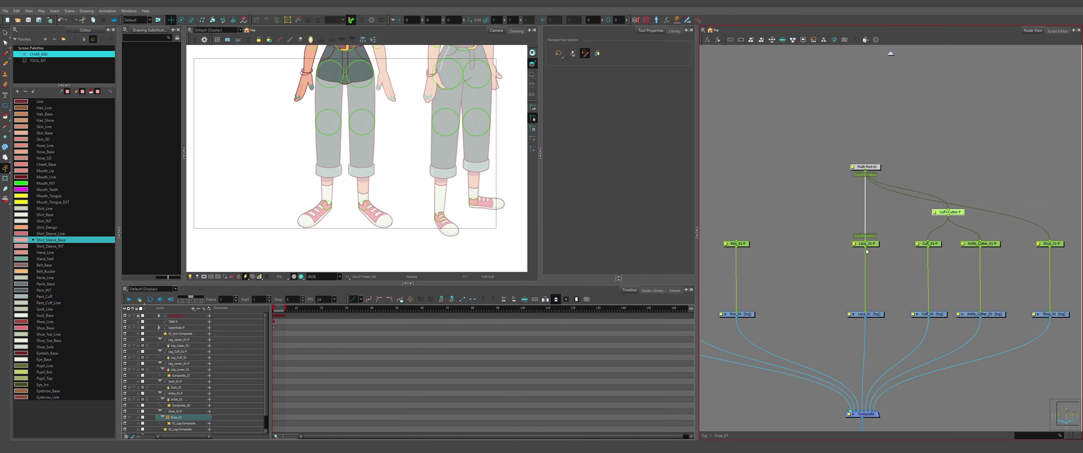
- Connect the shared cuff peg under the group's input and add a parent peg named Laces_01-P above the lace peg
{"action": "left_click_drag", "start_coordinate": [865, 170], "coordinate": [948, 209]}
{"action": "key", "text": "ctrl+p"}
{"action": "type", "text": "Laces_01-P"}
{"action": "left_click", "coordinate": [621, 215]}
- Add a shared parent peg named Rim+Tip_01-P above the shoe's rim and tip pegs
{"action": "key", "text": "ctrl+p"}
{"action": "left_click_drag", "start_coordinate": [1019, 150], "coordinate": [814, 237]}
{"action": "left_click", "coordinate": [832, 208]}
{"action": "double_click", "coordinate": [581, 237]}
{"action": "type", "text": "Rim+Tip_01-P"}
{"action": "left_click", "coordinate": [621, 215]}
- Create an empty drawing on each leg layer and rename it OFF
{"action": "scroll", "coordinate": [893, 282], "scroll_direction": "down", "scroll_amount": 3}
{"action": "scroll", "coordinate": [894, 283], "scroll_direction": "down", "scroll_amount": 2}
{"action": "scroll", "coordinate": [877, 252], "scroll_direction": "up", "scroll_amount": 3}
{"action": "left_click", "coordinate": [760, 255]}
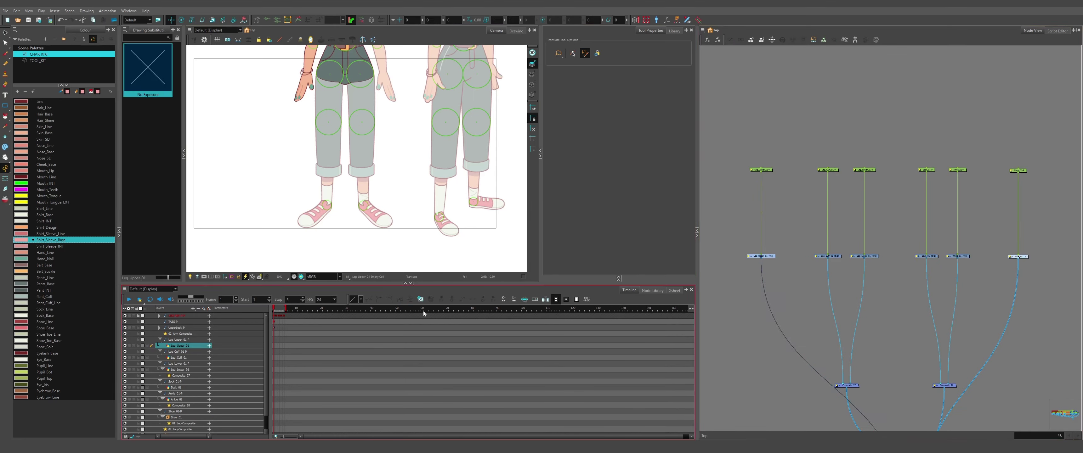
{"action": "key", "text": "ctrl+d"}
{"action": "key", "text": "Return"}
{"action": "left_click", "coordinate": [926, 268]}
{"action": "scroll", "coordinate": [836, 268], "scroll_direction": "up", "scroll_amount": 2}
{"action": "left_click", "coordinate": [837, 257]}
{"action": "scroll", "coordinate": [836, 270], "scroll_direction": "down", "scroll_amount": 4}
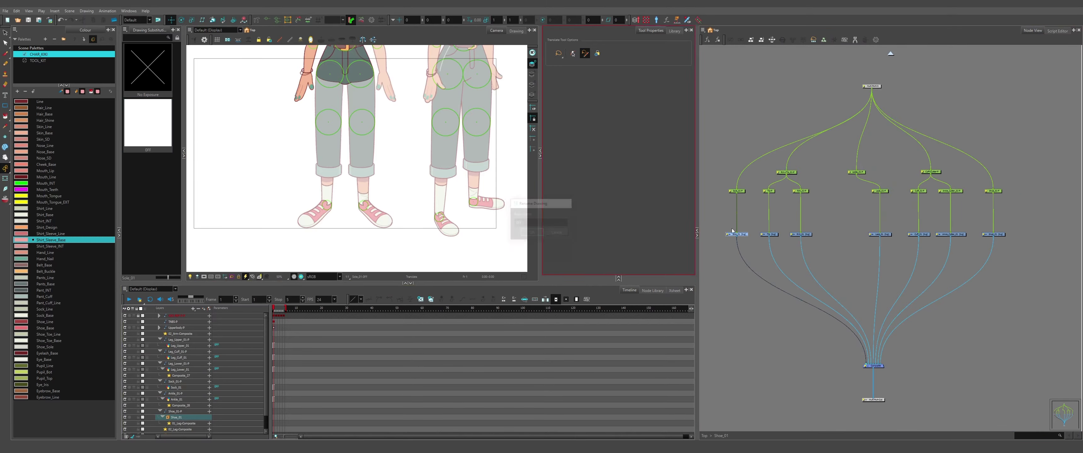
- Rename the shoe part layers' empty drawings OFF and add a new blank drawing to the layers
{"action": "type", "text": "OFF"}
{"action": "left_click", "coordinate": [908, 232]}
{"action": "left_click", "coordinate": [993, 233]}
{"action": "left_click", "coordinate": [891, 54]}
{"action": "left_click_drag", "start_coordinate": [729, 202], "coordinate": [910, 231]}
{"action": "left_click", "coordinate": [442, 301]}
{"action": "left_click", "coordinate": [942, 218]}
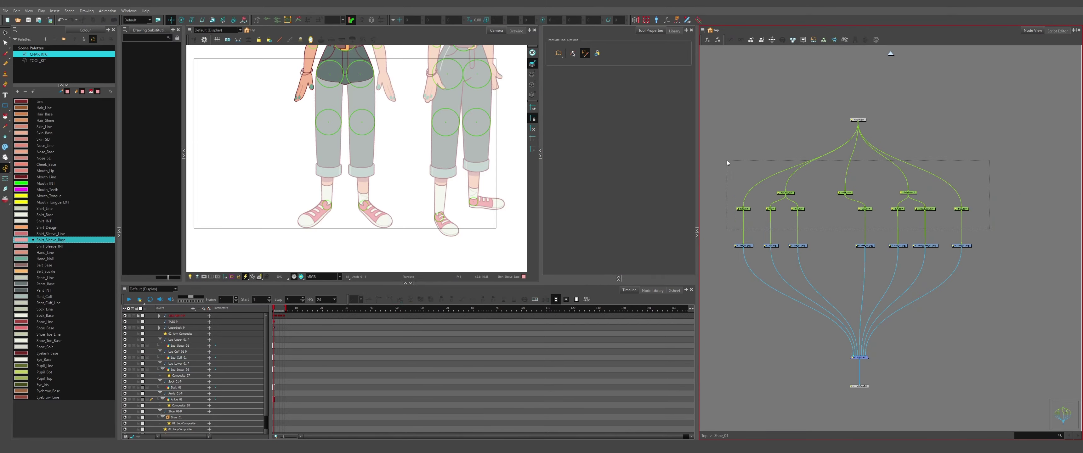
- Move the lace peg's pivot from the ankle circle onto the laces of the shoe
{"action": "left_click", "coordinate": [182, 20]}
{"action": "scroll", "coordinate": [324, 206], "scroll_direction": "up", "scroll_amount": 4}
{"action": "scroll", "coordinate": [323, 206], "scroll_direction": "down", "scroll_amount": 2}
{"action": "scroll", "coordinate": [925, 211], "scroll_direction": "up", "scroll_amount": 4}
{"action": "left_click", "coordinate": [957, 219]}
{"action": "left_click_drag", "start_coordinate": [391, 158], "coordinate": [329, 192]}
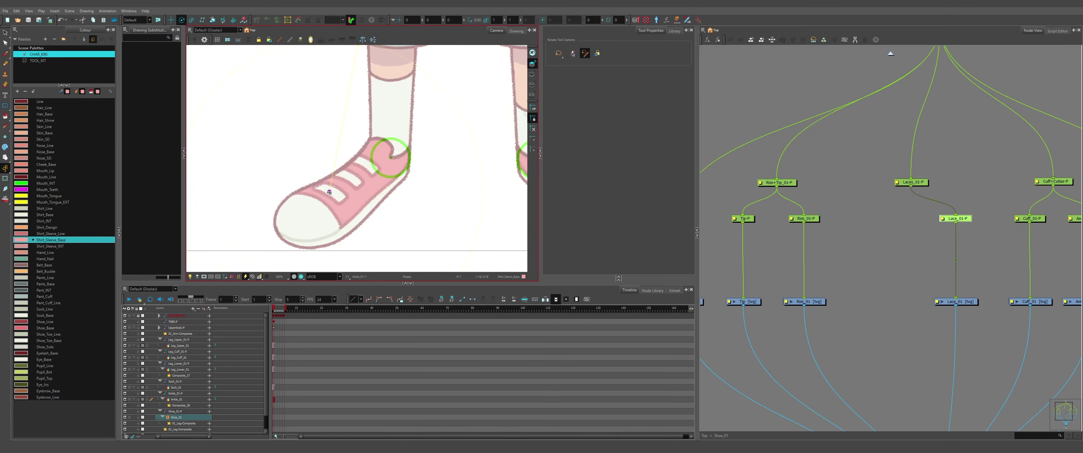
{"action": "left_click", "coordinate": [819, 300]}
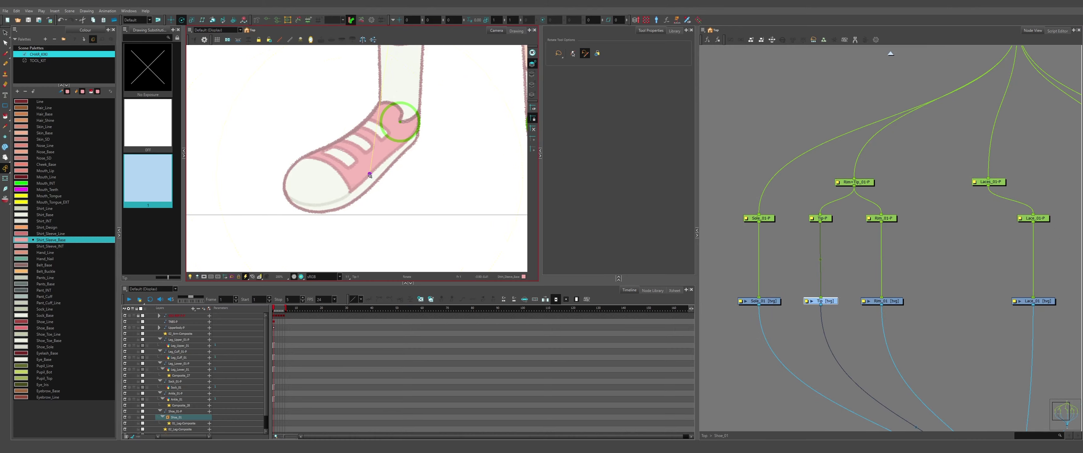
{"action": "left_click", "coordinate": [891, 252]}
{"action": "left_click", "coordinate": [891, 53]}
- Draw a rectangle over the upper leg on Leg_Upper_01 using the Line colour
{"action": "left_click", "coordinate": [935, 228]}
{"action": "scroll", "coordinate": [357, 168], "scroll_direction": "down", "scroll_amount": 3}
{"action": "left_click", "coordinate": [739, 229]}
{"action": "left_click", "coordinate": [5, 105]}
{"action": "left_click", "coordinate": [56, 103]}
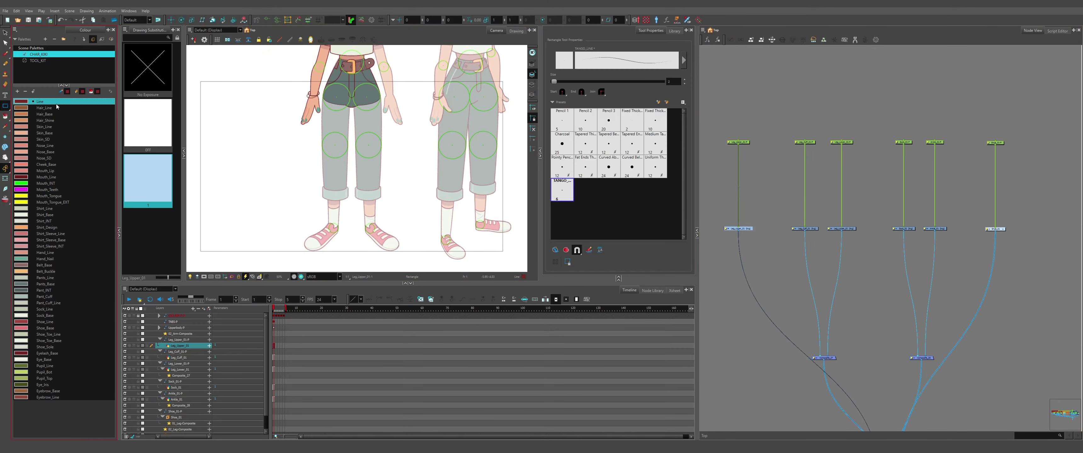
{"action": "scroll", "coordinate": [328, 129], "scroll_direction": "up", "scroll_amount": 4}
{"action": "left_click", "coordinate": [45, 278]}
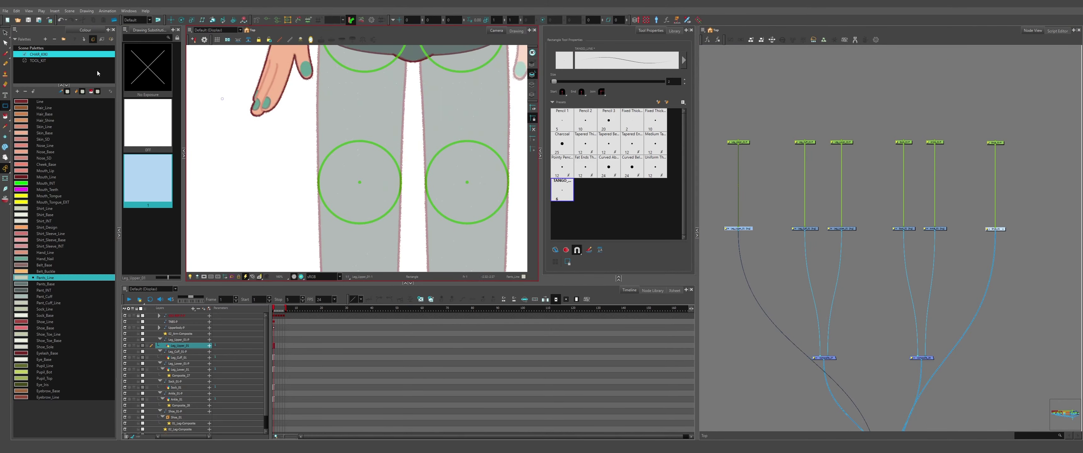
{"action": "left_click", "coordinate": [39, 101]}
{"action": "left_click_drag", "start_coordinate": [281, 153], "coordinate": [409, 199]}
- Stretch the upper leg rectangle so it runs from the hip circle's centre to the knee circle's centre
{"action": "key", "text": "alt+s"}
{"action": "scroll", "coordinate": [384, 157], "scroll_direction": "down", "scroll_amount": 4}
{"action": "left_click_drag", "start_coordinate": [373, 156], "coordinate": [374, 94]}
{"action": "scroll", "coordinate": [370, 124], "scroll_direction": "up", "scroll_amount": 2}
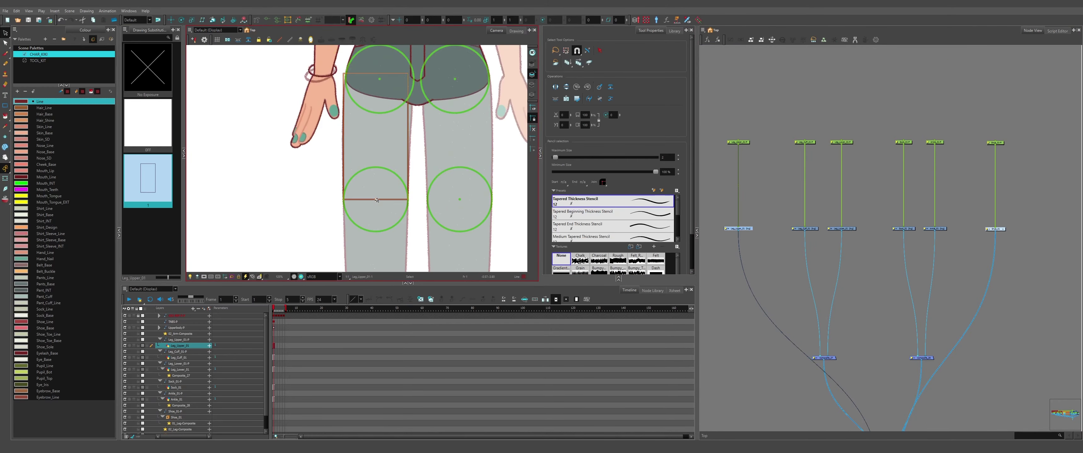
{"action": "scroll", "coordinate": [361, 168], "scroll_direction": "down", "scroll_amount": 2}
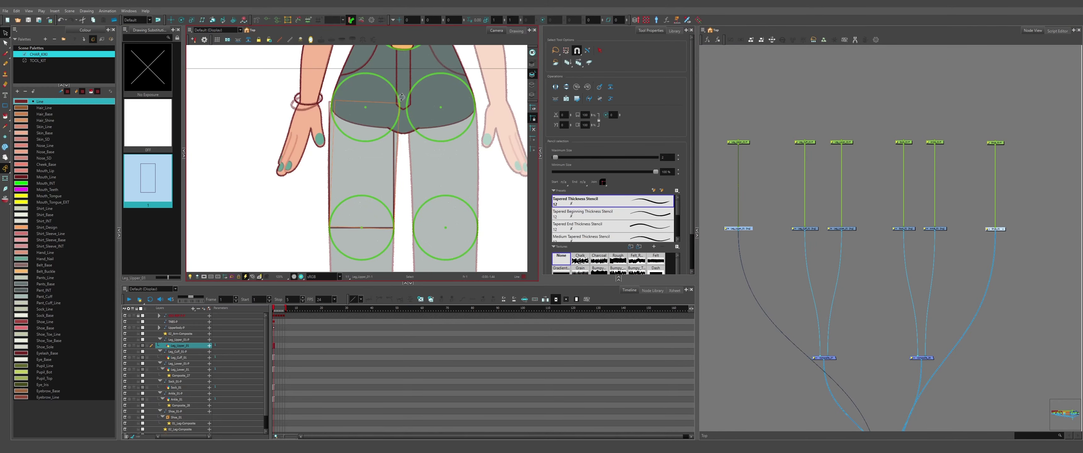
- Bend the upper leg outline's lower edge into a round end that follows the knee circle
{"action": "key", "text": "alt+q"}
{"action": "scroll", "coordinate": [377, 189], "scroll_direction": "up", "scroll_amount": 3}
{"action": "left_click_drag", "start_coordinate": [402, 145], "coordinate": [403, 208]}
{"action": "left_click_drag", "start_coordinate": [370, 185], "coordinate": [357, 192]}
{"action": "left_click_drag", "start_coordinate": [436, 183], "coordinate": [449, 192]}
{"action": "scroll", "coordinate": [402, 169], "scroll_direction": "down", "scroll_amount": 3}
- Paste a flipped copy of the upper leg shape, fit it from the knee to the cuff, and place it on Leg_Lower_01
{"action": "key", "text": "alt+s"}
{"action": "key", "text": "ctrl+v"}
{"action": "scroll", "coordinate": [432, 179], "scroll_direction": "up", "scroll_amount": 10}
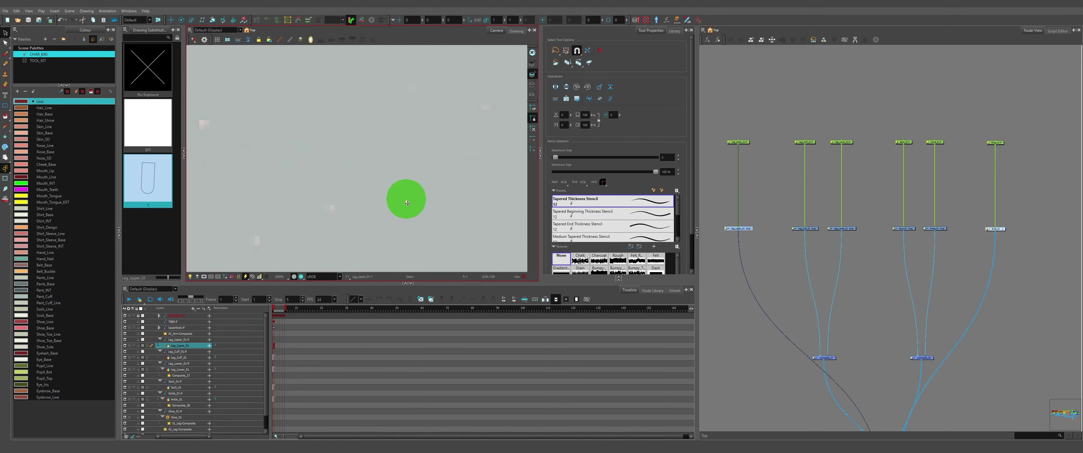
{"action": "scroll", "coordinate": [362, 95], "scroll_direction": "down", "scroll_amount": 9}
{"action": "key", "text": "5"}
{"action": "key", "text": "alt+q"}
{"action": "left_click_drag", "start_coordinate": [362, 221], "coordinate": [362, 227]}
{"action": "scroll", "coordinate": [404, 215], "scroll_direction": "down", "scroll_amount": 3}
{"action": "scroll", "coordinate": [808, 228], "scroll_direction": "up", "scroll_amount": 3}
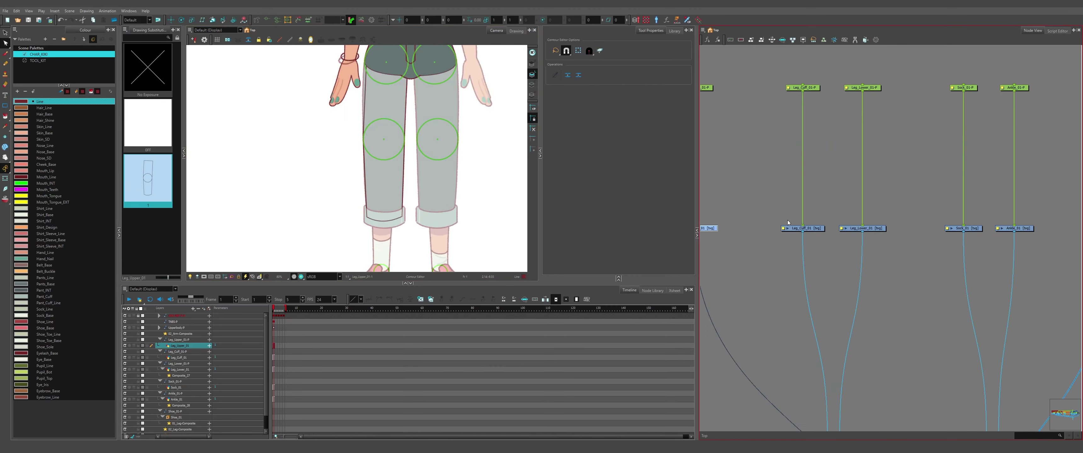
{"action": "scroll", "coordinate": [788, 223], "scroll_direction": "down", "scroll_amount": 1}
{"action": "left_click", "coordinate": [843, 228]}
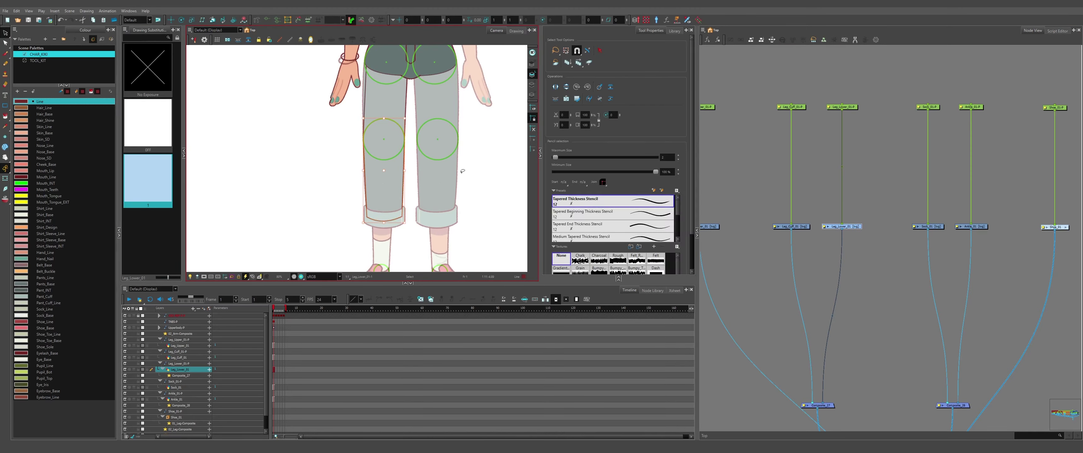
- Draw a rectangle over the trouser cuff on Leg_Cuff_01
{"action": "scroll", "coordinate": [385, 225], "scroll_direction": "up", "scroll_amount": 7}
{"action": "left_click", "coordinate": [792, 227]}
{"action": "left_click_drag", "start_coordinate": [281, 128], "coordinate": [488, 212]}
- Try to curve the cuff rectangle's upper and lower edges outwards
{"action": "key", "text": "alt+q"}
{"action": "left_click_drag", "start_coordinate": [381, 129], "coordinate": [380, 109]}
{"action": "left_click_drag", "start_coordinate": [381, 212], "coordinate": [380, 239]}
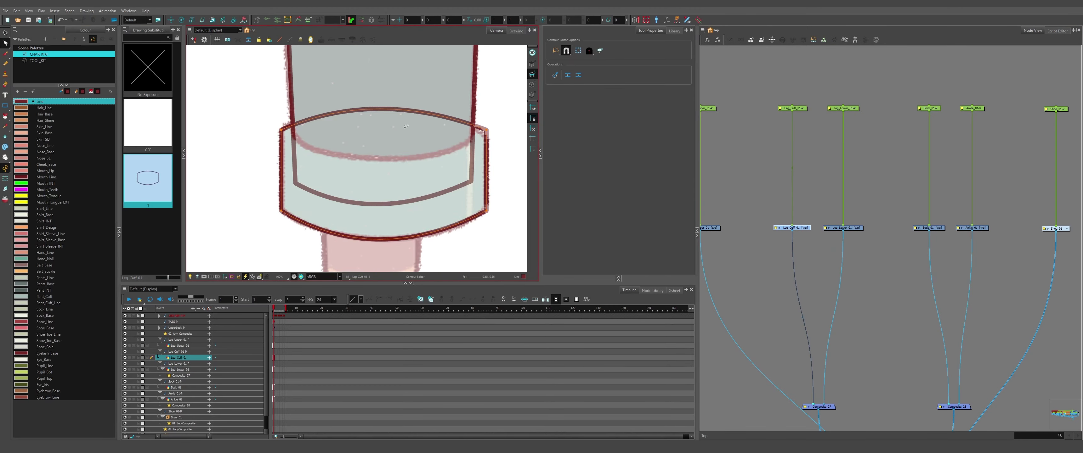
{"action": "key", "text": "ctrl+z"}
{"action": "key", "text": "ctrl+z"}
{"action": "key", "text": "ctrl+z"}
{"action": "scroll", "coordinate": [384, 151], "scroll_direction": "down", "scroll_amount": 4}
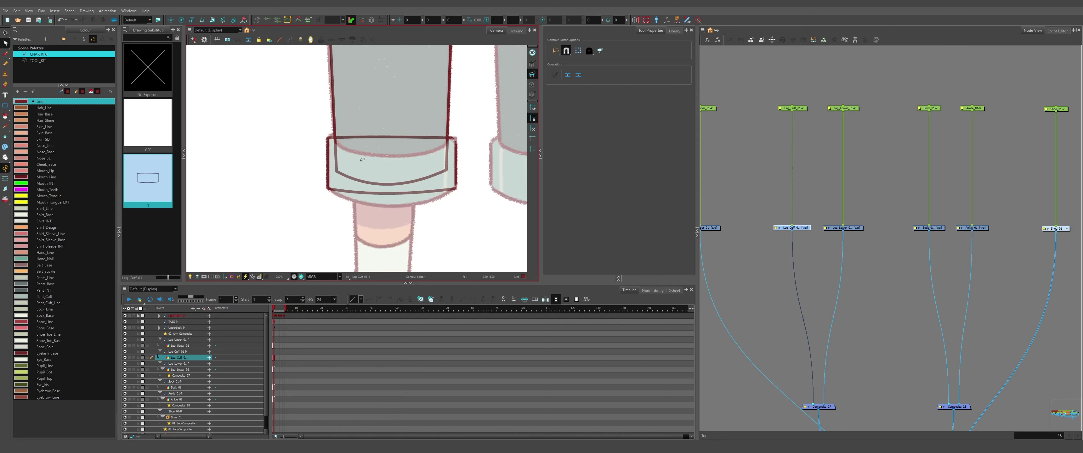
- Make room beside the leg nodes and add a drawing layer named Cuff_Cutter
{"action": "scroll", "coordinate": [798, 227], "scroll_direction": "down", "scroll_amount": 2}
{"action": "left_click_drag", "start_coordinate": [769, 143], "coordinate": [984, 353]}
{"action": "left_click_drag", "start_coordinate": [795, 231], "coordinate": [814, 230]}
{"action": "scroll", "coordinate": [806, 234], "scroll_direction": "up", "scroll_amount": 4}
{"action": "key", "text": "ctrl+r"}
{"action": "type", "text": "Cuff Cutter"}
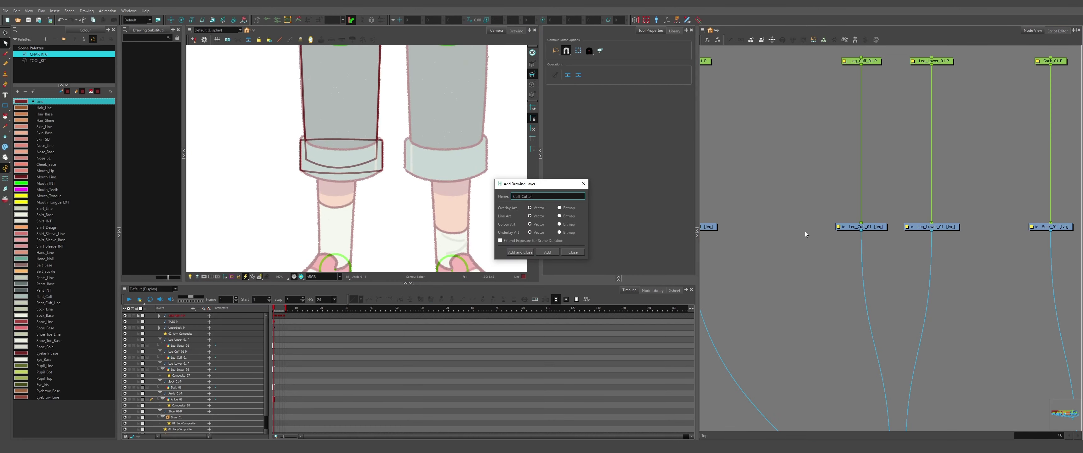
{"action": "key", "text": "Return"}
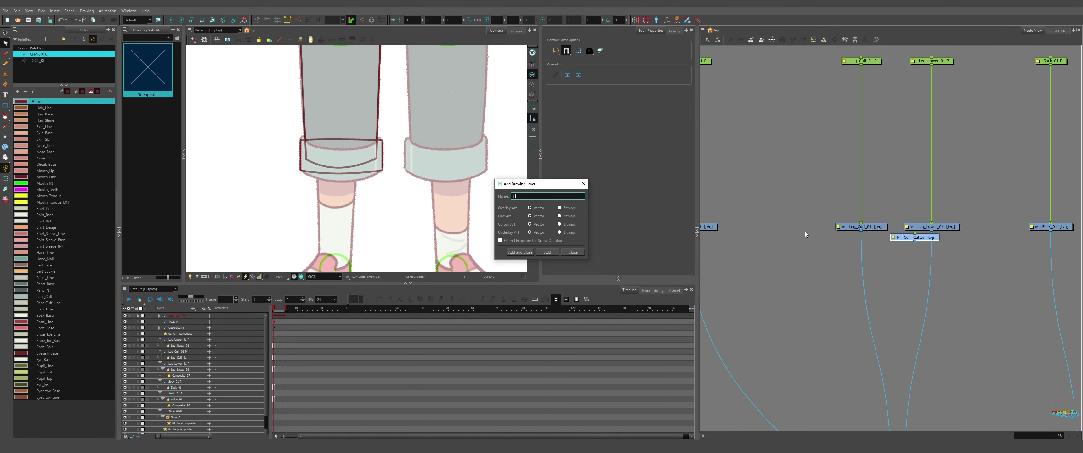
- Connect the cuff cutter and cuff line layers to the lower leg composite and give both parent pegs
{"action": "scroll", "coordinate": [822, 238], "scroll_direction": "down", "scroll_amount": 2}
{"action": "left_click_drag", "start_coordinate": [812, 238], "coordinate": [882, 385]}
{"action": "left_click_drag", "start_coordinate": [852, 238], "coordinate": [886, 386]}
{"action": "key", "text": "ctrl+p"}
{"action": "left_click_drag", "start_coordinate": [757, 177], "coordinate": [781, 74]}
{"action": "scroll", "coordinate": [805, 317], "scroll_direction": "down", "scroll_amount": 4}
{"action": "scroll", "coordinate": [845, 326], "scroll_direction": "up", "scroll_amount": 5}
- Create an empty drawing on the cuff cutter and cuff line layers and name it OFF
{"action": "left_click_drag", "start_coordinate": [744, 256], "coordinate": [847, 290]}
{"action": "left_click", "coordinate": [274, 369]}
{"action": "key", "text": "alt+shift+r"}
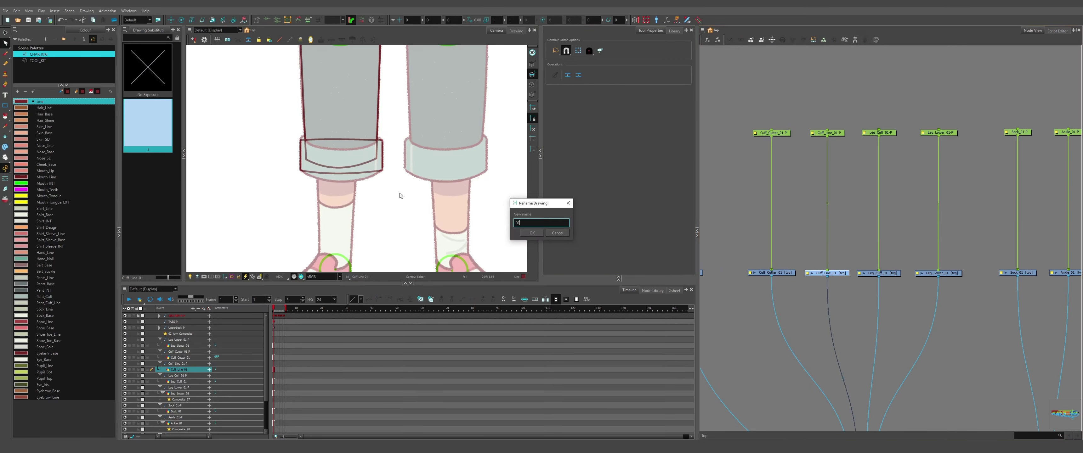
{"action": "key", "text": "Return"}
- Draw a diamond on Cuff_Cutter_01 over the cuff opening and scale it to the width of the lower leg
{"action": "left_click_drag", "start_coordinate": [748, 257], "coordinate": [779, 291]}
{"action": "key", "text": "2"}
{"action": "mouse_move", "coordinate": [305, 122]}
{"action": "left_mouse_down"}
{"action": "mouse_move", "coordinate": [363, 183]}
{"action": "mouse_move", "coordinate": [334, 194]}
{"action": "mouse_move", "coordinate": [335, 179]}
{"action": "left_mouse_up"}
{"action": "key", "text": "alt+s"}
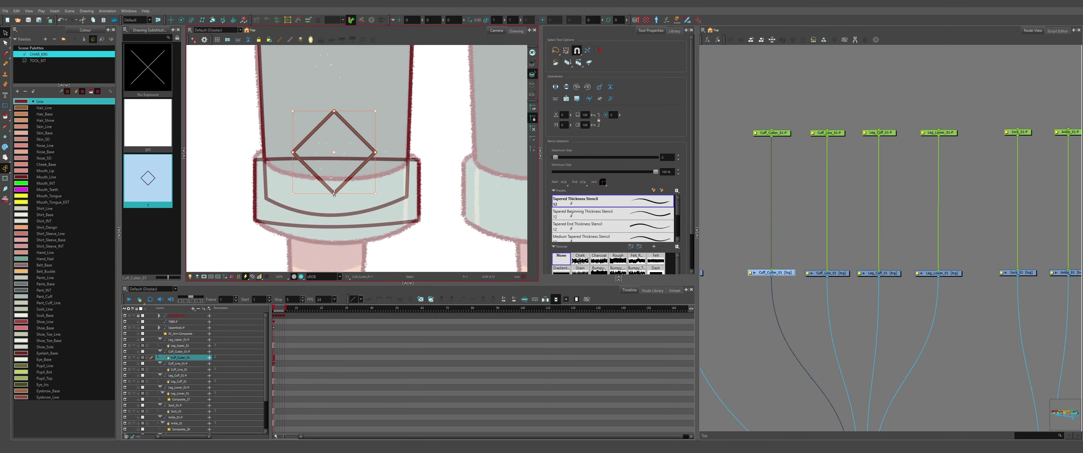
{"action": "left_click_drag", "start_coordinate": [376, 152], "coordinate": [408, 152]}
- Curve the diamond's sides into a flat ellipse that follows the cuff opening
{"action": "key", "text": "alt+q"}
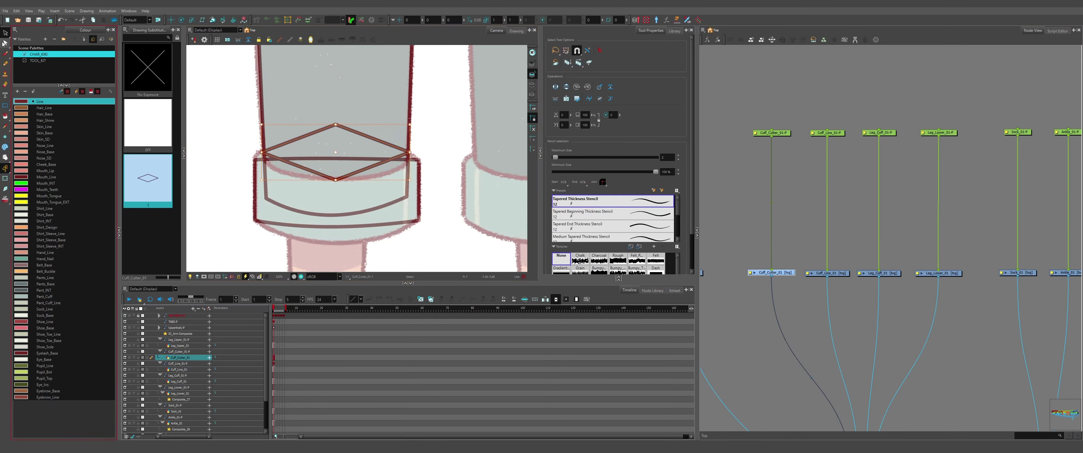
{"action": "left_click_drag", "start_coordinate": [335, 179], "coordinate": [296, 179]}
{"action": "left_click_drag", "start_coordinate": [262, 152], "coordinate": [263, 134]}
{"action": "left_click_drag", "start_coordinate": [335, 124], "coordinate": [374, 125]}
{"action": "left_click_drag", "start_coordinate": [409, 152], "coordinate": [385, 151]}
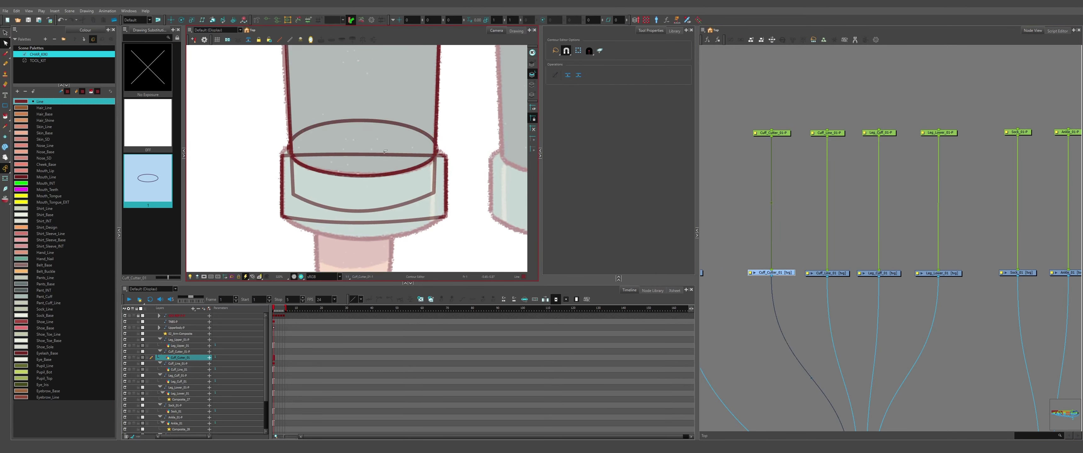
- Draw a vertical line down the inner side of the cuff on Cuff_Line_01
{"action": "left_click_drag", "start_coordinate": [5, 105], "coordinate": [21, 119]}
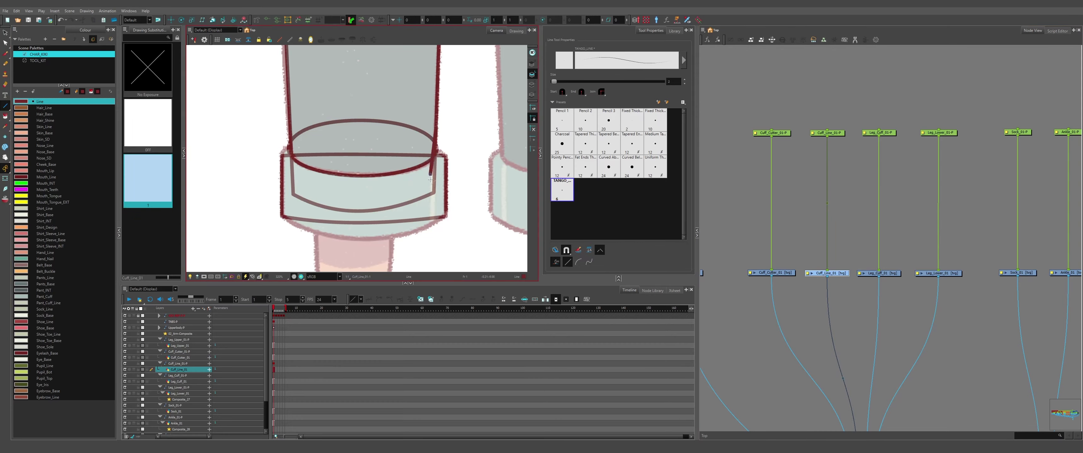
{"action": "left_click_drag", "start_coordinate": [434, 131], "coordinate": [432, 251]}
{"action": "scroll", "coordinate": [379, 160], "scroll_direction": "down", "scroll_amount": 2}
- Draw a rectangle on Ankle_01 reaching from the trouser cuff down to the ankle circle
{"action": "left_click_drag", "start_coordinate": [954, 269], "coordinate": [786, 278]}
{"action": "scroll", "coordinate": [819, 248], "scroll_direction": "up", "scroll_amount": 2}
{"action": "left_click", "coordinate": [909, 275]}
{"action": "left_click_drag", "start_coordinate": [365, 177], "coordinate": [366, 135]}
{"action": "left_click_drag", "start_coordinate": [5, 105], "coordinate": [26, 105]}
- Reshape the ankle rectangle into a tapered outline with a rounded upper end inside the cuff
{"action": "key", "text": "alt+q"}
{"action": "mouse_move", "coordinate": [338, 111]}
{"action": "left_mouse_down"}
{"action": "mouse_move", "coordinate": [382, 246]}
{"action": "mouse_move", "coordinate": [335, 110]}
{"action": "left_mouse_up"}
{"action": "scroll", "coordinate": [358, 244], "scroll_direction": "up", "scroll_amount": 2}
{"action": "left_click_drag", "start_coordinate": [366, 237], "coordinate": [366, 251]}
{"action": "scroll", "coordinate": [378, 189], "scroll_direction": "down", "scroll_amount": 1}
{"action": "left_click_drag", "start_coordinate": [379, 96], "coordinate": [416, 74]}
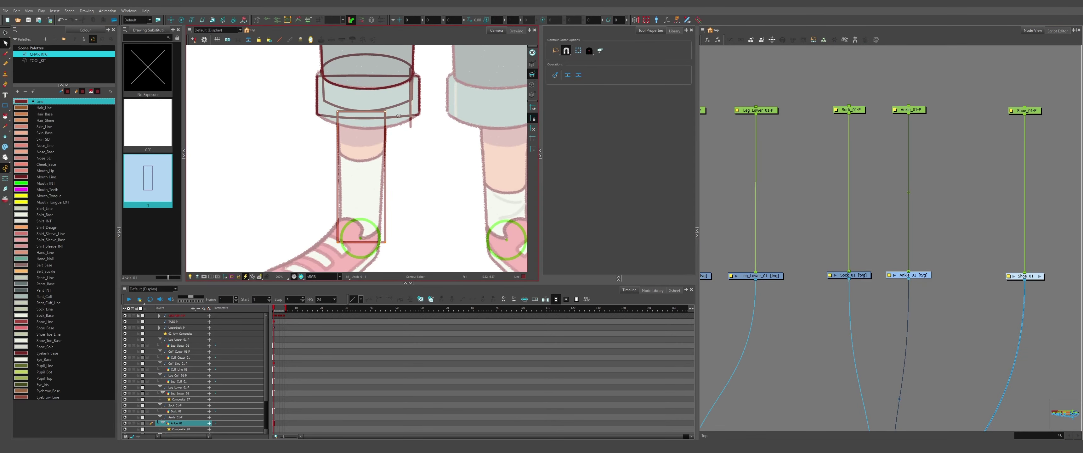
{"action": "scroll", "coordinate": [379, 160], "scroll_direction": "down", "scroll_amount": 1}
- Draw a rectangle on Sock_01 around the sock, reaching from below its upper edge down past the ankle circle
{"action": "left_click", "coordinate": [849, 275]}
{"action": "left_click", "coordinate": [5, 105]}
{"action": "left_click_drag", "start_coordinate": [331, 124], "coordinate": [406, 235]}
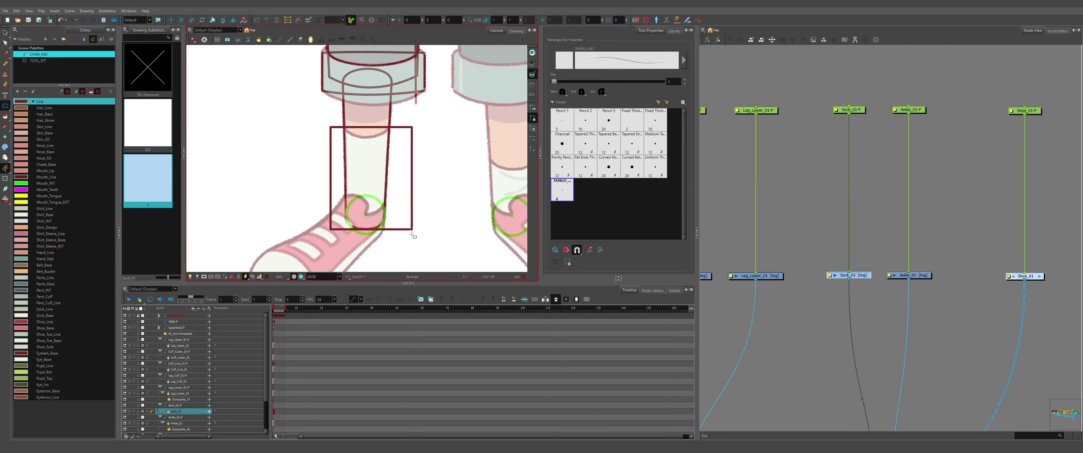
- Reshape the sock rectangle by bending its upper and lower edges downward and adjusting its sides around the leg
{"action": "key", "text": "alt+q"}
{"action": "left_click_drag", "start_coordinate": [365, 124], "coordinate": [367, 138]}
{"action": "key", "text": "alt+s"}
{"action": "key", "text": "alt+q"}
{"action": "left_click_drag", "start_coordinate": [331, 181], "coordinate": [381, 178]}
{"action": "left_click_drag", "start_coordinate": [381, 216], "coordinate": [381, 223]}
{"action": "scroll", "coordinate": [360, 198], "scroll_direction": "down", "scroll_amount": 6}
{"action": "scroll", "coordinate": [354, 190], "scroll_direction": "up", "scroll_amount": 1}
- Enter the shoe group and select the Shoe_01 drawing with the Rectangle tool ready
{"action": "left_click", "coordinate": [1039, 277]}
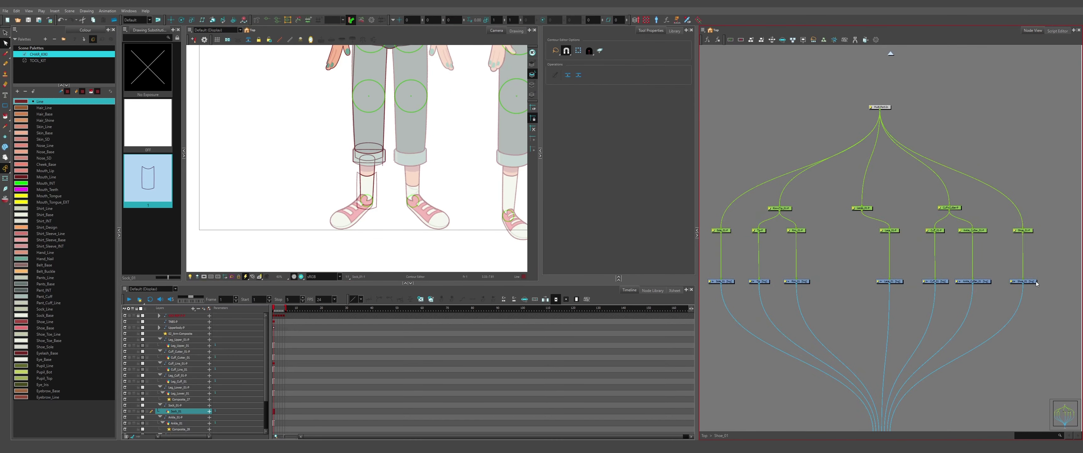
{"action": "left_click", "coordinate": [1034, 281]}
{"action": "scroll", "coordinate": [1034, 282], "scroll_direction": "up", "scroll_amount": 2}
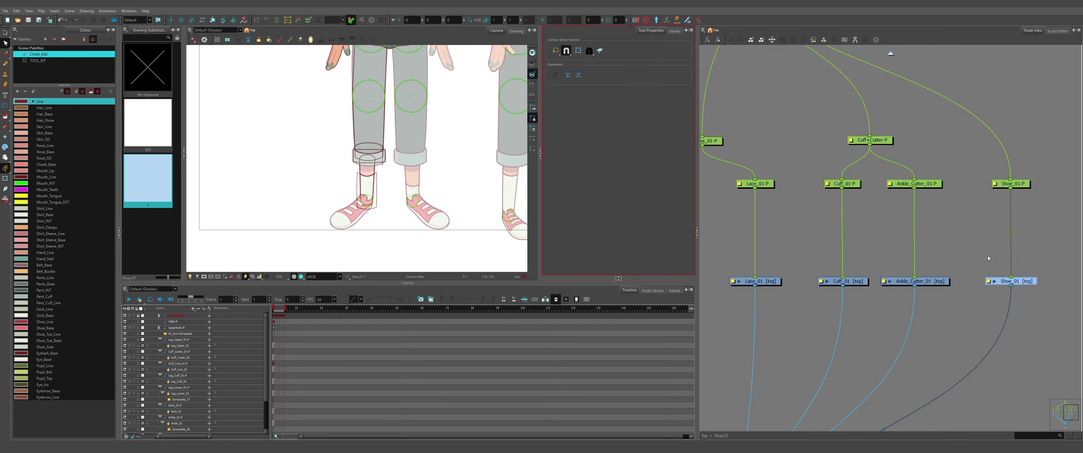
{"action": "scroll", "coordinate": [357, 168], "scroll_direction": "up", "scroll_amount": 2}
{"action": "left_click", "coordinate": [5, 108]}
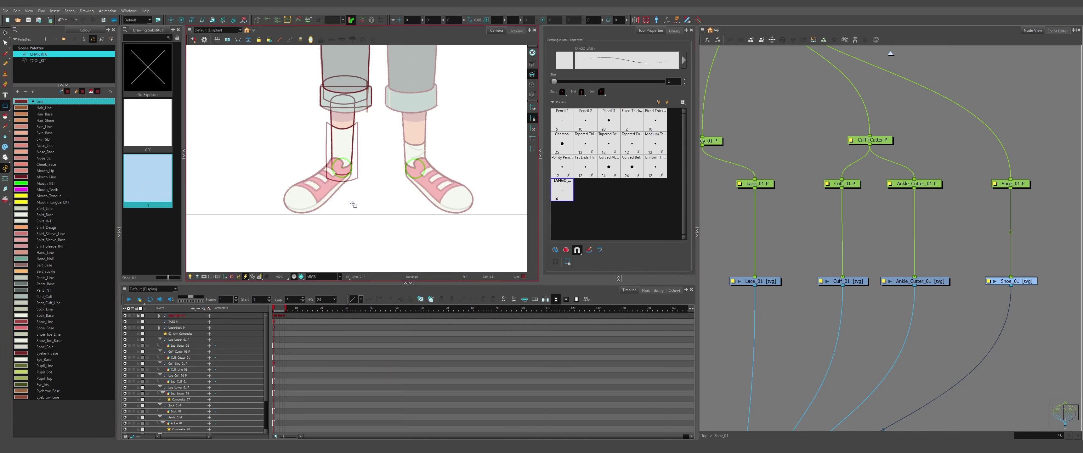
- Examine the shoes and ankle circles across the character's turnaround poses
{"action": "scroll", "coordinate": [353, 205], "scroll_direction": "down", "scroll_amount": 3}
{"action": "scroll", "coordinate": [348, 142], "scroll_direction": "up", "scroll_amount": 3}
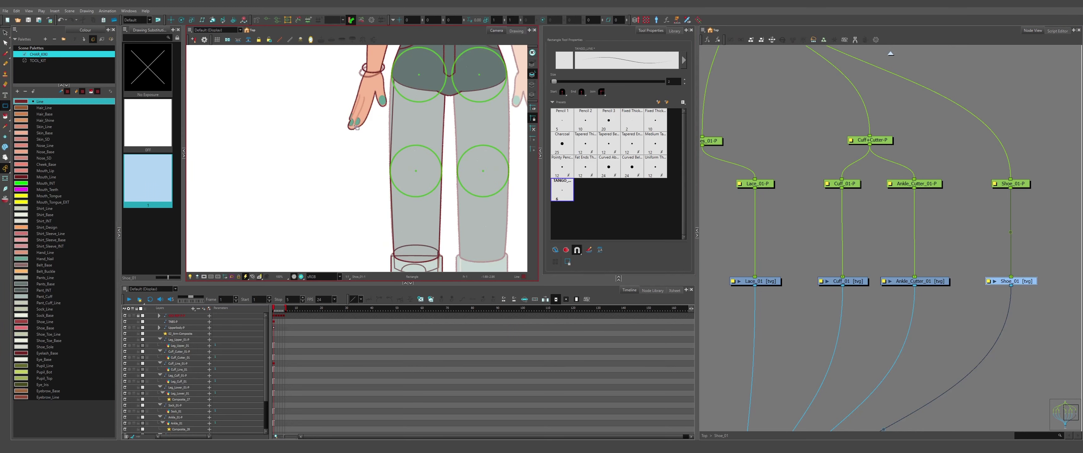
{"action": "scroll", "coordinate": [309, 113], "scroll_direction": "down", "scroll_amount": 3}
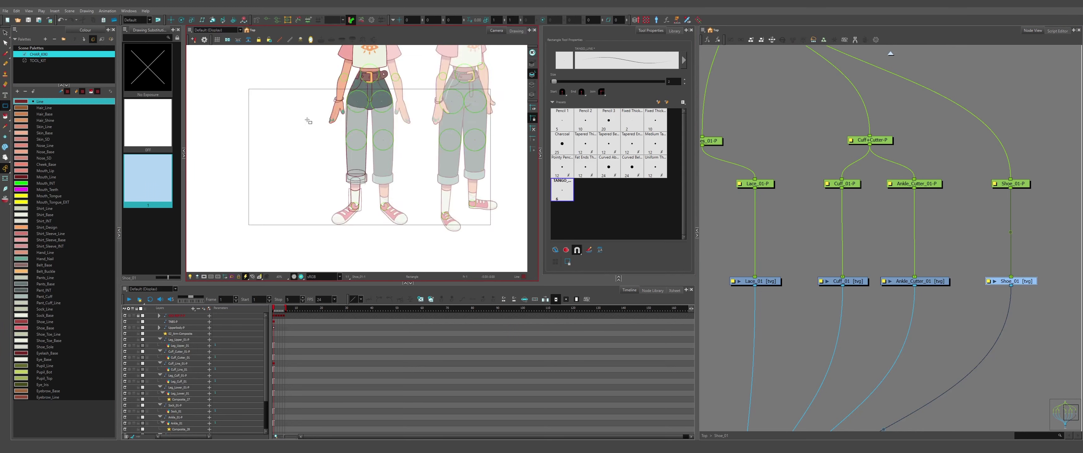
{"action": "scroll", "coordinate": [352, 202], "scroll_direction": "up", "scroll_amount": 4}
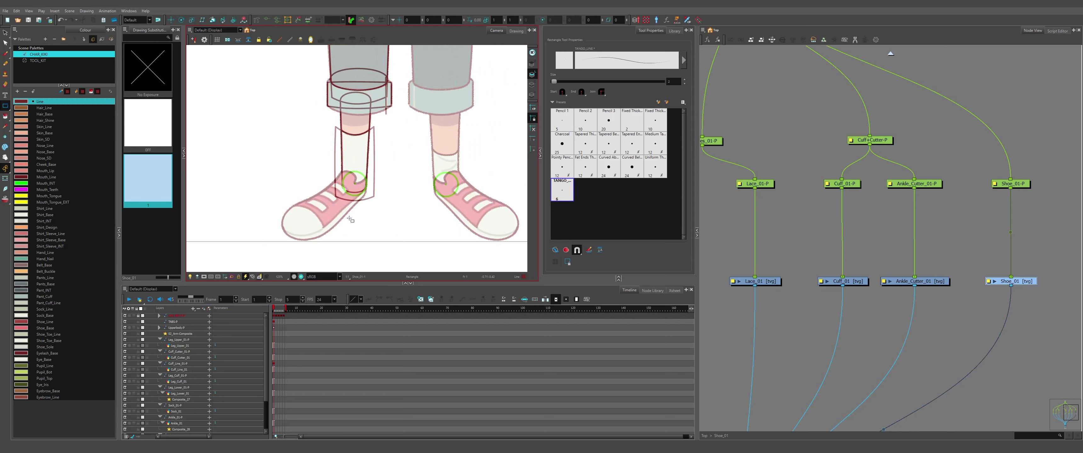
{"action": "scroll", "coordinate": [349, 219], "scroll_direction": "up", "scroll_amount": 2}
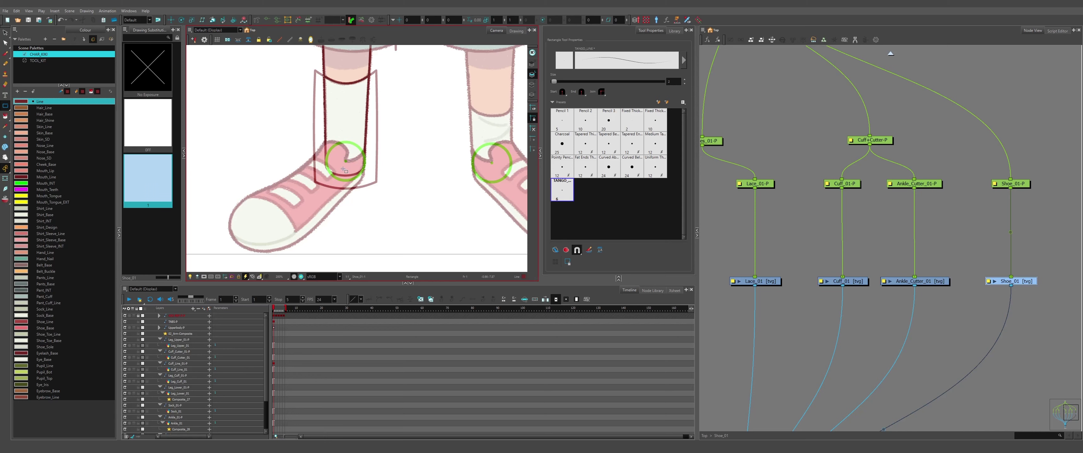
{"action": "scroll", "coordinate": [321, 167], "scroll_direction": "down", "scroll_amount": 4}
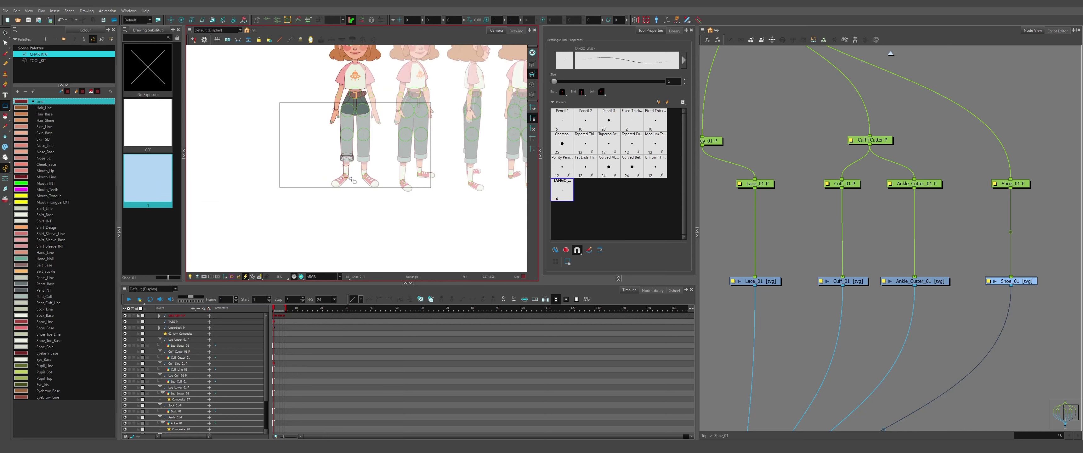
{"action": "scroll", "coordinate": [490, 170], "scroll_direction": "up", "scroll_amount": 2}
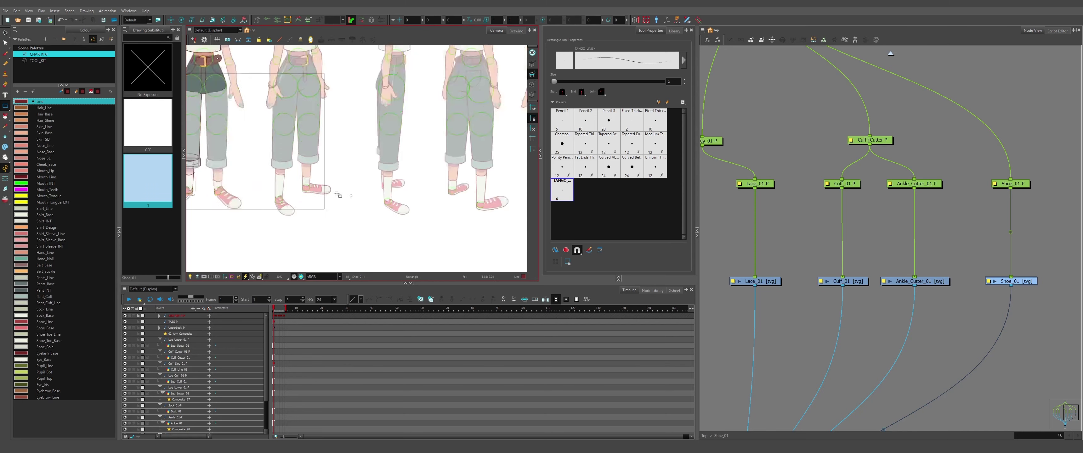
{"action": "scroll", "coordinate": [338, 195], "scroll_direction": "up", "scroll_amount": 1}
{"action": "scroll", "coordinate": [361, 206], "scroll_direction": "down", "scroll_amount": 4}
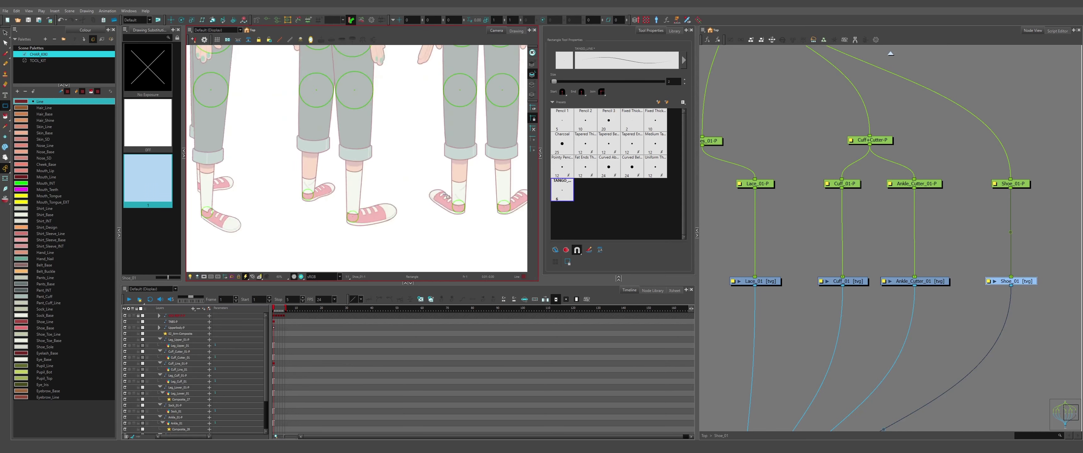
{"action": "scroll", "coordinate": [387, 204], "scroll_direction": "up", "scroll_amount": 3}
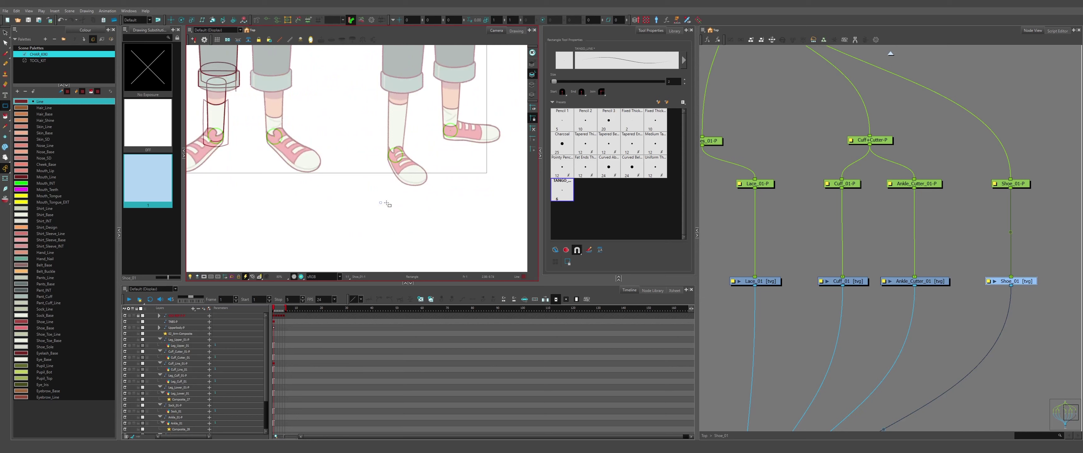
{"action": "scroll", "coordinate": [387, 203], "scroll_direction": "down", "scroll_amount": 2}
{"action": "scroll", "coordinate": [360, 164], "scroll_direction": "up", "scroll_amount": 5}
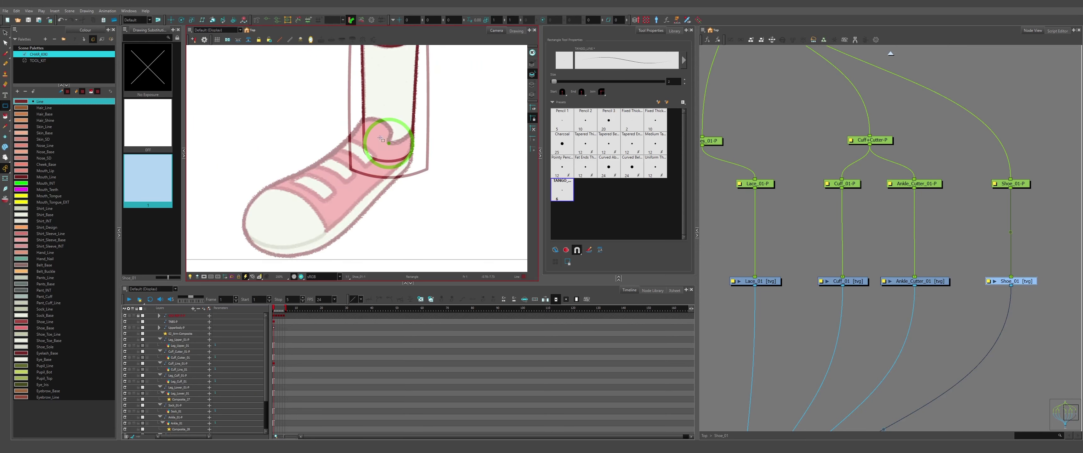
{"action": "mouse_move", "coordinate": [371, 135]}
{"action": "left_mouse_down"}
{"action": "mouse_move", "coordinate": [406, 240]}
{"action": "mouse_move", "coordinate": [401, 222]}
{"action": "left_mouse_up"}
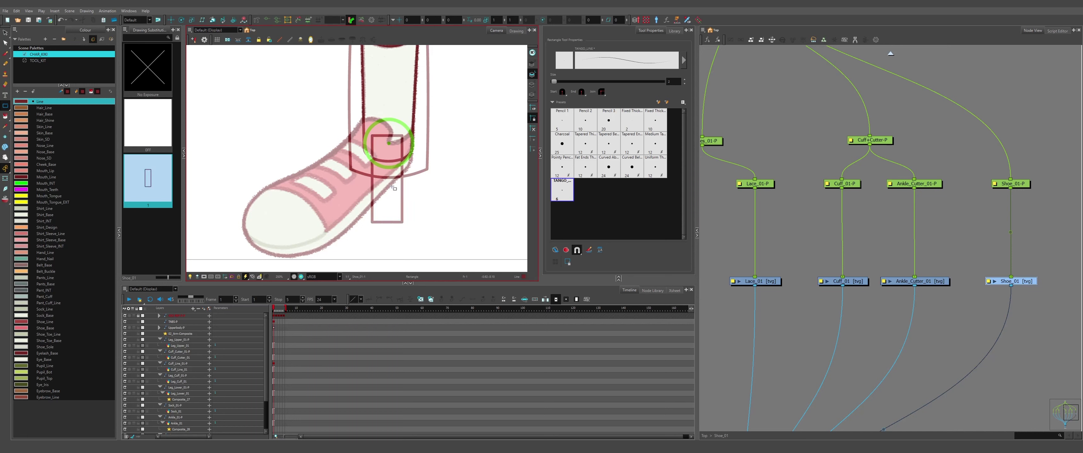
{"action": "key", "text": "ctrl+z"}
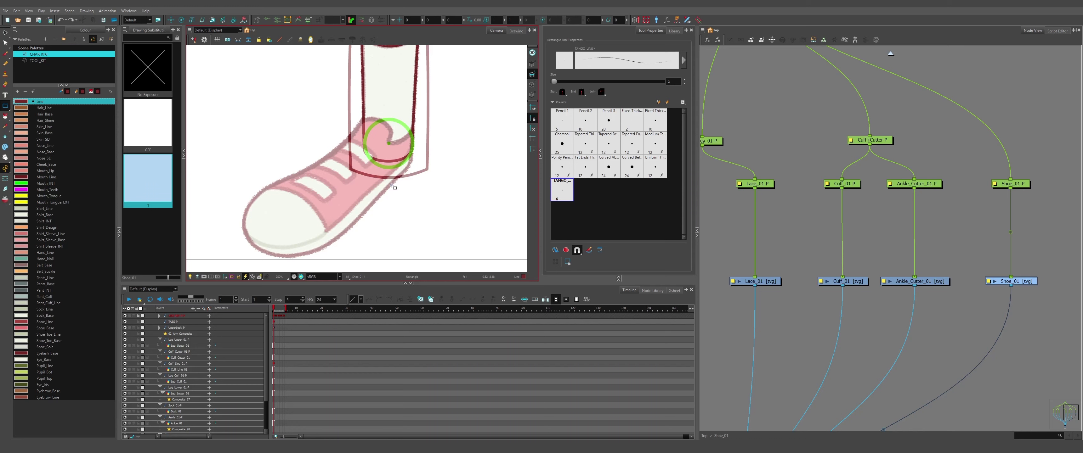
{"action": "scroll", "coordinate": [297, 156], "scroll_direction": "down", "scroll_amount": 1}
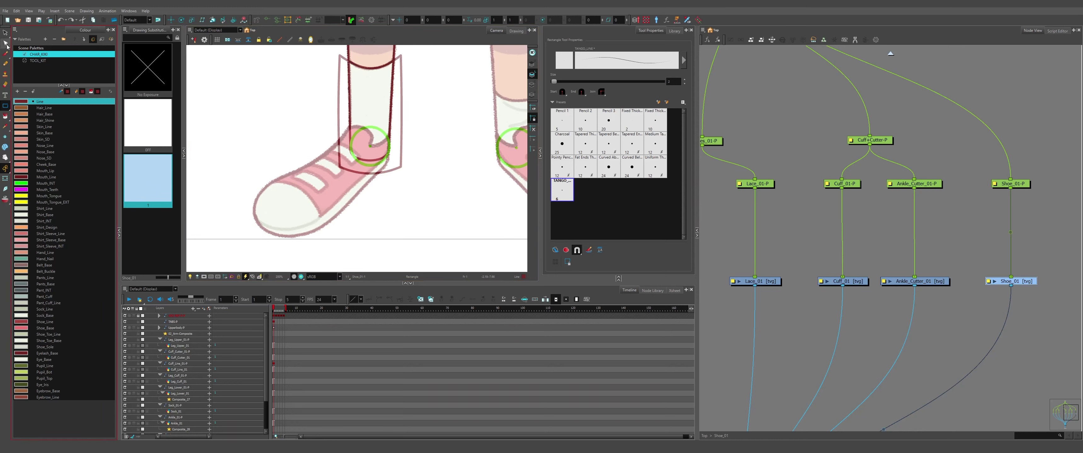
{"action": "left_click", "coordinate": [6, 43]}
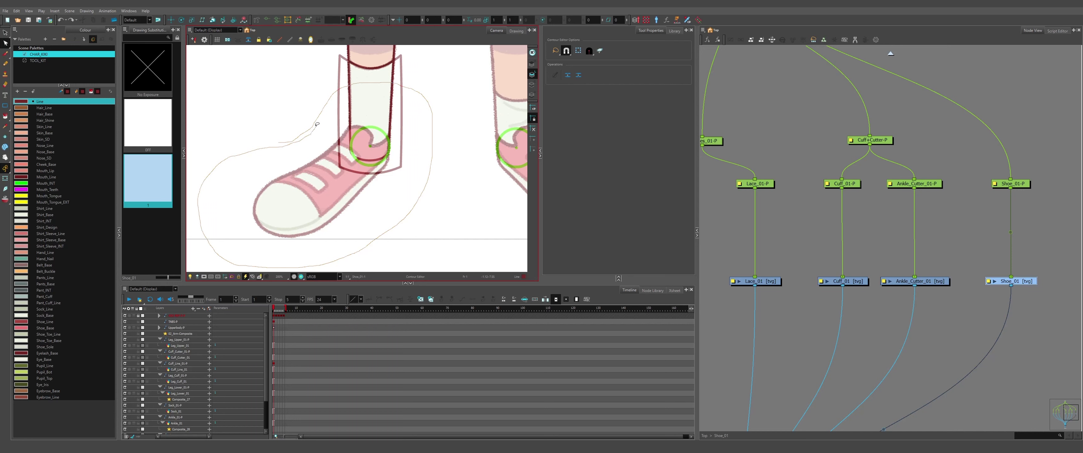
{"action": "left_click_drag", "start_coordinate": [317, 124], "coordinate": [286, 144]}
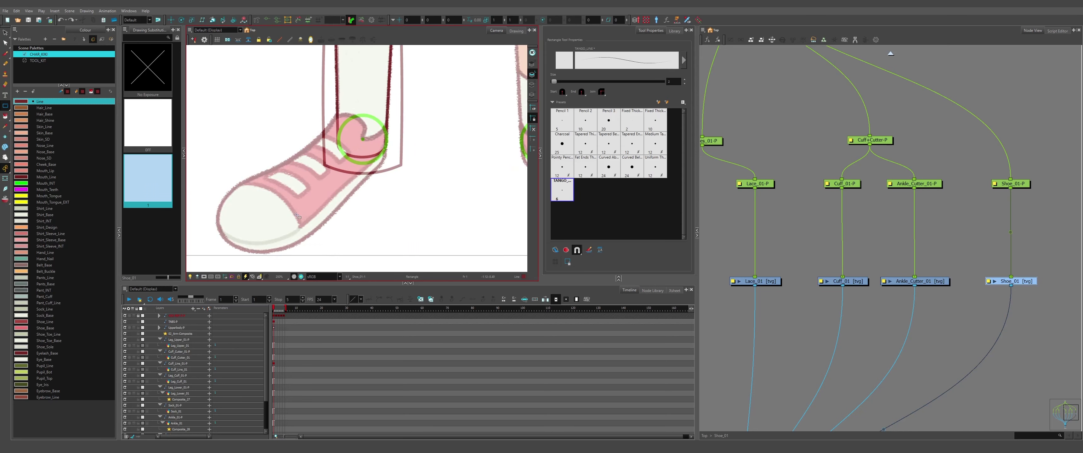
{"action": "key", "text": "alt+q"}
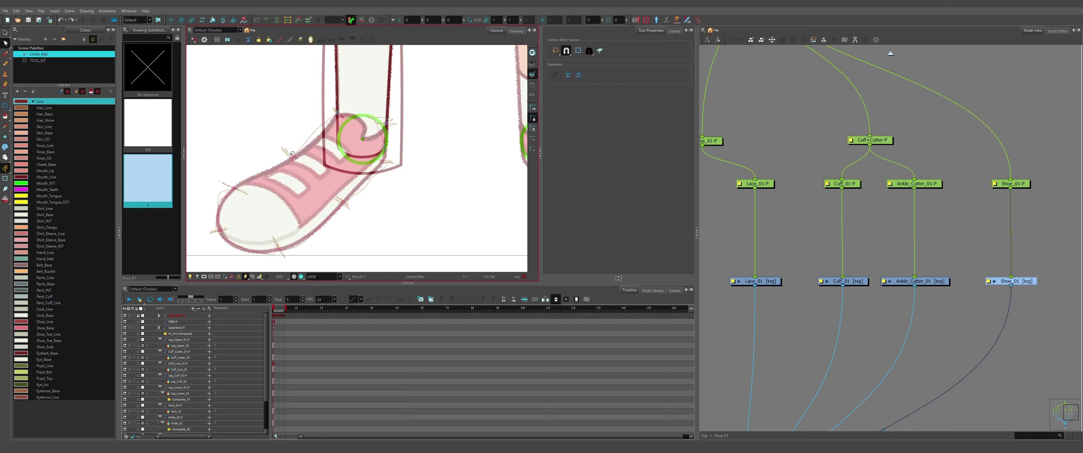
- Draw a narrow upright rectangle on Shoe_01 from inside the ankle circle down below the heel
{"action": "key", "text": "alt+7"}
{"action": "left_click_drag", "start_coordinate": [344, 137], "coordinate": [380, 232]}
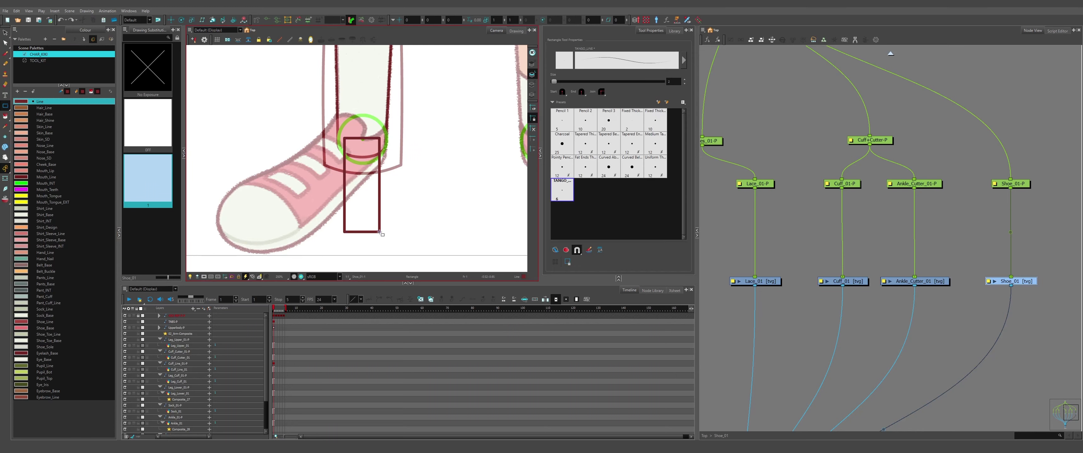
{"action": "key", "text": "alt+q"}
{"action": "left_click", "coordinate": [345, 141]}
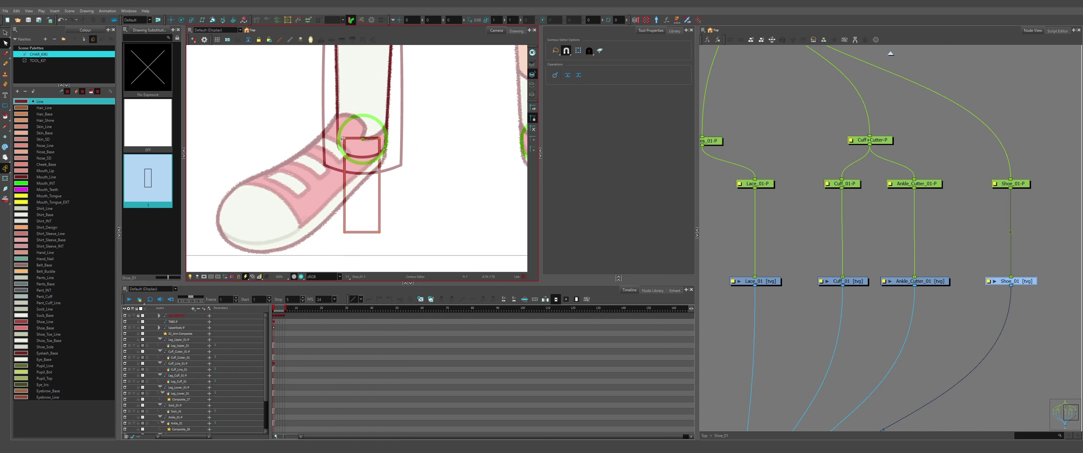
- Curve the upper end of the Shoe_01 rectangle into a rounded cap inside the ankle circle
{"action": "left_click_drag", "start_coordinate": [363, 125], "coordinate": [346, 137]}
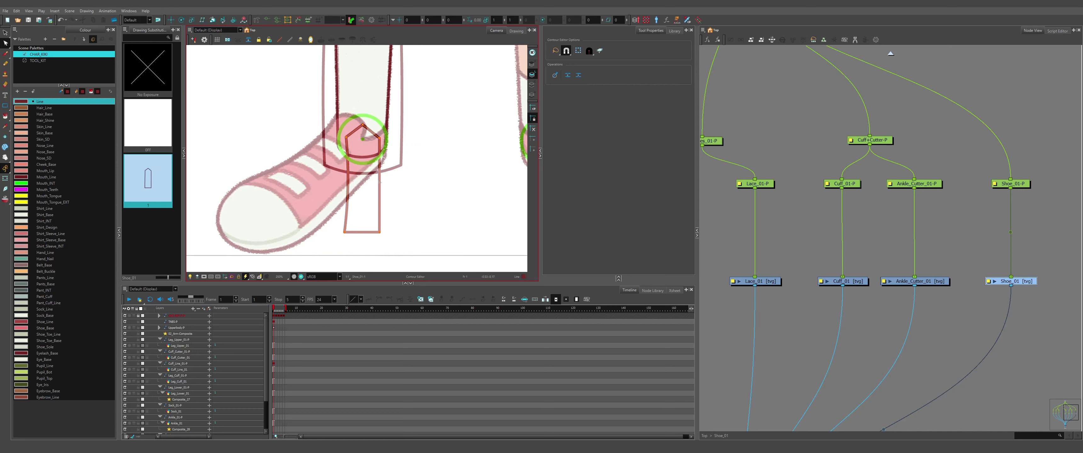
{"action": "scroll", "coordinate": [359, 131], "scroll_direction": "up", "scroll_amount": 3}
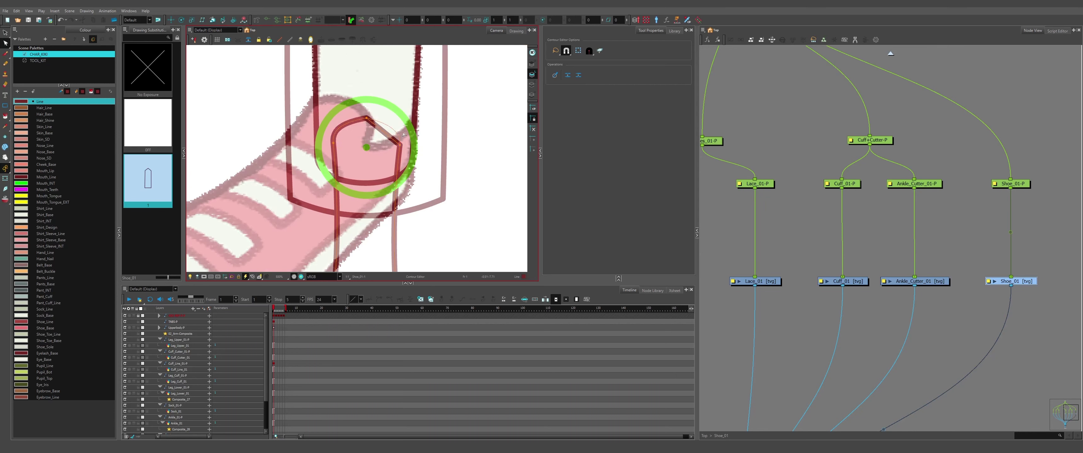
{"action": "left_click_drag", "start_coordinate": [404, 134], "coordinate": [403, 135]}
{"action": "scroll", "coordinate": [366, 218], "scroll_direction": "down", "scroll_amount": 3}
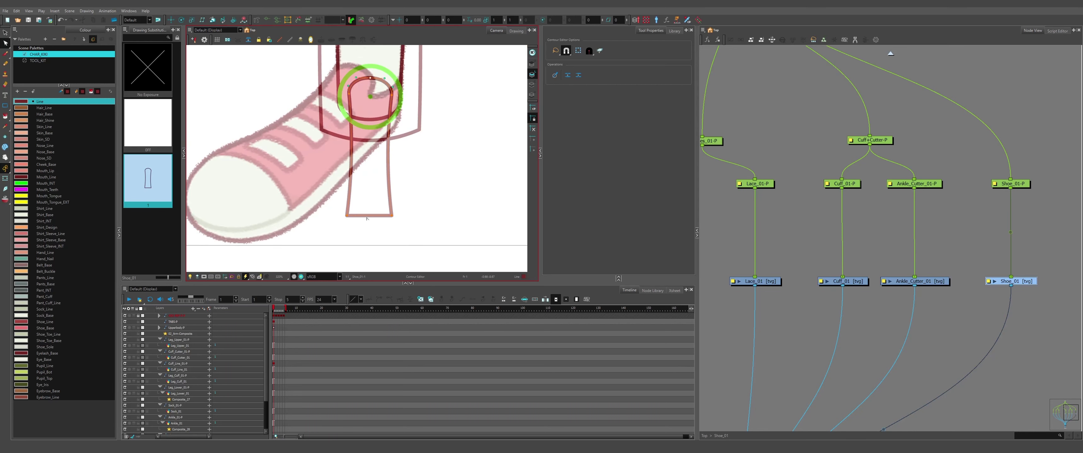
- Pull the lower edge of the Shoe_01 shape down into a rounded end
{"action": "left_click_drag", "start_coordinate": [369, 230], "coordinate": [369, 232]}
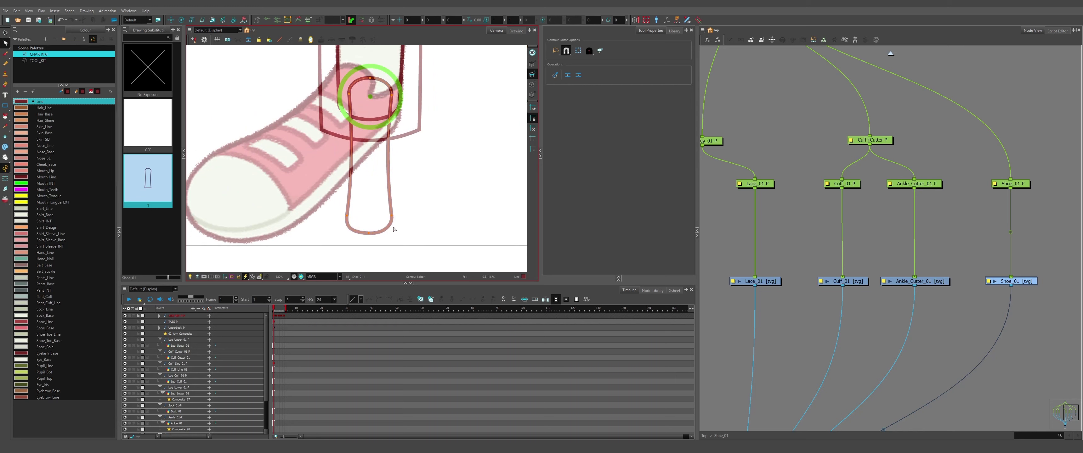
{"action": "scroll", "coordinate": [385, 234], "scroll_direction": "up", "scroll_amount": 2}
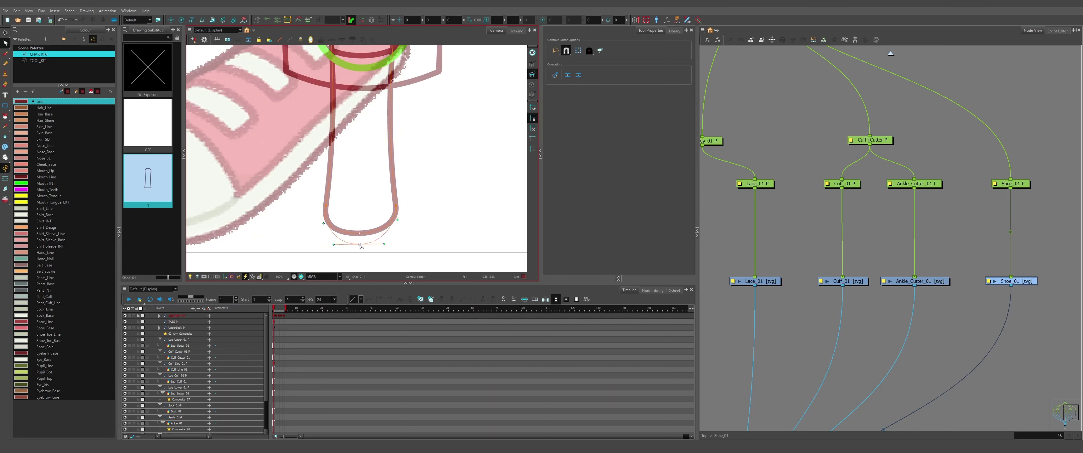
{"action": "scroll", "coordinate": [360, 246], "scroll_direction": "down", "scroll_amount": 3}
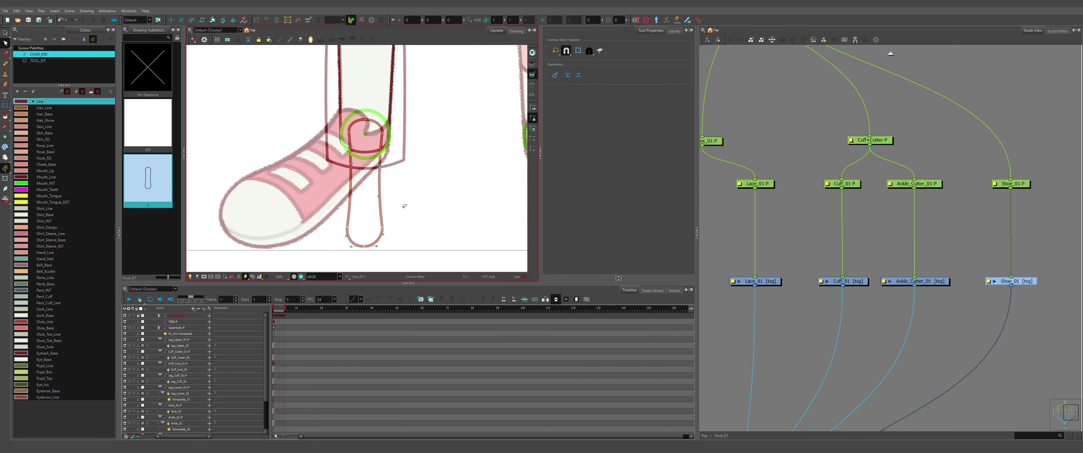
- Nudge the rounded lower end of the Shoe_01 shape up slightly to shorten it
{"action": "key", "text": "Up"}
{"action": "key", "text": "Up"}
{"action": "key", "text": "Up"}
{"action": "key", "text": "Up"}
{"action": "key", "text": "Up"}
{"action": "key", "text": "Up"}
{"action": "key", "text": "Right"}
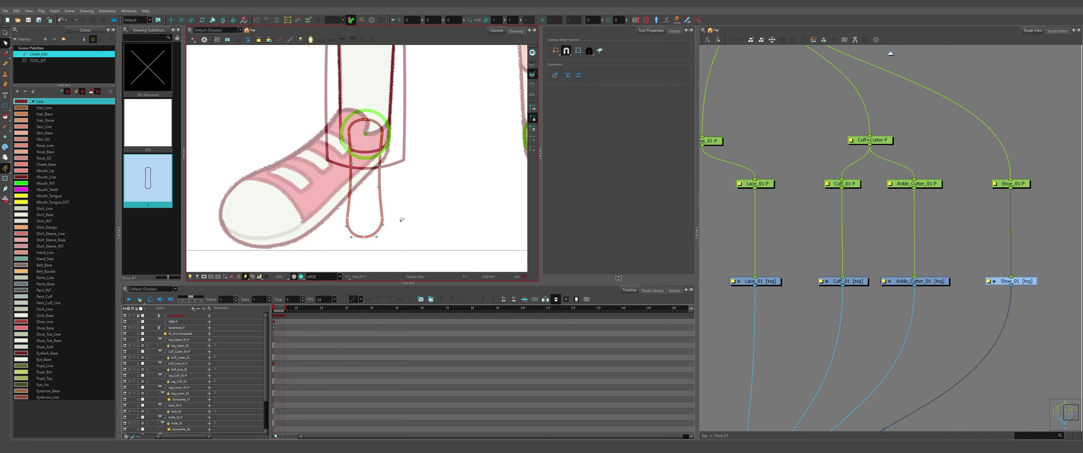
{"action": "mouse_move", "coordinate": [380, 179]}
{"action": "left_mouse_down"}
{"action": "mouse_move", "coordinate": [452, 109]}
{"action": "mouse_move", "coordinate": [462, 174]}
{"action": "left_mouse_up"}
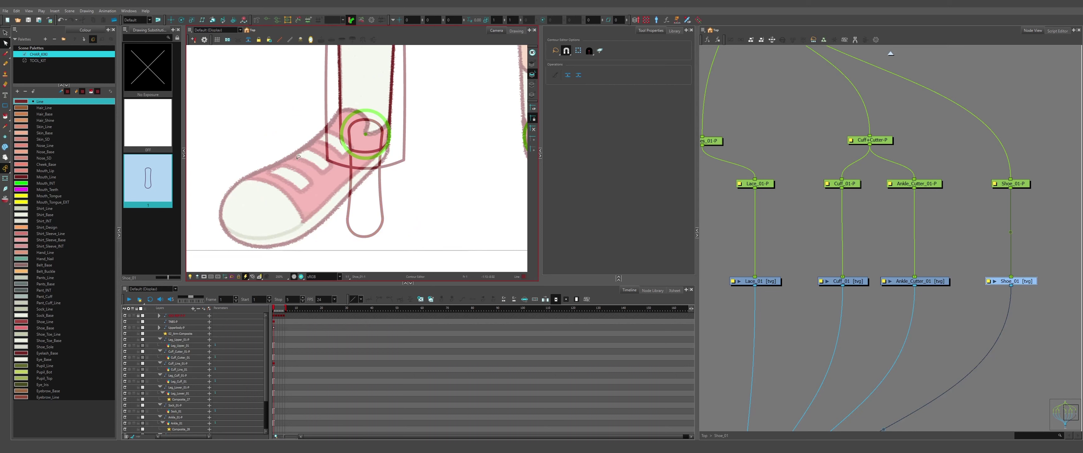
{"action": "scroll", "coordinate": [244, 169], "scroll_direction": "down", "scroll_amount": 5}
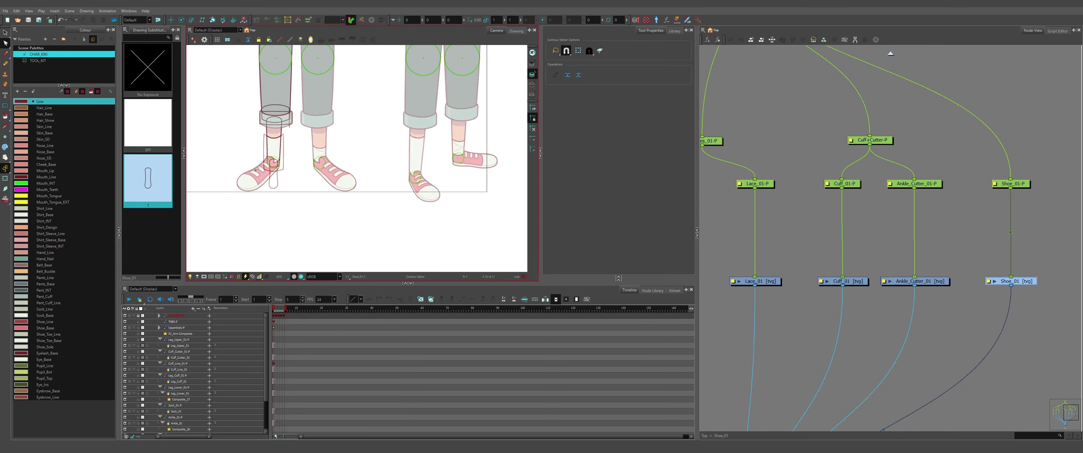
{"action": "scroll", "coordinate": [248, 174], "scroll_direction": "up", "scroll_amount": 4}
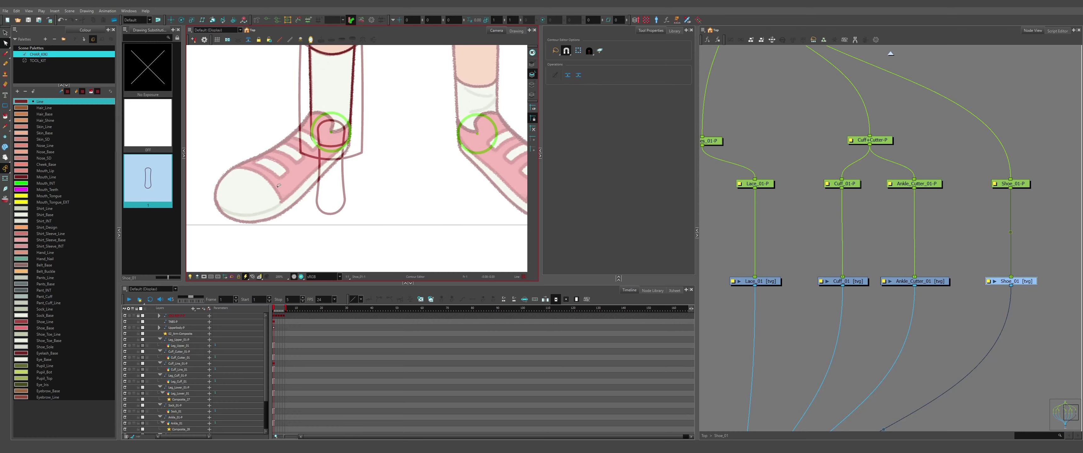
- Draw a wide rectangle on Ankle_Cutter_01 across the lower half of the ankle circle and the sock's end
{"action": "key", "text": "alt+s"}
{"action": "left_click", "coordinate": [927, 281]}
{"action": "key", "text": "alt+8"}
{"action": "scroll", "coordinate": [351, 210], "scroll_direction": "up", "scroll_amount": 2}
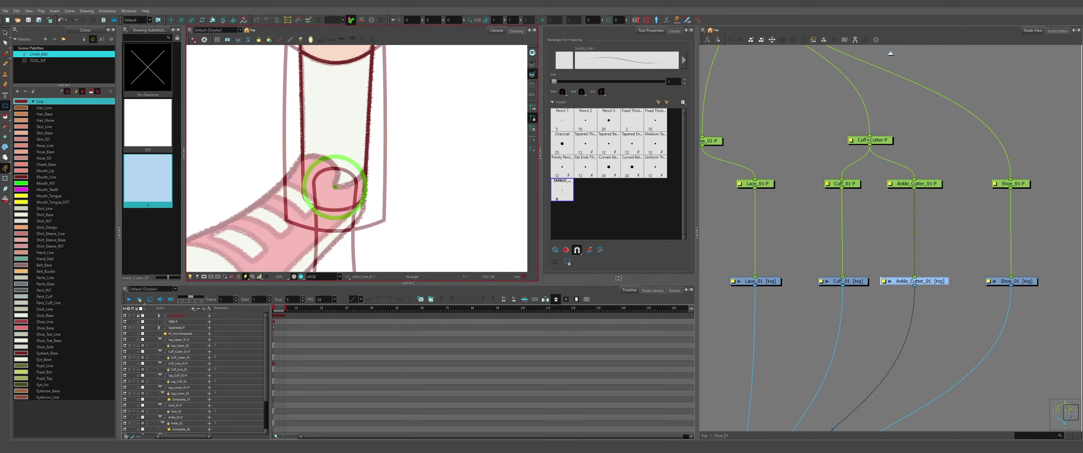
{"action": "left_click_drag", "start_coordinate": [289, 173], "coordinate": [386, 244]}
- Reshape the ankle cutter rectangle with a dipped upper edge, outward-curved sides and a rounded lower edge
{"action": "key", "text": "alt+s"}
{"action": "key", "text": "alt+q"}
{"action": "mouse_move", "coordinate": [336, 173]}
{"action": "left_mouse_down"}
{"action": "mouse_move", "coordinate": [336, 184]}
{"action": "mouse_move", "coordinate": [380, 165]}
{"action": "left_mouse_up"}
{"action": "left_click_drag", "start_coordinate": [289, 173], "coordinate": [292, 166]}
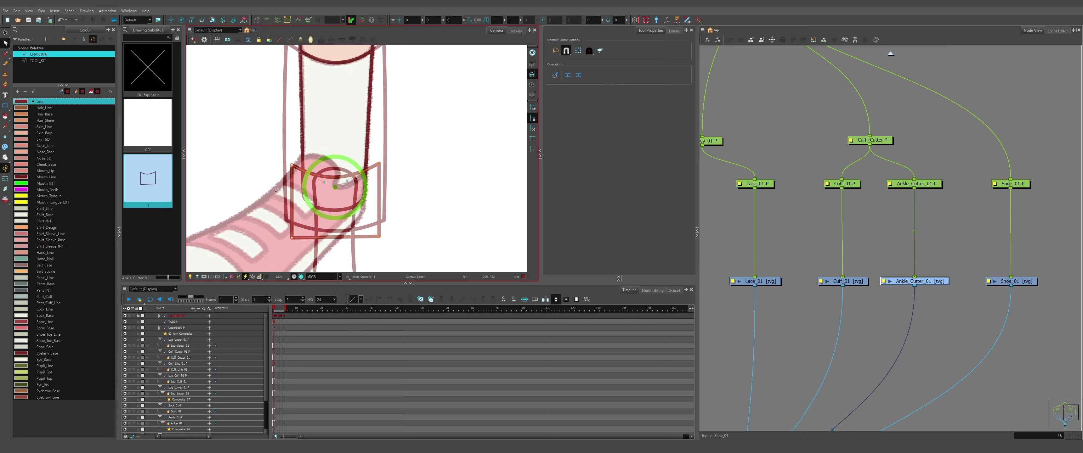
{"action": "left_click_drag", "start_coordinate": [291, 199], "coordinate": [285, 199]}
{"action": "left_click_drag", "start_coordinate": [379, 198], "coordinate": [385, 198]}
{"action": "left_click_drag", "start_coordinate": [336, 237], "coordinate": [336, 244]}
- Draw a small rectangle on Cuff_01 over the shoe's collar, reaching to the center of the ankle circle
{"action": "left_click", "coordinate": [847, 282]}
{"action": "key", "text": "alt+8"}
{"action": "scroll", "coordinate": [295, 217], "scroll_direction": "up", "scroll_amount": 2}
{"action": "left_click_drag", "start_coordinate": [292, 125], "coordinate": [359, 154]}
- Reshape the Cuff_01 rectangle into a rounded outline that follows the shoe's collar
{"action": "key", "text": "alt+s"}
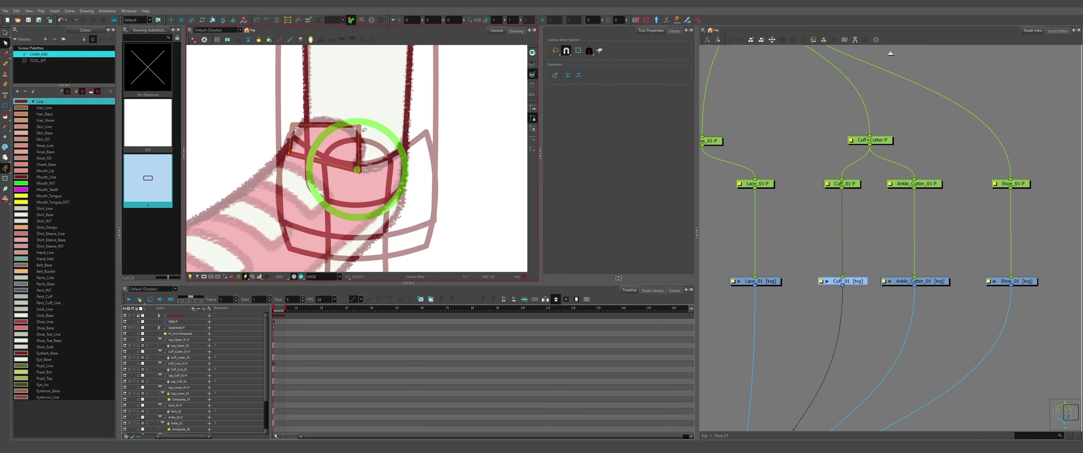
{"action": "left_click_drag", "start_coordinate": [359, 125], "coordinate": [359, 140]}
{"action": "left_click_drag", "start_coordinate": [292, 125], "coordinate": [302, 125]}
{"action": "left_click_drag", "start_coordinate": [330, 131], "coordinate": [330, 123]}
{"action": "left_click_drag", "start_coordinate": [323, 161], "coordinate": [323, 170]}
{"action": "left_click_drag", "start_coordinate": [358, 155], "coordinate": [355, 170]}
{"action": "scroll", "coordinate": [308, 134], "scroll_direction": "up", "scroll_amount": 3}
{"action": "left_click", "coordinate": [297, 117]}
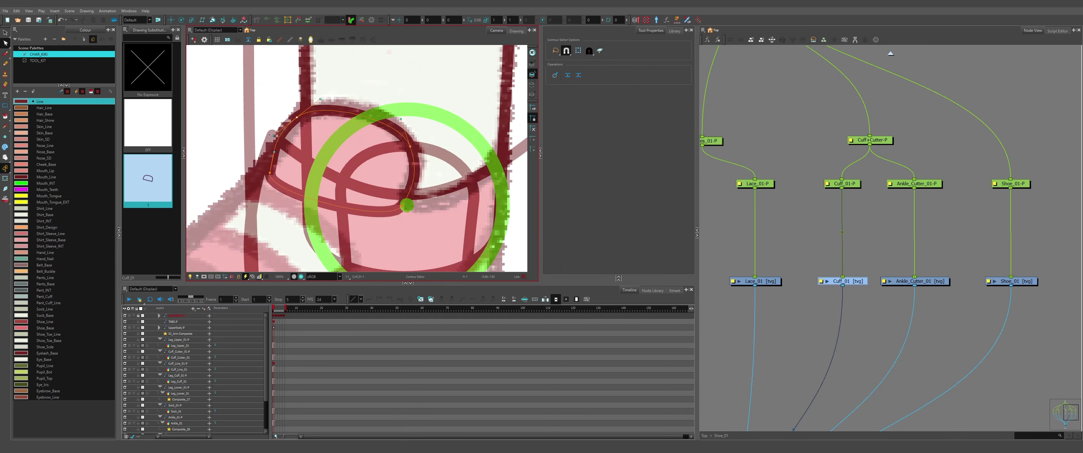
- Draw a rectangle on Lace_01 over the lace strip on the front of the shoe
{"action": "scroll", "coordinate": [303, 134], "scroll_direction": "down", "scroll_amount": 5}
{"action": "left_click", "coordinate": [759, 281]}
{"action": "scroll", "coordinate": [253, 233], "scroll_direction": "up", "scroll_amount": 2}
{"action": "key", "text": "alt+8"}
{"action": "left_click_drag", "start_coordinate": [260, 160], "coordinate": [312, 208]}
- Reshape the Lace_01 rectangle into a slanted strip that follows the shoe's lace
{"action": "key", "text": "alt+q"}
{"action": "scroll", "coordinate": [312, 160], "scroll_direction": "up", "scroll_amount": 1}
{"action": "left_click_drag", "start_coordinate": [312, 160], "coordinate": [339, 199]}
{"action": "mouse_move", "coordinate": [246, 221]}
{"action": "left_mouse_down"}
{"action": "mouse_move", "coordinate": [227, 175]}
{"action": "mouse_move", "coordinate": [266, 156]}
{"action": "left_mouse_up"}
{"action": "left_click_drag", "start_coordinate": [270, 198], "coordinate": [330, 190]}
- Draw a rectangle on Rim_01 below the middle of the shoe
{"action": "left_click_drag", "start_coordinate": [755, 235], "coordinate": [990, 232]}
{"action": "left_click", "coordinate": [812, 278]}
{"action": "scroll", "coordinate": [357, 158], "scroll_direction": "down", "scroll_amount": 5}
{"action": "scroll", "coordinate": [356, 159], "scroll_direction": "up", "scroll_amount": 2}
{"action": "key", "text": "alt+8"}
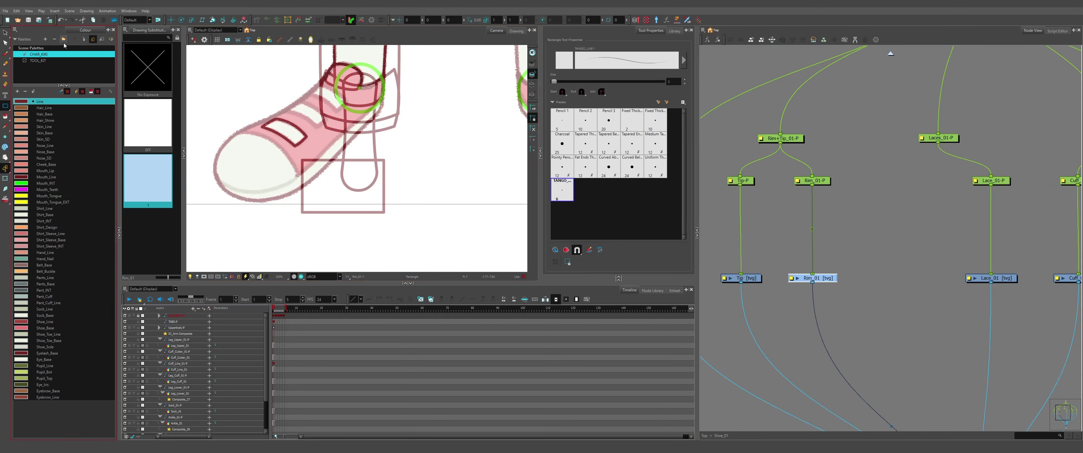
- Reshape the Rim_01 rectangle into a long slanted band with curved edges, running from below the toe up to the heel
{"action": "left_click", "coordinate": [5, 33]}
{"action": "key", "text": "alt+q"}
{"action": "left_click_drag", "start_coordinate": [302, 160], "coordinate": [384, 102]}
{"action": "left_click", "coordinate": [5, 32]}
{"action": "left_click_drag", "start_coordinate": [387, 96], "coordinate": [426, 126]}
{"action": "key", "text": "alt+q"}
{"action": "mouse_move", "coordinate": [332, 196]}
{"action": "left_mouse_down"}
{"action": "mouse_move", "coordinate": [280, 227]}
{"action": "mouse_move", "coordinate": [273, 247]}
{"action": "left_mouse_up"}
{"action": "left_click_drag", "start_coordinate": [318, 154], "coordinate": [358, 195]}
{"action": "left_click_drag", "start_coordinate": [261, 231], "coordinate": [248, 236]}
- Draw a rectangle on the Tip layer around the shoe's white toe cap
{"action": "scroll", "coordinate": [395, 198], "scroll_direction": "down", "scroll_amount": 2}
{"action": "left_click", "coordinate": [740, 278]}
{"action": "key", "text": "alt+8"}
{"action": "left_click_drag", "start_coordinate": [257, 156], "coordinate": [329, 215]}
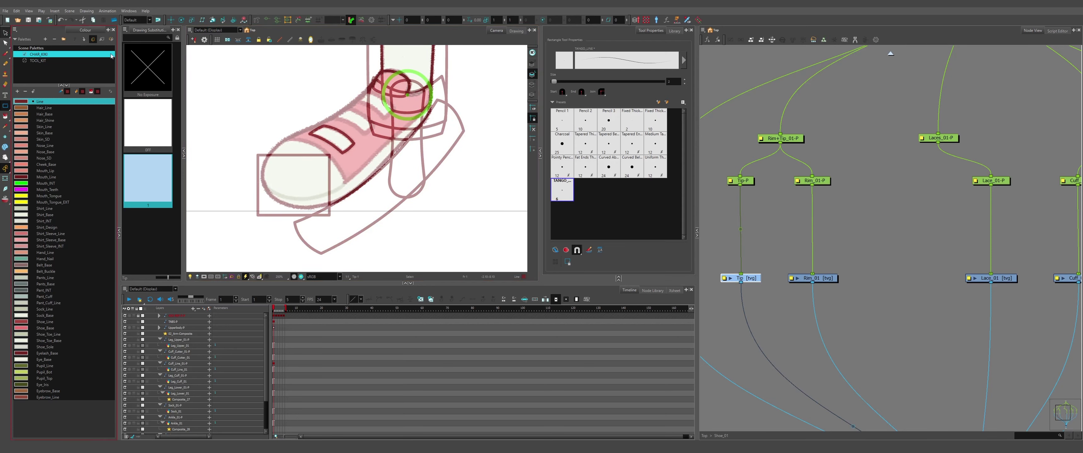
- Bulge the sides, lower edge and upper edge of the Tip rectangle outward into a rounded toe outline
{"action": "left_click", "coordinate": [5, 43]}
{"action": "left_click_drag", "start_coordinate": [258, 183], "coordinate": [247, 183]}
{"action": "left_click_drag", "start_coordinate": [329, 189], "coordinate": [338, 189]}
{"action": "left_click_drag", "start_coordinate": [290, 215], "coordinate": [287, 225]}
{"action": "scroll", "coordinate": [313, 176], "scroll_direction": "down", "scroll_amount": 2}
{"action": "left_click_drag", "start_coordinate": [300, 162], "coordinate": [301, 149]}
- Draw a wide, flat rectangle on Sole_01 beneath the shoe
{"action": "left_click_drag", "start_coordinate": [727, 265], "coordinate": [841, 265]}
{"action": "scroll", "coordinate": [824, 265], "scroll_direction": "up", "scroll_amount": 1}
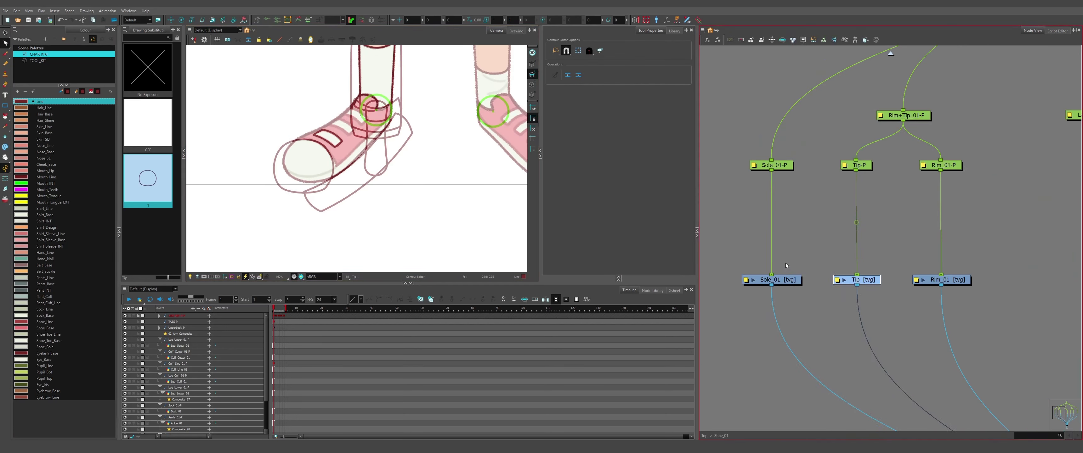
{"action": "left_click", "coordinate": [783, 278]}
{"action": "key", "text": "alt+8"}
{"action": "left_click_drag", "start_coordinate": [286, 195], "coordinate": [421, 222]}
- Reshape the Sole_01 rectangle into a flat sole outline with rounded ends
{"action": "scroll", "coordinate": [352, 200], "scroll_direction": "up", "scroll_amount": 2}
{"action": "key", "text": "alt+q"}
{"action": "left_click_drag", "start_coordinate": [262, 207], "coordinate": [253, 208]}
{"action": "mouse_move", "coordinate": [461, 206]}
{"action": "left_mouse_down"}
{"action": "mouse_move", "coordinate": [480, 206]}
{"action": "mouse_move", "coordinate": [453, 181]}
{"action": "left_mouse_up"}
{"action": "left_click_drag", "start_coordinate": [266, 183], "coordinate": [264, 182]}
{"action": "key", "text": "alt+s"}
{"action": "scroll", "coordinate": [312, 227], "scroll_direction": "down", "scroll_amount": 4}
{"action": "key", "text": "Escape"}
{"action": "scroll", "coordinate": [800, 246], "scroll_direction": "down", "scroll_amount": 1}
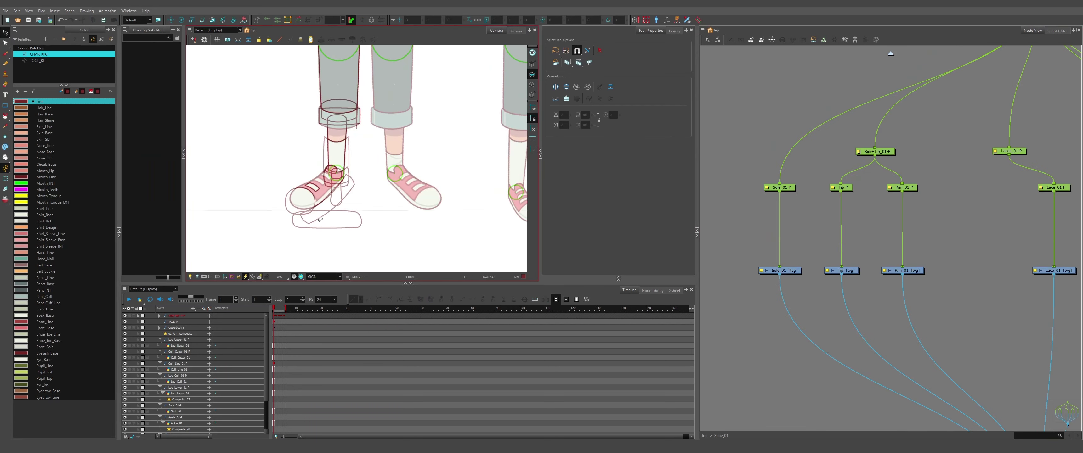
- Leave the Shoe_01 group and add a vector drawing layer named Sock_Crease_01 beside Sock_01
{"action": "scroll", "coordinate": [904, 204], "scroll_direction": "down", "scroll_amount": 2}
{"action": "left_click", "coordinate": [891, 53]}
{"action": "left_click_drag", "start_coordinate": [837, 261], "coordinate": [941, 200]}
{"action": "scroll", "coordinate": [840, 235], "scroll_direction": "up", "scroll_amount": 2}
{"action": "left_click", "coordinate": [839, 236]}
{"action": "key", "text": "ctrl+r"}
{"action": "type", "text": "Sock_Creas"}
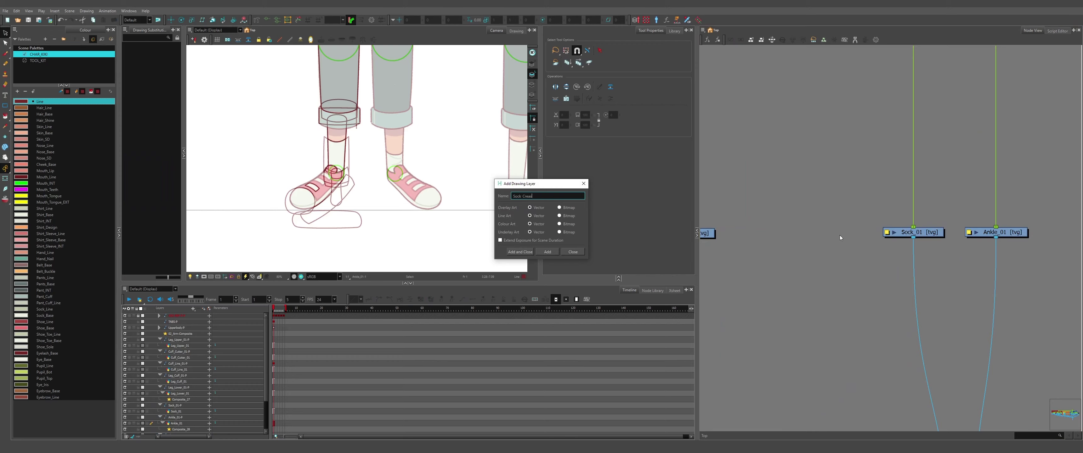
{"action": "type", "text": "e"}
{"action": "key", "text": "Return"}
{"action": "left_click_drag", "start_coordinate": [925, 236], "coordinate": [833, 232]}
{"action": "left_click", "coordinate": [802, 233]}
{"action": "type", "text": "_01"}
- Add a parent peg to Sock_Crease_01 and place it beneath the Sock_01 peg
{"action": "left_click_drag", "start_coordinate": [757, 74], "coordinate": [857, 356]}
{"action": "key", "text": "ctrl+p"}
{"action": "left_click_drag", "start_coordinate": [785, 245], "coordinate": [792, 140]}
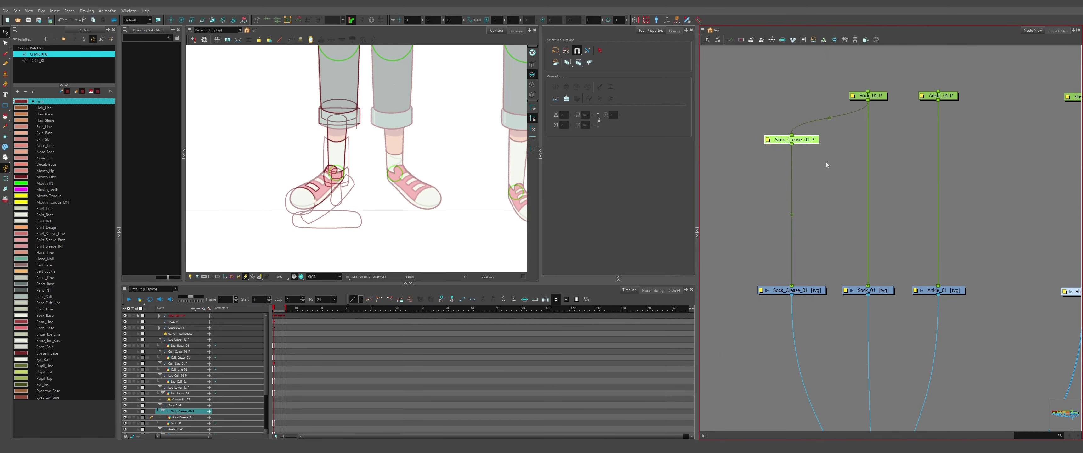
- Create a deformation for the Ankle_01 drawing
{"action": "scroll", "coordinate": [388, 261], "scroll_direction": "down", "scroll_amount": 2}
{"action": "scroll", "coordinate": [1021, 208], "scroll_direction": "down", "scroll_amount": 1}
{"action": "left_click", "coordinate": [958, 269]}
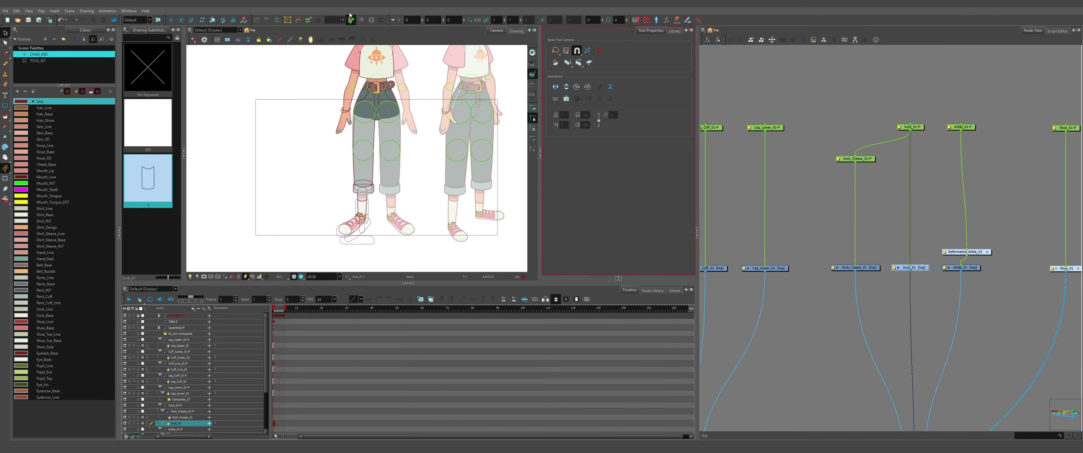
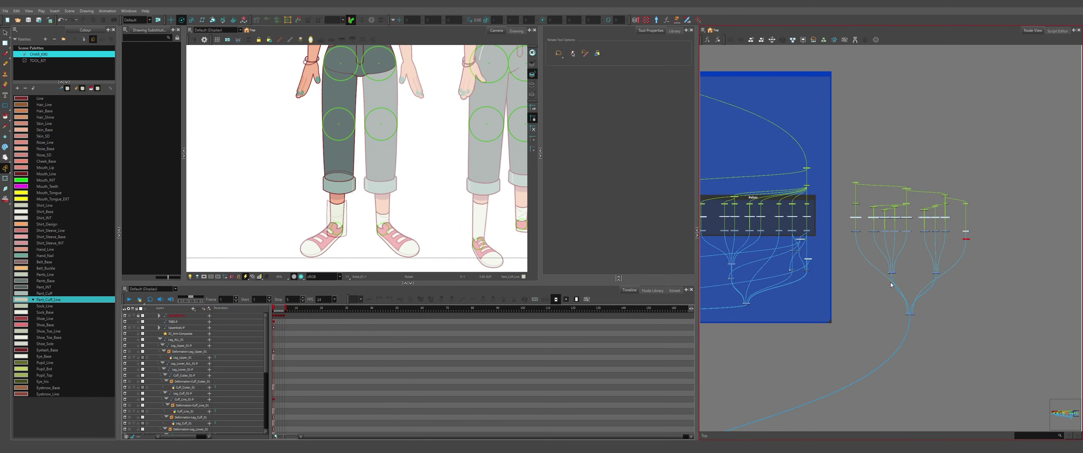
- Spread the leg rig's drawing columns and composites apart in the node network
{"action": "scroll", "coordinate": [957, 264], "scroll_direction": "up", "scroll_amount": 2}
{"action": "left_click_drag", "start_coordinate": [996, 135], "coordinate": [853, 252]}
{"action": "left_click_drag", "start_coordinate": [886, 199], "coordinate": [894, 199]}
{"action": "left_click_drag", "start_coordinate": [999, 135], "coordinate": [900, 252]}
{"action": "left_click_drag", "start_coordinate": [940, 198], "coordinate": [979, 198]}
{"action": "left_click_drag", "start_coordinate": [1021, 128], "coordinate": [834, 269]}
{"action": "left_click_drag", "start_coordinate": [886, 199], "coordinate": [892, 199]}
{"action": "left_click_drag", "start_coordinate": [864, 302], "coordinate": [881, 302]}
{"action": "left_click_drag", "start_coordinate": [925, 303], "coordinate": [964, 303]}
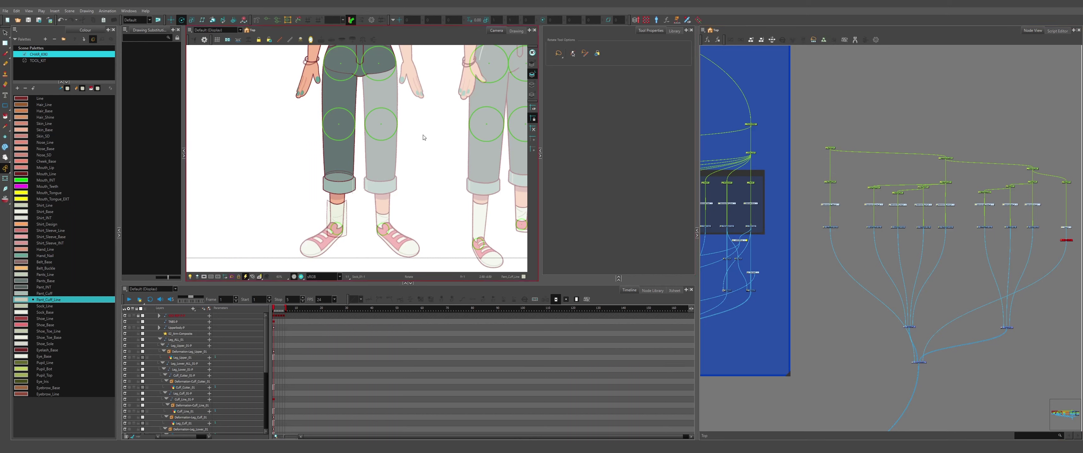
{"action": "scroll", "coordinate": [335, 91], "scroll_direction": "up", "scroll_amount": 5}
{"action": "scroll", "coordinate": [339, 185], "scroll_direction": "down", "scroll_amount": 8}
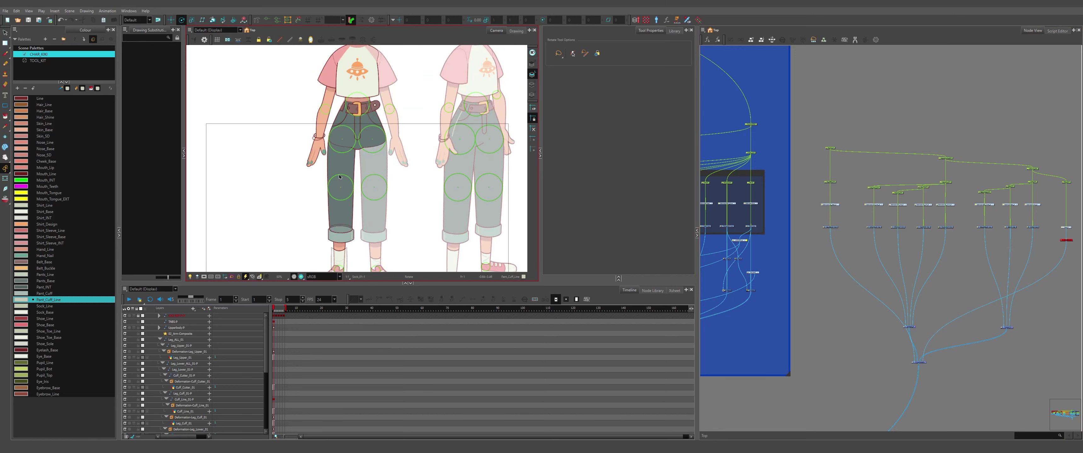
{"action": "scroll", "coordinate": [339, 205], "scroll_direction": "up", "scroll_amount": 3}
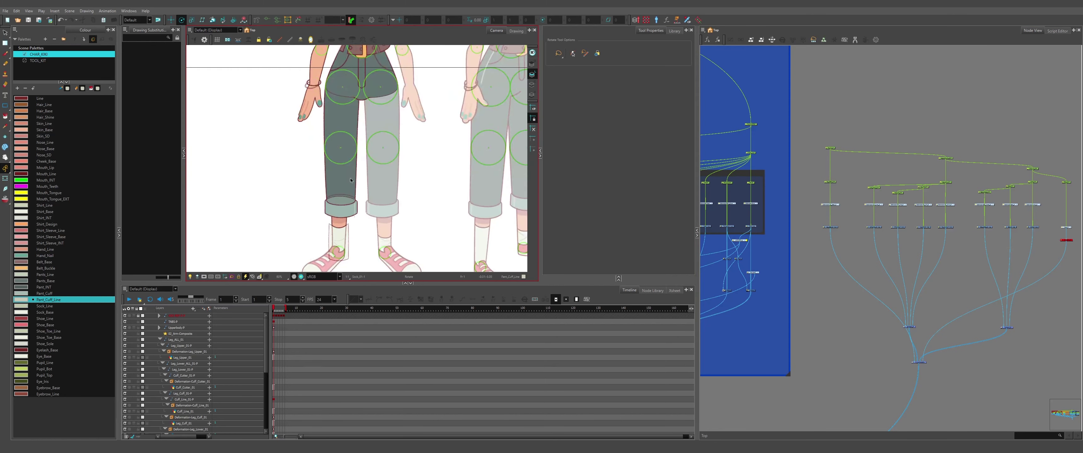
{"action": "scroll", "coordinate": [856, 262], "scroll_direction": "up", "scroll_amount": 8}
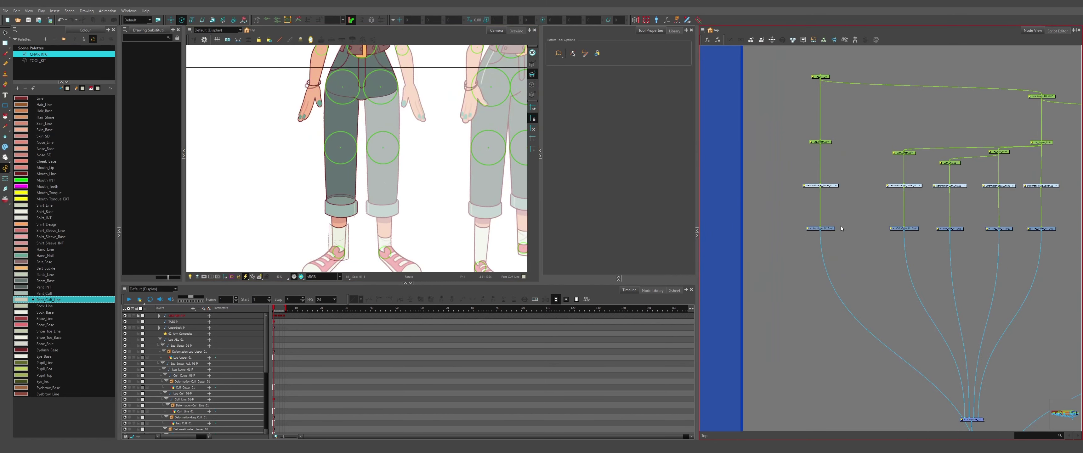
{"action": "left_click_drag", "start_coordinate": [844, 217], "coordinate": [804, 254]}
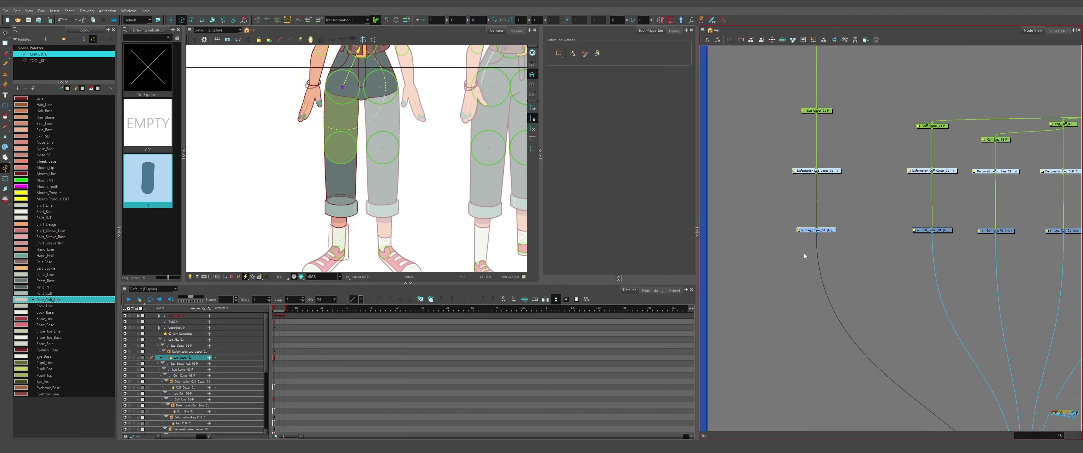
{"action": "left_click", "coordinate": [865, 261]}
- Move the Tool-Kit backdrop from below the Arms backdrop to just above the leg rig's nodes
{"action": "scroll", "coordinate": [899, 303], "scroll_direction": "down", "scroll_amount": 6}
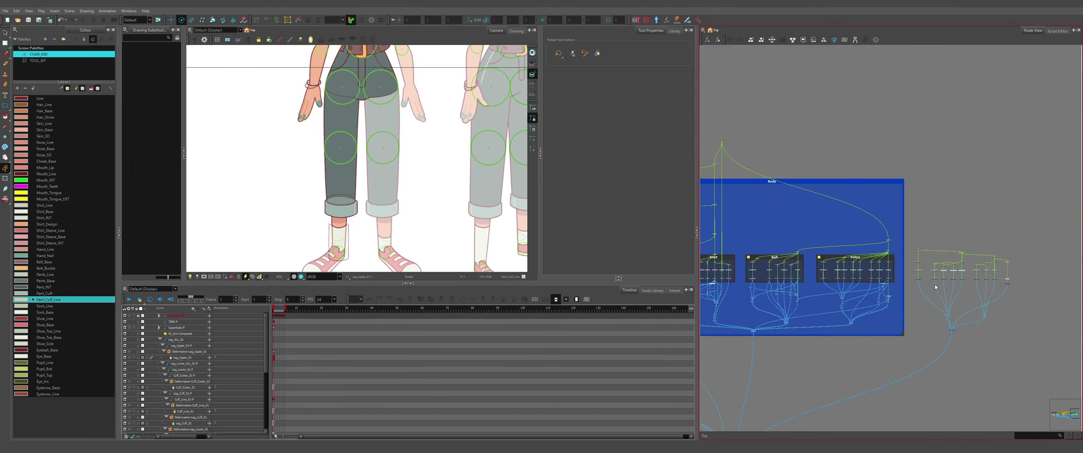
{"action": "scroll", "coordinate": [935, 286], "scroll_direction": "down", "scroll_amount": 3}
{"action": "left_click_drag", "start_coordinate": [819, 285], "coordinate": [893, 275]}
{"action": "scroll", "coordinate": [772, 310], "scroll_direction": "up", "scroll_amount": 3}
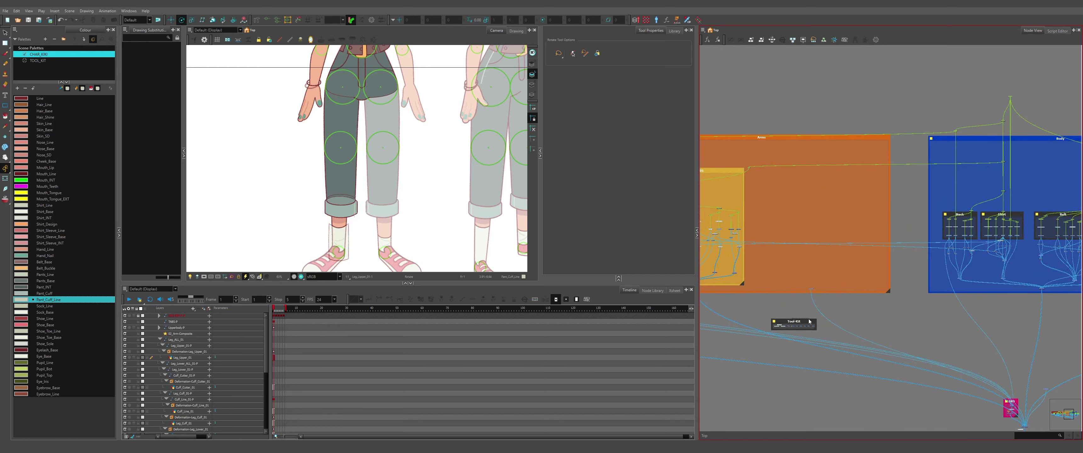
{"action": "left_click_drag", "start_coordinate": [808, 321], "coordinate": [820, 126]}
{"action": "scroll", "coordinate": [875, 257], "scroll_direction": "up", "scroll_amount": 3}
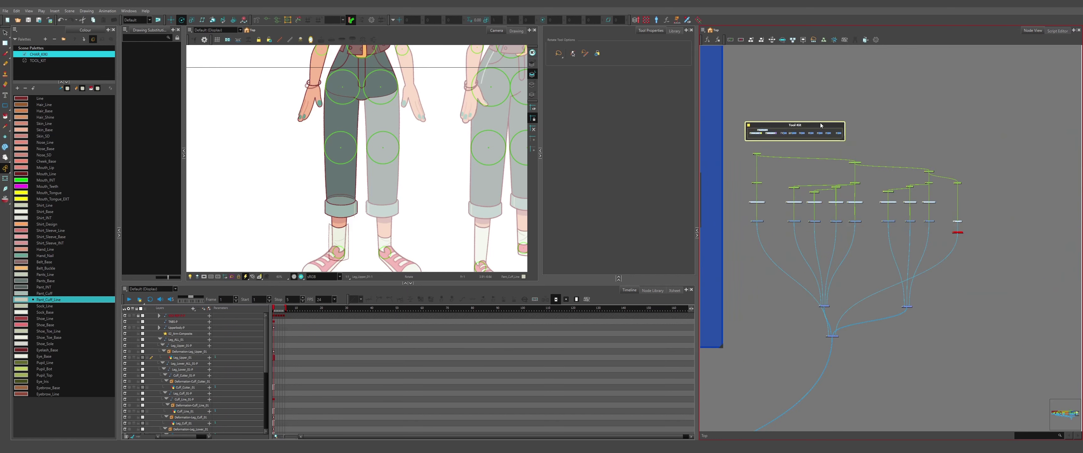
- Copy the Line-Weld node from the Tool-Kit and insert the copy on the cable below Leg_Upper_01
{"action": "scroll", "coordinate": [760, 126], "scroll_direction": "up", "scroll_amount": 5}
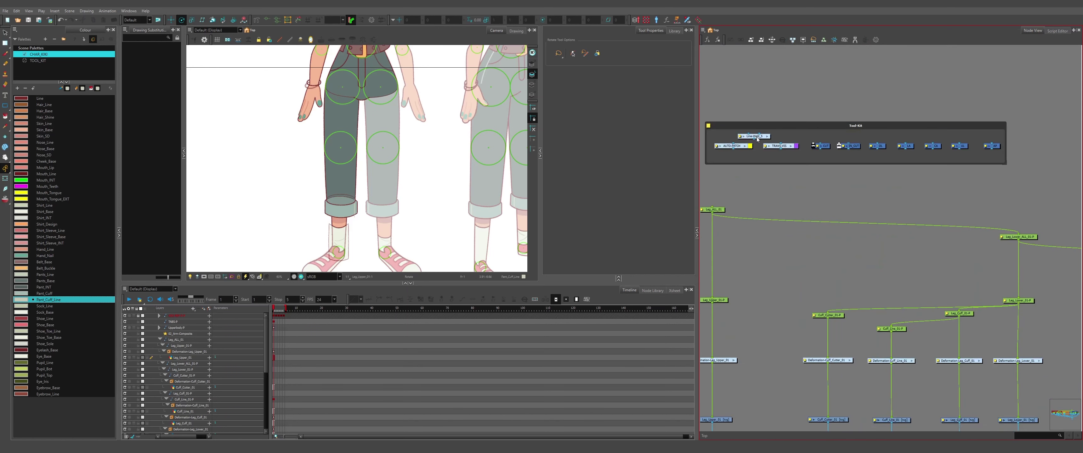
{"action": "left_click", "coordinate": [758, 139]}
{"action": "key", "text": "ctrl+c"}
{"action": "scroll", "coordinate": [765, 134], "scroll_direction": "down", "scroll_amount": 4}
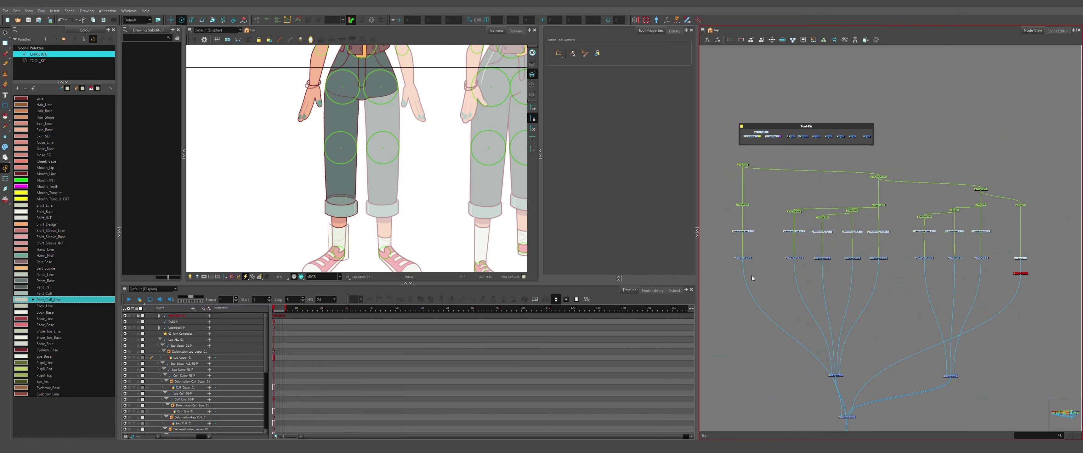
{"action": "scroll", "coordinate": [744, 276], "scroll_direction": "up", "scroll_amount": 6}
{"action": "key", "text": "ctrl+v"}
{"action": "left_click_drag", "start_coordinate": [754, 280], "coordinate": [757, 304]}
- Paste a second Line-Weld node and insert it on the cable below Leg_Lower_01
{"action": "scroll", "coordinate": [758, 305], "scroll_direction": "down", "scroll_amount": 2}
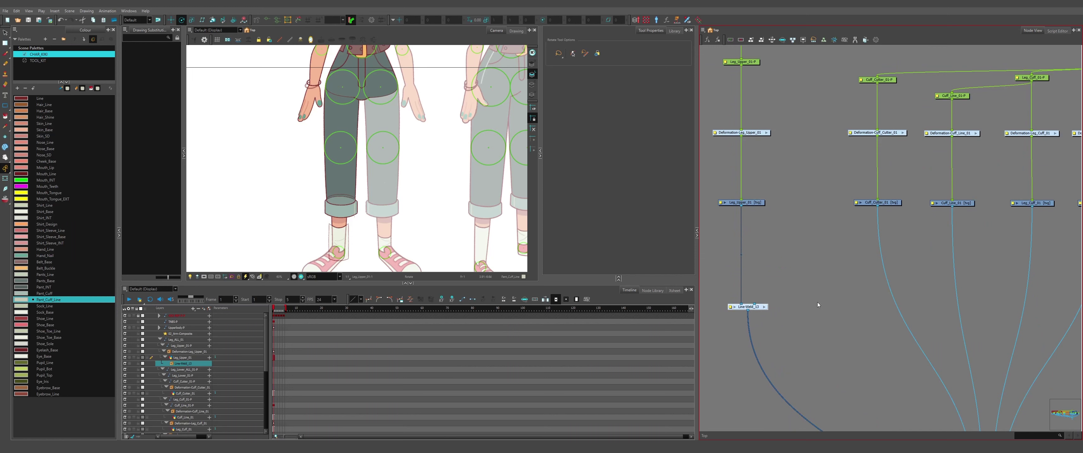
{"action": "key", "text": "ctrl+v"}
{"action": "left_click_drag", "start_coordinate": [847, 307], "coordinate": [916, 306]}
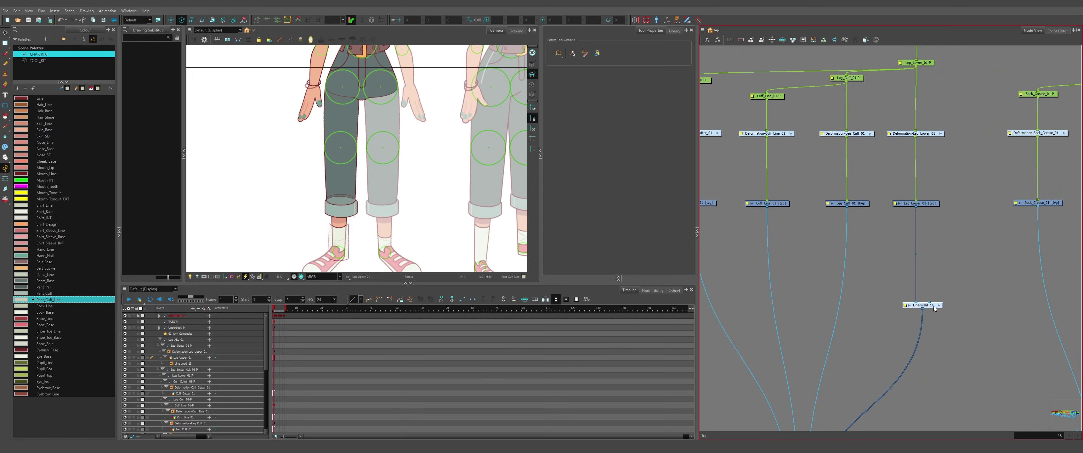
{"action": "scroll", "coordinate": [933, 306], "scroll_direction": "down", "scroll_amount": 2}
- Cross-connect Leg_Lower_01 to the upper leg's Line-Weld and Leg_Upper_01 to the lower leg's Line-Weld
{"action": "left_click_drag", "start_coordinate": [919, 292], "coordinate": [1035, 285]}
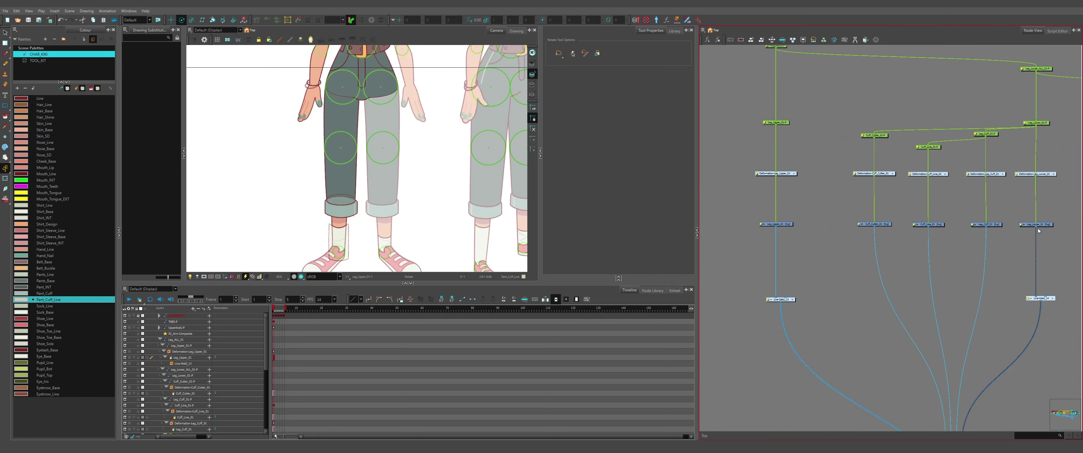
{"action": "left_click_drag", "start_coordinate": [1039, 230], "coordinate": [781, 298]}
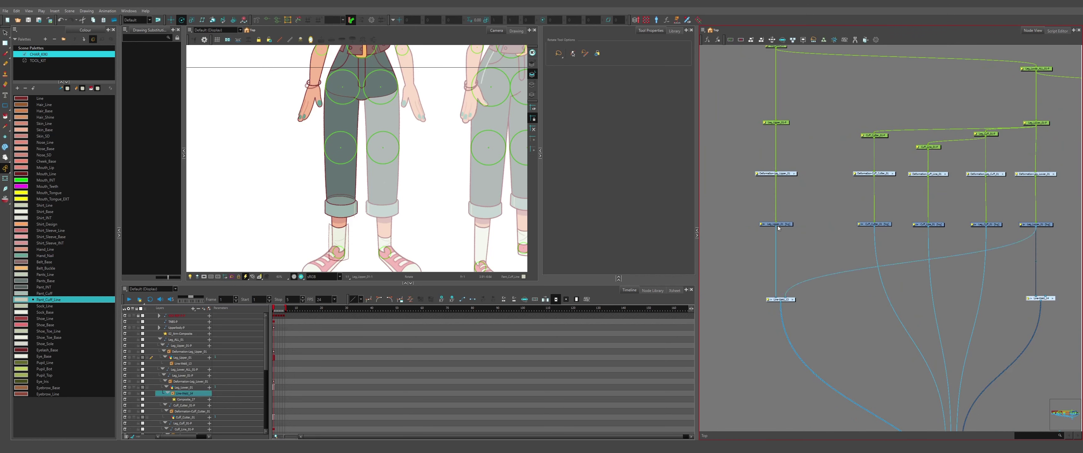
{"action": "left_click_drag", "start_coordinate": [778, 228], "coordinate": [1041, 298]}
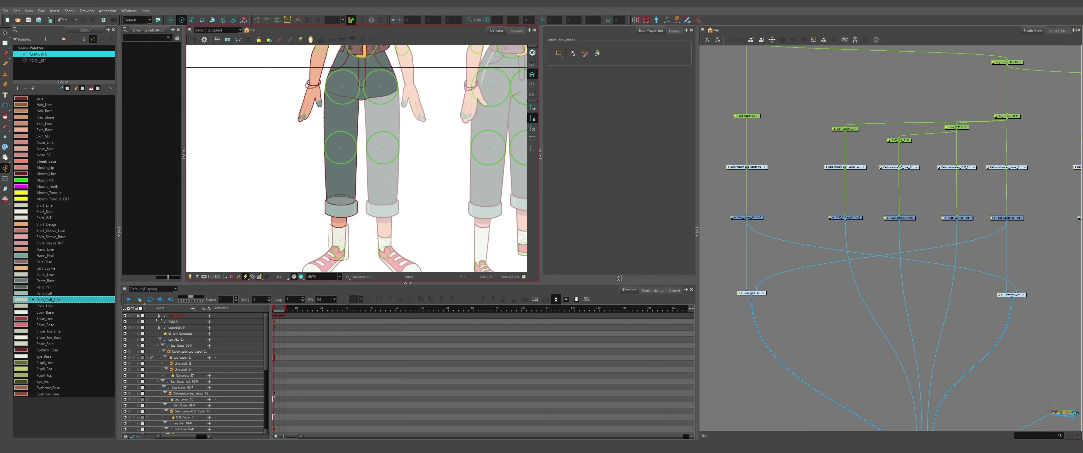
- Hide the topmost reference layer and check the leg's lines where it meets the pelvis
{"action": "left_click", "coordinate": [125, 315]}
{"action": "key", "text": "1"}
{"action": "key", "text": "2"}
{"action": "key", "text": "2"}
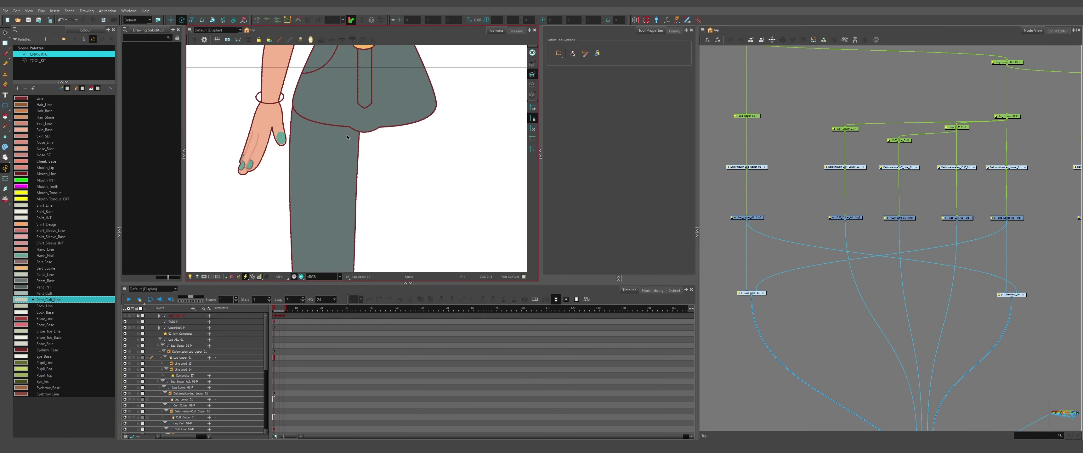
{"action": "scroll", "coordinate": [347, 137], "scroll_direction": "up", "scroll_amount": 4}
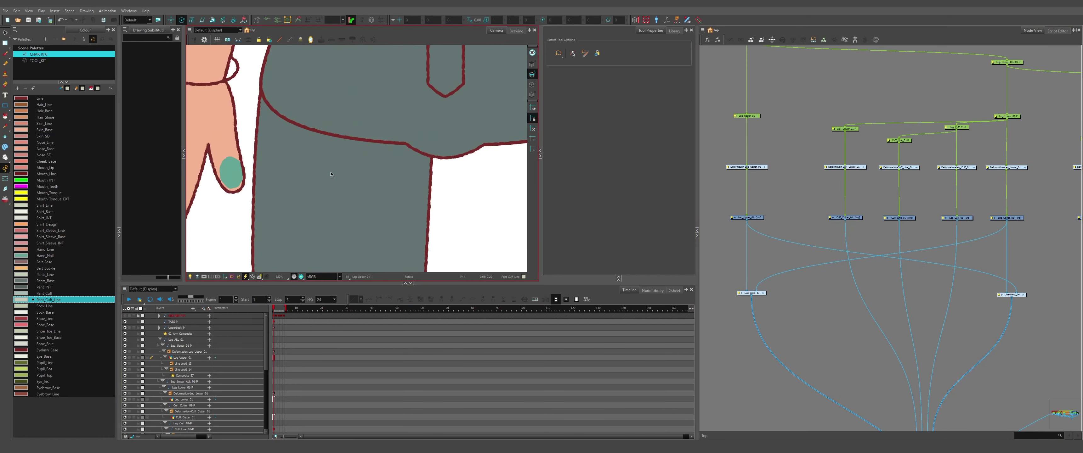
{"action": "scroll", "coordinate": [329, 175], "scroll_direction": "down", "scroll_amount": 5}
{"action": "scroll", "coordinate": [319, 160], "scroll_direction": "up", "scroll_amount": 7}
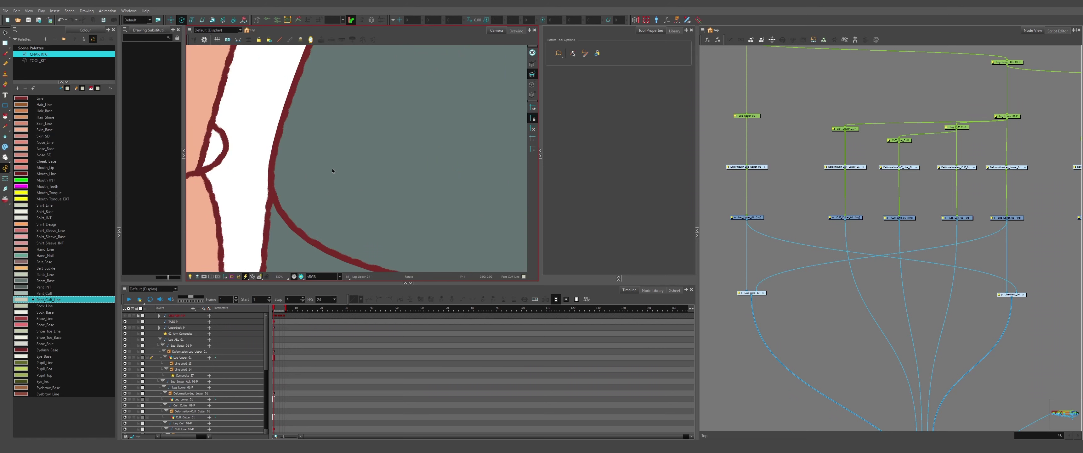
{"action": "scroll", "coordinate": [332, 170], "scroll_direction": "down", "scroll_amount": 7}
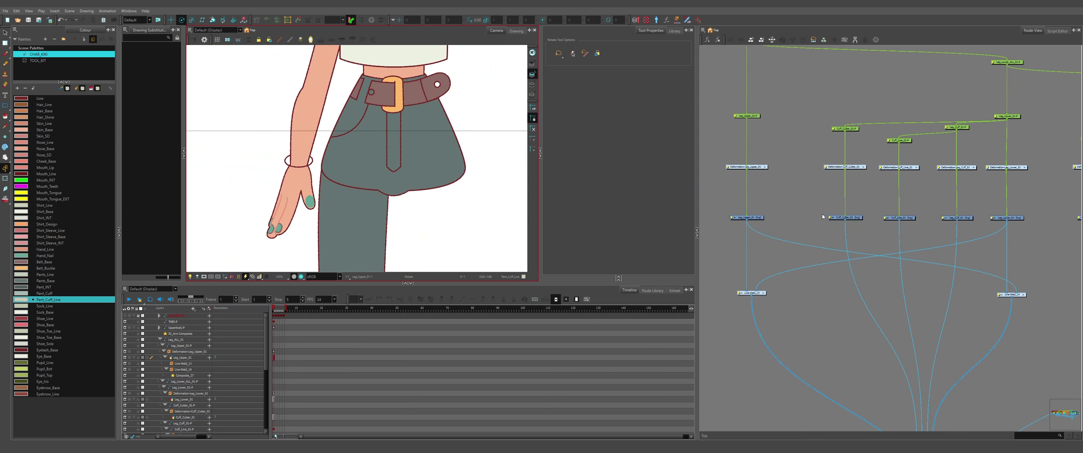
- Examine the node setup inside the lower leg's Line-Weld group and return to the top level
{"action": "scroll", "coordinate": [735, 279], "scroll_direction": "up", "scroll_amount": 3}
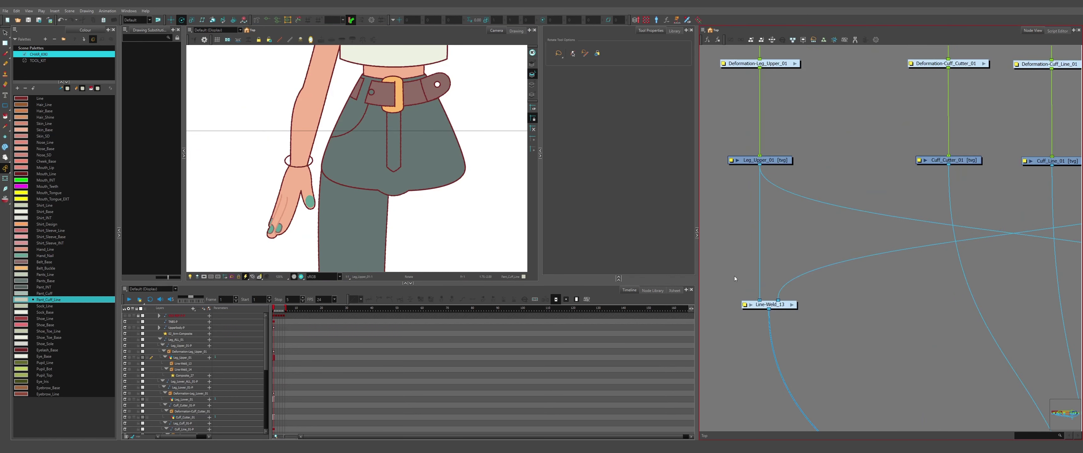
{"action": "scroll", "coordinate": [792, 305], "scroll_direction": "down", "scroll_amount": 3}
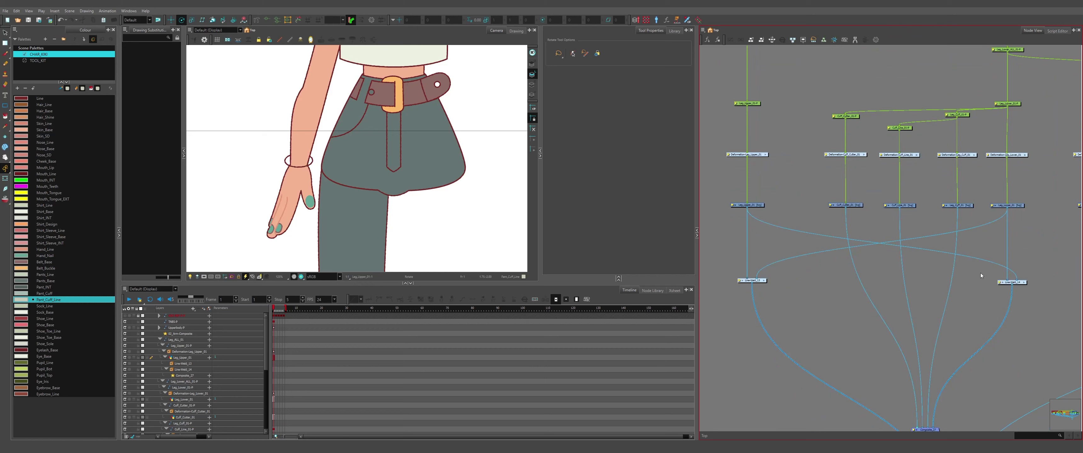
{"action": "scroll", "coordinate": [981, 273], "scroll_direction": "up", "scroll_amount": 2}
{"action": "left_click", "coordinate": [1036, 285]}
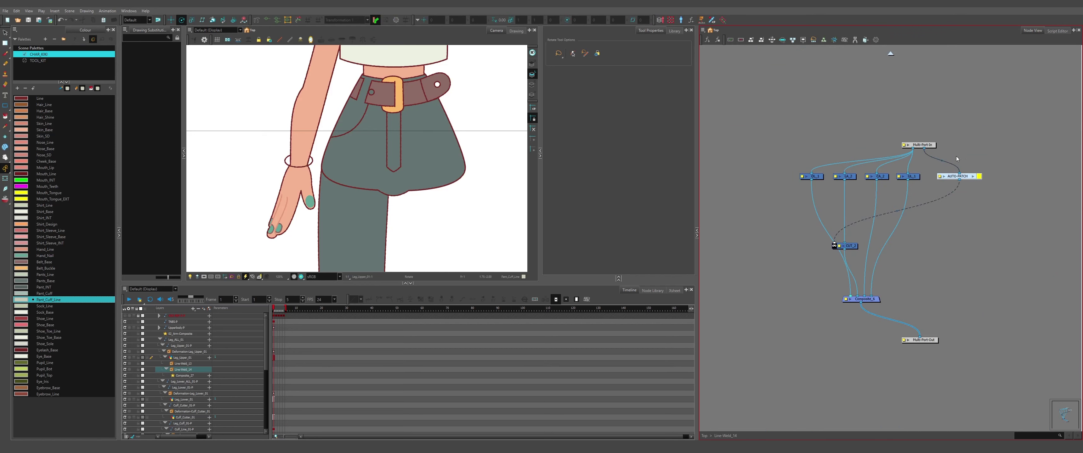
{"action": "left_click", "coordinate": [891, 53]}
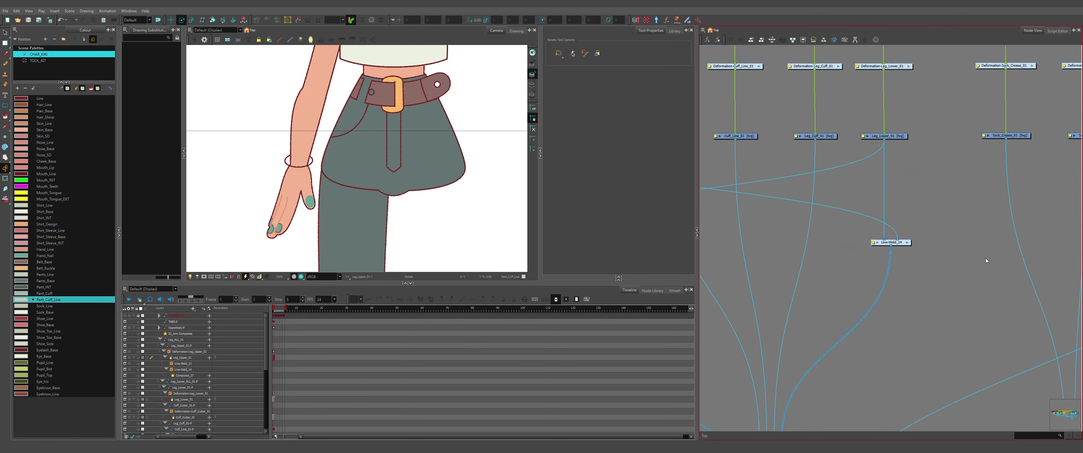
- Paste an AUTO-PATCH node below Leg_Upper_01 and connect its output to the pelvis's Line-Weld
{"action": "scroll", "coordinate": [763, 230], "scroll_direction": "down", "scroll_amount": 3}
{"action": "scroll", "coordinate": [754, 216], "scroll_direction": "up", "scroll_amount": 5}
{"action": "key", "text": "ctrl+v"}
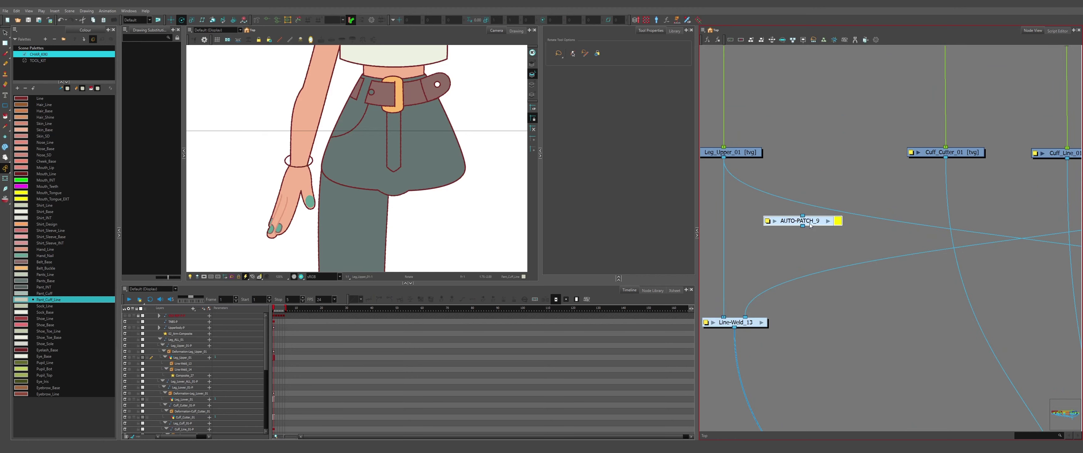
{"action": "left_click_drag", "start_coordinate": [811, 222], "coordinate": [896, 270]}
{"action": "scroll", "coordinate": [1036, 215], "scroll_direction": "down", "scroll_amount": 1}
{"action": "scroll", "coordinate": [1037, 216], "scroll_direction": "down", "scroll_amount": 4}
{"action": "scroll", "coordinate": [940, 231], "scroll_direction": "up", "scroll_amount": 4}
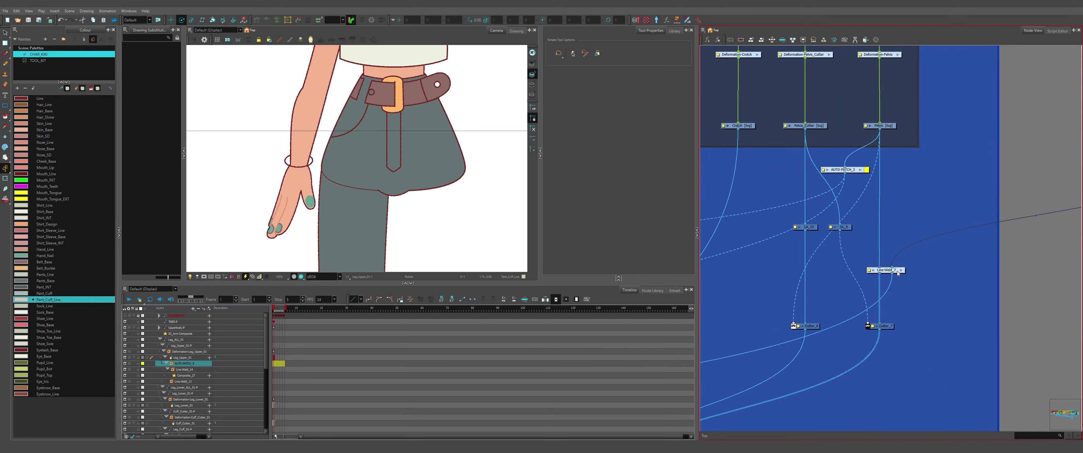
{"action": "left_click", "coordinate": [909, 292]}
- Connect the pelvis's AUTO-PATCH output to the upper leg's Line-Weld and open that Line-Weld group
{"action": "scroll", "coordinate": [908, 269], "scroll_direction": "down", "scroll_amount": 2}
{"action": "left_click_drag", "start_coordinate": [966, 265], "coordinate": [867, 288]}
{"action": "scroll", "coordinate": [812, 203], "scroll_direction": "up", "scroll_amount": 2}
{"action": "left_click_drag", "start_coordinate": [812, 203], "coordinate": [826, 178]}
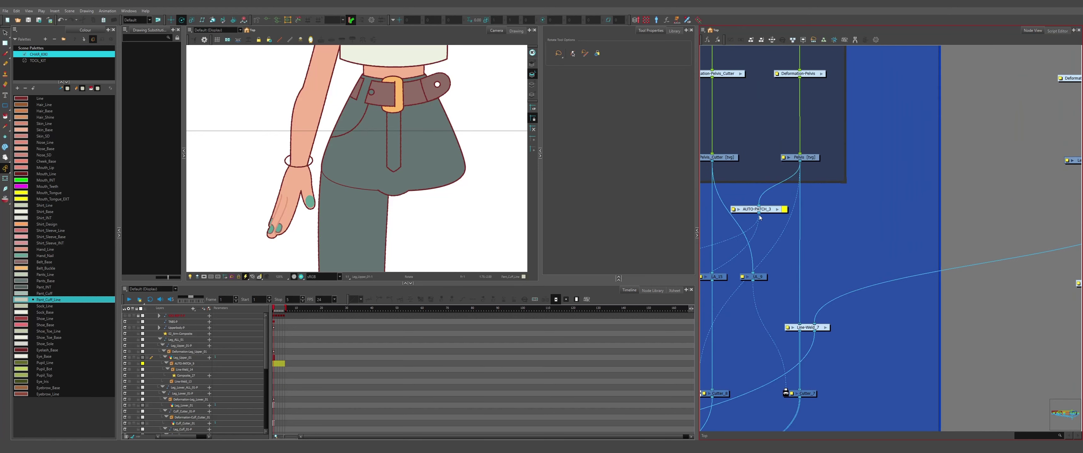
{"action": "left_click_drag", "start_coordinate": [760, 217], "coordinate": [846, 275]}
{"action": "left_click", "coordinate": [866, 280]}
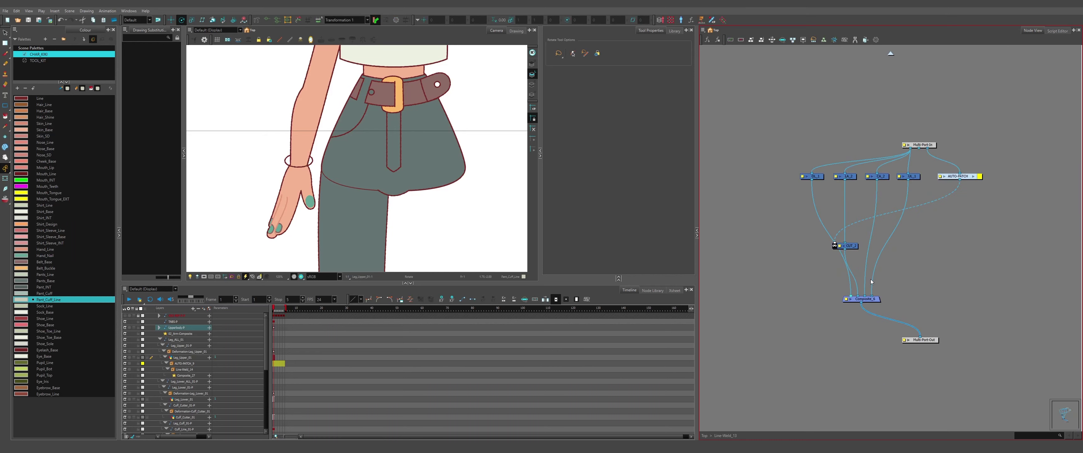
- Paste a Composite below the AUTO-PATCH in the Line-Weld group, route AUTO-PATCH and the Multi-Port-In through it, and return to the top level
{"action": "left_click", "coordinate": [962, 217]}
{"action": "key", "text": "ctrl+v"}
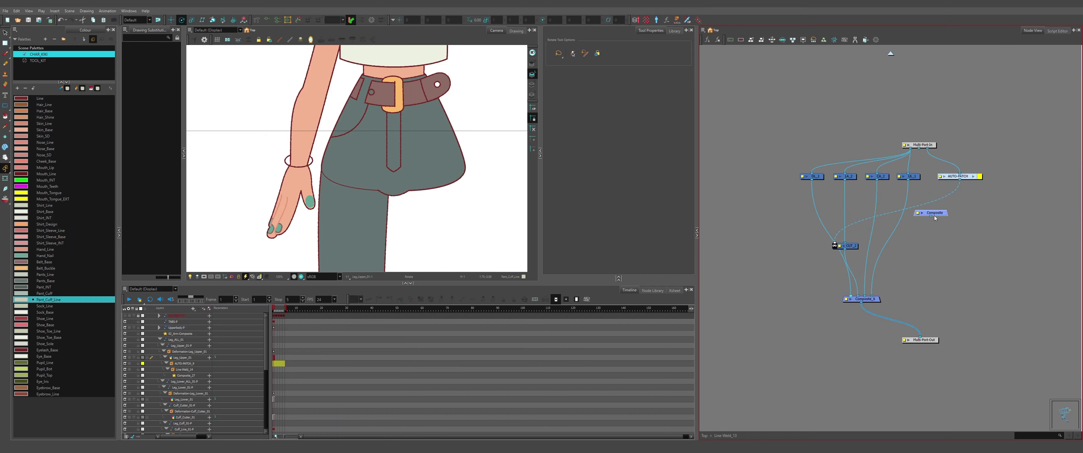
{"action": "left_click_drag", "start_coordinate": [937, 215], "coordinate": [935, 206]}
{"action": "left_click_drag", "start_coordinate": [919, 148], "coordinate": [923, 200]}
{"action": "left_click", "coordinate": [905, 83]}
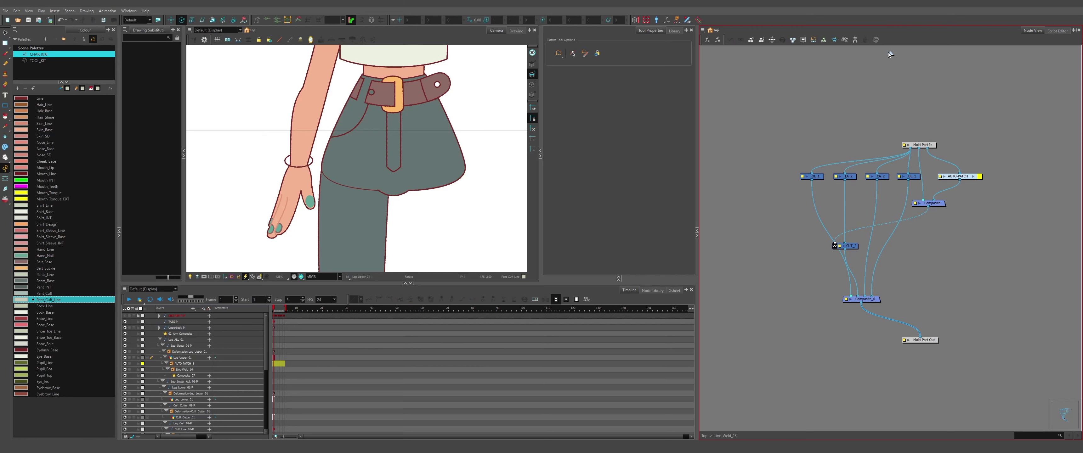
{"action": "key", "text": "ctrl+shift+Return"}
- Examine the character's outlines at the waist and where the pelvis overlaps the upper leg
{"action": "scroll", "coordinate": [930, 205], "scroll_direction": "down", "scroll_amount": 3}
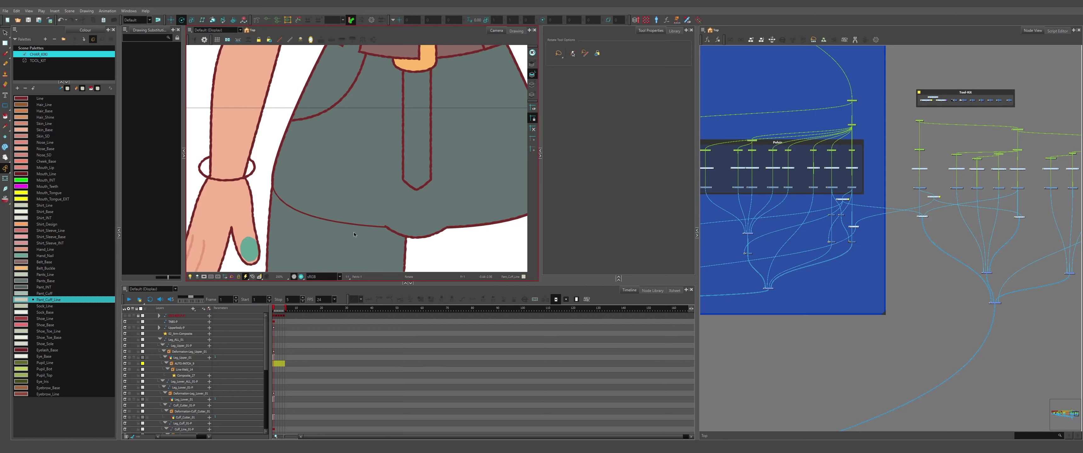
{"action": "scroll", "coordinate": [275, 194], "scroll_direction": "up", "scroll_amount": 5}
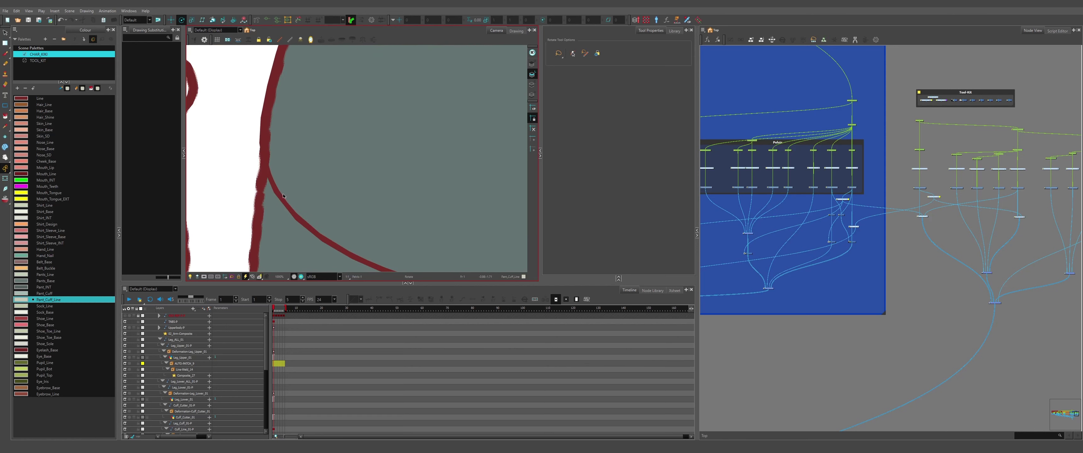
{"action": "scroll", "coordinate": [283, 195], "scroll_direction": "down", "scroll_amount": 6}
{"action": "scroll", "coordinate": [328, 137], "scroll_direction": "up", "scroll_amount": 8}
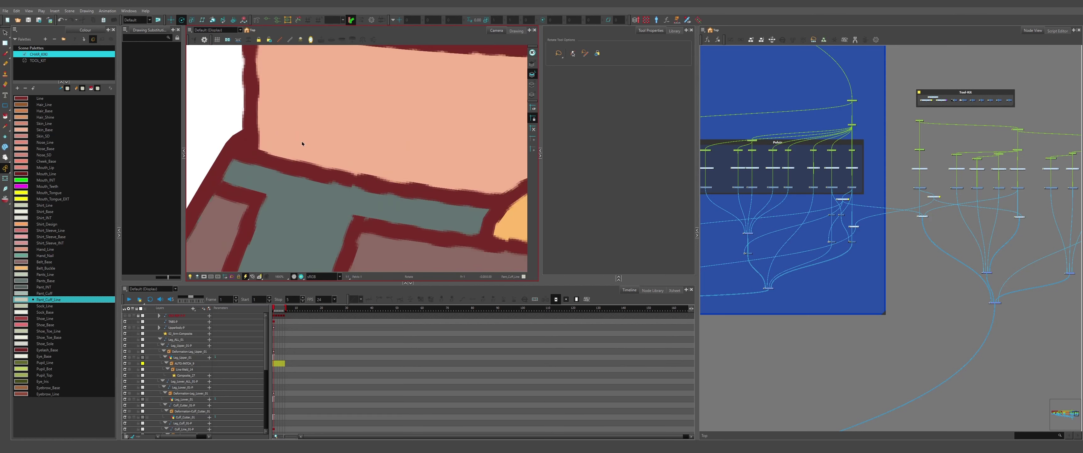
{"action": "scroll", "coordinate": [301, 142], "scroll_direction": "up", "scroll_amount": 1}
{"action": "left_click_drag", "start_coordinate": [296, 141], "coordinate": [656, 138]}
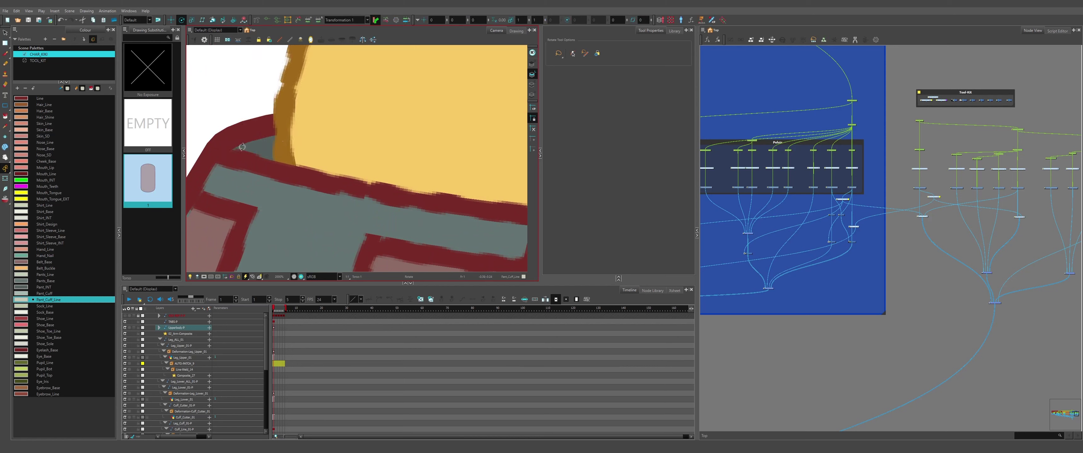
{"action": "key", "text": "ctrl+z"}
{"action": "scroll", "coordinate": [353, 142], "scroll_direction": "down", "scroll_amount": 12}
{"action": "scroll", "coordinate": [321, 200], "scroll_direction": "up", "scroll_amount": 5}
{"action": "key", "text": "alt+s"}
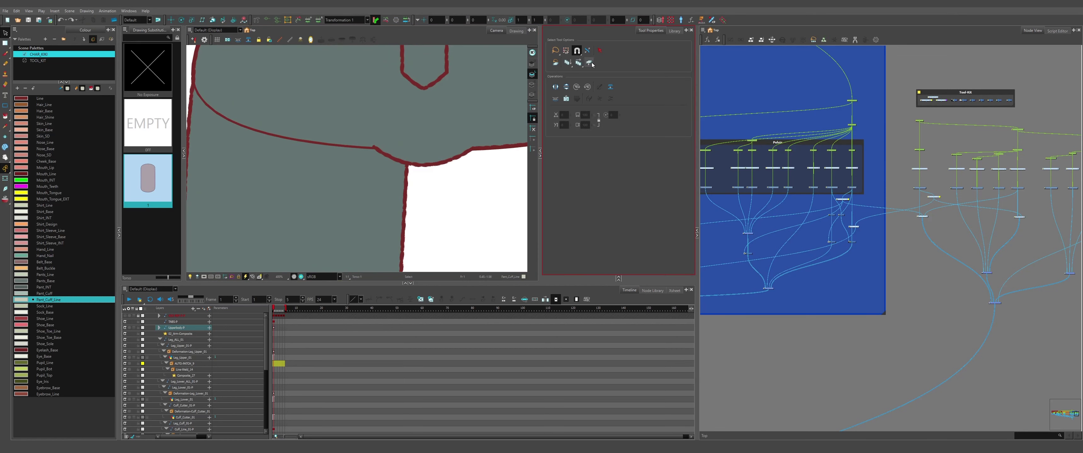
{"action": "scroll", "coordinate": [369, 148], "scroll_direction": "down", "scroll_amount": 4}
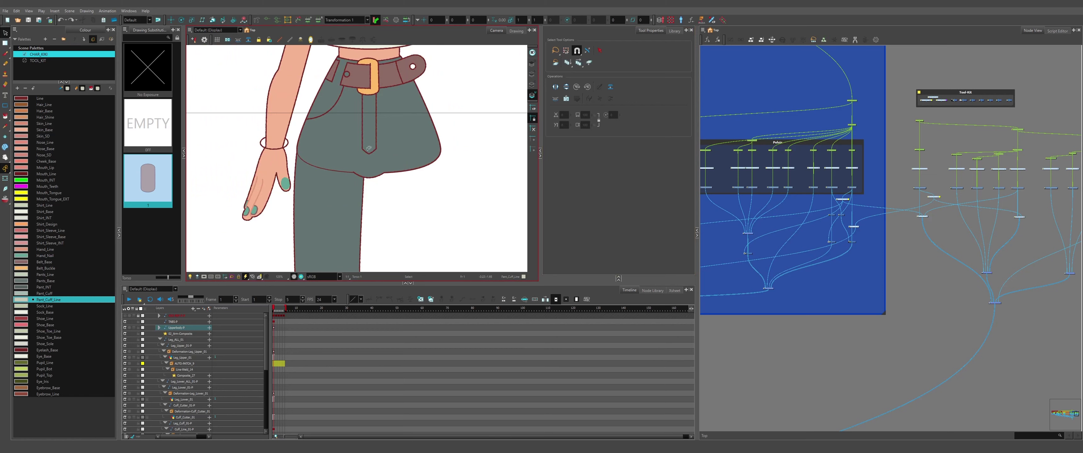
- Apply a Bumpy pencil texture to all strokes of the pelvis drawing and check the texture along its lower edge
{"action": "left_click", "coordinate": [5, 178]}
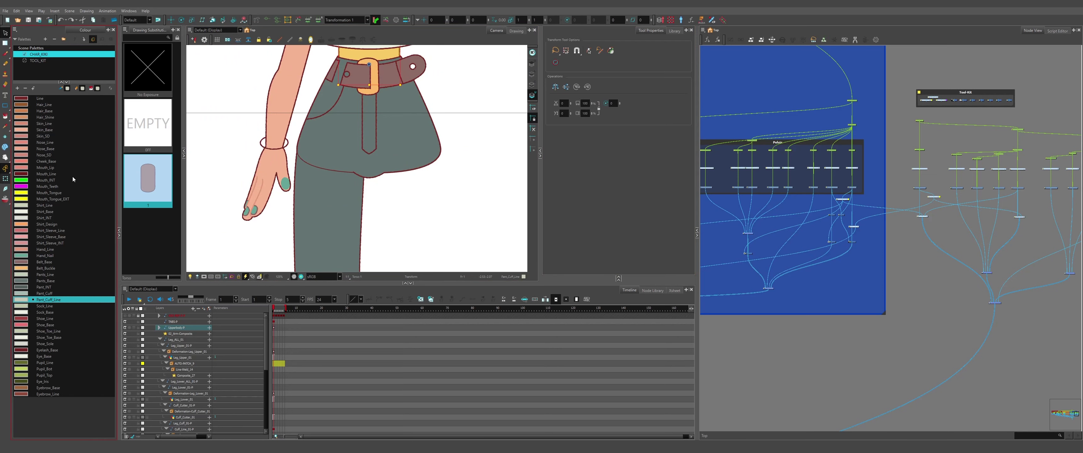
{"action": "left_click", "coordinate": [329, 158]}
{"action": "left_click", "coordinate": [5, 33]}
{"action": "key", "text": "ctrl+a"}
{"action": "scroll", "coordinate": [378, 176], "scroll_direction": "down", "scroll_amount": 1}
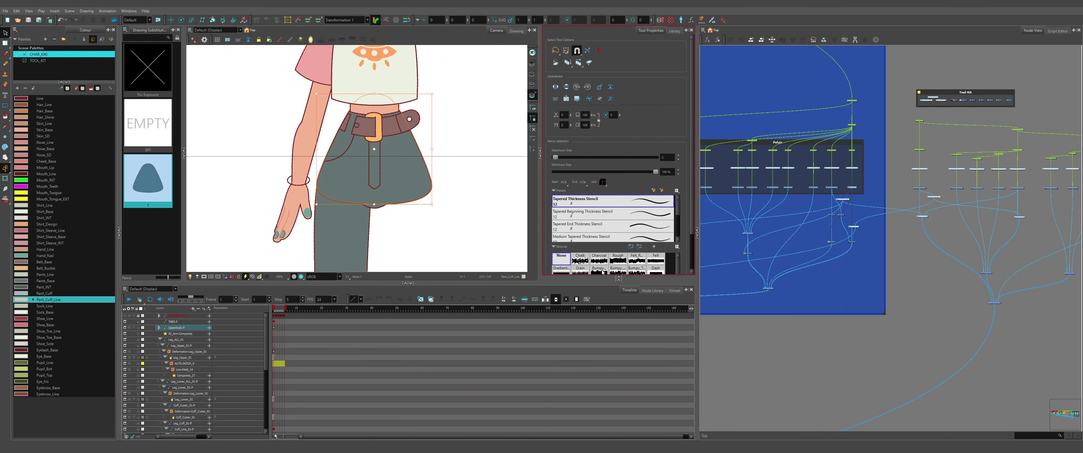
{"action": "left_click", "coordinate": [602, 272]}
{"action": "left_click", "coordinate": [5, 43]}
{"action": "scroll", "coordinate": [374, 101], "scroll_direction": "up", "scroll_amount": 8}
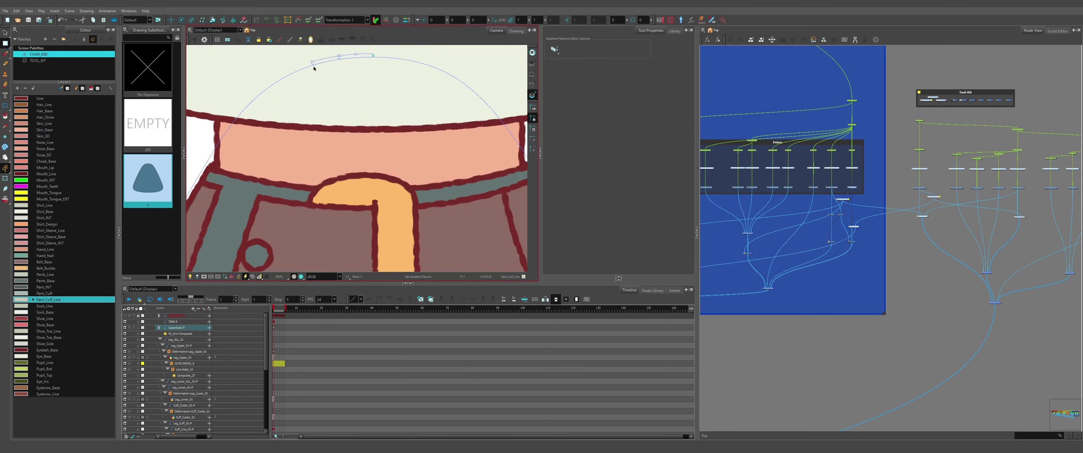
{"action": "scroll", "coordinate": [316, 84], "scroll_direction": "down", "scroll_amount": 4}
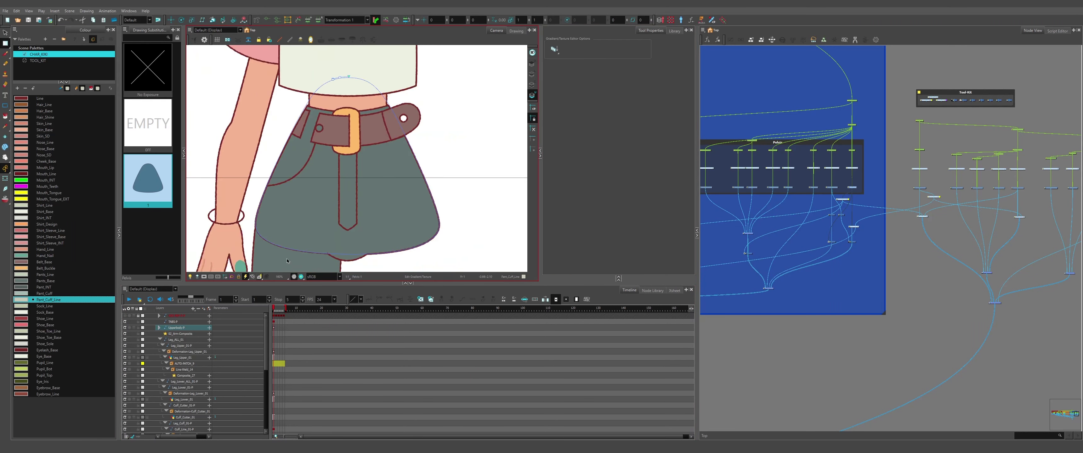
{"action": "scroll", "coordinate": [287, 260], "scroll_direction": "up", "scroll_amount": 5}
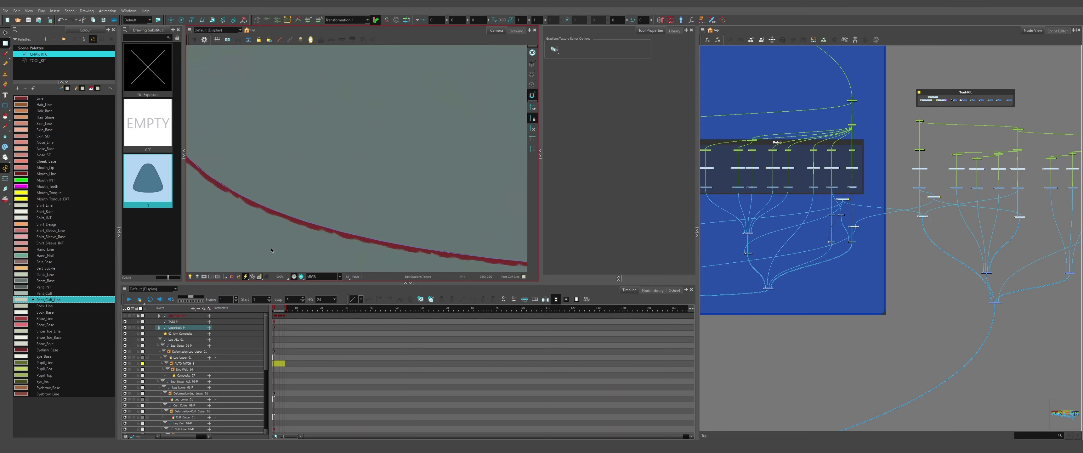
{"action": "scroll", "coordinate": [287, 261], "scroll_direction": "down", "scroll_amount": 3}
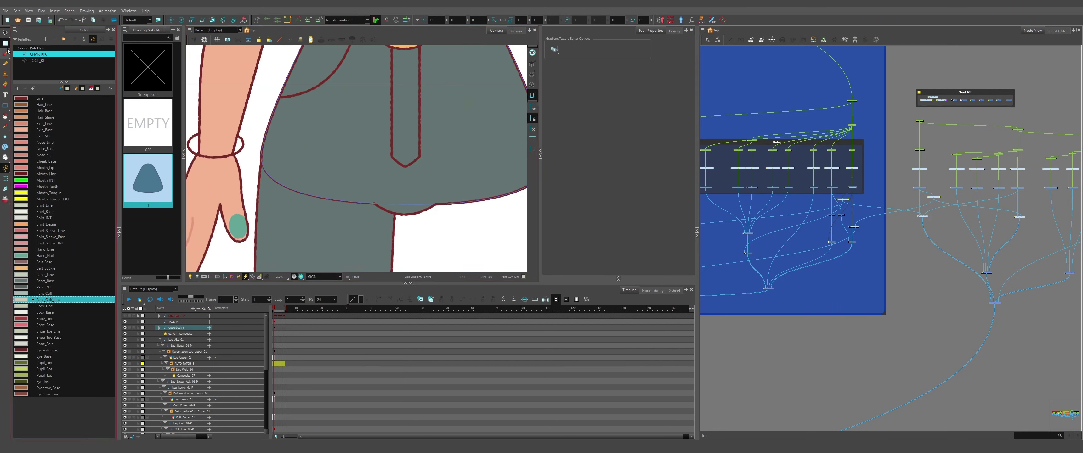
- Remove the stretch of pelvis outline that crosses the upper leg, using the Contour Editor
{"action": "left_click", "coordinate": [6, 45]}
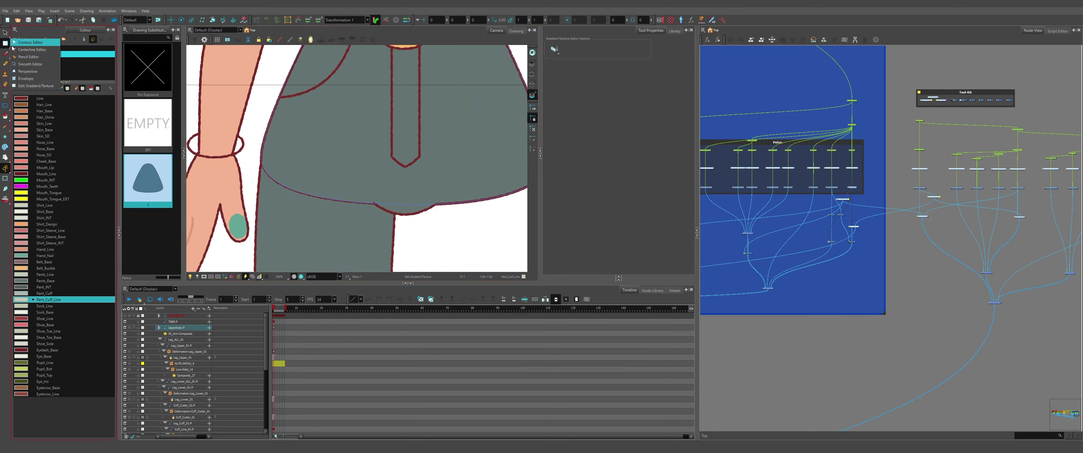
{"action": "left_click", "coordinate": [26, 42]}
{"action": "scroll", "coordinate": [261, 183], "scroll_direction": "down", "scroll_amount": 3}
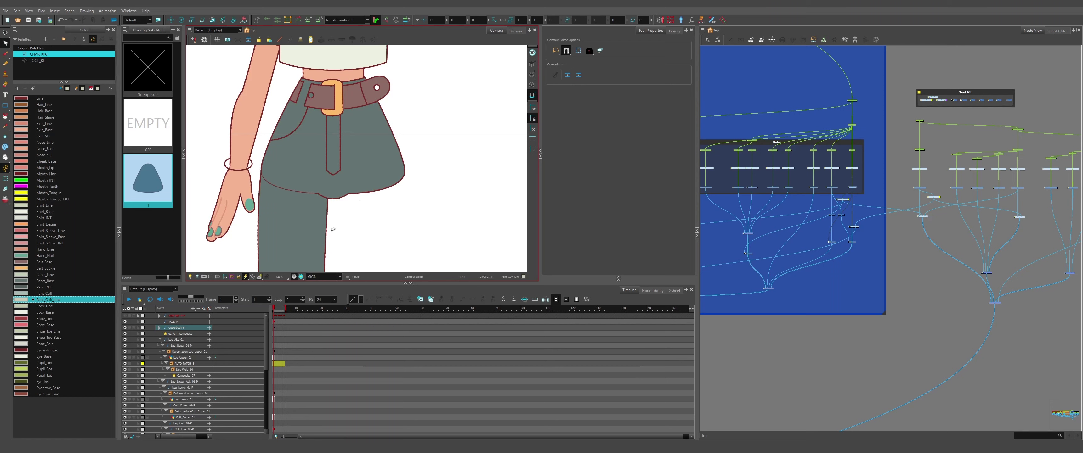
{"action": "scroll", "coordinate": [347, 221], "scroll_direction": "down", "scroll_amount": 3}
{"action": "scroll", "coordinate": [415, 158], "scroll_direction": "up", "scroll_amount": 3}
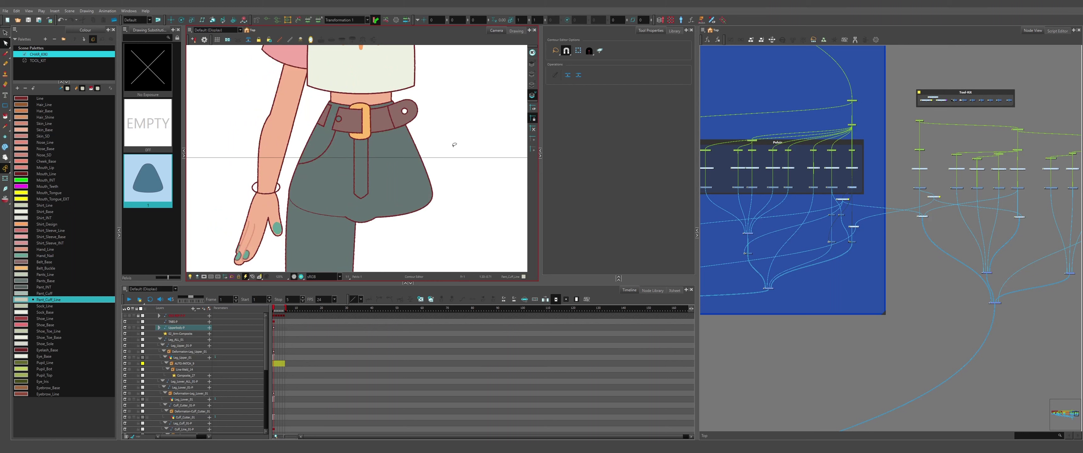
{"action": "left_click", "coordinate": [405, 87]}
{"action": "mouse_move", "coordinate": [423, 123]}
{"action": "left_mouse_down"}
{"action": "mouse_move", "coordinate": [272, 109]}
{"action": "mouse_move", "coordinate": [338, 64]}
{"action": "mouse_move", "coordinate": [444, 94]}
{"action": "mouse_move", "coordinate": [460, 137]}
{"action": "mouse_move", "coordinate": [431, 166]}
{"action": "mouse_move", "coordinate": [325, 159]}
{"action": "mouse_move", "coordinate": [272, 93]}
{"action": "mouse_move", "coordinate": [370, 53]}
{"action": "mouse_move", "coordinate": [440, 119]}
{"action": "mouse_move", "coordinate": [414, 155]}
{"action": "left_mouse_up"}
{"action": "mouse_move", "coordinate": [453, 93]}
{"action": "left_mouse_down"}
{"action": "mouse_move", "coordinate": [392, 59]}
{"action": "mouse_move", "coordinate": [296, 87]}
{"action": "mouse_move", "coordinate": [338, 131]}
{"action": "mouse_move", "coordinate": [425, 139]}
{"action": "left_mouse_up"}
{"action": "mouse_move", "coordinate": [475, 214]}
{"action": "left_mouse_down"}
{"action": "mouse_move", "coordinate": [227, 196]}
{"action": "mouse_move", "coordinate": [288, 142]}
{"action": "left_mouse_up"}
{"action": "mouse_move", "coordinate": [355, 145]}
{"action": "left_mouse_down"}
{"action": "mouse_move", "coordinate": [425, 137]}
{"action": "mouse_move", "coordinate": [424, 201]}
{"action": "left_mouse_up"}
{"action": "key", "text": "Delete"}
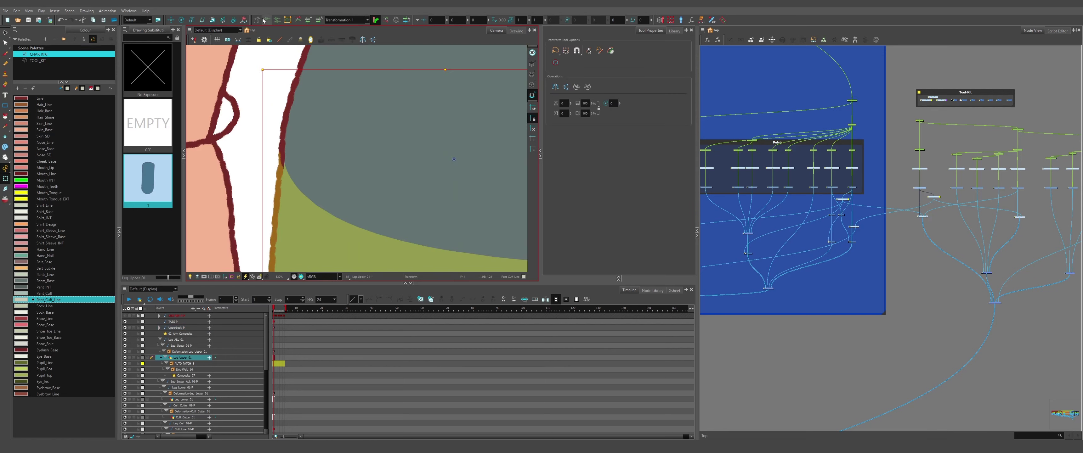
- Show the upper leg's deformation controls, nudge the control on the outer thigh edge, and hide the controls again
{"action": "left_click", "coordinate": [266, 20]}
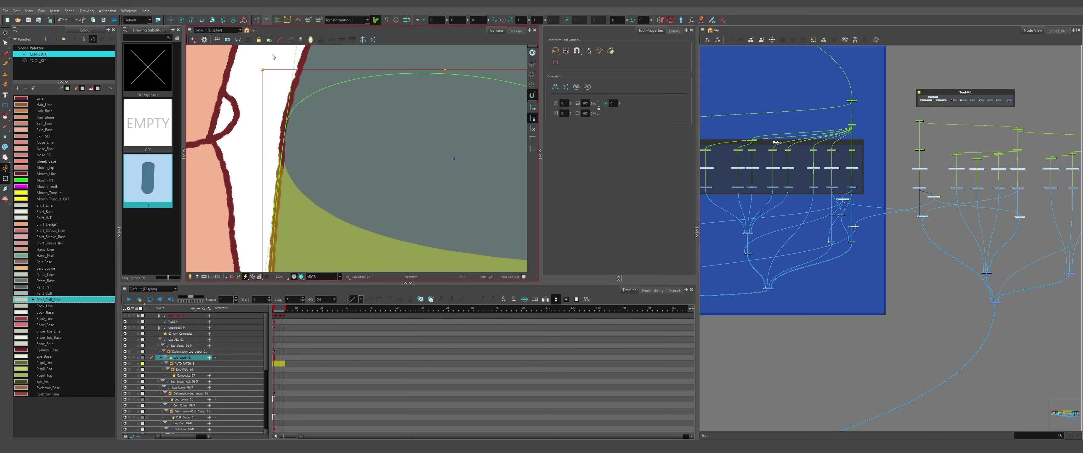
{"action": "key", "text": "Escape"}
{"action": "scroll", "coordinate": [284, 130], "scroll_direction": "down", "scroll_amount": 7}
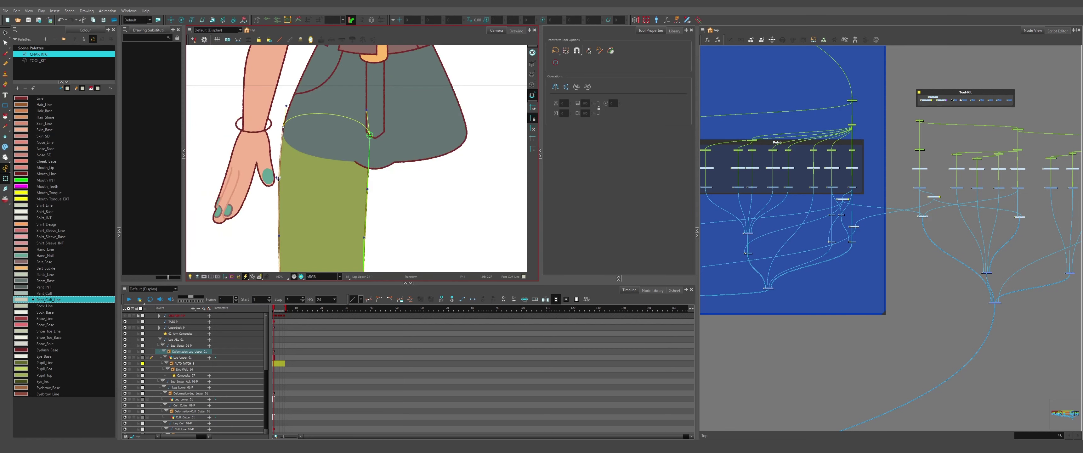
{"action": "left_click_drag", "start_coordinate": [278, 179], "coordinate": [276, 177]}
{"action": "key", "text": "Escape"}
{"action": "left_click", "coordinate": [266, 20]}
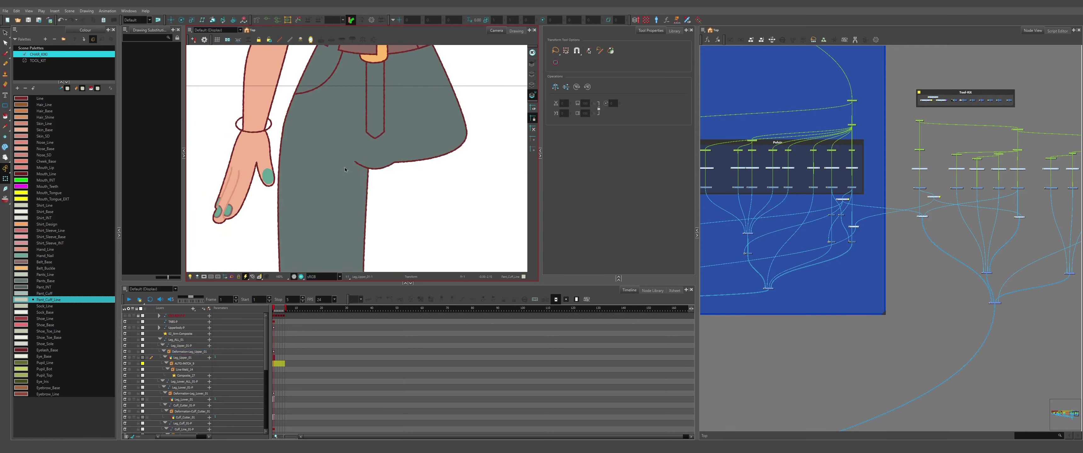
{"action": "scroll", "coordinate": [311, 128], "scroll_direction": "down", "scroll_amount": 4}
{"action": "scroll", "coordinate": [319, 210], "scroll_direction": "up", "scroll_amount": 8}
{"action": "scroll", "coordinate": [319, 210], "scroll_direction": "down", "scroll_amount": 8}
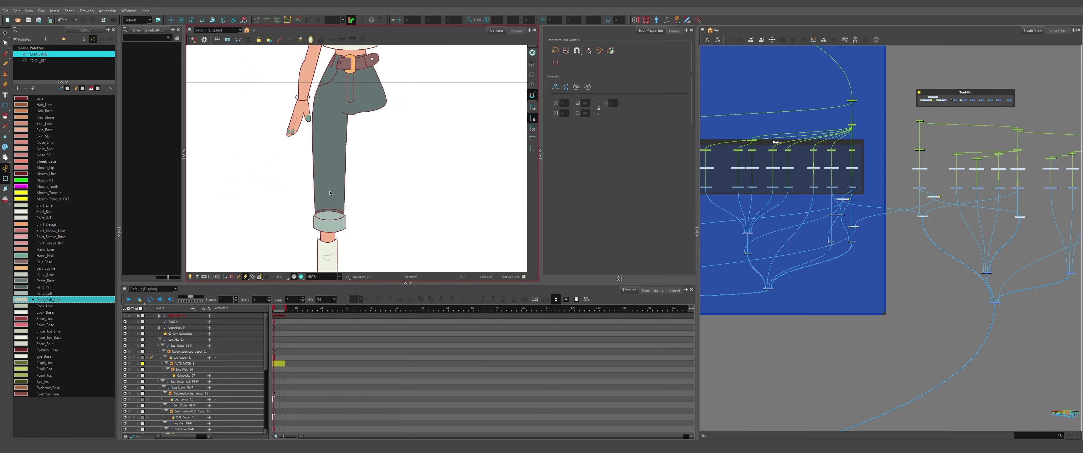
- Try rotating the lower leg at the knee, undo the rotation and deselect the leg
{"action": "left_click", "coordinate": [341, 186]}
{"action": "scroll", "coordinate": [341, 187], "scroll_direction": "up", "scroll_amount": 3}
{"action": "key", "text": "b"}
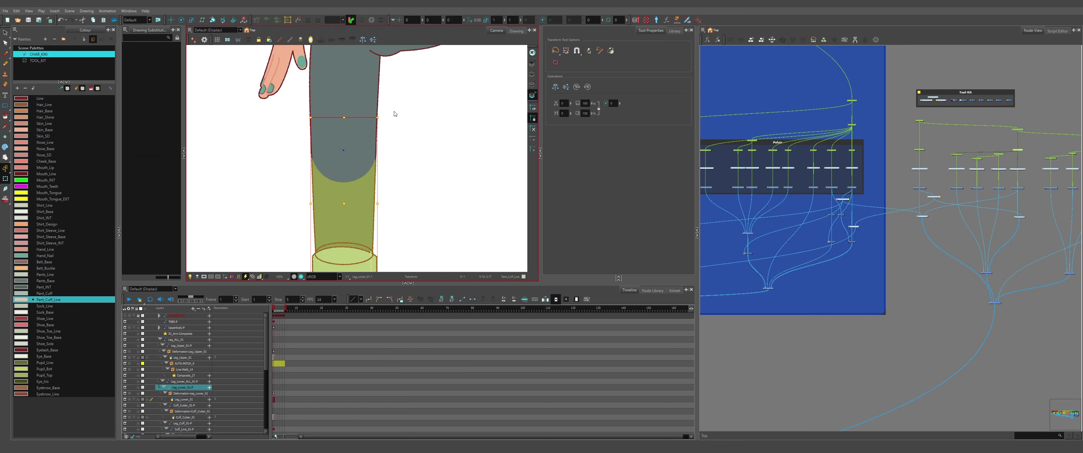
{"action": "key", "text": "b"}
{"action": "mouse_move", "coordinate": [387, 118]}
{"action": "left_mouse_down"}
{"action": "mouse_move", "coordinate": [336, 96]}
{"action": "mouse_move", "coordinate": [306, 113]}
{"action": "mouse_move", "coordinate": [402, 140]}
{"action": "mouse_move", "coordinate": [381, 218]}
{"action": "left_mouse_up"}
{"action": "key", "text": "ctrl+z"}
{"action": "left_click", "coordinate": [418, 159]}
{"action": "scroll", "coordinate": [311, 222], "scroll_direction": "down", "scroll_amount": 3}
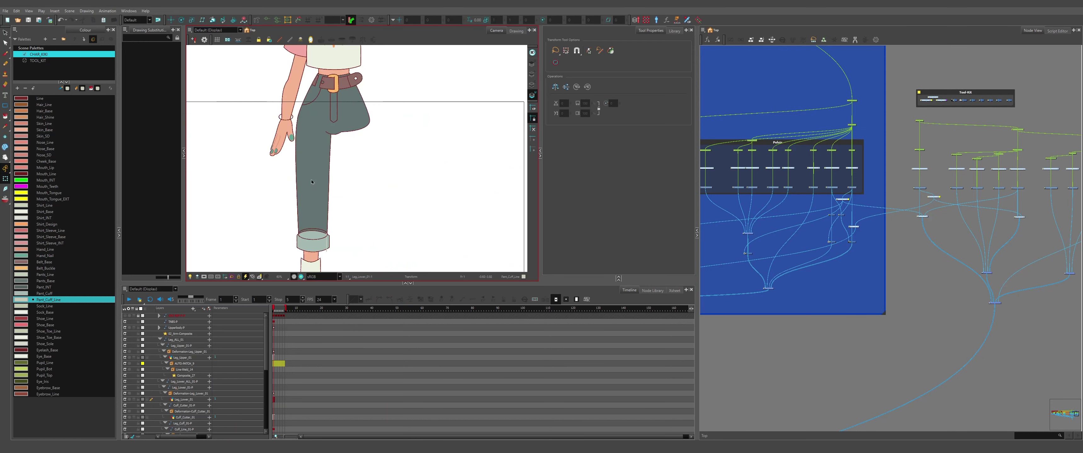
- Select all strokes of the upper leg drawing and check their line texture
{"action": "scroll", "coordinate": [322, 180], "scroll_direction": "up", "scroll_amount": 3}
{"action": "left_click", "coordinate": [324, 168]}
{"action": "left_click", "coordinate": [5, 32]}
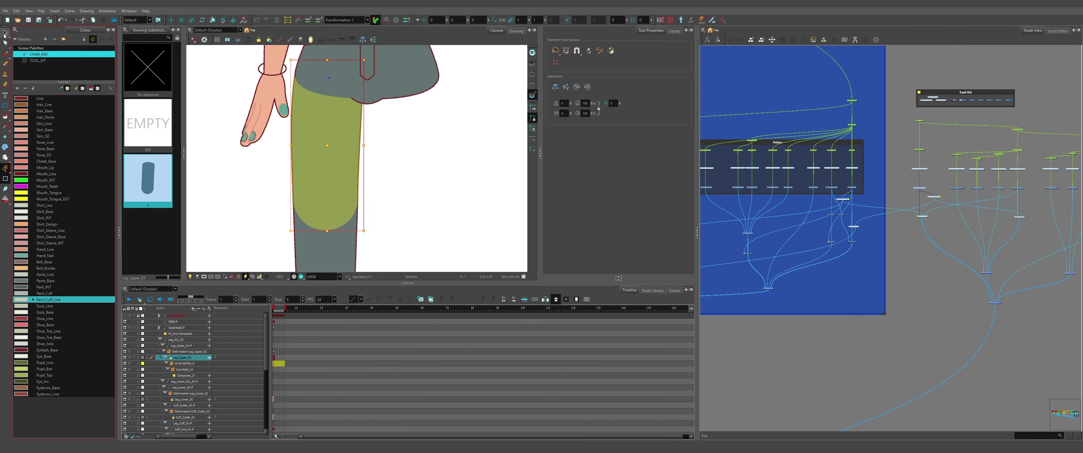
{"action": "left_click", "coordinate": [532, 75]}
{"action": "key", "text": "ctrl+a"}
{"action": "scroll", "coordinate": [387, 179], "scroll_direction": "down", "scroll_amount": 2}
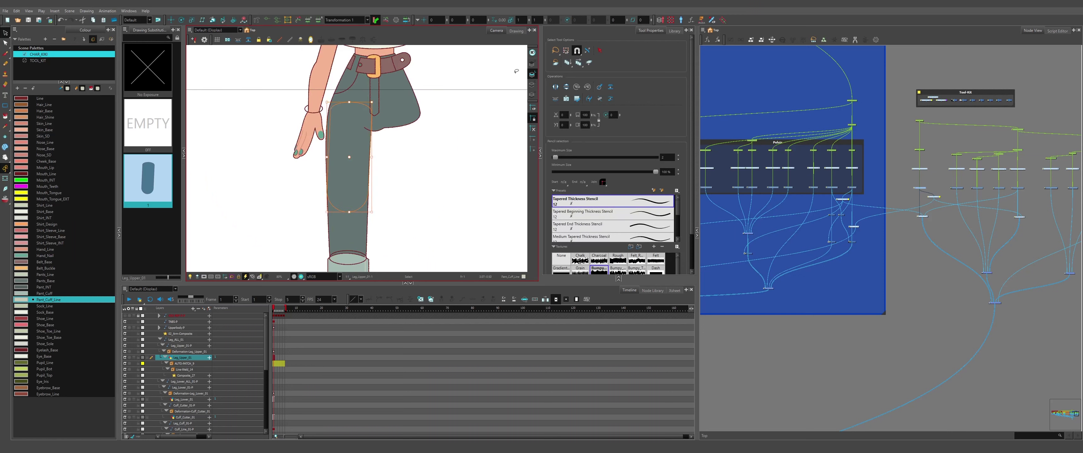
{"action": "scroll", "coordinate": [380, 184], "scroll_direction": "up", "scroll_amount": 1}
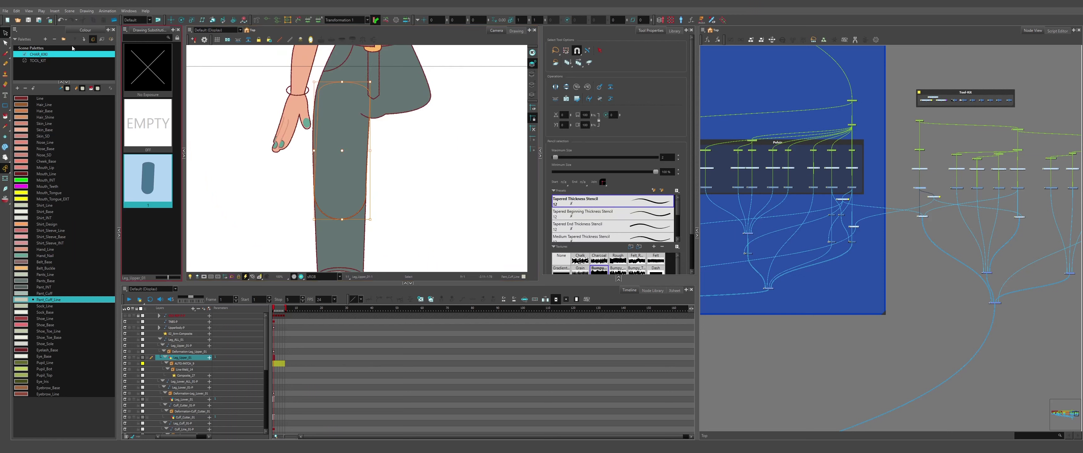
- Delete the surplus contour points around the upper leg's rounded knee end with the Contour Editor
{"action": "left_click", "coordinate": [5, 43]}
{"action": "key", "text": "2"}
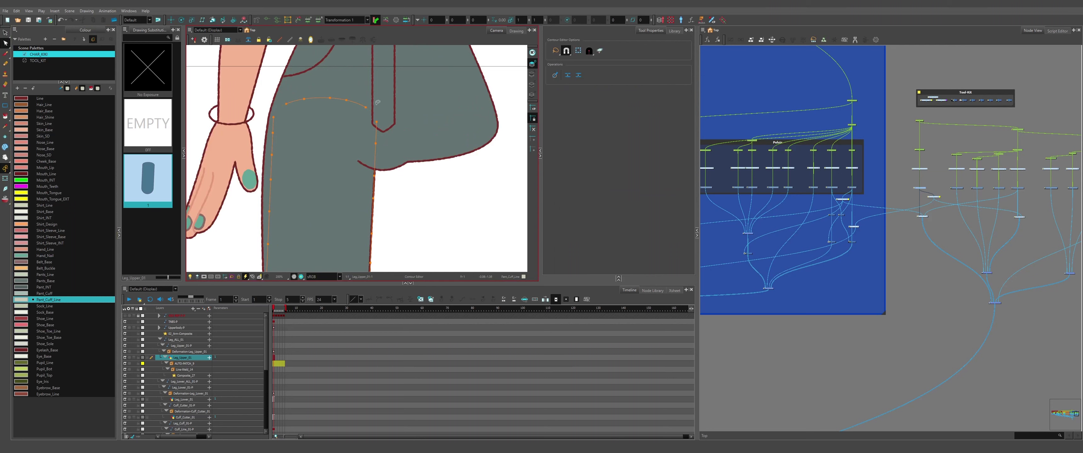
{"action": "mouse_move", "coordinate": [377, 102]}
{"action": "left_mouse_down"}
{"action": "mouse_move", "coordinate": [276, 106]}
{"action": "mouse_move", "coordinate": [376, 101]}
{"action": "left_mouse_up"}
{"action": "key", "text": "1"}
{"action": "key", "text": "2"}
{"action": "left_click", "coordinate": [317, 220]}
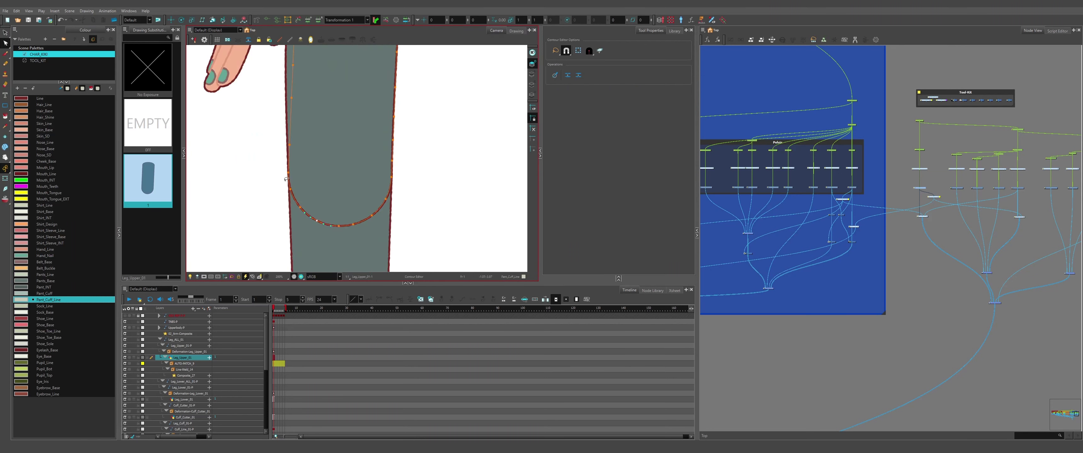
{"action": "left_click_drag", "start_coordinate": [286, 179], "coordinate": [335, 230]}
{"action": "key", "text": "Delete"}
{"action": "mouse_move", "coordinate": [338, 190]}
{"action": "left_mouse_down"}
{"action": "mouse_move", "coordinate": [339, 242]}
{"action": "mouse_move", "coordinate": [342, 227]}
{"action": "left_mouse_up"}
{"action": "key", "text": "Delete"}
{"action": "left_click", "coordinate": [338, 180]}
{"action": "key", "text": "Delete"}
{"action": "left_click", "coordinate": [338, 179]}
- Delete the contour points at the knee end of the lower leg drawing with the Contour Editor
{"action": "left_click", "coordinate": [5, 179]}
{"action": "scroll", "coordinate": [299, 126], "scroll_direction": "down", "scroll_amount": 3}
{"action": "left_click", "coordinate": [319, 189]}
{"action": "scroll", "coordinate": [270, 231], "scroll_direction": "up", "scroll_amount": 1}
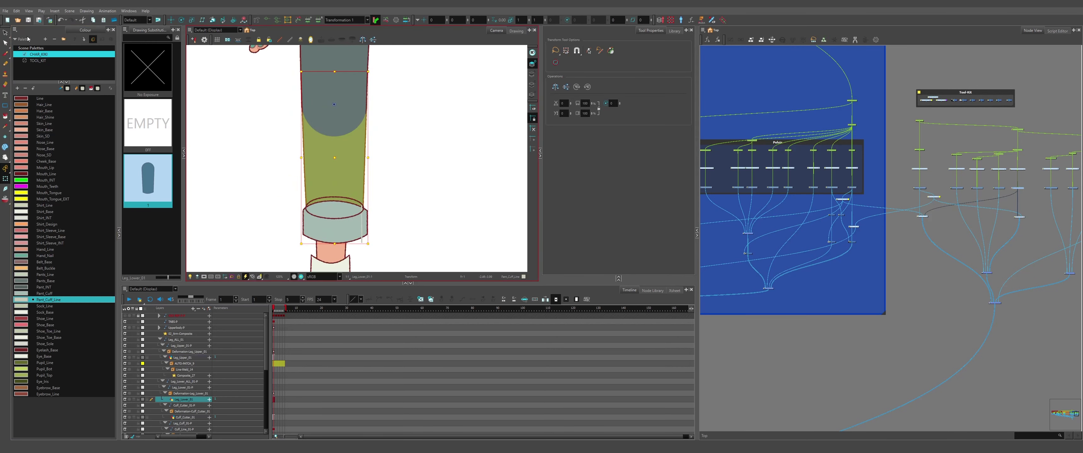
{"action": "key", "text": "alt+s"}
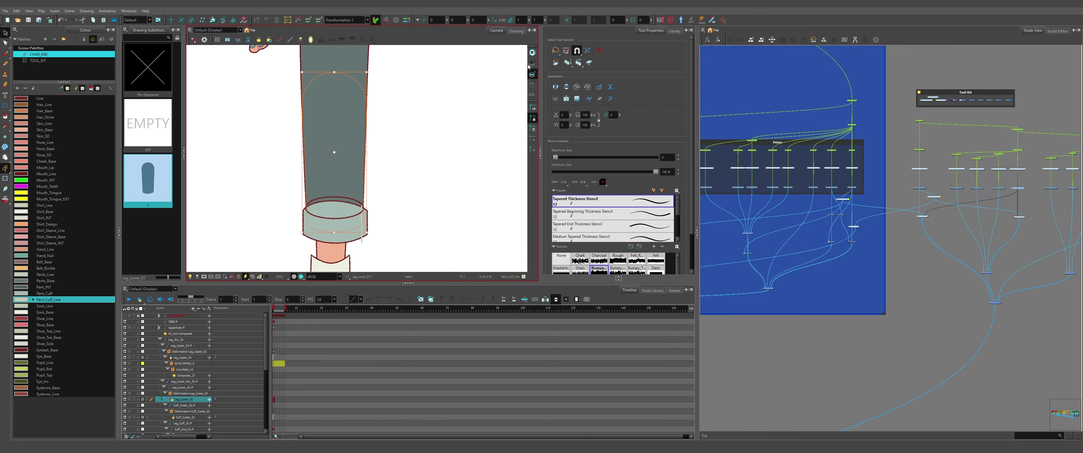
{"action": "key", "text": "alt+q"}
{"action": "scroll", "coordinate": [332, 74], "scroll_direction": "up", "scroll_amount": 3}
{"action": "mouse_move", "coordinate": [285, 125]}
{"action": "left_mouse_down"}
{"action": "mouse_move", "coordinate": [406, 89]}
{"action": "mouse_move", "coordinate": [410, 131]}
{"action": "left_mouse_up"}
{"action": "key", "text": "Delete"}
{"action": "scroll", "coordinate": [319, 133], "scroll_direction": "down", "scroll_amount": 4}
- Rotate the lower leg about 90 degrees at the knee and check how the bent joint's lines meet
{"action": "key", "text": "shift+t"}
{"action": "left_click", "coordinate": [336, 161]}
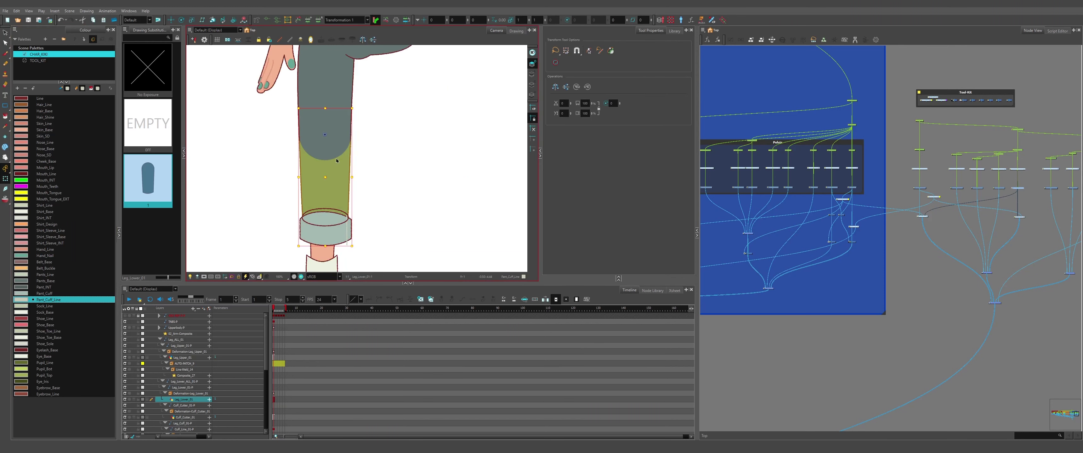
{"action": "left_click_drag", "start_coordinate": [358, 104], "coordinate": [288, 92]}
{"action": "key", "text": "Escape"}
{"action": "scroll", "coordinate": [337, 179], "scroll_direction": "down", "scroll_amount": 2}
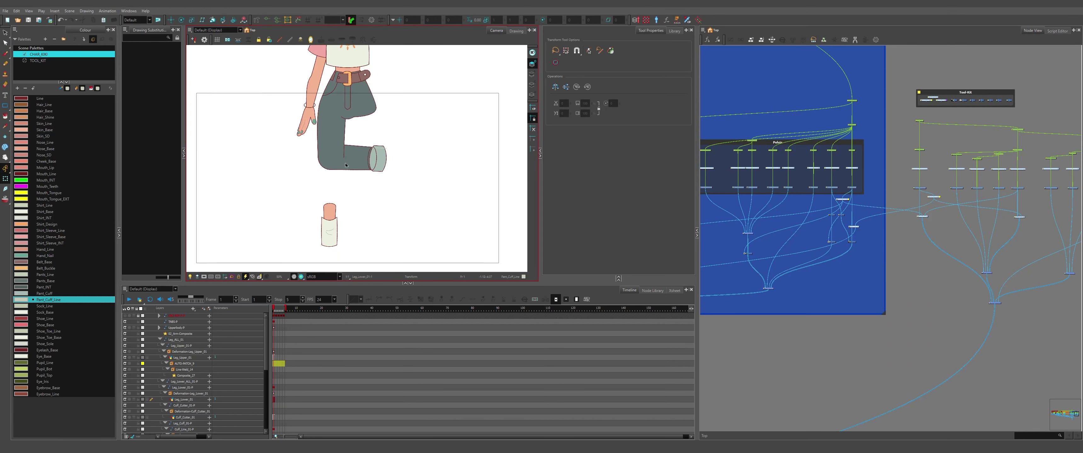
{"action": "scroll", "coordinate": [346, 166], "scroll_direction": "up", "scroll_amount": 2}
{"action": "left_click", "coordinate": [360, 154]}
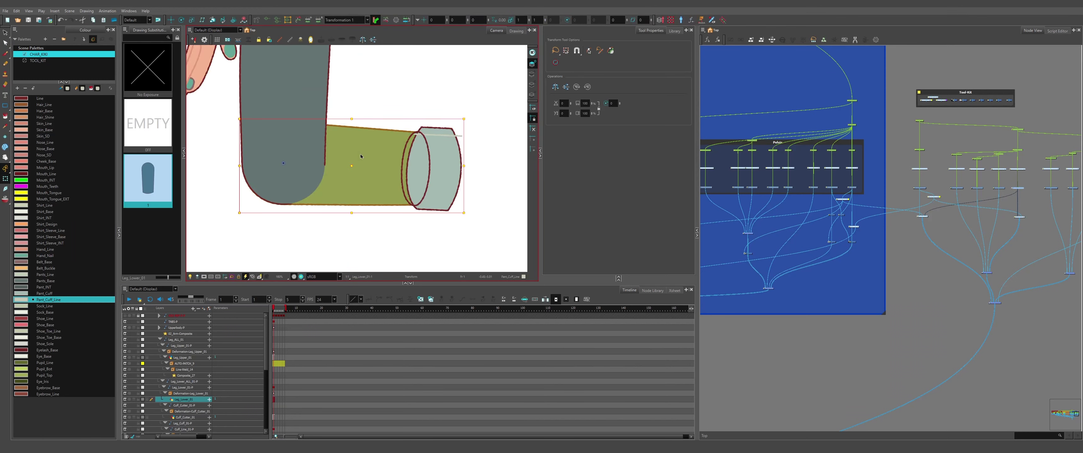
{"action": "left_click", "coordinate": [401, 92]}
{"action": "scroll", "coordinate": [331, 176], "scroll_direction": "down", "scroll_amount": 4}
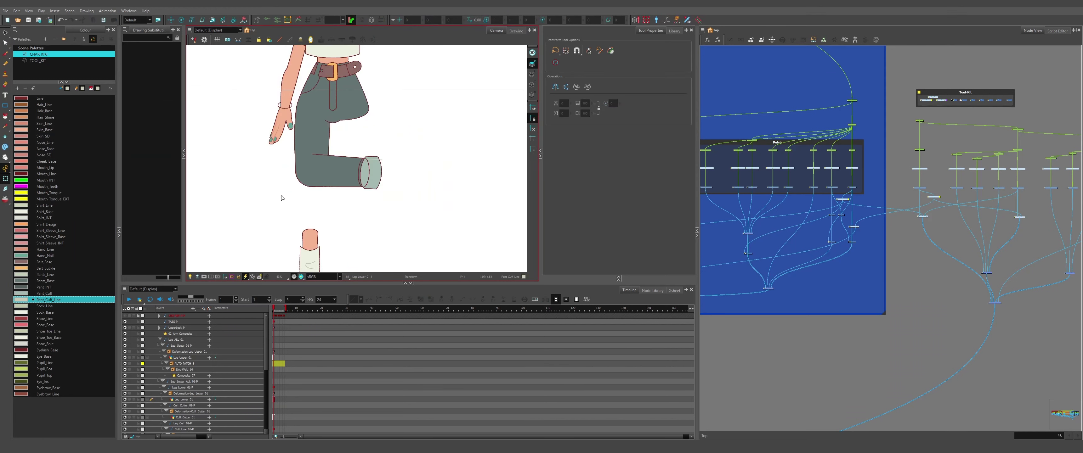
- Undo the lower leg's rotation at the knee and clear the selection
{"action": "scroll", "coordinate": [294, 169], "scroll_direction": "up", "scroll_amount": 4}
{"action": "left_click", "coordinate": [358, 183]}
{"action": "key", "text": "ctrl+z"}
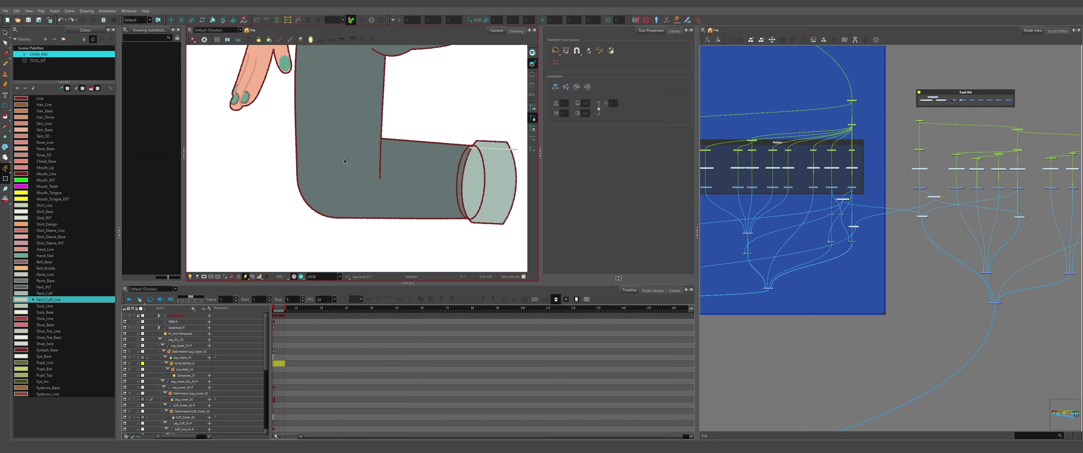
{"action": "scroll", "coordinate": [344, 142], "scroll_direction": "down", "scroll_amount": 5}
{"action": "key", "text": "ctrl+z"}
{"action": "key", "text": "Escape"}
{"action": "scroll", "coordinate": [398, 165], "scroll_direction": "up", "scroll_amount": 4}
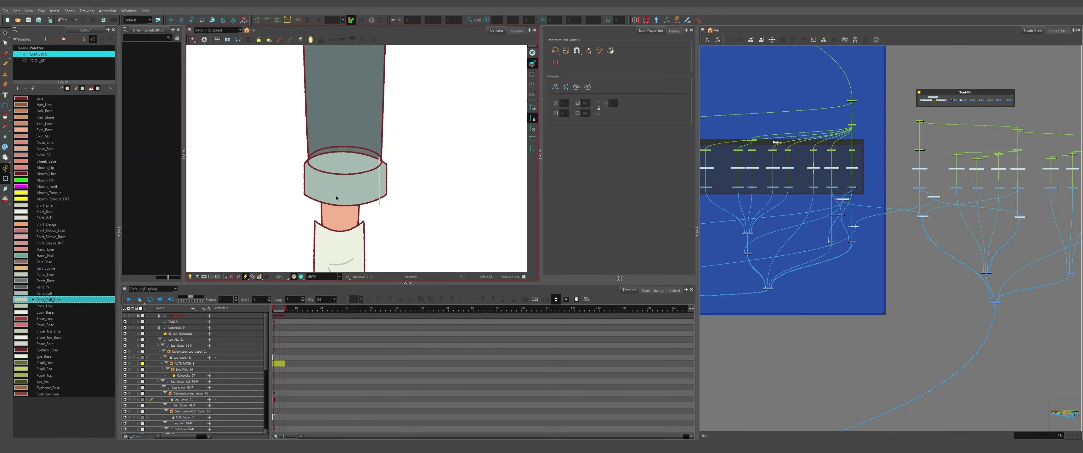
- Locate the Cuff_Cutter_01 drawing node in the leg network and select it to identify its ellipse
{"action": "left_click_drag", "start_coordinate": [418, 170], "coordinate": [437, 163]}
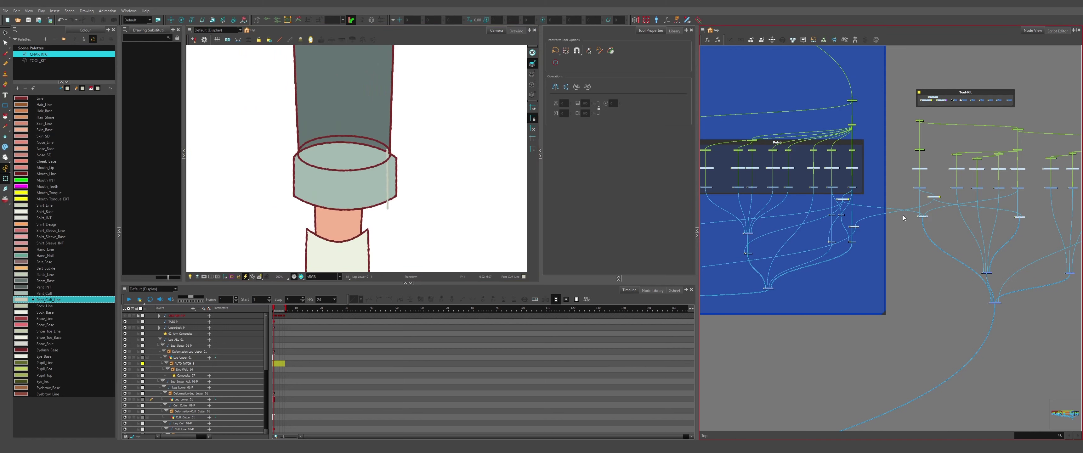
{"action": "left_click_drag", "start_coordinate": [959, 195], "coordinate": [791, 235]}
{"action": "scroll", "coordinate": [788, 235], "scroll_direction": "up", "scroll_amount": 4}
{"action": "scroll", "coordinate": [785, 235], "scroll_direction": "up", "scroll_amount": 3}
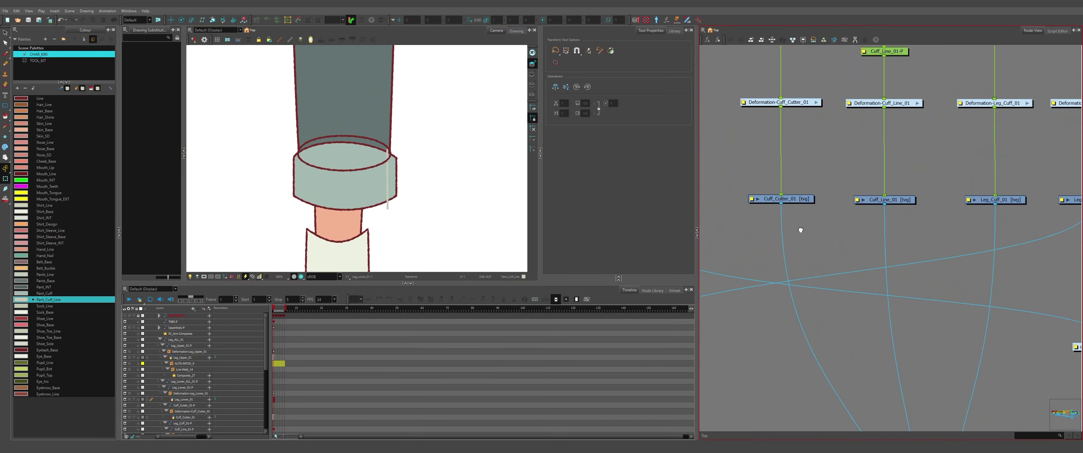
{"action": "scroll", "coordinate": [347, 200], "scroll_direction": "down", "scroll_amount": 6}
{"action": "scroll", "coordinate": [347, 201], "scroll_direction": "up", "scroll_amount": 6}
{"action": "left_click_drag", "start_coordinate": [815, 234], "coordinate": [768, 254]}
{"action": "left_click", "coordinate": [760, 214]}
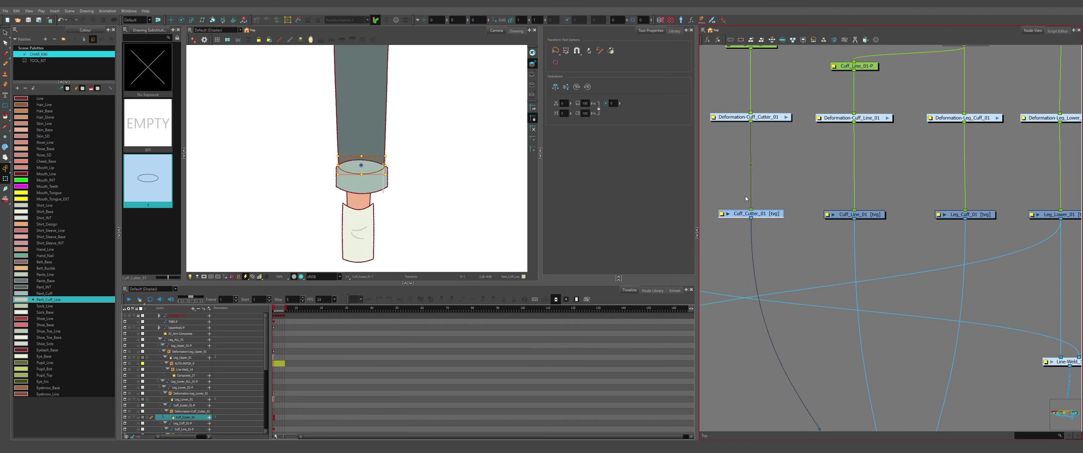
- Copy the LA and UL art nodes from the Tool-Kit group for use on the cuff cutter
{"action": "scroll", "coordinate": [775, 224], "scroll_direction": "down", "scroll_amount": 2}
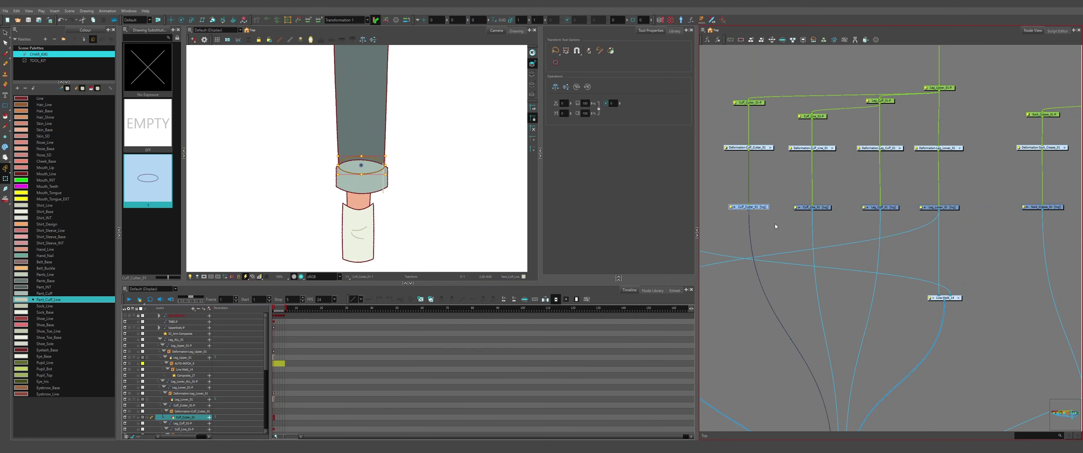
{"action": "scroll", "coordinate": [777, 221], "scroll_direction": "up", "scroll_amount": 2}
{"action": "scroll", "coordinate": [788, 214], "scroll_direction": "down", "scroll_amount": 4}
{"action": "scroll", "coordinate": [788, 214], "scroll_direction": "down", "scroll_amount": 2}
{"action": "left_click_drag", "start_coordinate": [788, 213], "coordinate": [811, 269]}
{"action": "scroll", "coordinate": [845, 141], "scroll_direction": "up", "scroll_amount": 6}
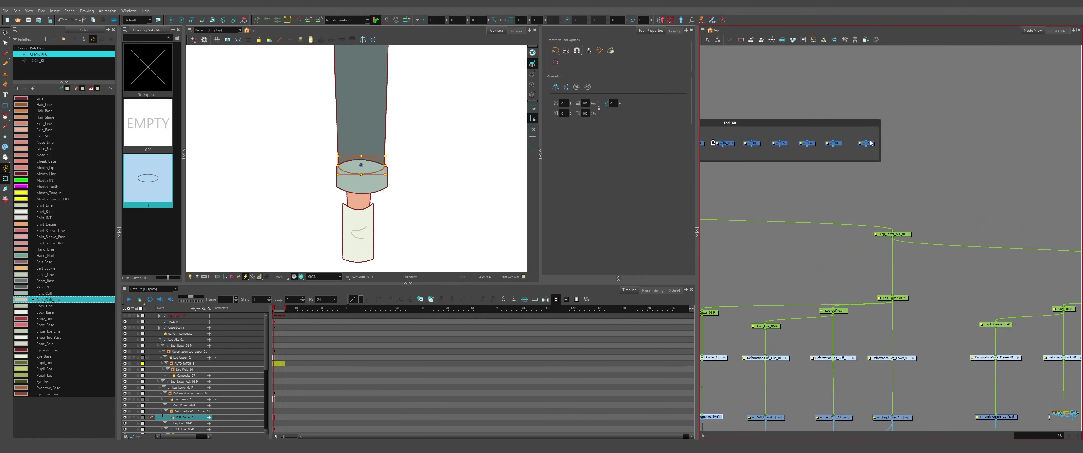
{"action": "scroll", "coordinate": [832, 175], "scroll_direction": "down", "scroll_amount": 2}
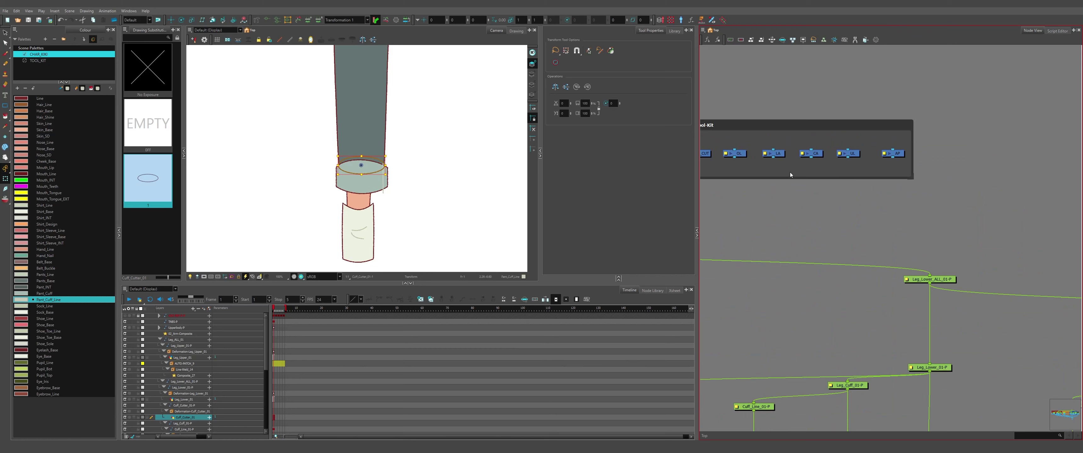
{"action": "left_click", "coordinate": [772, 153]}
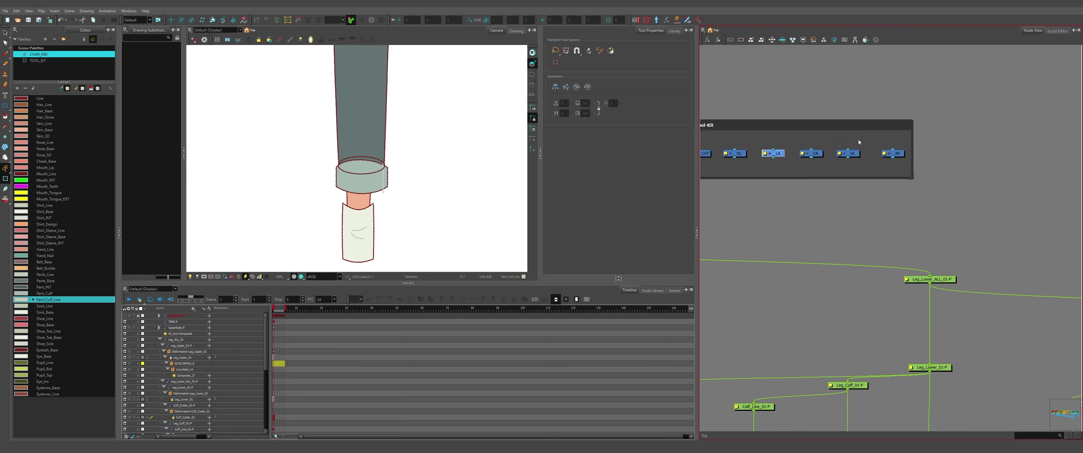
{"action": "scroll", "coordinate": [871, 171], "scroll_direction": "down", "scroll_amount": 3}
{"action": "scroll", "coordinate": [786, 320], "scroll_direction": "up", "scroll_amount": 3}
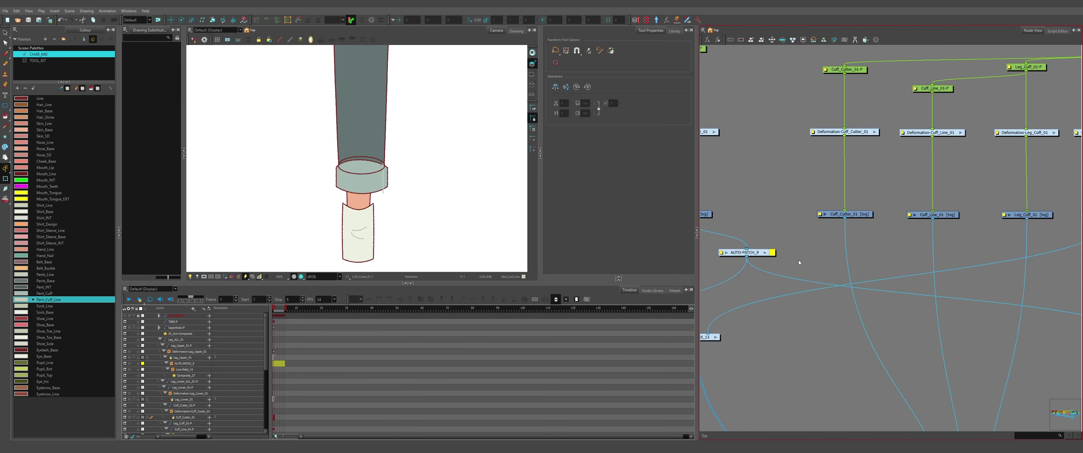
- Paste the LA and UL nodes beneath Cuff_Cutter_01, inserting LA on its output cable and connecting the drawing to UL
{"action": "key", "text": "ctrl+v"}
{"action": "left_click", "coordinate": [841, 248]}
{"action": "left_click_drag", "start_coordinate": [827, 260], "coordinate": [865, 277]}
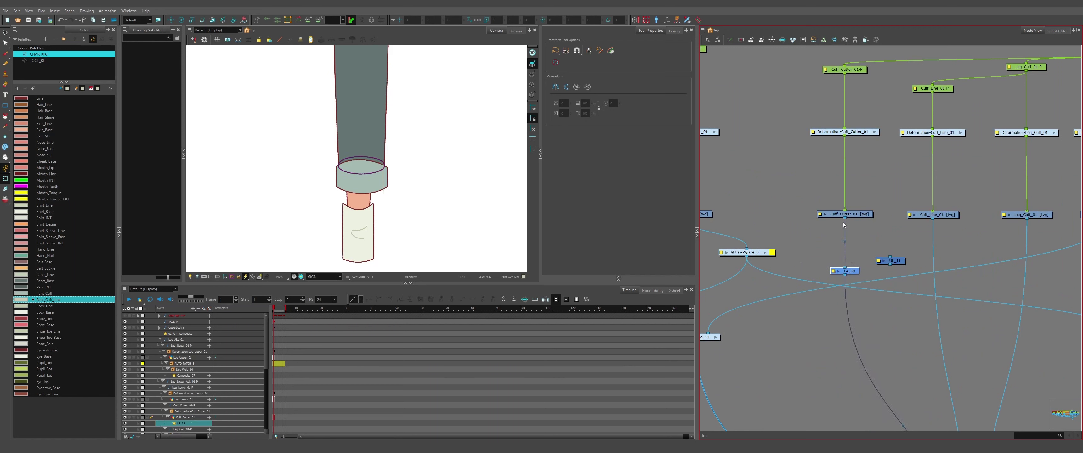
{"action": "left_click_drag", "start_coordinate": [845, 222], "coordinate": [789, 203]}
{"action": "scroll", "coordinate": [790, 203], "scroll_direction": "down", "scroll_amount": 3}
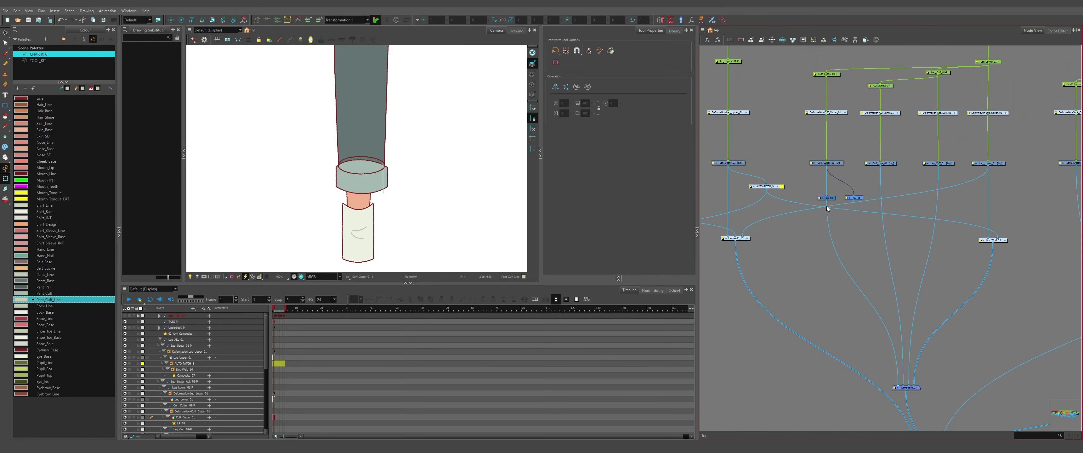
{"action": "scroll", "coordinate": [827, 208], "scroll_direction": "up", "scroll_amount": 2}
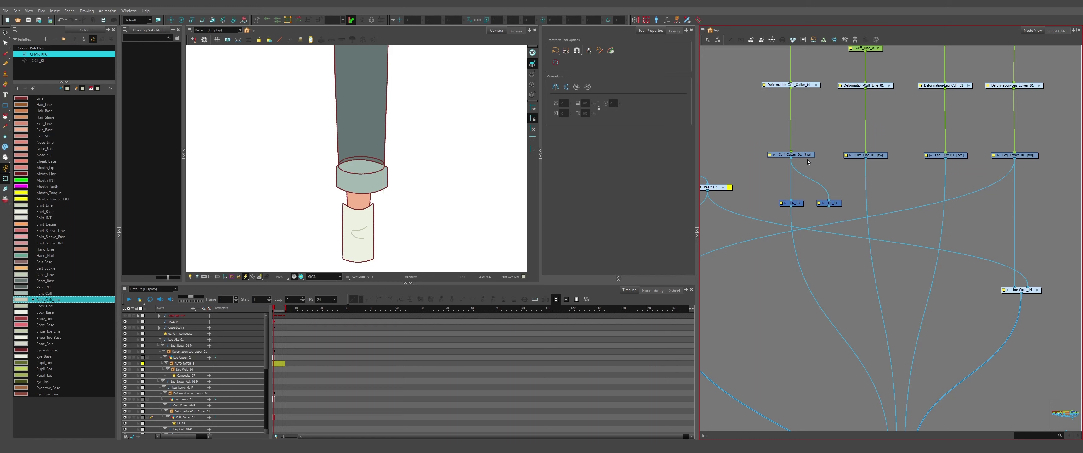
{"action": "left_click_drag", "start_coordinate": [807, 162], "coordinate": [829, 225]}
- Fill the Cuff_Cutter_01 ellipse with the CUTTER colour from the TOOL_KIT palette
{"action": "scroll", "coordinate": [373, 161], "scroll_direction": "up", "scroll_amount": 8}
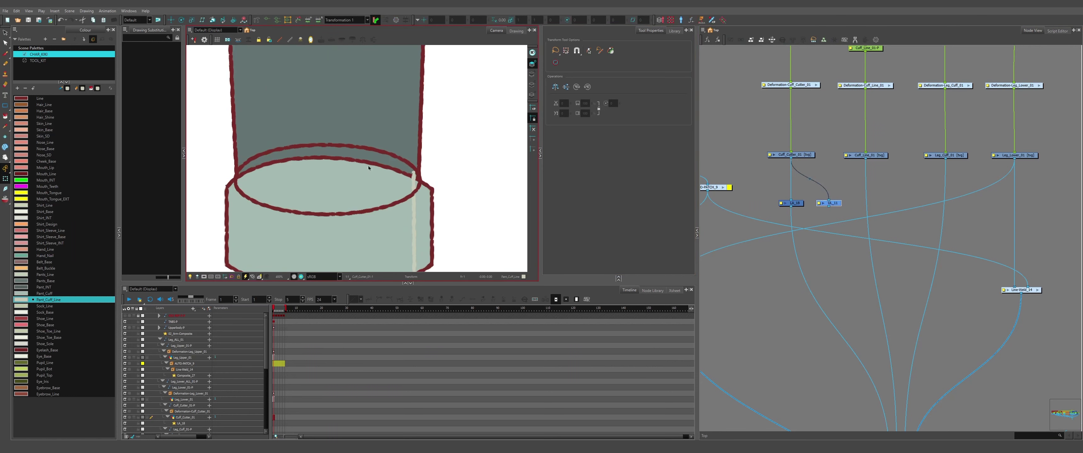
{"action": "left_click", "coordinate": [377, 153]}
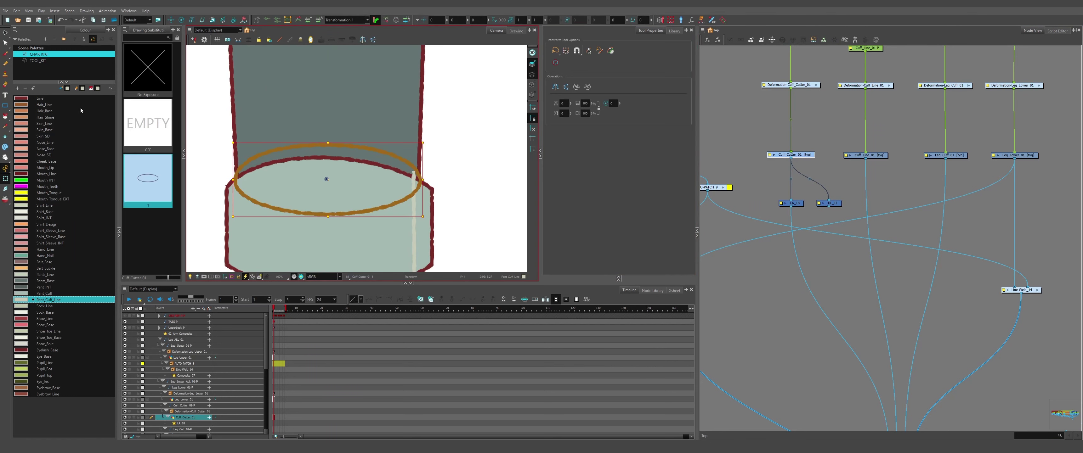
{"action": "left_click", "coordinate": [5, 116]}
{"action": "left_click", "coordinate": [50, 61]}
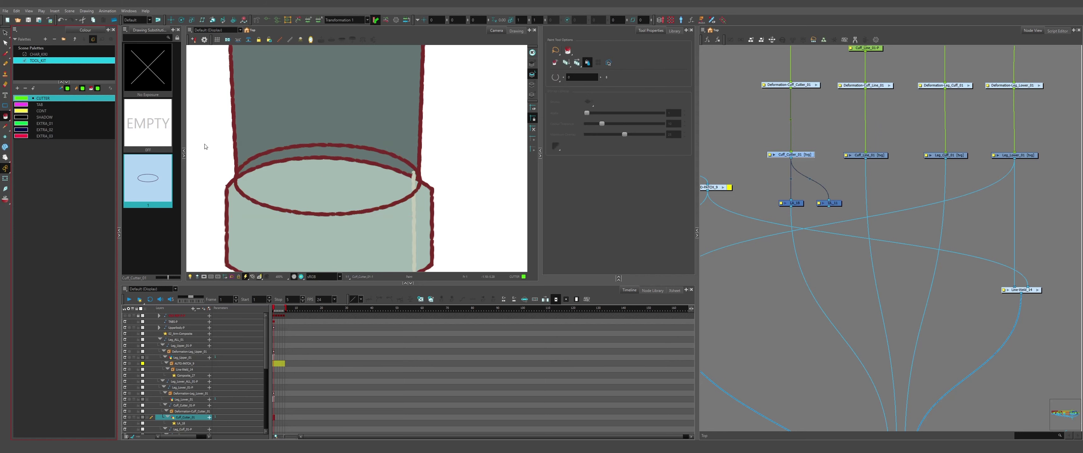
{"action": "left_click", "coordinate": [354, 174]}
- Cut the green ellipse fill and paste it onto the cuff cutter's underlay art layer
{"action": "key", "text": "alt+s"}
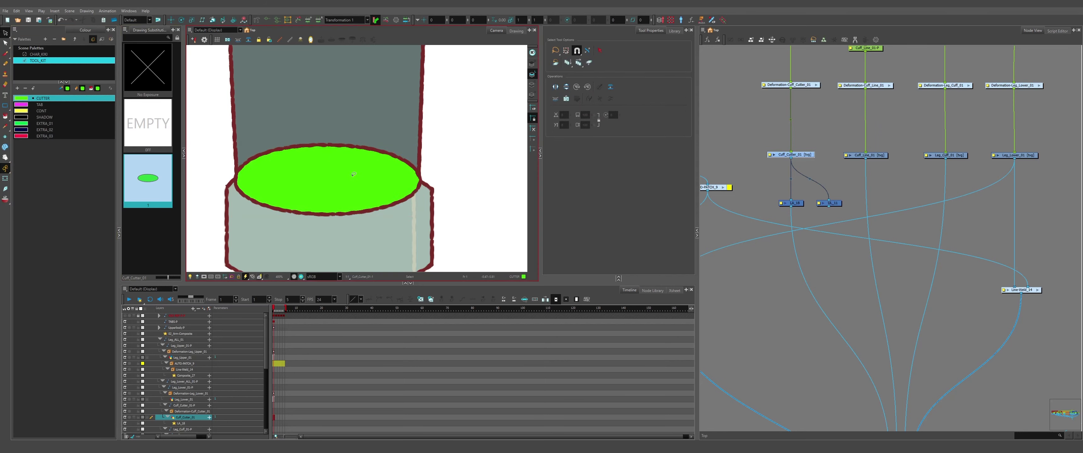
{"action": "left_click", "coordinate": [353, 174]}
{"action": "key", "text": "ctrl+x"}
{"action": "left_click", "coordinate": [532, 95]}
{"action": "key", "text": "ctrl+v"}
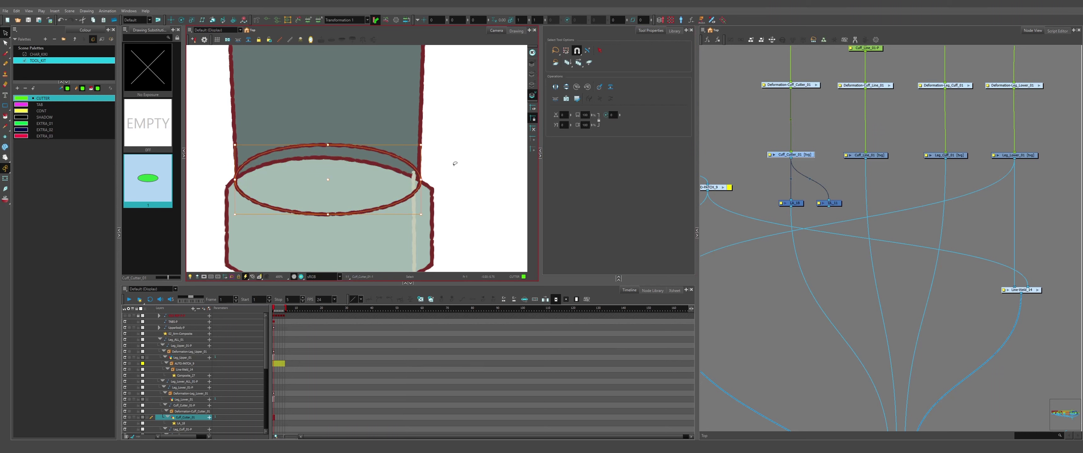
{"action": "left_click", "coordinate": [476, 158]}
- Add a Cutter node on Leg_Cuff_01's output and connect the cuff cutter's UL node to its matte port
{"action": "left_click", "coordinate": [883, 203]}
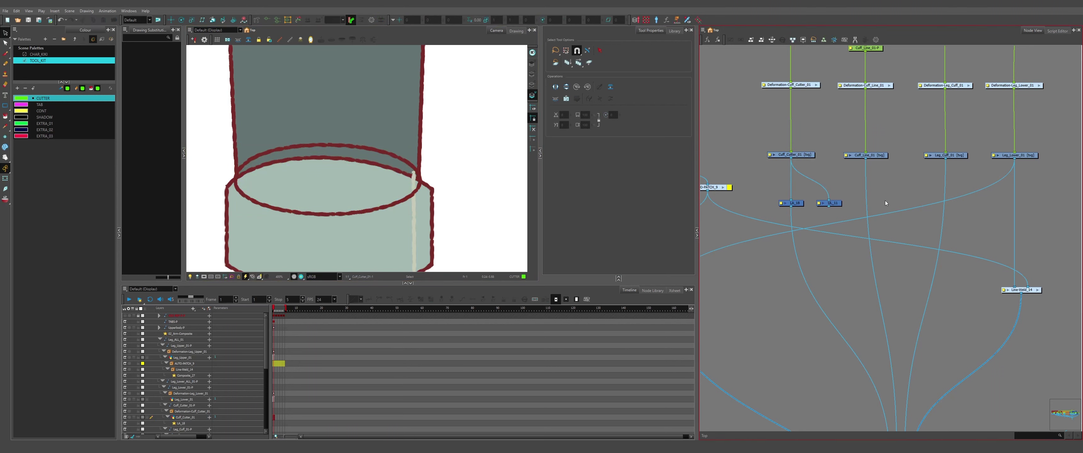
{"action": "left_click", "coordinate": [917, 189]}
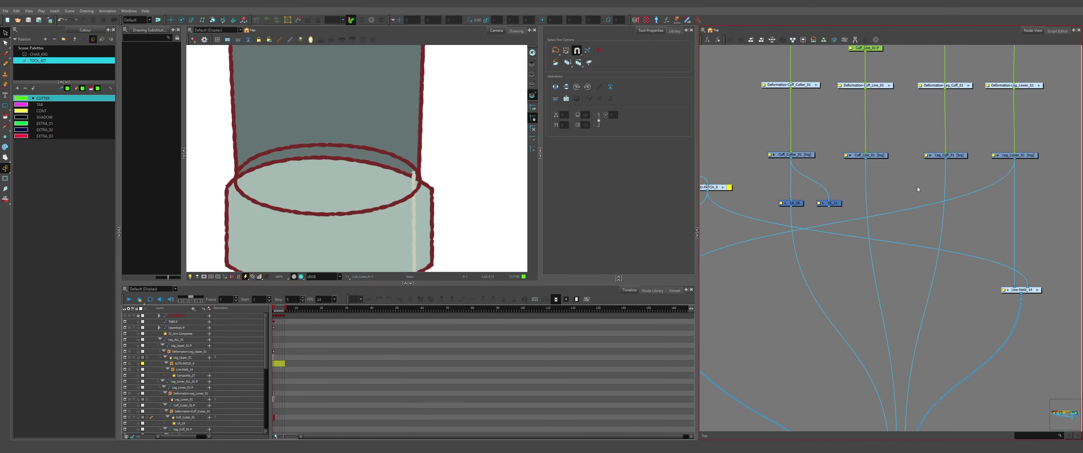
{"action": "left_click", "coordinate": [957, 155]}
{"action": "scroll", "coordinate": [967, 155], "scroll_direction": "up", "scroll_amount": 2}
{"action": "left_click", "coordinate": [960, 172]}
{"action": "scroll", "coordinate": [960, 171], "scroll_direction": "down", "scroll_amount": 2}
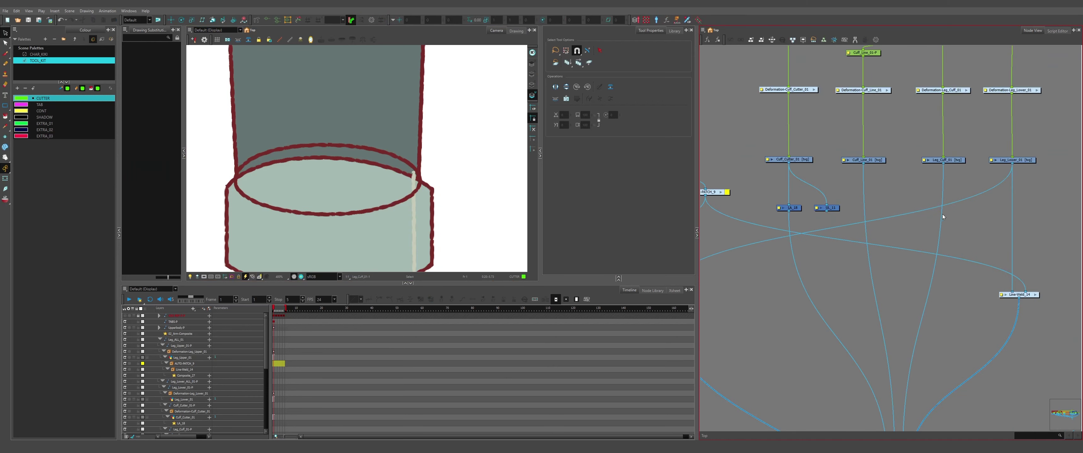
{"action": "key", "text": "Return"}
{"action": "type", "text": "cu"}
{"action": "key", "text": "Return"}
{"action": "scroll", "coordinate": [953, 223], "scroll_direction": "up", "scroll_amount": 2}
{"action": "left_click_drag", "start_coordinate": [991, 219], "coordinate": [951, 322]}
{"action": "mouse_move", "coordinate": [773, 189]}
{"action": "left_mouse_down"}
{"action": "mouse_move", "coordinate": [901, 252]}
{"action": "mouse_move", "coordinate": [899, 265]}
{"action": "left_mouse_up"}
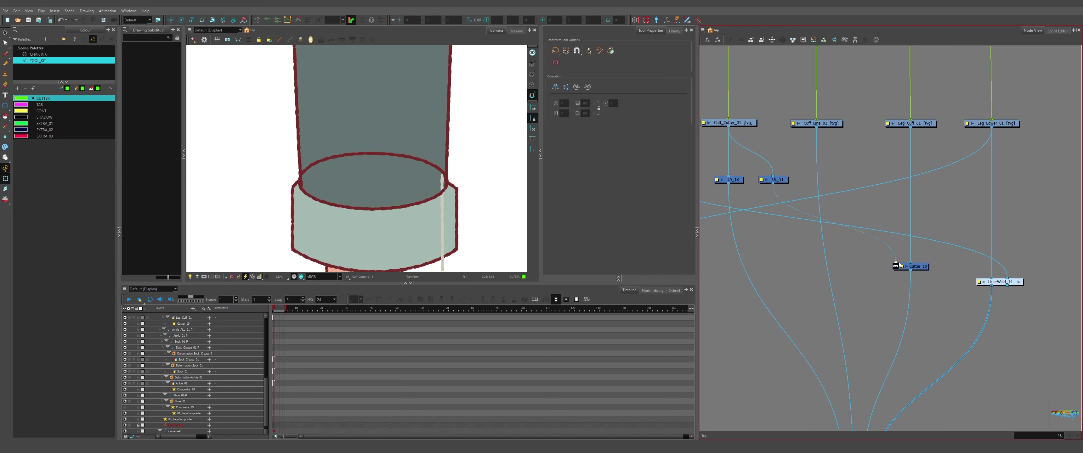
- Try moving the Cuff_Cutter_01 ellipse to check how it cuts the cuff
{"action": "scroll", "coordinate": [330, 158], "scroll_direction": "up", "scroll_amount": 3}
{"action": "left_click", "coordinate": [331, 159]}
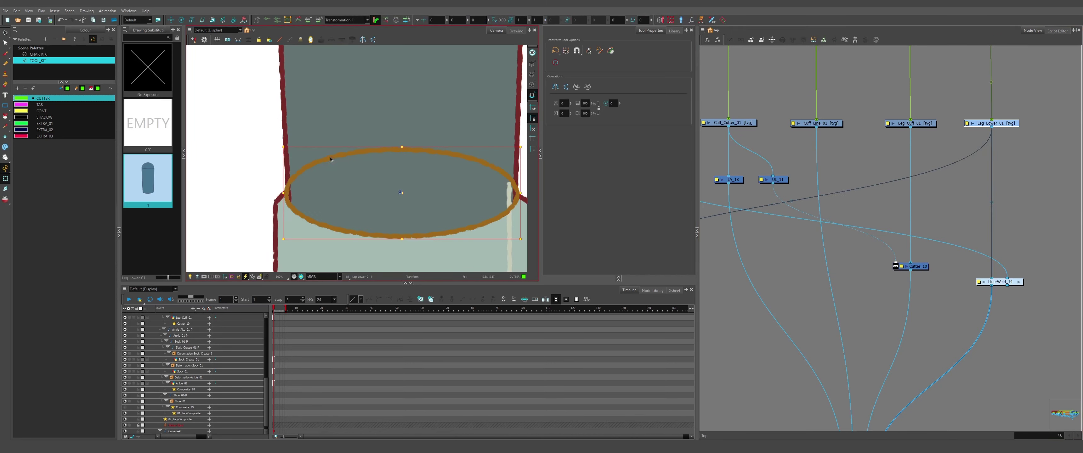
{"action": "left_click_drag", "start_coordinate": [331, 159], "coordinate": [295, 175]}
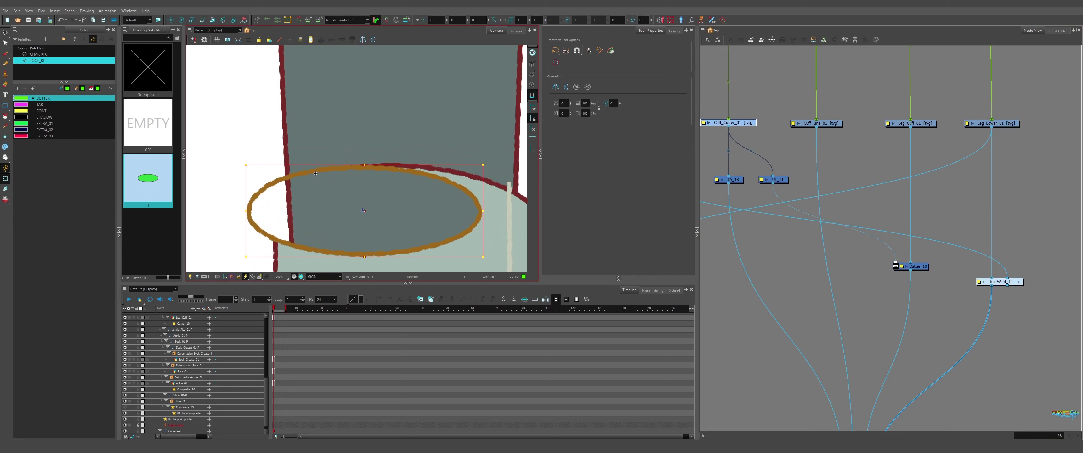
{"action": "key", "text": "ctrl+z"}
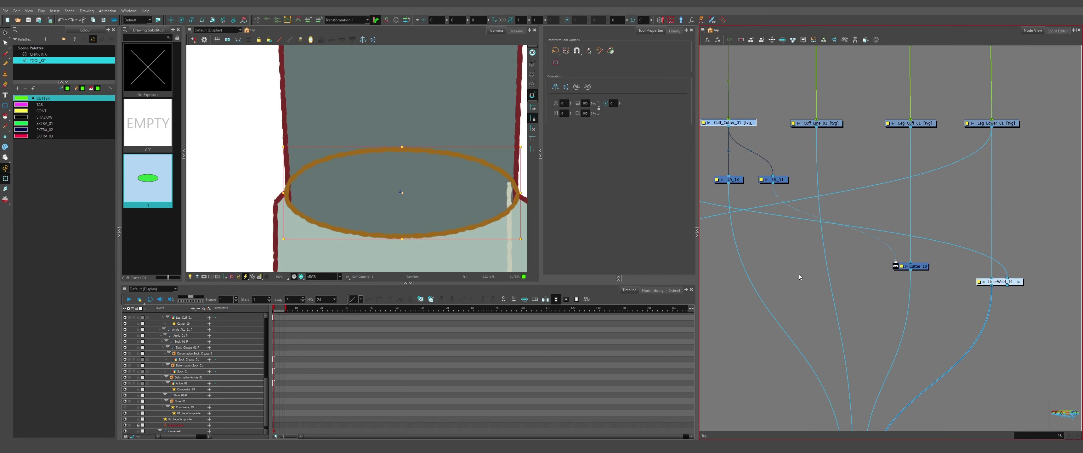
- Duplicate the Cutter node onto the cuff cutter's LA branch, connect Leg_Cuff_01 to its matte, and check the ellipse line
{"action": "left_click_drag", "start_coordinate": [798, 274], "coordinate": [928, 253]}
{"action": "key", "text": "ctrl+c"}
{"action": "key", "text": "ctrl+v"}
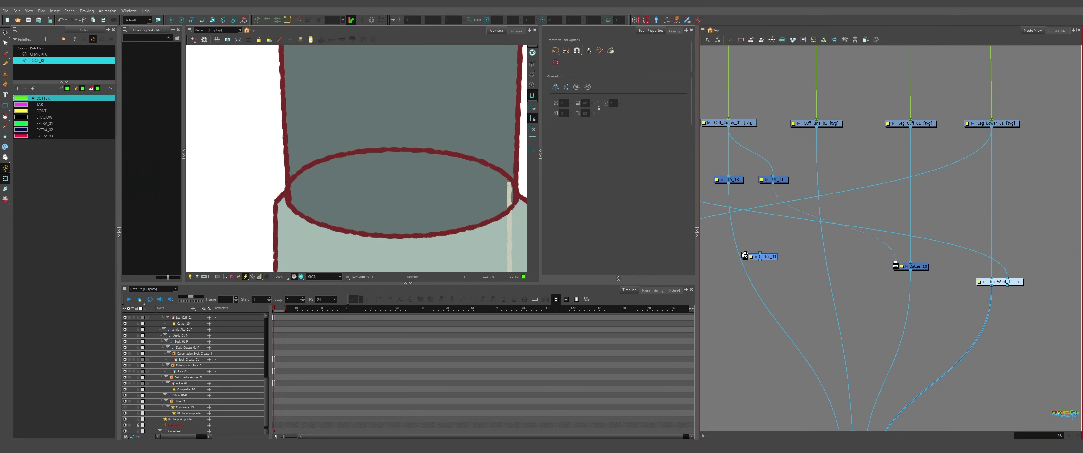
{"action": "mouse_move", "coordinate": [743, 255]}
{"action": "left_mouse_down"}
{"action": "mouse_move", "coordinate": [776, 262]}
{"action": "mouse_move", "coordinate": [760, 265]}
{"action": "left_mouse_up"}
{"action": "left_click", "coordinate": [798, 249]}
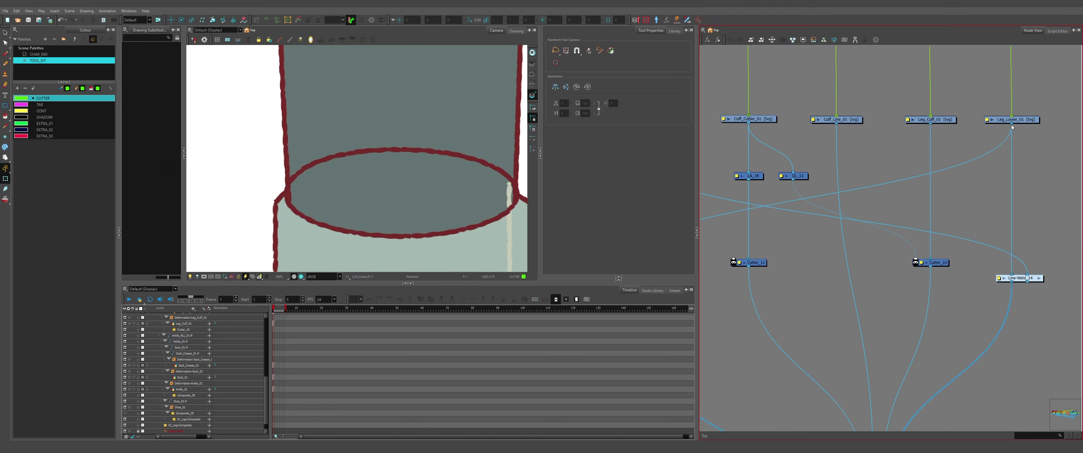
{"action": "left_click_drag", "start_coordinate": [930, 125], "coordinate": [733, 263]}
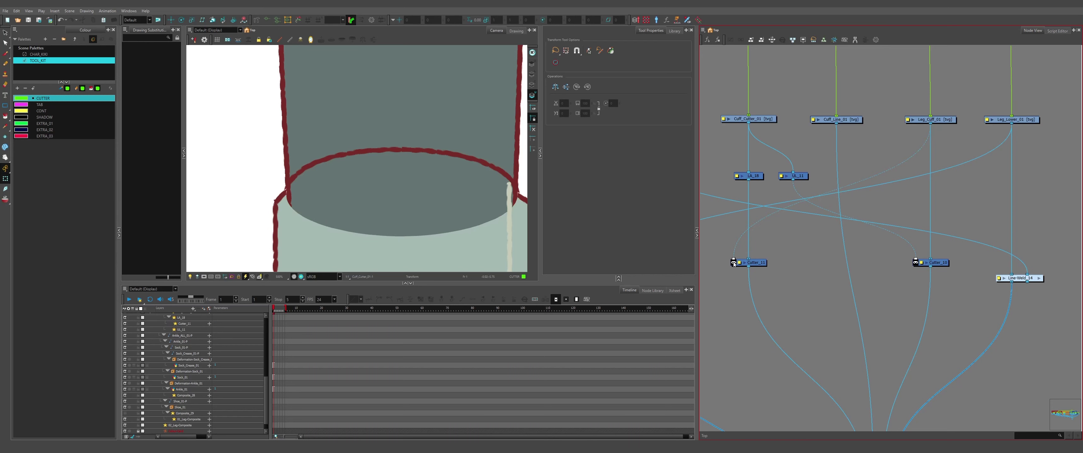
{"action": "left_click", "coordinate": [318, 226]}
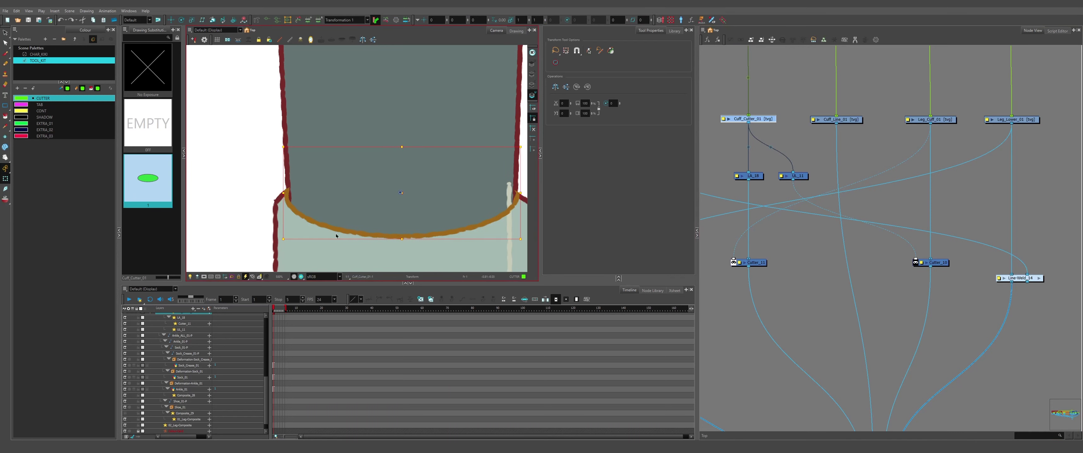
- Insert another Cutter copy between the UL node and the cuff's Cutter, and connect Leg_Lower_01 to its matte port
{"action": "left_click", "coordinate": [855, 245]}
{"action": "mouse_move", "coordinate": [832, 252]}
{"action": "left_mouse_down"}
{"action": "mouse_move", "coordinate": [801, 254]}
{"action": "mouse_move", "coordinate": [846, 266]}
{"action": "left_mouse_up"}
{"action": "left_click", "coordinate": [925, 274]}
{"action": "key", "text": "ctrl+c"}
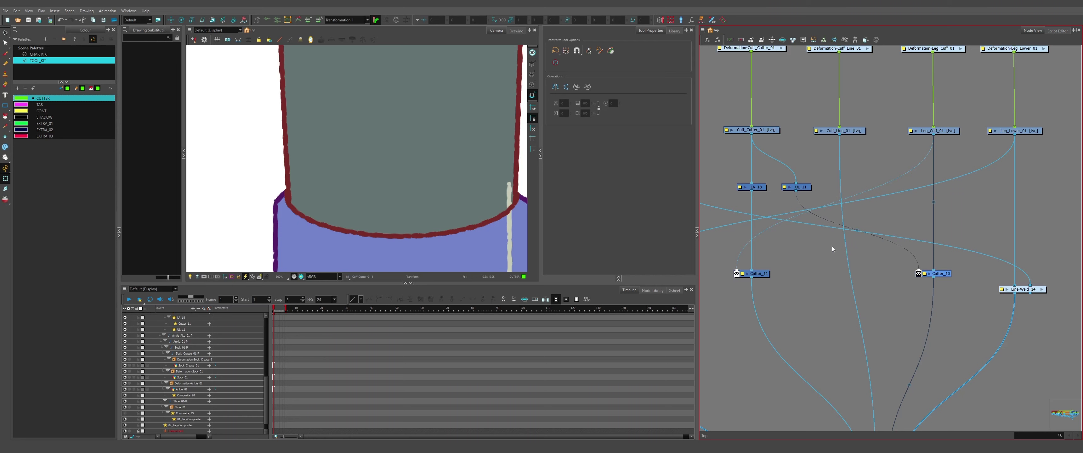
{"action": "key", "text": "ctrl+v"}
{"action": "left_click_drag", "start_coordinate": [849, 249], "coordinate": [805, 240]}
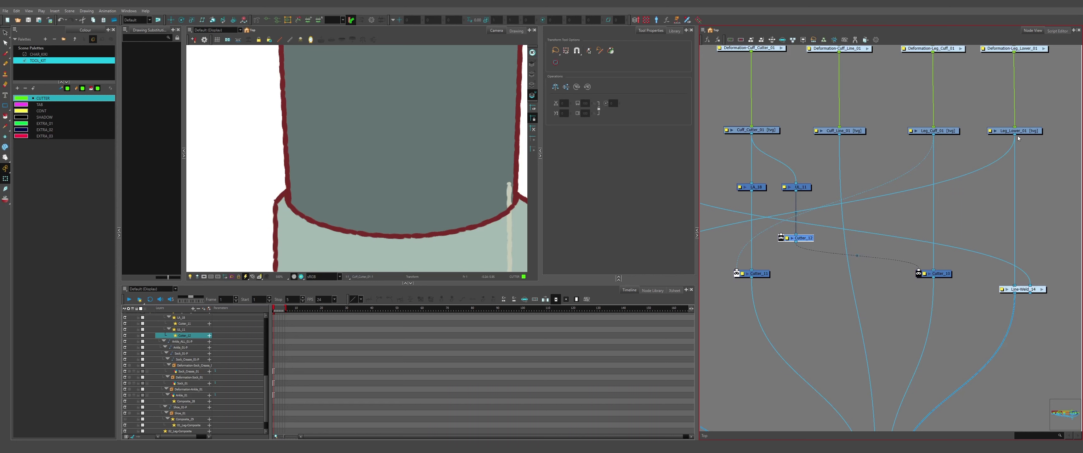
{"action": "left_click_drag", "start_coordinate": [1016, 135], "coordinate": [781, 236]}
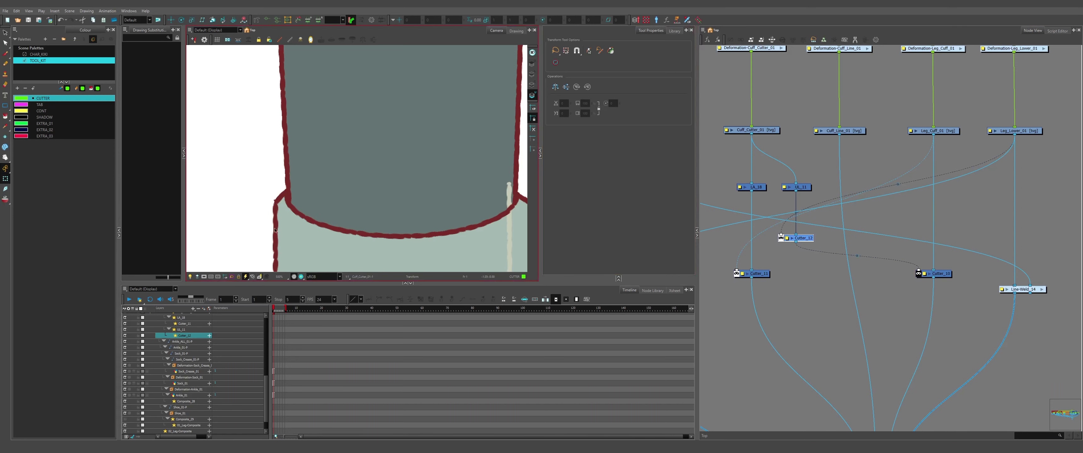
- Shift the cuff cutter ellipse slightly sideways and inspect how the cuff lines cut at the leg's edge
{"action": "left_click", "coordinate": [318, 223]}
{"action": "left_click_drag", "start_coordinate": [318, 223], "coordinate": [302, 224]}
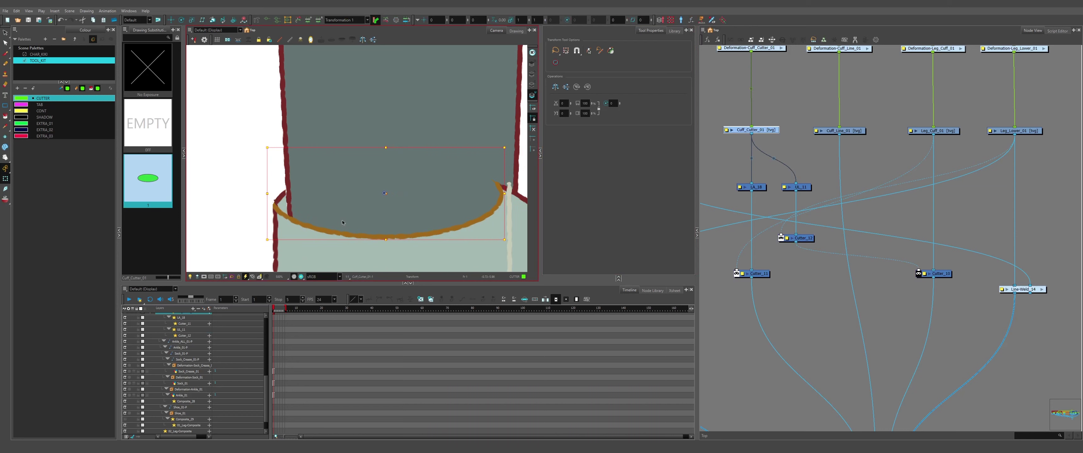
{"action": "scroll", "coordinate": [281, 202], "scroll_direction": "up", "scroll_amount": 4}
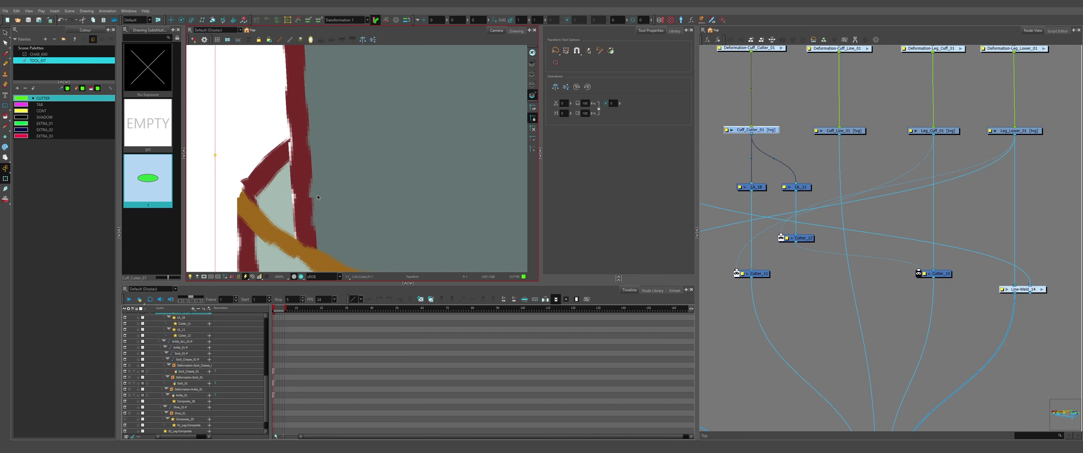
{"action": "scroll", "coordinate": [316, 195], "scroll_direction": "down", "scroll_amount": 4}
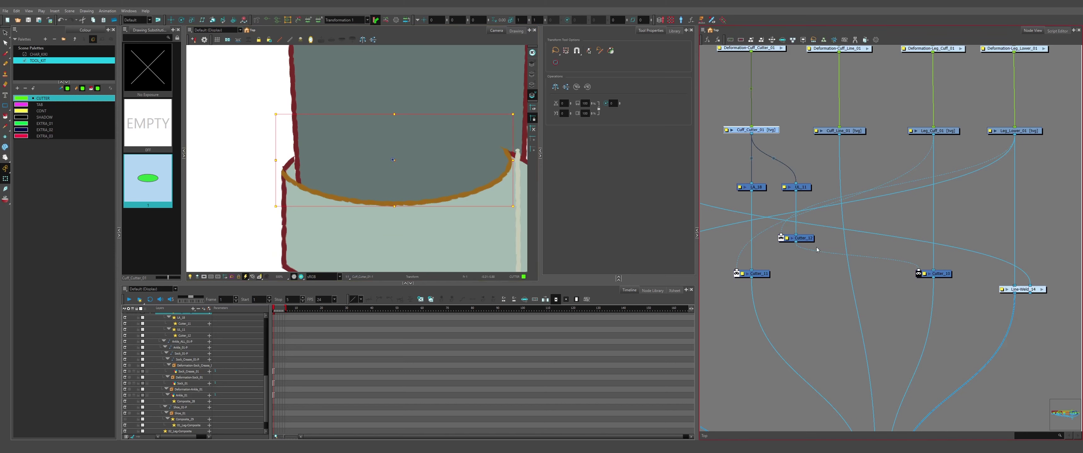
- Move the cuff's Cutter node sideways and add a second connection from Leg_Cuff_01 straight to the composite below
{"action": "scroll", "coordinate": [841, 241], "scroll_direction": "down", "scroll_amount": 1}
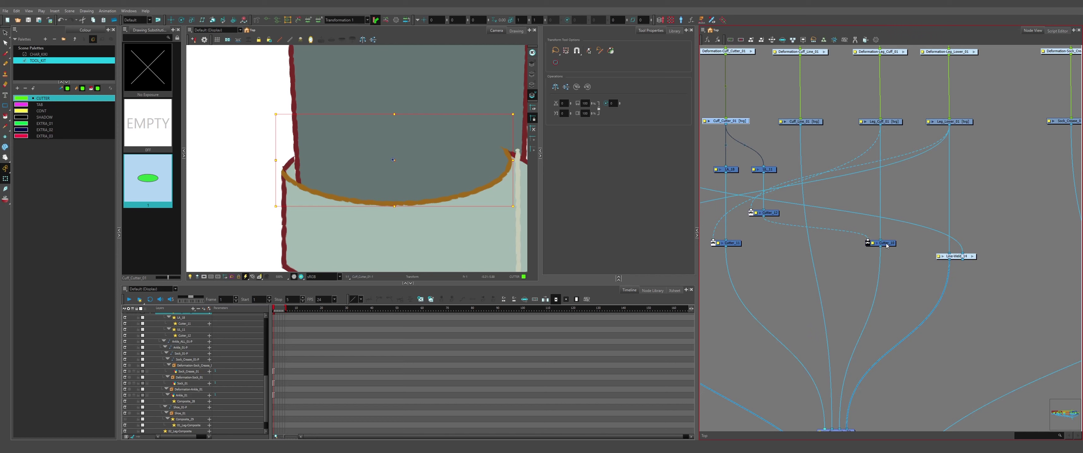
{"action": "left_click_drag", "start_coordinate": [889, 247], "coordinate": [864, 248]}
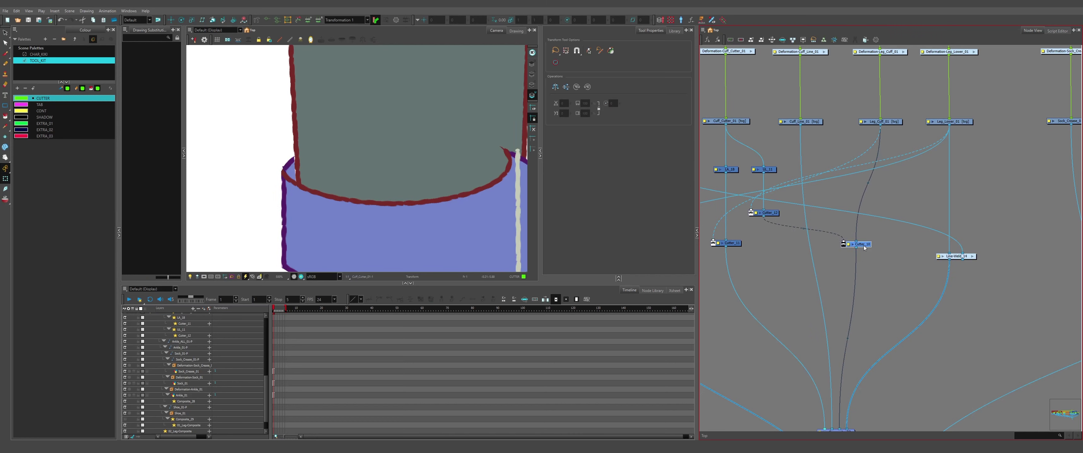
{"action": "left_click_drag", "start_coordinate": [879, 125], "coordinate": [834, 306]}
{"action": "scroll", "coordinate": [835, 121], "scroll_direction": "down", "scroll_amount": 4}
{"action": "scroll", "coordinate": [859, 248], "scroll_direction": "up", "scroll_amount": 3}
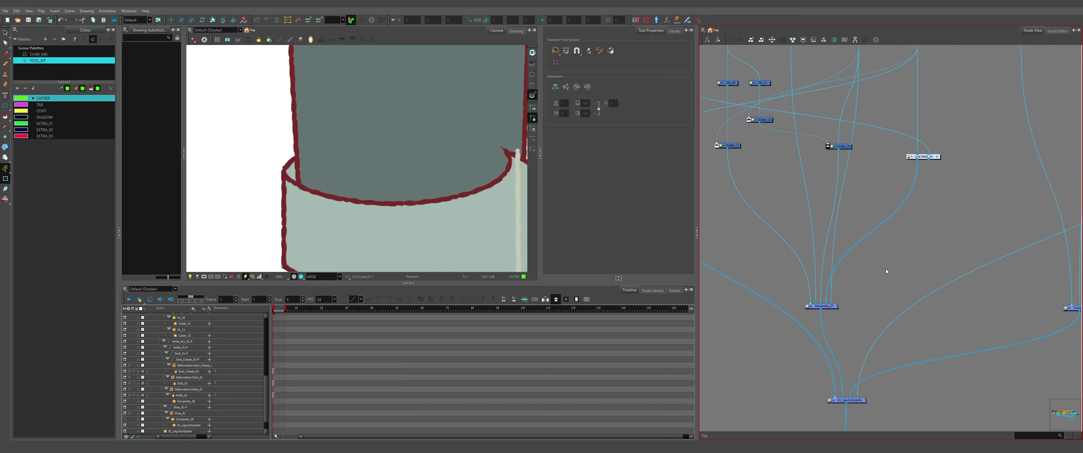
- With the Contour Editor on the Line Art layer, remove the upper part of the Cuff_Cutter_01 ellipse's outline
{"action": "scroll", "coordinate": [296, 176], "scroll_direction": "up", "scroll_amount": 4}
{"action": "scroll", "coordinate": [296, 176], "scroll_direction": "down", "scroll_amount": 5}
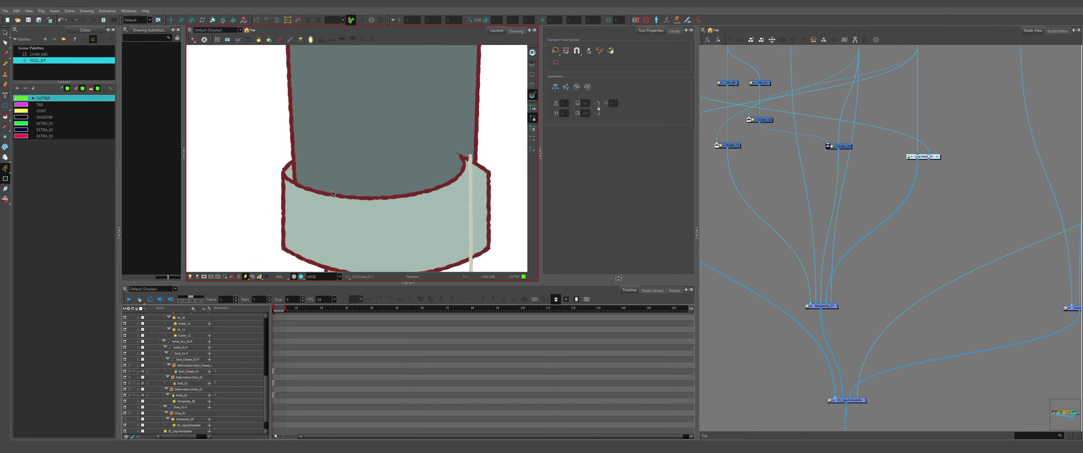
{"action": "scroll", "coordinate": [332, 193], "scroll_direction": "up", "scroll_amount": 1}
{"action": "left_click", "coordinate": [348, 198]}
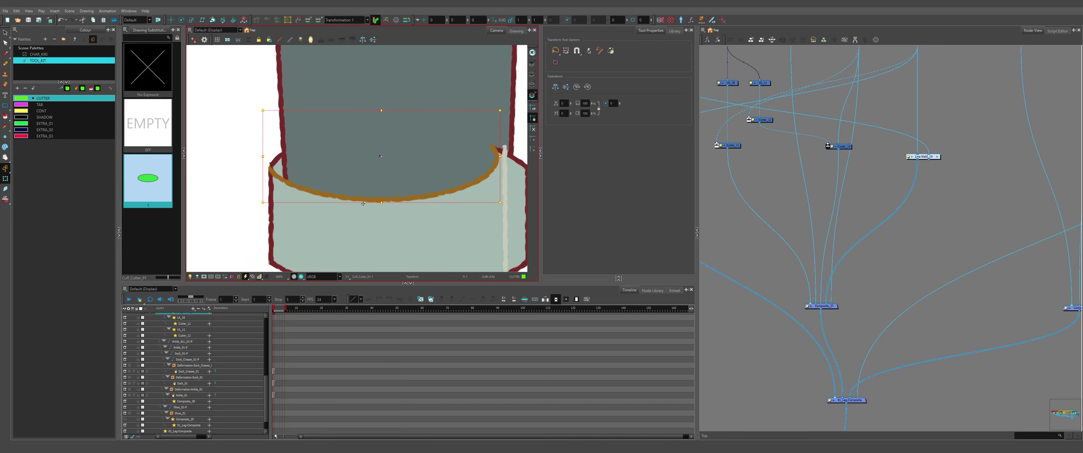
{"action": "key", "text": "Escape"}
{"action": "key", "text": "alt+q"}
{"action": "scroll", "coordinate": [365, 203], "scroll_direction": "down", "scroll_amount": 1}
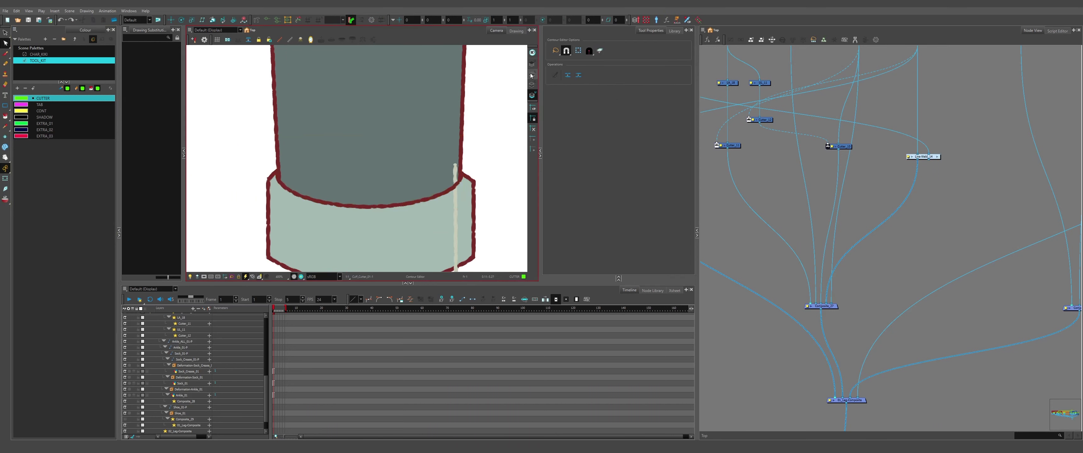
{"action": "left_click", "coordinate": [532, 75]}
{"action": "left_click", "coordinate": [287, 163]}
{"action": "scroll", "coordinate": [283, 165], "scroll_direction": "up", "scroll_amount": 4}
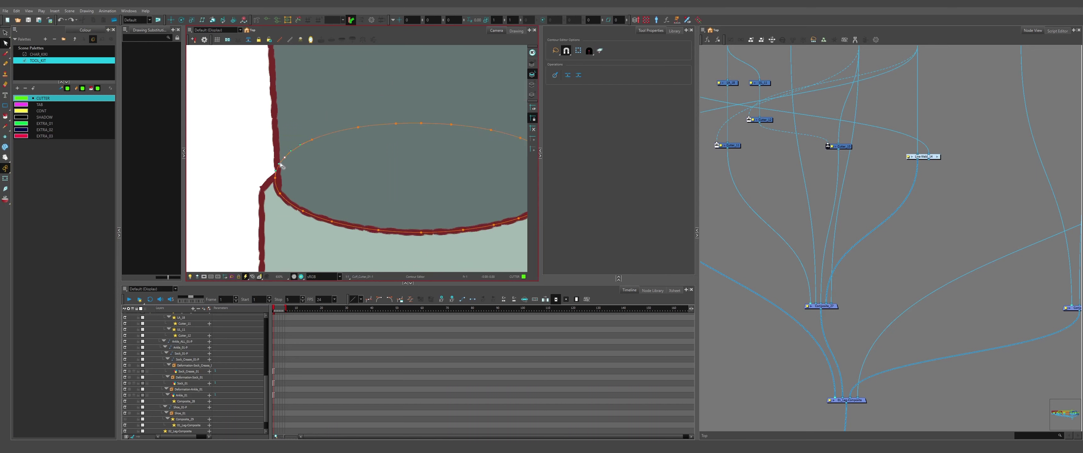
{"action": "left_click", "coordinate": [277, 175]}
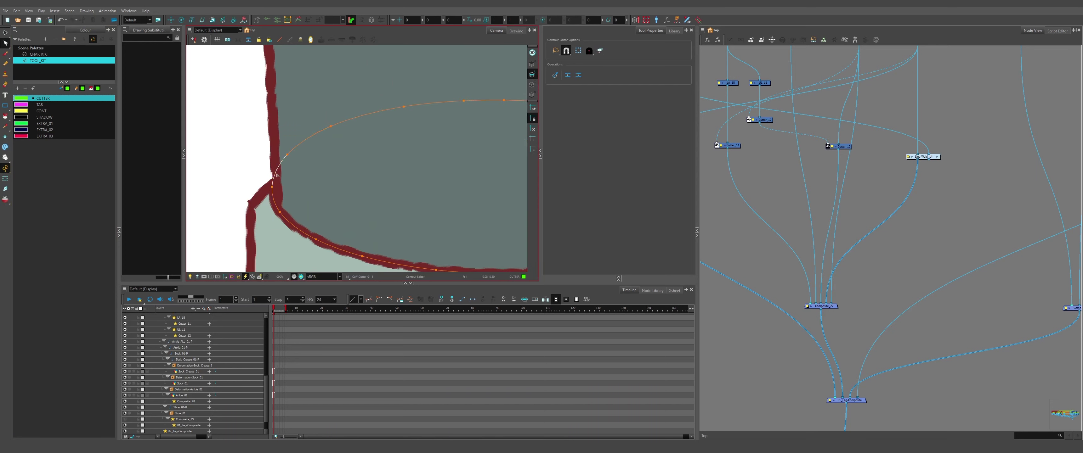
{"action": "scroll", "coordinate": [280, 172], "scroll_direction": "down", "scroll_amount": 3}
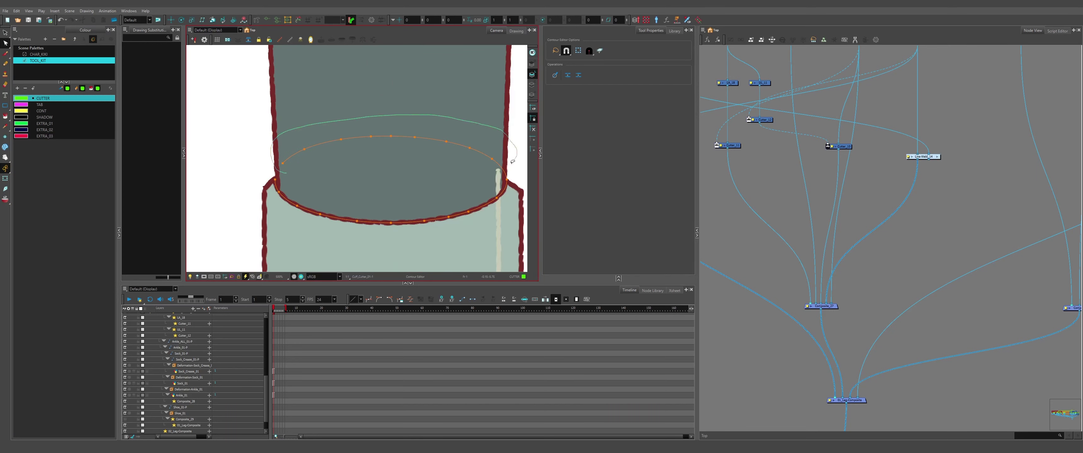
{"action": "scroll", "coordinate": [289, 143], "scroll_direction": "down", "scroll_amount": 3}
{"action": "scroll", "coordinate": [295, 168], "scroll_direction": "up", "scroll_amount": 4}
- Try adjusting the cuff cutter ellipse near the leg's edge with the Transform tool, and undo the change
{"action": "left_click", "coordinate": [5, 179]}
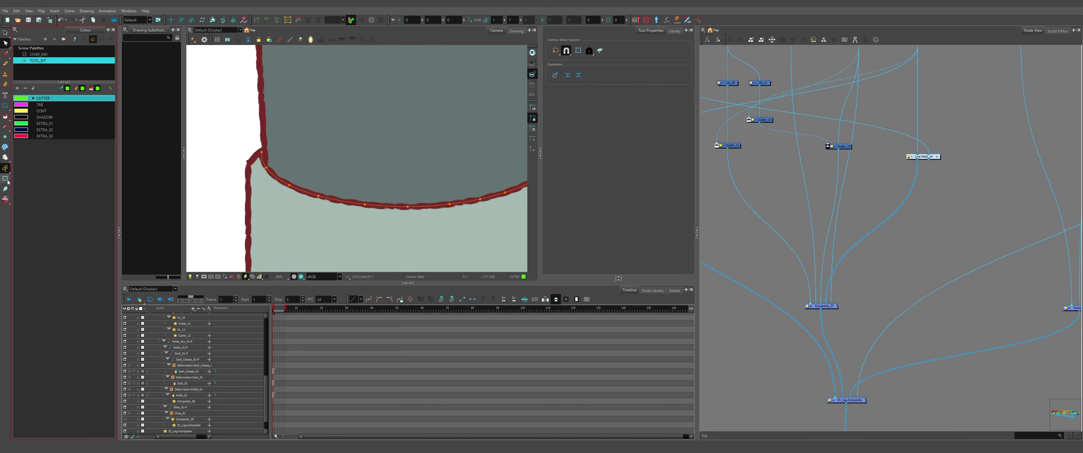
{"action": "left_click_drag", "start_coordinate": [280, 180], "coordinate": [277, 193]}
{"action": "scroll", "coordinate": [255, 174], "scroll_direction": "down", "scroll_amount": 4}
{"action": "left_click", "coordinate": [232, 151]}
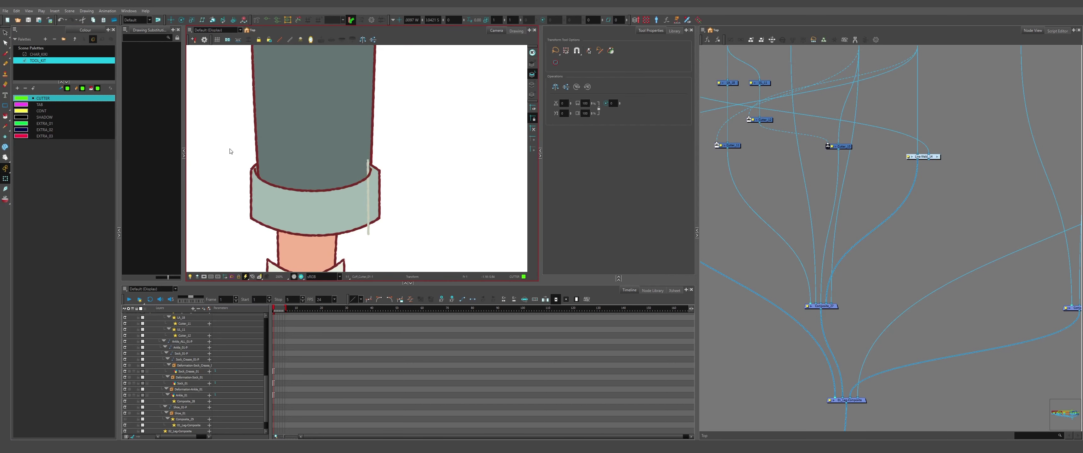
{"action": "scroll", "coordinate": [243, 161], "scroll_direction": "up", "scroll_amount": 3}
{"action": "scroll", "coordinate": [244, 150], "scroll_direction": "down", "scroll_amount": 3}
{"action": "scroll", "coordinate": [290, 177], "scroll_direction": "up", "scroll_amount": 3}
{"action": "key", "text": "ctrl+z"}
{"action": "key", "text": "ctrl+z"}
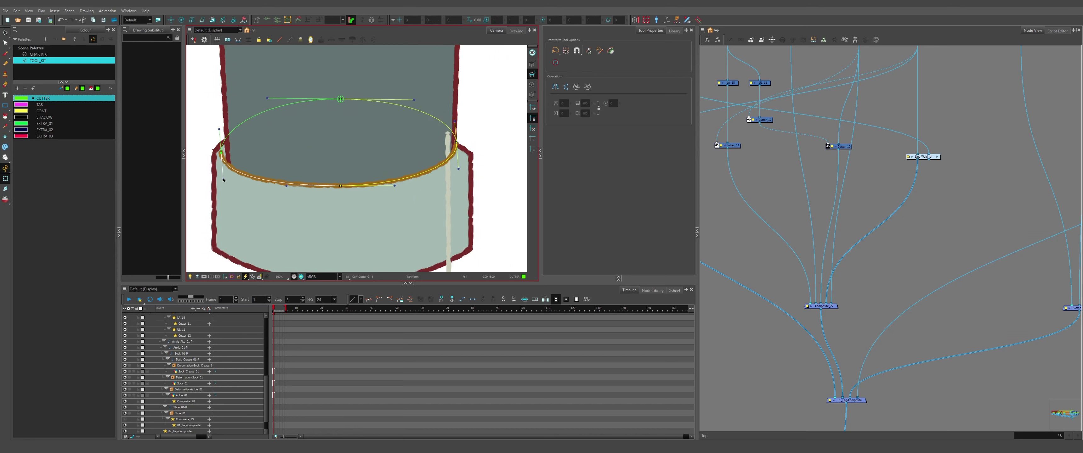
- Reshape the right end of Cuff_Cutter_01's deformation curve by moving its point and handle, and check both cuff edges
{"action": "scroll", "coordinate": [302, 176], "scroll_direction": "down", "scroll_amount": 1}
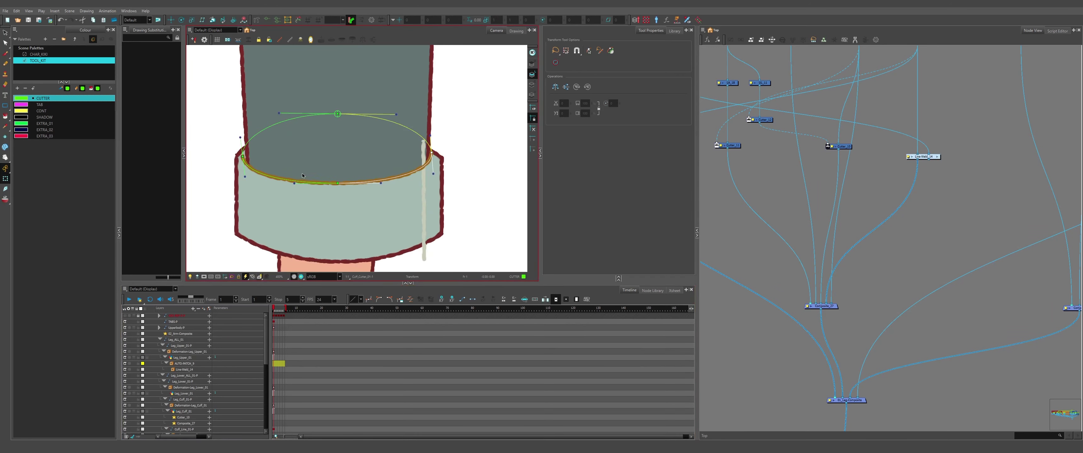
{"action": "scroll", "coordinate": [433, 160], "scroll_direction": "up", "scroll_amount": 4}
{"action": "left_click_drag", "start_coordinate": [437, 146], "coordinate": [443, 159]}
{"action": "left_click_drag", "start_coordinate": [445, 210], "coordinate": [433, 203]}
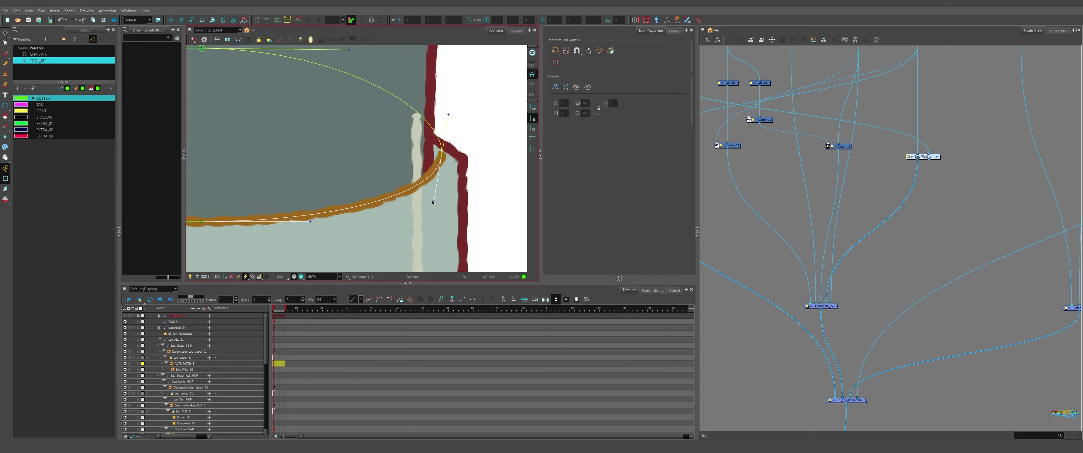
{"action": "scroll", "coordinate": [434, 204], "scroll_direction": "down", "scroll_amount": 4}
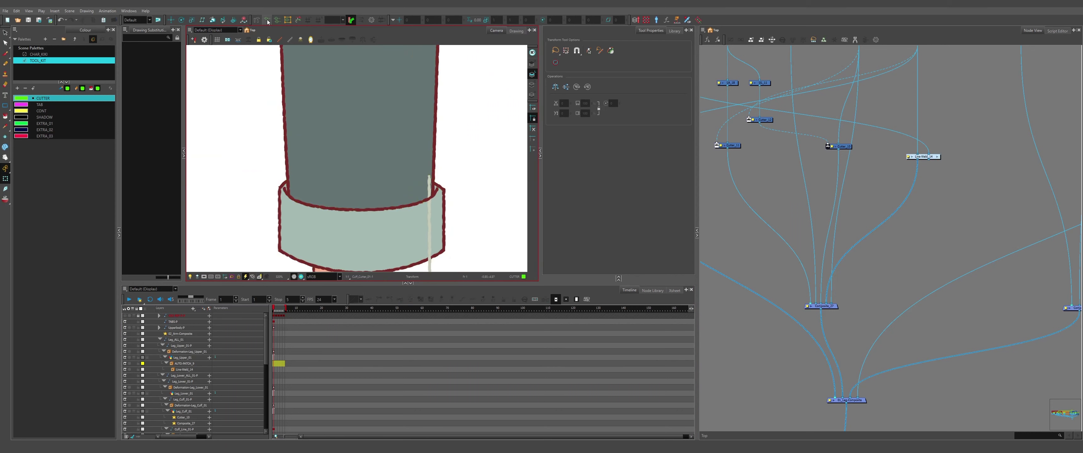
{"action": "scroll", "coordinate": [301, 176], "scroll_direction": "down", "scroll_amount": 2}
{"action": "scroll", "coordinate": [305, 195], "scroll_direction": "up", "scroll_amount": 4}
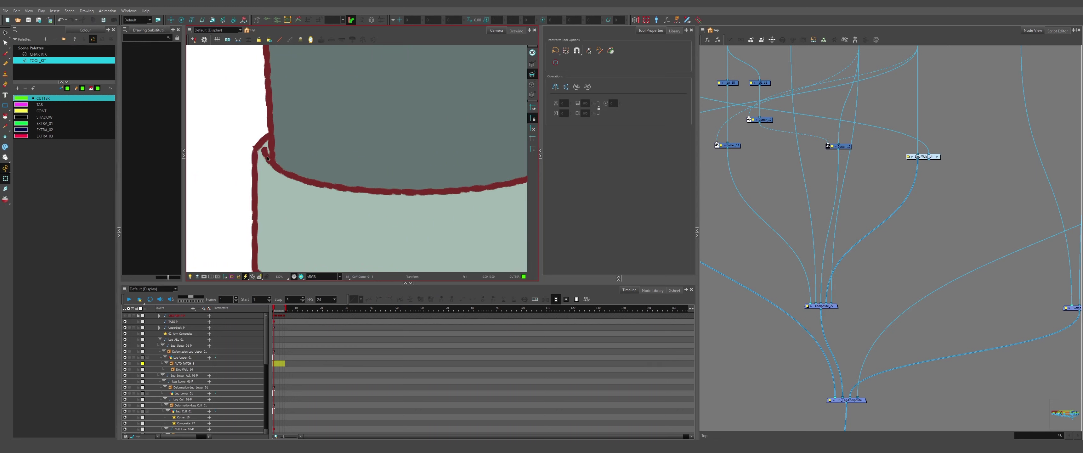
{"action": "scroll", "coordinate": [312, 184], "scroll_direction": "down", "scroll_amount": 4}
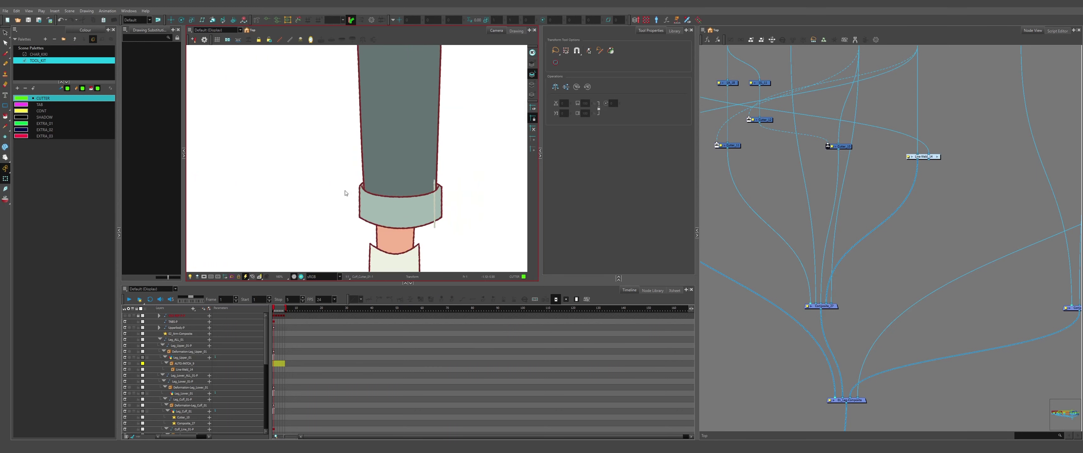
{"action": "scroll", "coordinate": [429, 175], "scroll_direction": "up", "scroll_amount": 4}
{"action": "scroll", "coordinate": [422, 174], "scroll_direction": "down", "scroll_amount": 3}
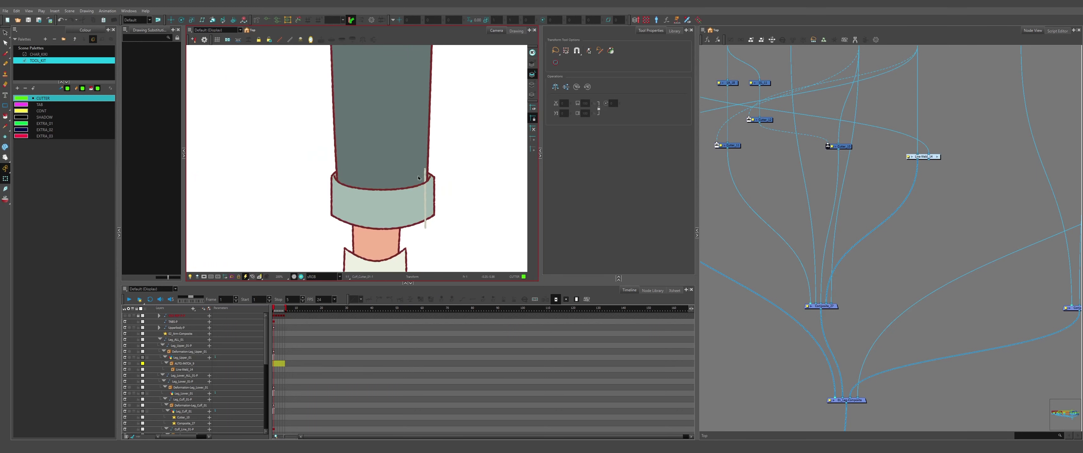
{"action": "scroll", "coordinate": [404, 193], "scroll_direction": "up", "scroll_amount": 3}
- Select the cuff cutter ellipse's lower line, switch the active art layer and apply the TAB colour
{"action": "left_click", "coordinate": [380, 148]}
{"action": "left_click", "coordinate": [5, 32]}
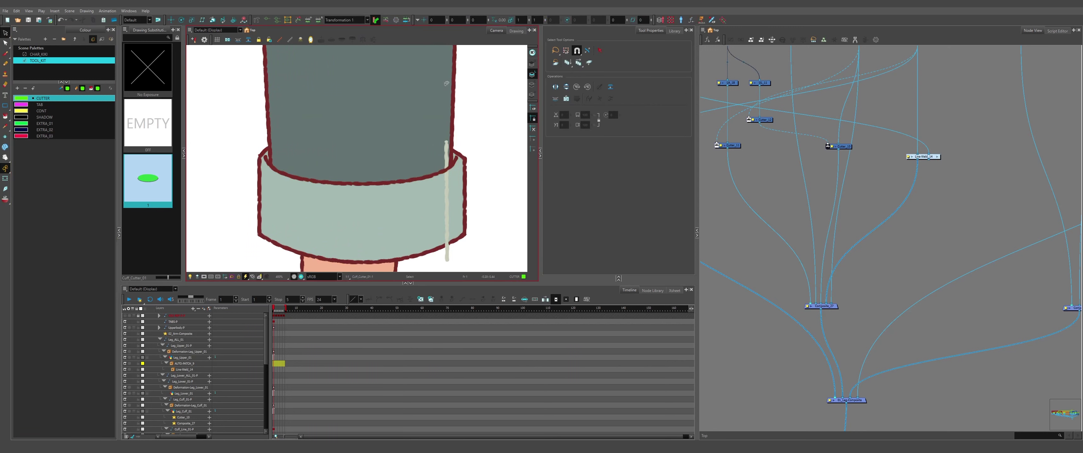
{"action": "left_click", "coordinate": [357, 152]}
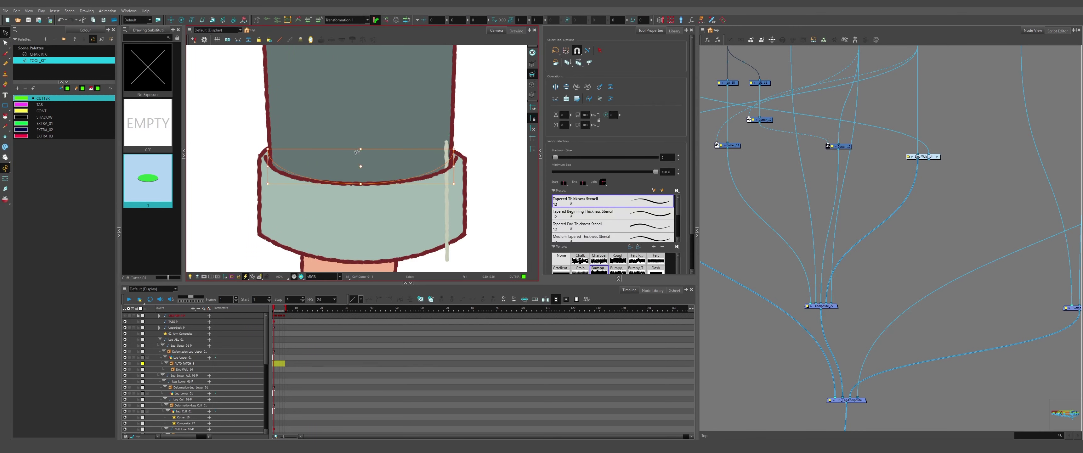
{"action": "left_click", "coordinate": [532, 64]}
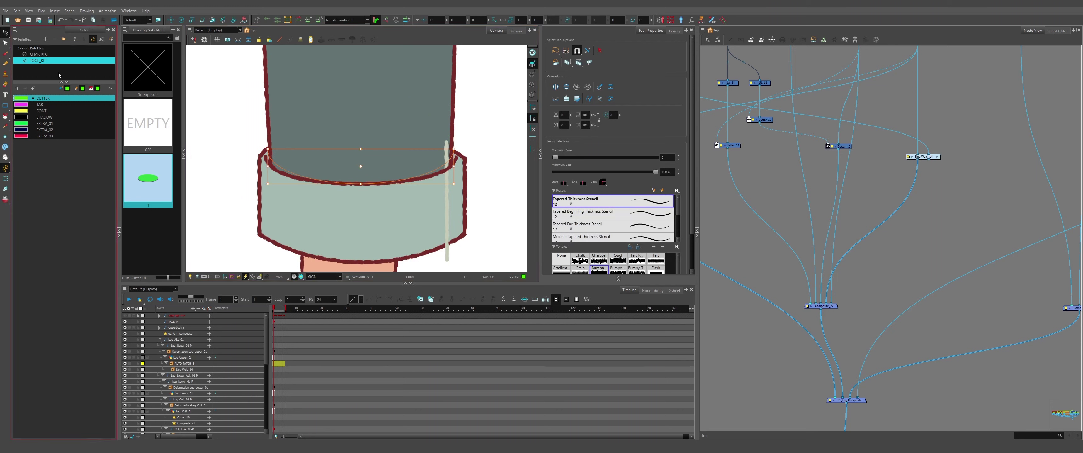
{"action": "left_click", "coordinate": [42, 105]}
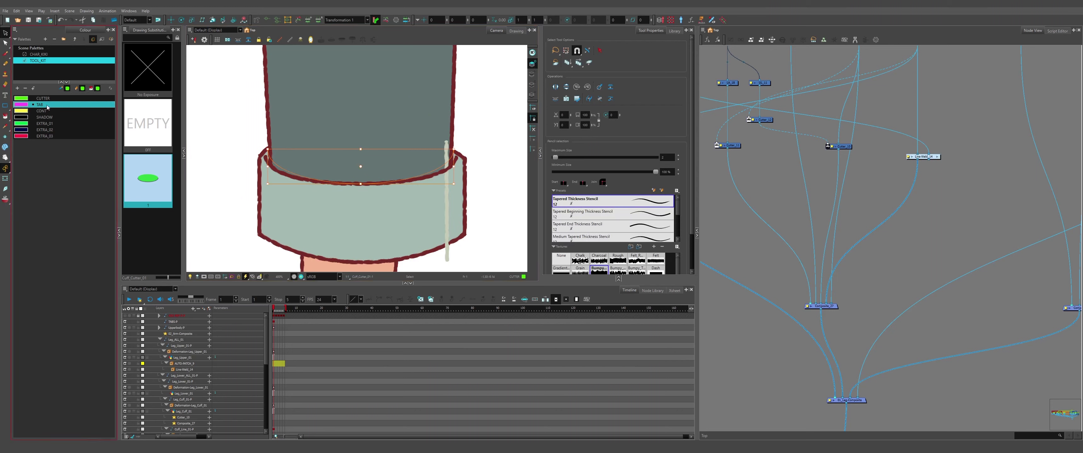
- Connect the Cuff_Cutter_01 drawing to the TAB composite
{"action": "scroll", "coordinate": [846, 248], "scroll_direction": "down", "scroll_amount": 4}
{"action": "scroll", "coordinate": [790, 137], "scroll_direction": "up", "scroll_amount": 5}
{"action": "scroll", "coordinate": [789, 136], "scroll_direction": "down", "scroll_amount": 5}
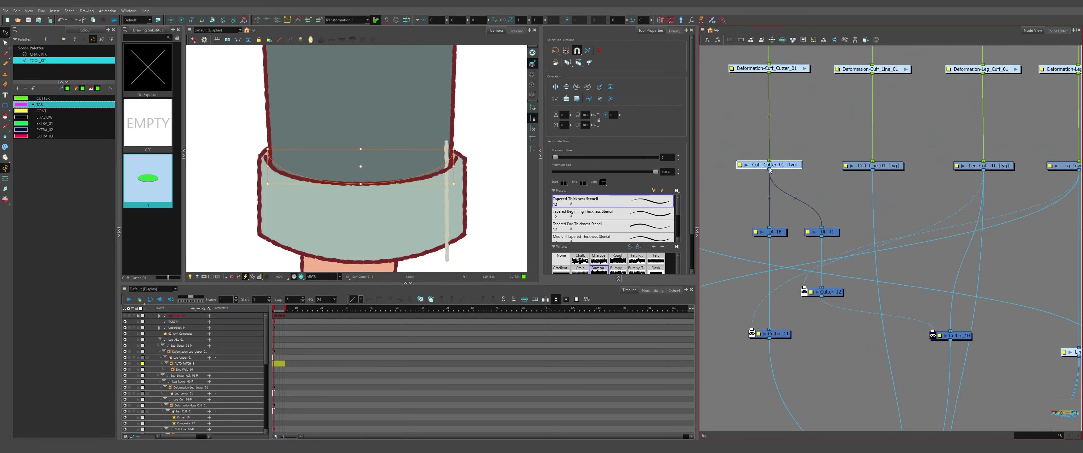
{"action": "scroll", "coordinate": [920, 143], "scroll_direction": "down", "scroll_amount": 4}
{"action": "left_click_drag", "start_coordinate": [920, 143], "coordinate": [717, 261]}
{"action": "scroll", "coordinate": [916, 207], "scroll_direction": "up", "scroll_amount": 5}
{"action": "scroll", "coordinate": [743, 259], "scroll_direction": "up", "scroll_amount": 3}
{"action": "scroll", "coordinate": [338, 201], "scroll_direction": "down", "scroll_amount": 2}
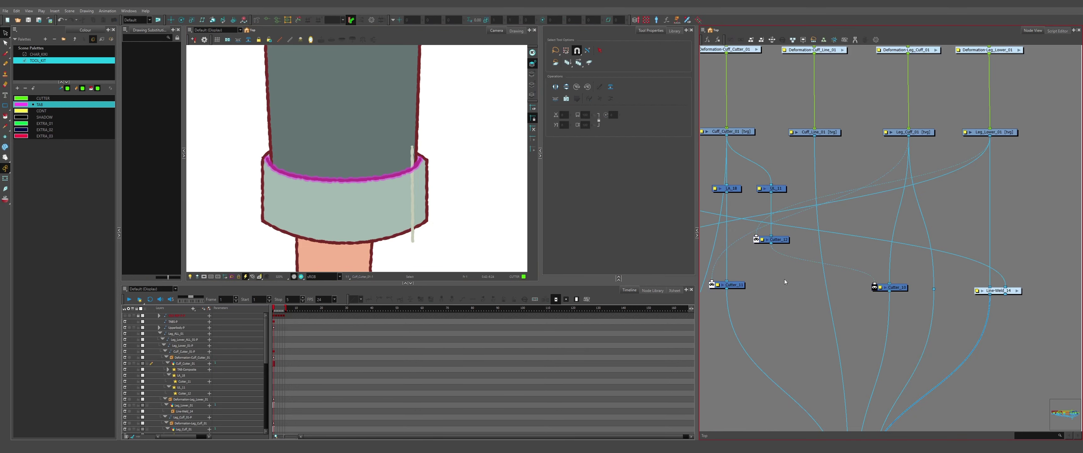
- Insert a Cutter copy on the Cuff_Line_01 branch and feed its matte port from Leg_Cuff_01 through the cuff's Cutter
{"action": "left_click", "coordinate": [734, 286]}
{"action": "key", "text": "ctrl+c"}
{"action": "key", "text": "ctrl+v"}
{"action": "mouse_move", "coordinate": [820, 291]}
{"action": "left_mouse_down"}
{"action": "mouse_move", "coordinate": [845, 283]}
{"action": "mouse_move", "coordinate": [830, 286]}
{"action": "left_mouse_up"}
{"action": "left_click", "coordinate": [842, 298]}
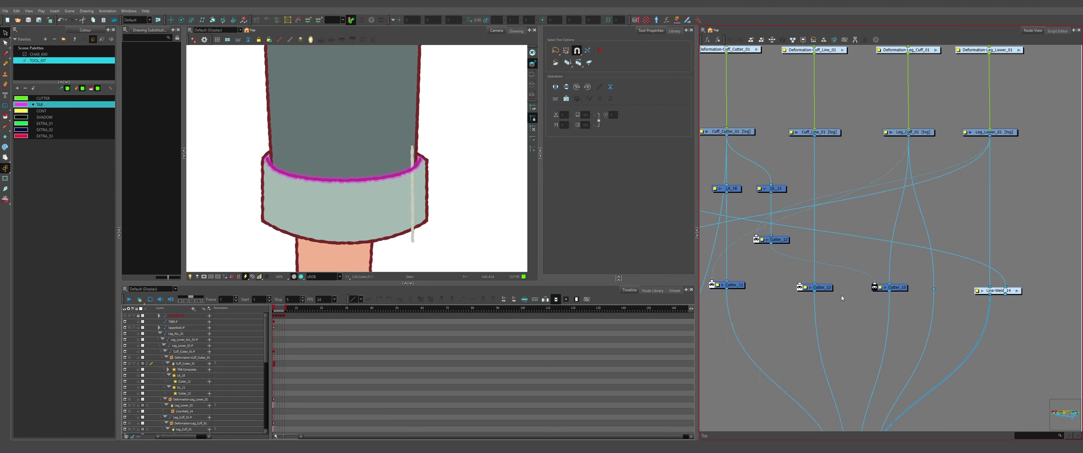
{"action": "left_click_drag", "start_coordinate": [909, 140], "coordinate": [799, 287]}
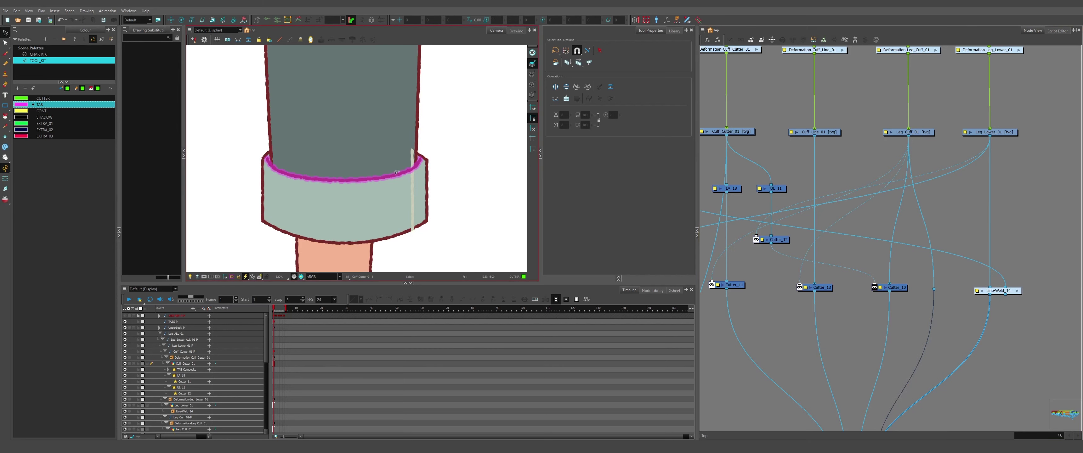
{"action": "scroll", "coordinate": [419, 169], "scroll_direction": "up", "scroll_amount": 4}
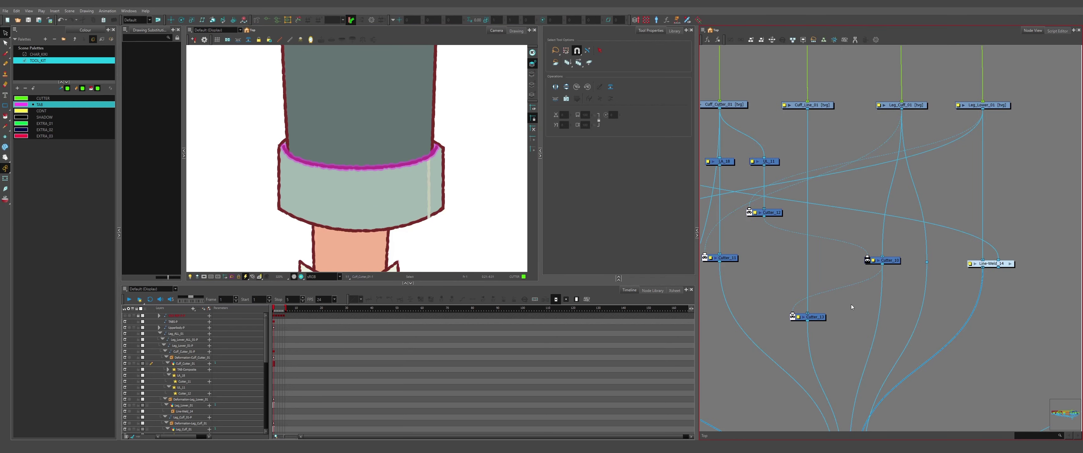
- Duplicate the Auto-Patch node and insert the copy between the cuff's Cutter and the Cuff_Line_01 Cutter's matte port
{"action": "scroll", "coordinate": [851, 307], "scroll_direction": "down", "scroll_amount": 2}
{"action": "left_click_drag", "start_coordinate": [757, 239], "coordinate": [795, 238]}
{"action": "left_click", "coordinate": [736, 183]}
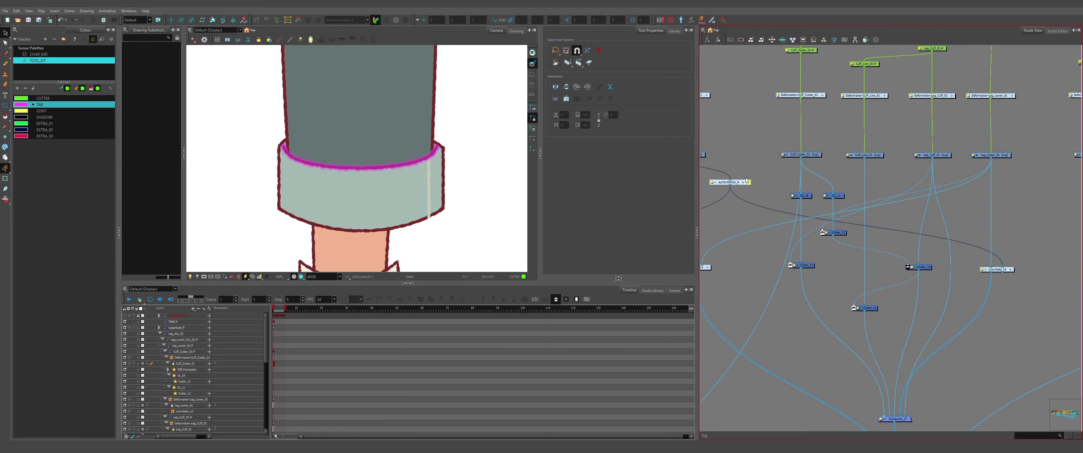
{"action": "key", "text": "ctrl+c"}
{"action": "key", "text": "ctrl+v"}
{"action": "scroll", "coordinate": [861, 286], "scroll_direction": "up", "scroll_amount": 4}
{"action": "scroll", "coordinate": [948, 263], "scroll_direction": "down", "scroll_amount": 2}
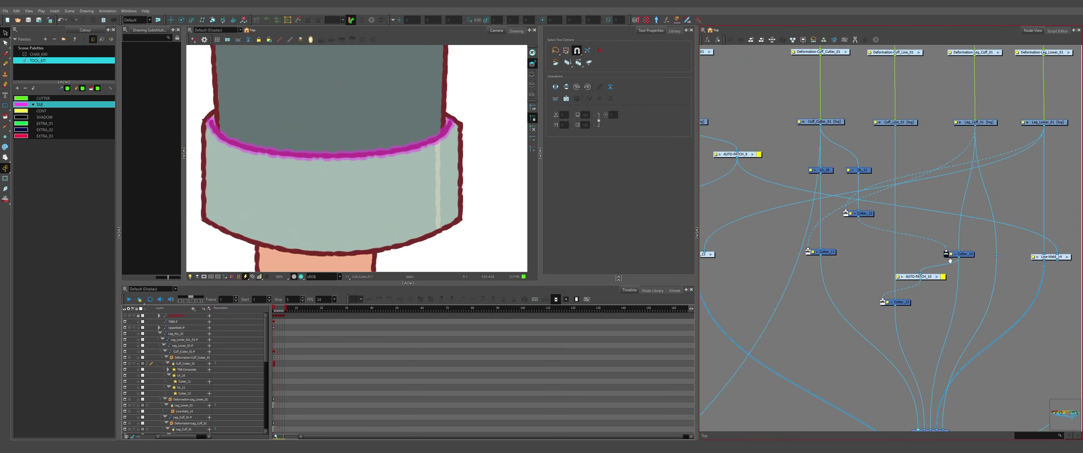
{"action": "scroll", "coordinate": [931, 276], "scroll_direction": "up", "scroll_amount": 2}
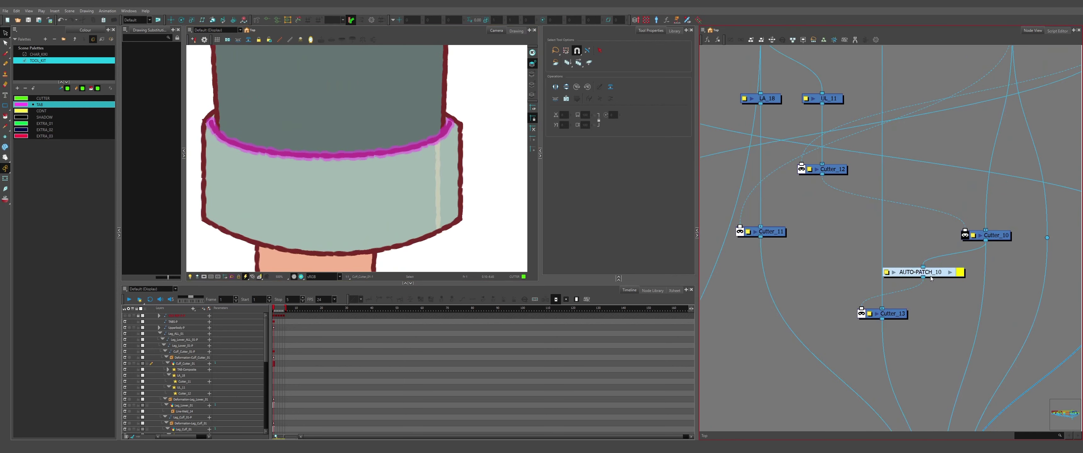
- Examine how Leg_Cuff_01, its Cutter and the new Auto-Patch node feed the Cuff_Line_01 Cutter
{"action": "left_click", "coordinate": [936, 278]}
{"action": "scroll", "coordinate": [936, 277], "scroll_direction": "down", "scroll_amount": 2}
{"action": "left_click_drag", "start_coordinate": [937, 278], "coordinate": [779, 282]}
{"action": "left_click_drag", "start_coordinate": [825, 255], "coordinate": [885, 273]}
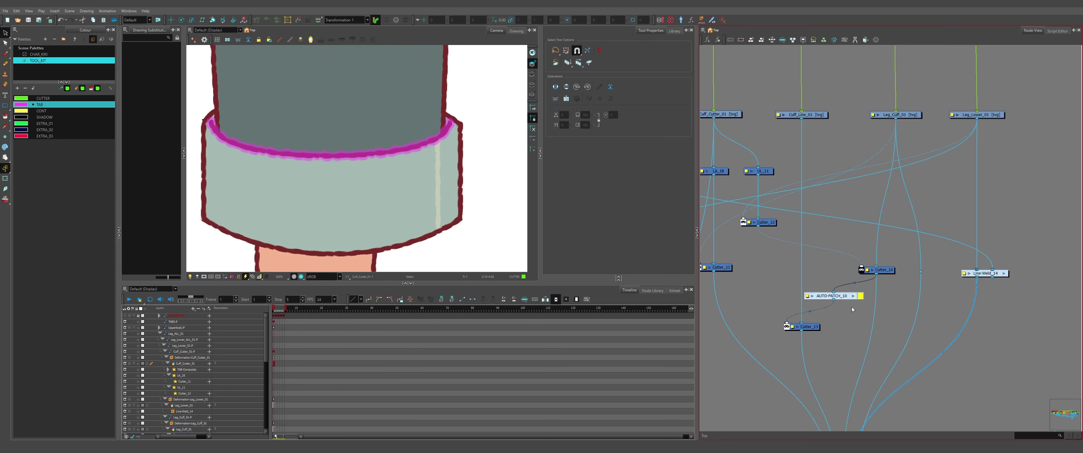
{"action": "left_click", "coordinate": [876, 115]}
{"action": "left_click", "coordinate": [883, 270]}
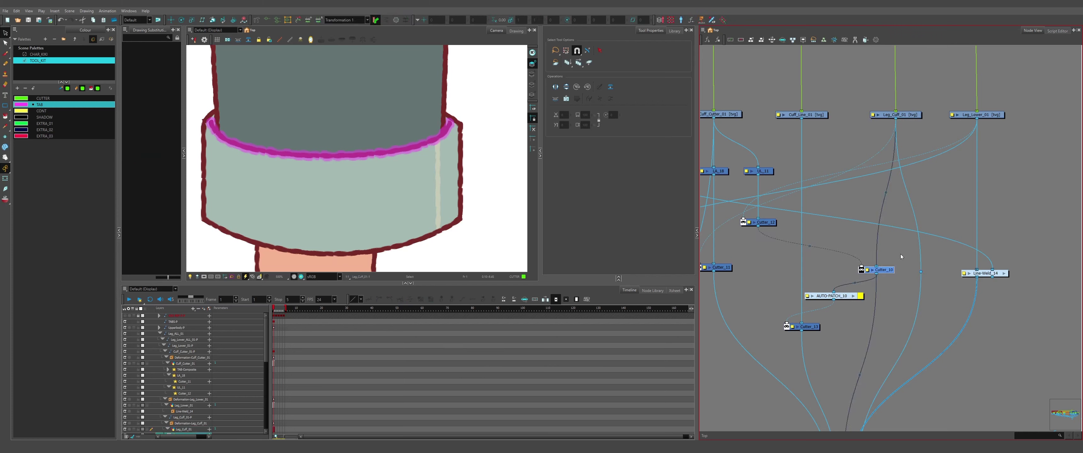
{"action": "left_click", "coordinate": [921, 272]}
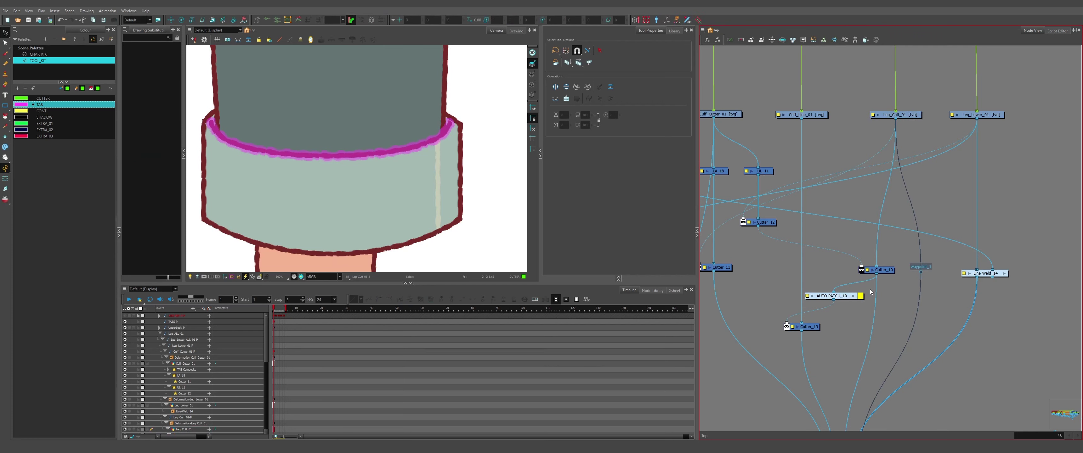
{"action": "left_click_drag", "start_coordinate": [869, 289], "coordinate": [838, 310]}
{"action": "scroll", "coordinate": [855, 305], "scroll_direction": "up", "scroll_amount": 3}
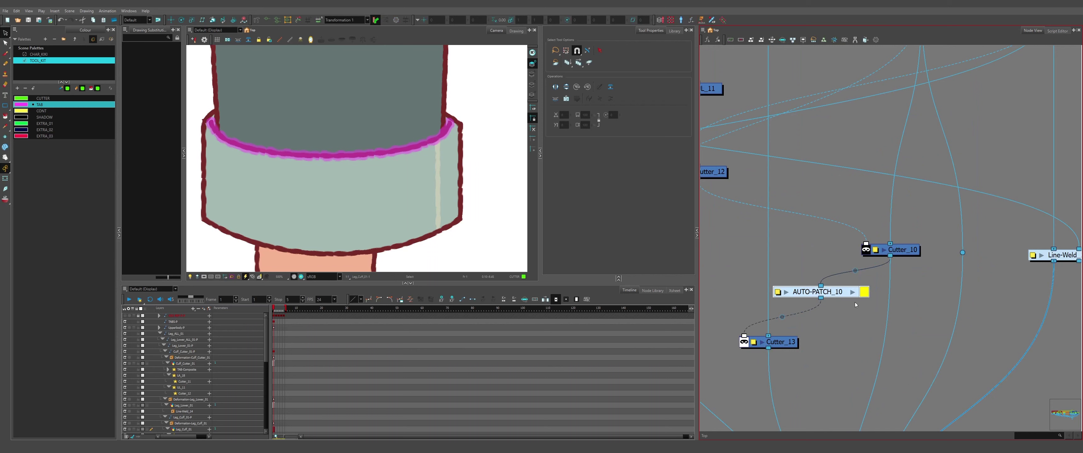
{"action": "scroll", "coordinate": [836, 302], "scroll_direction": "down", "scroll_amount": 4}
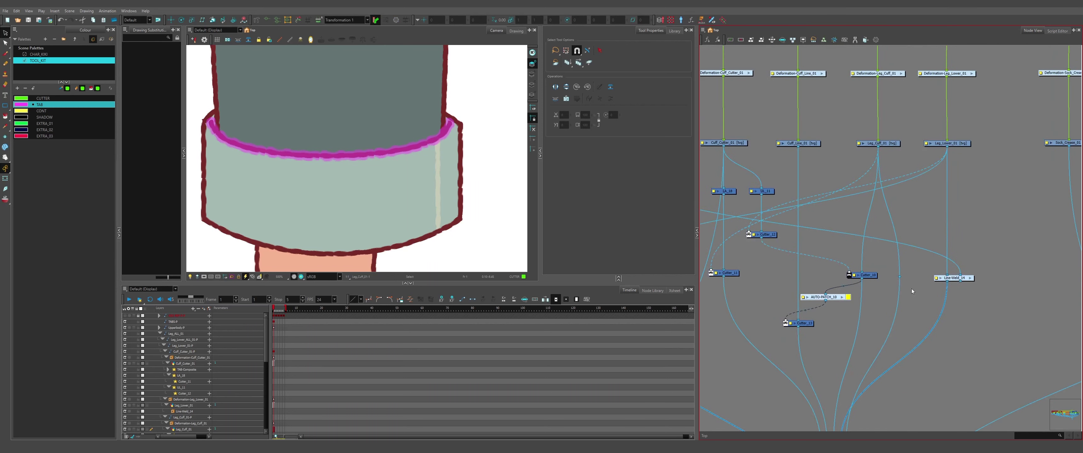
- Swap the Cuff_Cutter_01 layer to its OFF drawing
{"action": "scroll", "coordinate": [967, 290], "scroll_direction": "up", "scroll_amount": 2}
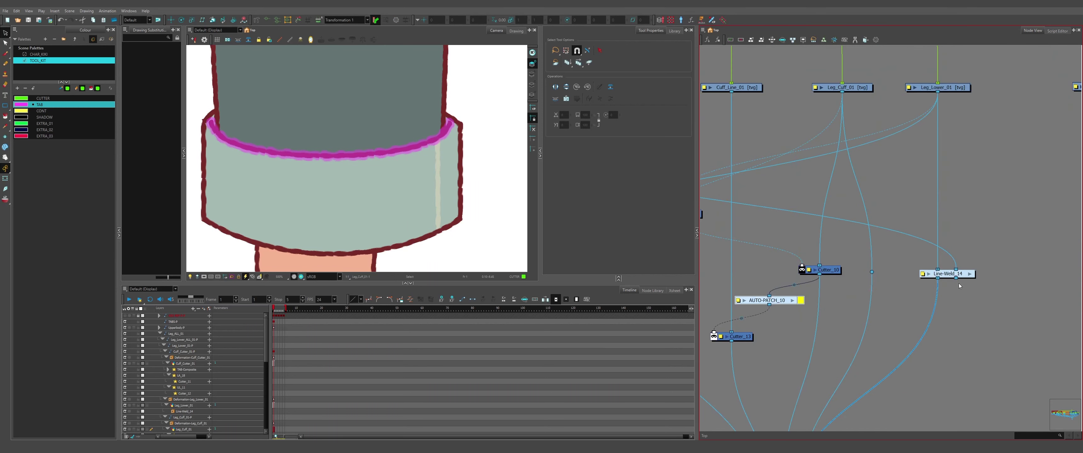
{"action": "scroll", "coordinate": [975, 261], "scroll_direction": "down", "scroll_amount": 6}
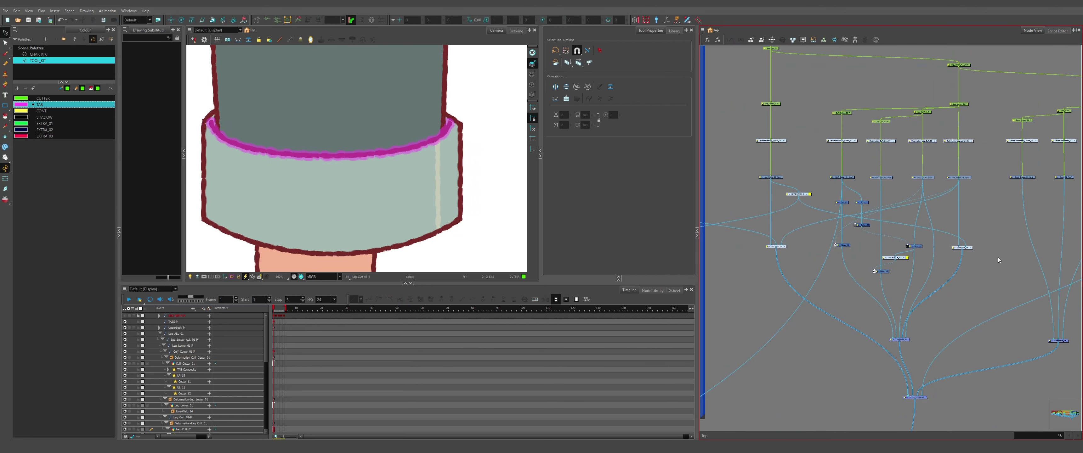
{"action": "scroll", "coordinate": [439, 140], "scroll_direction": "down", "scroll_amount": 2}
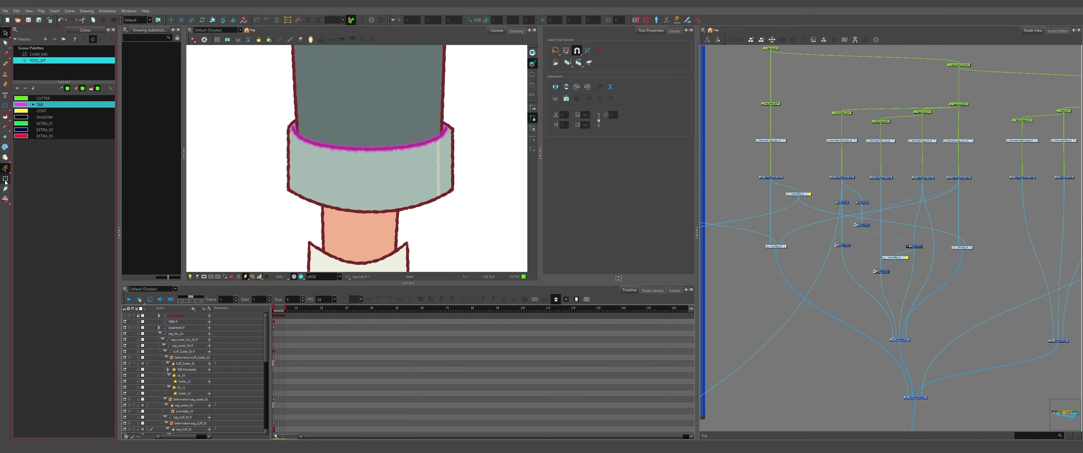
{"action": "left_click", "coordinate": [5, 179]}
{"action": "left_click", "coordinate": [359, 150]}
{"action": "scroll", "coordinate": [359, 150], "scroll_direction": "up", "scroll_amount": 3}
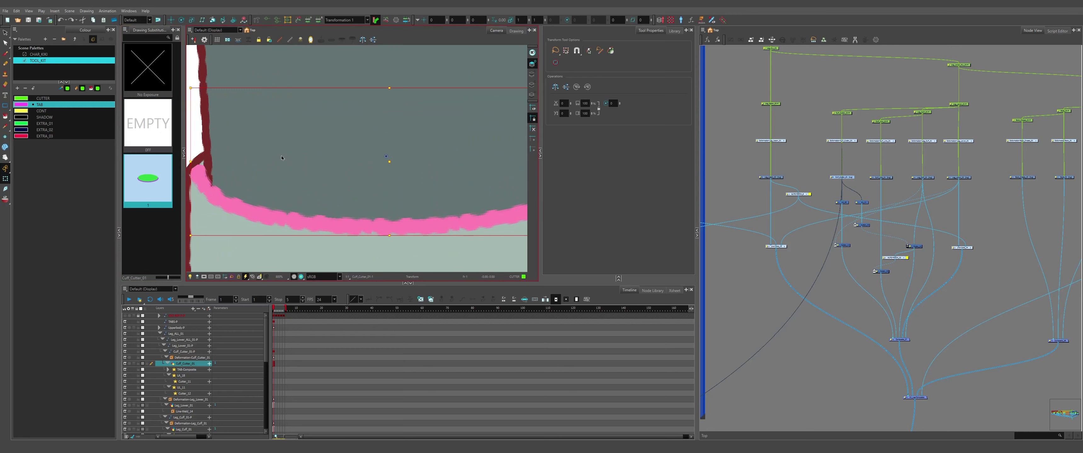
{"action": "scroll", "coordinate": [280, 155], "scroll_direction": "down", "scroll_amount": 3}
{"action": "left_click", "coordinate": [139, 125]}
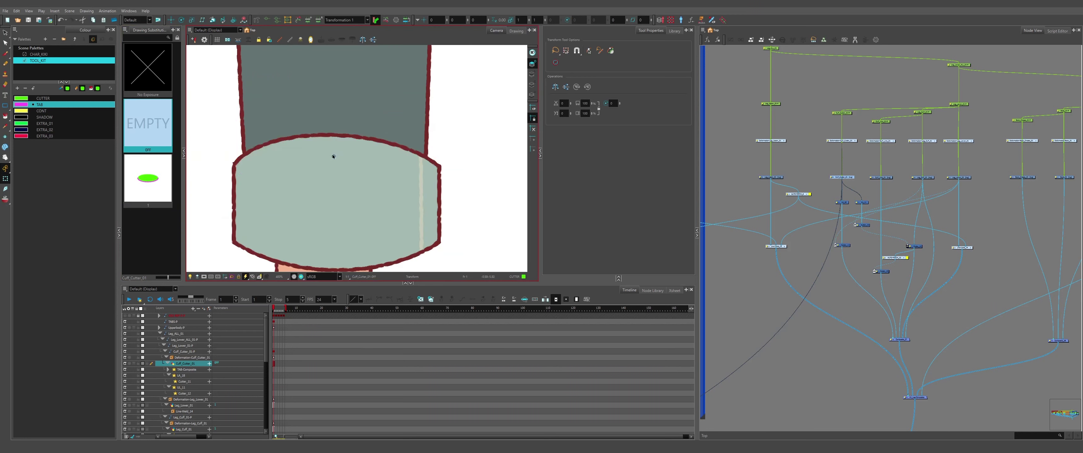
- Draw a small circle over the upper cuff on Cuff_Cutter_01's OFF drawing and fill it with the TAB colour
{"action": "scroll", "coordinate": [333, 155], "scroll_direction": "up", "scroll_amount": 2}
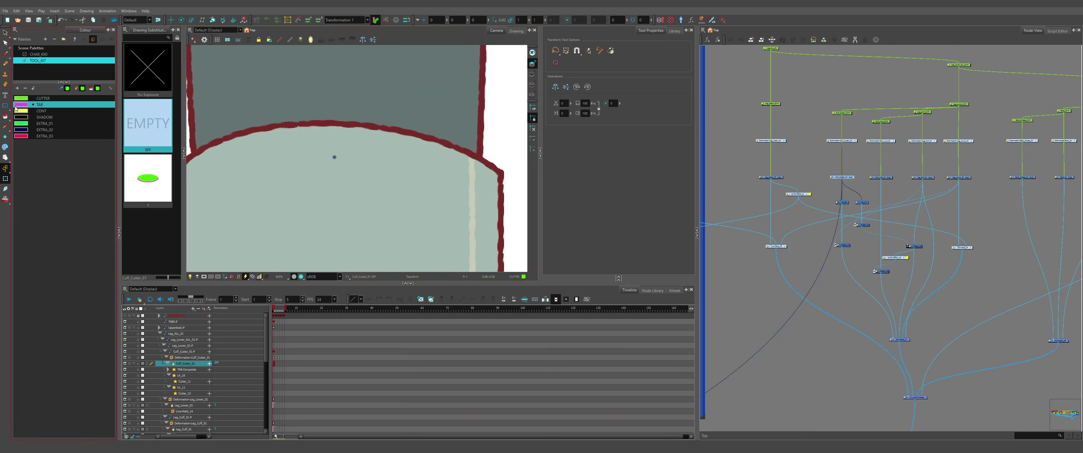
{"action": "left_click", "coordinate": [21, 98]}
{"action": "left_click", "coordinate": [5, 105]}
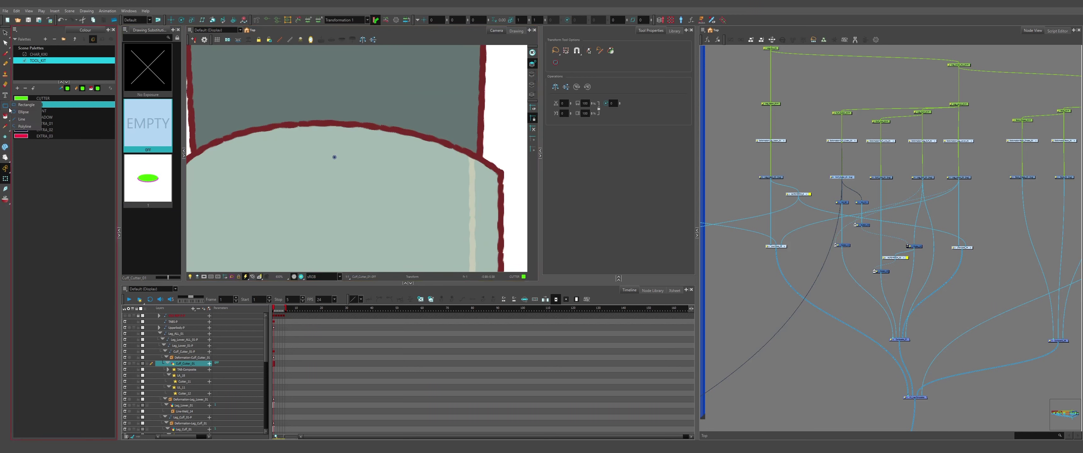
{"action": "left_click", "coordinate": [25, 112]}
{"action": "left_click", "coordinate": [65, 105]}
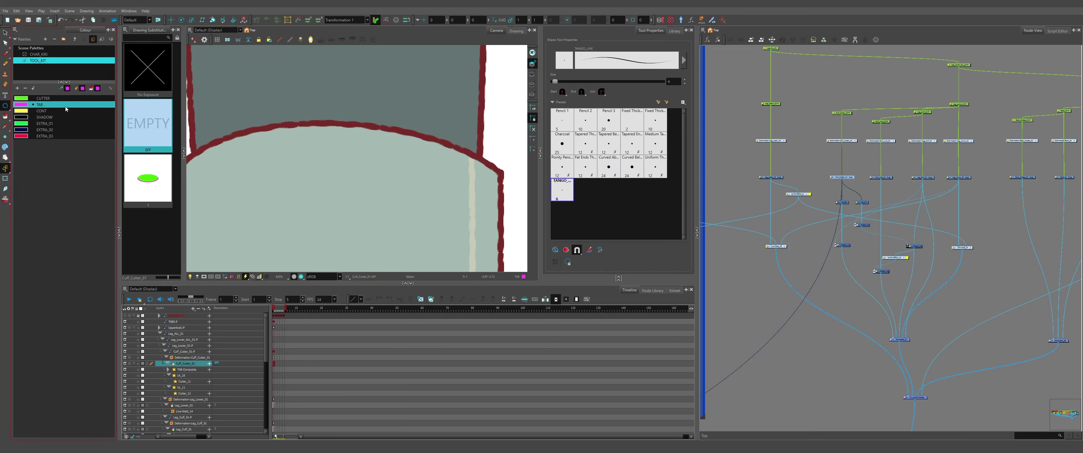
{"action": "left_click_drag", "start_coordinate": [333, 157], "coordinate": [351, 175]}
{"action": "left_click", "coordinate": [5, 116]}
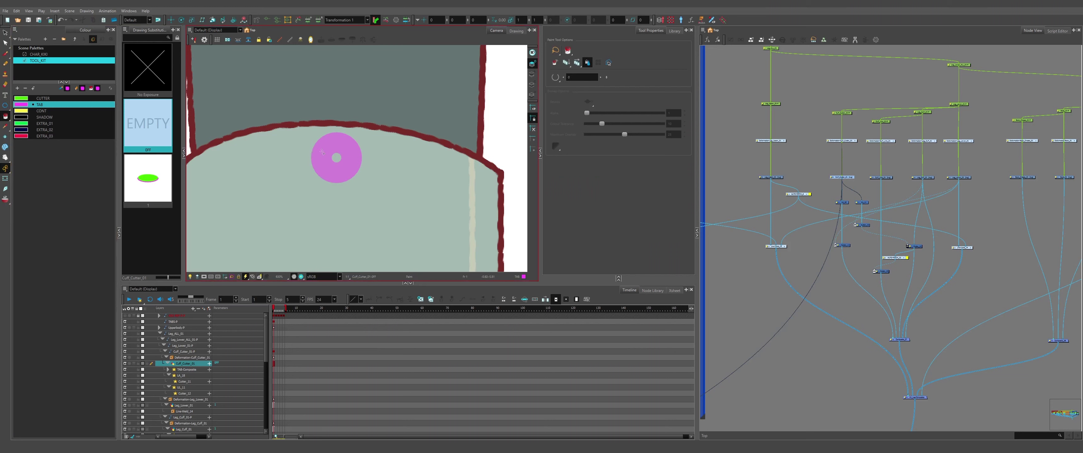
{"action": "left_click", "coordinate": [337, 160]}
{"action": "left_click", "coordinate": [5, 32]}
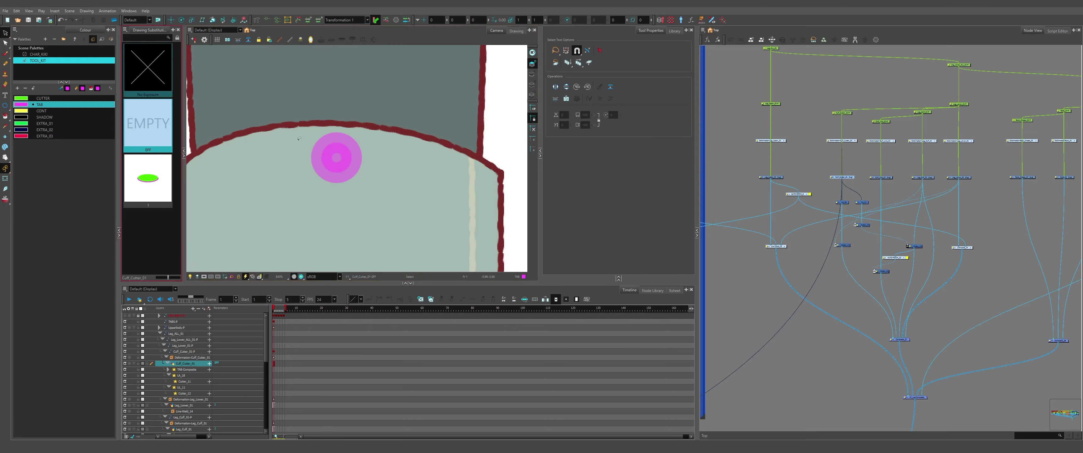
{"action": "left_click", "coordinate": [354, 178]}
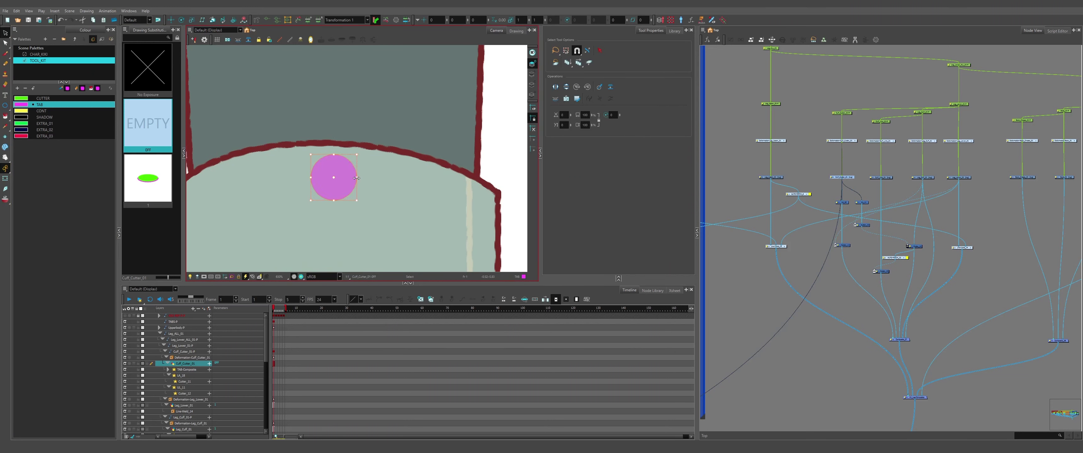
- Swap Cuff_Cutter_01 back to drawing 1 and select the cutter layer on the leg
{"action": "scroll", "coordinate": [350, 178], "scroll_direction": "down", "scroll_amount": 4}
{"action": "left_click", "coordinate": [148, 179]}
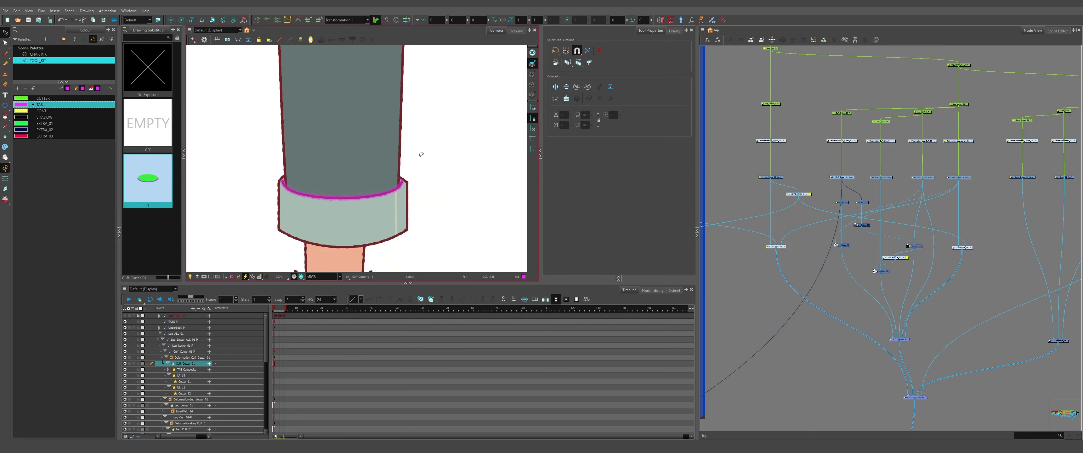
{"action": "scroll", "coordinate": [340, 197], "scroll_direction": "down", "scroll_amount": 4}
{"action": "key", "text": "shift+t"}
{"action": "key", "text": "Escape"}
{"action": "scroll", "coordinate": [339, 191], "scroll_direction": "up", "scroll_amount": 7}
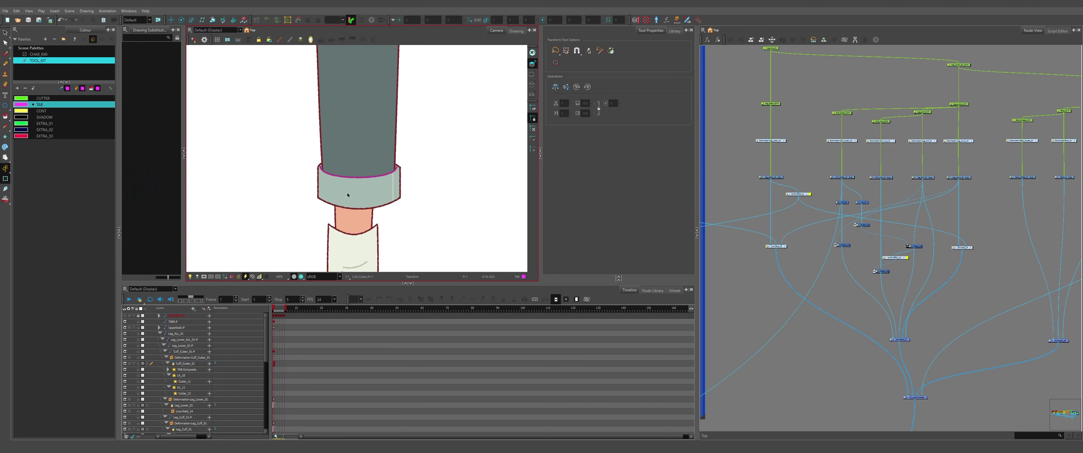
{"action": "scroll", "coordinate": [327, 167], "scroll_direction": "down", "scroll_amount": 4}
{"action": "left_click", "coordinate": [356, 146]}
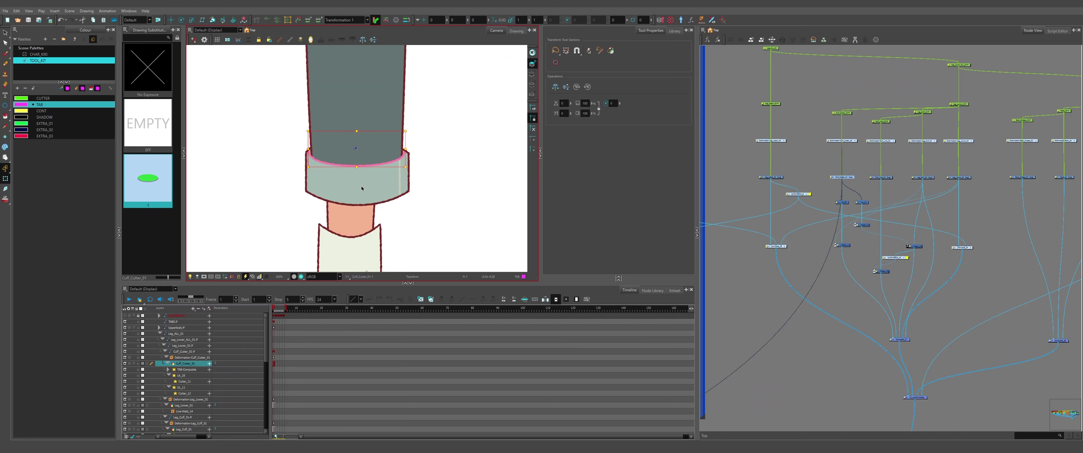
- Try bending the lower edge of Leg_Cuff_01 upward with its curve deformer
{"action": "scroll", "coordinate": [836, 175], "scroll_direction": "up", "scroll_amount": 5}
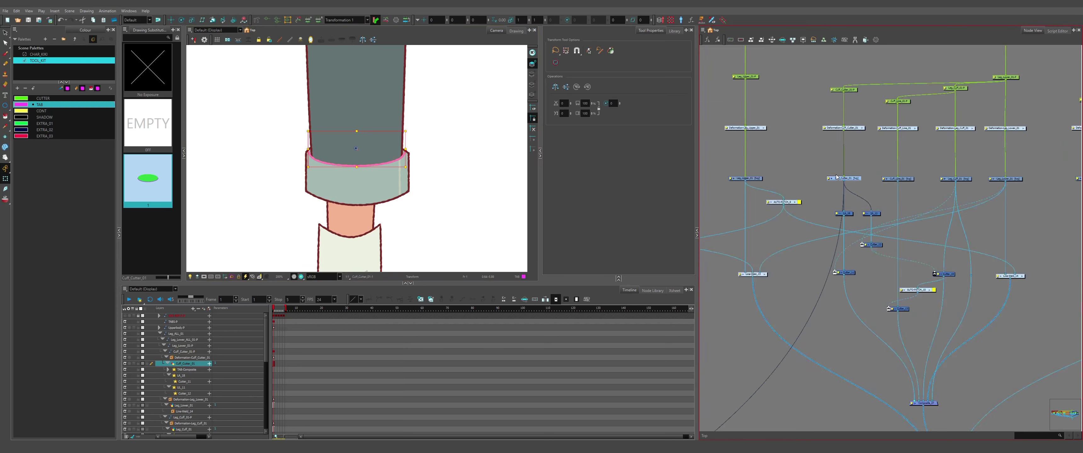
{"action": "left_click", "coordinate": [355, 188]}
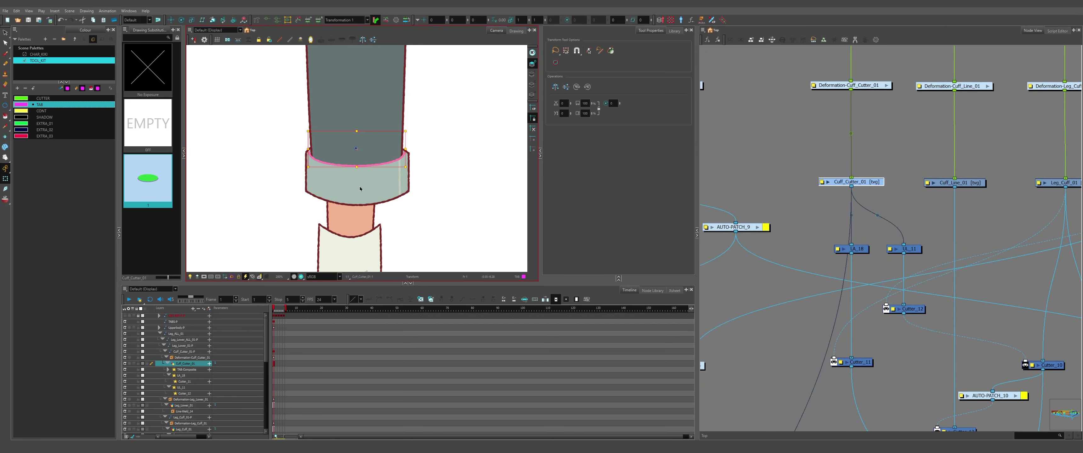
{"action": "left_click", "coordinate": [250, 90]}
{"action": "left_click_drag", "start_coordinate": [336, 210], "coordinate": [337, 190]}
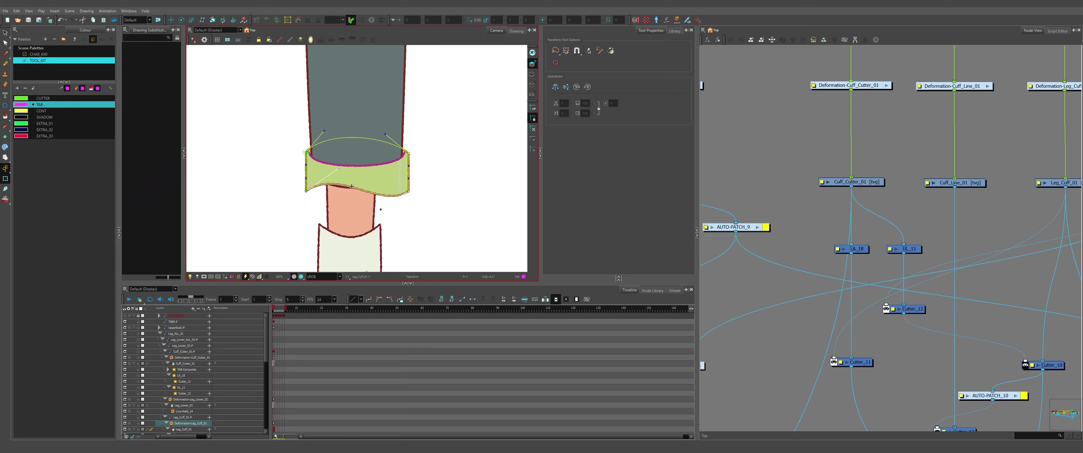
{"action": "scroll", "coordinate": [340, 187], "scroll_direction": "up", "scroll_amount": 4}
{"action": "scroll", "coordinate": [341, 187], "scroll_direction": "down", "scroll_amount": 7}
{"action": "scroll", "coordinate": [381, 190], "scroll_direction": "up", "scroll_amount": 3}
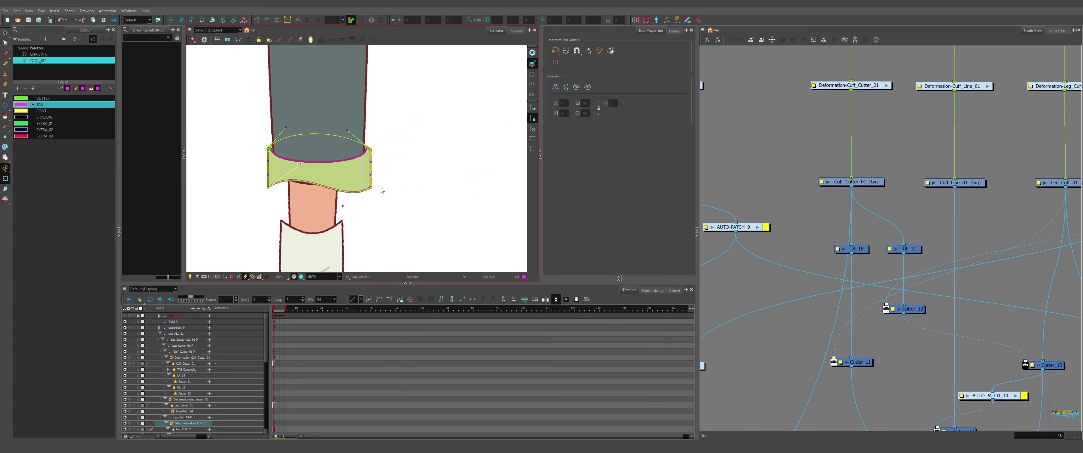
{"action": "scroll", "coordinate": [839, 283], "scroll_direction": "down", "scroll_amount": 6}
{"action": "scroll", "coordinate": [854, 287], "scroll_direction": "up", "scroll_amount": 6}
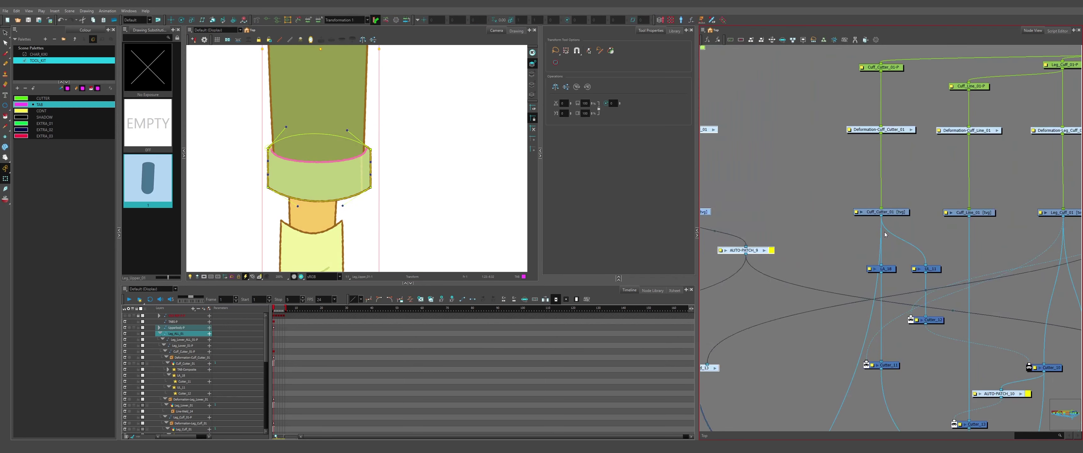
- Add a new drawing layer for the cuff's interior and name it Cuff_INT_01
{"action": "key", "text": "ctrl+r"}
{"action": "type", "text": "cuff"}
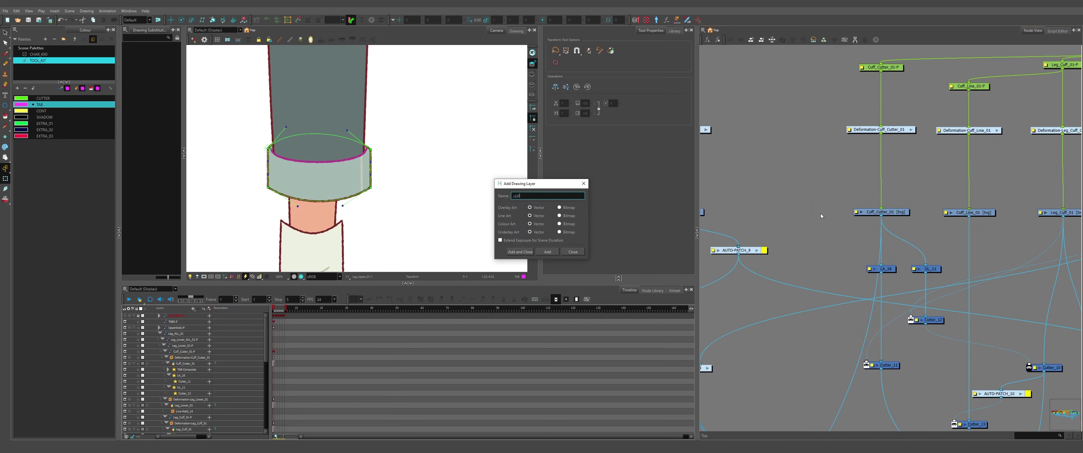
{"action": "type", "text": "_INT_01"}
{"action": "key", "text": "Return"}
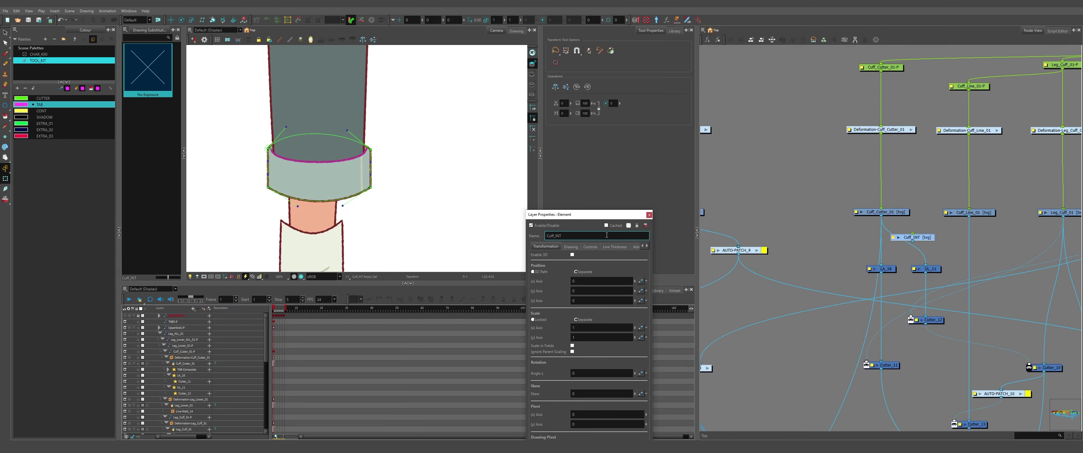
- Give Cuff_INT_01 a parent peg, link it under the lower-leg peg, and connect the drawing to the leg composite
{"action": "left_click_drag", "start_coordinate": [912, 237], "coordinate": [800, 302]}
{"action": "key", "text": "ctrl+p"}
{"action": "left_click_drag", "start_coordinate": [803, 252], "coordinate": [803, 167]}
{"action": "scroll", "coordinate": [800, 279], "scroll_direction": "down", "scroll_amount": 1}
{"action": "mouse_move", "coordinate": [804, 293]}
{"action": "left_mouse_down"}
{"action": "mouse_move", "coordinate": [867, 303]}
{"action": "mouse_move", "coordinate": [889, 378]}
{"action": "left_mouse_up"}
{"action": "scroll", "coordinate": [774, 246], "scroll_direction": "up", "scroll_amount": 3}
{"action": "left_click", "coordinate": [773, 246]}
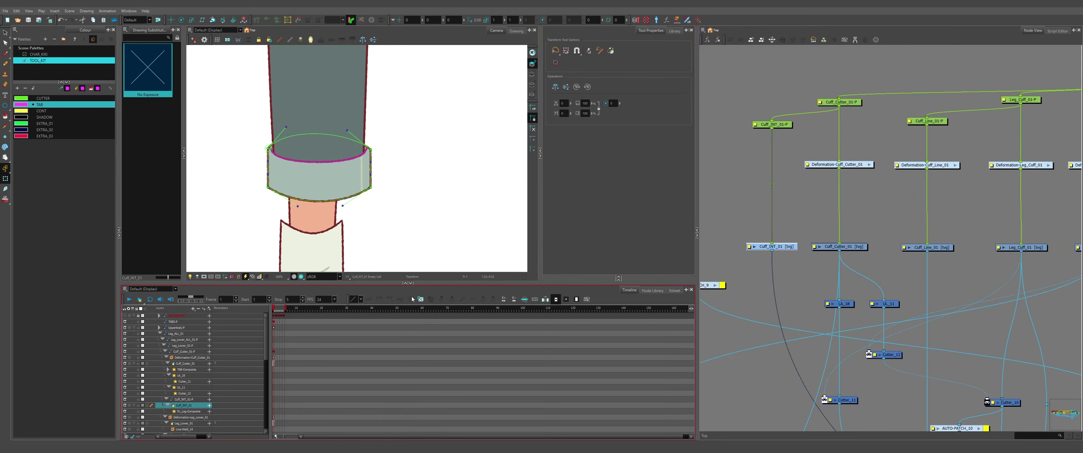
- Create two empty drawings on Cuff_INT_01 and name the first one OFF
{"action": "key", "text": "alt+shift+r"}
{"action": "key", "text": "ctrl+d"}
{"action": "type", "text": "OFF"}
{"action": "key", "text": "Return"}
{"action": "key", "text": "alt+shift+r"}
- Draw a wide, flat diamond outline in the character palette's Line colour across the cuff's lower half on Cuff_INT_01
{"action": "key", "text": "2"}
{"action": "key", "text": "l"}
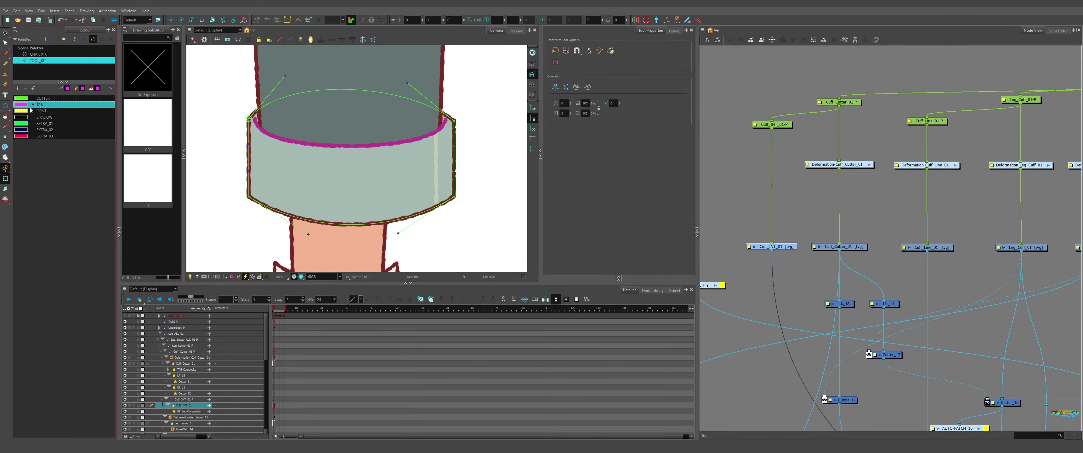
{"action": "key", "text": "alt+8"}
{"action": "left_click", "coordinate": [38, 54]}
{"action": "left_click_drag", "start_coordinate": [314, 151], "coordinate": [392, 228]}
{"action": "key", "text": "ctrl+z"}
{"action": "left_click_drag", "start_coordinate": [678, 81], "coordinate": [647, 86]}
{"action": "type", "text": "62"}
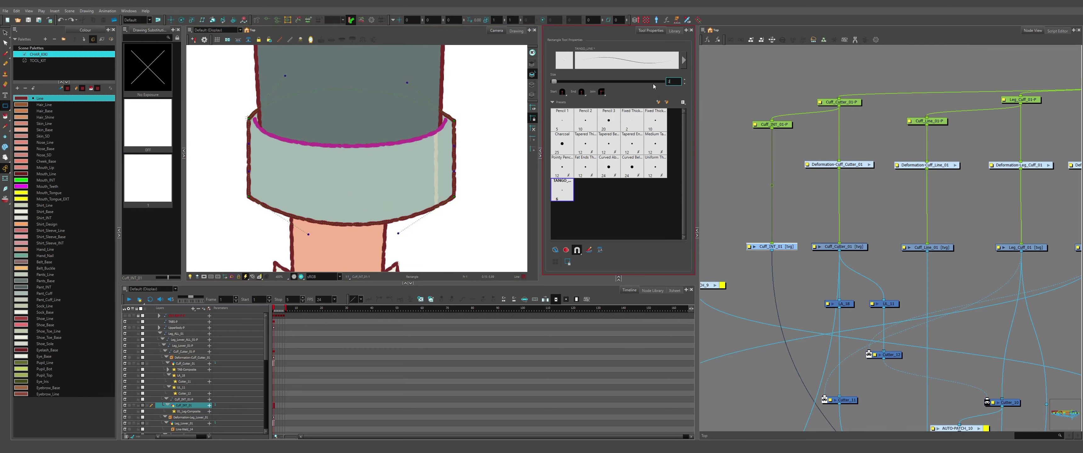
{"action": "left_click_drag", "start_coordinate": [322, 217], "coordinate": [376, 163]}
{"action": "key", "text": "alt+s"}
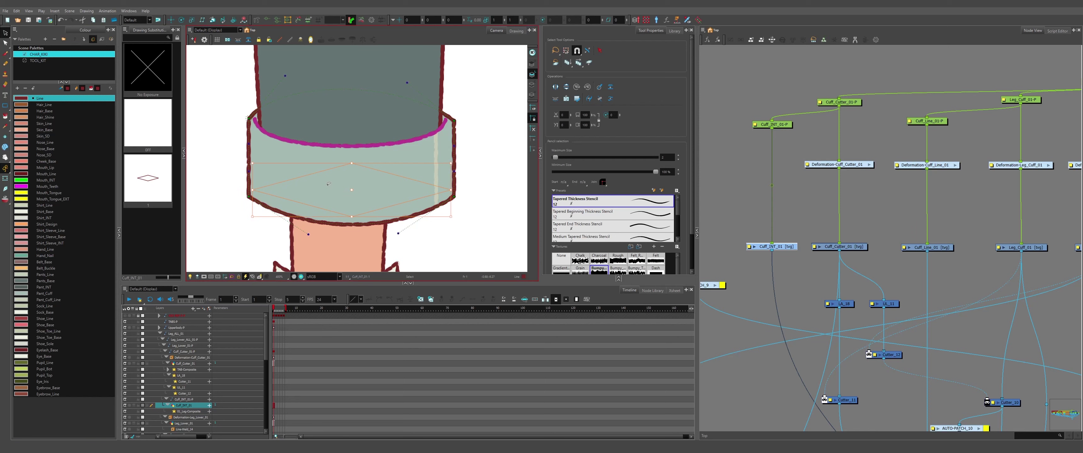
- Curve the diamond's sides with the Contour Editor into a flat ellipse following the cuff's lower edge
{"action": "key", "text": "alt+q"}
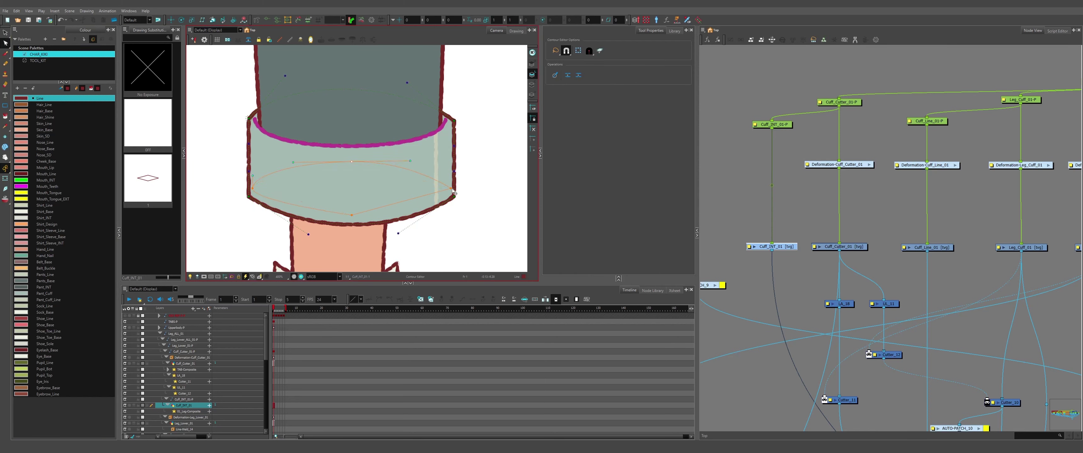
{"action": "left_click_drag", "start_coordinate": [377, 175], "coordinate": [383, 161]}
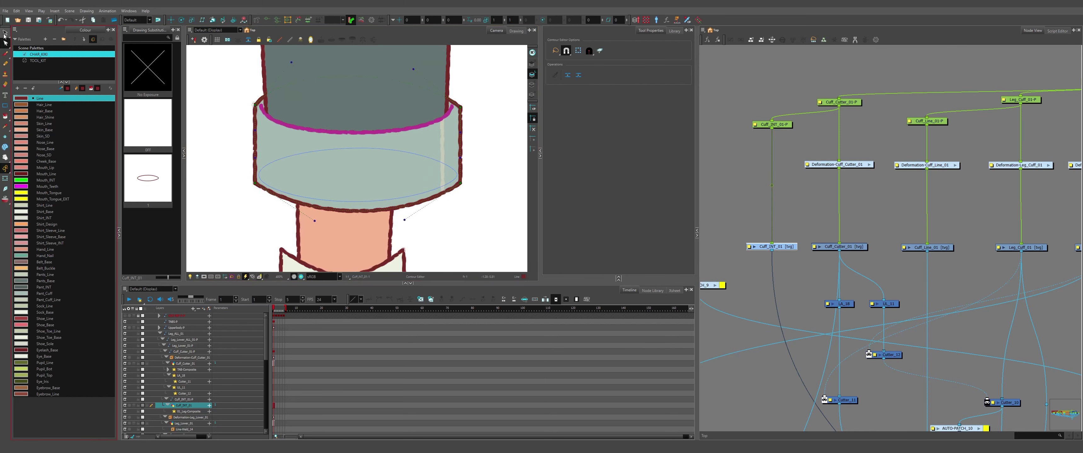
{"action": "key", "text": "alt+s"}
{"action": "left_click", "coordinate": [6, 43]}
{"action": "left_click", "coordinate": [31, 86]}
{"action": "key", "text": "2"}
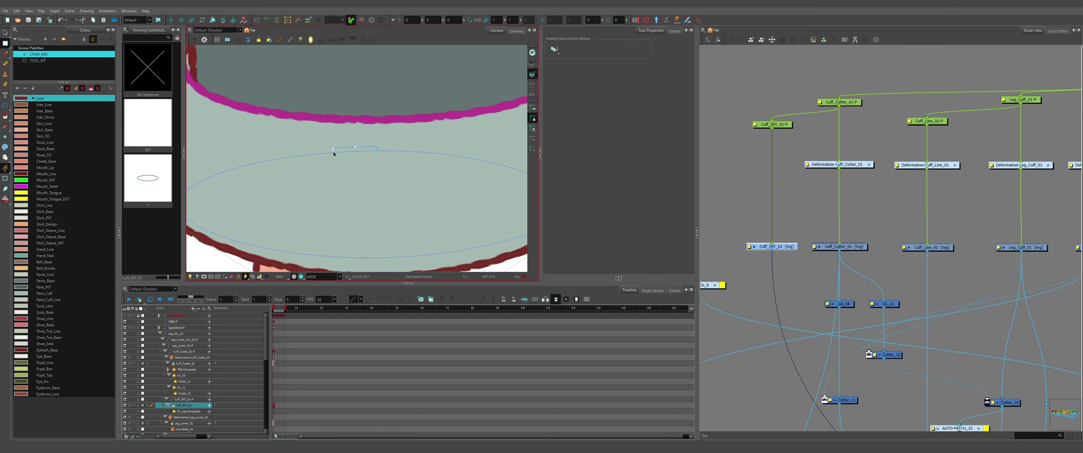
{"action": "scroll", "coordinate": [334, 154], "scroll_direction": "down", "scroll_amount": 7}
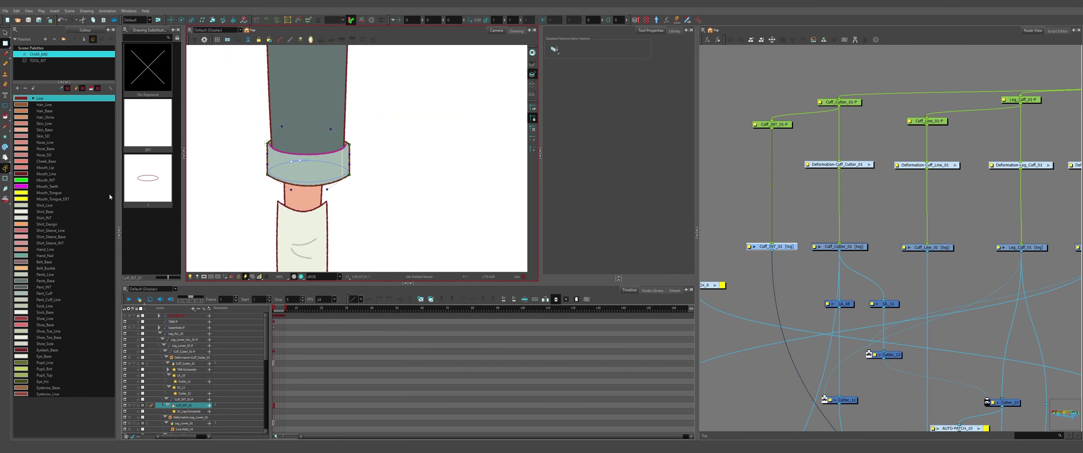
- Locate the finished sleeve rig for reference and select its Sleeve_INT_01 drawing
{"action": "key", "text": "shift+t"}
{"action": "left_click", "coordinate": [208, 203]}
{"action": "left_click_drag", "start_coordinate": [311, 84], "coordinate": [311, 199]}
{"action": "scroll", "coordinate": [320, 231], "scroll_direction": "down", "scroll_amount": 5}
{"action": "left_click_drag", "start_coordinate": [313, 121], "coordinate": [316, 164]}
{"action": "left_click", "coordinate": [316, 164]}
{"action": "scroll", "coordinate": [316, 164], "scroll_direction": "up", "scroll_amount": 6}
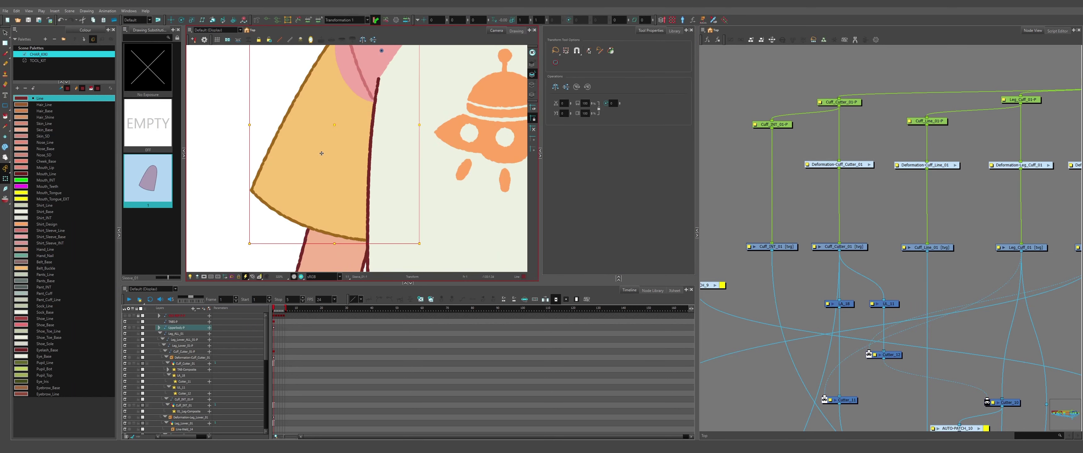
{"action": "scroll", "coordinate": [316, 164], "scroll_direction": "down", "scroll_amount": 7}
{"action": "scroll", "coordinate": [323, 164], "scroll_direction": "up", "scroll_amount": 3}
{"action": "key", "text": "o"}
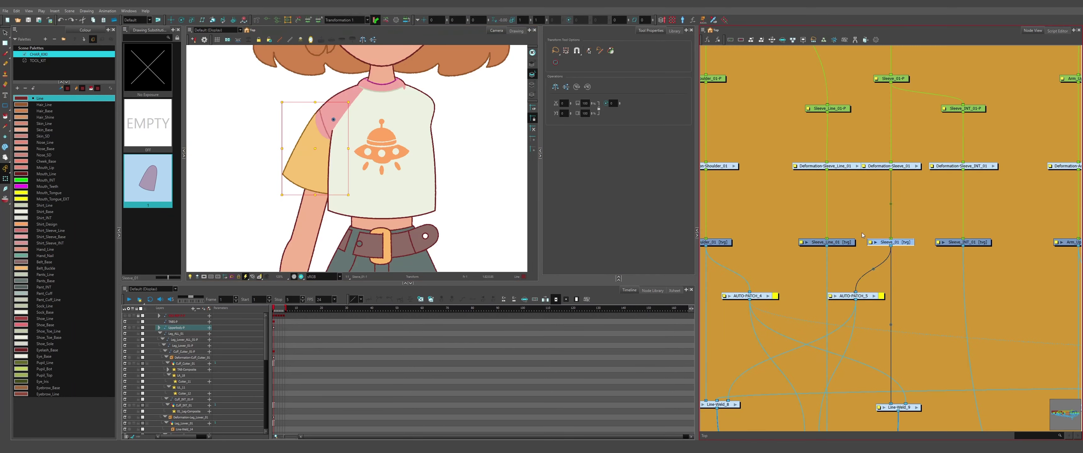
{"action": "left_click", "coordinate": [963, 242]}
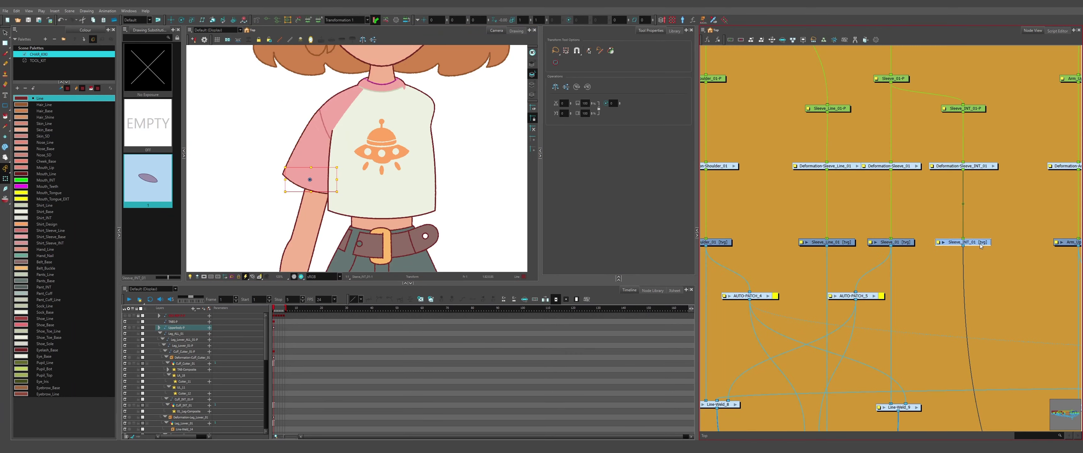
- Examine how Sleeve_INT_01 sits behind the sleeve and connects to the arm composite, and return to the leg cuff's nodes
{"action": "scroll", "coordinate": [954, 248], "scroll_direction": "down", "scroll_amount": 4}
{"action": "left_click_drag", "start_coordinate": [954, 248], "coordinate": [858, 122]}
{"action": "scroll", "coordinate": [885, 334], "scroll_direction": "up", "scroll_amount": 6}
{"action": "scroll", "coordinate": [885, 334], "scroll_direction": "down", "scroll_amount": 2}
{"action": "scroll", "coordinate": [281, 176], "scroll_direction": "up", "scroll_amount": 4}
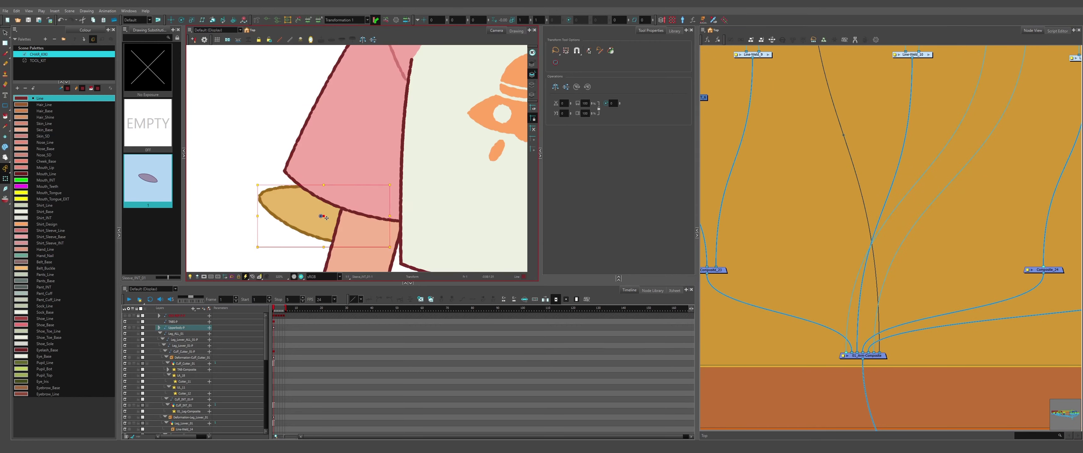
{"action": "left_click", "coordinate": [336, 143]}
{"action": "scroll", "coordinate": [863, 246], "scroll_direction": "down", "scroll_amount": 5}
{"action": "scroll", "coordinate": [806, 74], "scroll_direction": "up", "scroll_amount": 2}
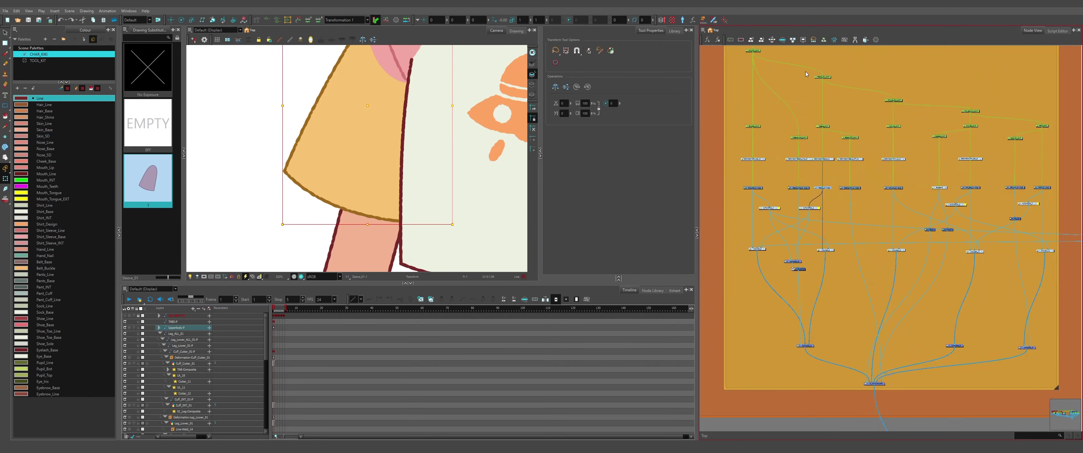
{"action": "scroll", "coordinate": [805, 74], "scroll_direction": "up", "scroll_amount": 4}
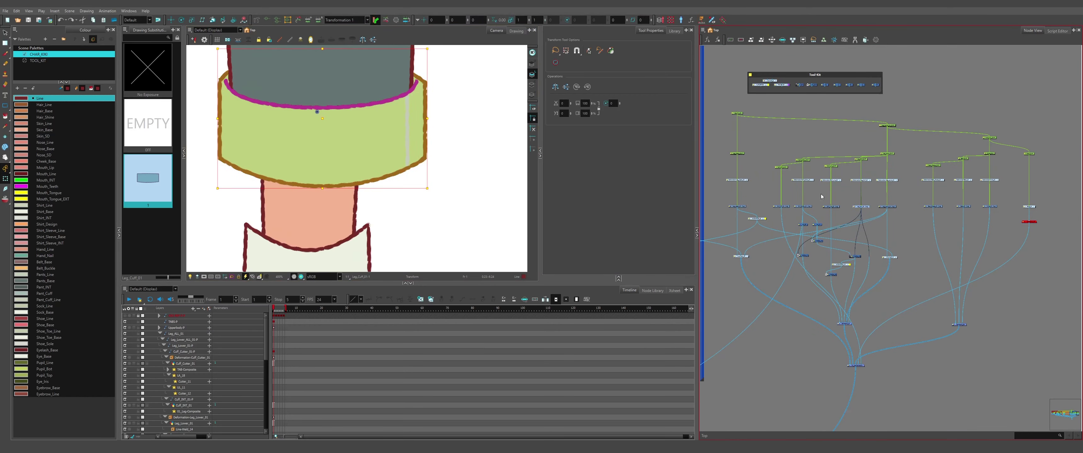
- Add an envelope deformation to the Cuff_INT_01 drawing and line its nodes up beside the Cuff_Cutter_01 branch
{"action": "scroll", "coordinate": [808, 164], "scroll_direction": "up", "scroll_amount": 3}
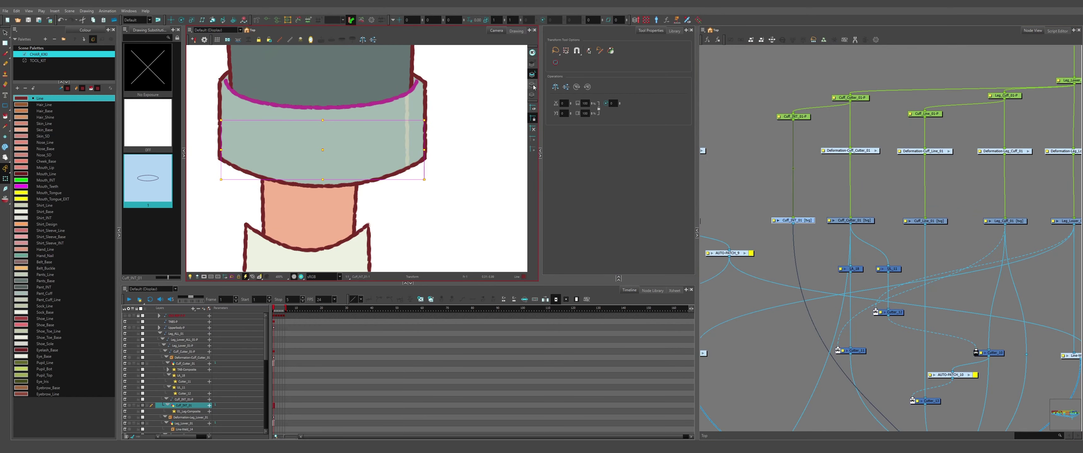
{"action": "left_click", "coordinate": [809, 165]}
{"action": "scroll", "coordinate": [809, 200], "scroll_direction": "down", "scroll_amount": 2}
{"action": "mouse_move", "coordinate": [808, 163]}
{"action": "left_mouse_down"}
{"action": "mouse_move", "coordinate": [805, 149]}
{"action": "mouse_move", "coordinate": [813, 235]}
{"action": "left_mouse_up"}
{"action": "scroll", "coordinate": [813, 164], "scroll_direction": "up", "scroll_amount": 1}
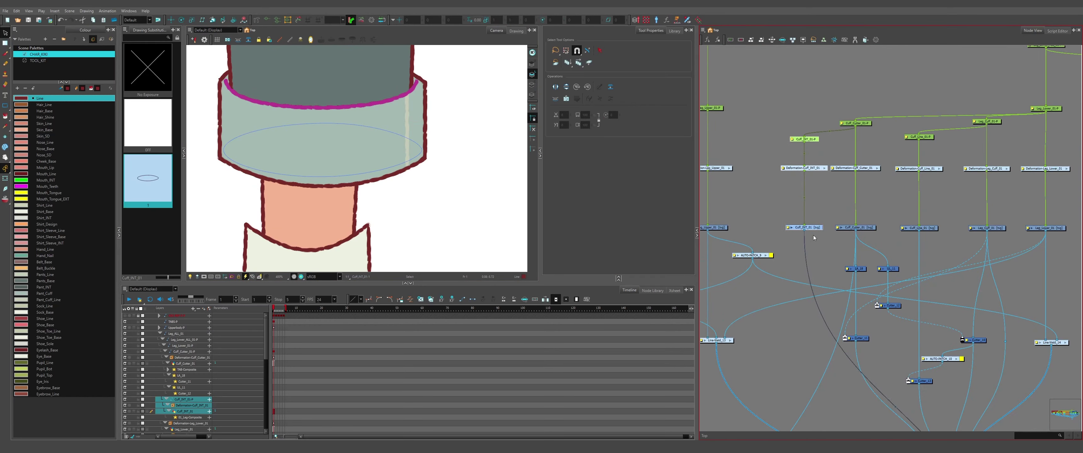
- Inspect the contour points of the Cuff_INT_01 ellipse together with its envelope deformation controls
{"action": "scroll", "coordinate": [763, 231], "scroll_direction": "down", "scroll_amount": 3}
{"action": "left_click", "coordinate": [763, 232]}
{"action": "scroll", "coordinate": [784, 223], "scroll_direction": "up", "scroll_amount": 4}
{"action": "left_click", "coordinate": [781, 244]}
{"action": "left_click", "coordinate": [396, 20]}
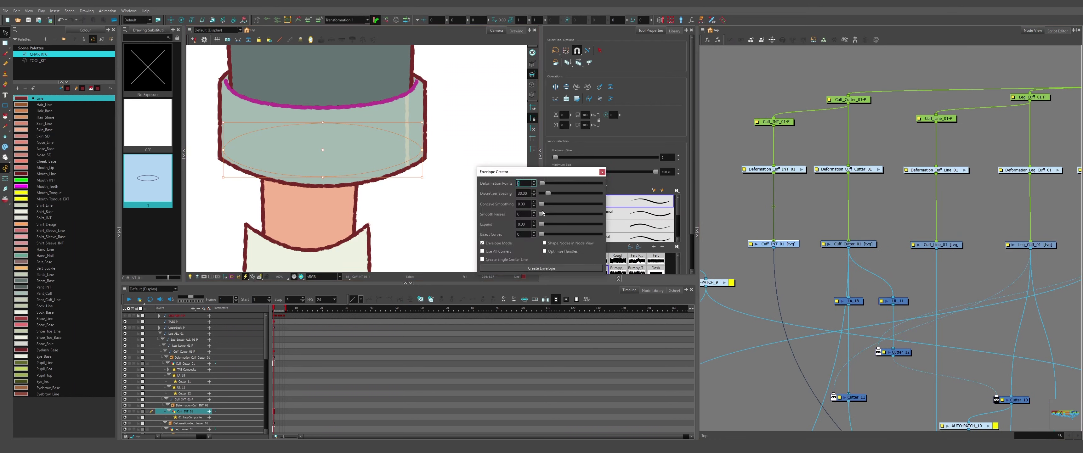
{"action": "left_click", "coordinate": [602, 173]}
{"action": "left_click", "coordinate": [5, 43]}
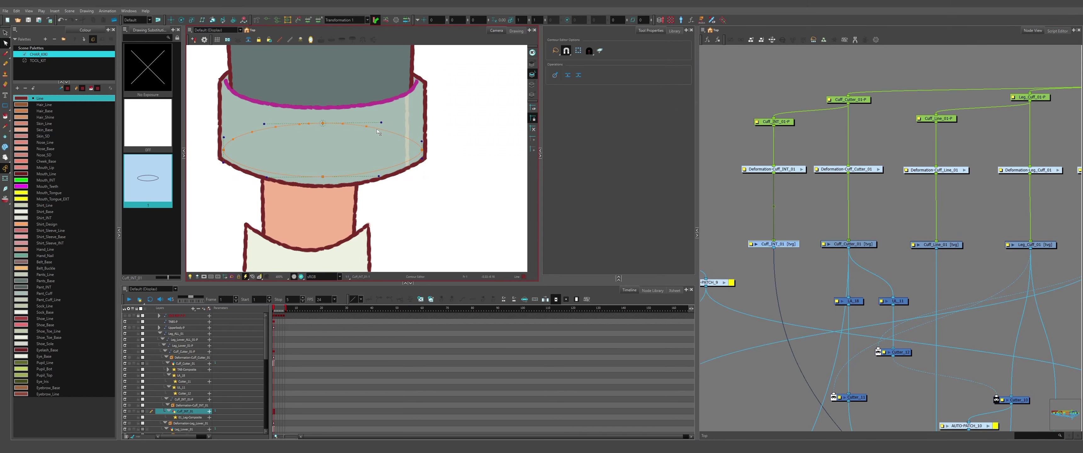
{"action": "left_click", "coordinate": [771, 265]}
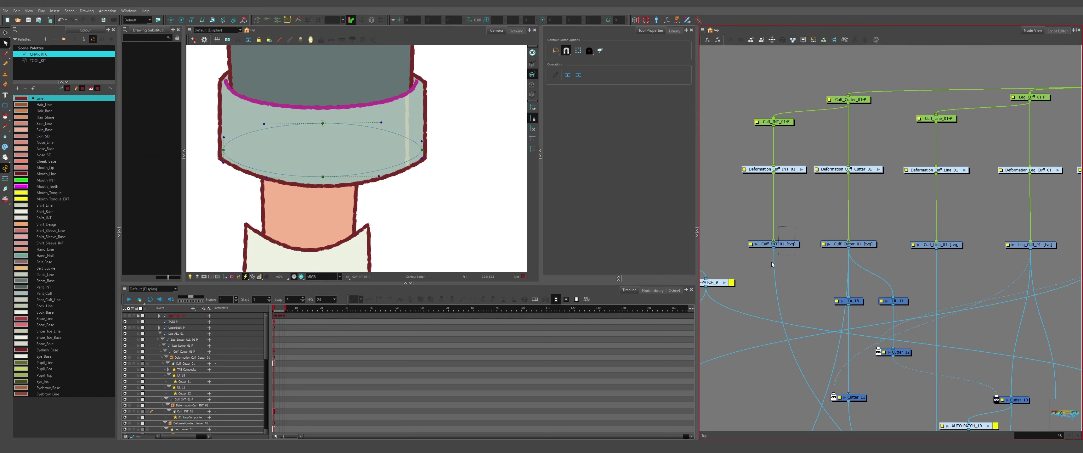
- Fill the ellipse on Cuff_INT_01 with the Pant_INT colour
{"action": "left_click", "coordinate": [774, 244]}
{"action": "scroll", "coordinate": [402, 96], "scroll_direction": "down", "scroll_amount": 2}
{"action": "left_click", "coordinate": [532, 84]}
{"action": "left_click", "coordinate": [5, 116]}
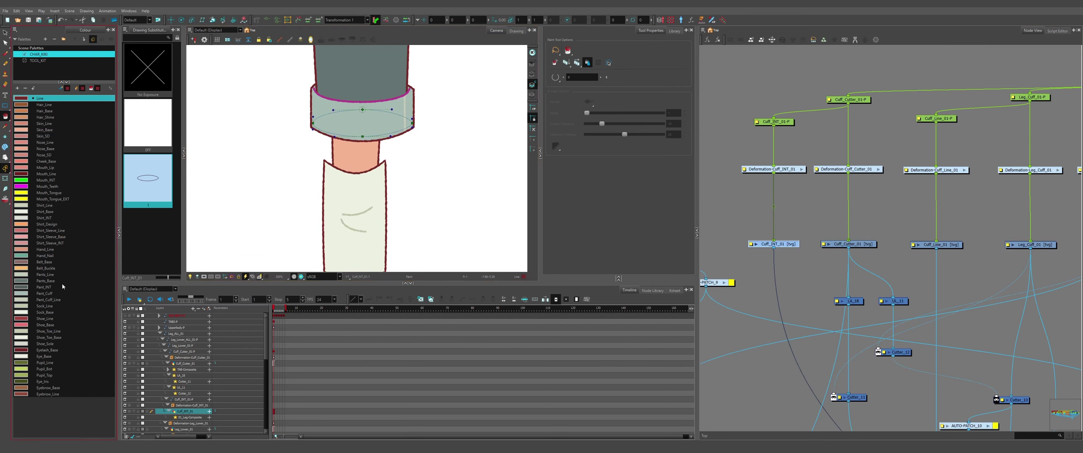
{"action": "left_click", "coordinate": [53, 288]}
{"action": "left_click", "coordinate": [359, 122]}
- Test the cuff interior by moving the Leg_Cuff_01 drawing upward off the ellipse, and restore its position
{"action": "key", "text": "shift+t"}
{"action": "scroll", "coordinate": [358, 109], "scroll_direction": "up", "scroll_amount": 2}
{"action": "left_click", "coordinate": [358, 112]}
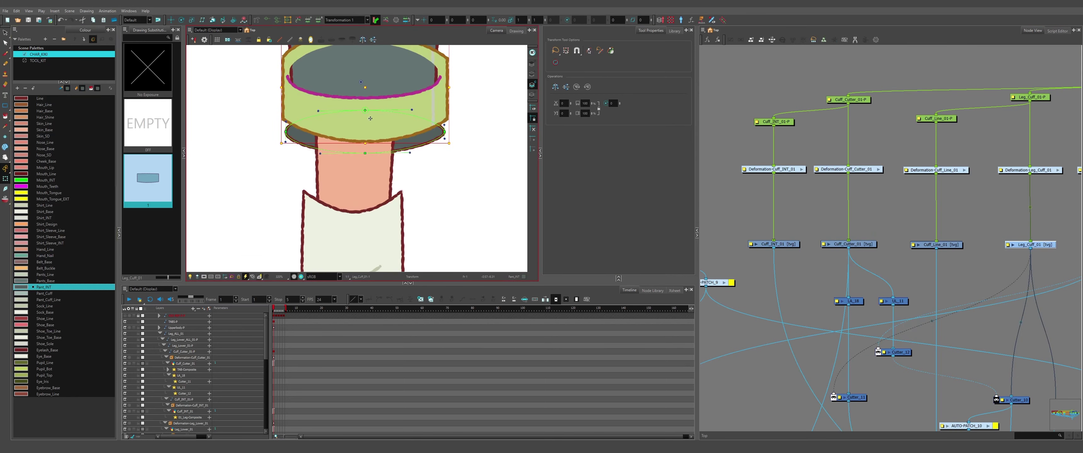
{"action": "left_click", "coordinate": [810, 210]}
- Examine the sock and ankle part of the leg and its Sock_Crease_01, Sock_01 and Ankle_01 nodes
{"action": "scroll", "coordinate": [830, 204], "scroll_direction": "down", "scroll_amount": 2}
{"action": "left_click", "coordinate": [846, 142]}
{"action": "scroll", "coordinate": [899, 147], "scroll_direction": "up", "scroll_amount": 2}
{"action": "left_click", "coordinate": [1027, 109]}
{"action": "left_click_drag", "start_coordinate": [1027, 109], "coordinate": [1022, 132]}
{"action": "left_click_drag", "start_coordinate": [1064, 149], "coordinate": [742, 164]}
{"action": "scroll", "coordinate": [742, 166], "scroll_direction": "down", "scroll_amount": 3}
{"action": "left_click", "coordinate": [733, 145]}
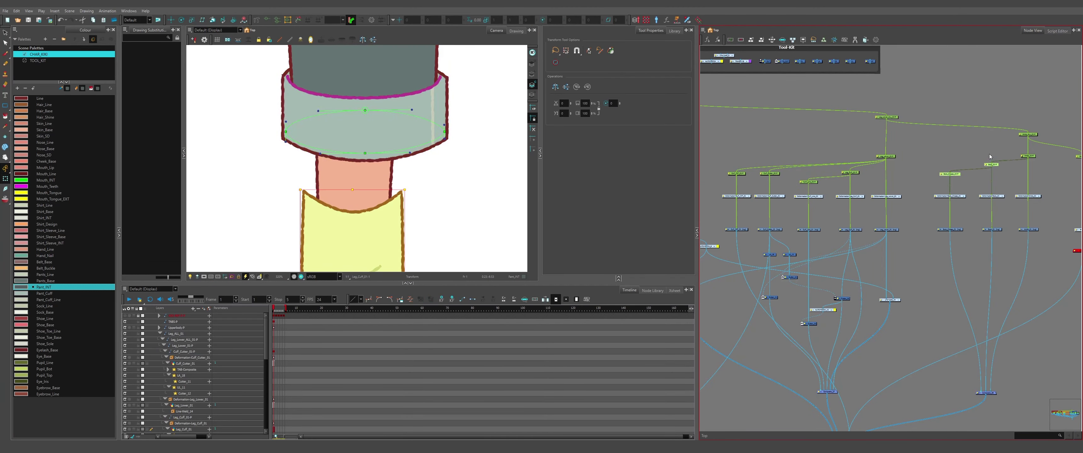
{"action": "scroll", "coordinate": [823, 189], "scroll_direction": "down", "scroll_amount": 1}
{"action": "scroll", "coordinate": [823, 189], "scroll_direction": "up", "scroll_amount": 2}
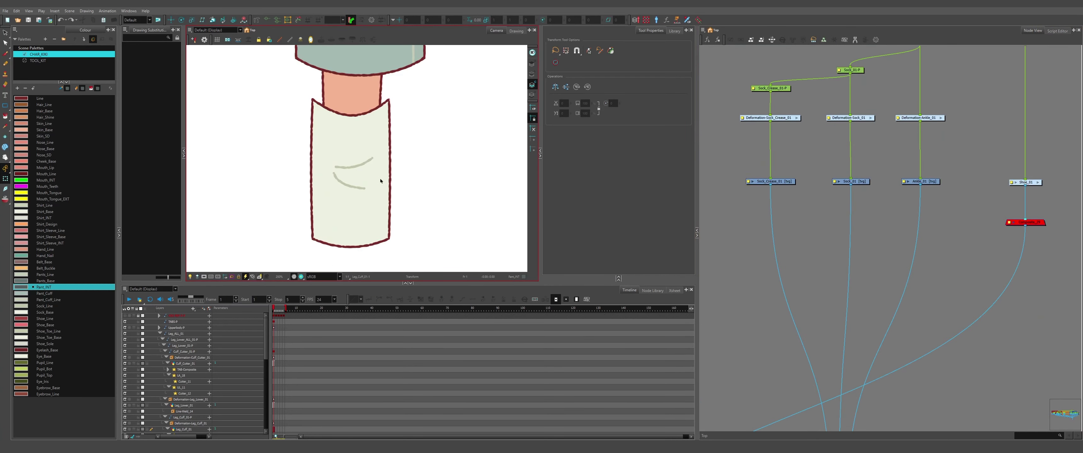
- Copy the LA and CA nodes from the Tool-Kit group and paste them into the node network
{"action": "left_click_drag", "start_coordinate": [878, 223], "coordinate": [890, 211]}
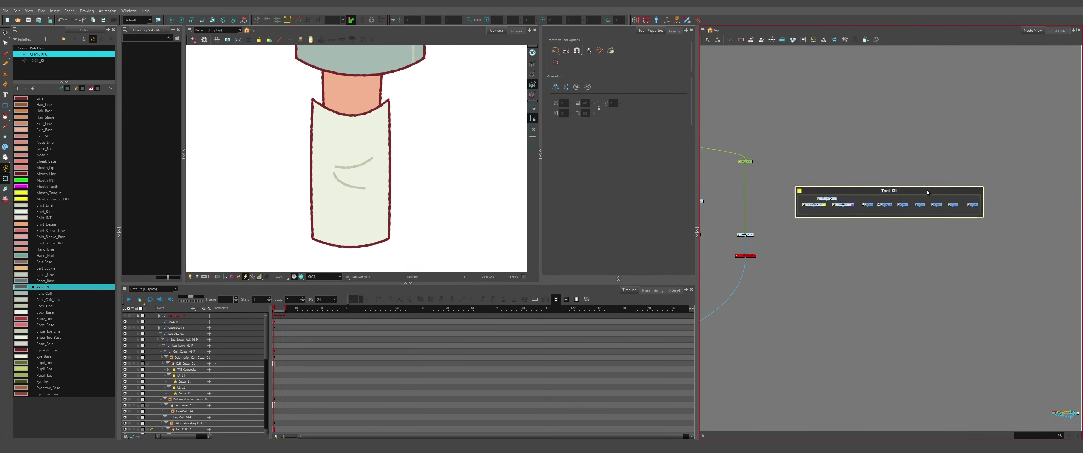
{"action": "scroll", "coordinate": [926, 189], "scroll_direction": "up", "scroll_amount": 3}
{"action": "left_click_drag", "start_coordinate": [926, 190], "coordinate": [915, 201]}
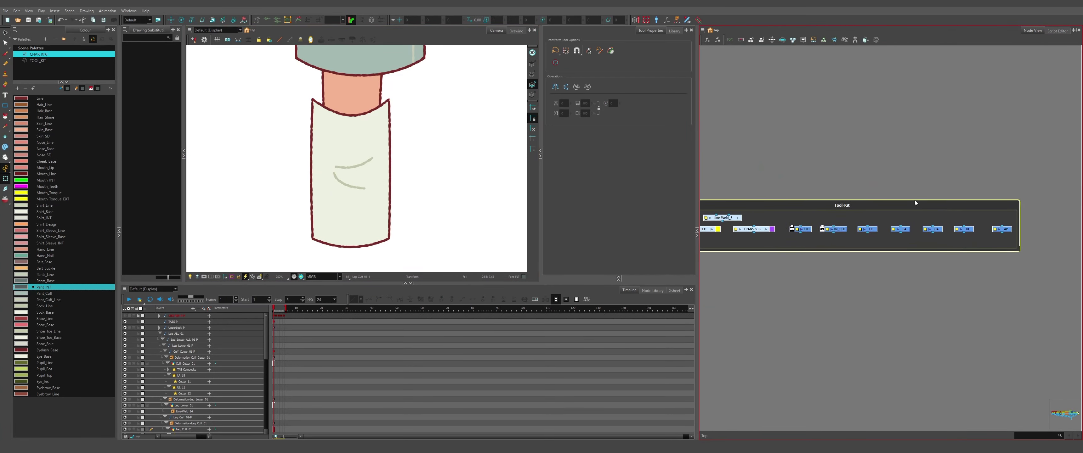
{"action": "scroll", "coordinate": [915, 202], "scroll_direction": "down", "scroll_amount": 2}
{"action": "scroll", "coordinate": [852, 224], "scroll_direction": "up", "scroll_amount": 3}
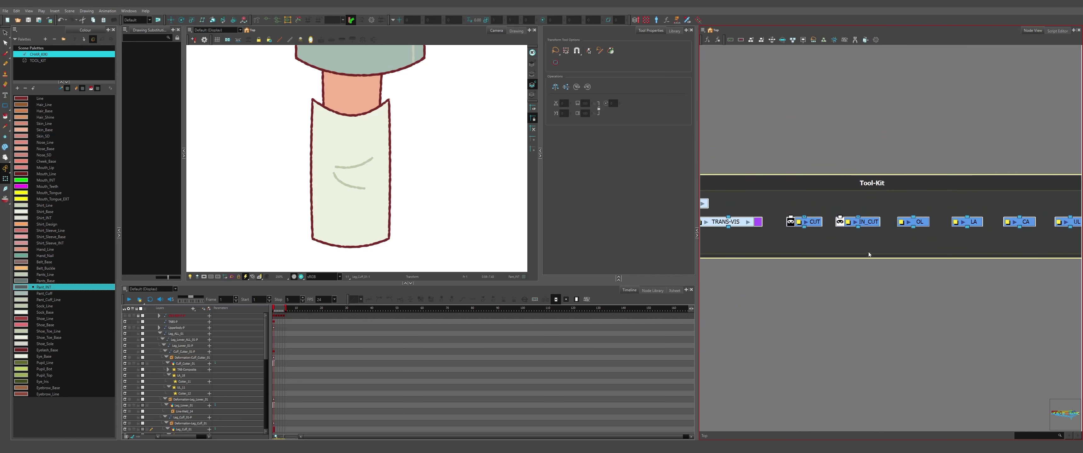
{"action": "scroll", "coordinate": [868, 252], "scroll_direction": "down", "scroll_amount": 3}
{"action": "scroll", "coordinate": [791, 249], "scroll_direction": "up", "scroll_amount": 3}
{"action": "left_click_drag", "start_coordinate": [802, 240], "coordinate": [1072, 233]}
{"action": "key", "text": "ctrl+c"}
{"action": "scroll", "coordinate": [870, 225], "scroll_direction": "down", "scroll_amount": 3}
{"action": "key", "text": "ctrl+v"}
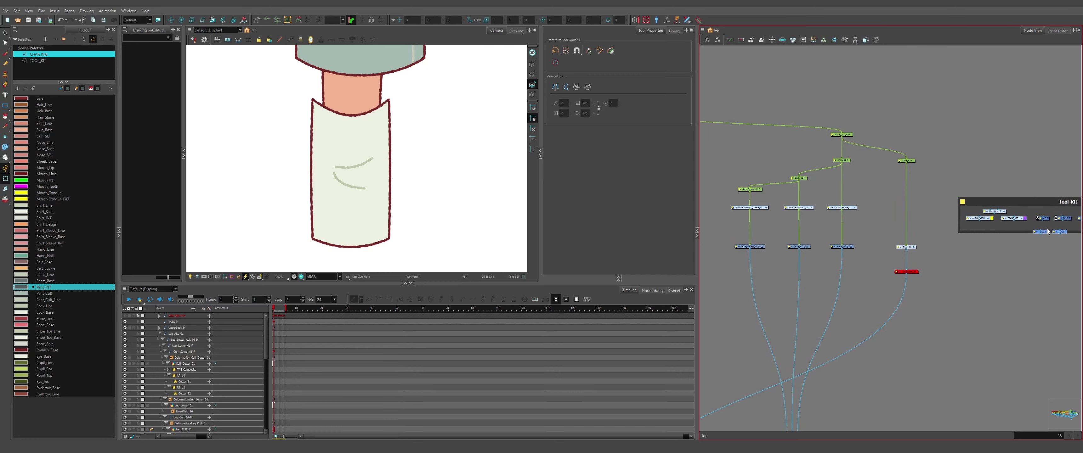
- Route Ankle_01 through the pasted LA and CA nodes into the sock's composite, placing the line art in front of the sock
{"action": "scroll", "coordinate": [1046, 232], "scroll_direction": "up", "scroll_amount": 2}
{"action": "scroll", "coordinate": [858, 210], "scroll_direction": "up", "scroll_amount": 2}
{"action": "mouse_move", "coordinate": [739, 285]}
{"action": "left_mouse_down"}
{"action": "mouse_move", "coordinate": [858, 210]}
{"action": "mouse_move", "coordinate": [888, 249]}
{"action": "mouse_move", "coordinate": [882, 222]}
{"action": "mouse_move", "coordinate": [897, 212]}
{"action": "mouse_move", "coordinate": [875, 309]}
{"action": "mouse_move", "coordinate": [891, 301]}
{"action": "mouse_move", "coordinate": [918, 410]}
{"action": "mouse_move", "coordinate": [897, 394]}
{"action": "mouse_move", "coordinate": [870, 396]}
{"action": "left_mouse_up"}
{"action": "scroll", "coordinate": [917, 226], "scroll_direction": "down", "scroll_amount": 3}
{"action": "scroll", "coordinate": [891, 302], "scroll_direction": "up", "scroll_amount": 3}
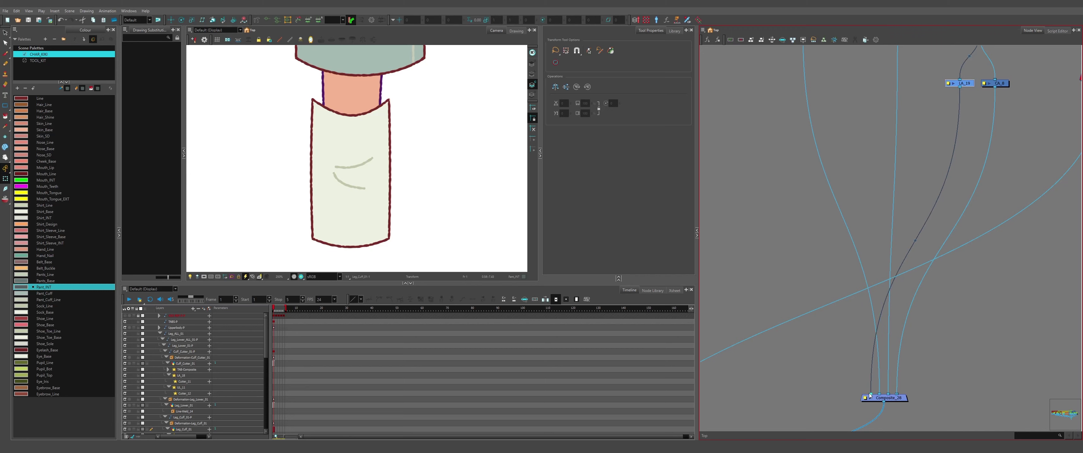
{"action": "scroll", "coordinate": [836, 345], "scroll_direction": "down", "scroll_amount": 3}
{"action": "left_click", "coordinate": [842, 323]}
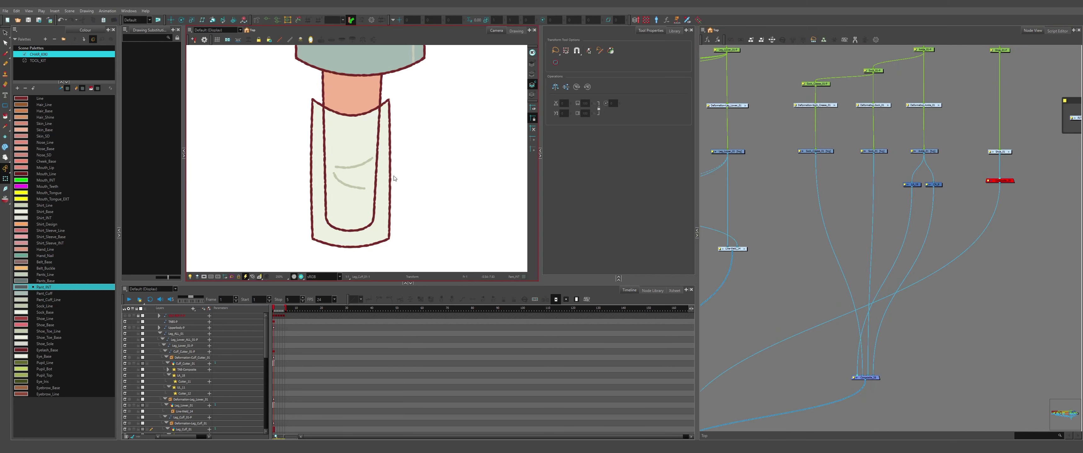
- Locate the lower leg's Auto-Patch and Cutter nodes as a reference for the ankle and sock
{"action": "scroll", "coordinate": [895, 185], "scroll_direction": "up", "scroll_amount": 2}
{"action": "scroll", "coordinate": [887, 188], "scroll_direction": "down", "scroll_amount": 1}
{"action": "left_click_drag", "start_coordinate": [727, 278], "coordinate": [835, 268]}
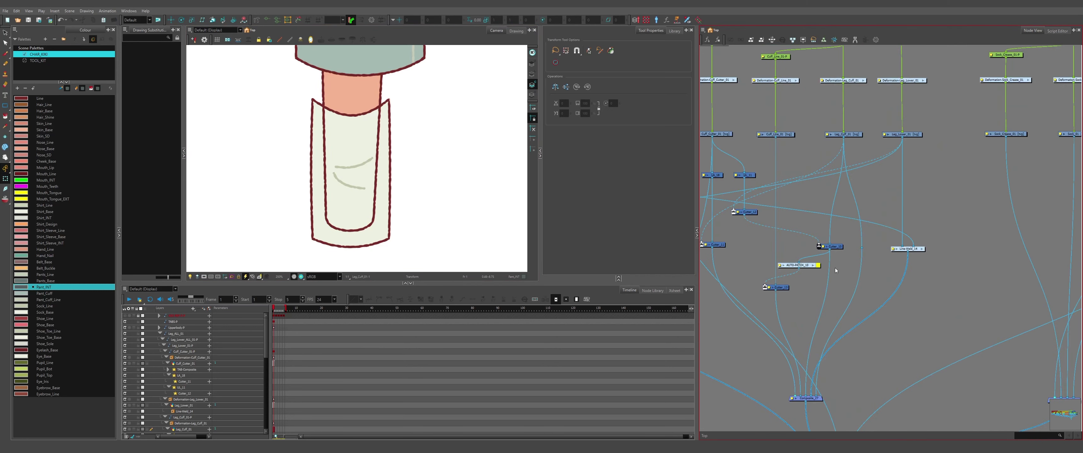
- Duplicate a Cutter node beneath the Sock_01 drawing and connect it with the ankle's CA_8 node as its matte
{"action": "scroll", "coordinate": [799, 287], "scroll_direction": "down", "scroll_amount": 3}
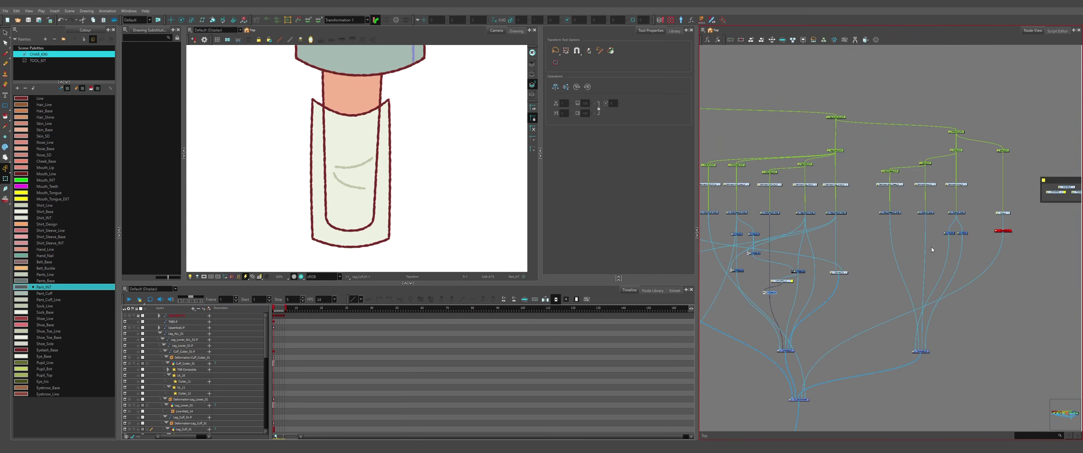
{"action": "scroll", "coordinate": [932, 249], "scroll_direction": "up", "scroll_amount": 4}
{"action": "left_click_drag", "start_coordinate": [915, 276], "coordinate": [921, 295]}
{"action": "left_click_drag", "start_coordinate": [956, 262], "coordinate": [940, 248]}
{"action": "left_click_drag", "start_coordinate": [1003, 195], "coordinate": [902, 299]}
{"action": "key", "text": "ctrl+c"}
{"action": "key", "text": "ctrl+v"}
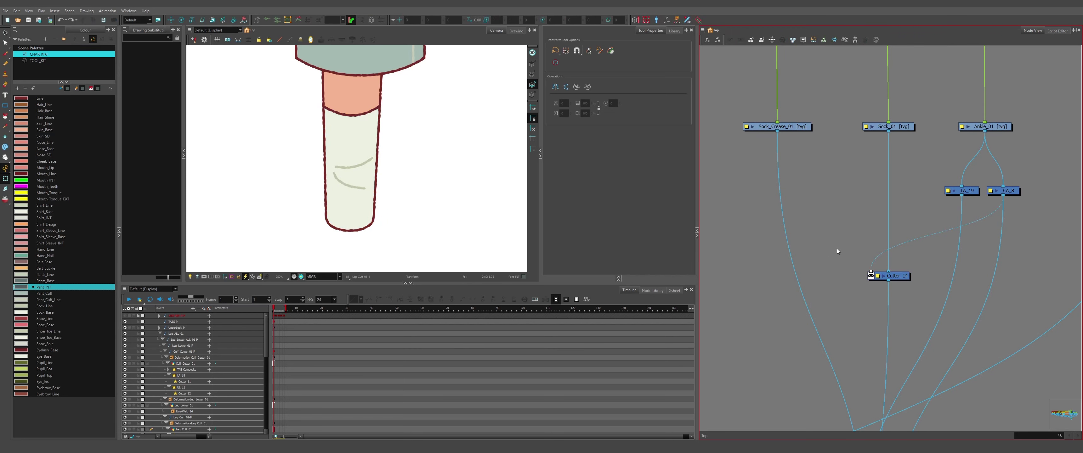
- Add a Composite node that combines Sock_01 and Sock_Crease_01 above the sock's cutter, and place the cutter below it
{"action": "key", "text": "ctrl+h"}
{"action": "left_click_drag", "start_coordinate": [892, 227], "coordinate": [861, 259]}
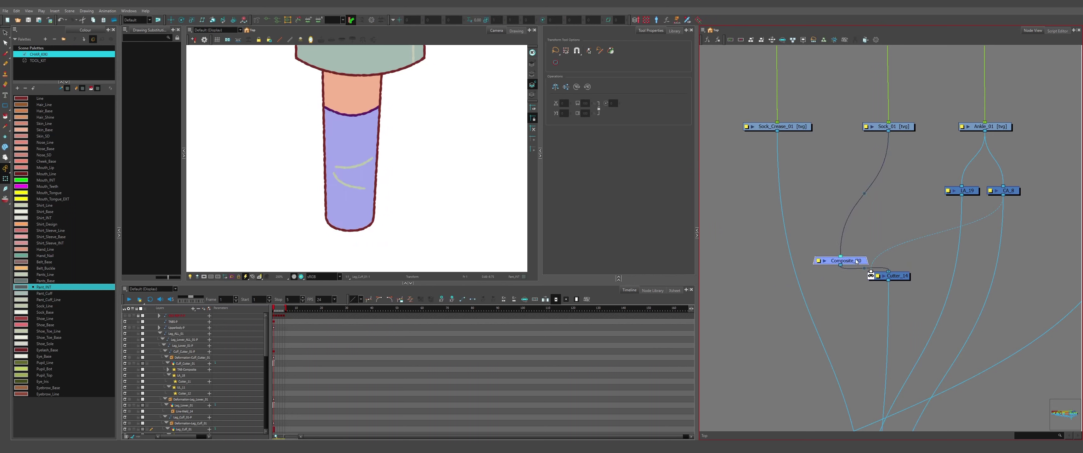
{"action": "left_click_drag", "start_coordinate": [789, 252], "coordinate": [830, 252]}
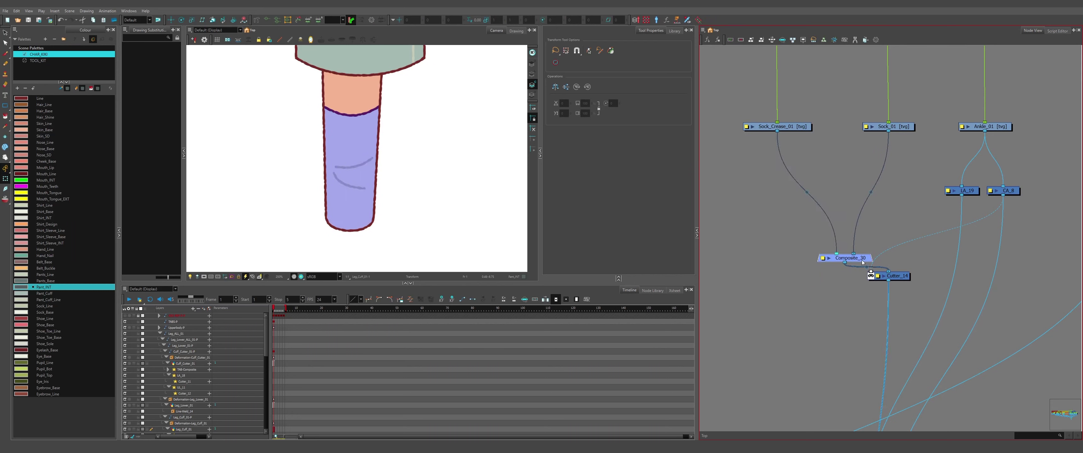
{"action": "left_click_drag", "start_coordinate": [901, 277], "coordinate": [857, 298]}
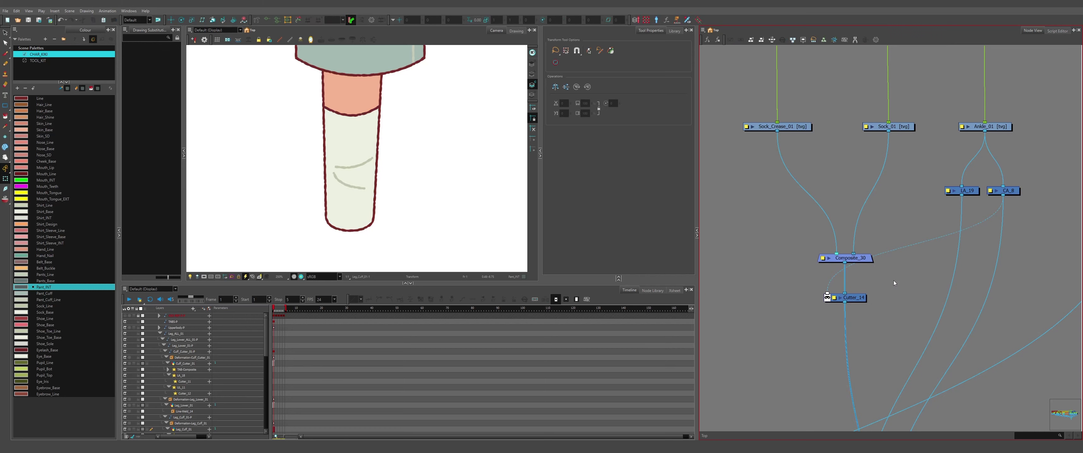
{"action": "scroll", "coordinate": [357, 168], "scroll_direction": "down", "scroll_amount": 6}
{"action": "scroll", "coordinate": [352, 190], "scroll_direction": "up", "scroll_amount": 7}
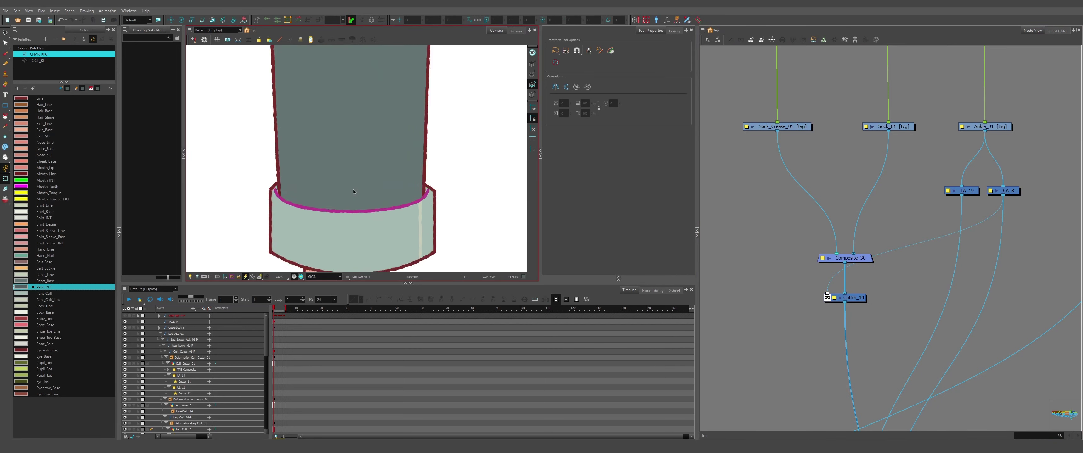
- Enable the composite below the Shoe_01 group and decline recovering the missing colours
{"action": "scroll", "coordinate": [346, 174], "scroll_direction": "down", "scroll_amount": 5}
{"action": "scroll", "coordinate": [346, 174], "scroll_direction": "down", "scroll_amount": 1}
{"action": "scroll", "coordinate": [343, 229], "scroll_direction": "up", "scroll_amount": 3}
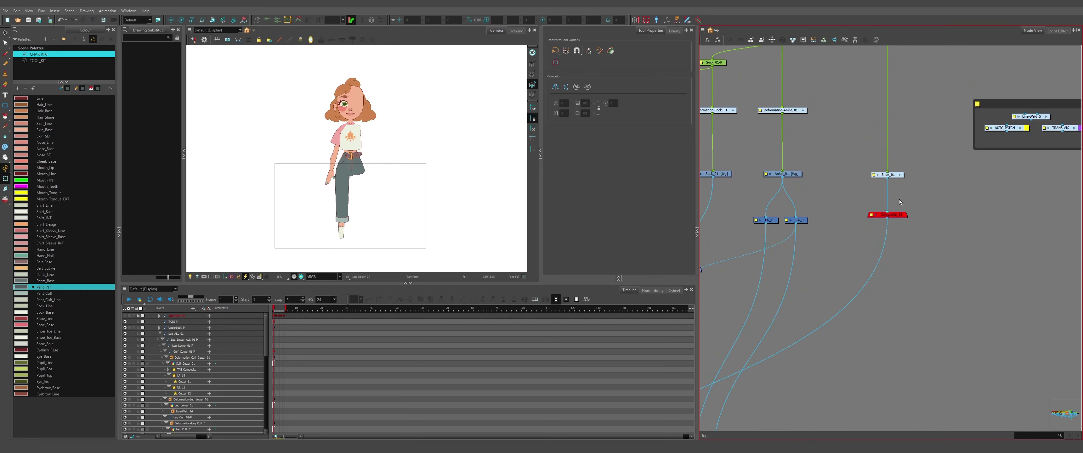
{"action": "scroll", "coordinate": [900, 200], "scroll_direction": "up", "scroll_amount": 4}
{"action": "left_click", "coordinate": [892, 239]}
{"action": "key", "text": "a"}
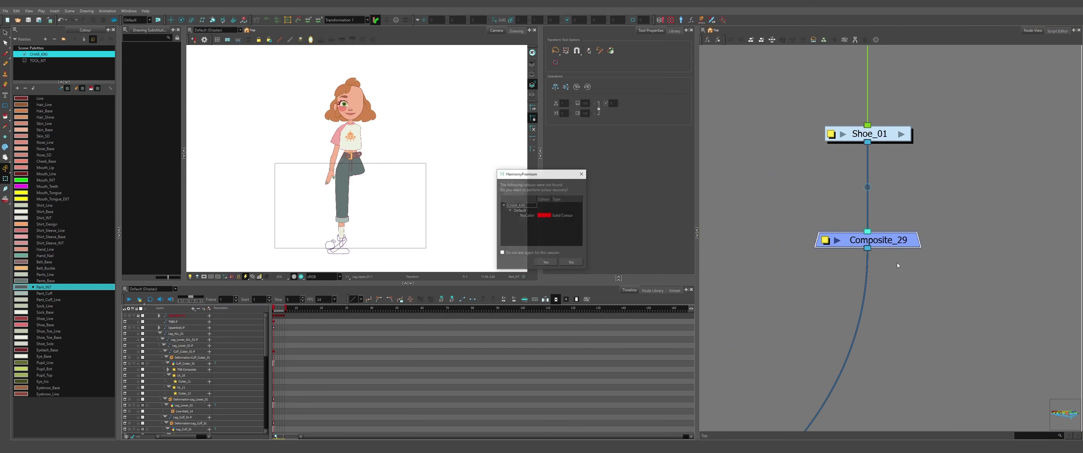
{"action": "left_click", "coordinate": [570, 262]}
- Open the Shoe_01 group and examine its drawing nodes and the shoe's outline shapes
{"action": "scroll", "coordinate": [314, 244], "scroll_direction": "up", "scroll_amount": 5}
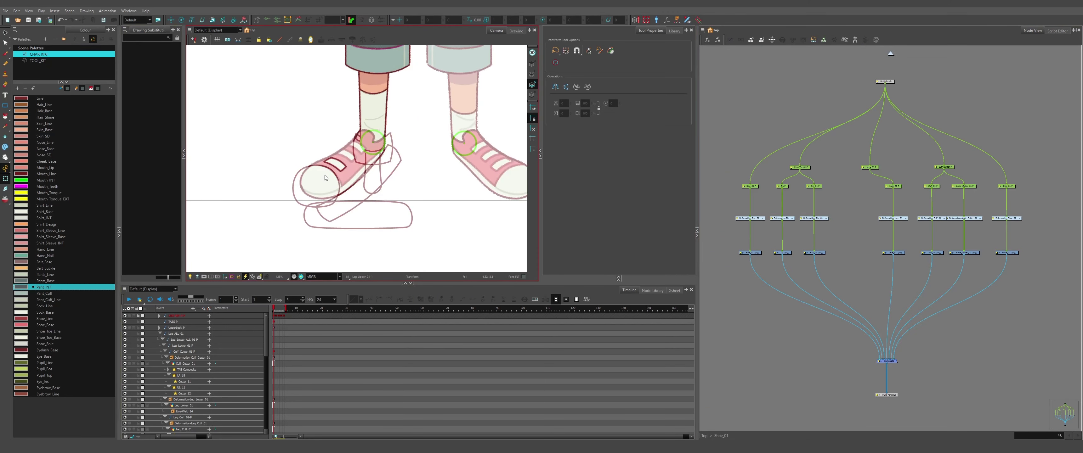
{"action": "scroll", "coordinate": [325, 177], "scroll_direction": "up", "scroll_amount": 3}
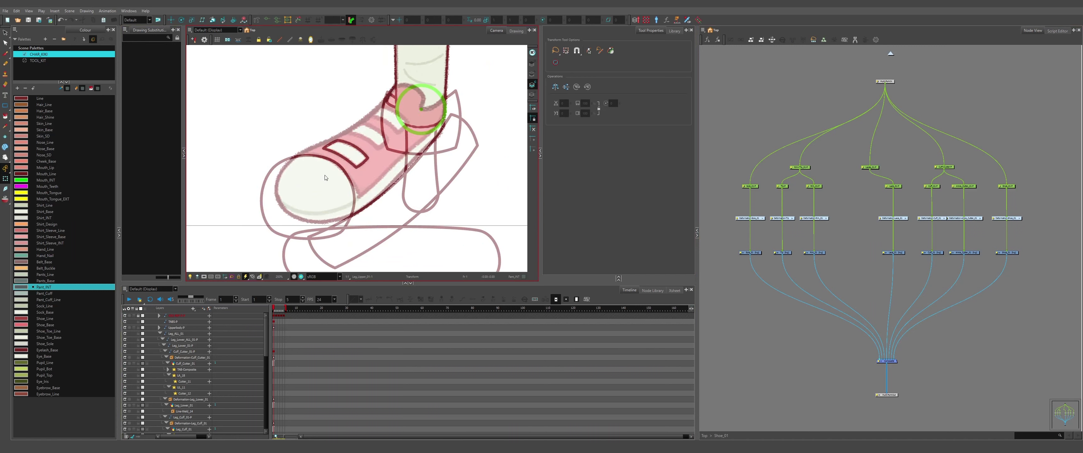
{"action": "scroll", "coordinate": [324, 178], "scroll_direction": "down", "scroll_amount": 1}
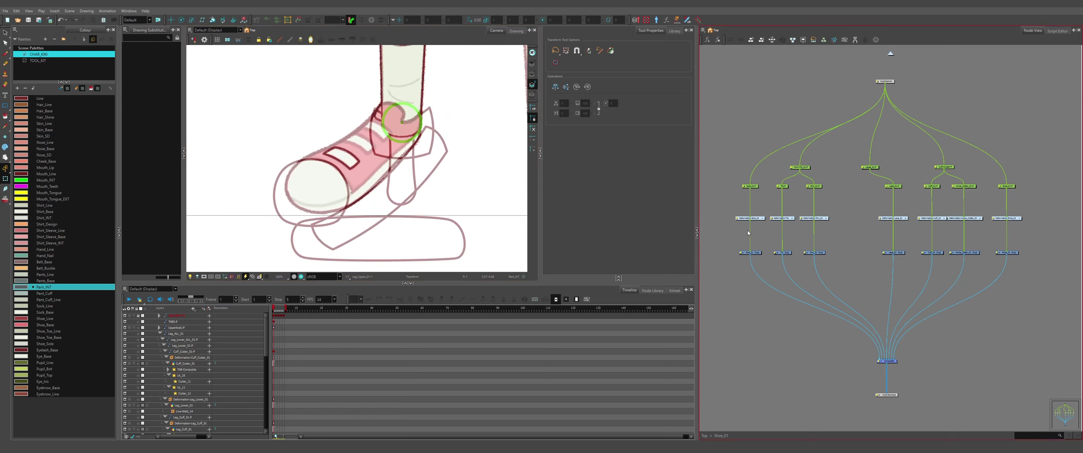
{"action": "left_click_drag", "start_coordinate": [1033, 275], "coordinate": [1034, 274]}
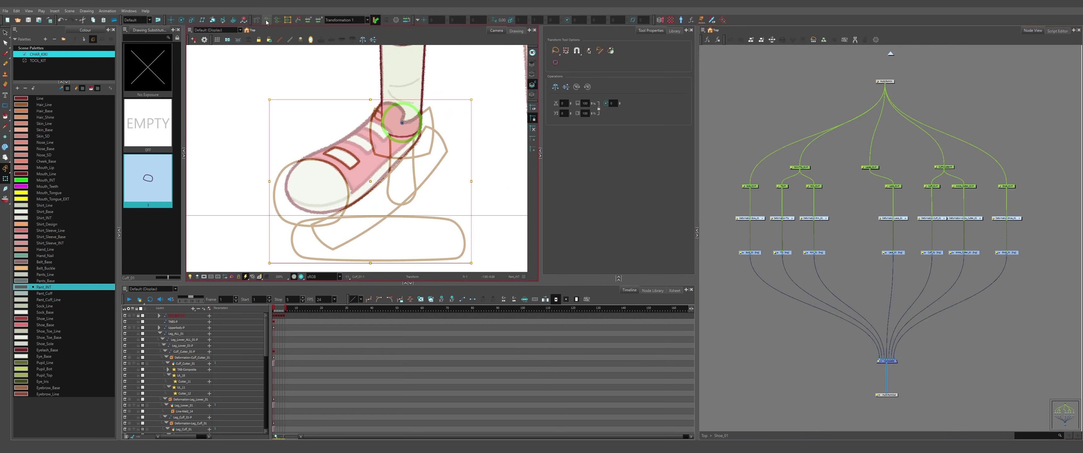
{"action": "left_click", "coordinate": [792, 102]}
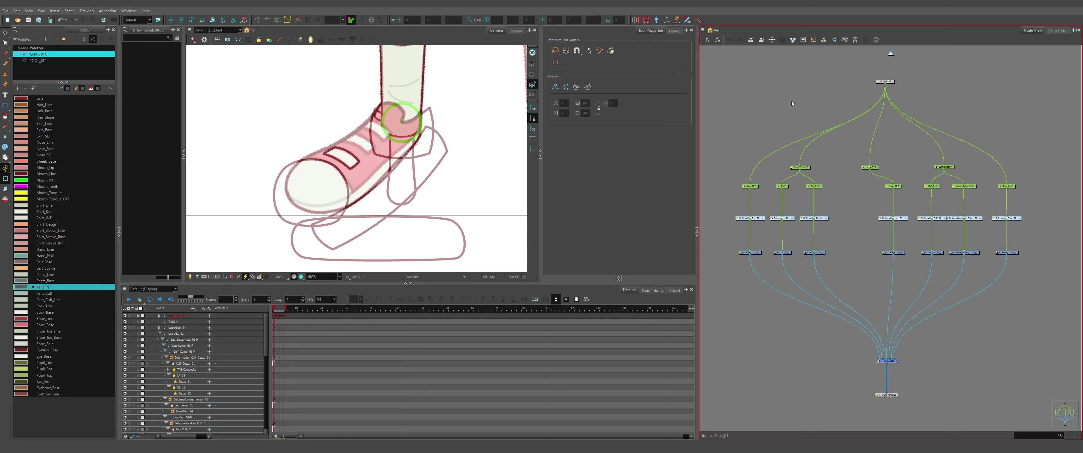
- Create an envelope deformer for the Shoe_01 drawing with the Envelope Creator
{"action": "left_click", "coordinate": [1006, 252]}
{"action": "left_click", "coordinate": [5, 32]}
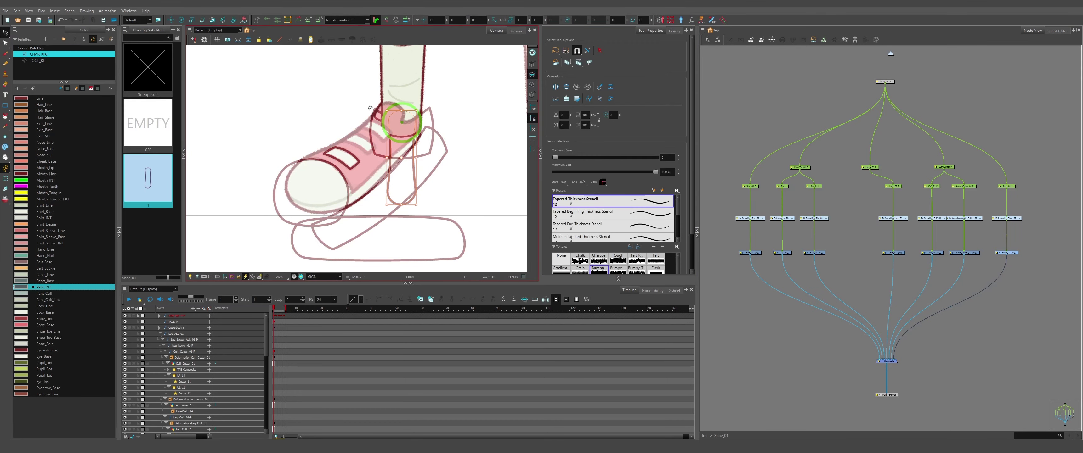
{"action": "left_click", "coordinate": [396, 19]}
{"action": "left_click", "coordinate": [533, 182]}
- Set the envelope's deformation points to 4 and create the envelope for the Ankle_Cutter_01 drawing
{"action": "left_click", "coordinate": [964, 253]}
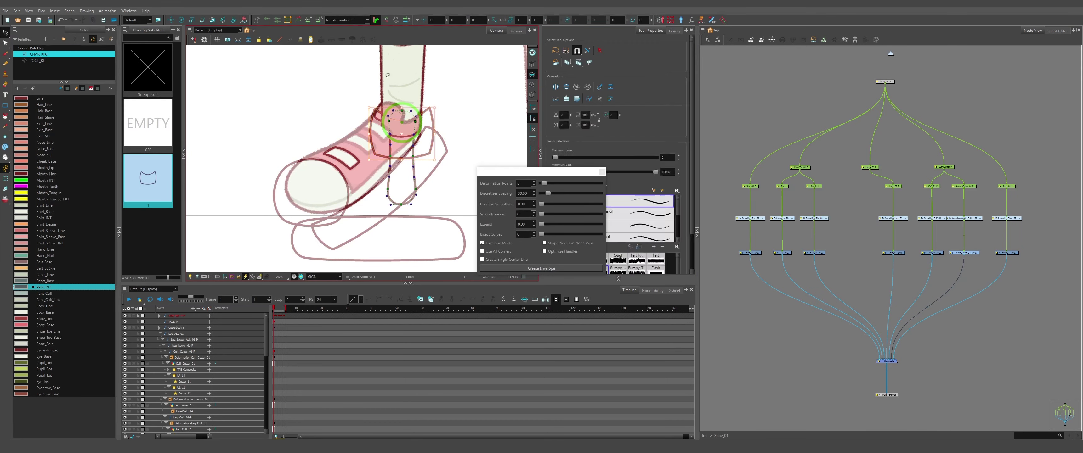
{"action": "left_click", "coordinate": [534, 185]}
{"action": "left_click", "coordinate": [533, 185]}
{"action": "left_click", "coordinate": [534, 185]}
{"action": "left_click", "coordinate": [533, 185]}
{"action": "left_click", "coordinate": [540, 268]}
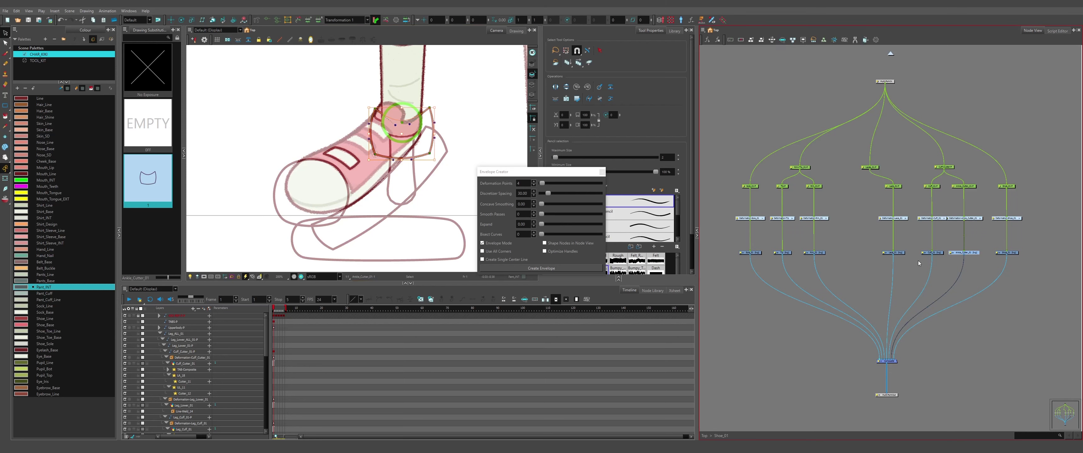
- Create 4-point envelopes for the shoe's cuff, lace and rim drawings
{"action": "left_click", "coordinate": [932, 253]}
{"action": "left_click", "coordinate": [541, 268]}
{"action": "left_click", "coordinate": [893, 252]}
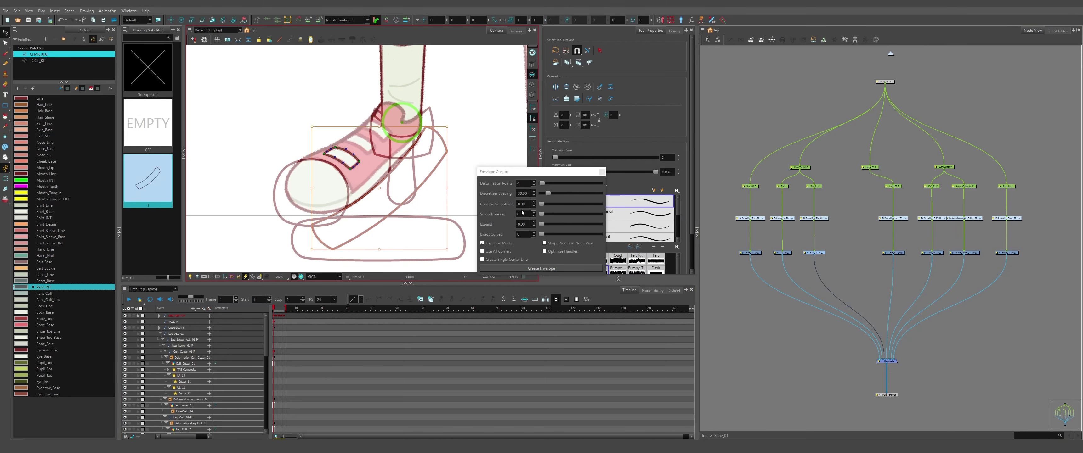
- Create a 4-point envelope for the rounded toe tip drawing
{"action": "left_click", "coordinate": [782, 252]}
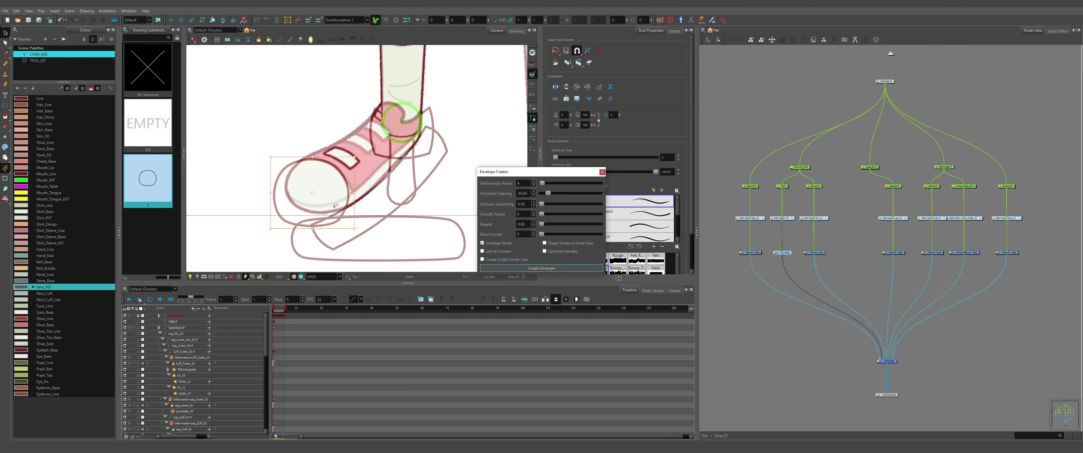
{"action": "left_click", "coordinate": [335, 206]}
{"action": "key", "text": "alt+q"}
{"action": "scroll", "coordinate": [305, 217], "scroll_direction": "up", "scroll_amount": 2}
{"action": "left_click", "coordinate": [5, 32]}
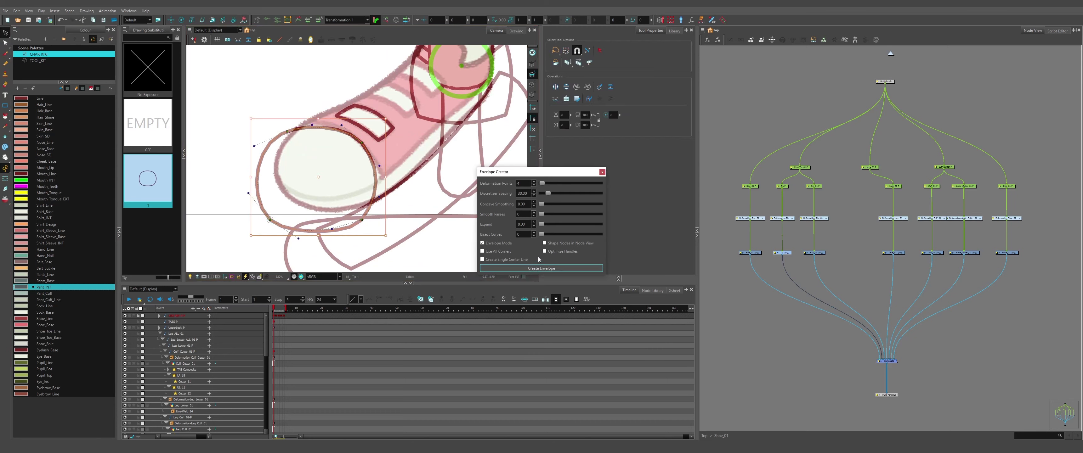
{"action": "left_click", "coordinate": [541, 268]}
- Adjust the toe tip's envelope points and handles with the Rigging tool to follow its round outline
{"action": "scroll", "coordinate": [340, 233], "scroll_direction": "up", "scroll_amount": 4}
{"action": "scroll", "coordinate": [373, 231], "scroll_direction": "down", "scroll_amount": 1}
{"action": "left_click_drag", "start_coordinate": [332, 50], "coordinate": [369, 95]}
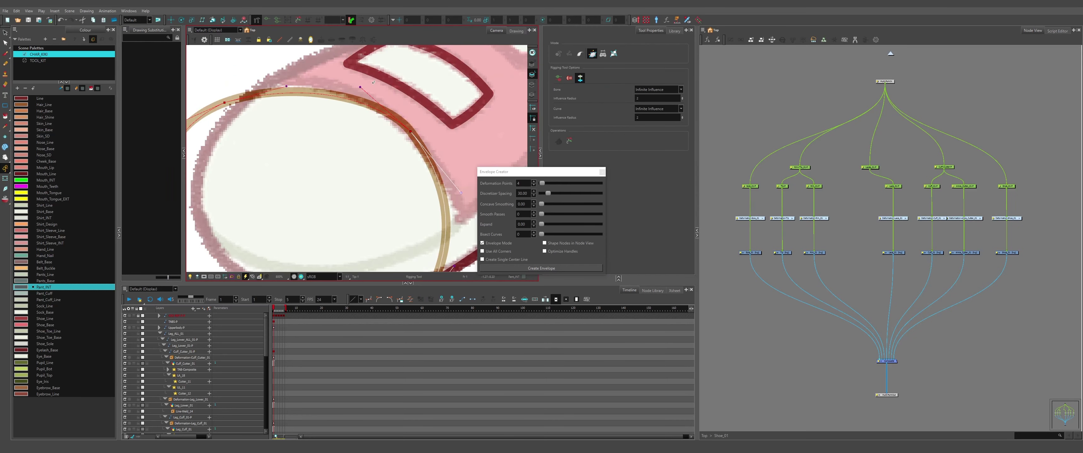
{"action": "scroll", "coordinate": [227, 132], "scroll_direction": "up", "scroll_amount": 2}
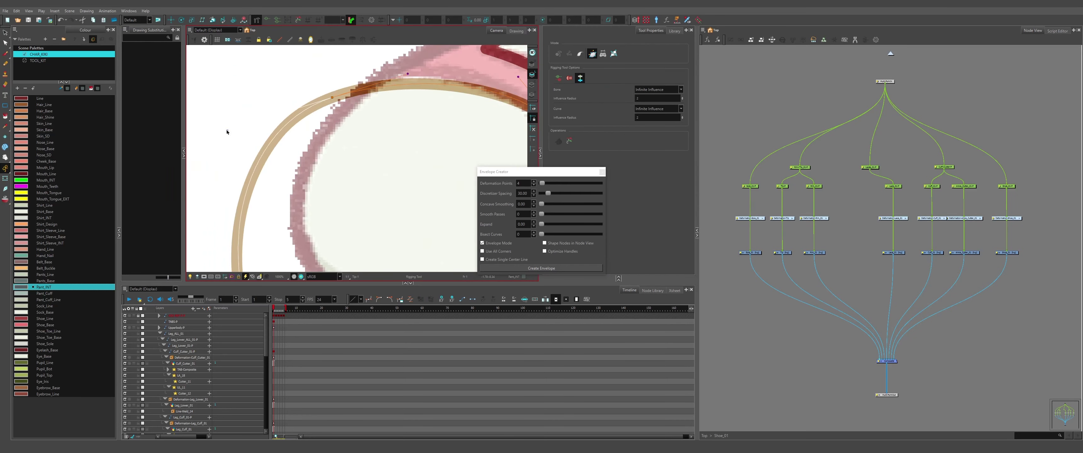
{"action": "scroll", "coordinate": [227, 132], "scroll_direction": "down", "scroll_amount": 4}
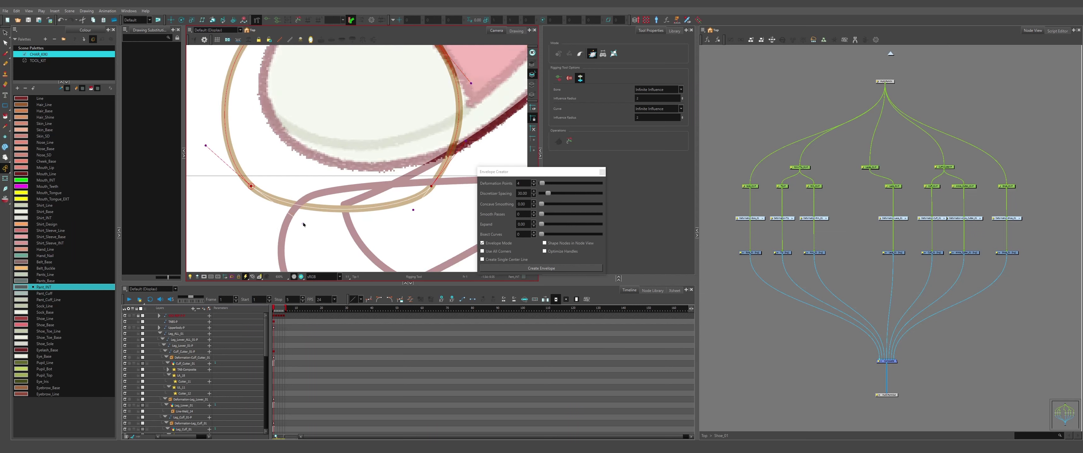
{"action": "key", "text": "alt+s"}
{"action": "scroll", "coordinate": [285, 182], "scroll_direction": "down", "scroll_amount": 2}
- Create an envelope with more deformation points for the sole drawing and close the Envelope Creator
{"action": "left_click", "coordinate": [290, 209]}
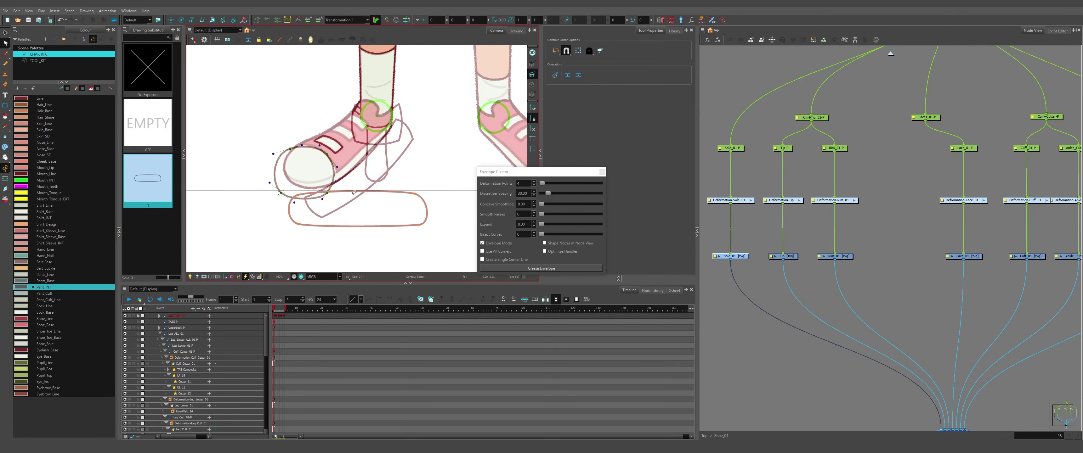
{"action": "left_click", "coordinate": [5, 32]}
{"action": "left_click", "coordinate": [533, 182]}
{"action": "left_click", "coordinate": [541, 268]}
{"action": "left_click", "coordinate": [602, 172]}
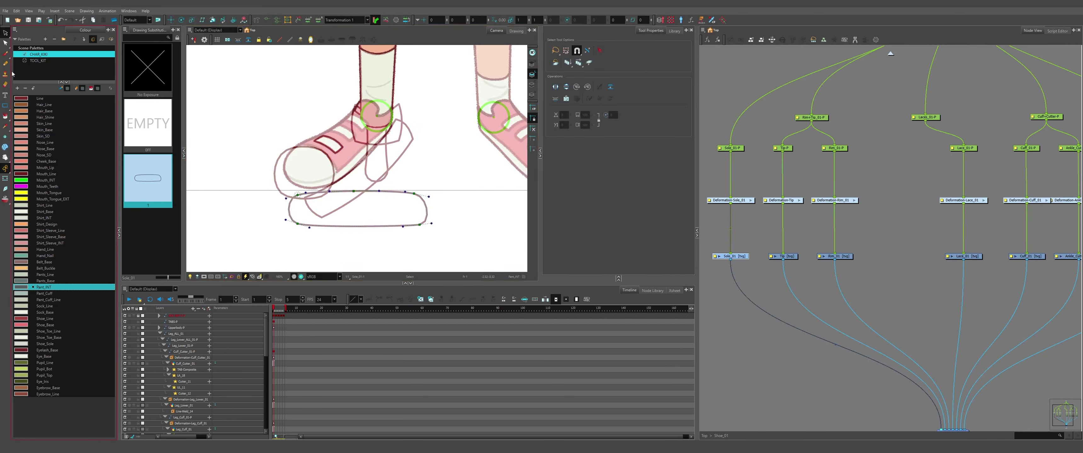
- Examine the centrelines of the sole, toe tip, rim and lace drawings with the Centerline Editor
{"action": "left_click", "coordinate": [5, 42]}
{"action": "scroll", "coordinate": [340, 204], "scroll_direction": "up", "scroll_amount": 1}
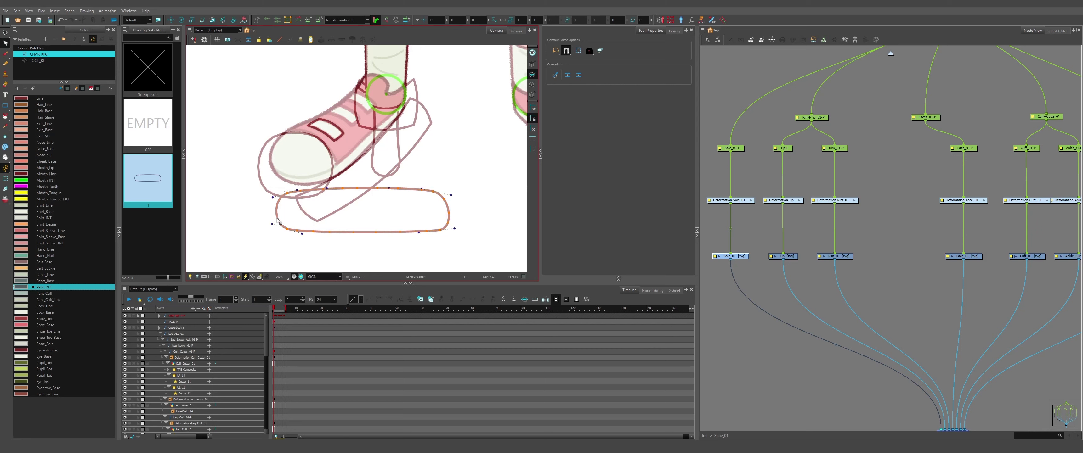
{"action": "key", "text": "j"}
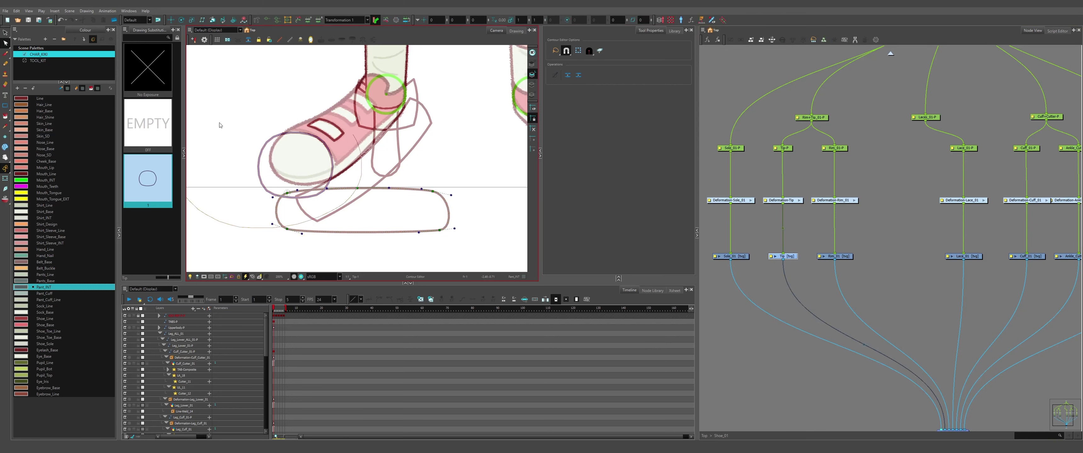
{"action": "key", "text": "Escape"}
{"action": "left_click", "coordinate": [835, 256]}
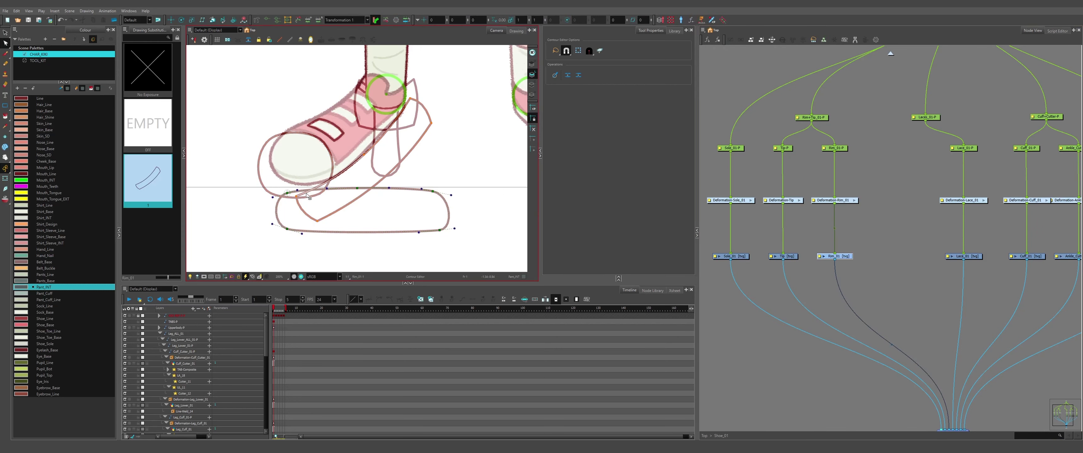
{"action": "key", "text": "Escape"}
{"action": "left_click", "coordinate": [321, 119]}
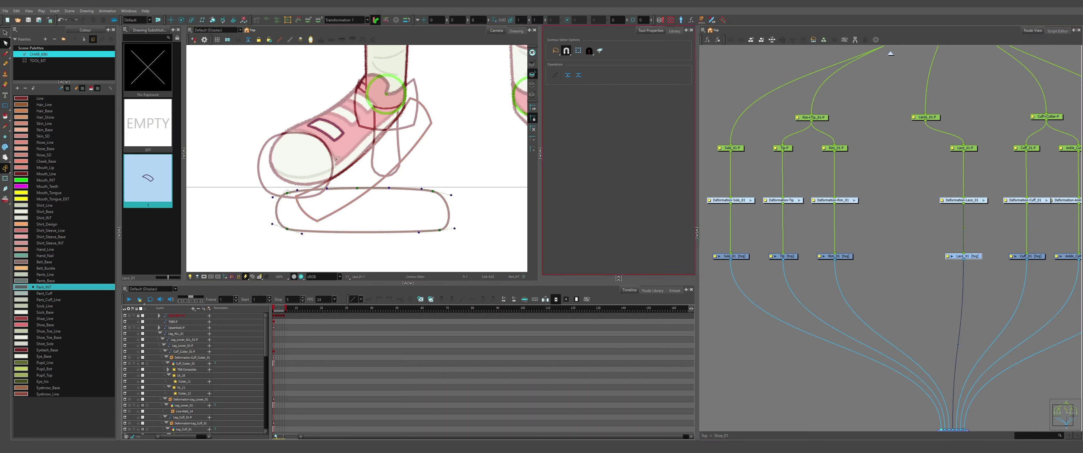
{"action": "scroll", "coordinate": [320, 119], "scroll_direction": "up", "scroll_amount": 6}
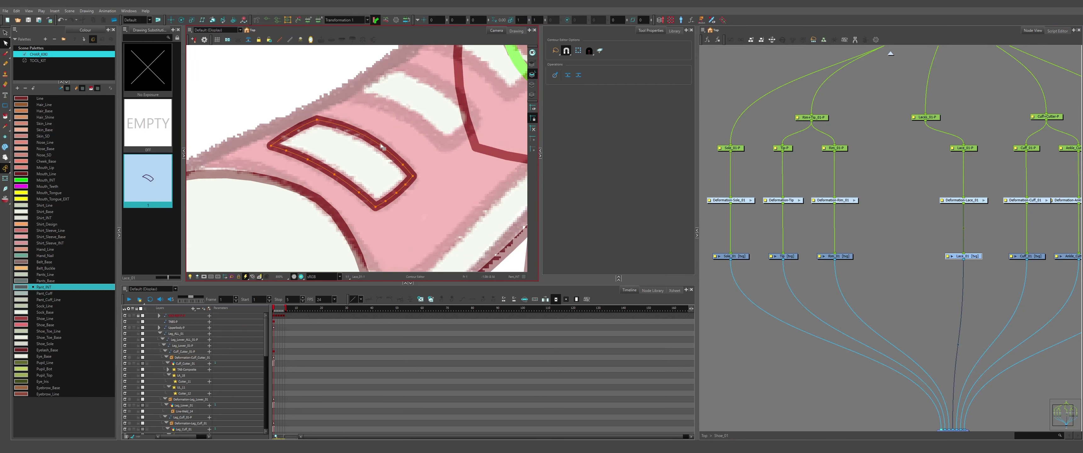
- Examine the centrelines of the Cuff_01, Ankle_Cutter_01 and Shoe_01 drawings
{"action": "left_click", "coordinate": [1020, 256]}
{"action": "scroll", "coordinate": [302, 168], "scroll_direction": "down", "scroll_amount": 6}
{"action": "scroll", "coordinate": [345, 132], "scroll_direction": "up", "scroll_amount": 6}
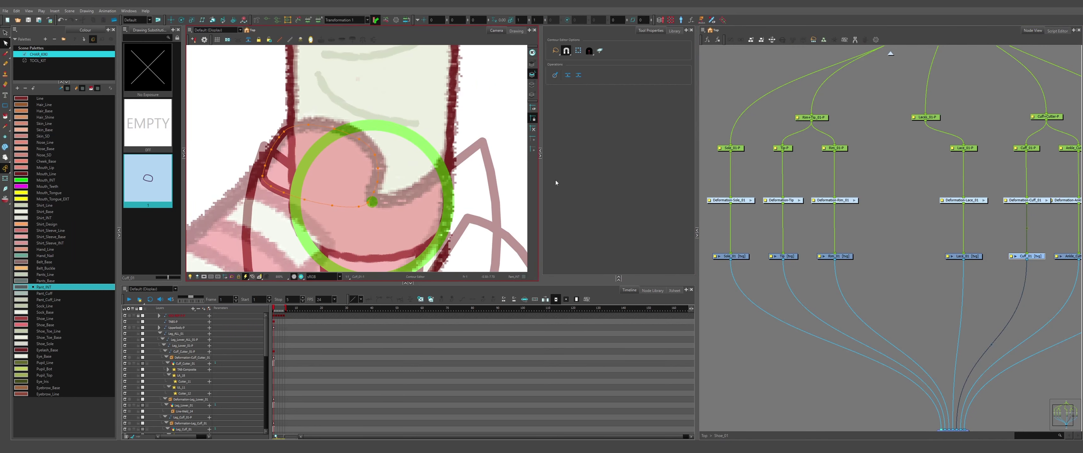
{"action": "scroll", "coordinate": [345, 168], "scroll_direction": "down", "scroll_amount": 2}
{"action": "left_click", "coordinate": [344, 168]}
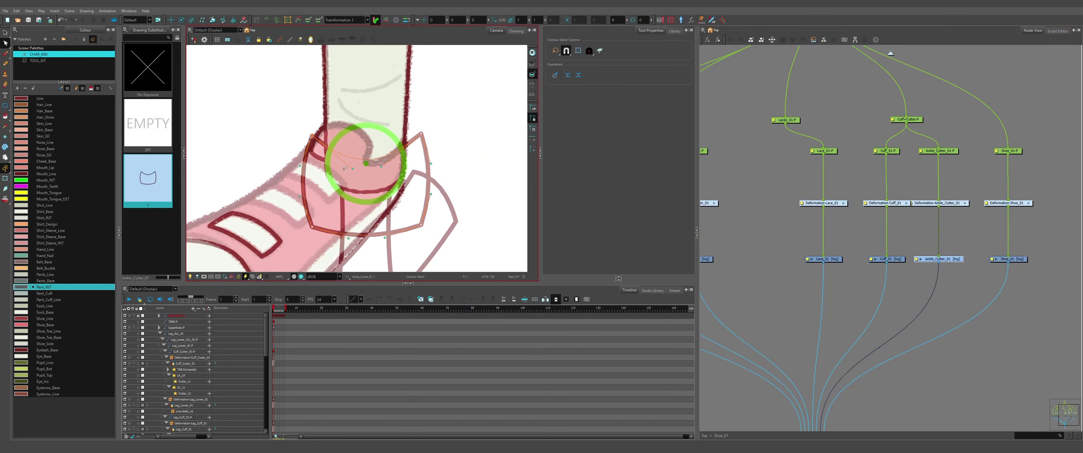
{"action": "scroll", "coordinate": [365, 236], "scroll_direction": "down", "scroll_amount": 1}
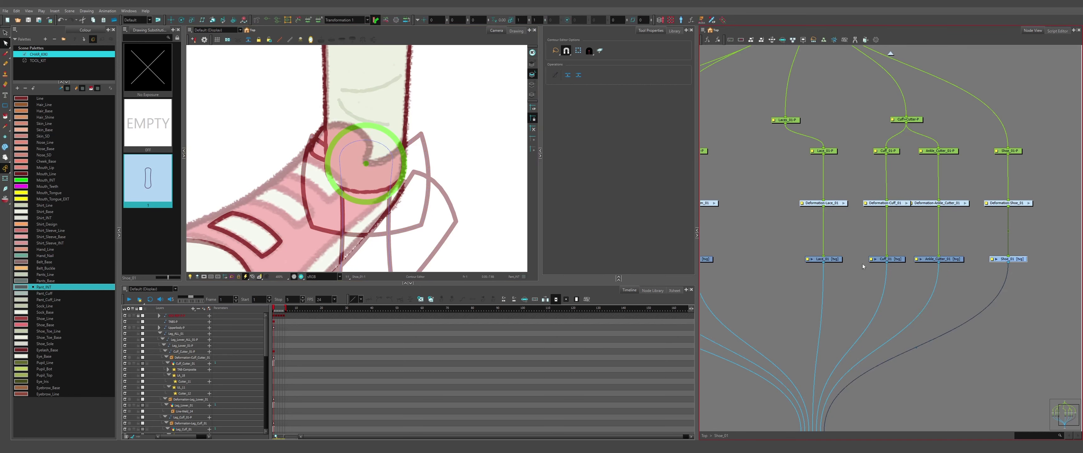
{"action": "left_click", "coordinate": [356, 163]}
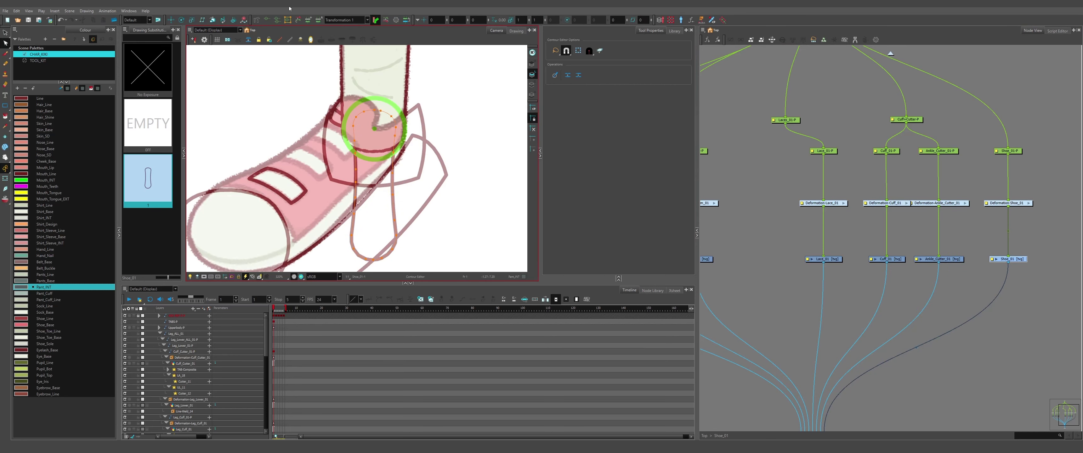
- Examine the outlines of the shoe drawings with the Select and Envelope tools
{"action": "key", "text": "alt+s"}
{"action": "scroll", "coordinate": [441, 158], "scroll_direction": "down", "scroll_amount": 4}
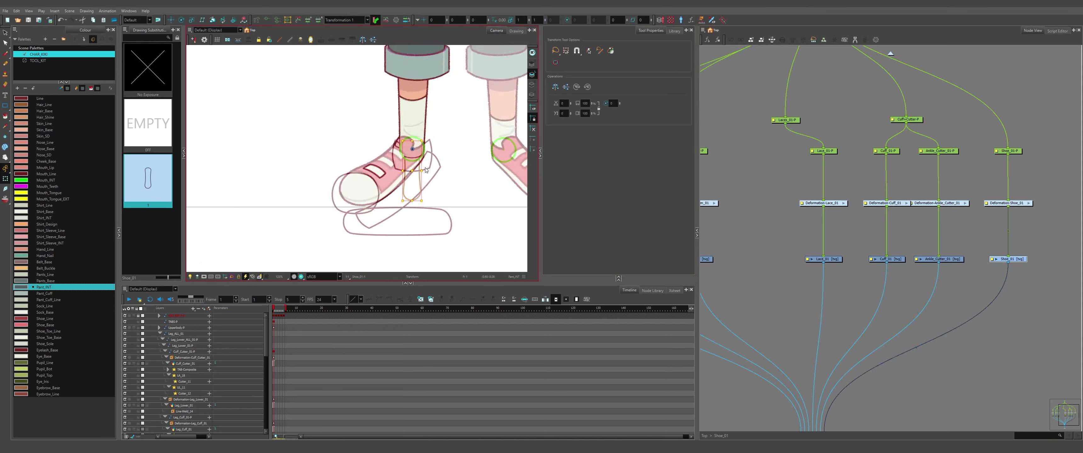
{"action": "scroll", "coordinate": [420, 160], "scroll_direction": "up", "scroll_amount": 1}
{"action": "scroll", "coordinate": [1032, 243], "scroll_direction": "down", "scroll_amount": 4}
{"action": "left_click_drag", "start_coordinate": [1038, 242], "coordinate": [849, 259]}
{"action": "key", "text": "ctrl+a"}
{"action": "left_click", "coordinate": [6, 44]}
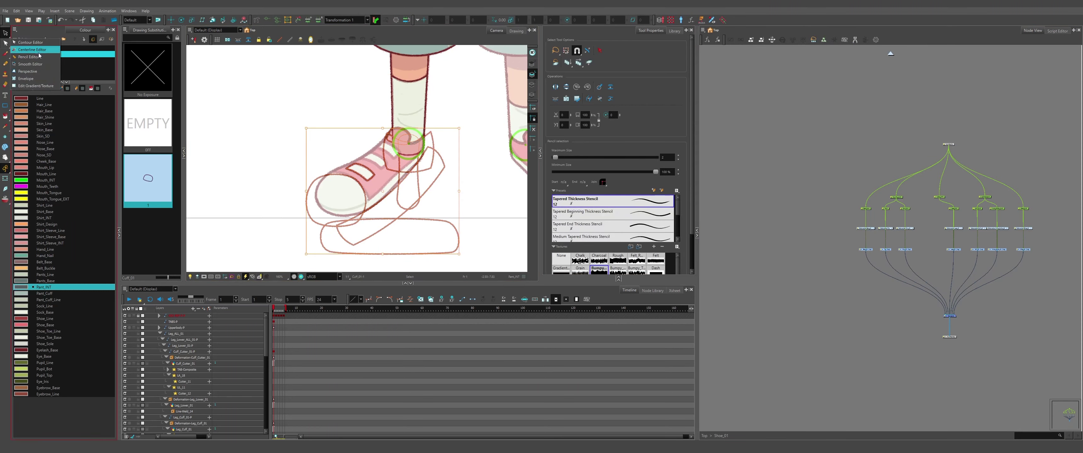
{"action": "left_click", "coordinate": [36, 86]}
{"action": "key", "text": "shift+t"}
{"action": "scroll", "coordinate": [400, 123], "scroll_direction": "up", "scroll_amount": 5}
{"action": "scroll", "coordinate": [360, 106], "scroll_direction": "down", "scroll_amount": 5}
{"action": "scroll", "coordinate": [1028, 246], "scroll_direction": "up", "scroll_amount": 2}
- Paint the Shoe_01 drawing with the Shoe_Base colour
{"action": "left_click", "coordinate": [1020, 252]}
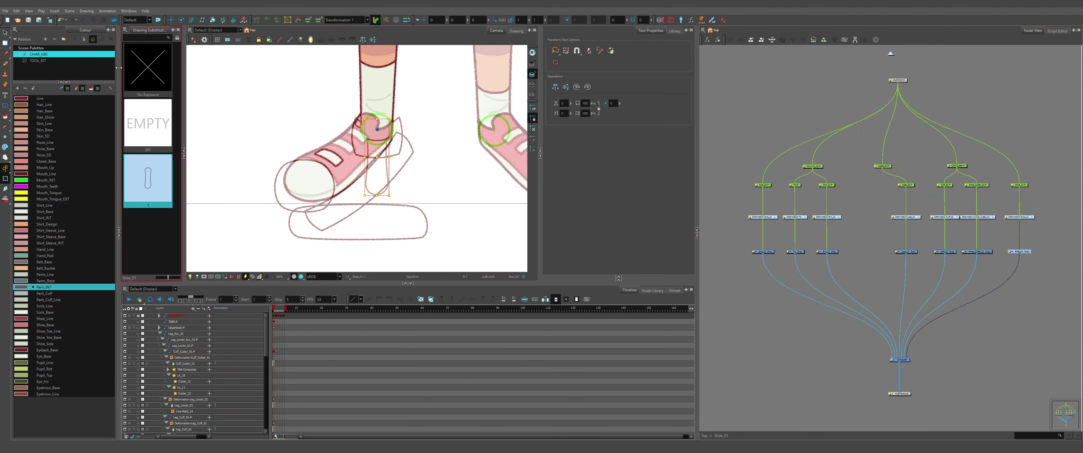
{"action": "key", "text": "alt+i"}
{"action": "key", "text": "l"}
{"action": "left_click", "coordinate": [45, 324]}
{"action": "left_click", "coordinate": [377, 179]}
- Paint the Ankle_Cutter_01 drawing with the EXTRA_01 colour from the TOOL_KIT palette
{"action": "left_click", "coordinate": [977, 252]}
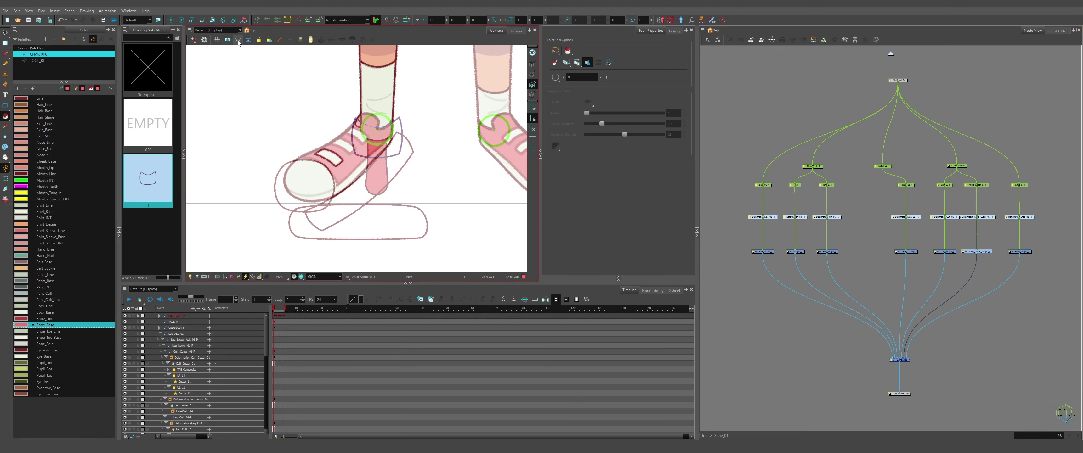
{"action": "left_click", "coordinate": [377, 150]}
{"action": "left_click", "coordinate": [44, 60]}
{"action": "left_click", "coordinate": [45, 123]}
{"action": "left_click", "coordinate": [377, 150]}
- Repaint the Ankle_Cutter_01 drawing with the CUTTER colour from the TOOL_KIT palette
{"action": "left_click", "coordinate": [945, 251]}
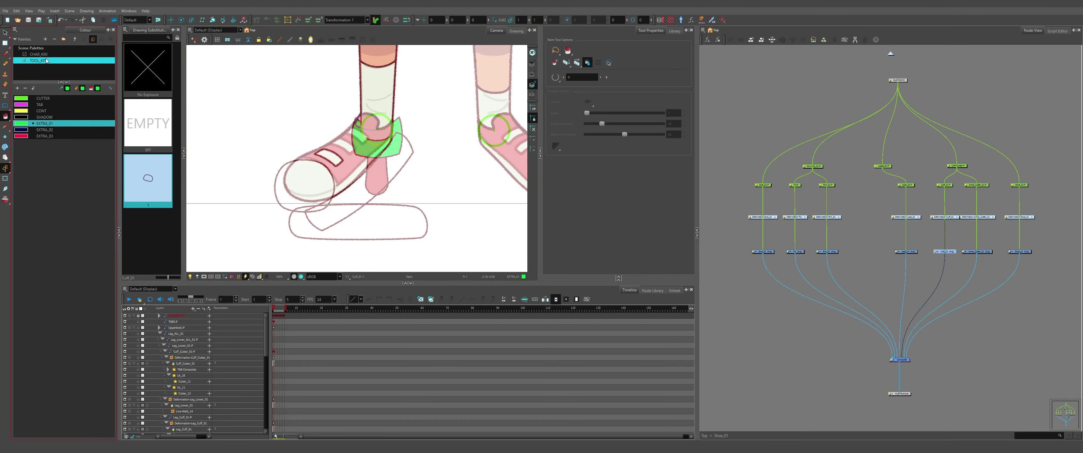
{"action": "left_click", "coordinate": [44, 54]}
{"action": "left_click", "coordinate": [44, 60]}
{"action": "left_click", "coordinate": [977, 252]}
{"action": "left_click", "coordinate": [377, 149]}
- Return to the character palette and paint the rim and toe tip drawings with the Shoe_Toe_Base colour
{"action": "left_click", "coordinate": [945, 251]}
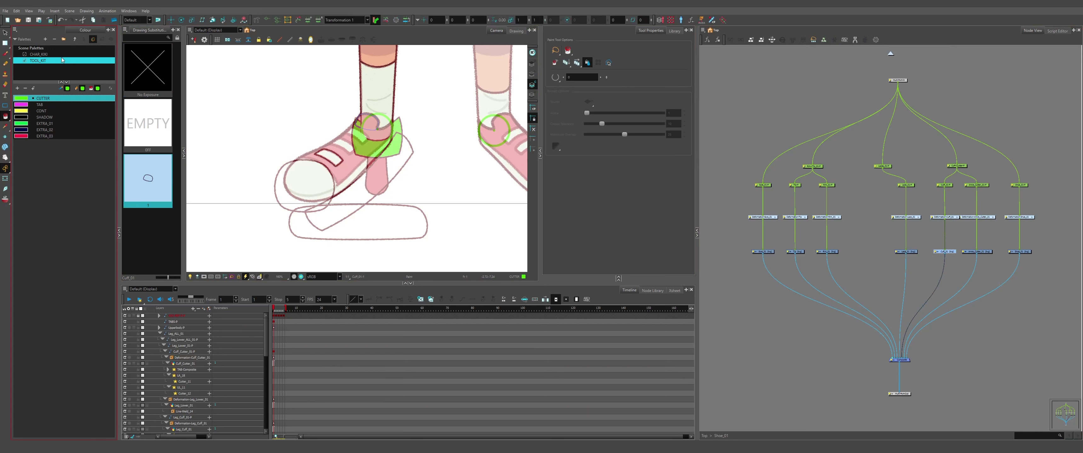
{"action": "left_click", "coordinate": [38, 54]}
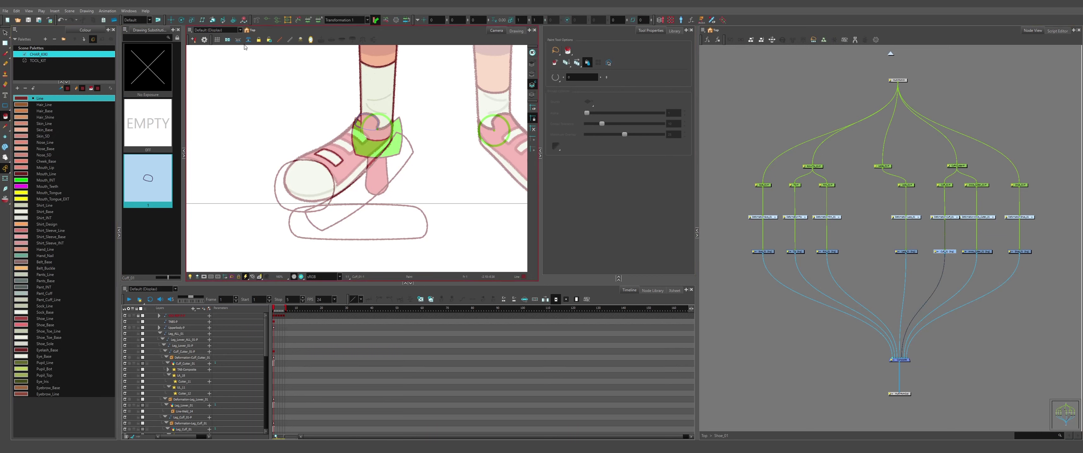
{"action": "left_click", "coordinate": [56, 343]}
{"action": "left_click", "coordinate": [826, 252]}
{"action": "left_click", "coordinate": [49, 337]}
{"action": "left_click", "coordinate": [366, 190]}
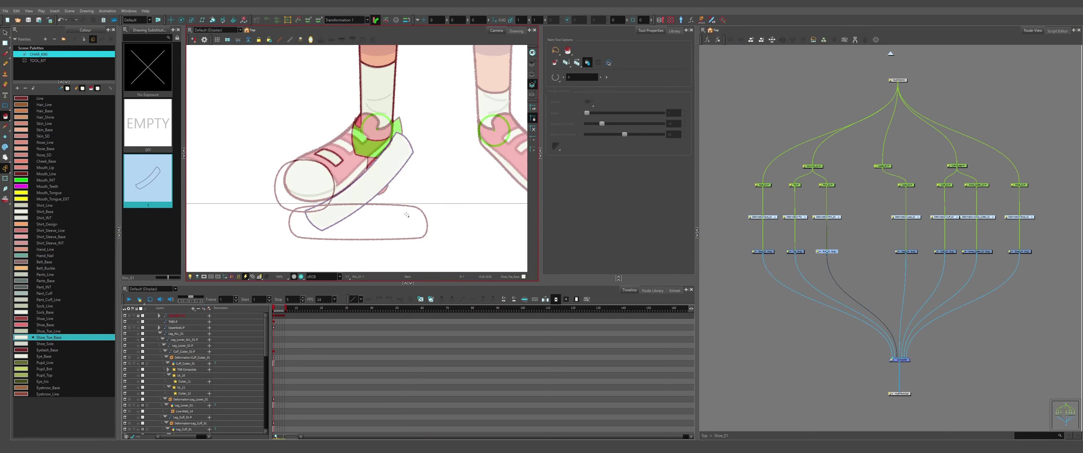
{"action": "left_click", "coordinate": [794, 251]}
{"action": "left_click", "coordinate": [296, 201]}
- Paint the sole drawing with the Shoe_Sole colour and check that swatch in the colour editor
{"action": "left_click", "coordinate": [762, 251]}
{"action": "left_click", "coordinate": [57, 343]}
{"action": "left_click", "coordinate": [358, 222]}
{"action": "double_click", "coordinate": [21, 343]}
{"action": "left_click", "coordinate": [498, 148]}
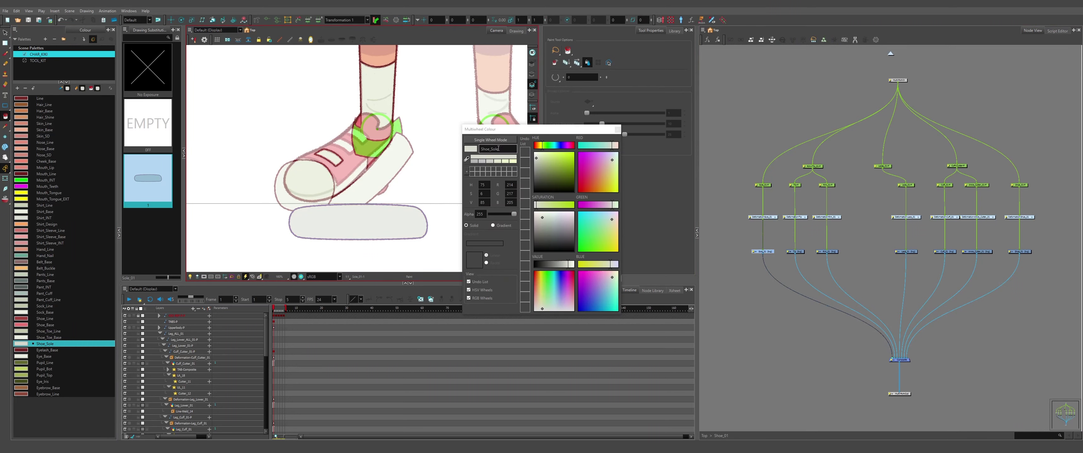
{"action": "left_click", "coordinate": [490, 140]}
{"action": "left_click", "coordinate": [598, 129]}
- Disable the Ankle_Cutter_01, sole, toe tip, rim and lace drawings so the shoe shape can be edited alone
{"action": "left_click", "coordinate": [762, 185]}
{"action": "key", "text": "alt+3"}
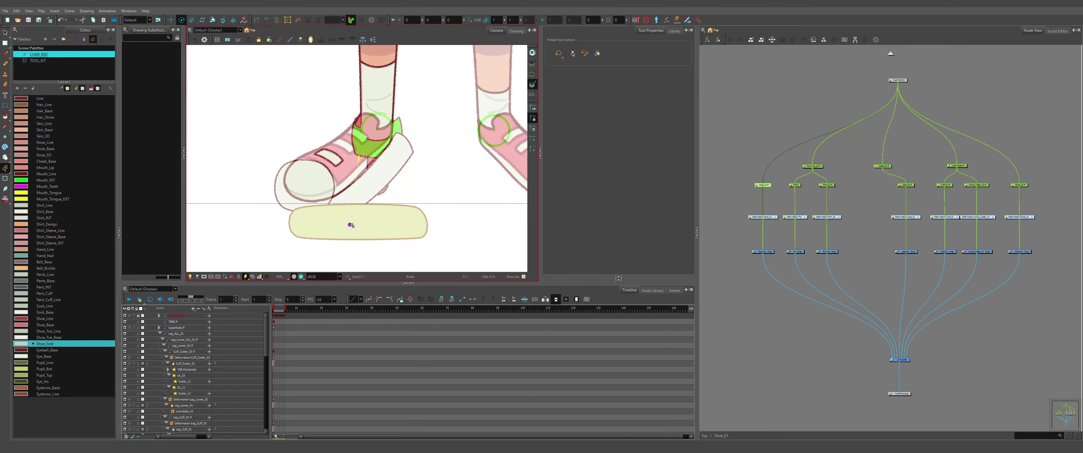
{"action": "left_click", "coordinate": [763, 252]}
{"action": "left_click", "coordinate": [790, 242]}
{"action": "left_click", "coordinate": [5, 179]}
{"action": "scroll", "coordinate": [376, 154], "scroll_direction": "up", "scroll_amount": 3}
{"action": "scroll", "coordinate": [363, 162], "scroll_direction": "down", "scroll_amount": 2}
{"action": "left_click", "coordinate": [358, 157]}
{"action": "key", "text": "d"}
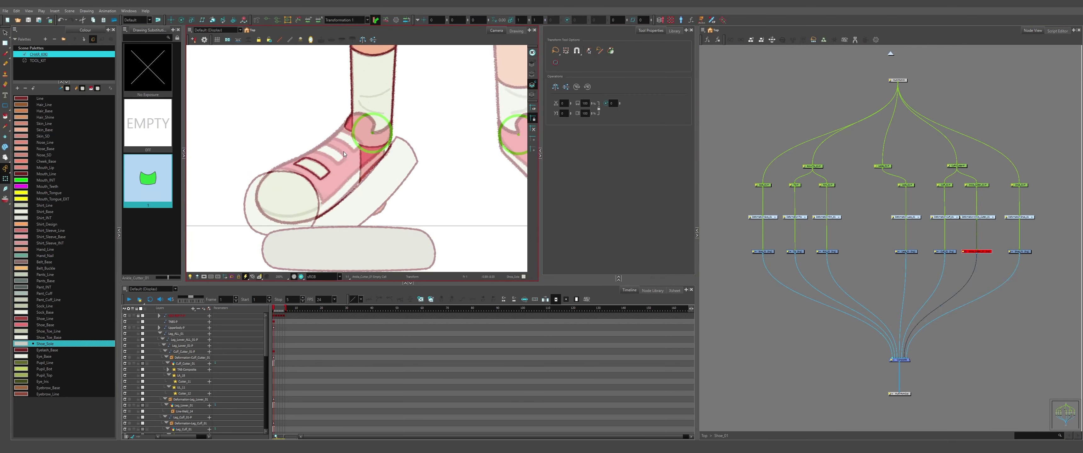
{"action": "left_click_drag", "start_coordinate": [923, 268], "coordinate": [767, 236]}
{"action": "key", "text": "d"}
- Show the Shoe_01 envelope controls and move its ankle and heel points onto the back and sides of the sneaker
{"action": "left_click", "coordinate": [372, 189]}
{"action": "left_click", "coordinate": [412, 172]}
{"action": "left_click", "coordinate": [374, 185]}
{"action": "left_click", "coordinate": [600, 52]}
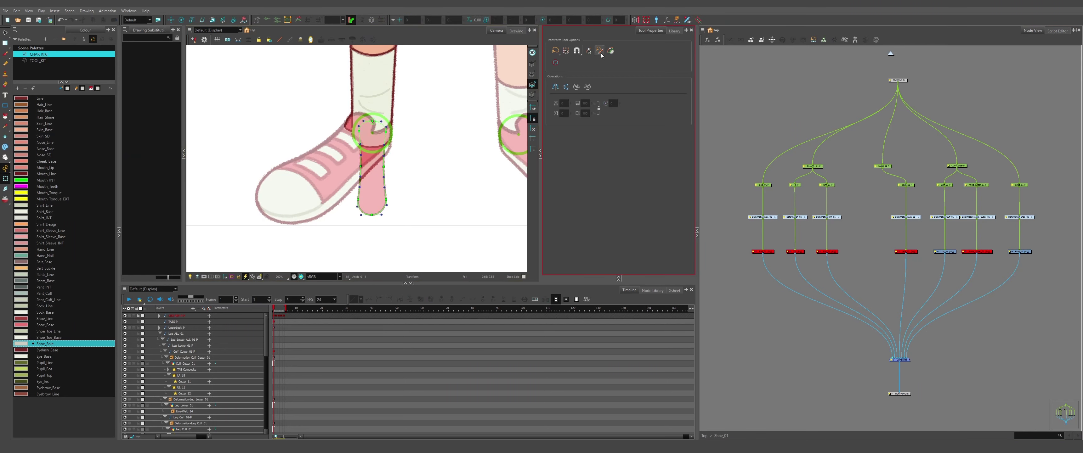
{"action": "scroll", "coordinate": [314, 202], "scroll_direction": "up", "scroll_amount": 1}
{"action": "left_click", "coordinate": [378, 186]}
{"action": "left_click_drag", "start_coordinate": [409, 96], "coordinate": [352, 139]}
{"action": "left_click", "coordinate": [412, 180]}
{"action": "left_click_drag", "start_coordinate": [357, 167], "coordinate": [357, 188]}
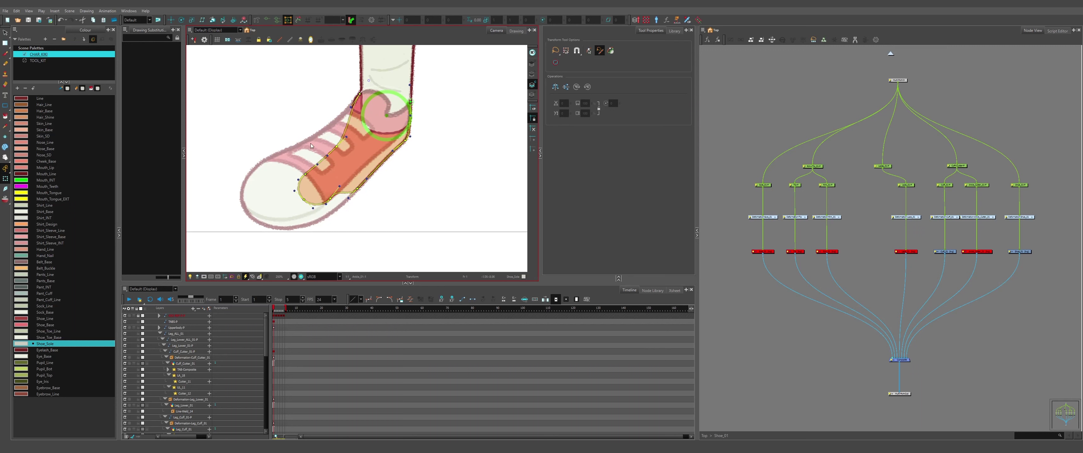
- Move the front points of the Shoe_01 envelope around the sneaker's toe and hide the deformation controls
{"action": "left_click_drag", "start_coordinate": [311, 146], "coordinate": [239, 189]}
{"action": "left_click_drag", "start_coordinate": [330, 199], "coordinate": [292, 232]}
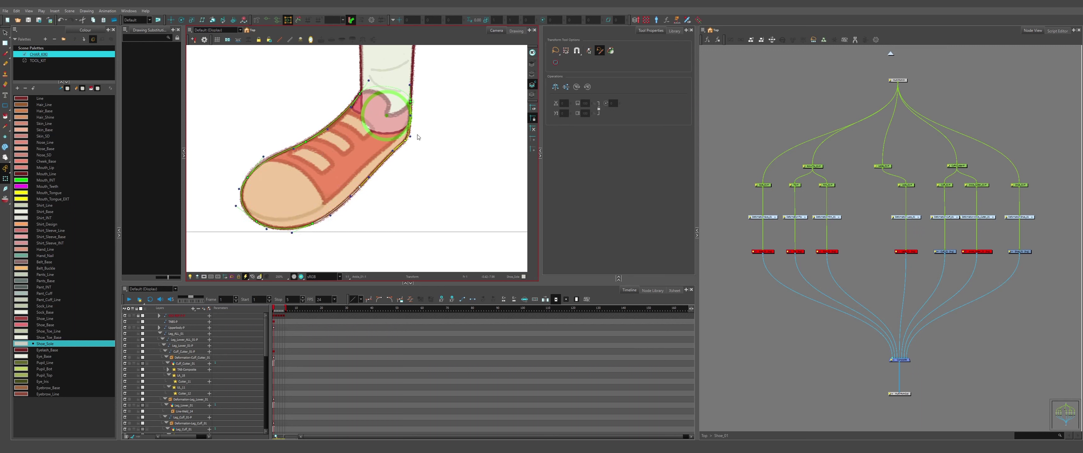
{"action": "key", "text": "shift+c"}
- Enable the Ankle_Cutter_01 drawing again
{"action": "scroll", "coordinate": [979, 240], "scroll_direction": "up", "scroll_amount": 4}
{"action": "left_click", "coordinate": [974, 266]}
{"action": "key", "text": "a"}
{"action": "left_click", "coordinate": [929, 73]}
{"action": "left_click", "coordinate": [853, 285]}
{"action": "scroll", "coordinate": [853, 285], "scroll_direction": "down", "scroll_amount": 3}
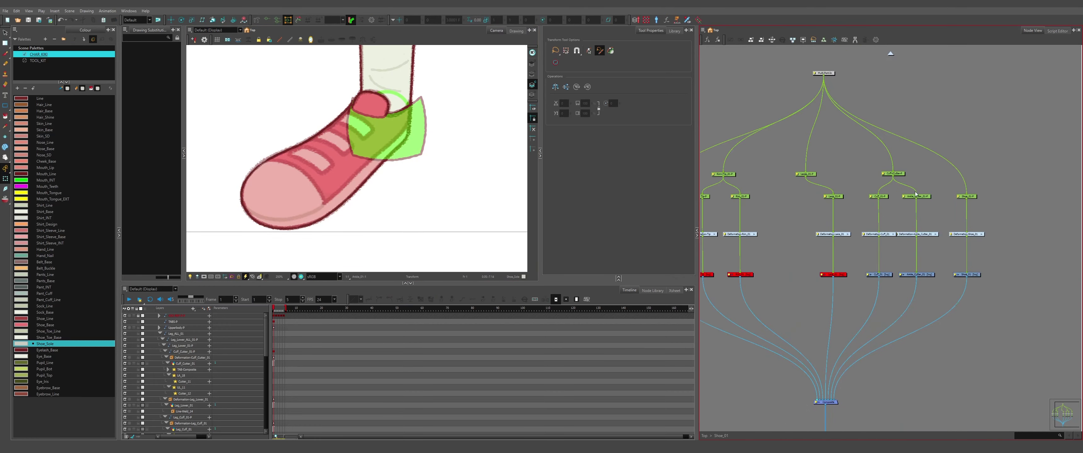
{"action": "key", "text": "ctrl+a"}
{"action": "left_click", "coordinate": [914, 314]}
- Examine the cuff's parent peg, Cuff+Cutter-P, with the Rotate tool
{"action": "scroll", "coordinate": [901, 204], "scroll_direction": "up", "scroll_amount": 3}
{"action": "left_click", "coordinate": [371, 105]}
{"action": "key", "text": "alt+3"}
{"action": "scroll", "coordinate": [360, 84], "scroll_direction": "up", "scroll_amount": 2}
{"action": "key", "text": "b"}
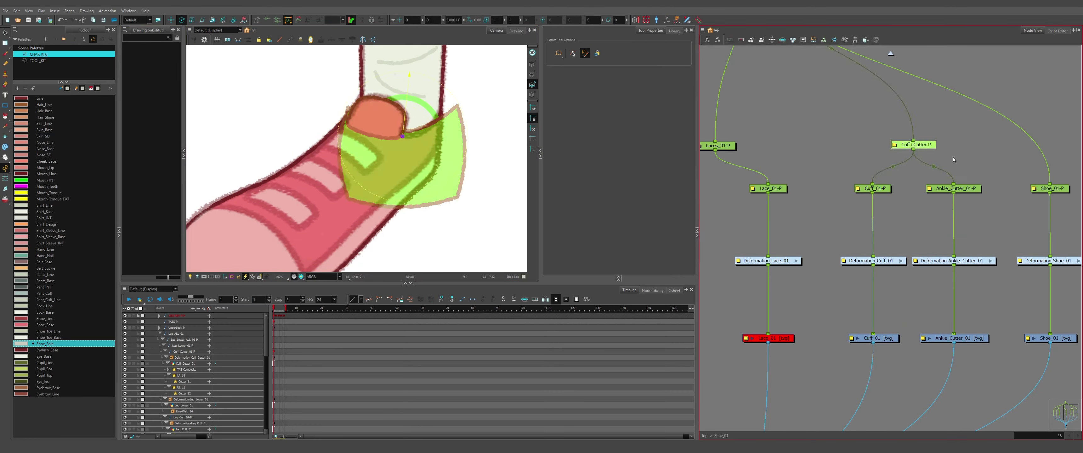
- Show the Ankle_Cutter_01 envelope controls and pull the cutter's upper heel-side corner slightly inward
{"action": "left_click", "coordinate": [953, 188]}
{"action": "key", "text": "shift+t"}
{"action": "key", "text": "ctrl+F11"}
{"action": "left_click_drag", "start_coordinate": [457, 105], "coordinate": [448, 111]}
{"action": "key", "text": "alt+s"}
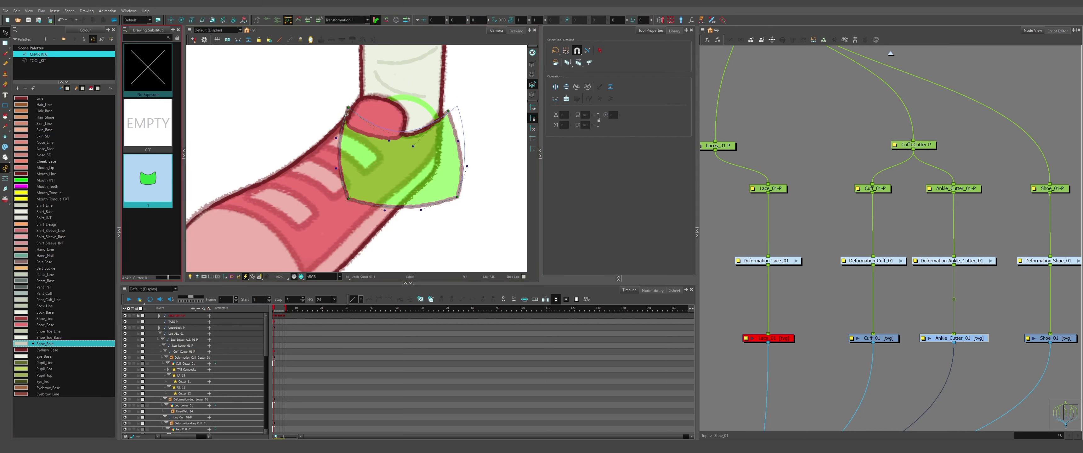
{"action": "left_click", "coordinate": [346, 114]}
{"action": "key", "text": "ctrl+x"}
{"action": "key", "text": "ctrl+v"}
{"action": "key", "text": "shift+t"}
{"action": "key", "text": "Escape"}
- Enable the sole, toe tip, rim and lace drawings again
{"action": "scroll", "coordinate": [879, 282], "scroll_direction": "down", "scroll_amount": 2}
{"action": "scroll", "coordinate": [340, 210], "scroll_direction": "down", "scroll_amount": 2}
{"action": "left_click_drag", "start_coordinate": [340, 210], "coordinate": [389, 164]}
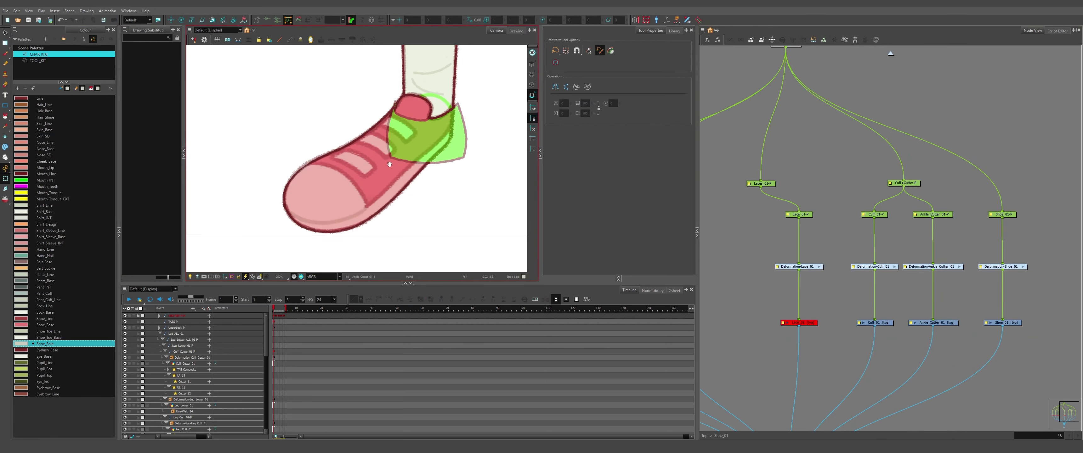
{"action": "scroll", "coordinate": [880, 282], "scroll_direction": "down", "scroll_amount": 1}
{"action": "left_click", "coordinate": [782, 281]}
{"action": "left_click_drag", "start_coordinate": [738, 316], "coordinate": [897, 288]}
{"action": "key", "text": "shift+a"}
- Move the rim envelope's front point up along the side of the toe and hide the deformation controls
{"action": "left_click", "coordinate": [321, 199]}
{"action": "key", "text": "ctrl+F11"}
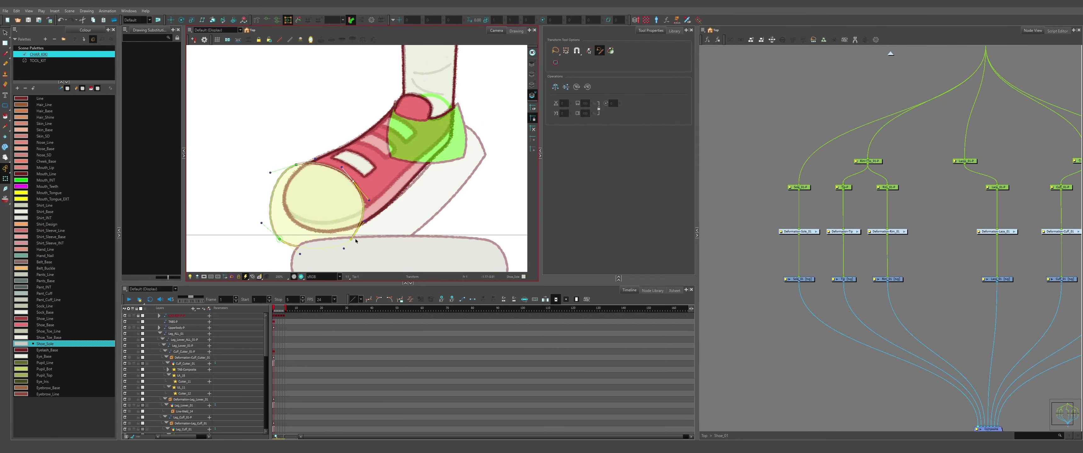
{"action": "scroll", "coordinate": [338, 155], "scroll_direction": "down", "scroll_amount": 2}
{"action": "scroll", "coordinate": [382, 186], "scroll_direction": "up", "scroll_amount": 2}
{"action": "left_click", "coordinate": [387, 185]}
{"action": "key", "text": "ctrl+F11"}
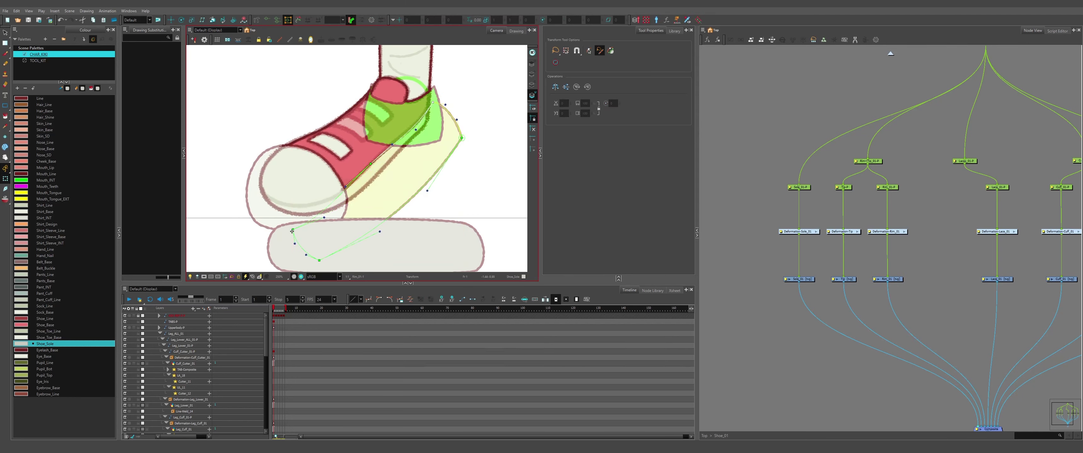
{"action": "left_click_drag", "start_coordinate": [292, 231], "coordinate": [257, 197]}
{"action": "scroll", "coordinate": [1001, 429], "scroll_direction": "down", "scroll_amount": 1}
{"action": "left_click_drag", "start_coordinate": [1000, 429], "coordinate": [928, 337]}
{"action": "scroll", "coordinate": [925, 333], "scroll_direction": "up", "scroll_amount": 5}
{"action": "left_click_drag", "start_coordinate": [894, 286], "coordinate": [885, 287]}
{"action": "scroll", "coordinate": [887, 294], "scroll_direction": "down", "scroll_amount": 5}
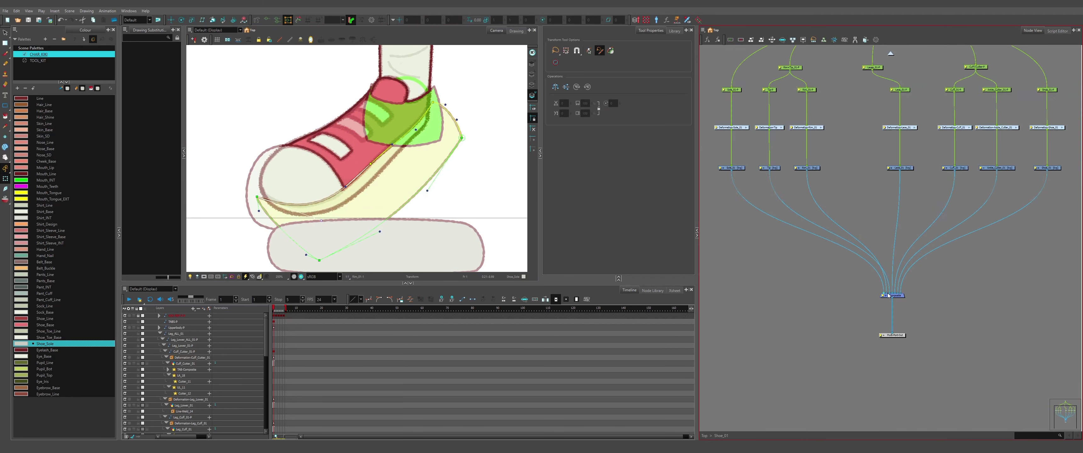
{"action": "left_click_drag", "start_coordinate": [826, 178], "coordinate": [850, 213]}
{"action": "key", "text": "shift+c"}
- Rotate and move the sole drawing so it lies diagonally under the shoe, parallel to the rim
{"action": "scroll", "coordinate": [375, 245], "scroll_direction": "down", "scroll_amount": 1}
{"action": "left_click_drag", "start_coordinate": [375, 245], "coordinate": [352, 204]}
{"action": "left_click", "coordinate": [352, 204]}
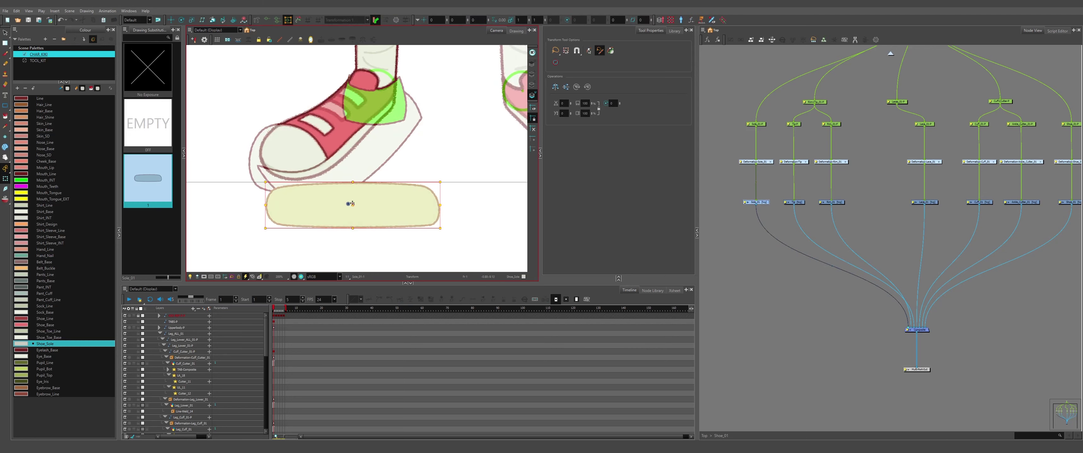
{"action": "left_click_drag", "start_coordinate": [264, 231], "coordinate": [289, 270]}
{"action": "left_click_drag", "start_coordinate": [352, 204], "coordinate": [383, 169]}
{"action": "left_click_drag", "start_coordinate": [320, 235], "coordinate": [330, 243]}
{"action": "key", "text": "Escape"}
{"action": "scroll", "coordinate": [330, 243], "scroll_direction": "down", "scroll_amount": 1}
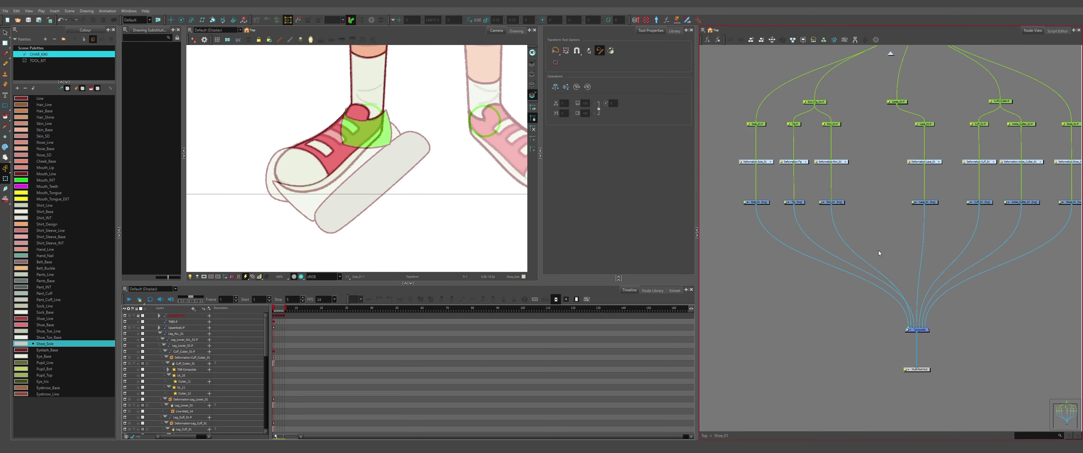
{"action": "scroll", "coordinate": [336, 125], "scroll_direction": "up", "scroll_amount": 2}
{"action": "scroll", "coordinate": [336, 125], "scroll_direction": "down", "scroll_amount": 1}
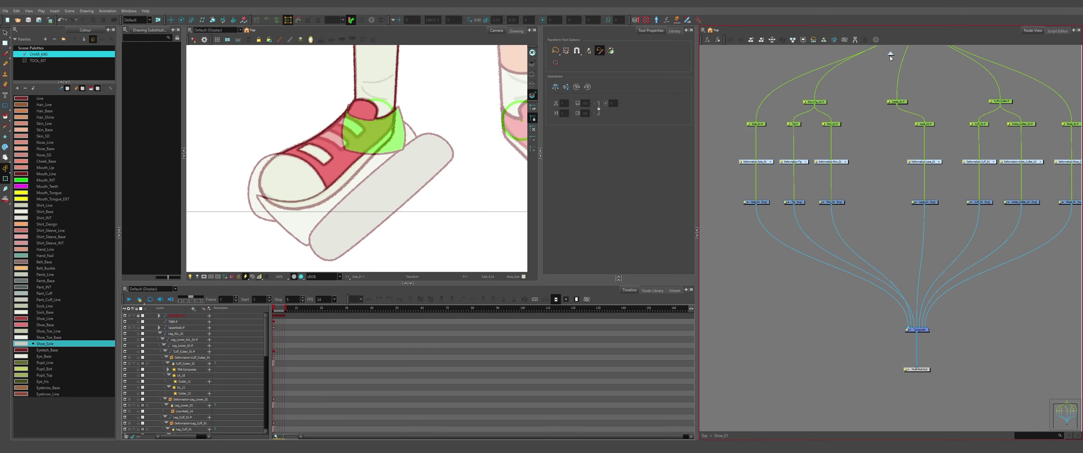
- Bring the Tool-Kit backdrop and its nodes into the Shoe_01 group beside the shoe network
{"action": "left_click", "coordinate": [890, 55]}
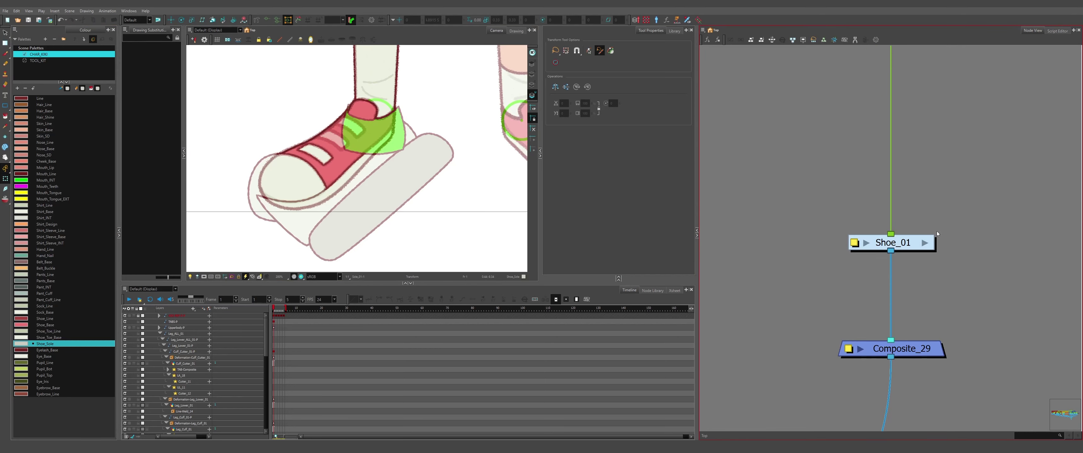
{"action": "key", "text": "ctrl+x"}
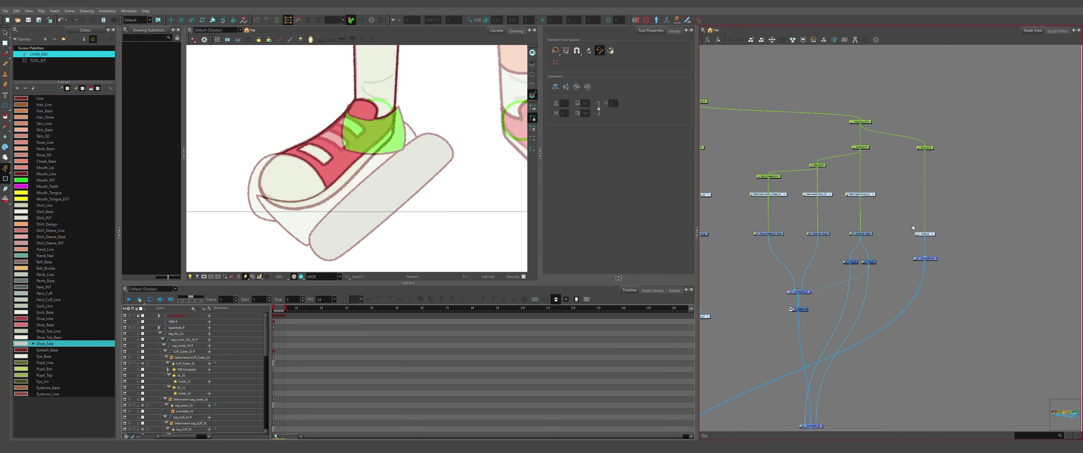
{"action": "left_click", "coordinate": [933, 234]}
{"action": "scroll", "coordinate": [913, 230], "scroll_direction": "down", "scroll_amount": 4}
{"action": "key", "text": "ctrl+v"}
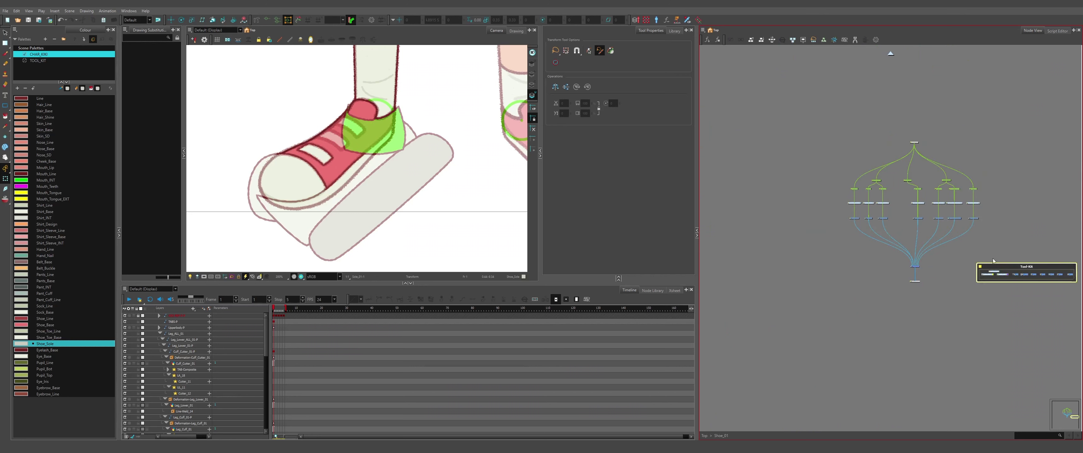
{"action": "scroll", "coordinate": [1004, 259], "scroll_direction": "up", "scroll_amount": 3}
{"action": "left_click_drag", "start_coordinate": [1004, 259], "coordinate": [834, 242]}
- Copy the LA and UL nodes from the Tool-Kit and place the copies below the Ankle_Cutter_01 drawing
{"action": "scroll", "coordinate": [928, 278], "scroll_direction": "up", "scroll_amount": 2}
{"action": "left_click", "coordinate": [924, 225]}
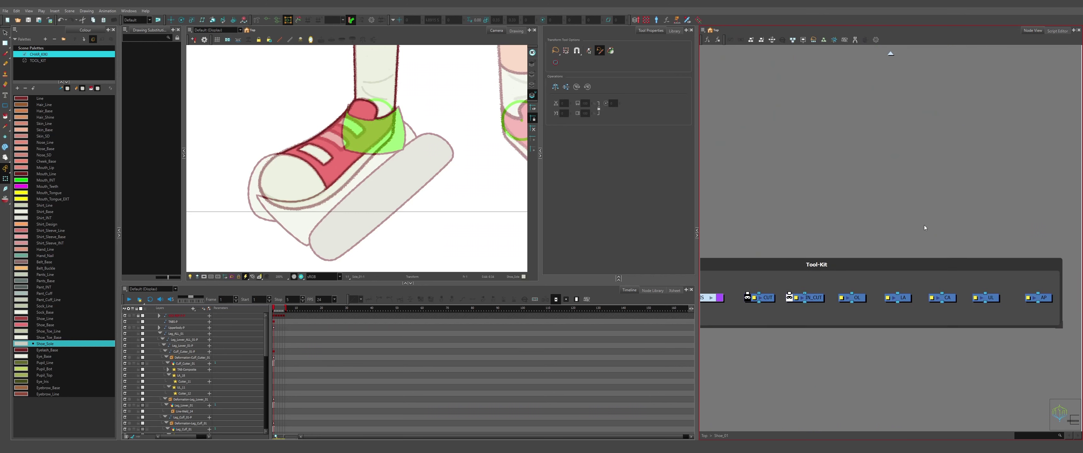
{"action": "left_click", "coordinate": [900, 297]}
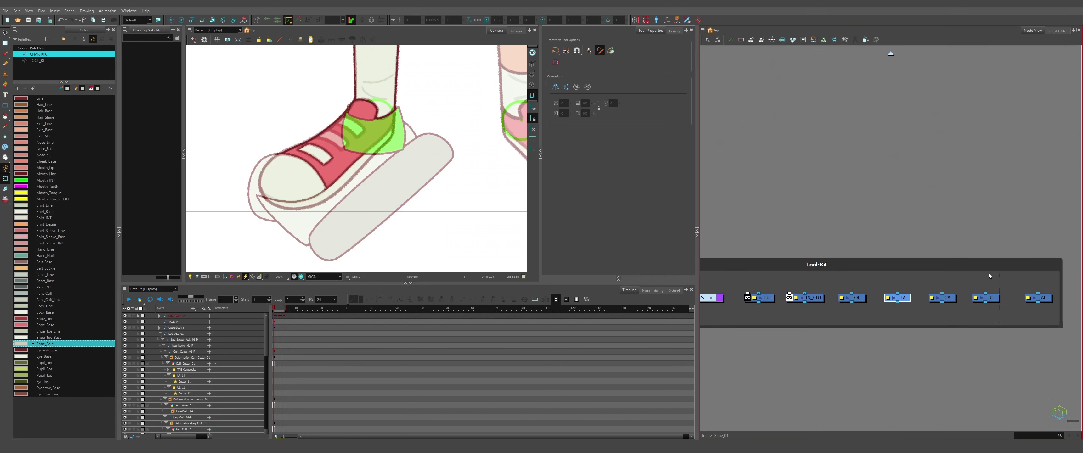
{"action": "left_click", "coordinate": [985, 298], "text": "shift"}
{"action": "scroll", "coordinate": [980, 319], "scroll_direction": "down", "scroll_amount": 5}
{"action": "scroll", "coordinate": [907, 280], "scroll_direction": "up", "scroll_amount": 5}
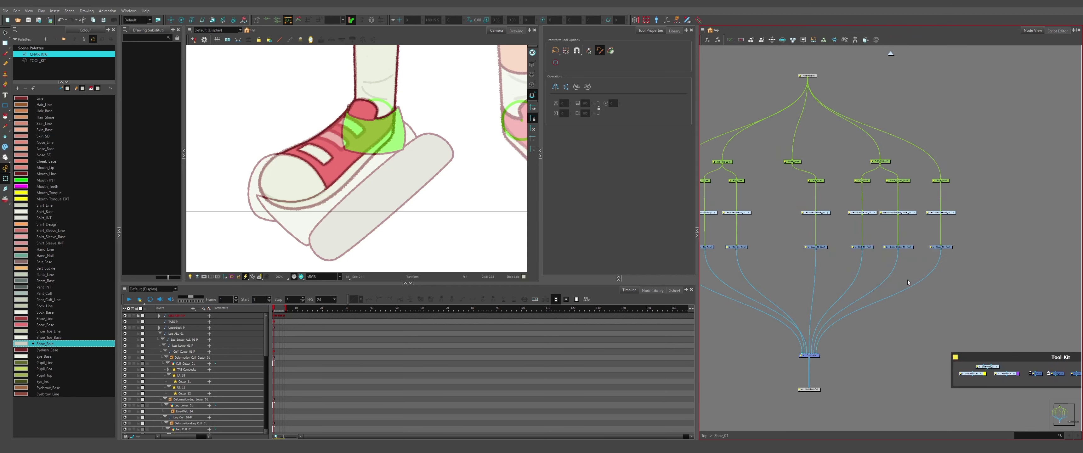
{"action": "key", "text": "ctrl+v"}
{"action": "left_click_drag", "start_coordinate": [942, 264], "coordinate": [856, 282]}
- Arrange the LA_1 and UL_1 nodes side by side and connect the Ankle_Cutter_01 drawing to them
{"action": "scroll", "coordinate": [813, 262], "scroll_direction": "up", "scroll_amount": 3}
{"action": "left_click", "coordinate": [813, 262]}
{"action": "left_click_drag", "start_coordinate": [929, 291], "coordinate": [923, 279]}
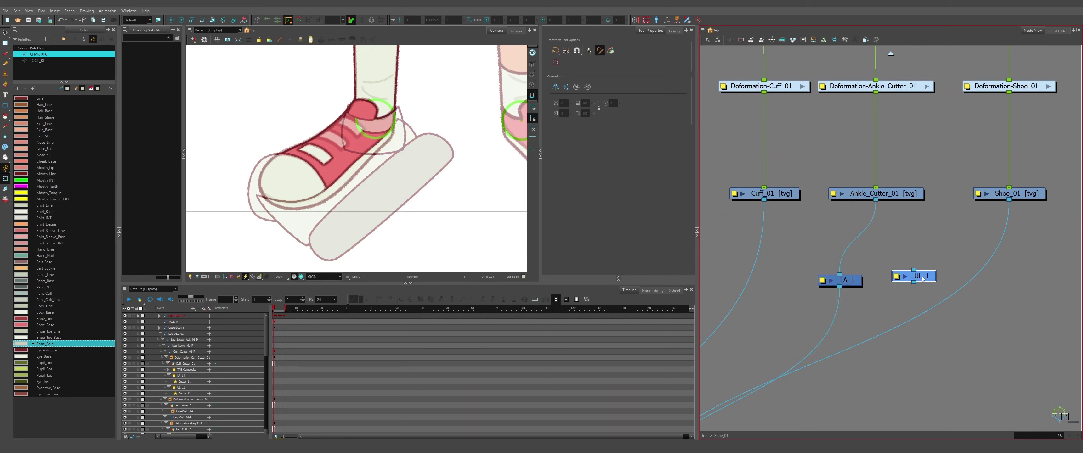
{"action": "left_click_drag", "start_coordinate": [876, 200], "coordinate": [869, 285]}
- Connect the ankle cutter branch to a second output port of the Shoe_01 group and leave the group
{"action": "scroll", "coordinate": [913, 263], "scroll_direction": "down", "scroll_amount": 3}
{"action": "scroll", "coordinate": [928, 227], "scroll_direction": "down", "scroll_amount": 4}
{"action": "left_click_drag", "start_coordinate": [921, 244], "coordinate": [833, 353]}
{"action": "left_click", "coordinate": [891, 55]}
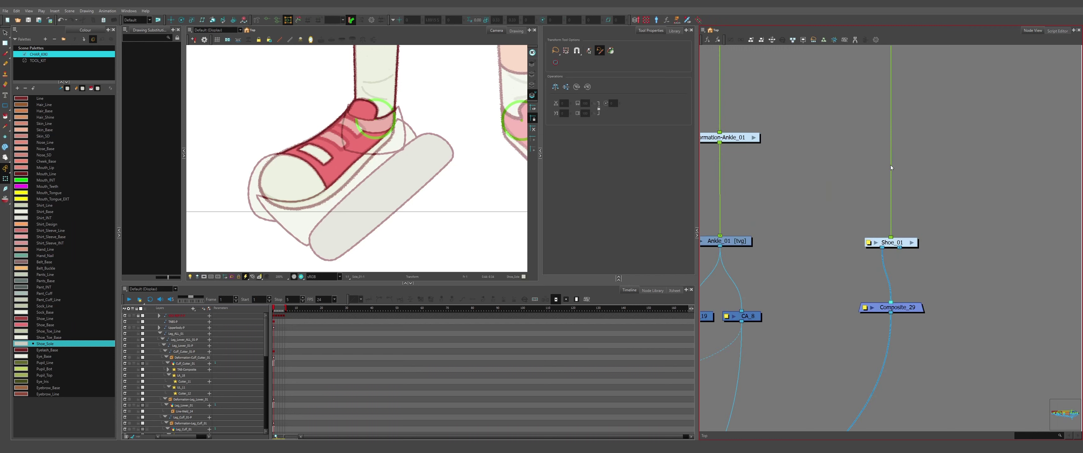
- Move the LA and CA nodes beneath the Ankle_01 drawing further down to make room above them
{"action": "left_click_drag", "start_coordinate": [877, 270], "coordinate": [947, 241]}
{"action": "scroll", "coordinate": [944, 243], "scroll_direction": "down", "scroll_amount": 2}
{"action": "left_click_drag", "start_coordinate": [911, 266], "coordinate": [909, 208]}
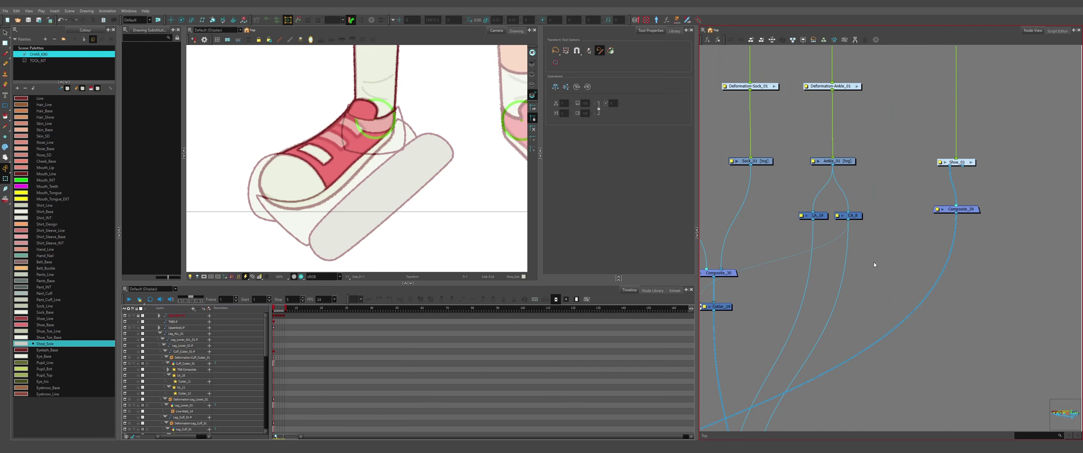
{"action": "left_click_drag", "start_coordinate": [875, 238], "coordinate": [859, 264]}
- Duplicate the sock's Cutter node and insert the copy between the Ankle_01 drawing and its LA node
{"action": "left_click", "coordinate": [720, 307]}
{"action": "key", "text": "ctrl+c"}
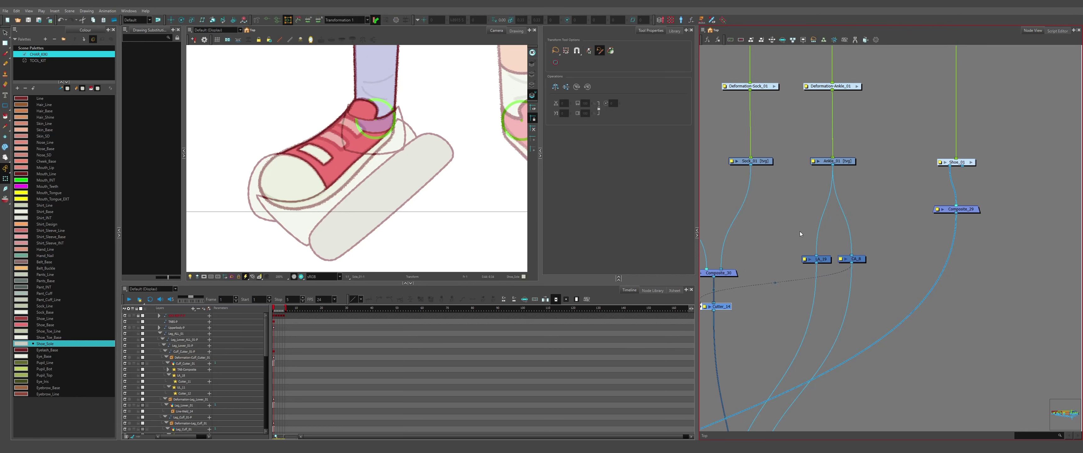
{"action": "key", "text": "ctrl+v"}
{"action": "left_click_drag", "start_coordinate": [829, 236], "coordinate": [844, 233]}
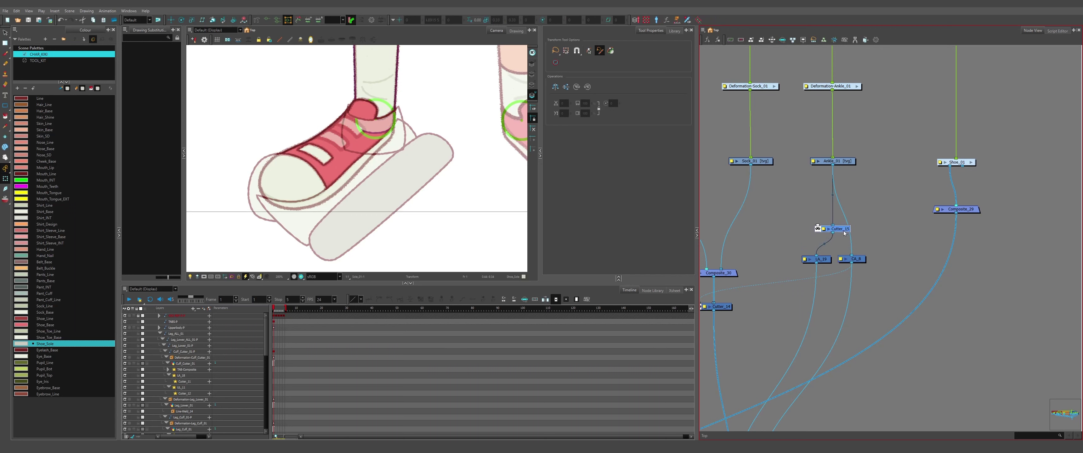
- Connect the ankle's Cutter node to the CA node and wire the Shoe_01 group's second output into the cutter's matte input
{"action": "left_click_drag", "start_coordinate": [853, 262], "coordinate": [853, 258]}
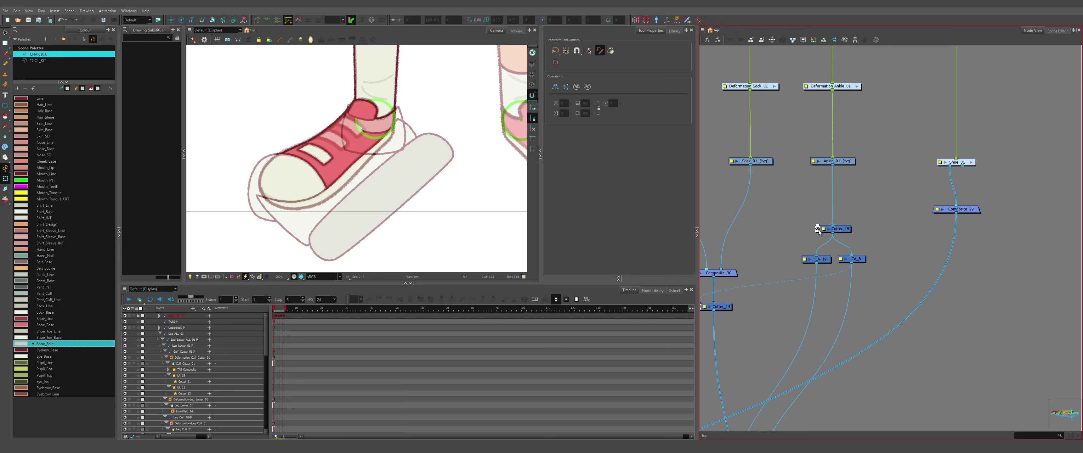
{"action": "left_click_drag", "start_coordinate": [962, 166], "coordinate": [817, 227]}
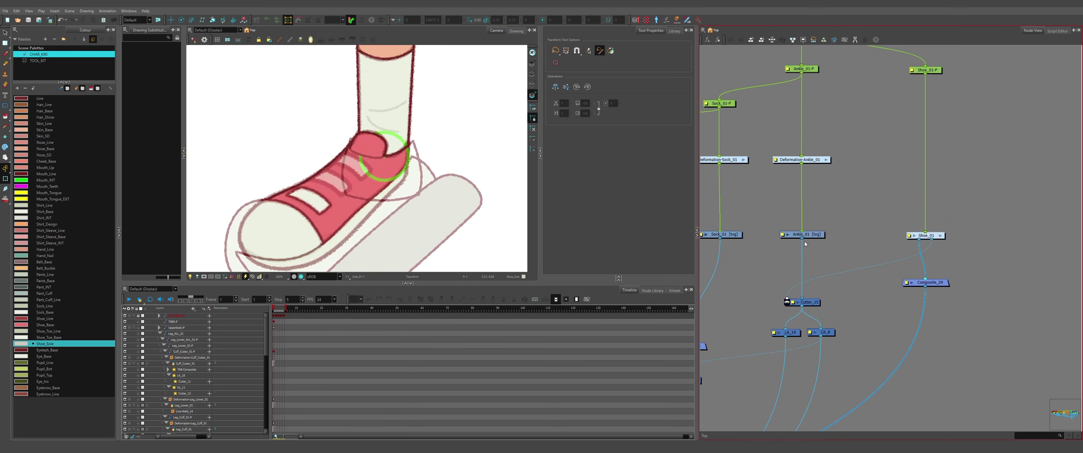
{"action": "left_click_drag", "start_coordinate": [890, 233], "coordinate": [878, 253]}
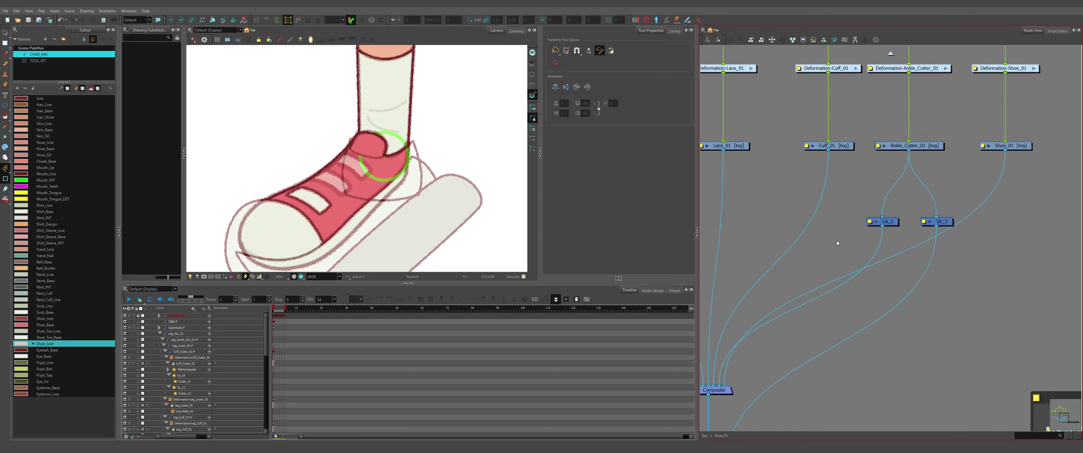
- Add a Cutter node inside the Shoe_01 group between the LA_1 node and the composite
{"action": "key", "text": "Return"}
{"action": "type", "text": "cut"}
{"action": "key", "text": "Return"}
{"action": "left_click_drag", "start_coordinate": [851, 240], "coordinate": [880, 279]}
{"action": "scroll", "coordinate": [879, 276], "scroll_direction": "down", "scroll_amount": 3}
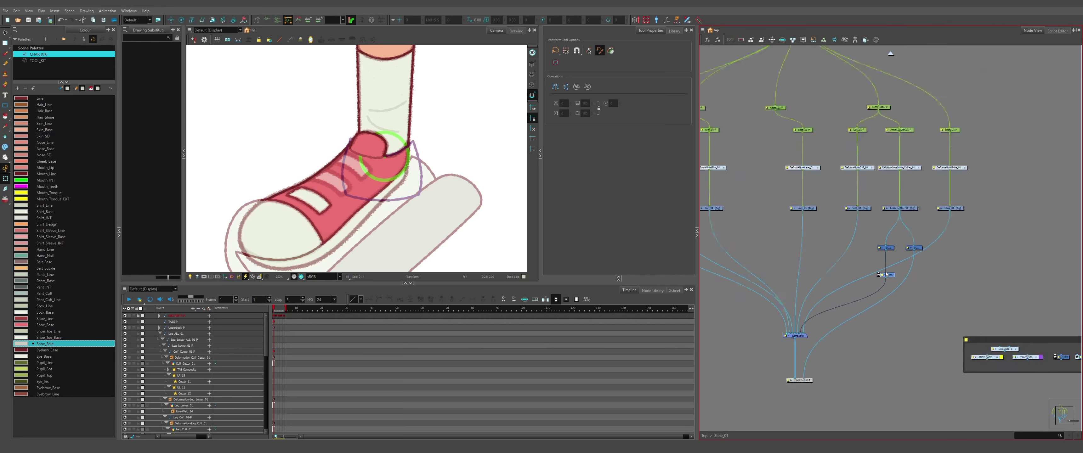
- Wire the Shoe_01 group's input port into the matte input of the Cutter node beneath LA_1
{"action": "scroll", "coordinate": [879, 278], "scroll_direction": "up", "scroll_amount": 3}
{"action": "scroll", "coordinate": [873, 281], "scroll_direction": "down", "scroll_amount": 6}
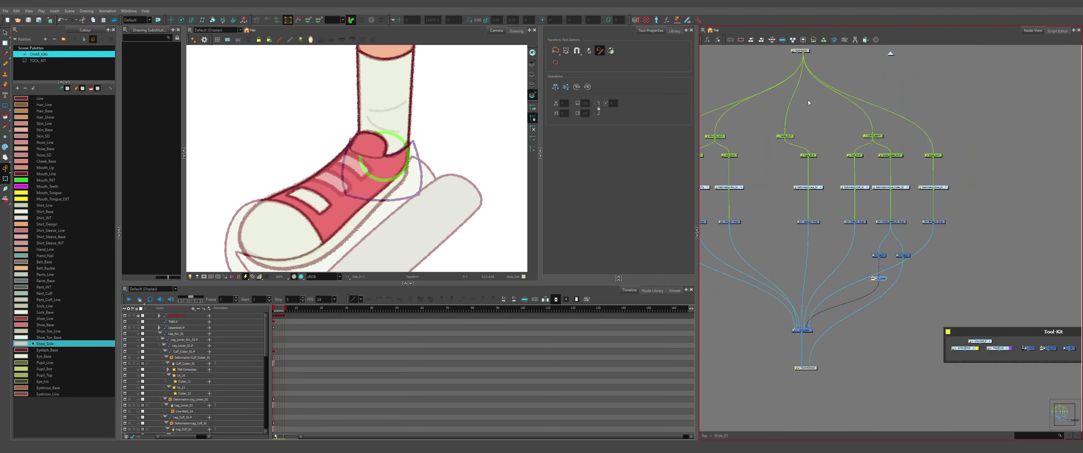
{"action": "left_click_drag", "start_coordinate": [796, 56], "coordinate": [887, 322]}
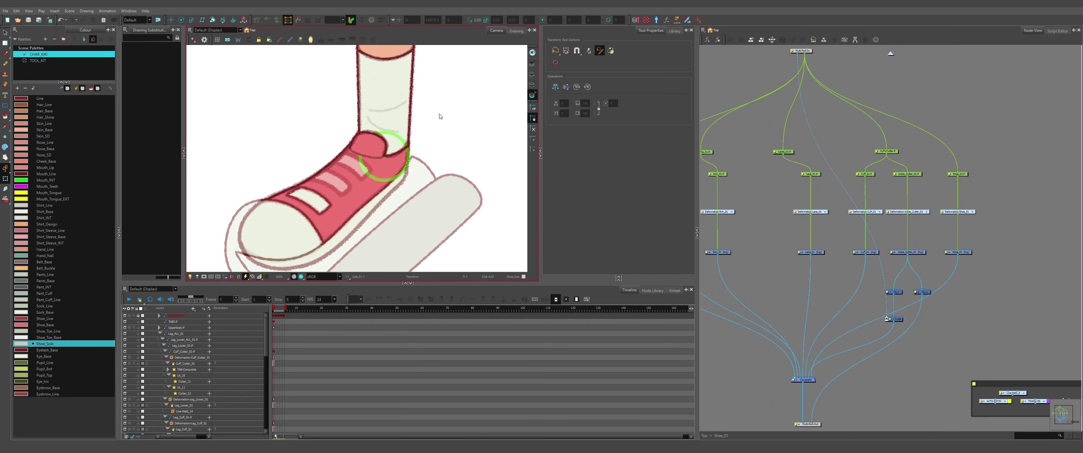
- Examine the contour of the Ankle_Cutter_01 drawing around the shoe opening with the Contour Editor
{"action": "scroll", "coordinate": [371, 179], "scroll_direction": "up", "scroll_amount": 4}
{"action": "scroll", "coordinate": [371, 179], "scroll_direction": "down", "scroll_amount": 2}
{"action": "left_click", "coordinate": [372, 182]}
{"action": "mouse_move", "coordinate": [372, 183]}
{"action": "left_mouse_down"}
{"action": "mouse_move", "coordinate": [374, 96]}
{"action": "mouse_move", "coordinate": [329, 110]}
{"action": "left_mouse_up"}
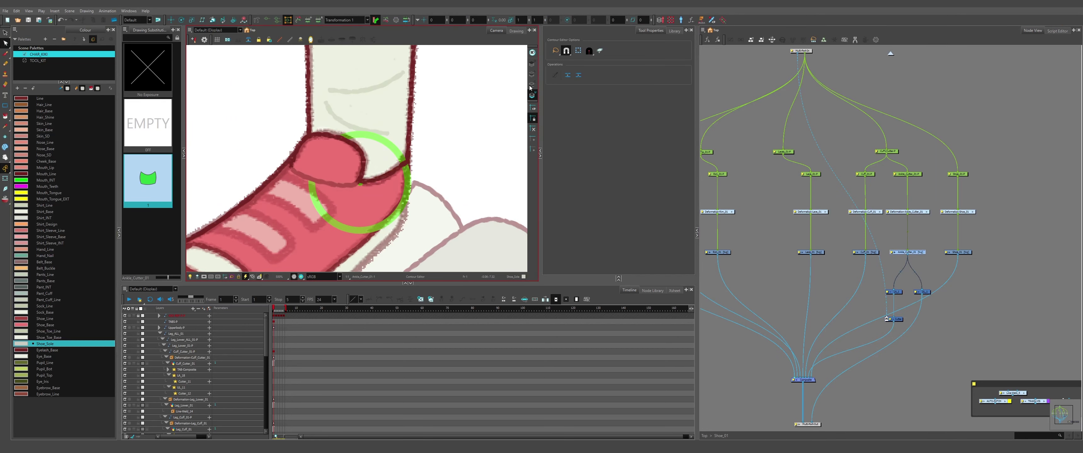
{"action": "left_click", "coordinate": [532, 75]}
{"action": "scroll", "coordinate": [368, 119], "scroll_direction": "down", "scroll_amount": 2}
{"action": "scroll", "coordinate": [394, 208], "scroll_direction": "up", "scroll_amount": 1}
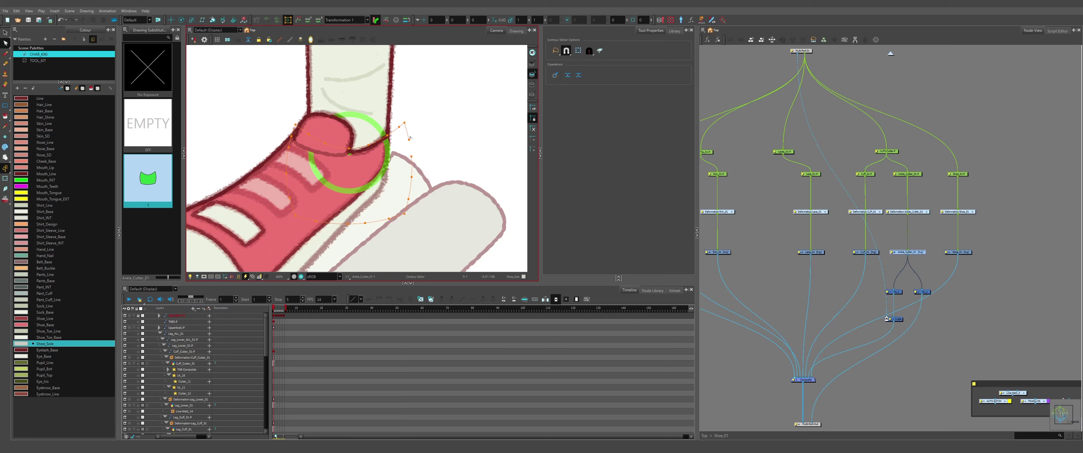
{"action": "scroll", "coordinate": [303, 133], "scroll_direction": "up", "scroll_amount": 3}
{"action": "scroll", "coordinate": [301, 138], "scroll_direction": "down", "scroll_amount": 3}
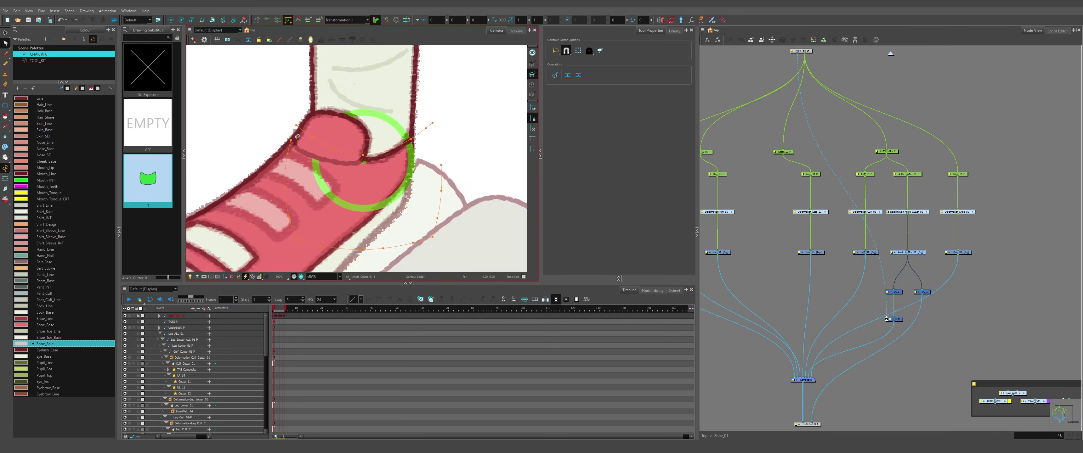
- Recolour the upper curved line of the Ankle_Cutter_01 drawing with the TAB colour from the TOOL_KIT palette
{"action": "key", "text": "alt+s"}
{"action": "left_click", "coordinate": [308, 137]}
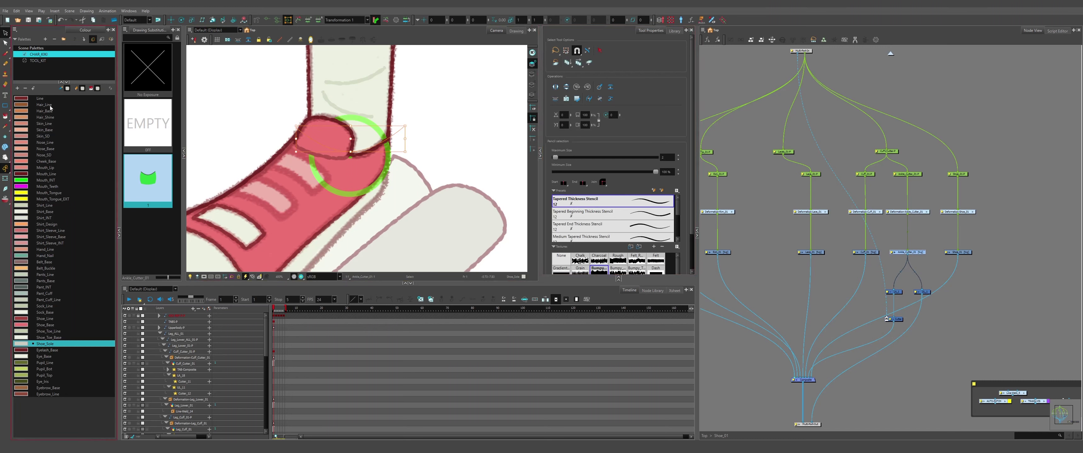
{"action": "left_click", "coordinate": [42, 61]}
{"action": "left_click", "coordinate": [43, 107]}
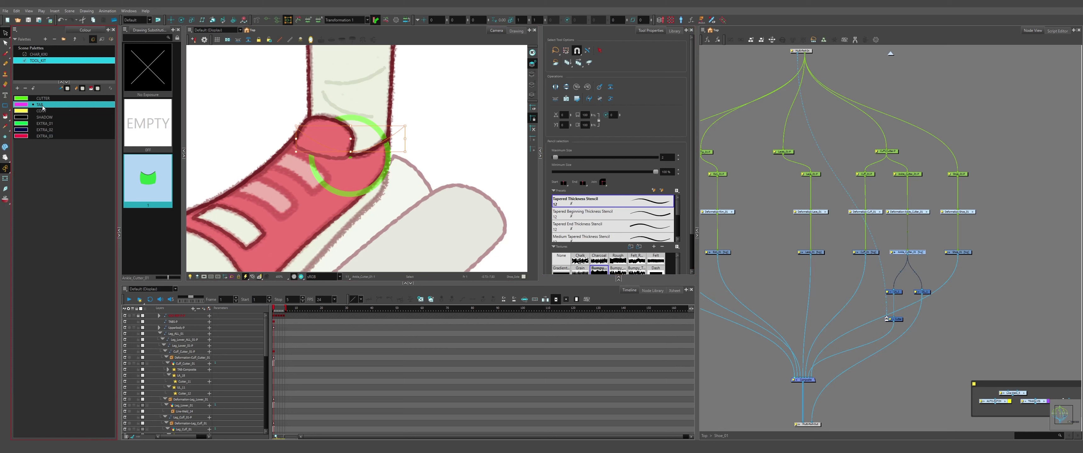
{"action": "left_click_drag", "start_coordinate": [907, 257], "coordinate": [823, 203]}
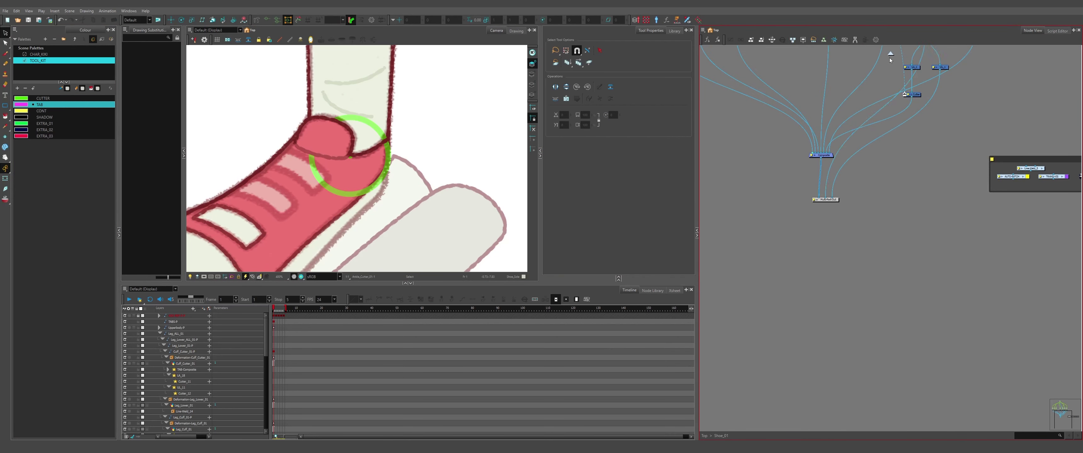
{"action": "left_click", "coordinate": [890, 55]}
{"action": "scroll", "coordinate": [976, 239], "scroll_direction": "down", "scroll_amount": 6}
{"action": "mouse_move", "coordinate": [891, 246]}
{"action": "left_mouse_down"}
{"action": "mouse_move", "coordinate": [977, 239]}
{"action": "mouse_move", "coordinate": [961, 249]}
{"action": "mouse_move", "coordinate": [998, 138]}
{"action": "mouse_move", "coordinate": [976, 196]}
{"action": "mouse_move", "coordinate": [894, 246]}
{"action": "left_mouse_up"}
{"action": "scroll", "coordinate": [1002, 134], "scroll_direction": "down", "scroll_amount": 3}
{"action": "scroll", "coordinate": [975, 195], "scroll_direction": "up", "scroll_amount": 9}
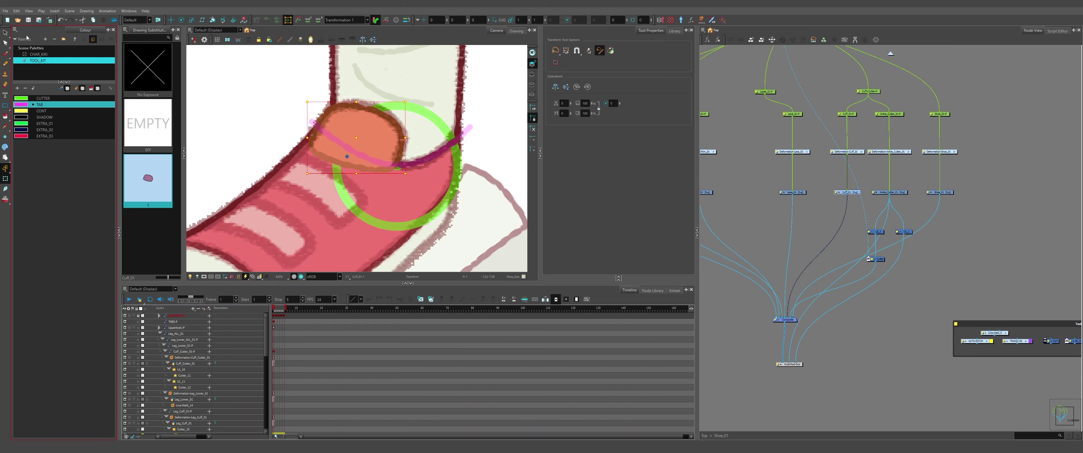
- Delete the lower outline of the Cuff_01 drawing with the Contour Editor, leaving its upper curve open at both ends
{"action": "left_click", "coordinate": [6, 44]}
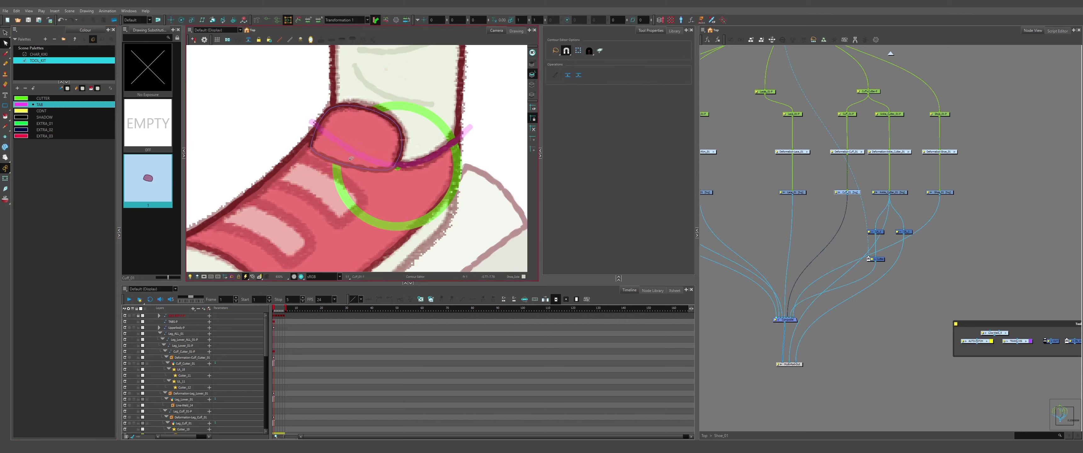
{"action": "scroll", "coordinate": [334, 161], "scroll_direction": "up", "scroll_amount": 4}
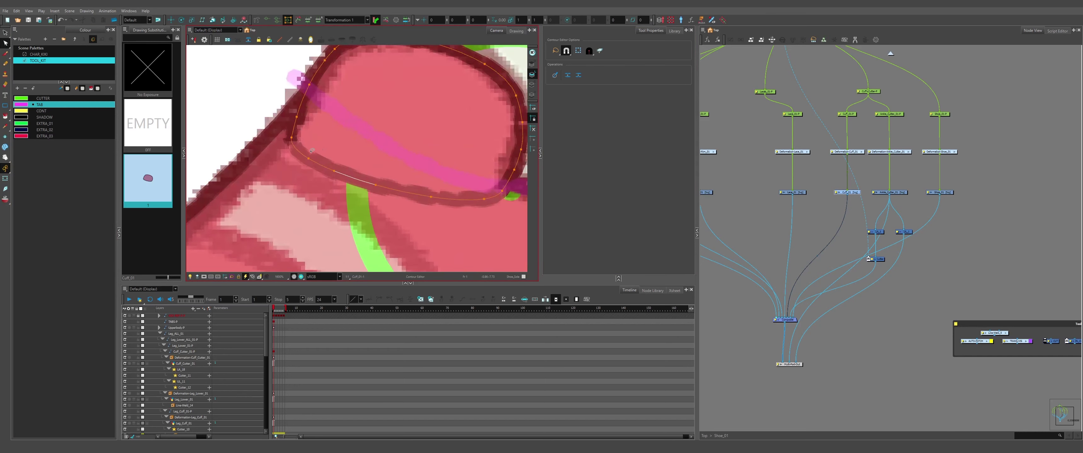
{"action": "key", "text": "Delete"}
{"action": "key", "text": "Delete"}
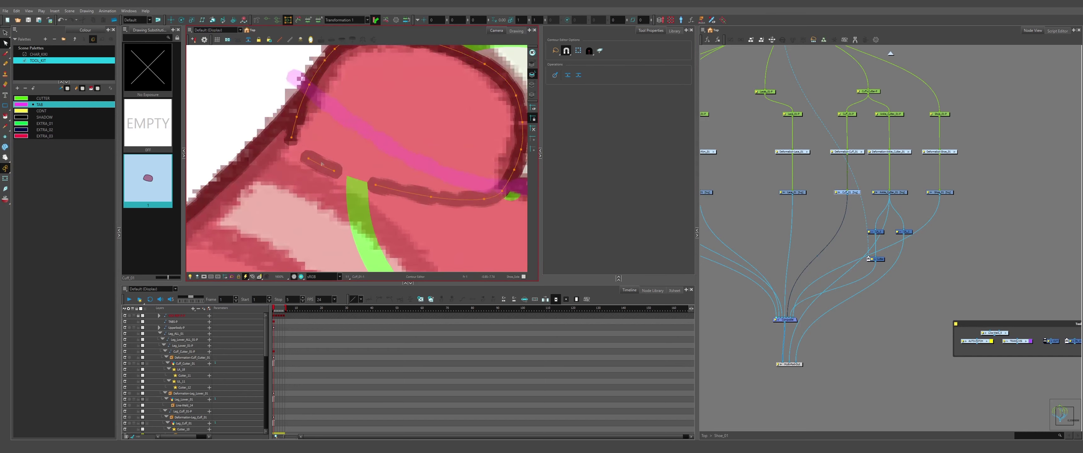
{"action": "left_click", "coordinate": [321, 165]}
{"action": "key", "text": "Delete"}
{"action": "scroll", "coordinate": [295, 161], "scroll_direction": "down", "scroll_amount": 2}
{"action": "left_click", "coordinate": [363, 181]}
{"action": "key", "text": "Delete"}
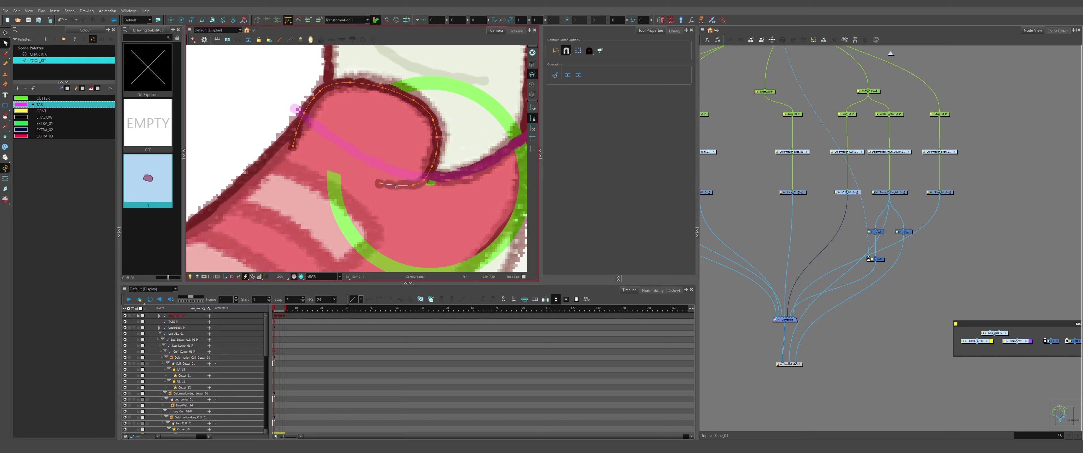
{"action": "key", "text": "Delete"}
{"action": "scroll", "coordinate": [395, 186], "scroll_direction": "down", "scroll_amount": 2}
{"action": "scroll", "coordinate": [393, 177], "scroll_direction": "up", "scroll_amount": 4}
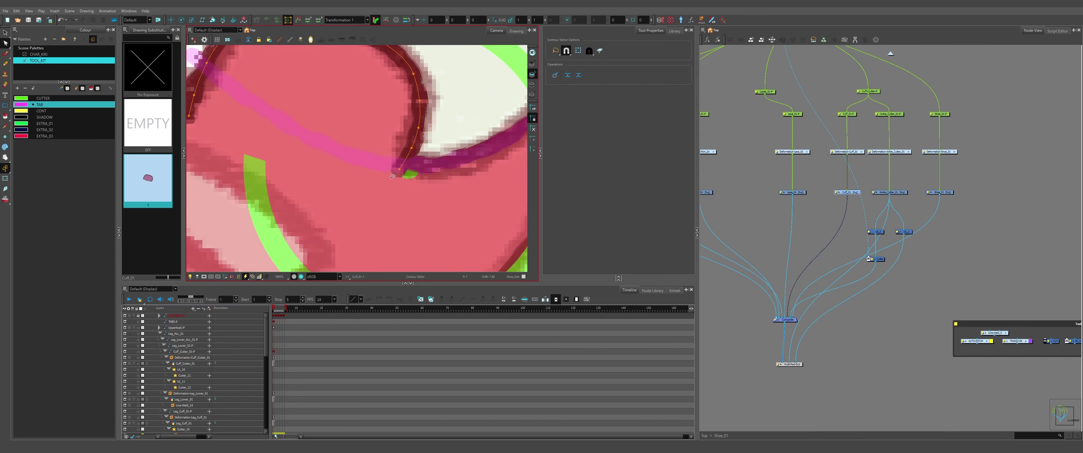
{"action": "scroll", "coordinate": [393, 177], "scroll_direction": "down", "scroll_amount": 3}
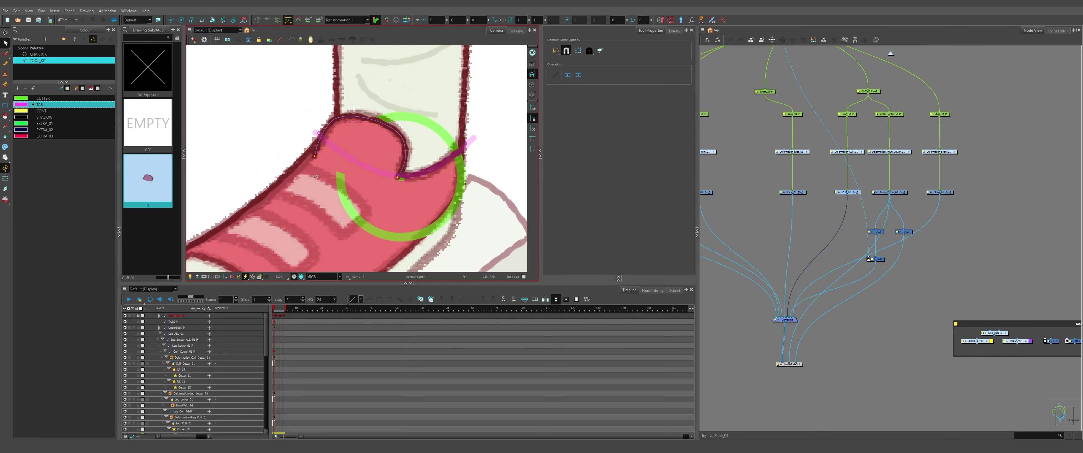
{"action": "left_click", "coordinate": [62, 163]}
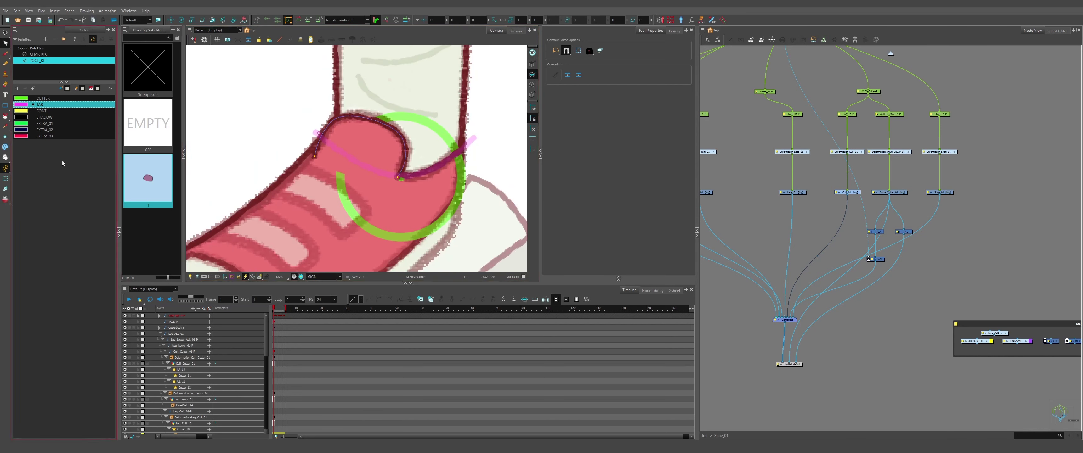
{"action": "left_click", "coordinate": [5, 179]}
- Show the Shoe_01 drawing in its undeformed pose and disable the Lace_01, Cuff_01 and Ankle_Cutter_01 drawing nodes
{"action": "scroll", "coordinate": [379, 160], "scroll_direction": "down", "scroll_amount": 3}
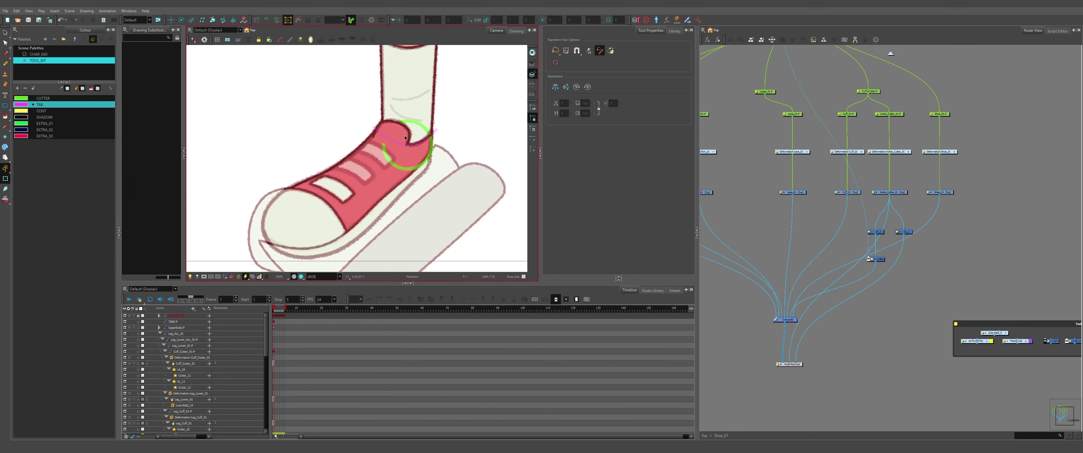
{"action": "scroll", "coordinate": [913, 200], "scroll_direction": "up", "scroll_amount": 3}
{"action": "left_click", "coordinate": [941, 180]}
{"action": "scroll", "coordinate": [311, 53], "scroll_direction": "down", "scroll_amount": 2}
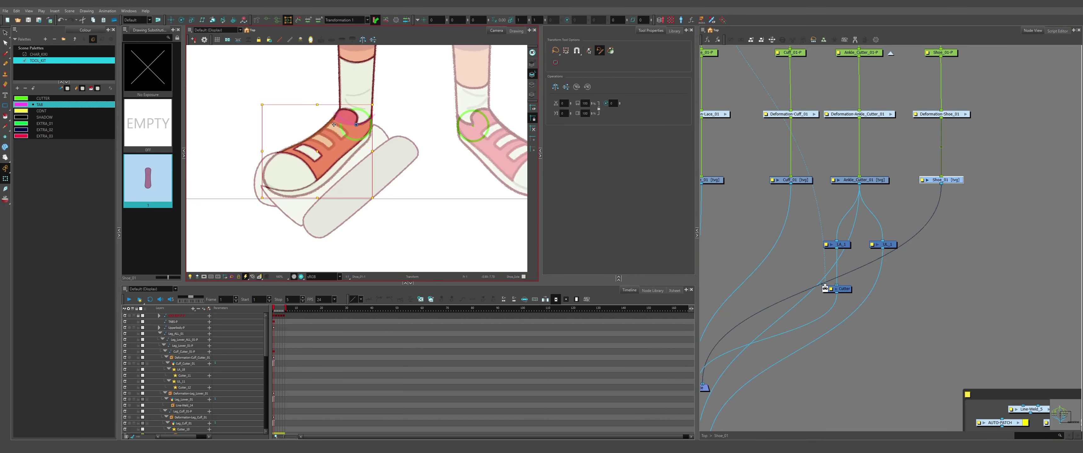
{"action": "left_click", "coordinate": [379, 20]}
{"action": "scroll", "coordinate": [860, 175], "scroll_direction": "down", "scroll_amount": 3}
{"action": "mouse_move", "coordinate": [877, 167]}
{"action": "left_mouse_down"}
{"action": "mouse_move", "coordinate": [834, 197]}
{"action": "mouse_move", "coordinate": [780, 198]}
{"action": "left_mouse_up"}
{"action": "key", "text": "d"}
{"action": "left_click", "coordinate": [773, 242]}
{"action": "left_click_drag", "start_coordinate": [1003, 222], "coordinate": [839, 235]}
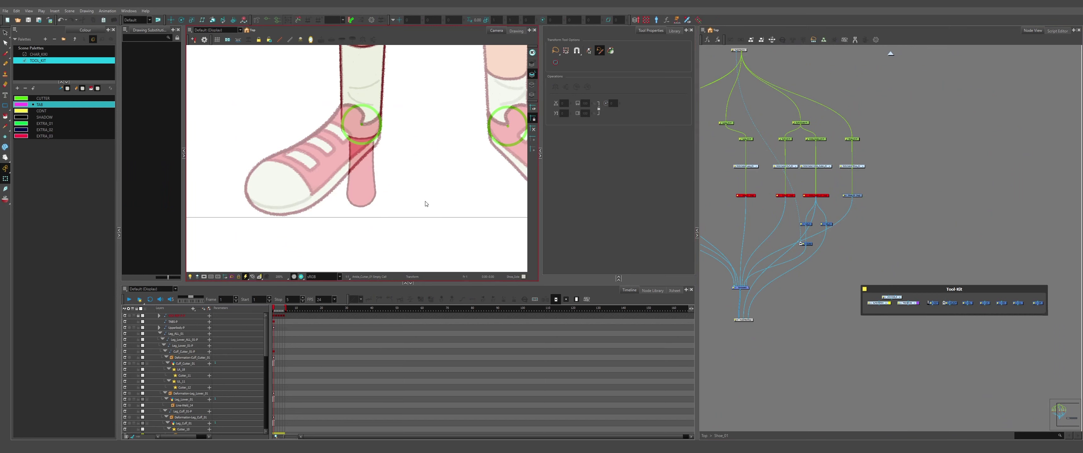
- Duplicate the Shoe_01 drawing's outline and enlarge the copy so that it surrounds the original shape
{"action": "left_click", "coordinate": [349, 179]}
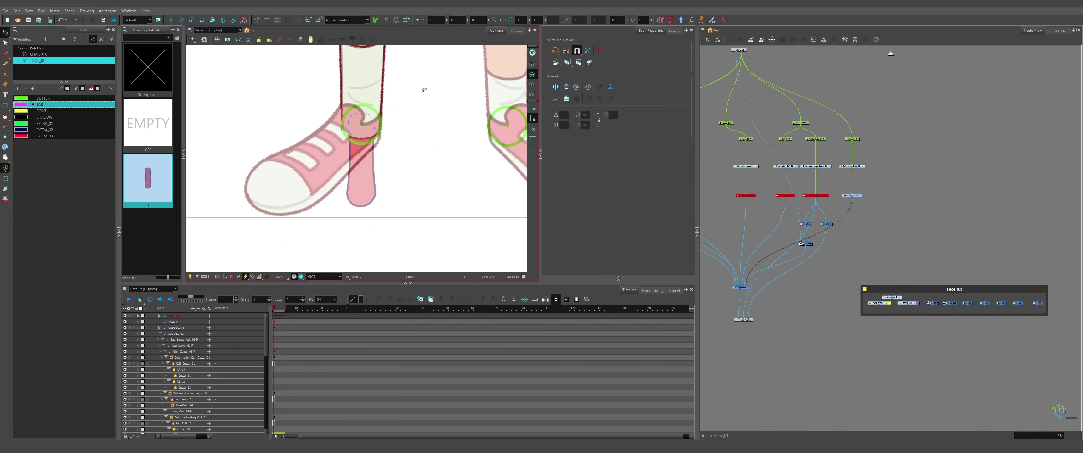
{"action": "key", "text": "alt+s"}
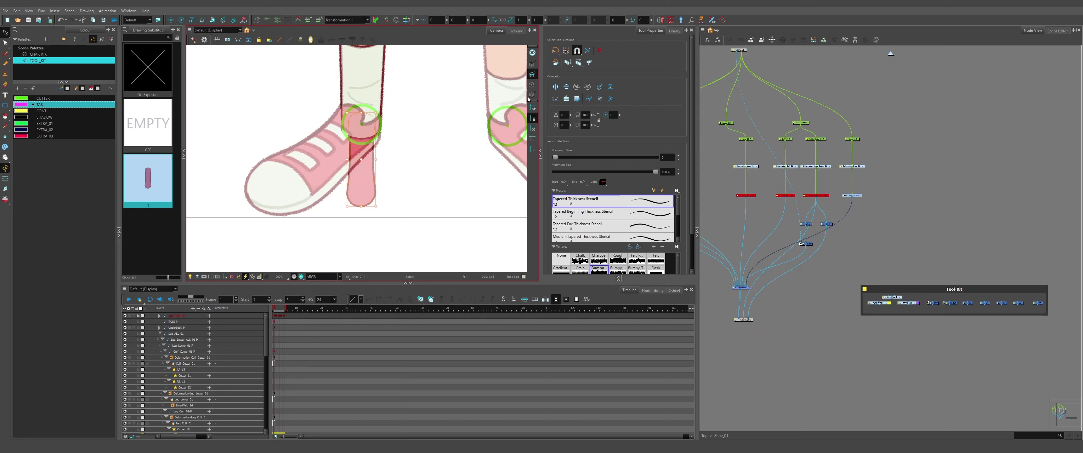
{"action": "left_click", "coordinate": [465, 117]}
{"action": "key", "text": "ctrl+d"}
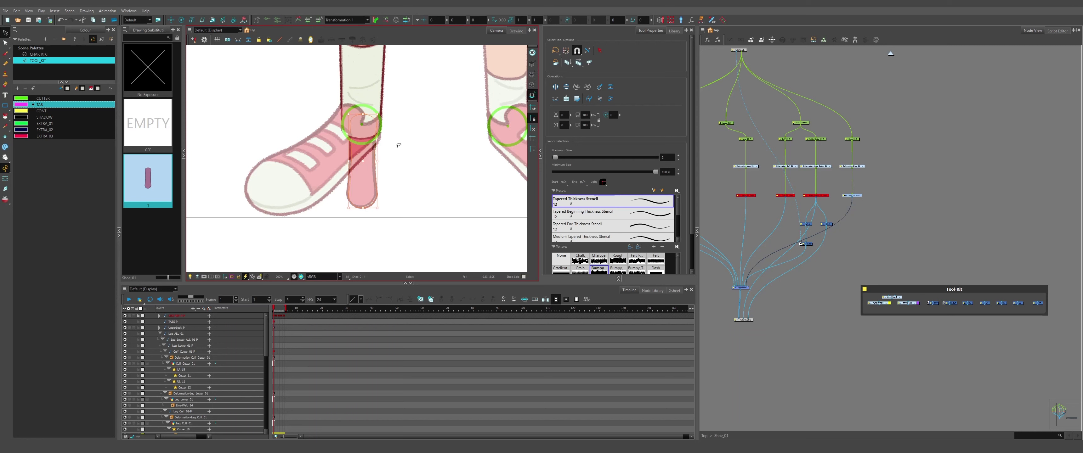
{"action": "key", "text": "Left"}
{"action": "left_click_drag", "start_coordinate": [376, 159], "coordinate": [399, 160]}
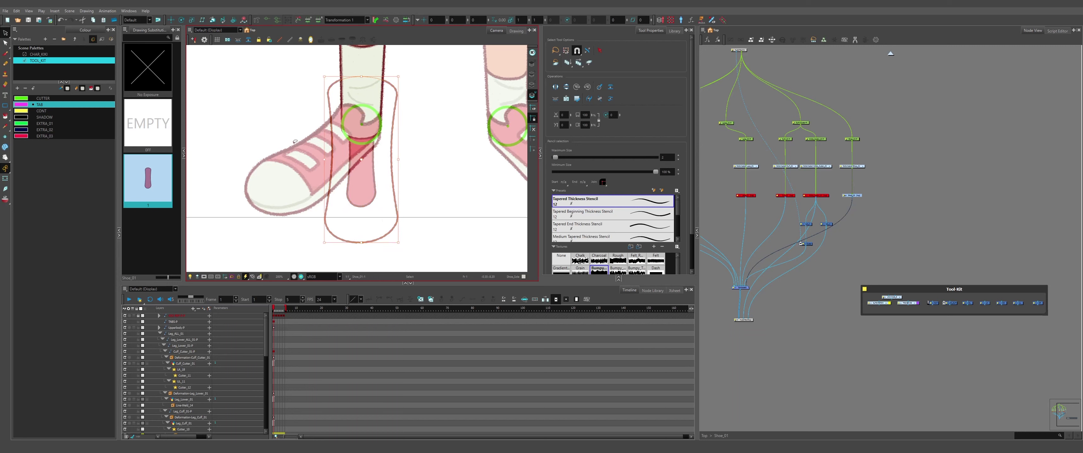
- Fill the area between the enlarged outline and the original shoe shape with the CUTTER colour from the TOOL_KIT palette
{"action": "left_click", "coordinate": [6, 117]}
{"action": "left_click", "coordinate": [45, 100]}
{"action": "left_click", "coordinate": [44, 61]}
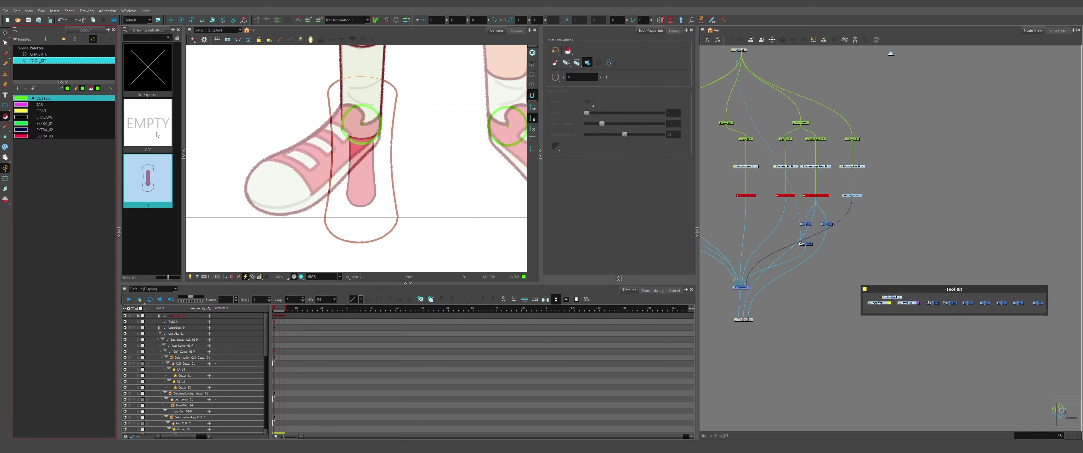
{"action": "left_click", "coordinate": [360, 223]}
- Remove the enlarged outer outline around the CUTTER-coloured fill in the Shoe_01 drawing
{"action": "left_click", "coordinate": [5, 32]}
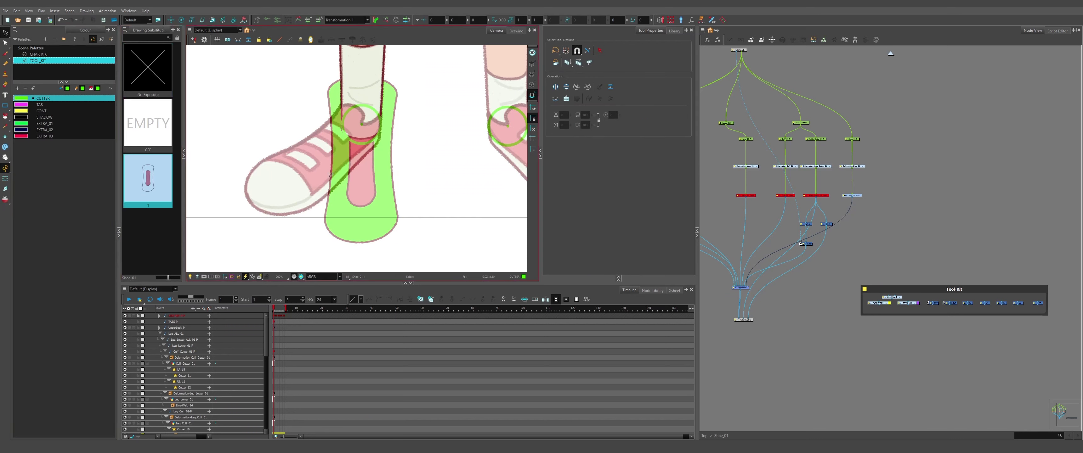
{"action": "scroll", "coordinate": [377, 167], "scroll_direction": "up", "scroll_amount": 5}
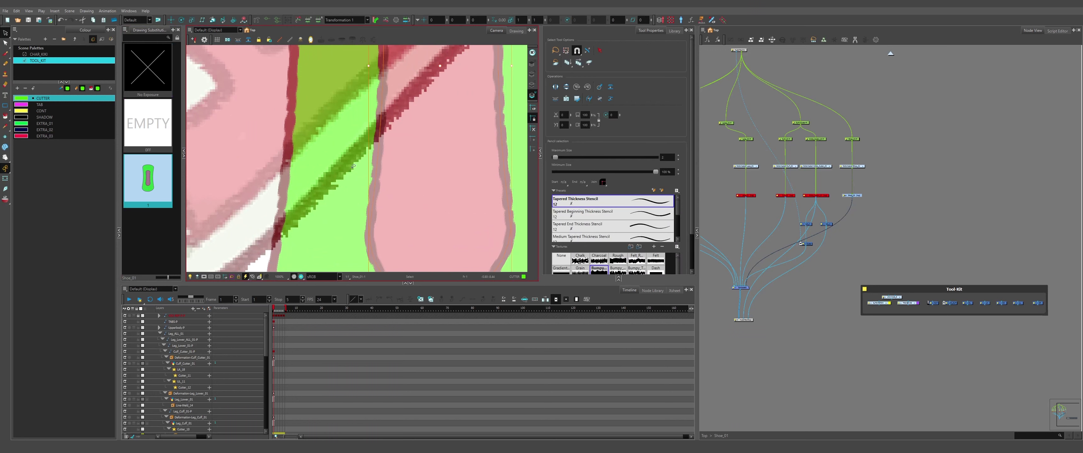
{"action": "key", "text": "Escape"}
{"action": "scroll", "coordinate": [314, 164], "scroll_direction": "down", "scroll_amount": 6}
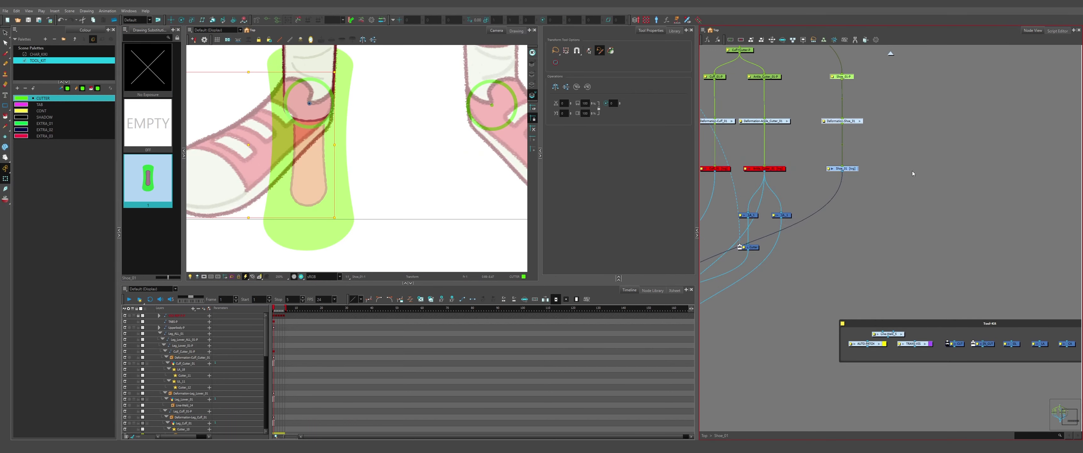
- Insert a Composite node beneath the Shoe_01 drawing, on its connection to the group's main composite
{"action": "scroll", "coordinate": [910, 176], "scroll_direction": "up", "scroll_amount": 2}
{"action": "left_click", "coordinate": [909, 177]}
{"action": "scroll", "coordinate": [851, 193], "scroll_direction": "up", "scroll_amount": 3}
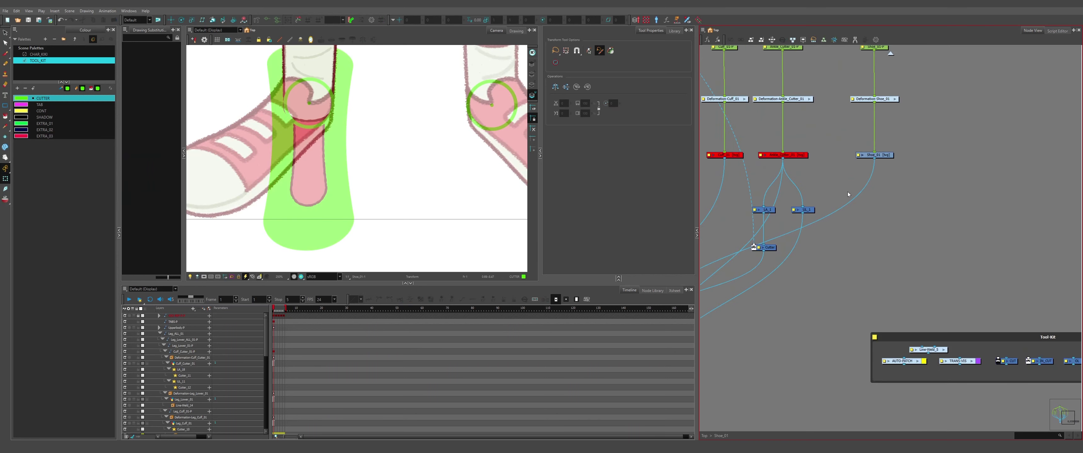
{"action": "key", "text": "c"}
{"action": "scroll", "coordinate": [883, 188], "scroll_direction": "up", "scroll_amount": 2}
{"action": "left_click_drag", "start_coordinate": [883, 189], "coordinate": [892, 309]}
{"action": "scroll", "coordinate": [892, 310], "scroll_direction": "down", "scroll_amount": 2}
- Copy the LA, CA and UL nodes from the Tool-Kit backdrop and paste them between the Shoe_01 drawing and its composite
{"action": "left_click_drag", "start_coordinate": [947, 338], "coordinate": [815, 261]}
{"action": "scroll", "coordinate": [980, 293], "scroll_direction": "up", "scroll_amount": 2}
{"action": "left_click_drag", "start_coordinate": [1039, 297], "coordinate": [994, 299]}
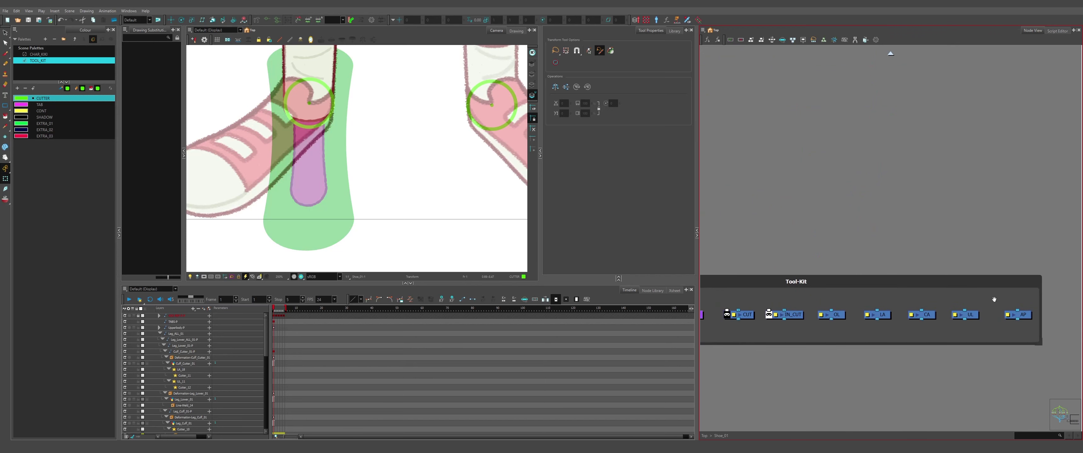
{"action": "left_click_drag", "start_coordinate": [991, 357], "coordinate": [935, 316]}
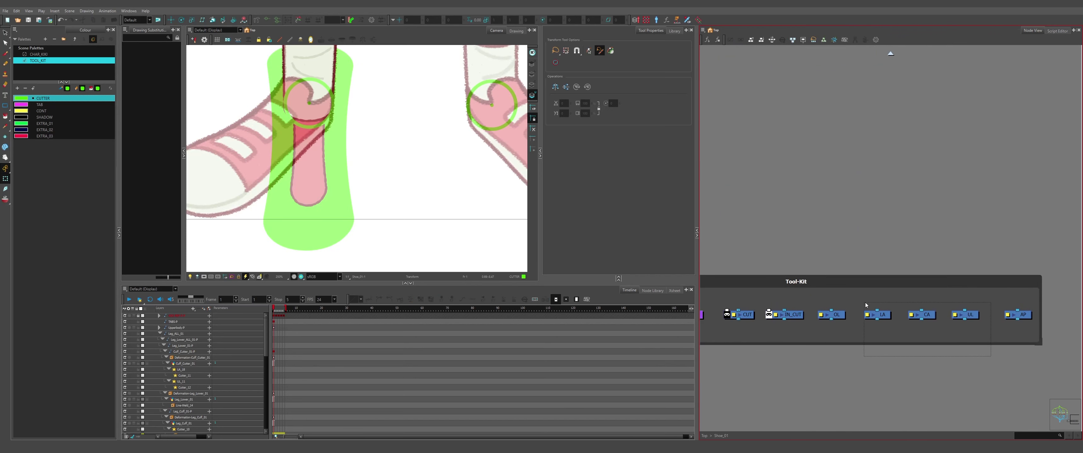
{"action": "left_click_drag", "start_coordinate": [866, 306], "coordinate": [866, 305]}
{"action": "scroll", "coordinate": [989, 335], "scroll_direction": "down", "scroll_amount": 3}
{"action": "key", "text": "ctrl+c"}
{"action": "key", "text": "ctrl+v"}
{"action": "scroll", "coordinate": [766, 226], "scroll_direction": "up", "scroll_amount": 3}
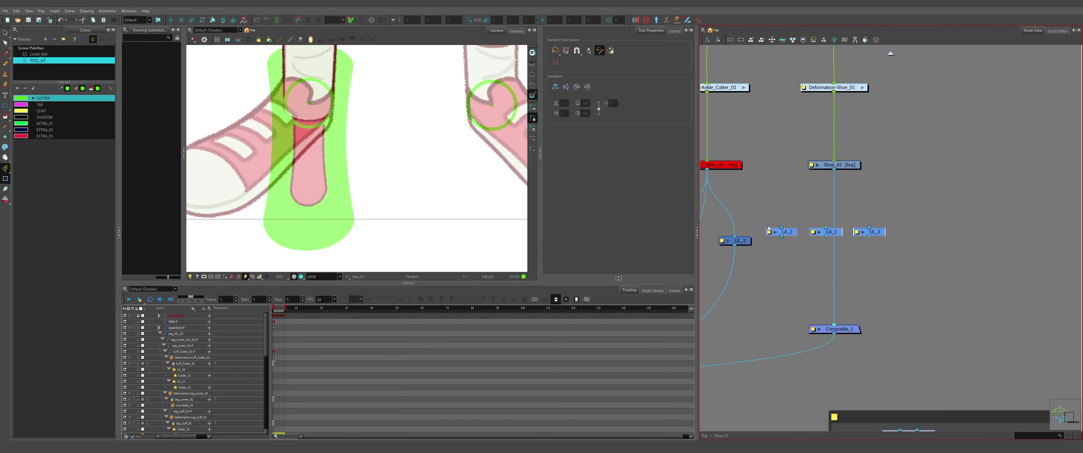
- Arrange LA_2, CA_1 and UL_2 in a row beneath Shoe_01 and wire LA_2 and CA_1 from the drawing into Composite_1
{"action": "left_click_drag", "start_coordinate": [857, 233], "coordinate": [876, 245]}
{"action": "left_click", "coordinate": [874, 254]}
{"action": "left_click_drag", "start_coordinate": [803, 241], "coordinate": [806, 242]}
{"action": "left_click_drag", "start_coordinate": [858, 146], "coordinate": [875, 373]}
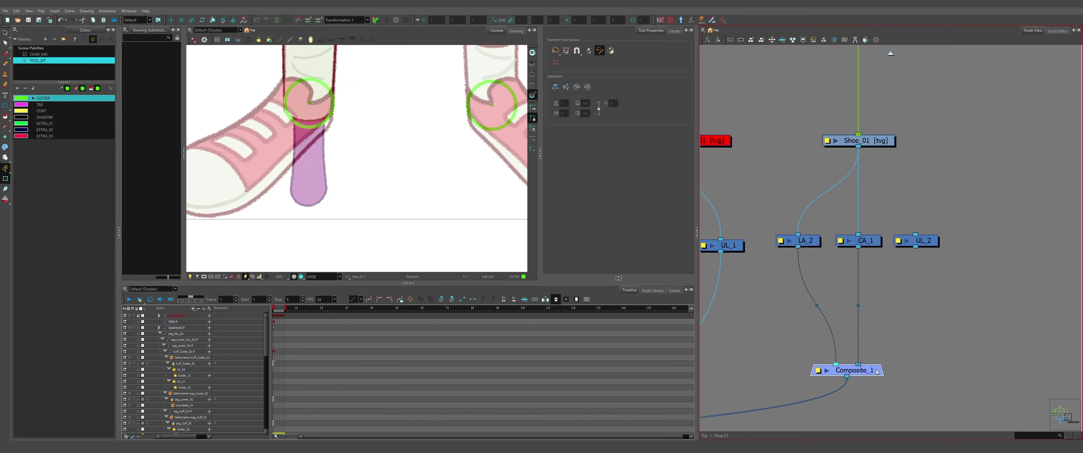
{"action": "left_click", "coordinate": [909, 320]}
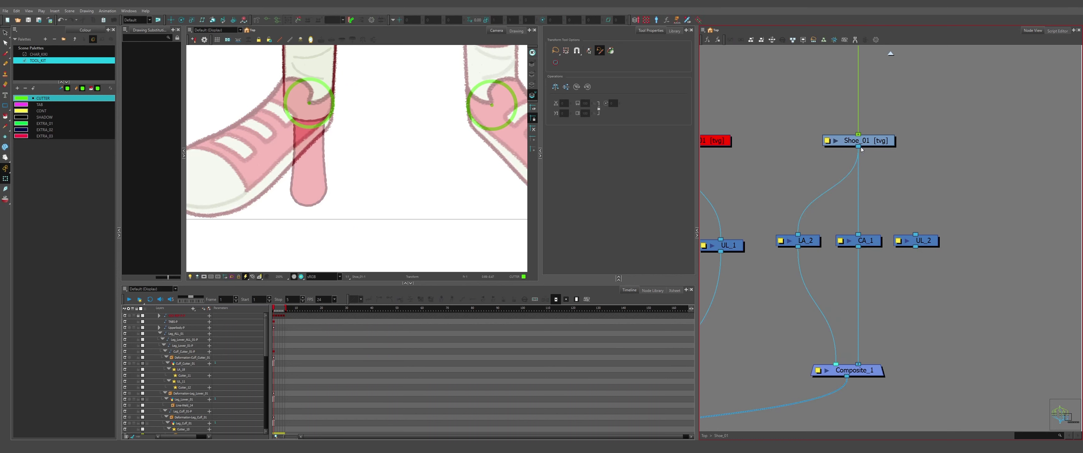
- Insert a Cutter beneath CA_1 and route Shoe_01 through UL_2 into the Cutter's matte input
{"action": "left_click_drag", "start_coordinate": [859, 147], "coordinate": [918, 247]}
{"action": "key", "text": "Return"}
{"action": "type", "text": "cut"}
{"action": "key", "text": "Return"}
{"action": "left_click_drag", "start_coordinate": [953, 302], "coordinate": [870, 294]}
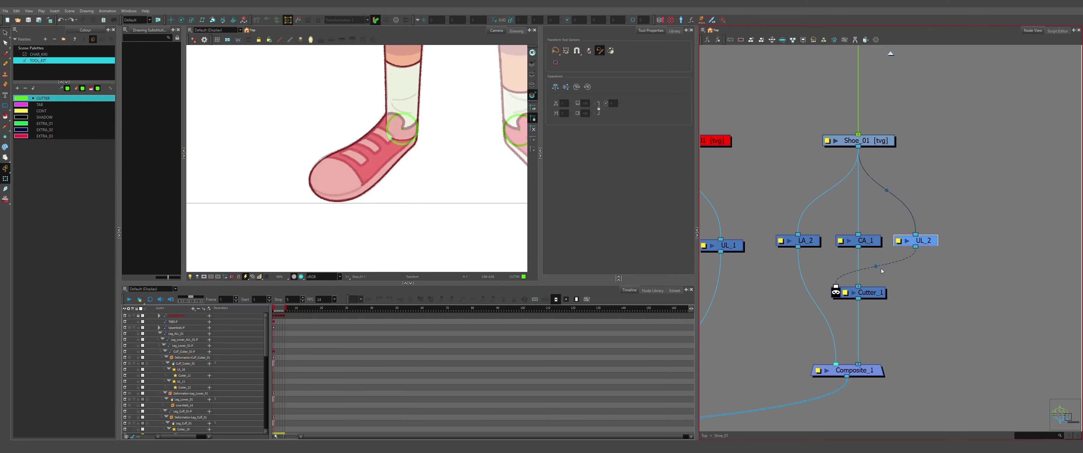
- Test the shoe cutter by pulling the Shoe_01 envelope's instep and toe points inward and toggling the render preview
{"action": "scroll", "coordinate": [407, 143], "scroll_direction": "up", "scroll_amount": 3}
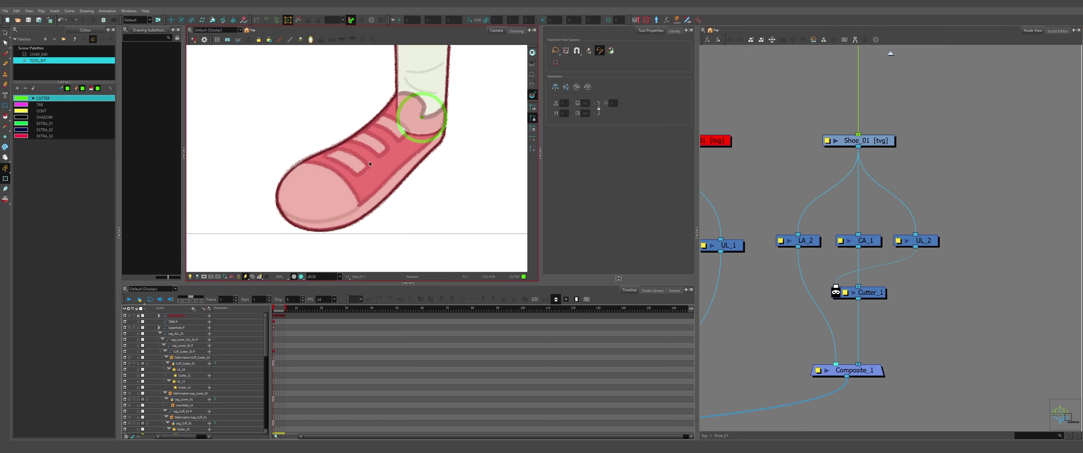
{"action": "left_click", "coordinate": [407, 143]}
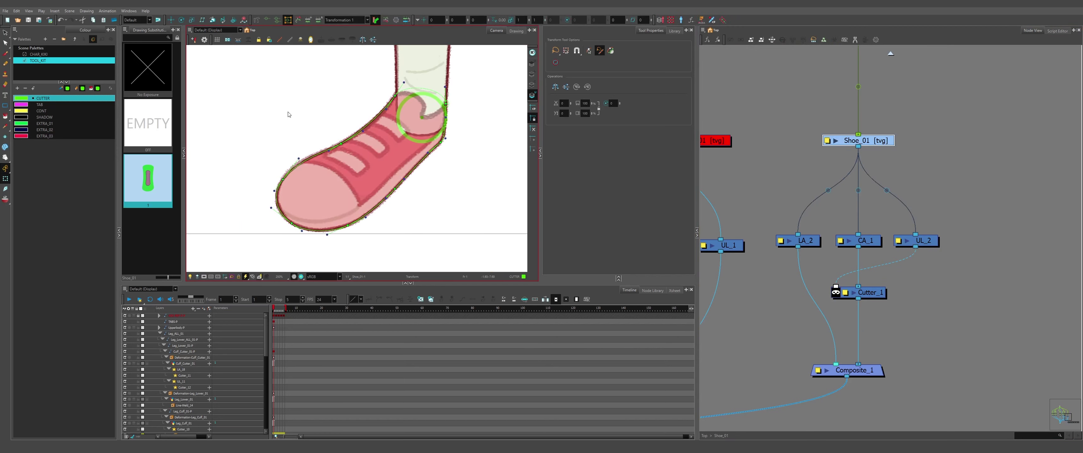
{"action": "left_click", "coordinate": [288, 115]}
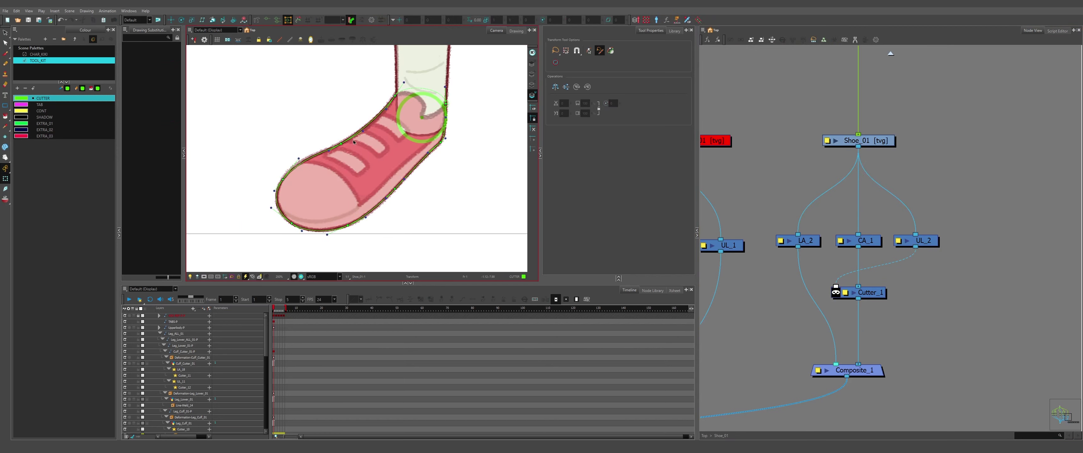
{"action": "left_click_drag", "start_coordinate": [340, 144], "coordinate": [377, 185]}
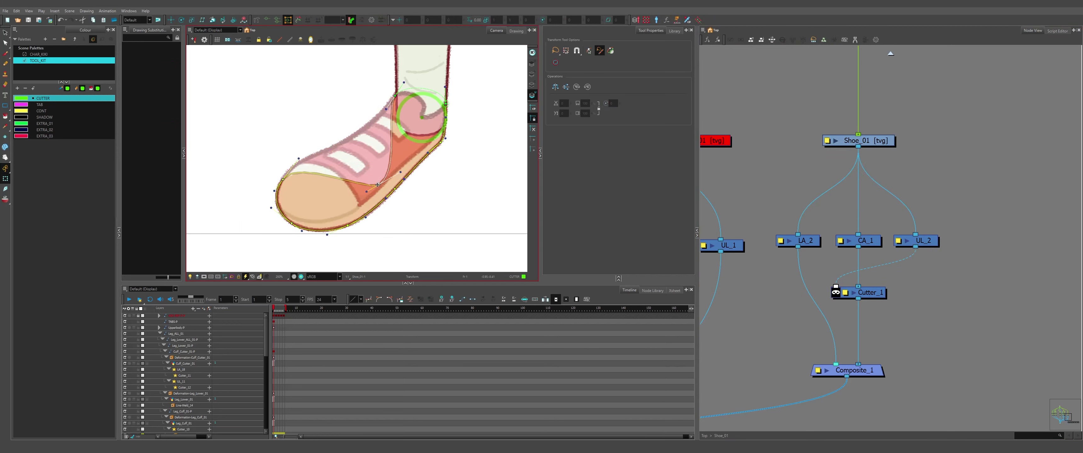
{"action": "left_click_drag", "start_coordinate": [283, 178], "coordinate": [348, 212]}
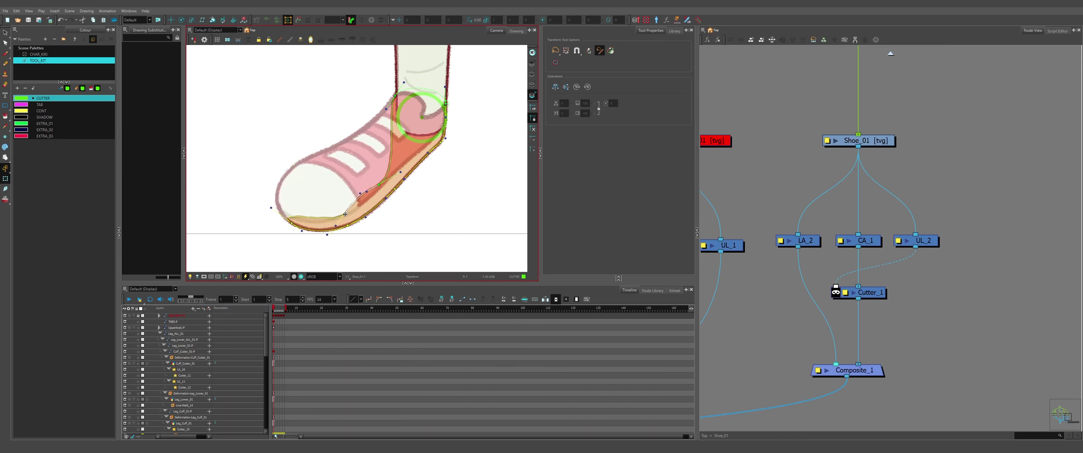
{"action": "left_click", "coordinate": [398, 230]}
{"action": "left_click", "coordinate": [301, 276]}
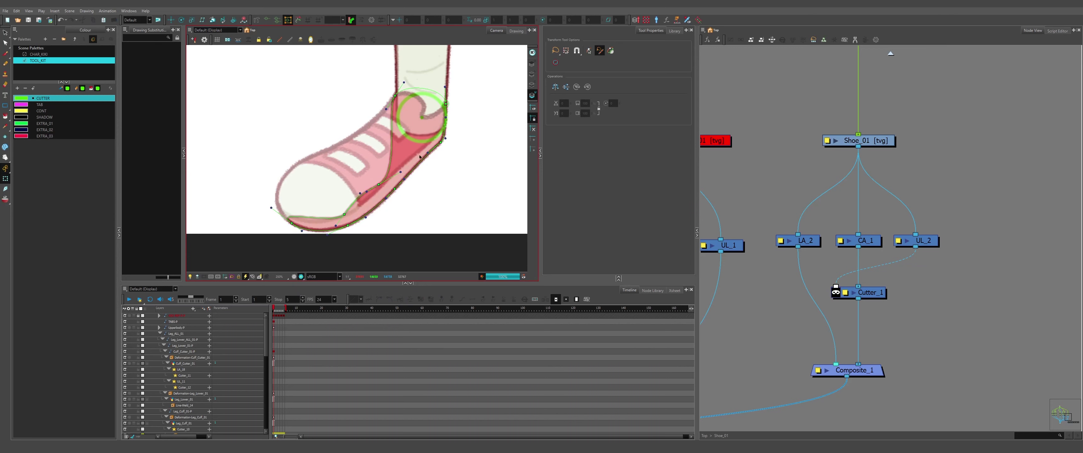
{"action": "left_click", "coordinate": [301, 277]}
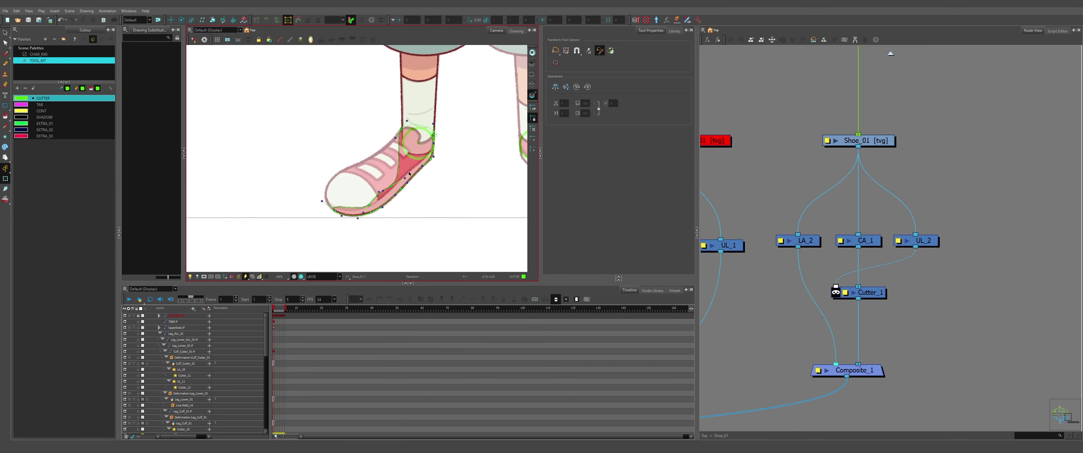
- Undo the test changes to the Shoe_01 envelope
{"action": "scroll", "coordinate": [409, 174], "scroll_direction": "down", "scroll_amount": 2}
{"action": "scroll", "coordinate": [370, 185], "scroll_direction": "up", "scroll_amount": 4}
{"action": "key", "text": "ctrl+z"}
{"action": "key", "text": "ctrl+z"}
{"action": "key", "text": "ctrl+z"}
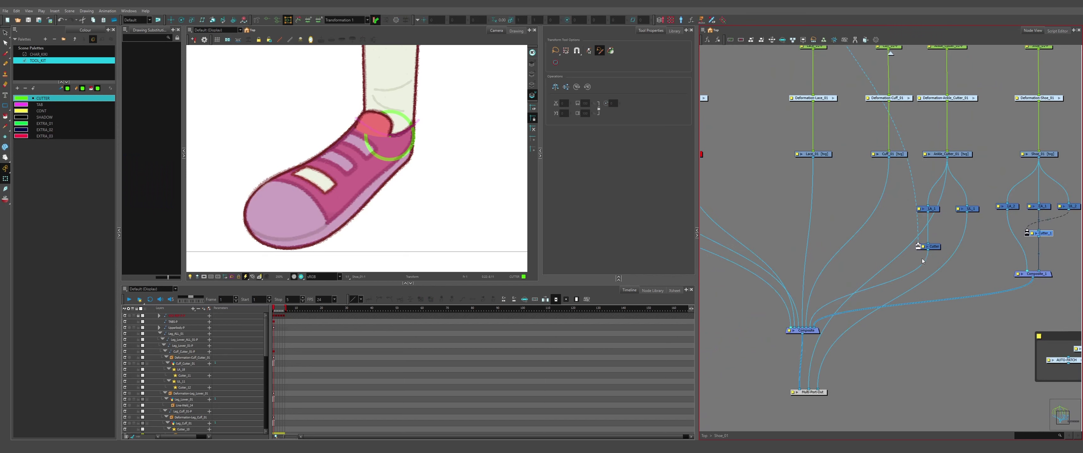
- Copy the Cutter beneath the ankle cutter's LA_1 node and place the copy on Lace_01's connection to the composite
{"action": "left_click", "coordinate": [931, 247]}
{"action": "key", "text": "ctrl+c"}
{"action": "key", "text": "ctrl+v"}
{"action": "scroll", "coordinate": [778, 206], "scroll_direction": "up", "scroll_amount": 2}
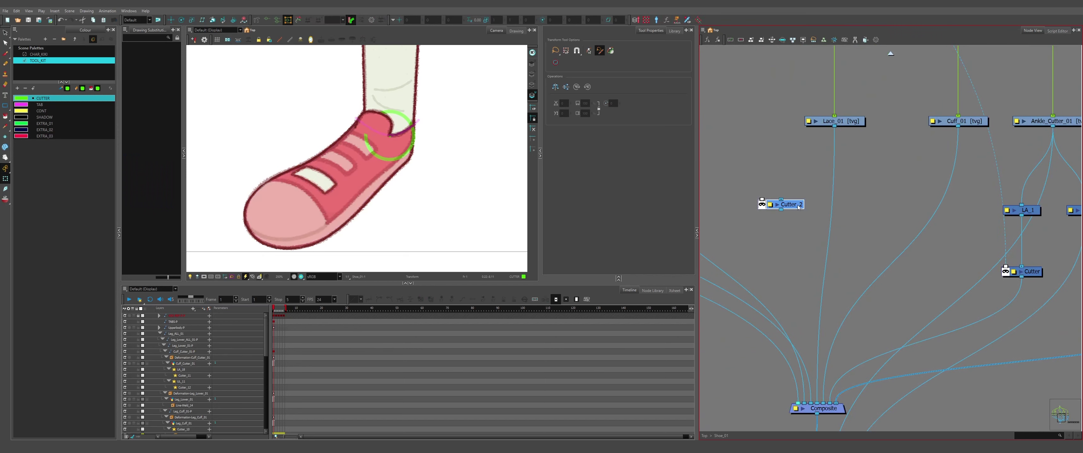
{"action": "left_click_drag", "start_coordinate": [798, 208], "coordinate": [850, 261]}
- Insert a Composite node between the Lace_01 drawing and its copied Cutter
{"action": "scroll", "coordinate": [849, 260], "scroll_direction": "down", "scroll_amount": 2}
{"action": "left_click_drag", "start_coordinate": [957, 249], "coordinate": [785, 254]}
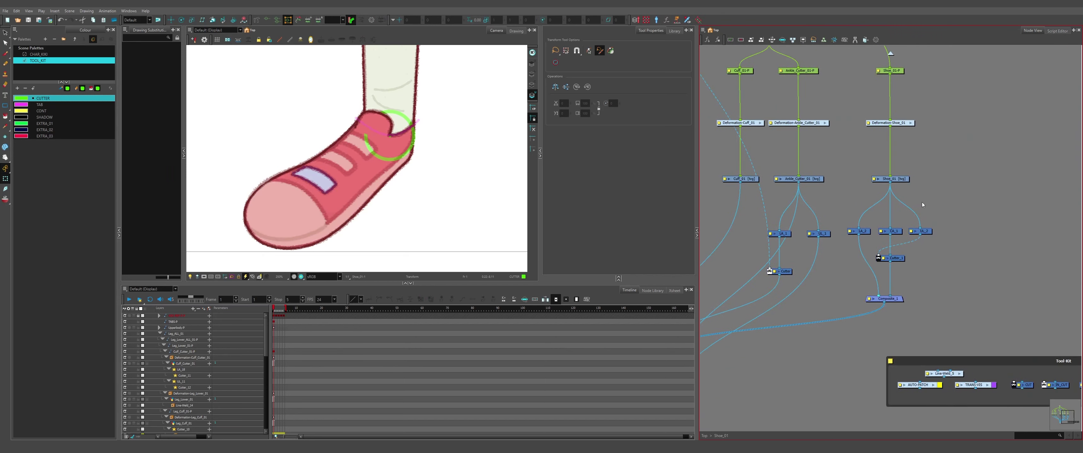
{"action": "left_click_drag", "start_coordinate": [849, 206], "coordinate": [1030, 208]}
{"action": "scroll", "coordinate": [816, 228], "scroll_direction": "up", "scroll_amount": 2}
{"action": "left_click", "coordinate": [815, 229]}
{"action": "key", "text": "c"}
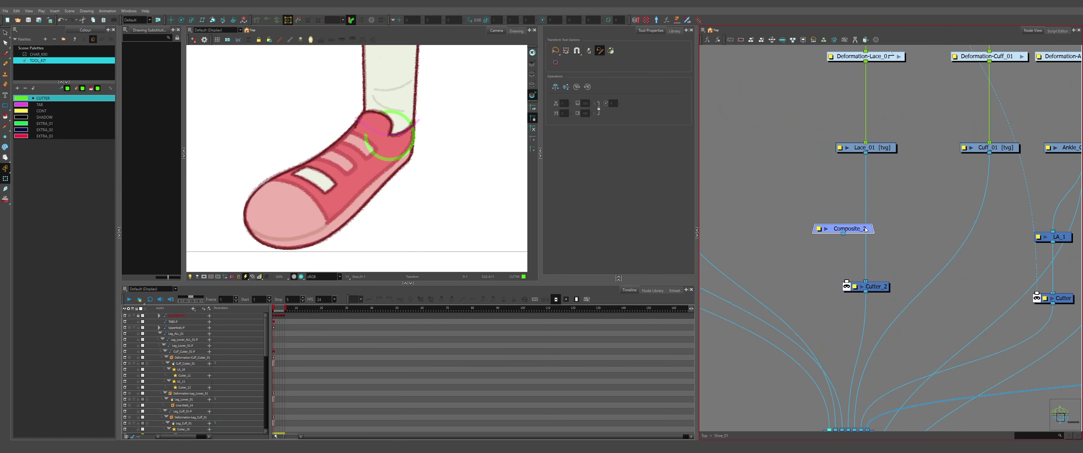
{"action": "left_click_drag", "start_coordinate": [865, 230], "coordinate": [842, 241]}
{"action": "left_click_drag", "start_coordinate": [858, 280], "coordinate": [900, 278]}
- Copy AUTO-PATCH from the Tool-Kit backdrop, paste it beside Shoe_01 and connect its output to the lace Cutter's matte input
{"action": "scroll", "coordinate": [925, 260], "scroll_direction": "down", "scroll_amount": 3}
{"action": "left_click_drag", "start_coordinate": [992, 239], "coordinate": [820, 226]}
{"action": "scroll", "coordinate": [965, 188], "scroll_direction": "up", "scroll_amount": 2}
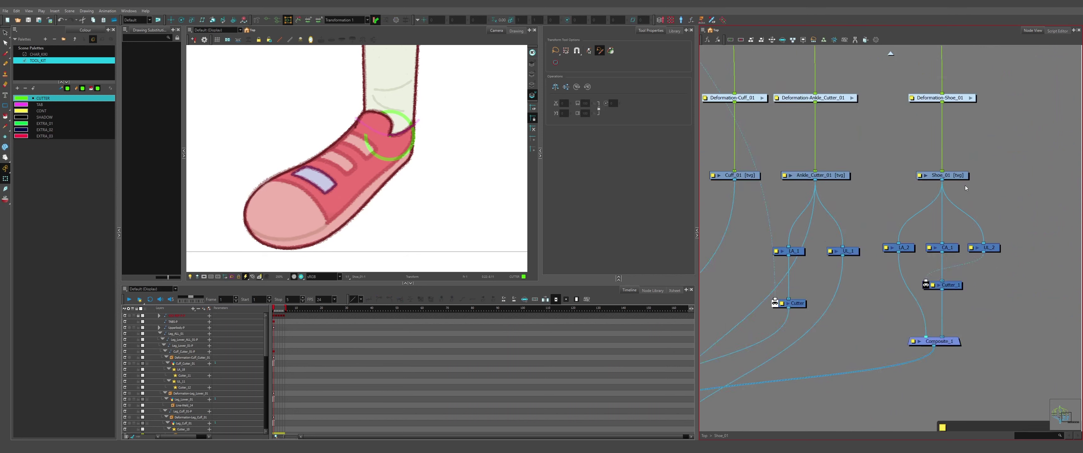
{"action": "scroll", "coordinate": [965, 188], "scroll_direction": "down", "scroll_amount": 2}
{"action": "scroll", "coordinate": [939, 184], "scroll_direction": "up", "scroll_amount": 2}
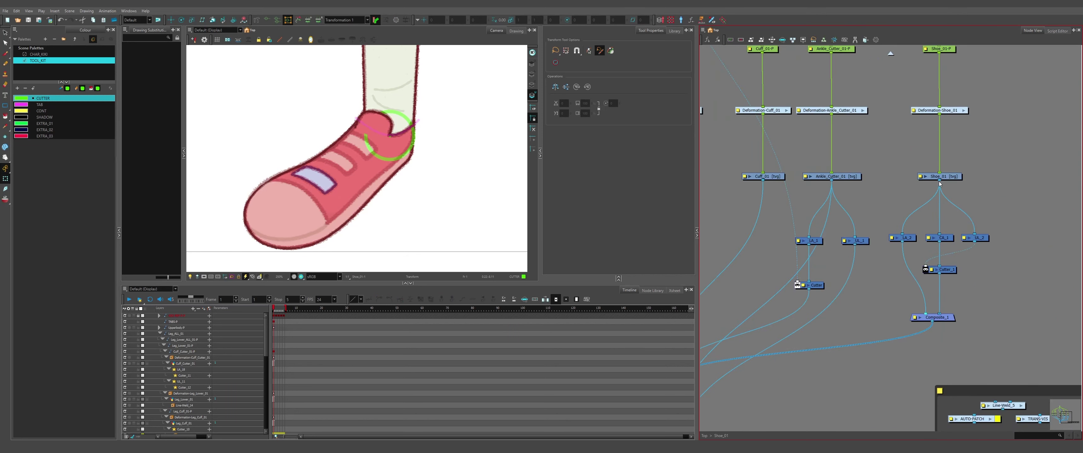
{"action": "left_click_drag", "start_coordinate": [962, 280], "coordinate": [798, 140]}
{"action": "left_click", "coordinate": [817, 280]}
{"action": "key", "text": "ctrl+c"}
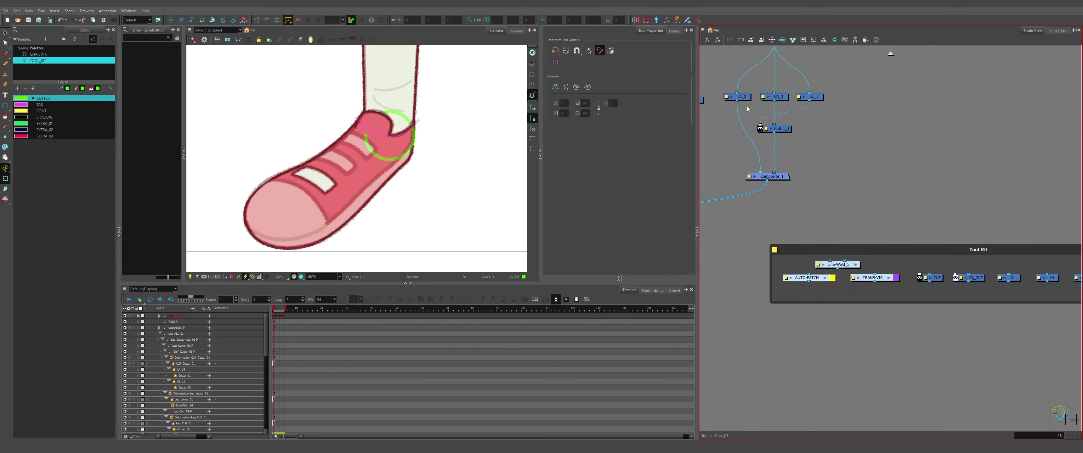
{"action": "left_click_drag", "start_coordinate": [744, 107], "coordinate": [878, 251]}
{"action": "key", "text": "ctrl+v"}
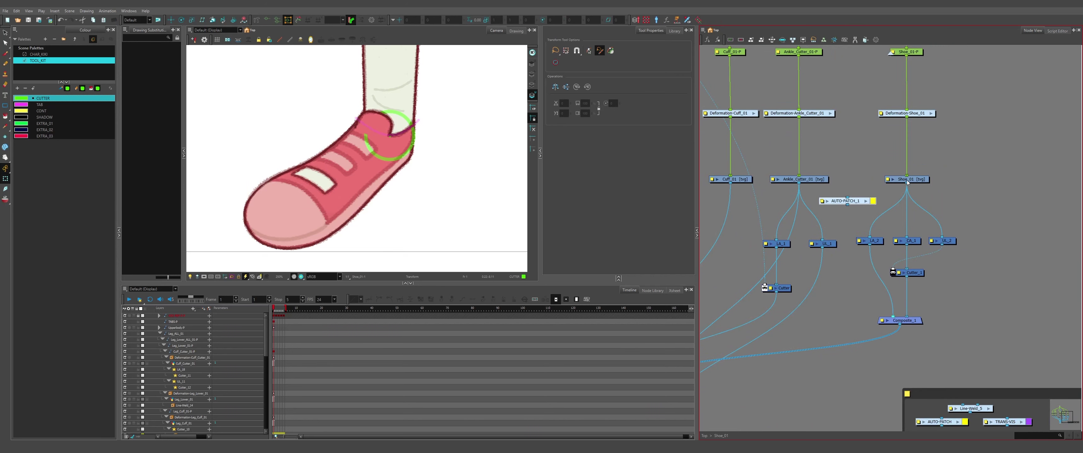
{"action": "left_click_drag", "start_coordinate": [848, 205], "coordinate": [848, 254]}
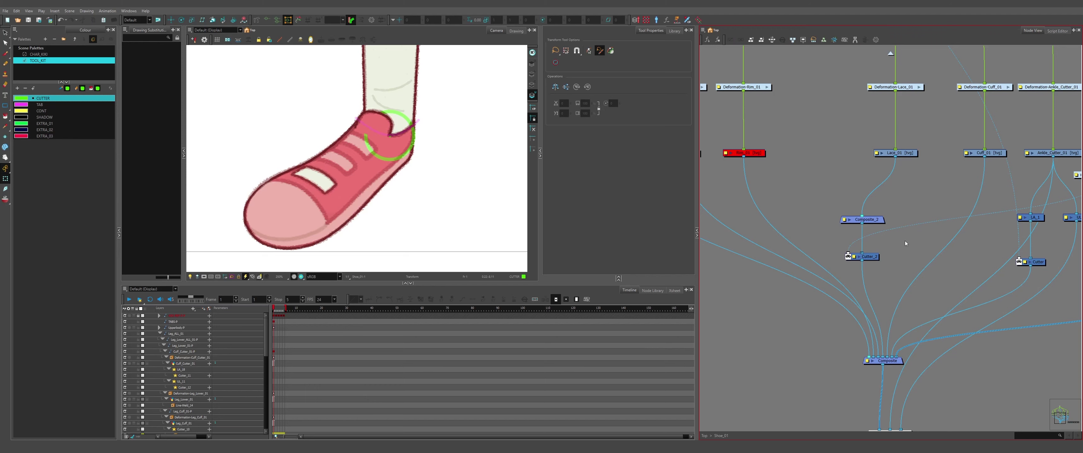
- Examine how the lace is masked within the shoe outline in the camera view
{"action": "scroll", "coordinate": [359, 165], "scroll_direction": "up", "scroll_amount": 2}
{"action": "left_click_drag", "start_coordinate": [284, 192], "coordinate": [259, 175]}
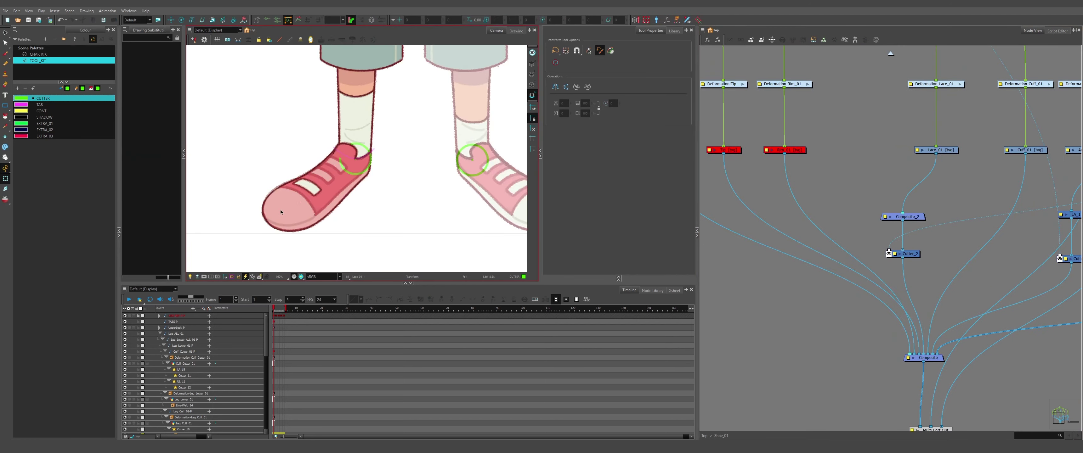
{"action": "scroll", "coordinate": [292, 200], "scroll_direction": "up", "scroll_amount": 3}
{"action": "scroll", "coordinate": [350, 187], "scroll_direction": "down", "scroll_amount": 1}
{"action": "scroll", "coordinate": [346, 157], "scroll_direction": "up", "scroll_amount": 4}
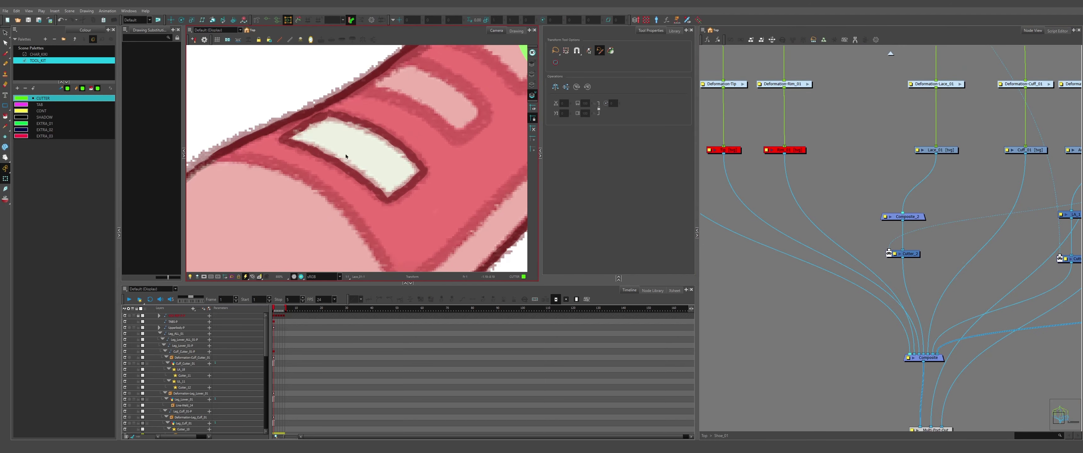
{"action": "scroll", "coordinate": [346, 157], "scroll_direction": "down", "scroll_amount": 2}
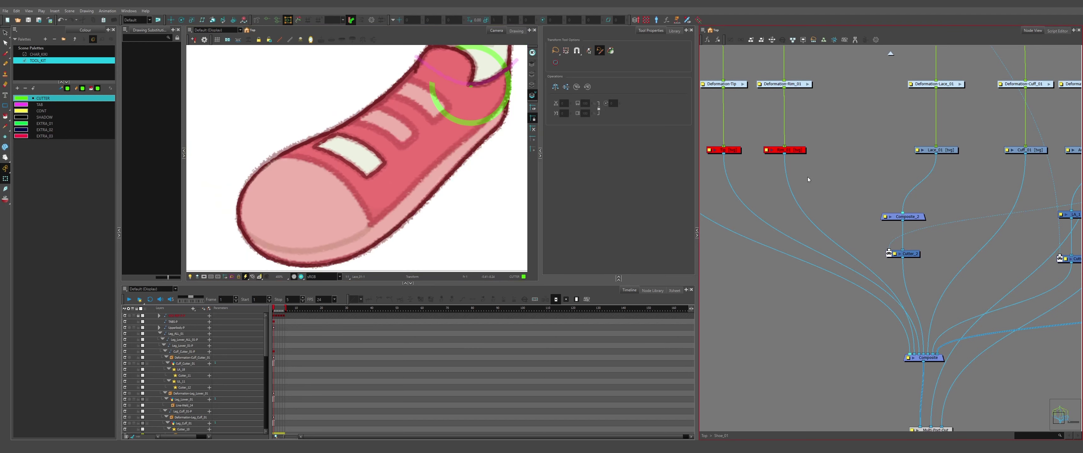
{"action": "scroll", "coordinate": [365, 182], "scroll_direction": "down", "scroll_amount": 4}
{"action": "scroll", "coordinate": [357, 182], "scroll_direction": "up", "scroll_amount": 3}
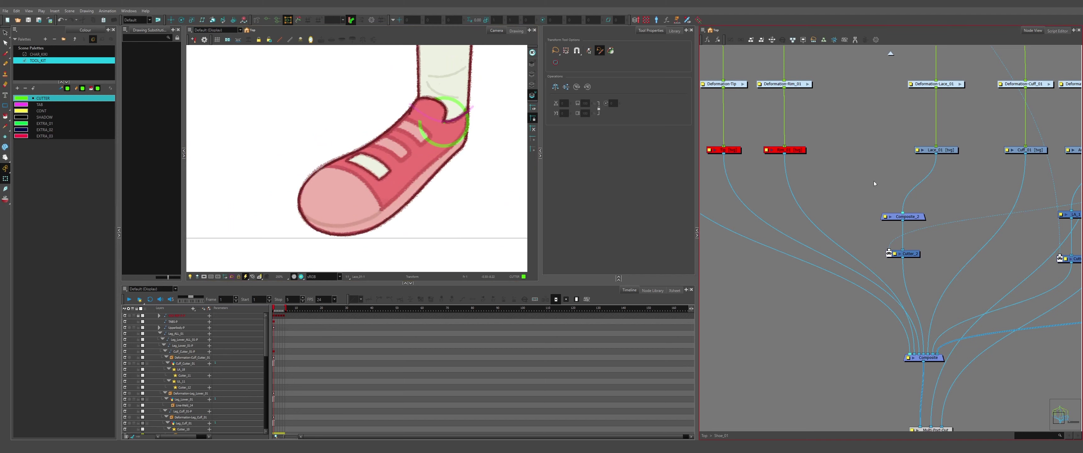
- Enable the disabled Sole_01, Tip and Rim_01 drawing nodes
{"action": "left_click_drag", "start_coordinate": [820, 187], "coordinate": [880, 216]}
{"action": "scroll", "coordinate": [873, 186], "scroll_direction": "down", "scroll_amount": 2}
{"action": "scroll", "coordinate": [860, 175], "scroll_direction": "up", "scroll_amount": 3}
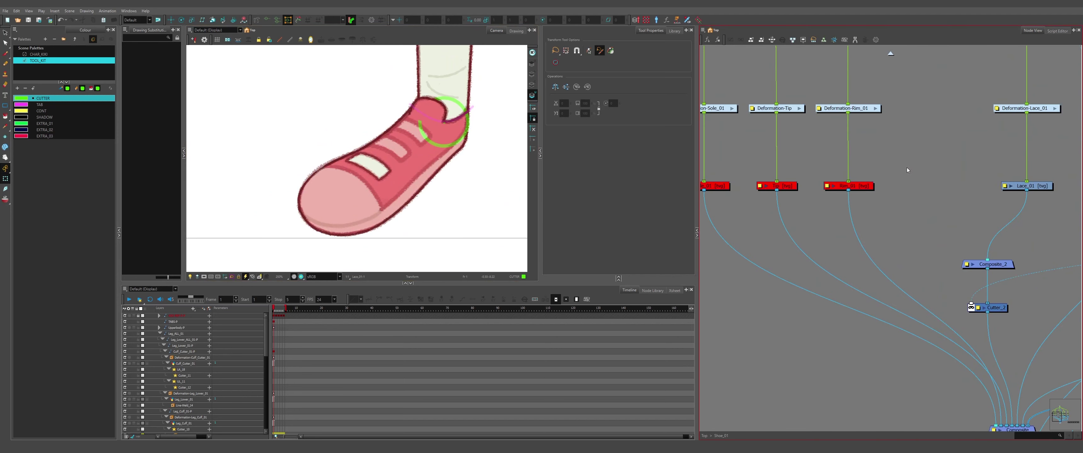
{"action": "scroll", "coordinate": [907, 167], "scroll_direction": "down", "scroll_amount": 2}
{"action": "left_click_drag", "start_coordinate": [901, 167], "coordinate": [747, 208]}
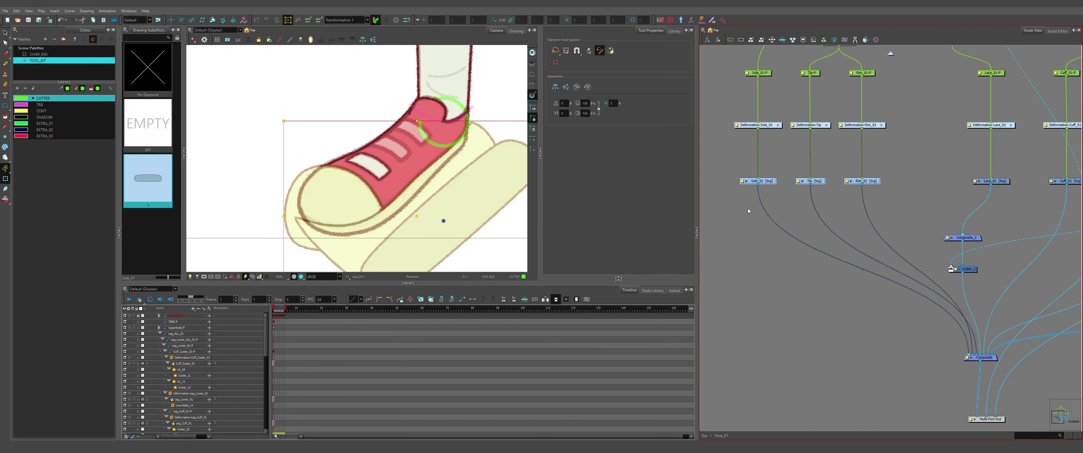
{"action": "left_click", "coordinate": [919, 211]}
- Reposition Composite_2 and Cutter_2 beneath the shoe drawings and wire the sole, tip and rim into Composite_2
{"action": "left_click_drag", "start_coordinate": [914, 210], "coordinate": [865, 201]}
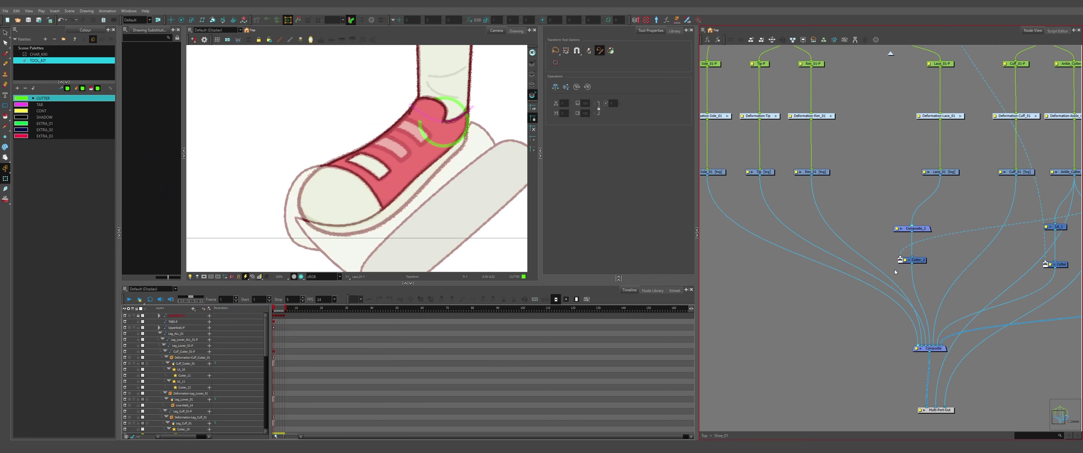
{"action": "left_click_drag", "start_coordinate": [894, 270], "coordinate": [916, 273]}
{"action": "left_click_drag", "start_coordinate": [902, 293], "coordinate": [921, 270]}
{"action": "left_click_drag", "start_coordinate": [887, 330], "coordinate": [901, 294]}
{"action": "left_click", "coordinate": [845, 282]}
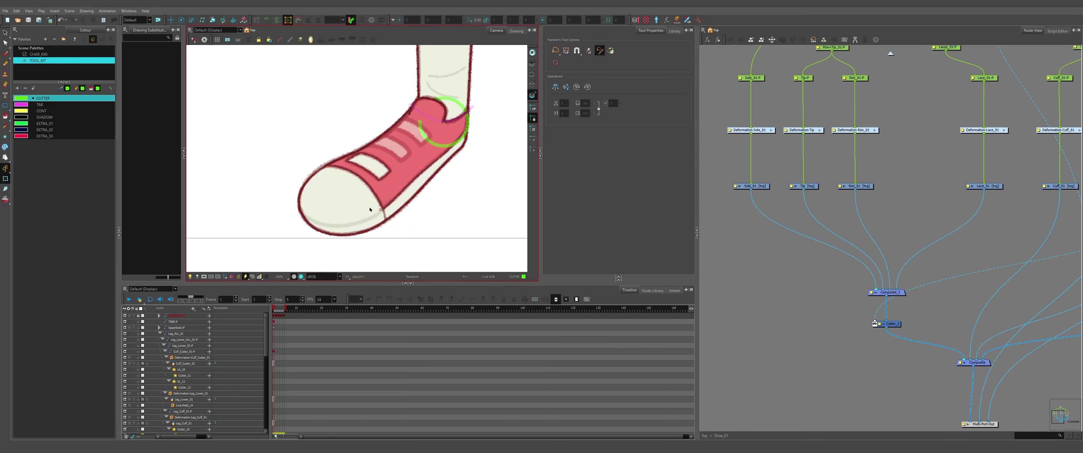
- Reorder Composite_2's inputs so that the rim draws in front of the tip
{"action": "scroll", "coordinate": [379, 231], "scroll_direction": "up", "scroll_amount": 1}
{"action": "scroll", "coordinate": [871, 265], "scroll_direction": "up", "scroll_amount": 2}
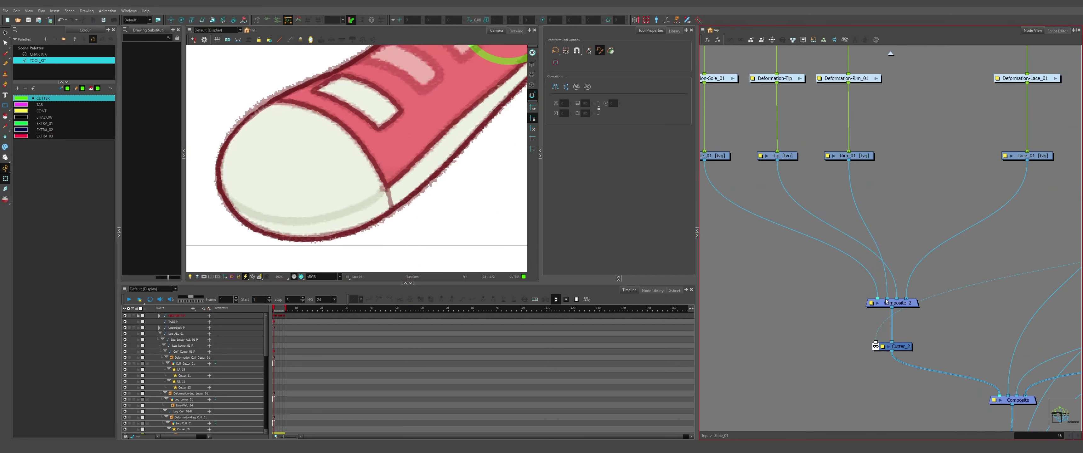
{"action": "scroll", "coordinate": [313, 162], "scroll_direction": "down", "scroll_amount": 2}
{"action": "scroll", "coordinate": [334, 171], "scroll_direction": "down", "scroll_amount": 1}
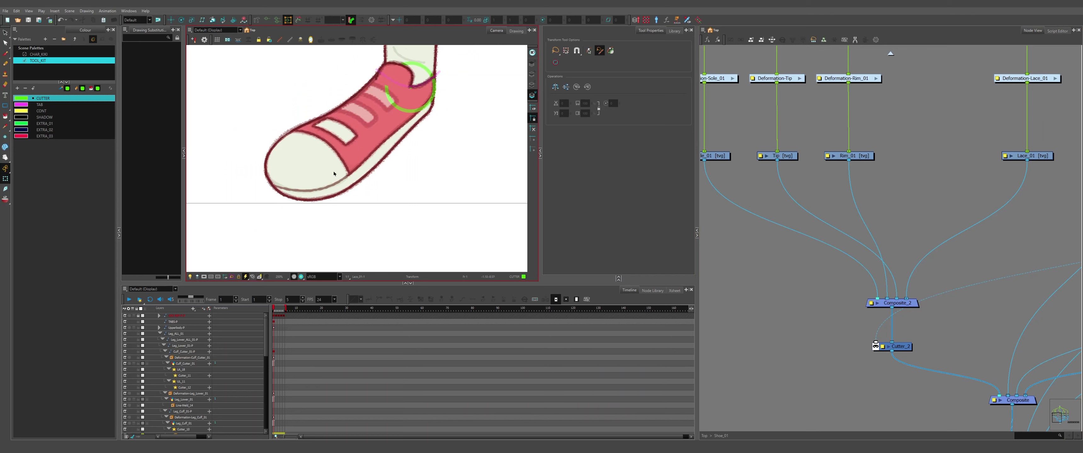
- Move the Rim_01 drawing to test the cutter mask, undo the move, and deselect the rim
{"action": "scroll", "coordinate": [336, 173], "scroll_direction": "up", "scroll_amount": 3}
{"action": "left_click", "coordinate": [359, 193]}
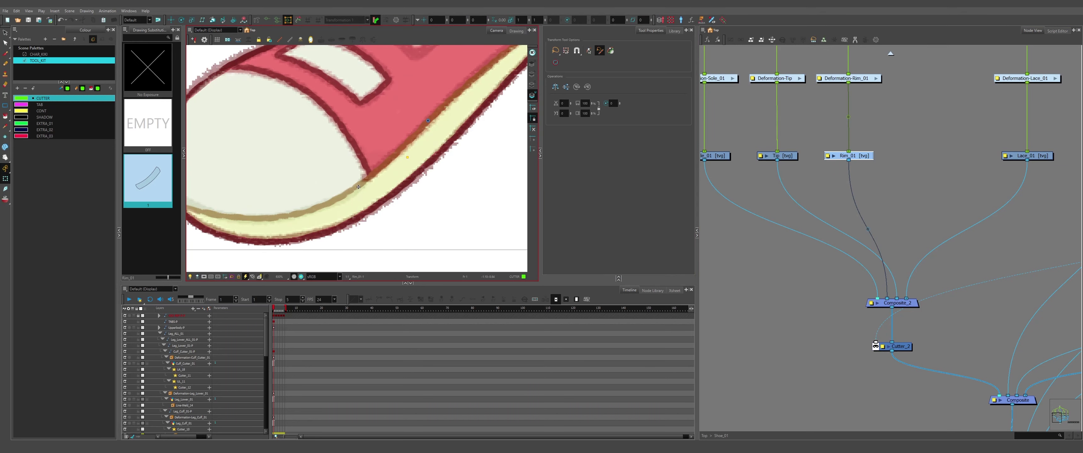
{"action": "left_click_drag", "start_coordinate": [373, 209], "coordinate": [372, 207]}
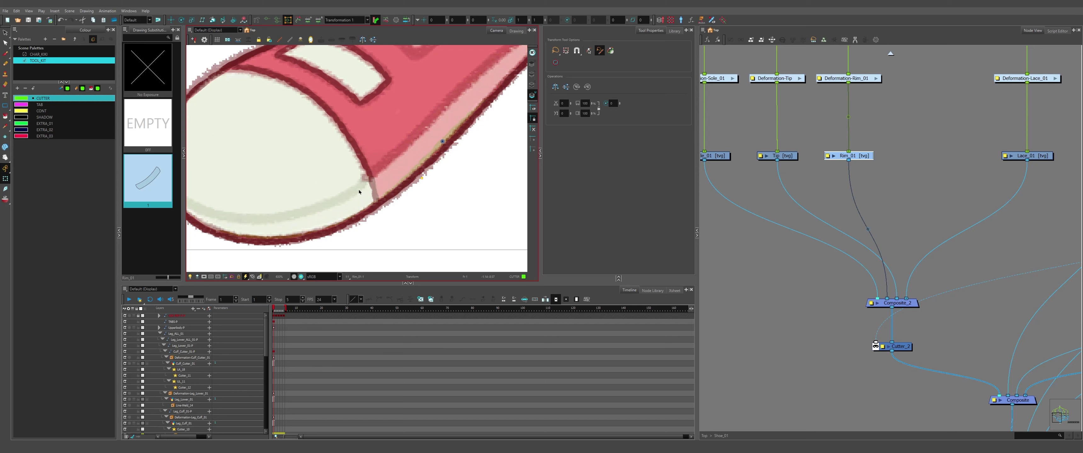
{"action": "key", "text": "ctrl+z"}
{"action": "scroll", "coordinate": [414, 215], "scroll_direction": "down", "scroll_amount": 3}
{"action": "scroll", "coordinate": [375, 203], "scroll_direction": "up", "scroll_amount": 2}
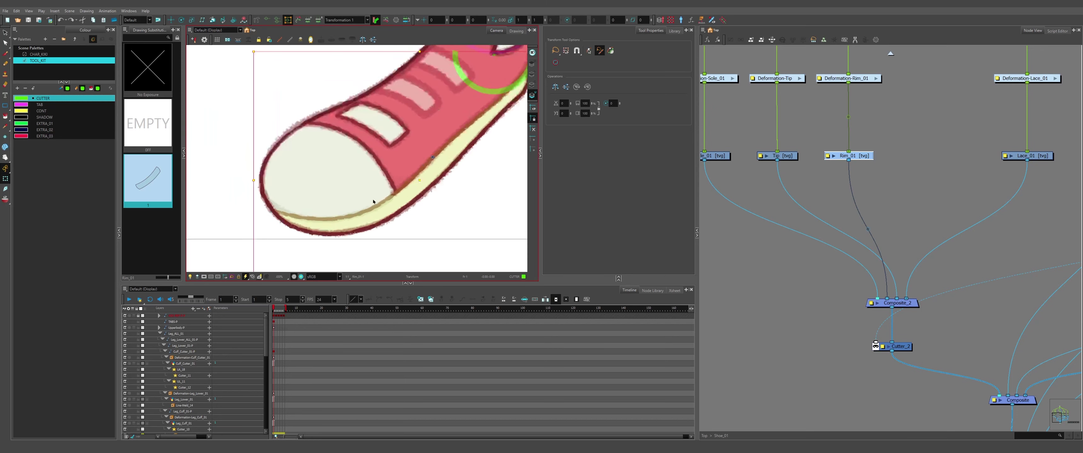
{"action": "left_click", "coordinate": [900, 210]}
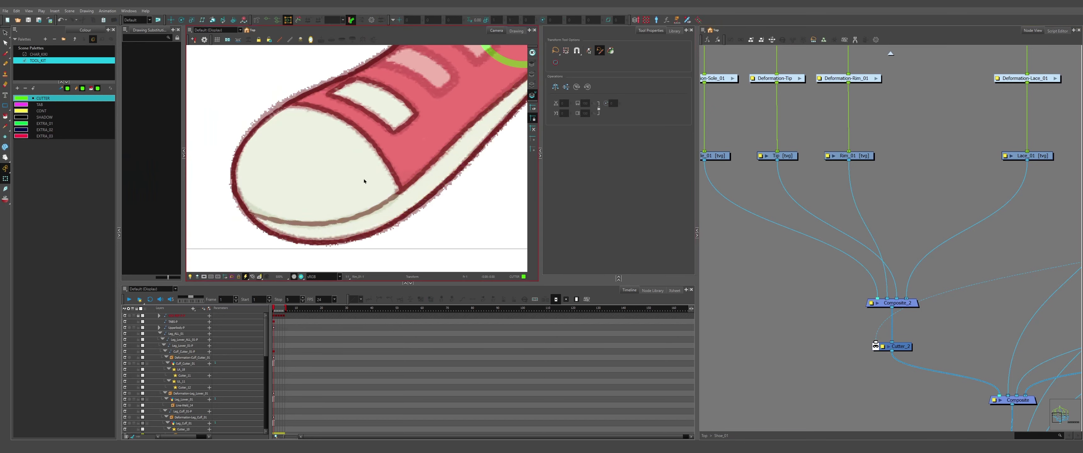
{"action": "scroll", "coordinate": [363, 182], "scroll_direction": "down", "scroll_amount": 3}
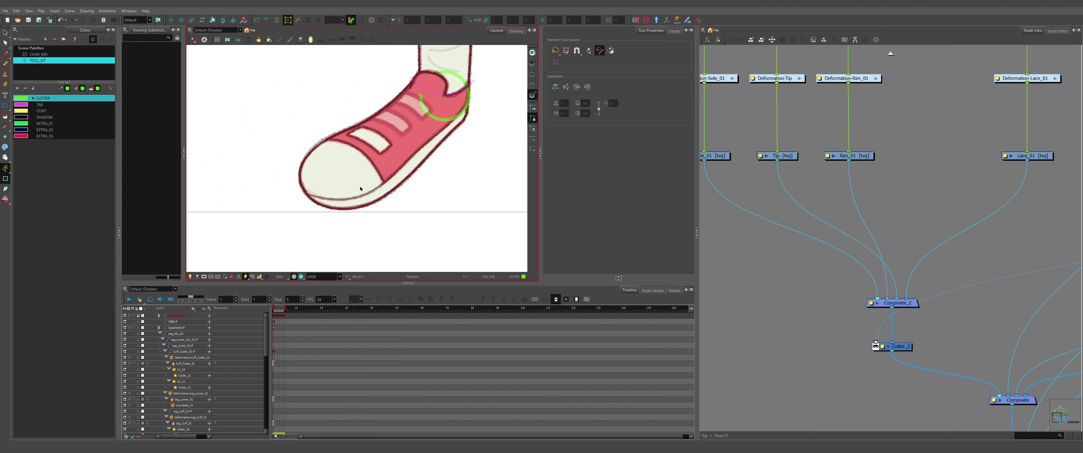
{"action": "scroll", "coordinate": [361, 188], "scroll_direction": "up", "scroll_amount": 1}
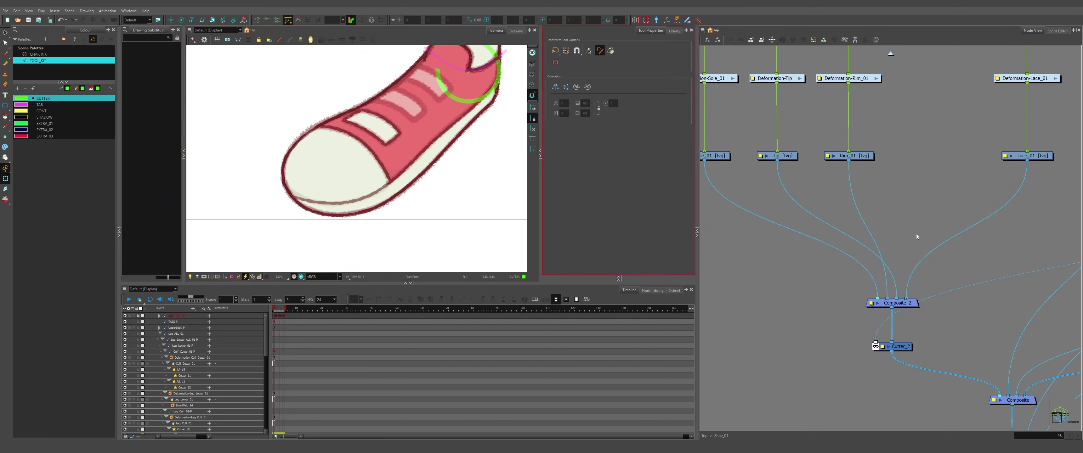
- Move the selected Rim_01 stroke to the overlay art layer and recolour it with Shoe_Toe_Line
{"action": "scroll", "coordinate": [885, 229], "scroll_direction": "down", "scroll_amount": 2}
{"action": "scroll", "coordinate": [811, 192], "scroll_direction": "up", "scroll_amount": 2}
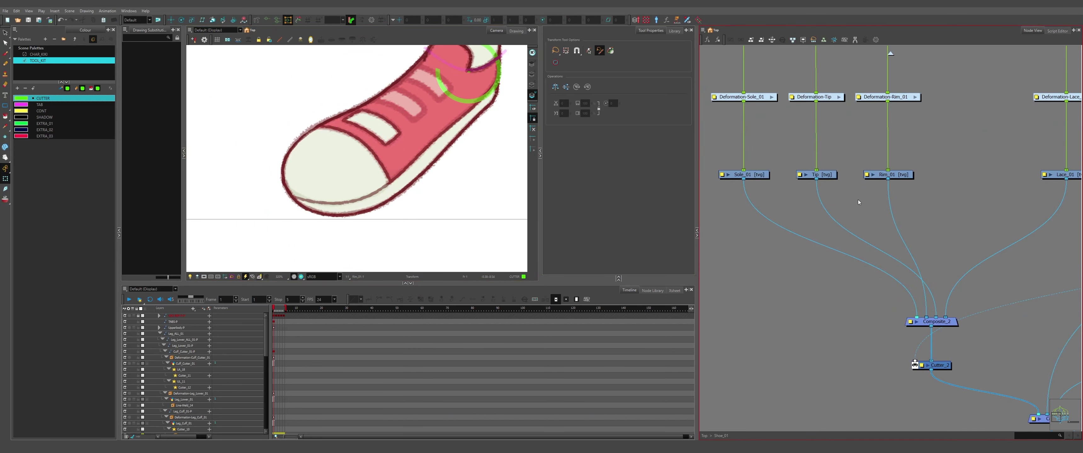
{"action": "left_click", "coordinate": [888, 175]}
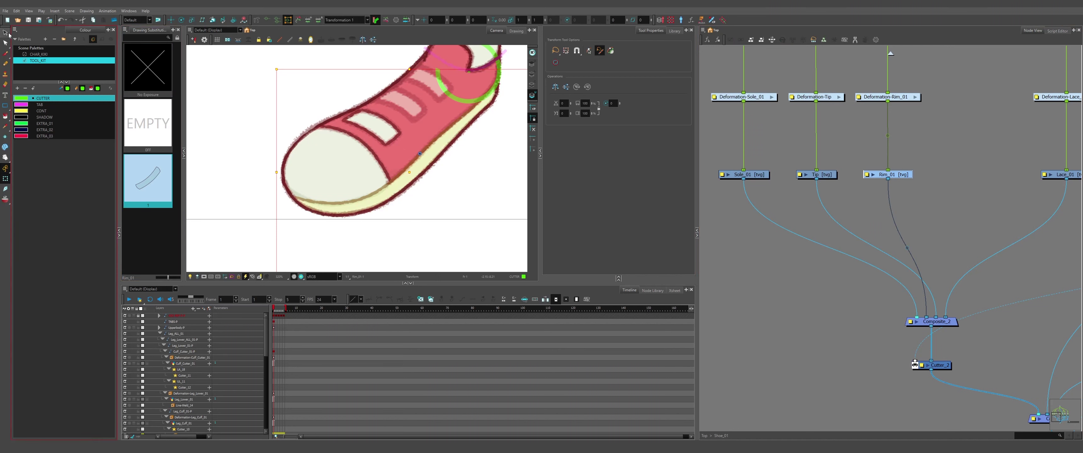
{"action": "left_click", "coordinate": [6, 32]}
{"action": "left_click", "coordinate": [533, 74]}
{"action": "mouse_move", "coordinate": [250, 91]}
{"action": "left_mouse_down"}
{"action": "mouse_move", "coordinate": [491, 84]}
{"action": "mouse_move", "coordinate": [270, 151]}
{"action": "left_mouse_up"}
{"action": "scroll", "coordinate": [267, 151], "scroll_direction": "down", "scroll_amount": 3}
{"action": "scroll", "coordinate": [318, 159], "scroll_direction": "up", "scroll_amount": 1}
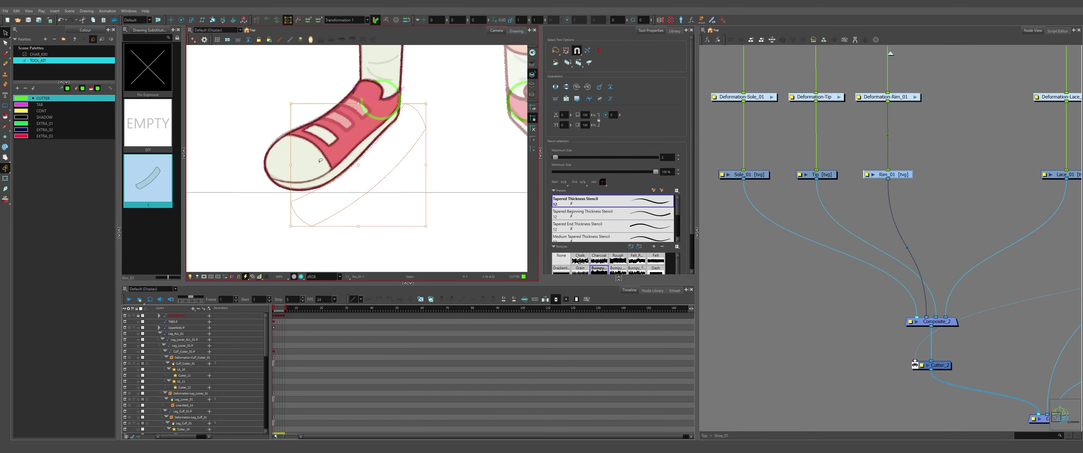
{"action": "key", "text": "ctrl+x"}
{"action": "left_click", "coordinate": [531, 64]}
{"action": "key", "text": "ctrl+v"}
{"action": "left_click", "coordinate": [43, 55]}
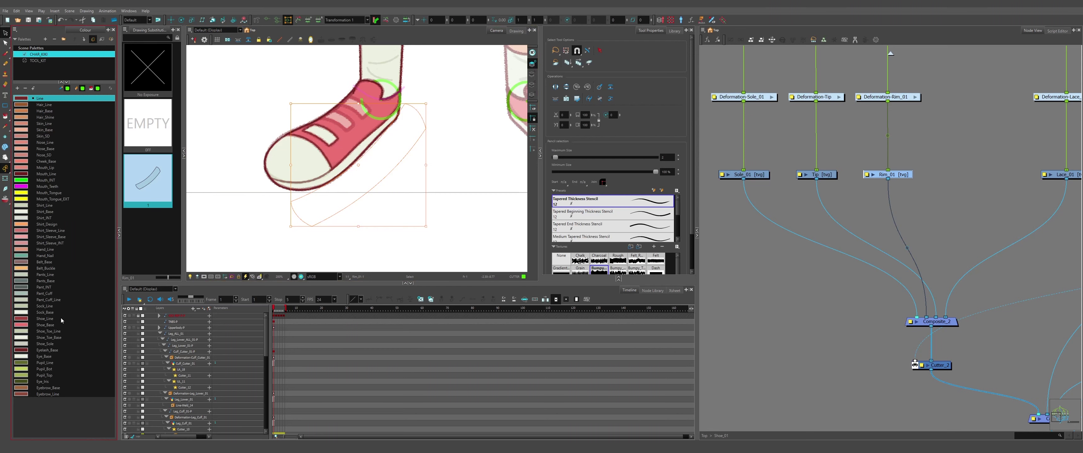
{"action": "left_click", "coordinate": [61, 332]}
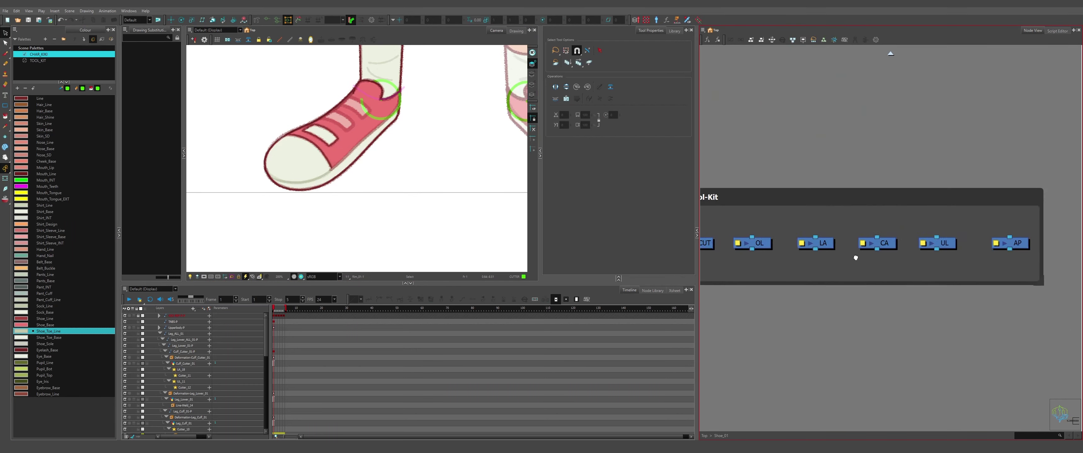
- Copy the OL, LA and CA nodes from the Tool-Kit and paste them near the Rim_01 drawing
{"action": "left_click_drag", "start_coordinate": [853, 254], "coordinate": [902, 237]}
{"action": "left_click_drag", "start_coordinate": [744, 264], "coordinate": [850, 236]}
{"action": "scroll", "coordinate": [850, 239], "scroll_direction": "down", "scroll_amount": 4}
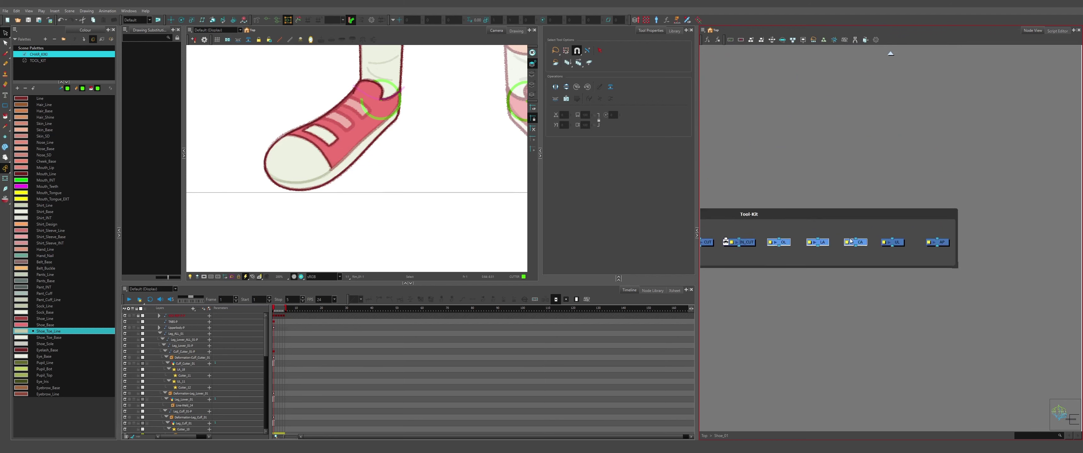
{"action": "left_click_drag", "start_coordinate": [814, 205], "coordinate": [1081, 286]}
{"action": "scroll", "coordinate": [799, 259], "scroll_direction": "up", "scroll_amount": 5}
{"action": "key", "text": "ctrl+v"}
- Arrange the pasted overlay, line-art and colour-art nodes beneath Rim_01 and wire each from Rim_01 into Composite_2
{"action": "left_click_drag", "start_coordinate": [904, 238], "coordinate": [884, 246]}
{"action": "left_click", "coordinate": [840, 259]}
{"action": "left_click_drag", "start_coordinate": [842, 248], "coordinate": [942, 248]}
{"action": "left_click_drag", "start_coordinate": [872, 185], "coordinate": [929, 239]}
{"action": "left_click_drag", "start_coordinate": [930, 241], "coordinate": [938, 236]}
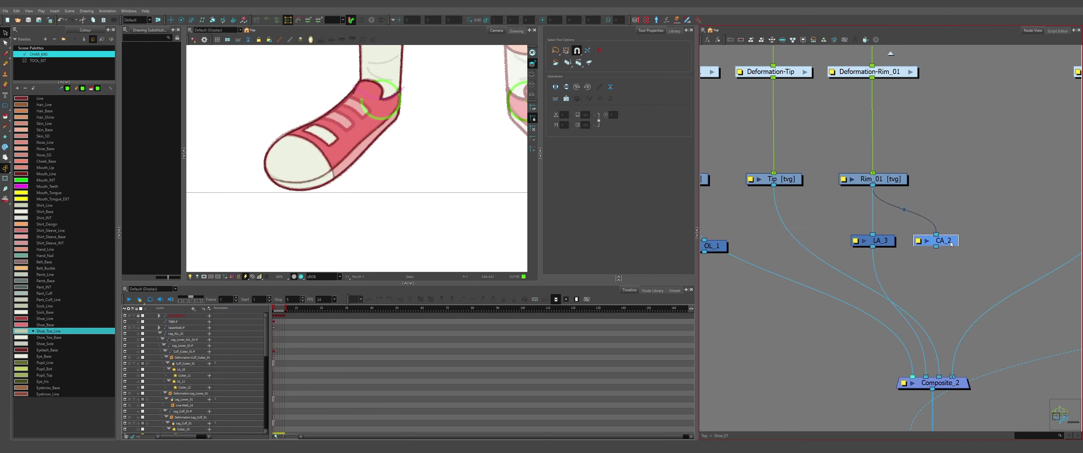
{"action": "left_click_drag", "start_coordinate": [724, 249], "coordinate": [833, 244]}
{"action": "left_click_drag", "start_coordinate": [872, 185], "coordinate": [921, 377]}
{"action": "left_click_drag", "start_coordinate": [936, 247], "coordinate": [937, 377]}
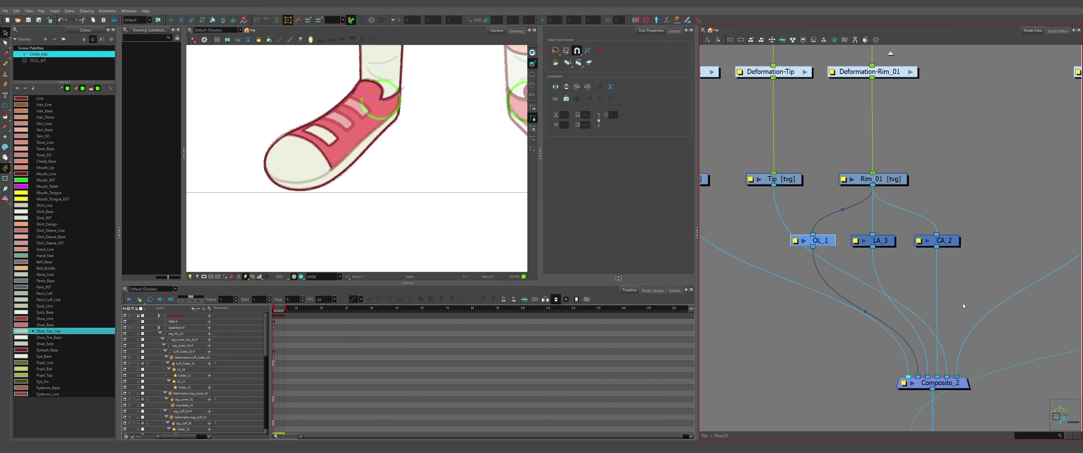
{"action": "left_click", "coordinate": [923, 294]}
- Insert a Cutter between the rim's overlay node and Composite_2, wire the Tip drawing as its matte, and toggle its inversion
{"action": "scroll", "coordinate": [295, 172], "scroll_direction": "up", "scroll_amount": 2}
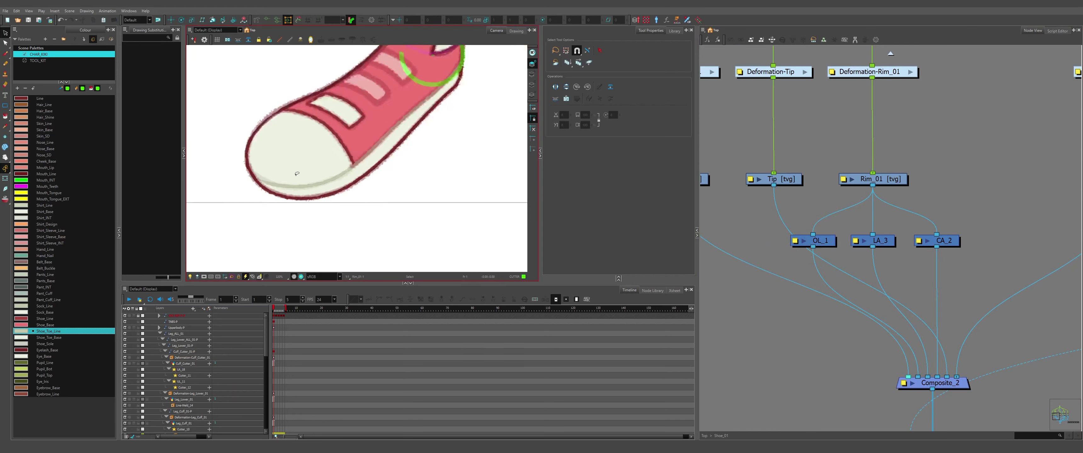
{"action": "scroll", "coordinate": [297, 173], "scroll_direction": "down", "scroll_amount": 1}
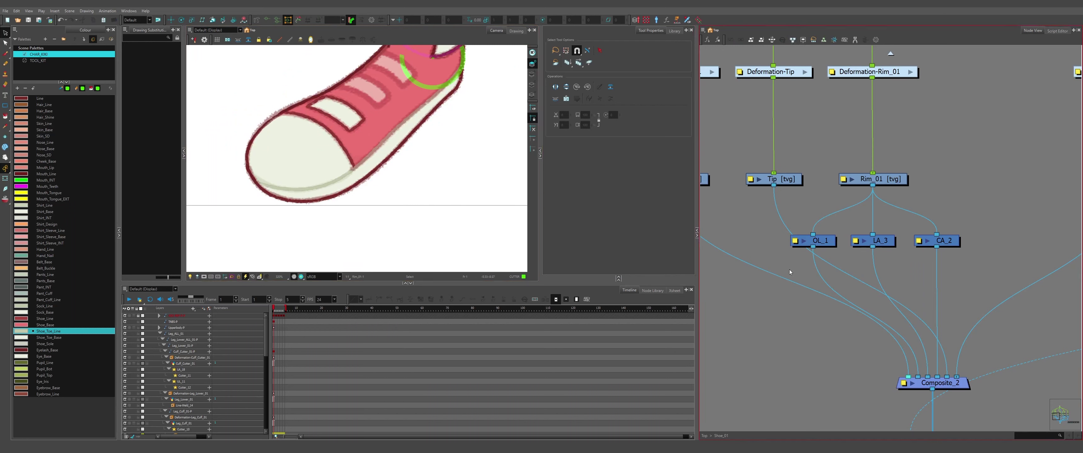
{"action": "key", "text": "Return"}
{"action": "type", "text": "cut"}
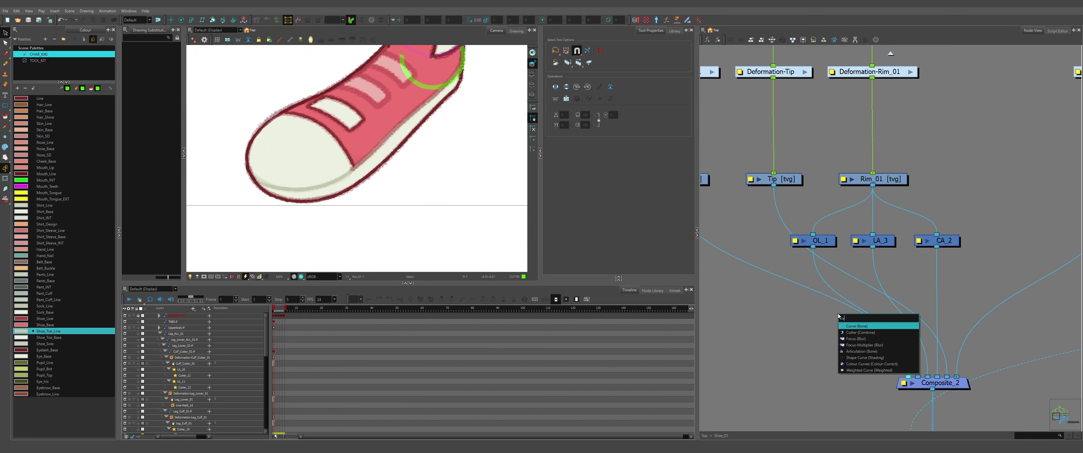
{"action": "key", "text": "Return"}
{"action": "left_click_drag", "start_coordinate": [884, 307], "coordinate": [827, 317]}
{"action": "left_click_drag", "start_coordinate": [787, 201], "coordinate": [845, 323]}
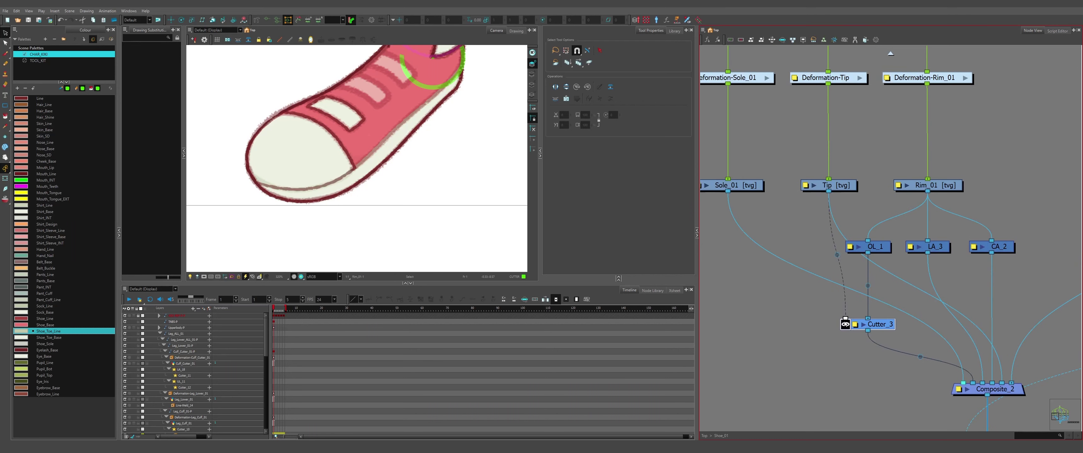
{"action": "left_click", "coordinate": [820, 324]}
{"action": "left_click", "coordinate": [846, 327]}
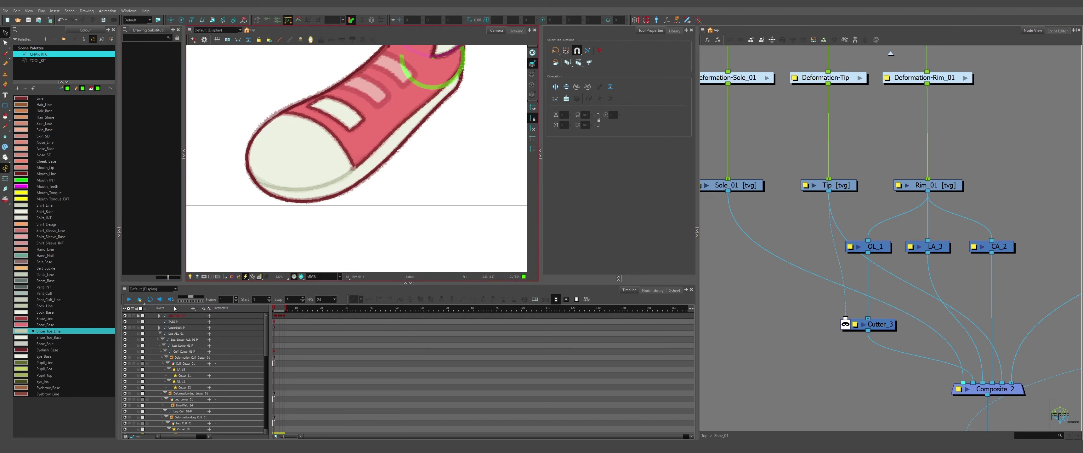
- Preview the shoe in its rendered look and examine the toe line between the tip and the rim
{"action": "left_click", "coordinate": [125, 316]}
{"action": "scroll", "coordinate": [377, 178], "scroll_direction": "down", "scroll_amount": 2}
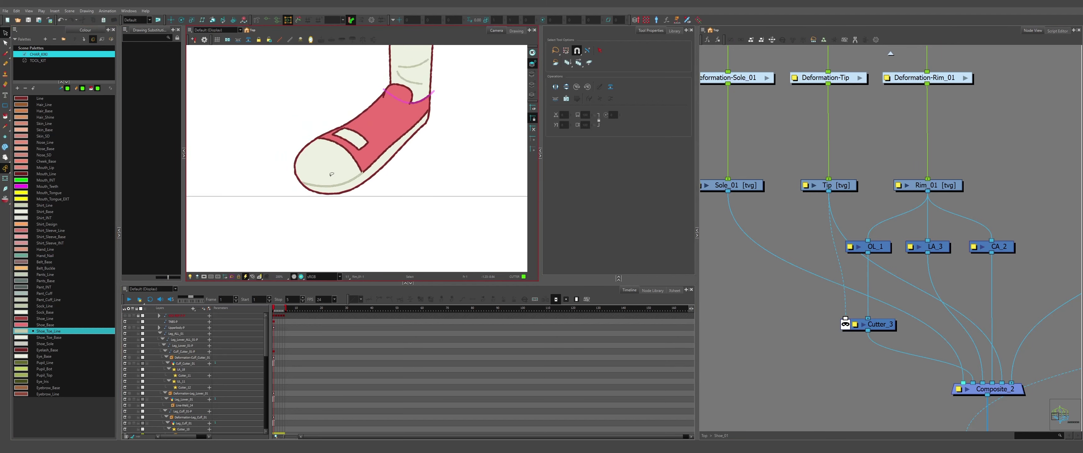
{"action": "scroll", "coordinate": [329, 178], "scroll_direction": "up", "scroll_amount": 6}
{"action": "scroll", "coordinate": [330, 176], "scroll_direction": "down", "scroll_amount": 3}
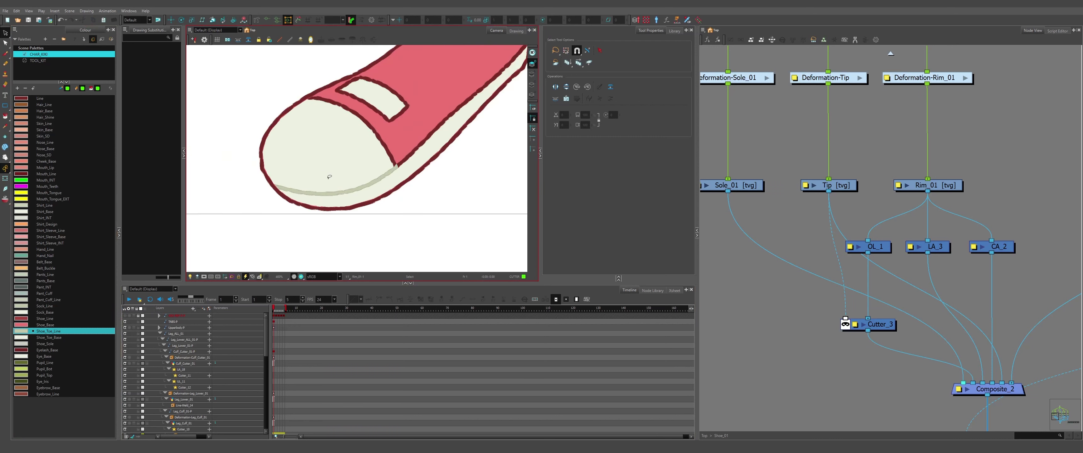
{"action": "scroll", "coordinate": [329, 177], "scroll_direction": "up", "scroll_amount": 1}
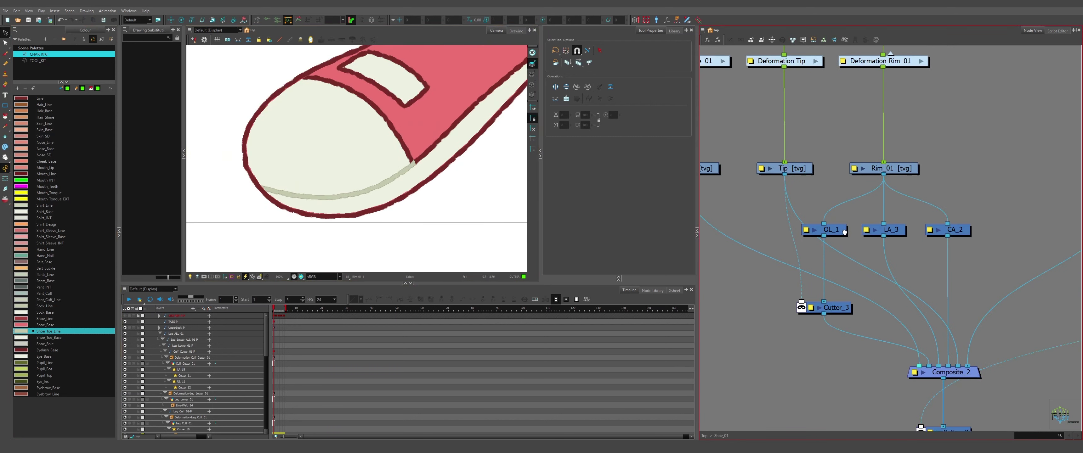
{"action": "scroll", "coordinate": [324, 185], "scroll_direction": "up", "scroll_amount": 6}
{"action": "scroll", "coordinate": [321, 196], "scroll_direction": "up", "scroll_amount": 3}
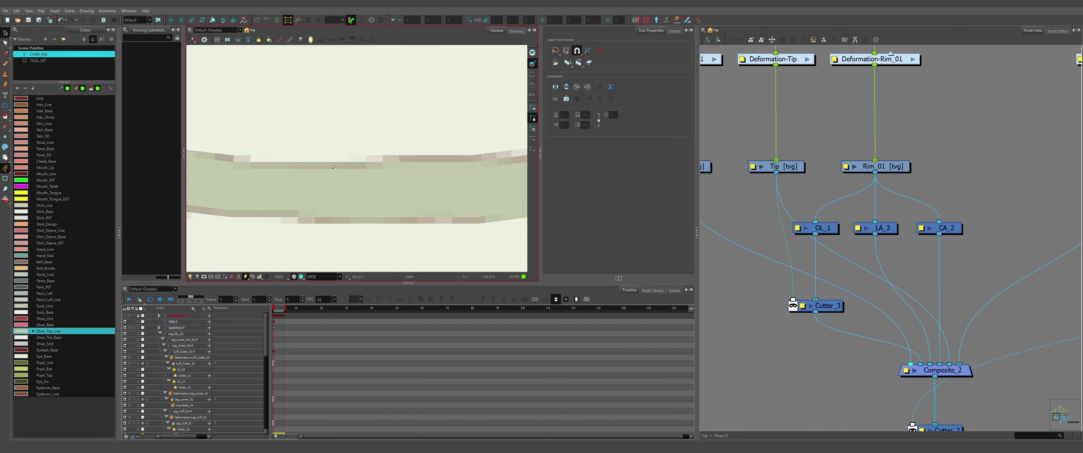
{"action": "scroll", "coordinate": [334, 168], "scroll_direction": "down", "scroll_amount": 6}
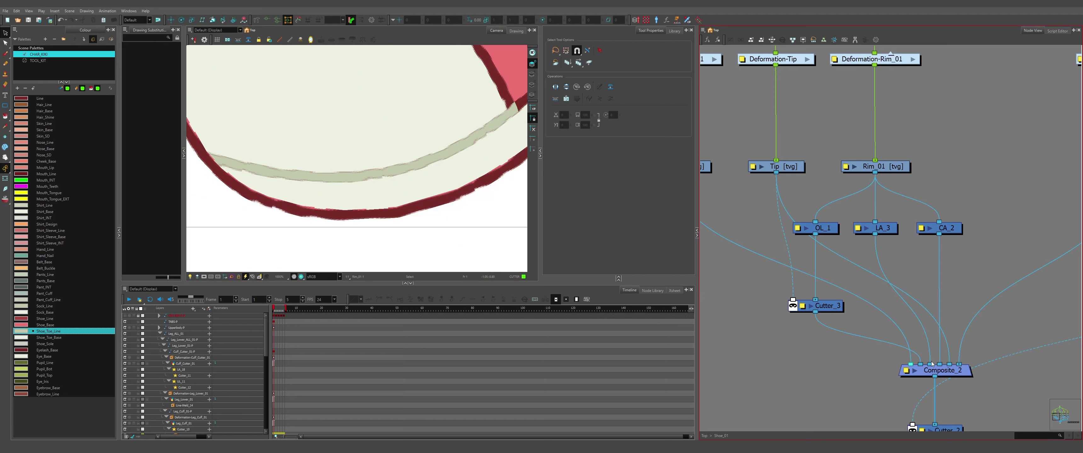
{"action": "left_click_drag", "start_coordinate": [931, 364], "coordinate": [922, 313]}
{"action": "scroll", "coordinate": [401, 205], "scroll_direction": "down", "scroll_amount": 3}
{"action": "key", "text": "ctrl+z"}
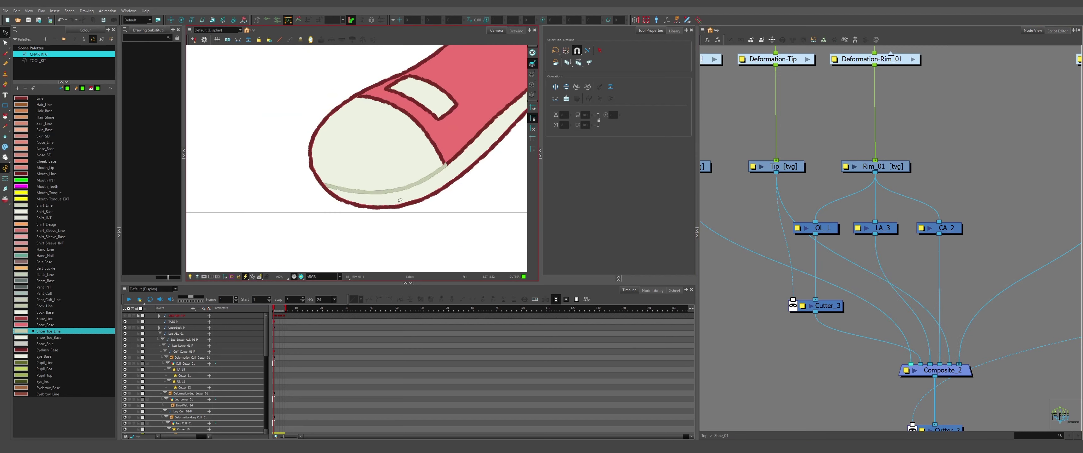
- Insert a copy of the Tool-Kit's AUTO-PATCH group between the Tip drawing and the matte input of Cutter_3
{"action": "scroll", "coordinate": [436, 174], "scroll_direction": "up", "scroll_amount": 3}
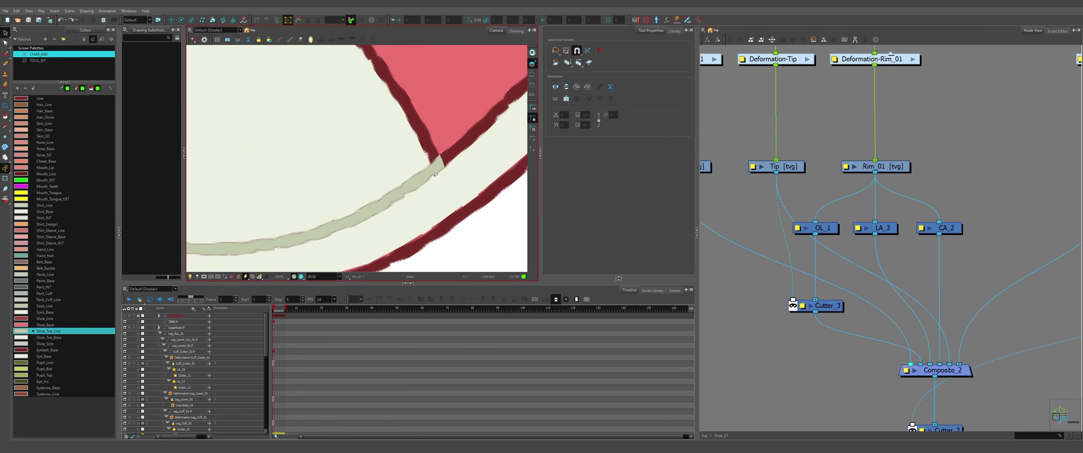
{"action": "scroll", "coordinate": [439, 181], "scroll_direction": "down", "scroll_amount": 3}
{"action": "scroll", "coordinate": [438, 173], "scroll_direction": "up", "scroll_amount": 2}
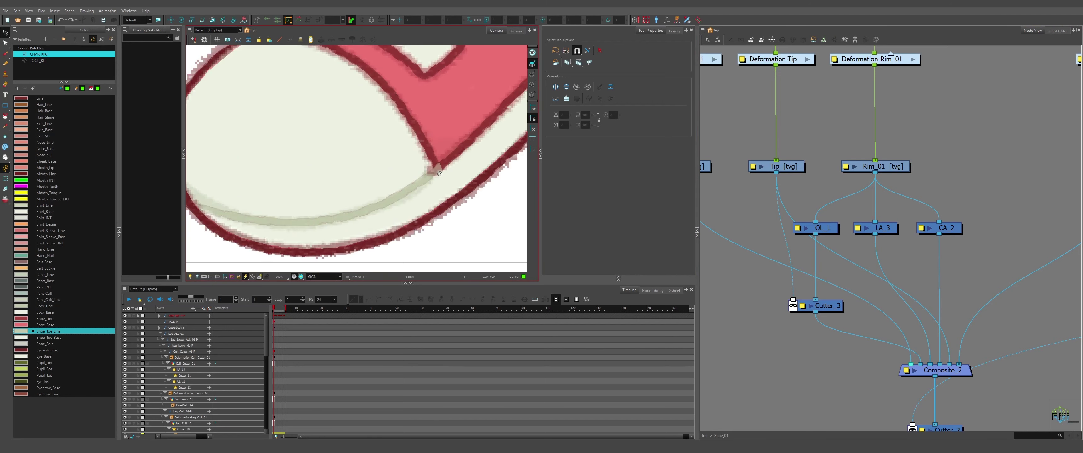
{"action": "scroll", "coordinate": [761, 252], "scroll_direction": "down", "scroll_amount": 2}
{"action": "scroll", "coordinate": [441, 202], "scroll_direction": "down", "scroll_amount": 4}
{"action": "scroll", "coordinate": [380, 181], "scroll_direction": "up", "scroll_amount": 2}
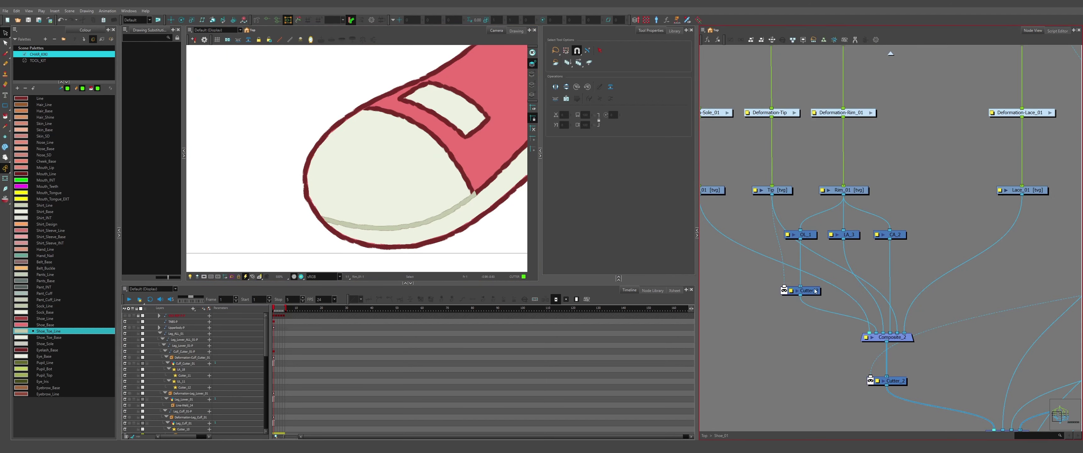
{"action": "left_click_drag", "start_coordinate": [815, 291], "coordinate": [801, 290]}
{"action": "scroll", "coordinate": [794, 289], "scroll_direction": "down", "scroll_amount": 4}
{"action": "mouse_move", "coordinate": [999, 259]}
{"action": "left_mouse_down"}
{"action": "mouse_move", "coordinate": [951, 242]}
{"action": "mouse_move", "coordinate": [823, 236]}
{"action": "mouse_move", "coordinate": [1008, 264]}
{"action": "left_mouse_up"}
{"action": "scroll", "coordinate": [823, 235], "scroll_direction": "up", "scroll_amount": 3}
{"action": "scroll", "coordinate": [833, 232], "scroll_direction": "down", "scroll_amount": 4}
{"action": "scroll", "coordinate": [875, 265], "scroll_direction": "up", "scroll_amount": 5}
{"action": "left_click_drag", "start_coordinate": [898, 266], "coordinate": [754, 244]}
{"action": "scroll", "coordinate": [724, 252], "scroll_direction": "up", "scroll_amount": 3}
{"action": "key", "text": "ctrl+v"}
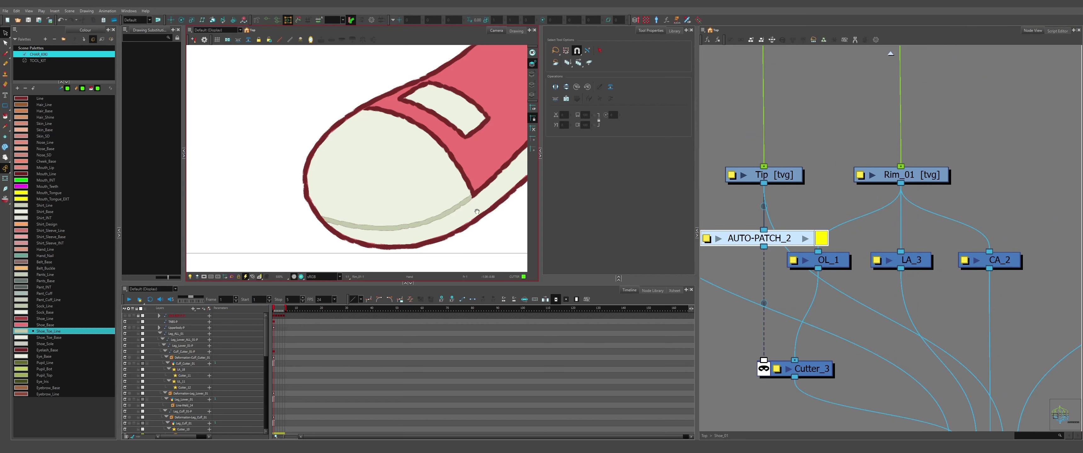
- Reposition Cutter_3 directly beneath the rim's overlay node
{"action": "left_click_drag", "start_coordinate": [476, 212], "coordinate": [444, 192]}
{"action": "scroll", "coordinate": [796, 254], "scroll_direction": "down", "scroll_amount": 3}
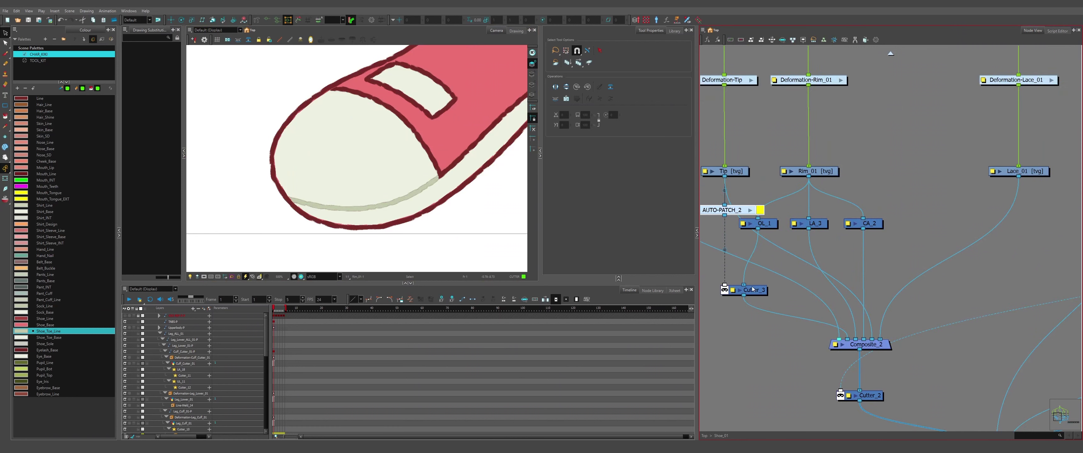
{"action": "left_click_drag", "start_coordinate": [752, 290], "coordinate": [769, 288]}
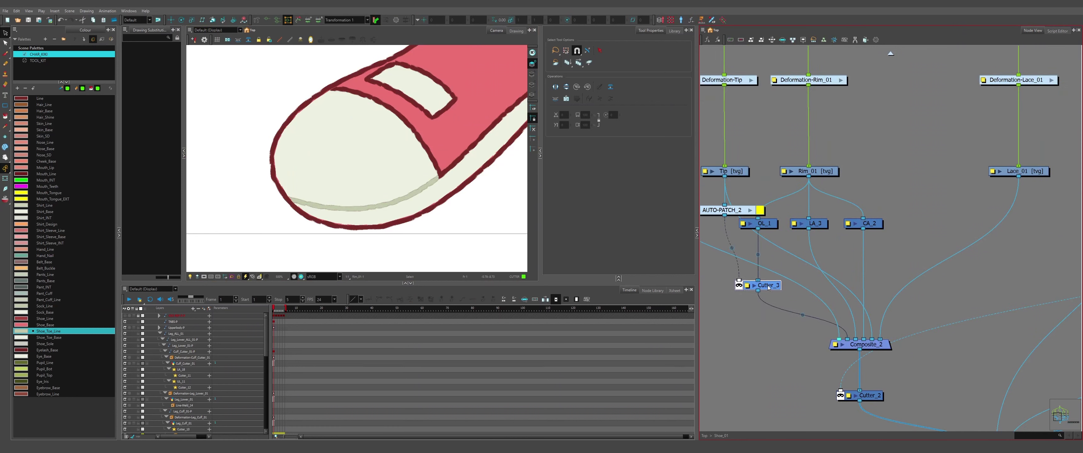
{"action": "left_click", "coordinate": [789, 265]}
{"action": "scroll", "coordinate": [780, 255], "scroll_direction": "up", "scroll_amount": 2}
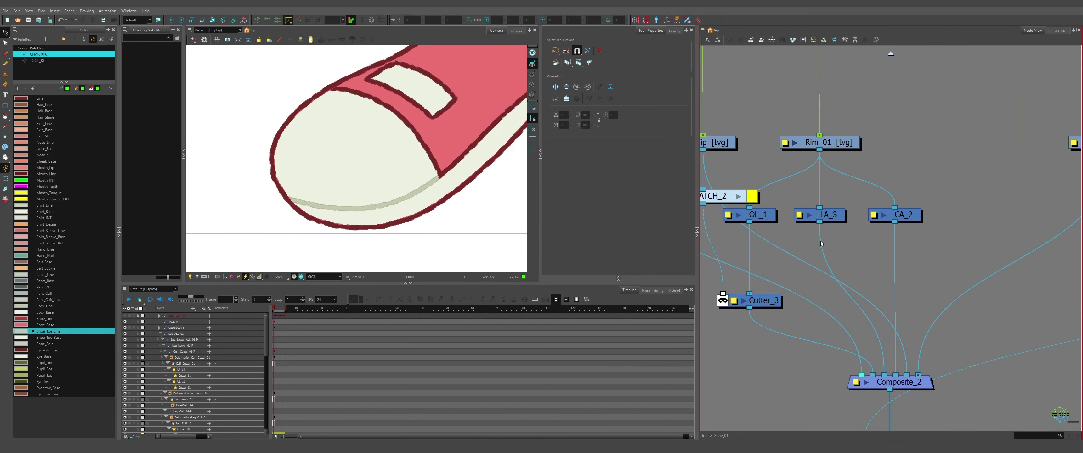
{"action": "left_click_drag", "start_coordinate": [778, 296], "coordinate": [778, 269]}
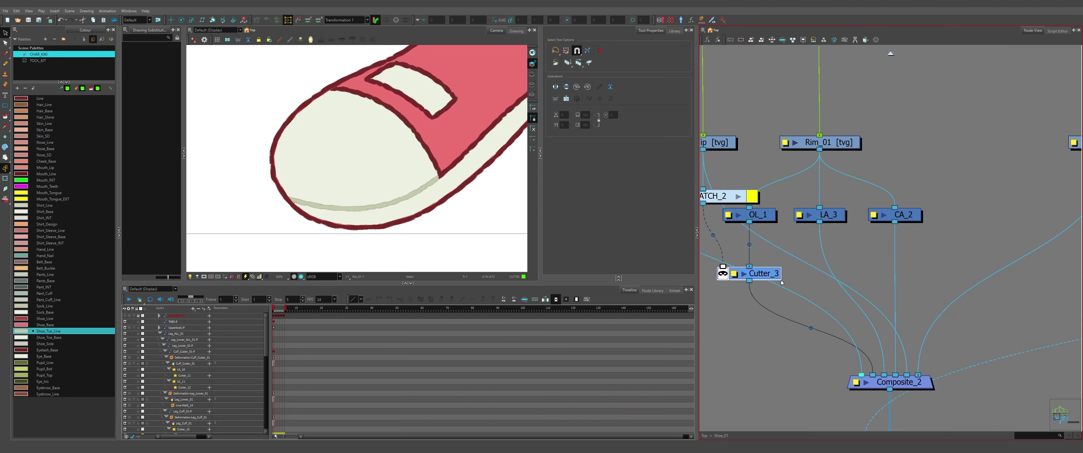
- Paste a copy of Cutter_3 into the rim's line-art branch, wire AUTO-PATCH_2 as its matte, and align both cutters
{"action": "key", "text": "ctrl+v"}
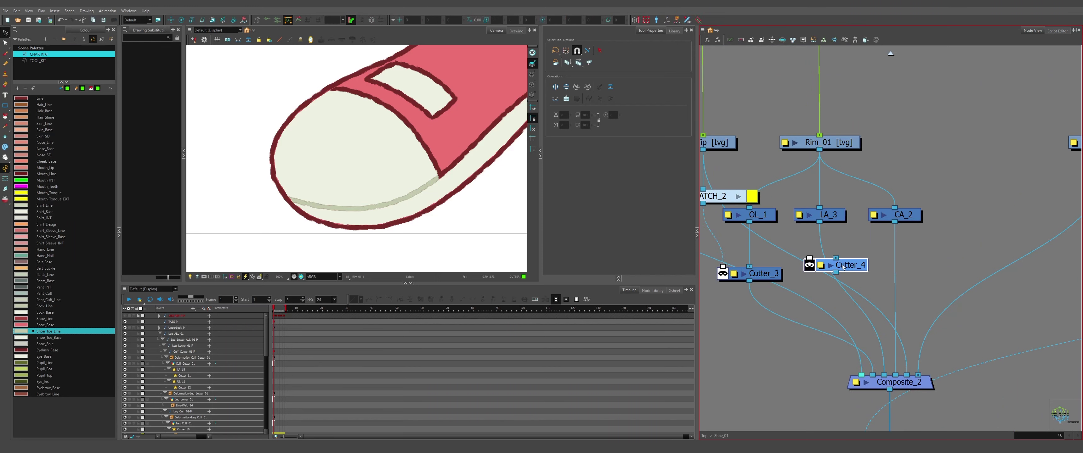
{"action": "left_click_drag", "start_coordinate": [843, 267], "coordinate": [825, 244]}
{"action": "left_click_drag", "start_coordinate": [748, 203], "coordinate": [839, 314]}
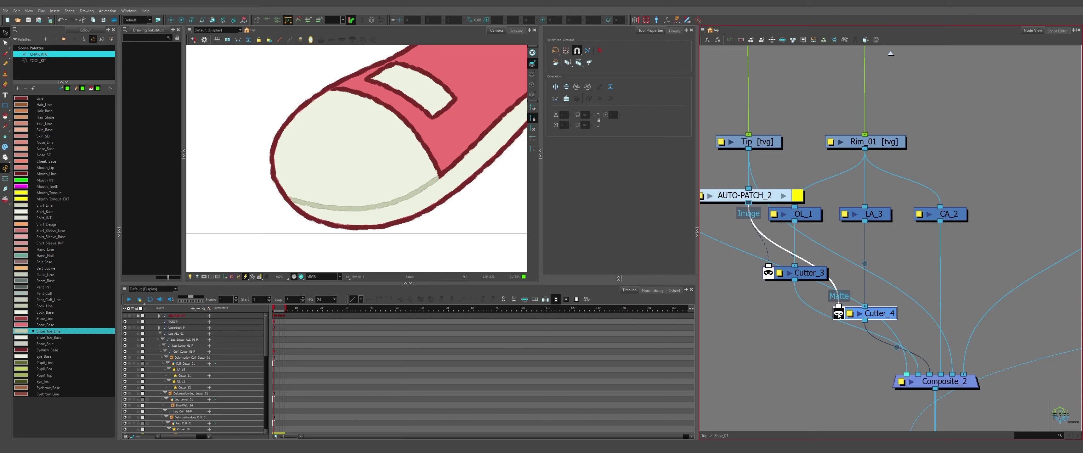
{"action": "left_click_drag", "start_coordinate": [810, 273], "coordinate": [810, 314]}
{"action": "left_click", "coordinate": [789, 339]}
- Check the whole shoe in the rendered preview and return the camera to its standard display
{"action": "scroll", "coordinate": [340, 195], "scroll_direction": "down", "scroll_amount": 4}
{"action": "scroll", "coordinate": [377, 170], "scroll_direction": "up", "scroll_amount": 3}
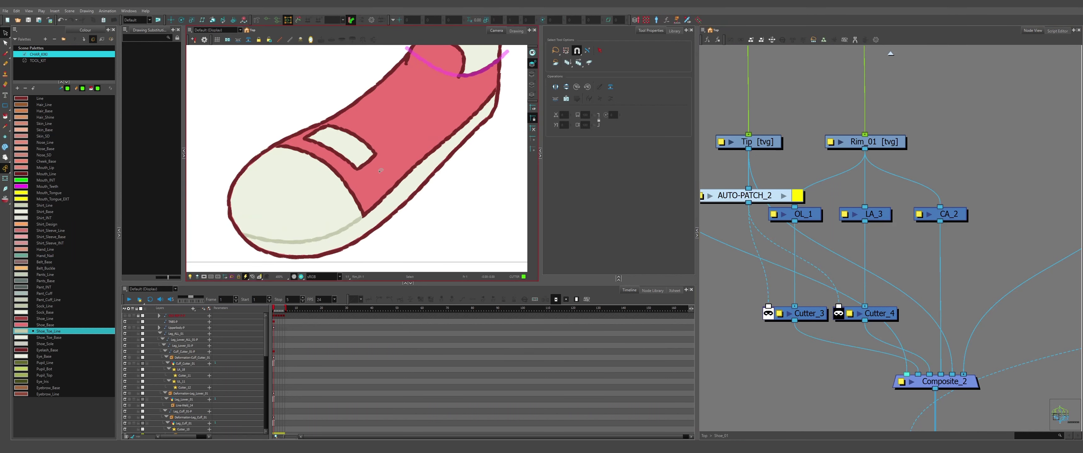
{"action": "scroll", "coordinate": [380, 171], "scroll_direction": "down", "scroll_amount": 2}
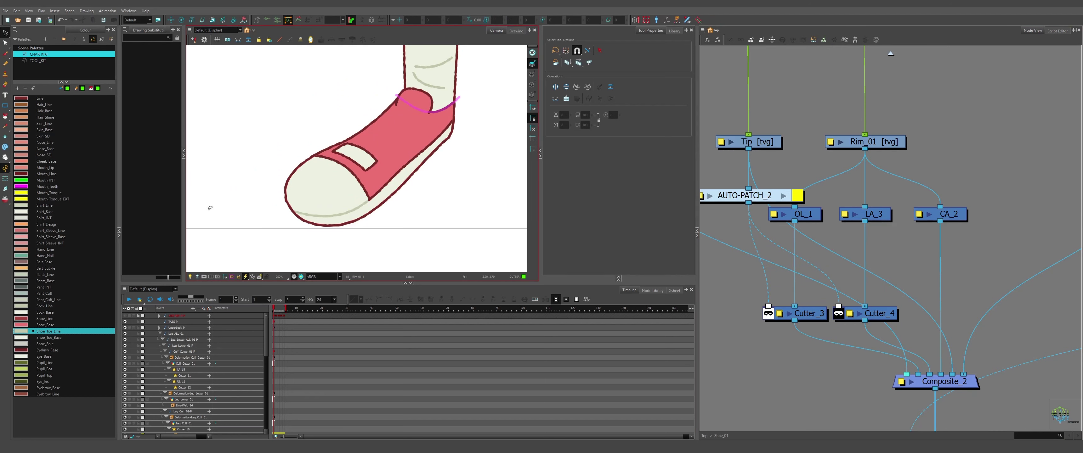
{"action": "left_click", "coordinate": [301, 277]}
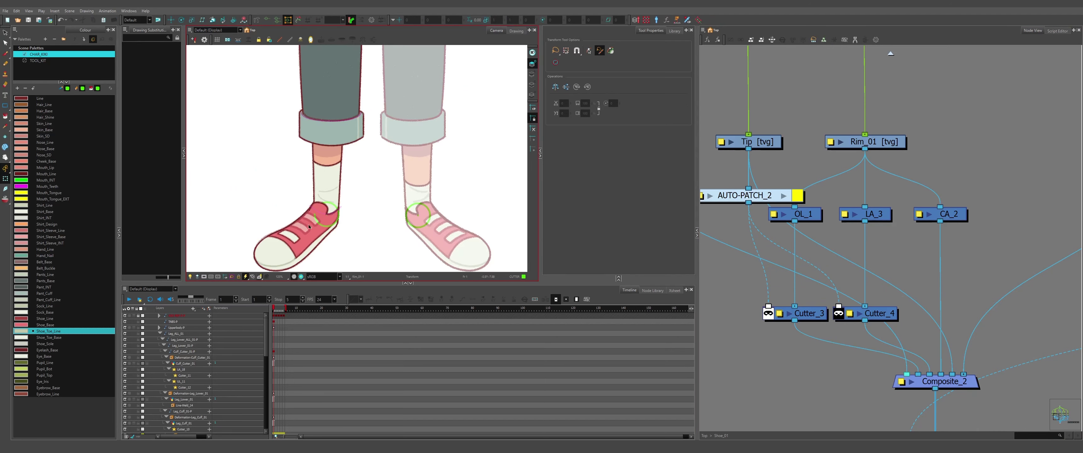
- Shift the Tip and Rim branches with their cutters and composite further left to make room beside the lace branch
{"action": "scroll", "coordinate": [1007, 261], "scroll_direction": "down", "scroll_amount": 5}
{"action": "left_click_drag", "start_coordinate": [997, 235], "coordinate": [839, 246]}
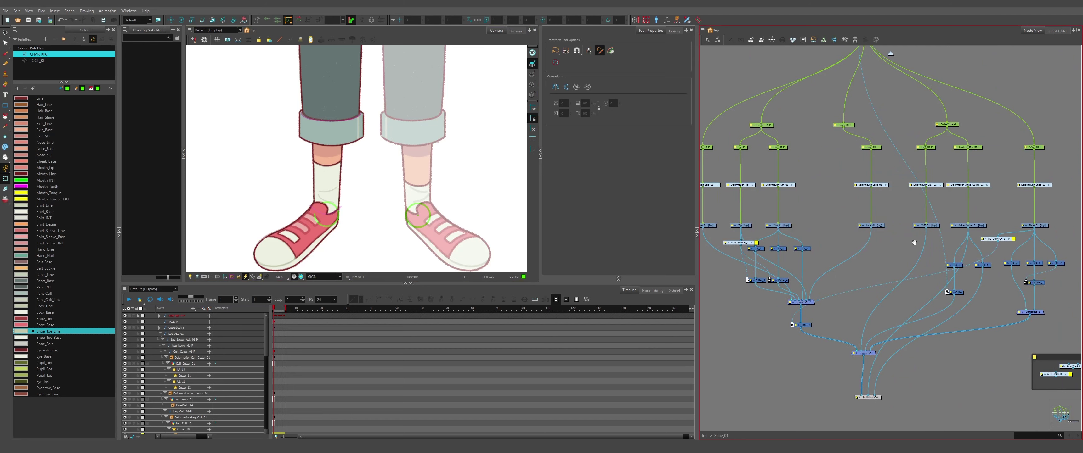
{"action": "left_click_drag", "start_coordinate": [913, 242], "coordinate": [908, 252]}
{"action": "scroll", "coordinate": [847, 179], "scroll_direction": "up", "scroll_amount": 3}
{"action": "scroll", "coordinate": [845, 180], "scroll_direction": "down", "scroll_amount": 5}
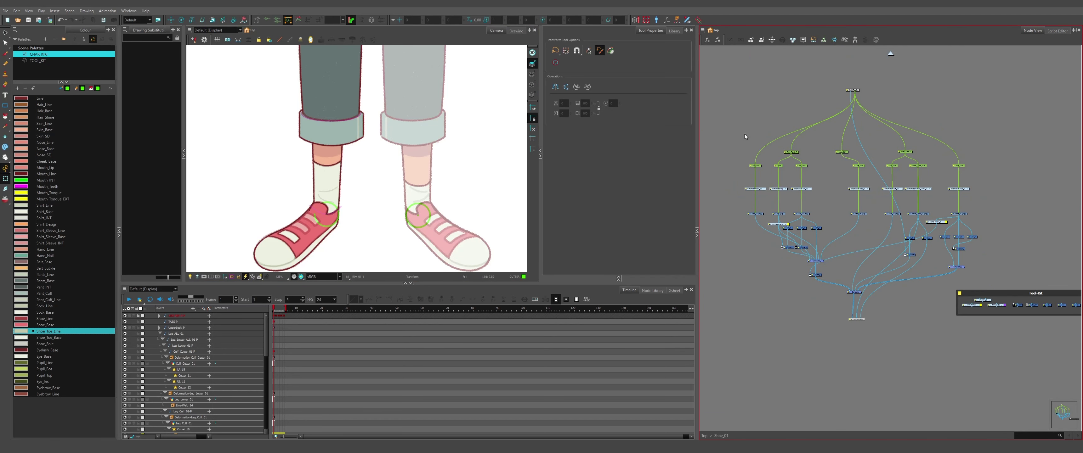
{"action": "left_click_drag", "start_coordinate": [746, 135], "coordinate": [830, 286]}
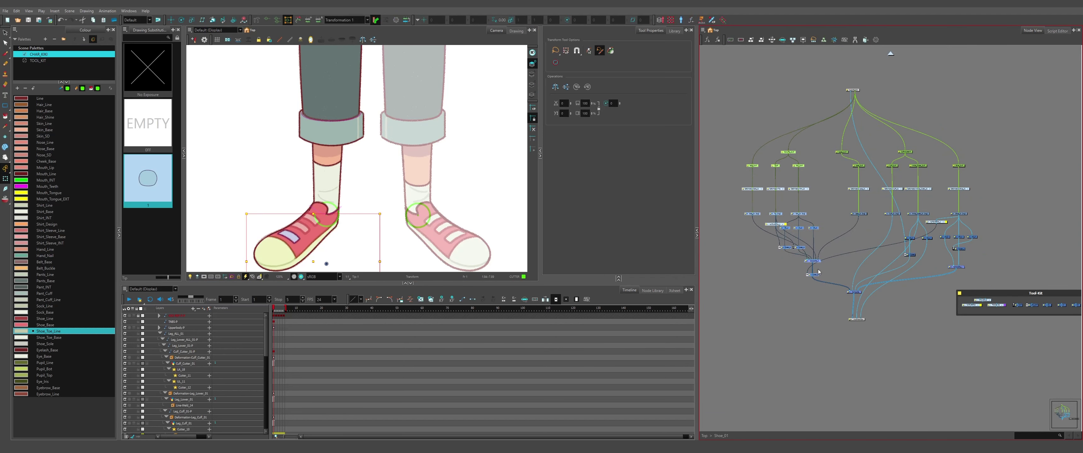
{"action": "left_click", "coordinate": [766, 288]}
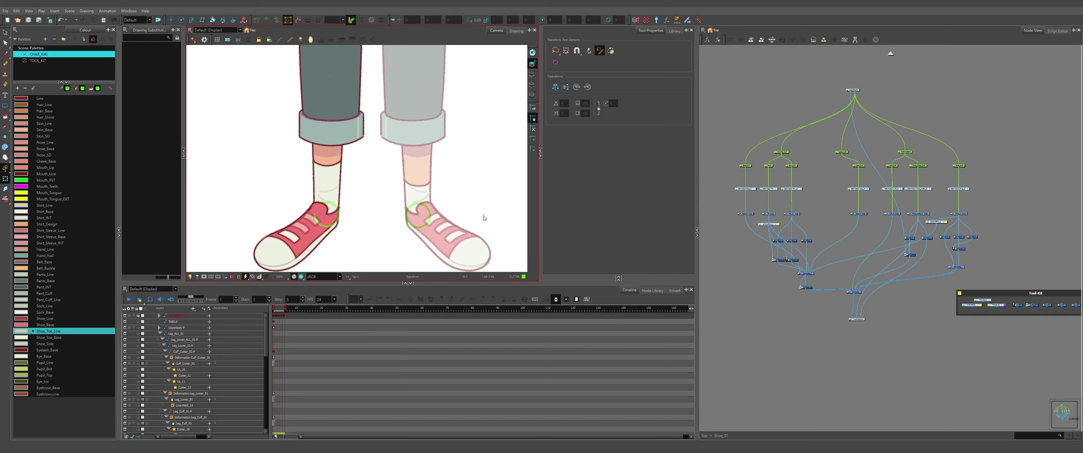
- Duplicate the Lace_01 peg, deformation group and drawing, and connect the copied branch under the laces' parent peg
{"action": "scroll", "coordinate": [839, 210], "scroll_direction": "up", "scroll_amount": 5}
{"action": "scroll", "coordinate": [839, 210], "scroll_direction": "down", "scroll_amount": 3}
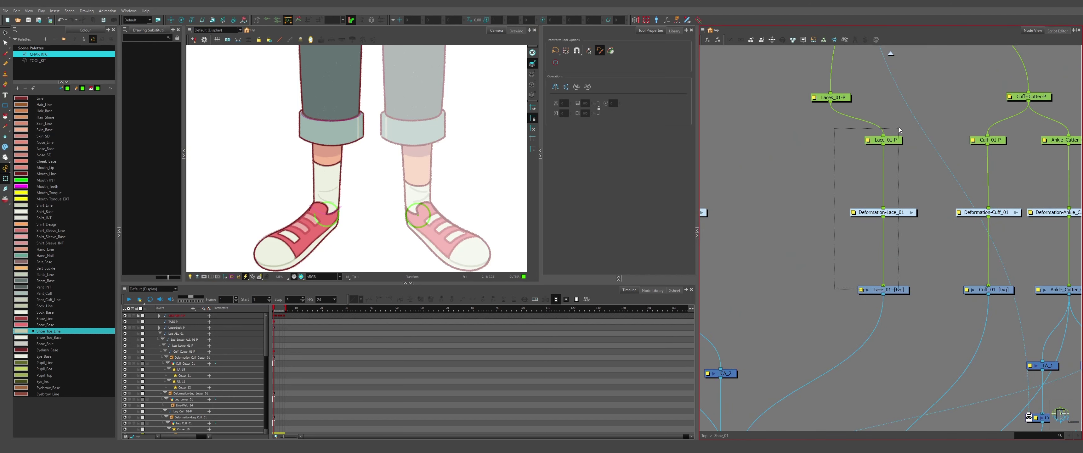
{"action": "left_click", "coordinate": [890, 148]}
{"action": "scroll", "coordinate": [894, 155], "scroll_direction": "up", "scroll_amount": 4}
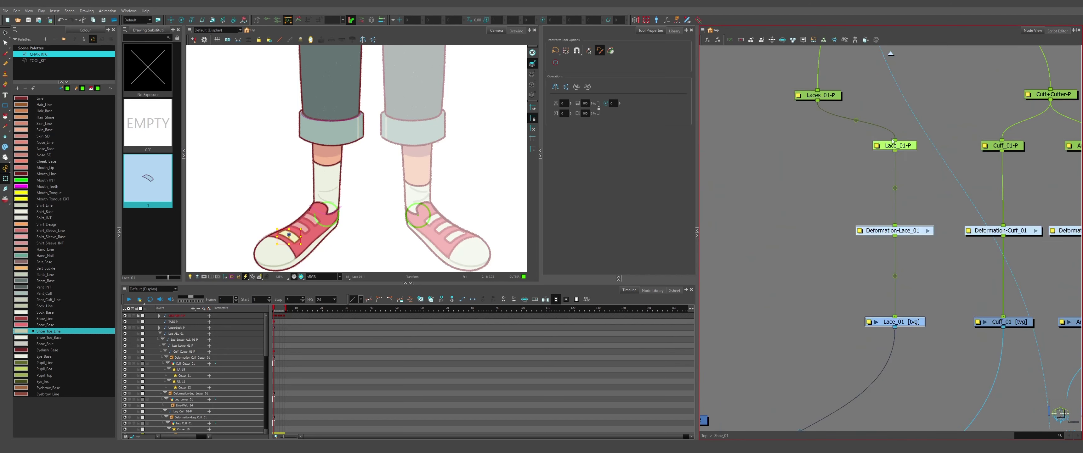
{"action": "left_click", "coordinate": [866, 40]}
{"action": "left_click_drag", "start_coordinate": [817, 101], "coordinate": [818, 144]}
{"action": "left_click_drag", "start_coordinate": [811, 231], "coordinate": [812, 230]}
- Rename the copied drawing to Lace_02 and its deformation group to Deformation-Lace_02
{"action": "left_click", "coordinate": [791, 322]}
{"action": "left_click", "coordinate": [559, 234]}
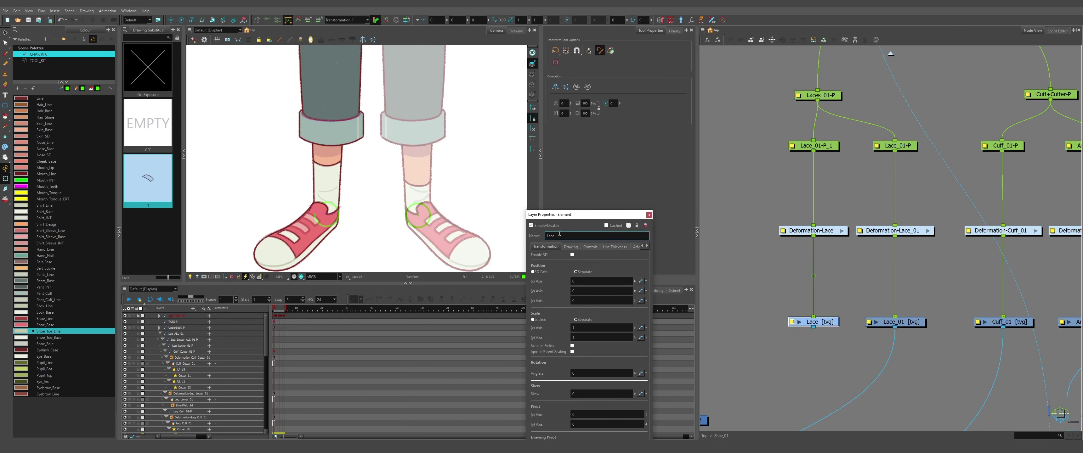
{"action": "type", "text": "_02"}
{"action": "key", "text": "Return"}
{"action": "left_click", "coordinate": [782, 231]}
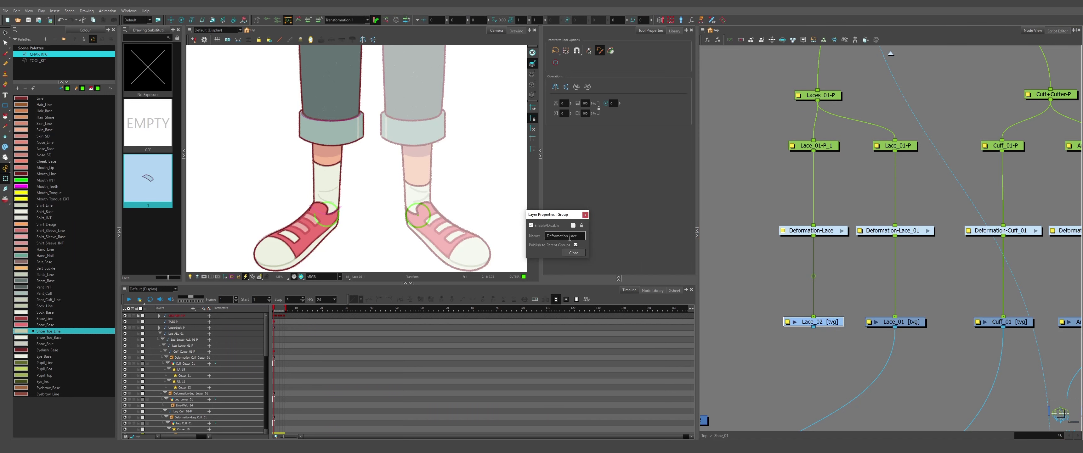
{"action": "left_click", "coordinate": [587, 237]}
{"action": "type", "text": "_02"}
{"action": "key", "text": "Return"}
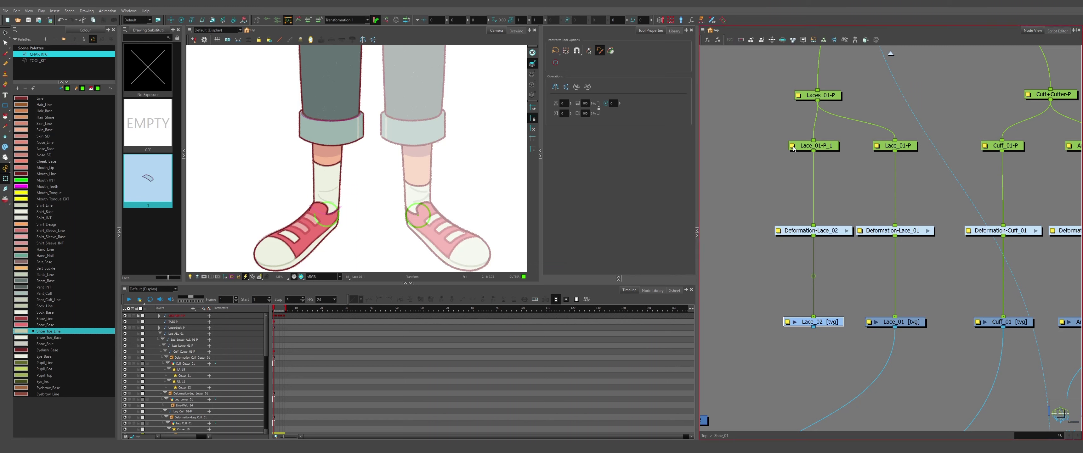
- Rename the copied branch's peg to Lace_02-P
{"action": "key", "text": "b"}
{"action": "triple_click", "coordinate": [579, 236]}
{"action": "type", "text": "Lace_02"}
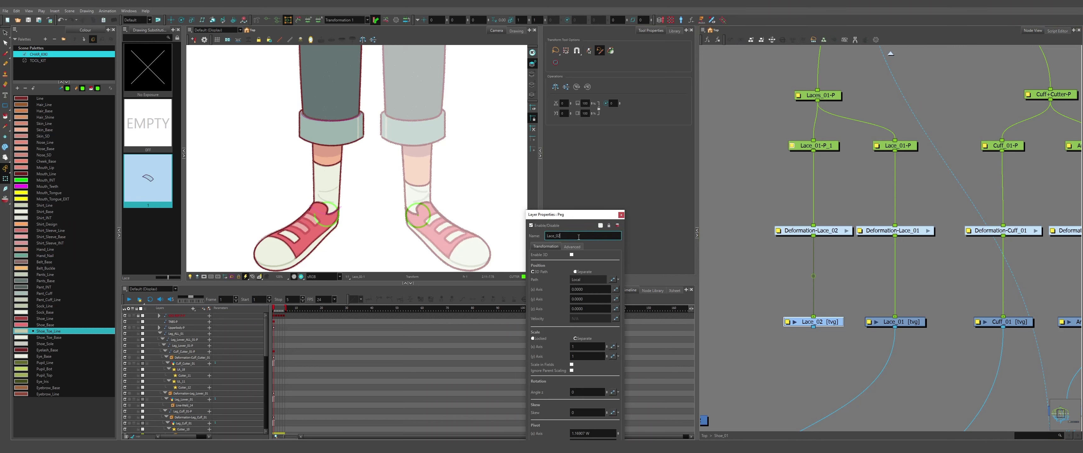
{"action": "type", "text": "-P"}
{"action": "key", "text": "Return"}
{"action": "left_click", "coordinate": [621, 215]}
- Move the Lace_02 copy up the shoe onto the second lace of the sketch
{"action": "left_click", "coordinate": [158, 103]}
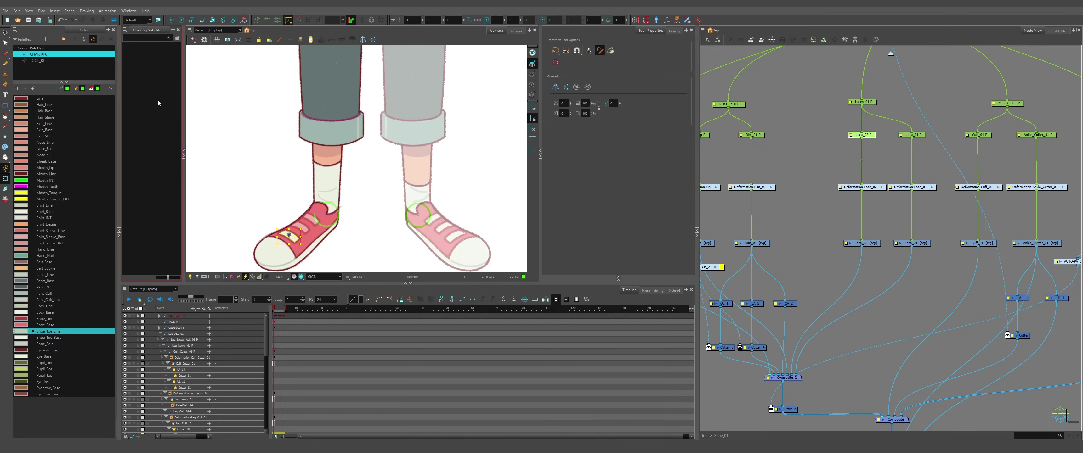
{"action": "left_click", "coordinate": [171, 20]}
{"action": "scroll", "coordinate": [283, 241], "scroll_direction": "up", "scroll_amount": 3}
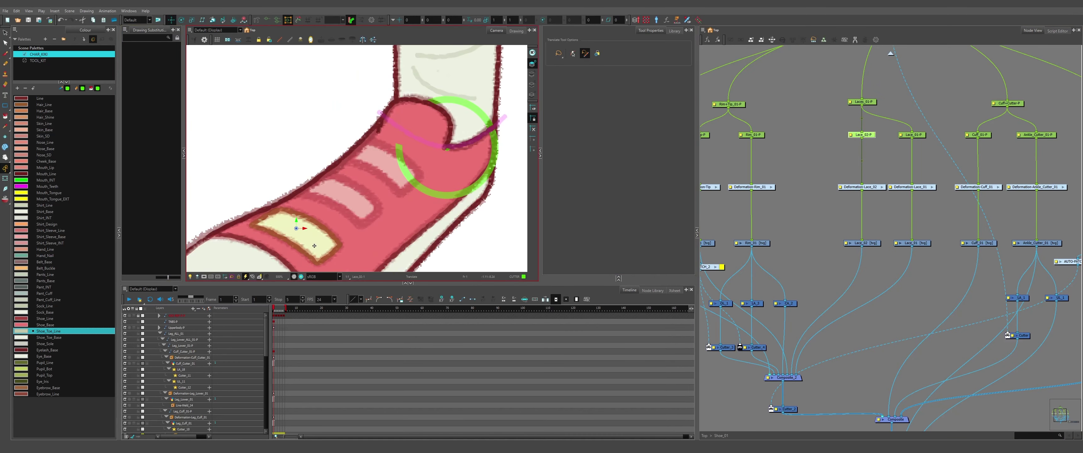
{"action": "left_click_drag", "start_coordinate": [314, 246], "coordinate": [355, 211]}
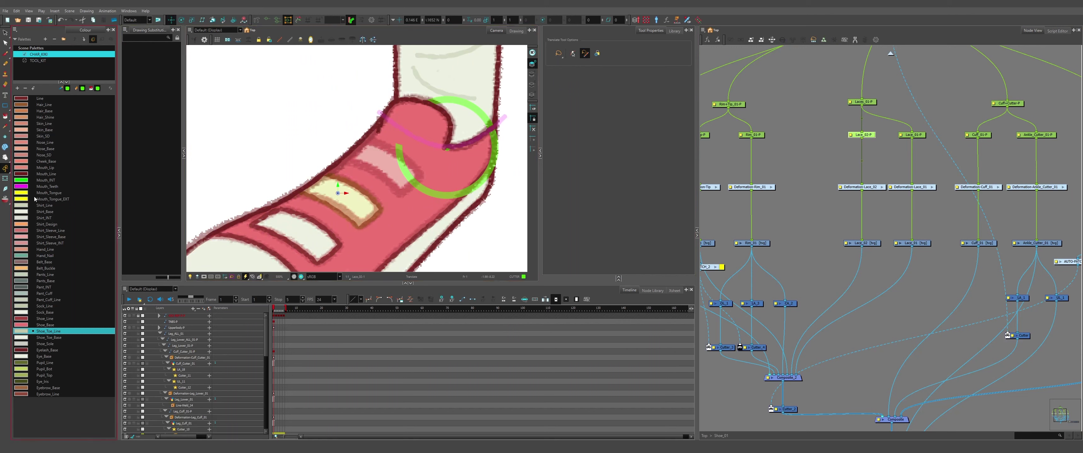
- Reshape the second lace with its deformation controls so it fits the sketch and reaches the shoe's outer edge
{"action": "left_click", "coordinate": [5, 179]}
{"action": "left_click", "coordinate": [249, 156]}
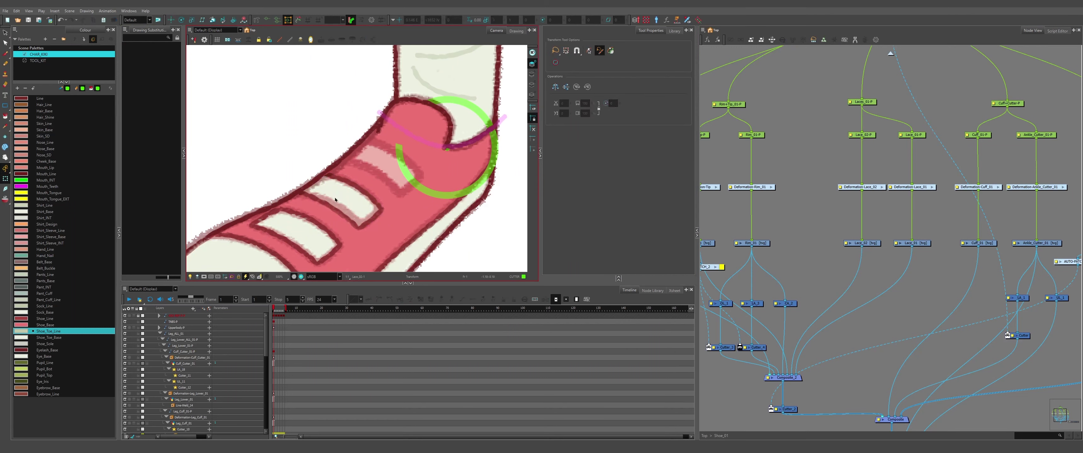
{"action": "left_click", "coordinate": [336, 197]}
{"action": "key", "text": "shift+F11"}
{"action": "key", "text": "Escape"}
{"action": "left_click_drag", "start_coordinate": [359, 228], "coordinate": [376, 216]}
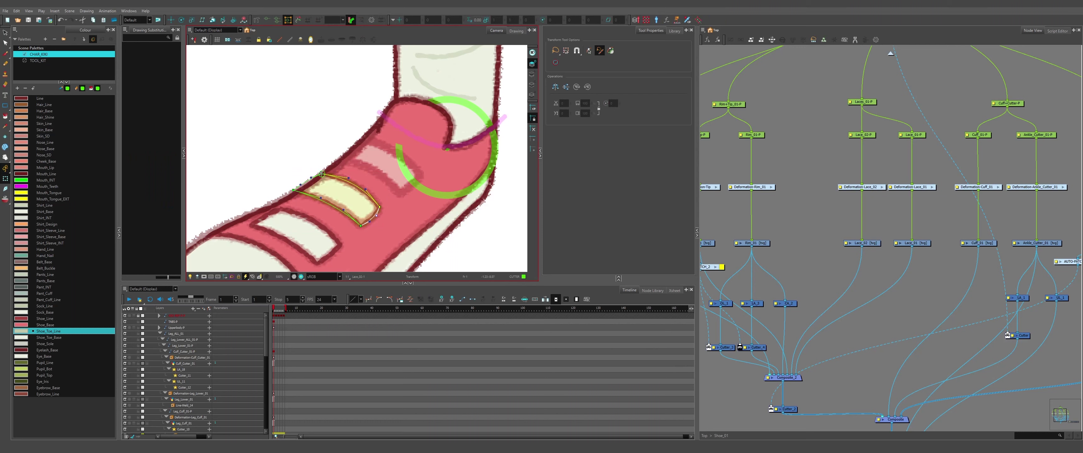
{"action": "left_click", "coordinate": [312, 147]}
{"action": "left_click", "coordinate": [267, 20]}
- Hide the reference layer and inspect both laces in the rendered preview
{"action": "scroll", "coordinate": [297, 179], "scroll_direction": "down", "scroll_amount": 2}
{"action": "left_click", "coordinate": [125, 316]}
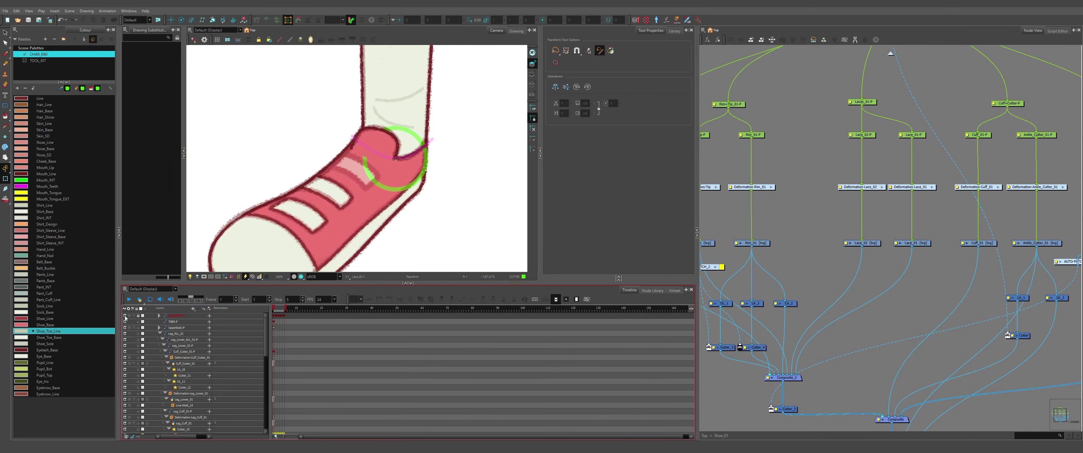
{"action": "scroll", "coordinate": [307, 190], "scroll_direction": "up", "scroll_amount": 2}
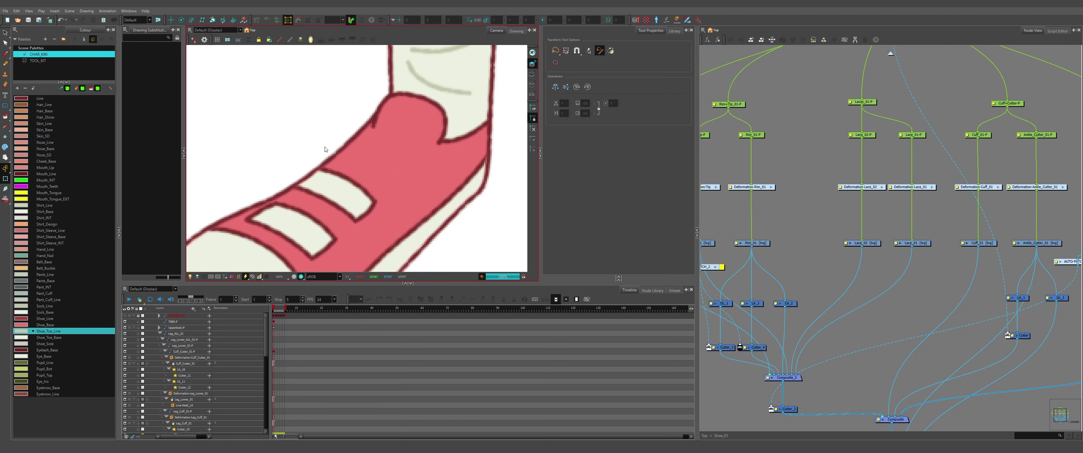
{"action": "scroll", "coordinate": [306, 179], "scroll_direction": "up", "scroll_amount": 4}
{"action": "scroll", "coordinate": [382, 148], "scroll_direction": "down", "scroll_amount": 5}
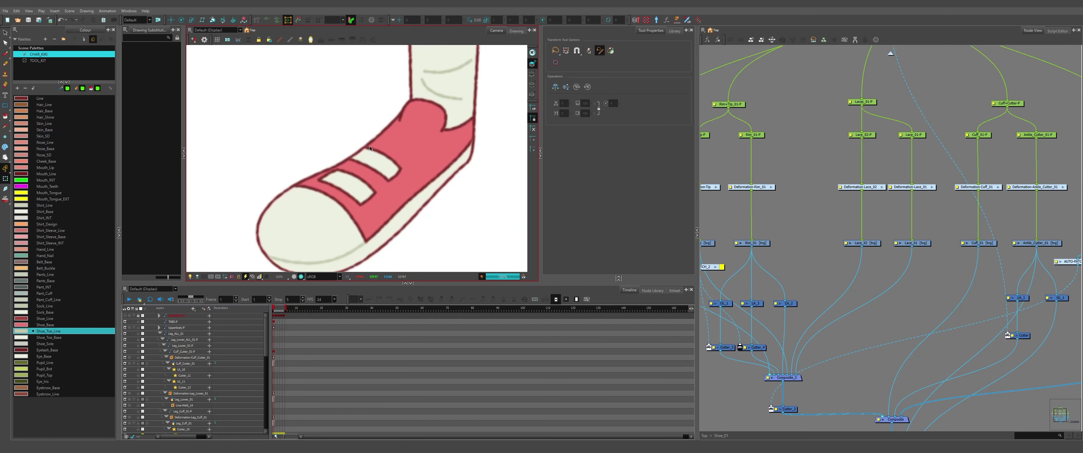
{"action": "scroll", "coordinate": [370, 148], "scroll_direction": "up", "scroll_amount": 5}
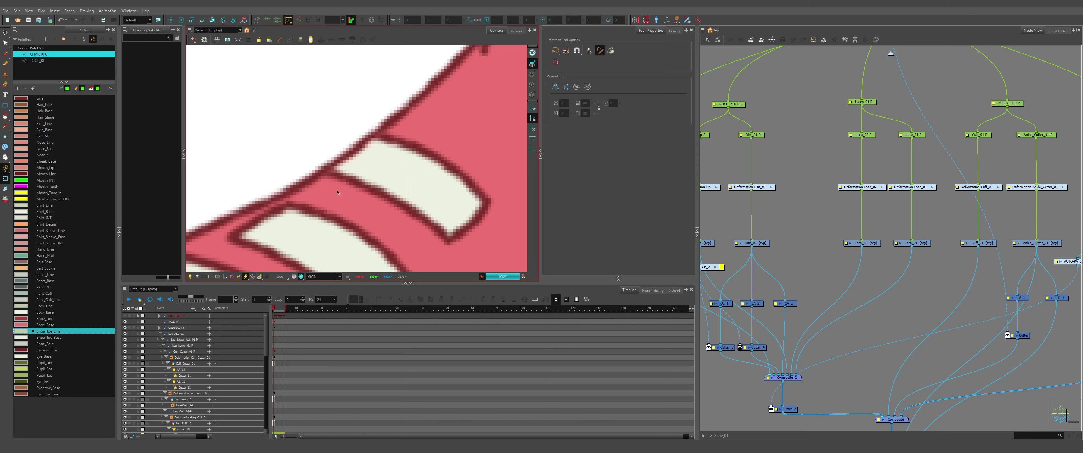
- Examine at high magnification where the lace and toe-cap lines meet the shoe outline in the standard display
{"action": "left_click", "coordinate": [301, 275]}
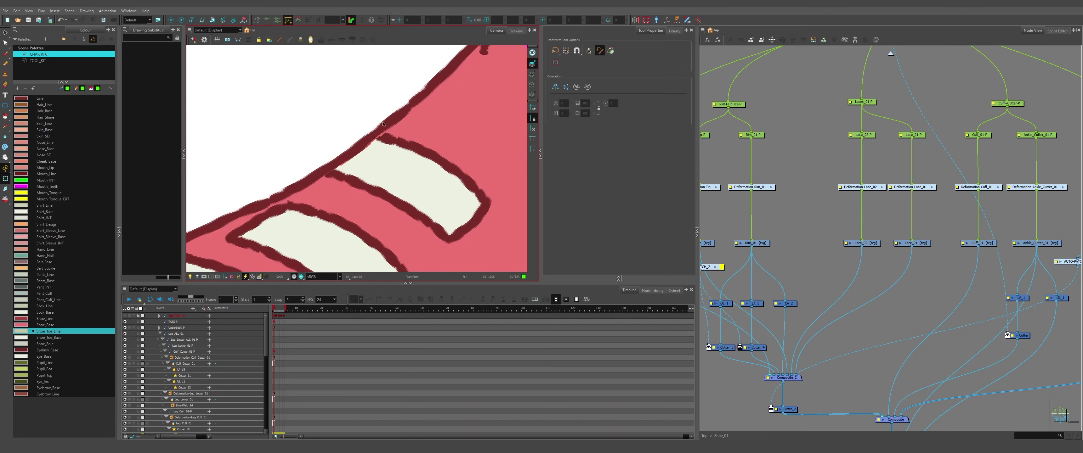
{"action": "scroll", "coordinate": [382, 124], "scroll_direction": "up", "scroll_amount": 5}
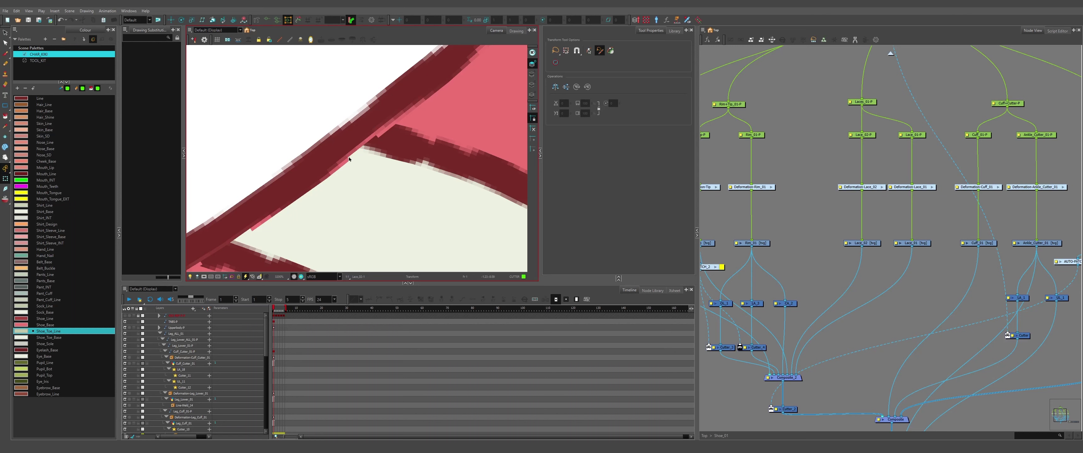
{"action": "scroll", "coordinate": [370, 135], "scroll_direction": "down", "scroll_amount": 8}
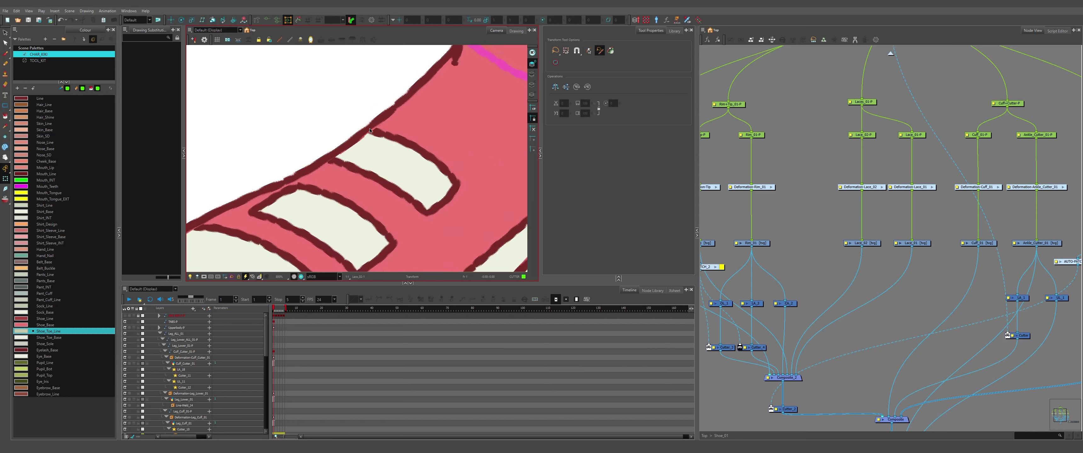
{"action": "scroll", "coordinate": [292, 176], "scroll_direction": "up", "scroll_amount": 2}
{"action": "scroll", "coordinate": [292, 175], "scroll_direction": "up", "scroll_amount": 4}
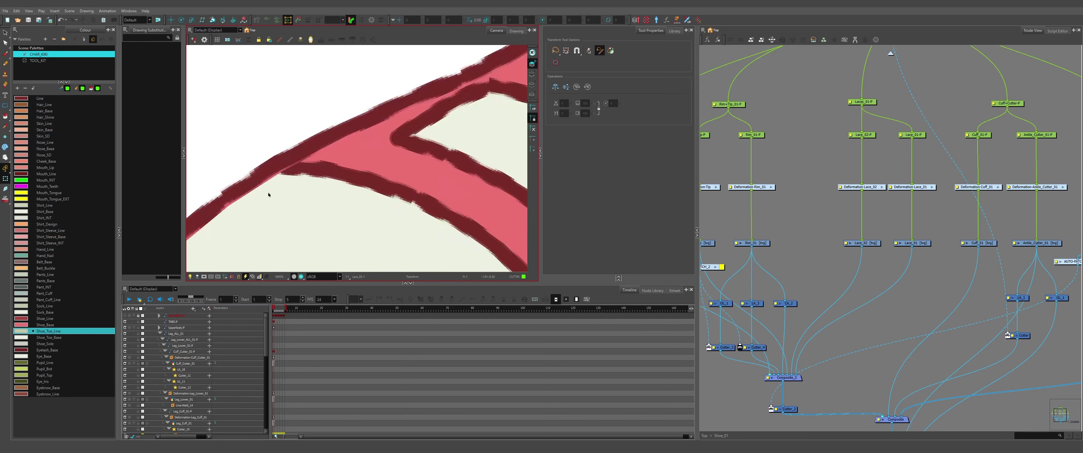
{"action": "left_click", "coordinate": [301, 277]}
{"action": "left_click", "coordinate": [293, 277]}
{"action": "scroll", "coordinate": [293, 170], "scroll_direction": "down", "scroll_amount": 5}
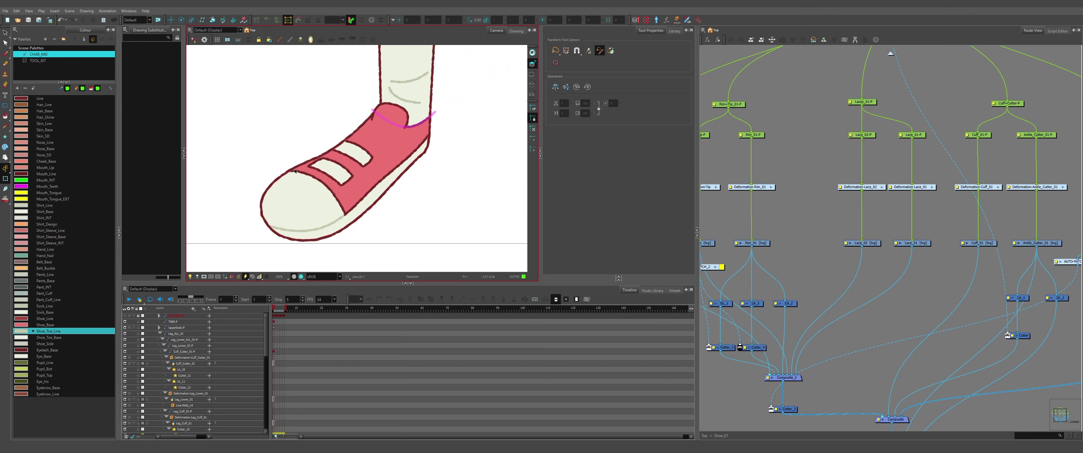
- Compare the whole character with the camera frame in rendered and standard display, then check the leg and shoe
{"action": "scroll", "coordinate": [295, 171], "scroll_direction": "down", "scroll_amount": 8}
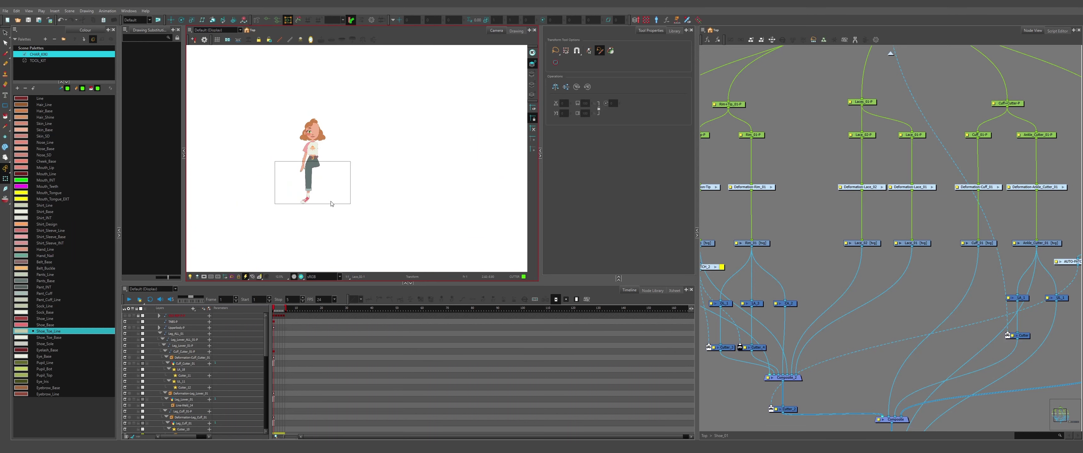
{"action": "left_click", "coordinate": [301, 276]}
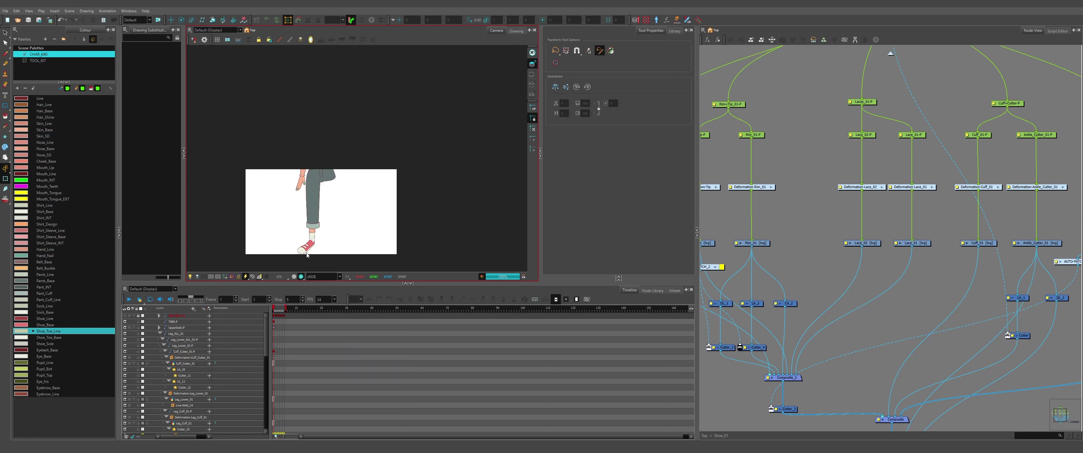
{"action": "scroll", "coordinate": [307, 255], "scroll_direction": "up", "scroll_amount": 3}
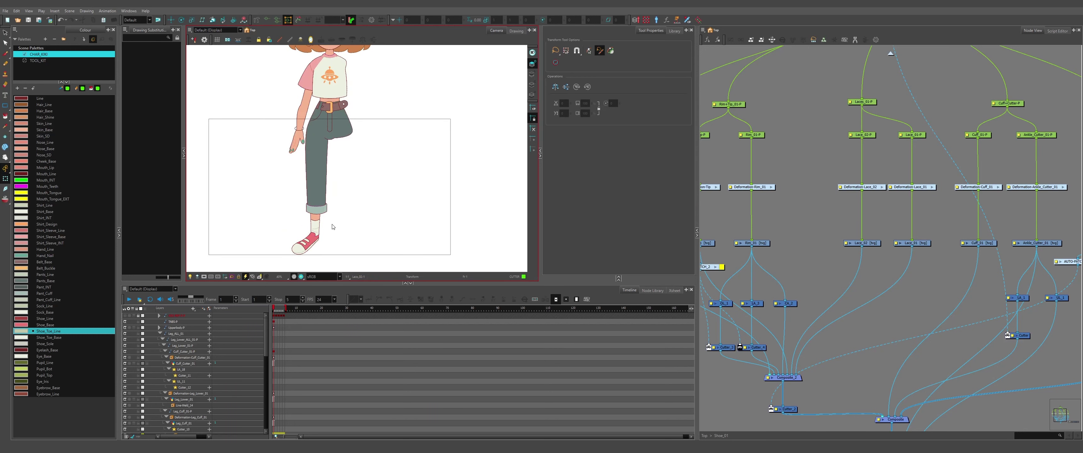
{"action": "scroll", "coordinate": [333, 227], "scroll_direction": "down", "scroll_amount": 4}
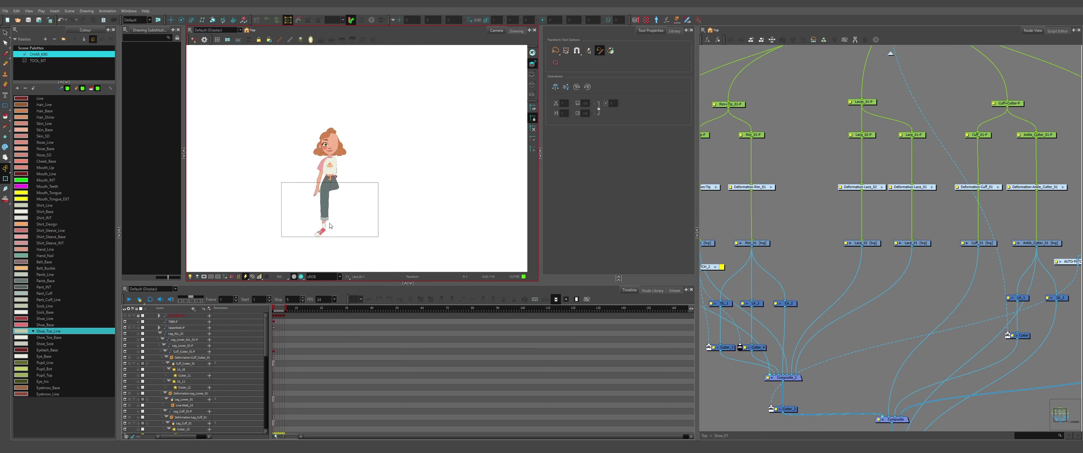
{"action": "scroll", "coordinate": [331, 225], "scroll_direction": "up", "scroll_amount": 2}
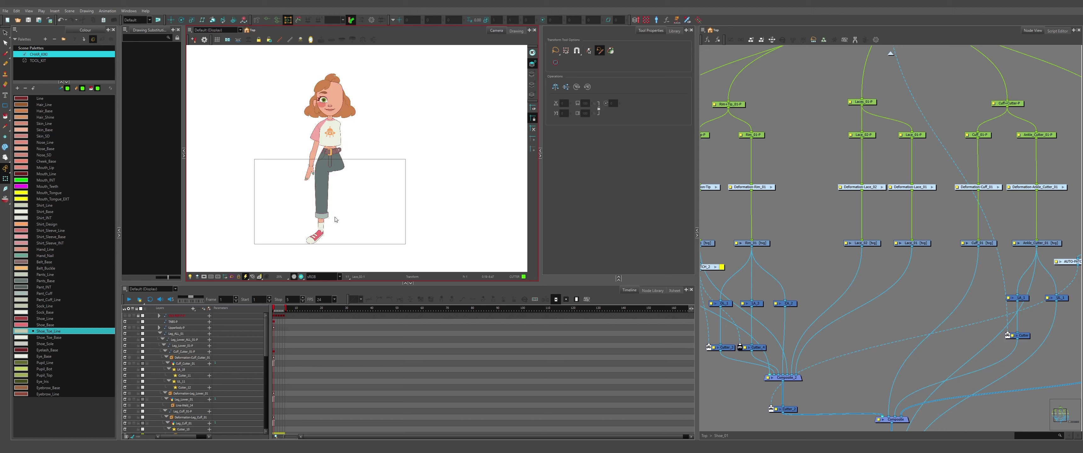
{"action": "scroll", "coordinate": [336, 219], "scroll_direction": "up", "scroll_amount": 6}
{"action": "scroll", "coordinate": [336, 220], "scroll_direction": "down", "scroll_amount": 3}
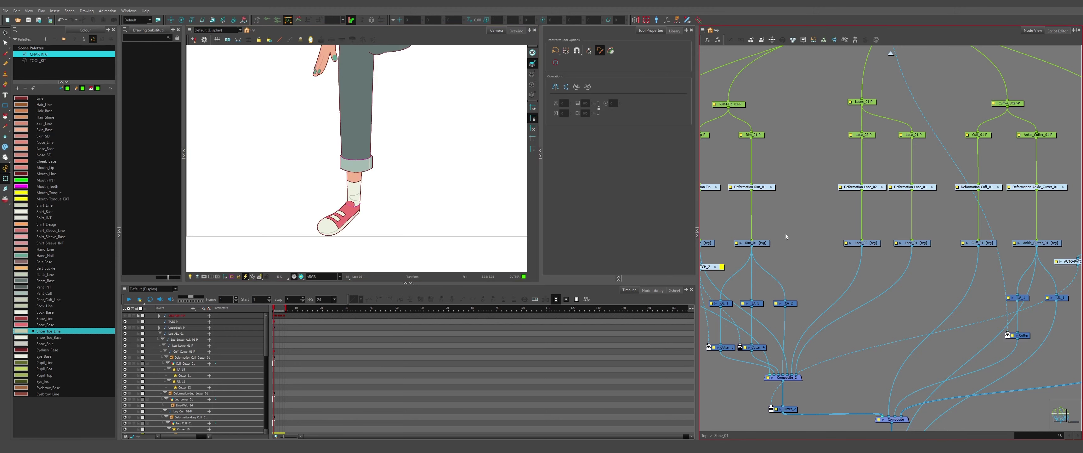
- Show the reference layer again, duplicate the Lace_02 branch, and wire the copy to the laces' parent peg and Composite_2
{"action": "left_click", "coordinate": [125, 316]}
{"action": "scroll", "coordinate": [807, 227], "scroll_direction": "up", "scroll_amount": 1}
{"action": "left_click_drag", "start_coordinate": [835, 105], "coordinate": [887, 259]}
{"action": "key", "text": "ctrl+c"}
{"action": "key", "text": "ctrl+v"}
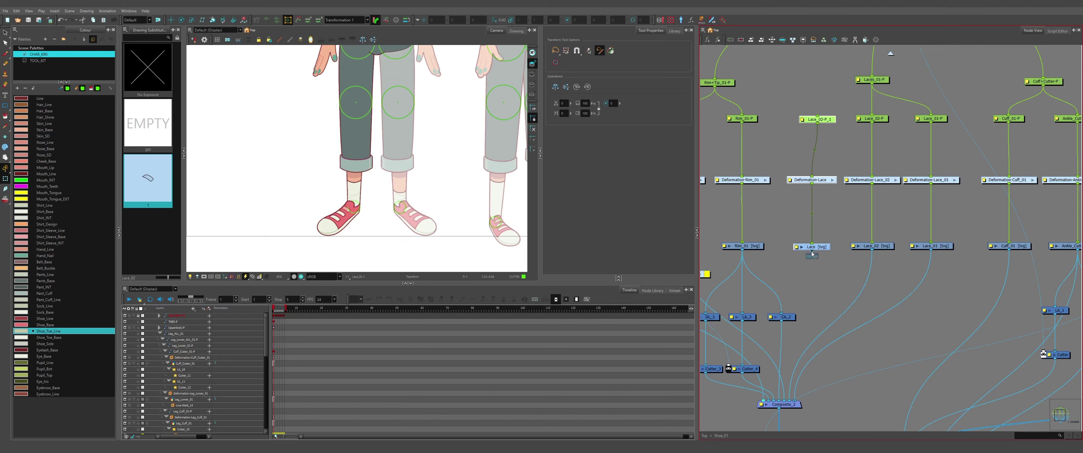
{"action": "left_click_drag", "start_coordinate": [812, 252], "coordinate": [779, 400]}
{"action": "left_click_drag", "start_coordinate": [818, 139], "coordinate": [807, 210]}
{"action": "left_click_drag", "start_coordinate": [809, 190], "coordinate": [803, 189]}
- Replace Lace with Lace_03 in the names of the copied lace nodes
{"action": "left_click_drag", "start_coordinate": [861, 155], "coordinate": [824, 328]}
{"action": "key", "text": "ctrl+shift+r"}
{"action": "left_click", "coordinate": [520, 219]}
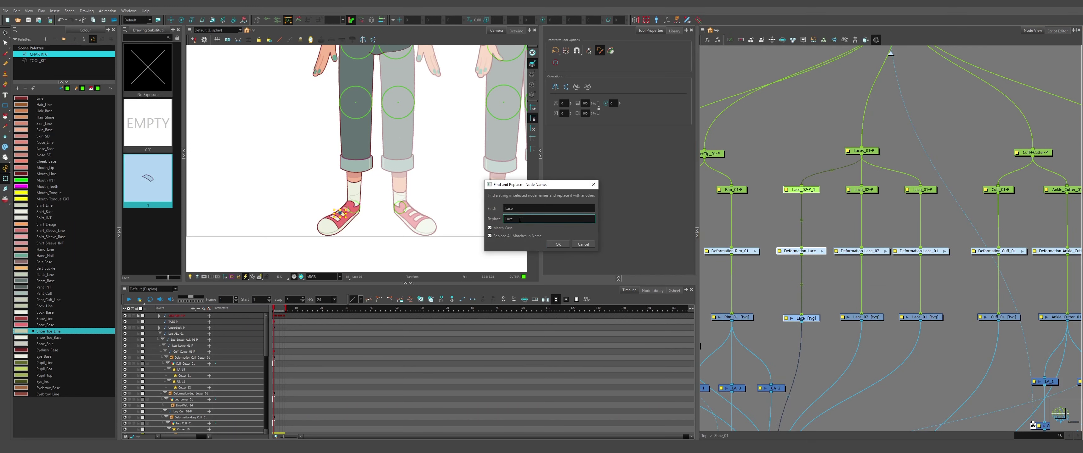
{"action": "key", "text": "Return"}
- Correct the copied peg's name to Lace_03-P
{"action": "left_click", "coordinate": [783, 190]}
{"action": "left_click", "coordinate": [578, 236]}
{"action": "key", "text": "BackSpace"}
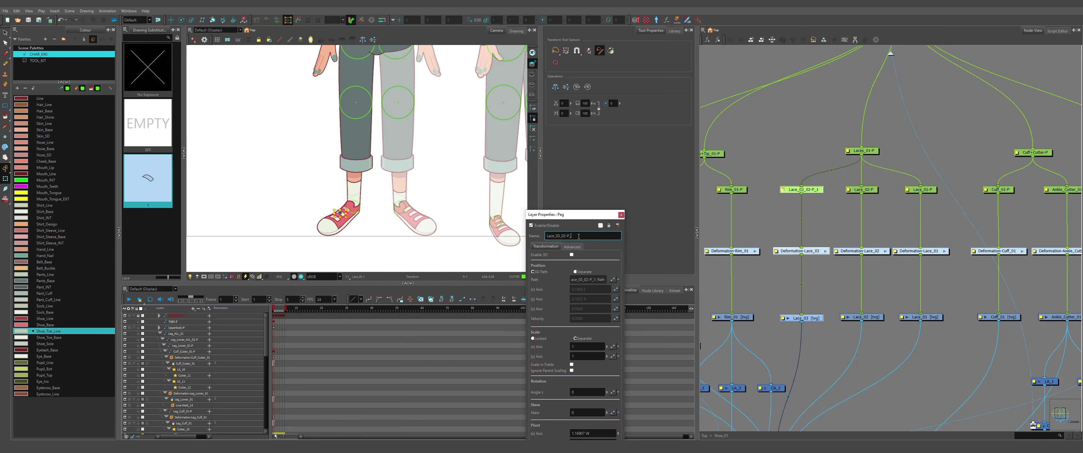
{"action": "key", "text": "Left"}
{"action": "key", "text": "Left"}
{"action": "key", "text": "BackSpace"}
{"action": "key", "text": "BackSpace"}
{"action": "key", "text": "BackSpace"}
{"action": "key", "text": "Return"}
{"action": "left_click", "coordinate": [620, 215]}
- Position the third lace over the sketched lace nearest the ankle and show its deformation controls
{"action": "left_click", "coordinate": [803, 190]}
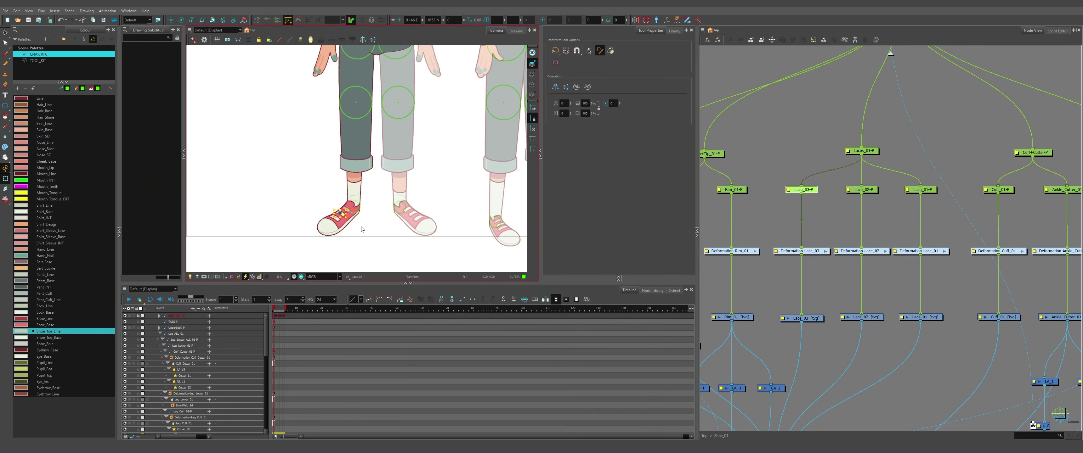
{"action": "key", "text": "2"}
{"action": "key", "text": "2"}
{"action": "key", "text": "2"}
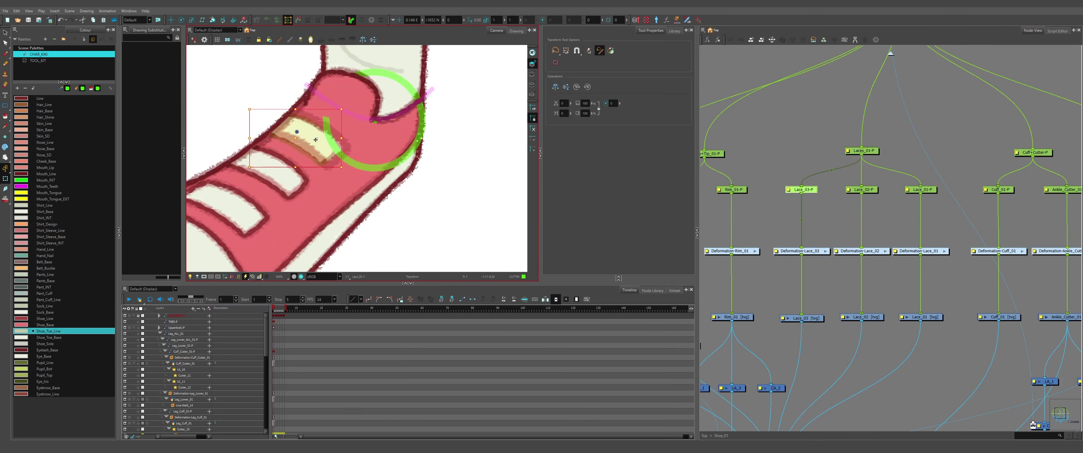
{"action": "mouse_move", "coordinate": [316, 140]}
{"action": "left_mouse_down"}
{"action": "mouse_move", "coordinate": [326, 138]}
{"action": "mouse_move", "coordinate": [317, 147]}
{"action": "left_mouse_up"}
{"action": "key", "text": "F11"}
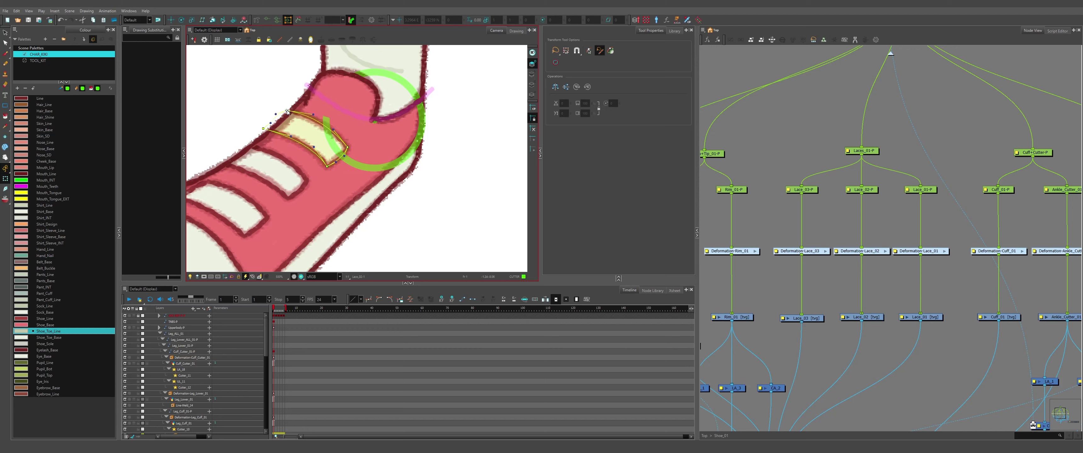
- Fine-tune the shoe outline near the ankle and the tongue with their deformation controls to follow the sketch
{"action": "left_click", "coordinate": [303, 76]}
{"action": "scroll", "coordinate": [303, 77], "scroll_direction": "up", "scroll_amount": 2}
{"action": "left_click", "coordinate": [362, 151]}
{"action": "left_click", "coordinate": [371, 147]}
{"action": "key", "text": "F11"}
{"action": "scroll", "coordinate": [371, 148], "scroll_direction": "down", "scroll_amount": 2}
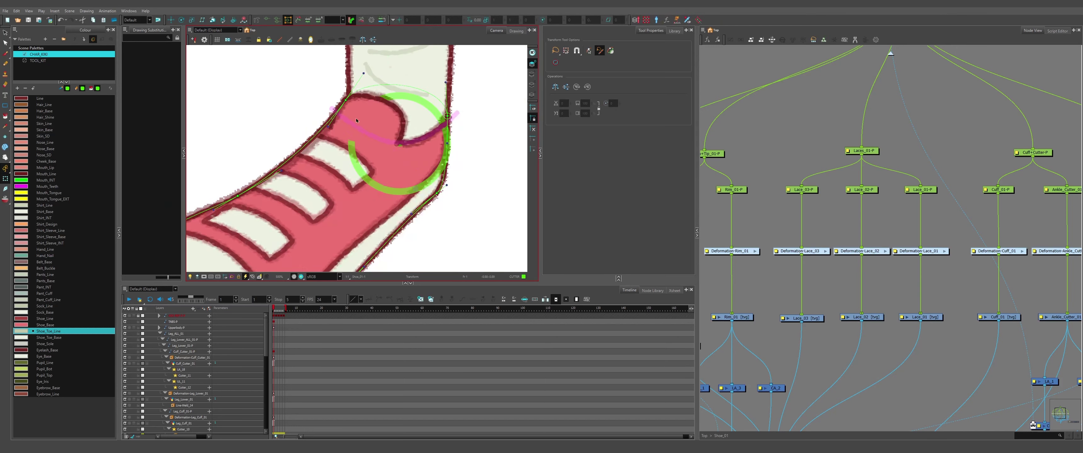
{"action": "scroll", "coordinate": [348, 102], "scroll_direction": "up", "scroll_amount": 2}
{"action": "left_click_drag", "start_coordinate": [349, 103], "coordinate": [354, 100]}
{"action": "left_click", "coordinate": [357, 126]}
{"action": "key", "text": "F11"}
{"action": "left_click_drag", "start_coordinate": [322, 141], "coordinate": [331, 128]}
{"action": "scroll", "coordinate": [332, 127], "scroll_direction": "down", "scroll_amount": 4}
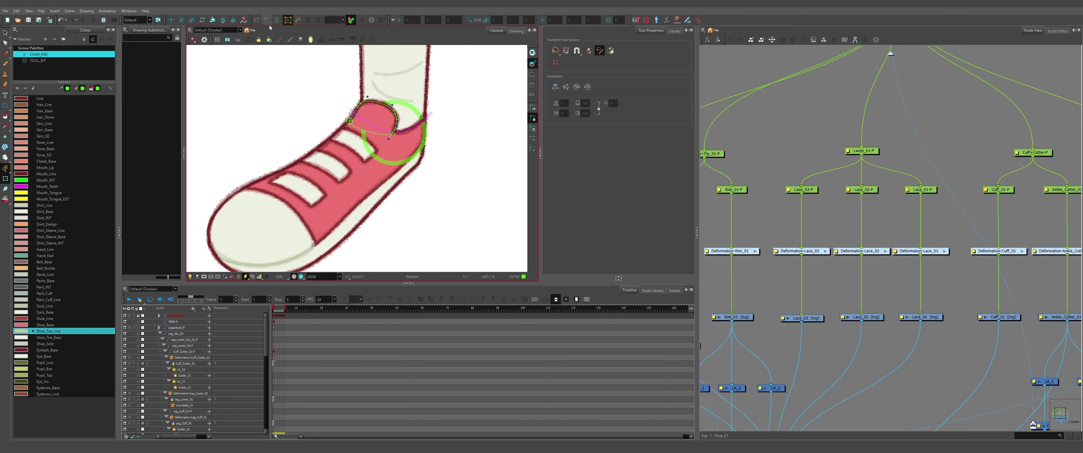
- Check the shoe's outline and the whole lower leg, comparing states by undoing and redoing the last change
{"action": "scroll", "coordinate": [245, 177], "scroll_direction": "up", "scroll_amount": 4}
{"action": "left_click", "coordinate": [245, 177]}
{"action": "key", "text": "F11"}
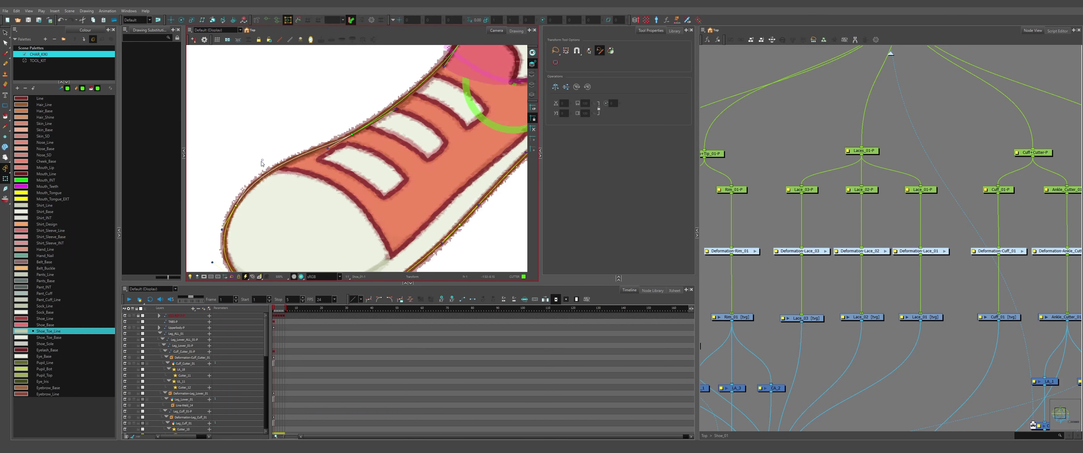
{"action": "scroll", "coordinate": [245, 177], "scroll_direction": "down", "scroll_amount": 2}
{"action": "scroll", "coordinate": [357, 176], "scroll_direction": "down", "scroll_amount": 4}
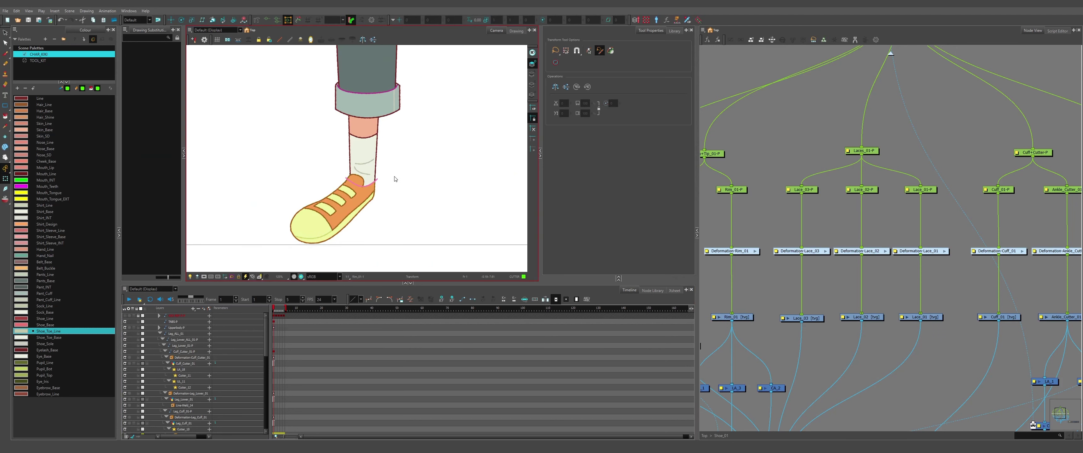
{"action": "left_click", "coordinate": [351, 208]}
{"action": "key", "text": "ctrl+z"}
{"action": "key", "text": "ctrl+shift+z"}
{"action": "key", "text": "ctrl+z"}
{"action": "key", "text": "ctrl+shift+z"}
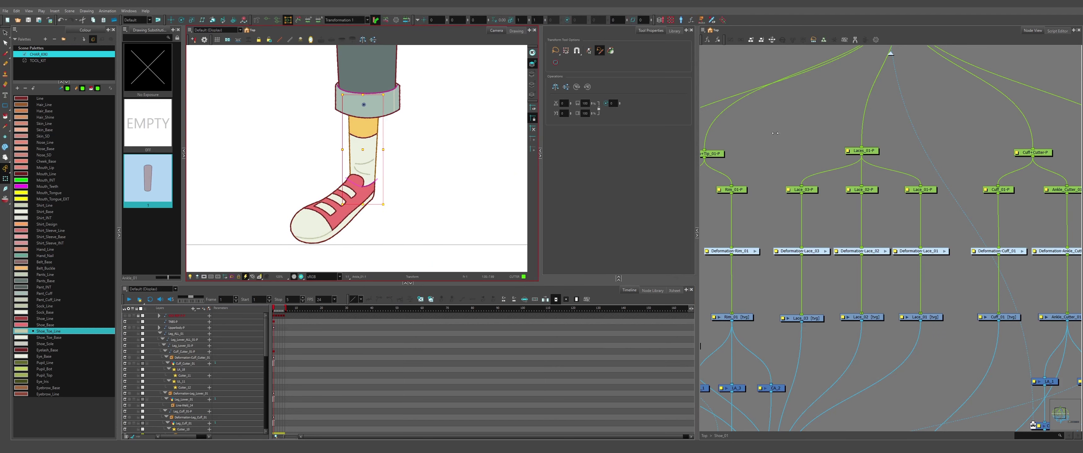
- Select the Sole_01 drawing for editing and choose the TAB colour from the TOOL_KIT palette
{"action": "scroll", "coordinate": [902, 56], "scroll_direction": "down", "scroll_amount": 2}
{"action": "left_click", "coordinate": [897, 121]}
{"action": "scroll", "coordinate": [414, 198], "scroll_direction": "down", "scroll_amount": 2}
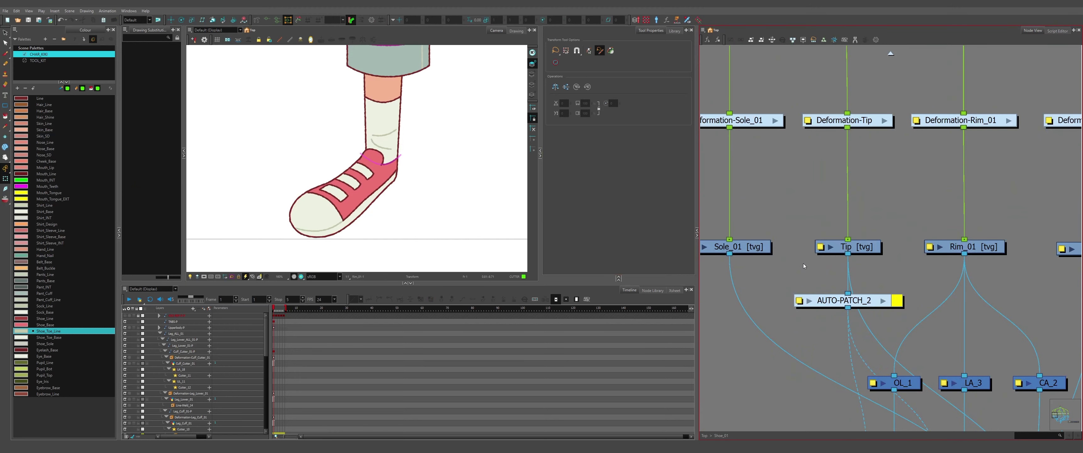
{"action": "left_click", "coordinate": [752, 253]}
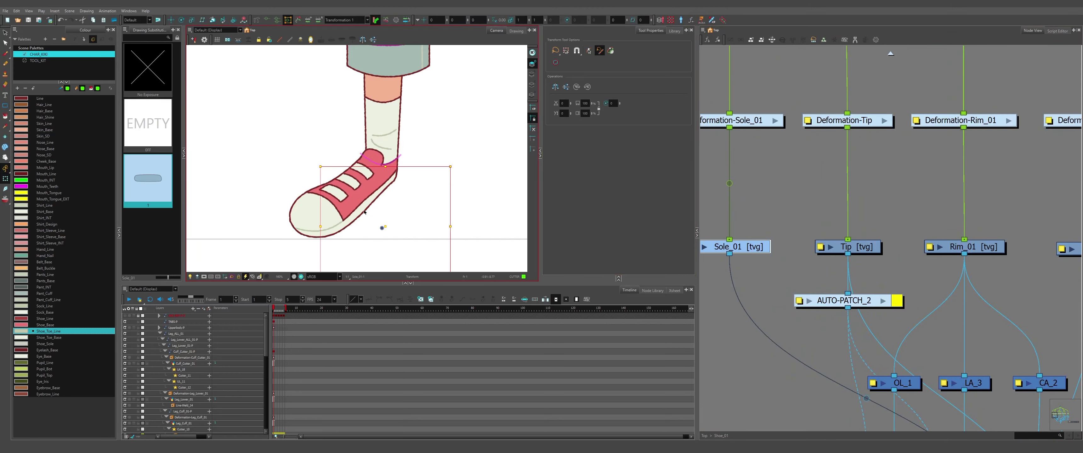
{"action": "scroll", "coordinate": [360, 216], "scroll_direction": "down", "scroll_amount": 2}
{"action": "scroll", "coordinate": [360, 215], "scroll_direction": "up", "scroll_amount": 4}
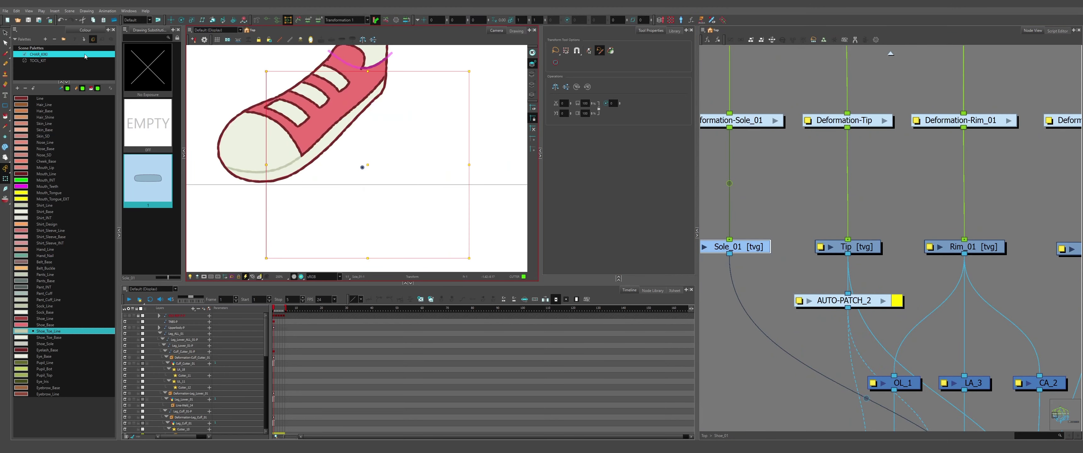
{"action": "left_click", "coordinate": [5, 33]}
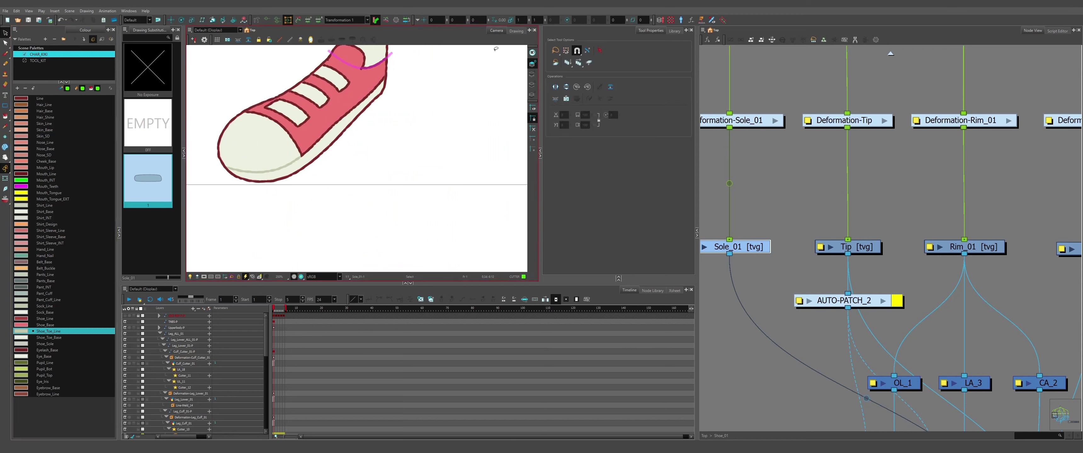
{"action": "left_click", "coordinate": [37, 61]}
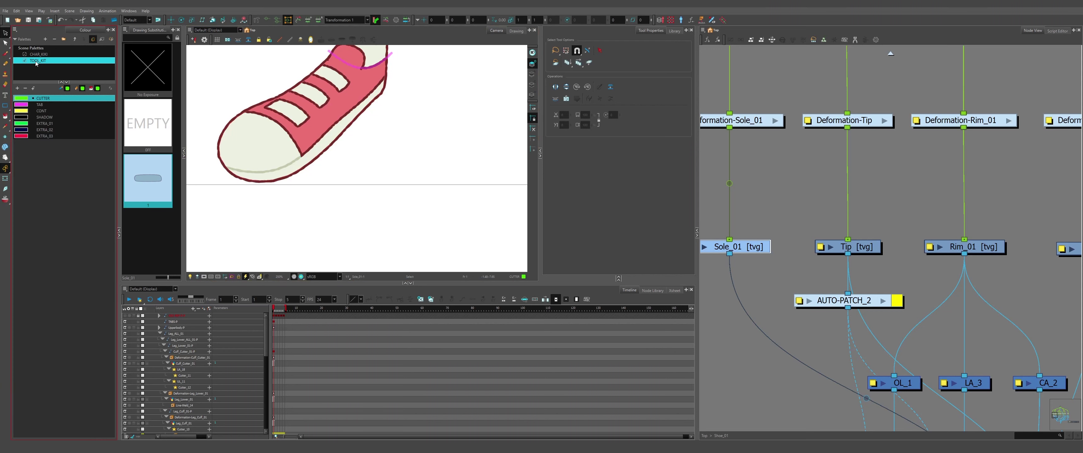
{"action": "left_click", "coordinate": [47, 105]}
- Draw a small TAB-coloured filled circle beside the shoe on the Sole_01 drawing, undoing the thick-outlined attempt
{"action": "left_click", "coordinate": [5, 106]}
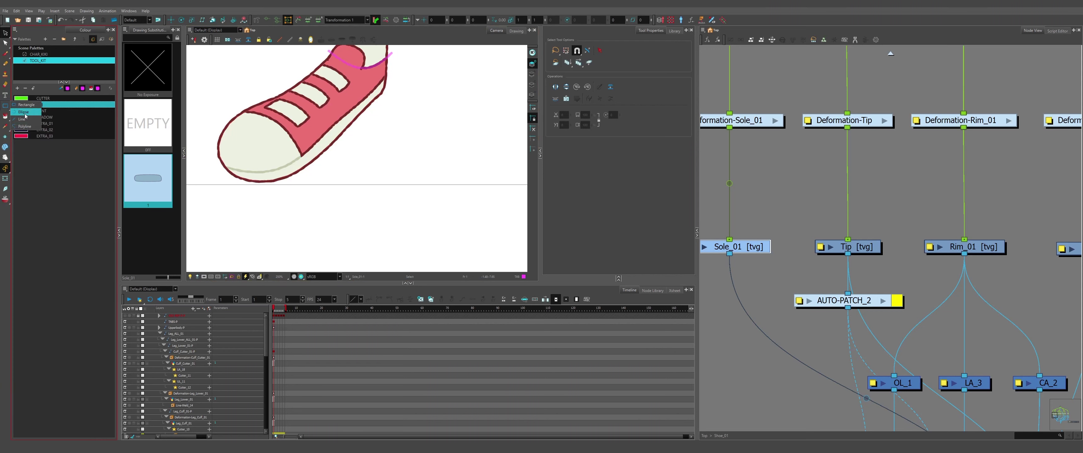
{"action": "left_click", "coordinate": [24, 112]}
{"action": "scroll", "coordinate": [363, 162], "scroll_direction": "up", "scroll_amount": 2}
{"action": "left_click_drag", "start_coordinate": [362, 163], "coordinate": [375, 165]}
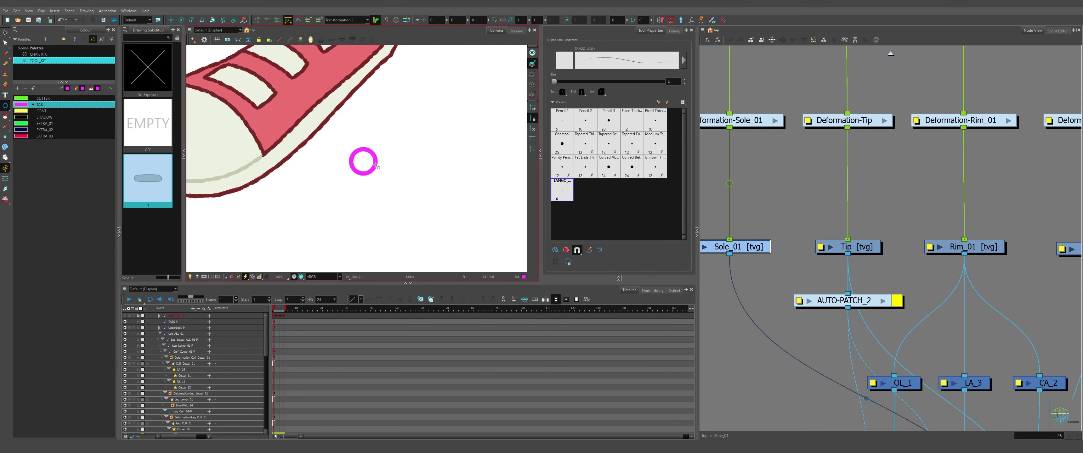
{"action": "key", "text": "ctrl+z"}
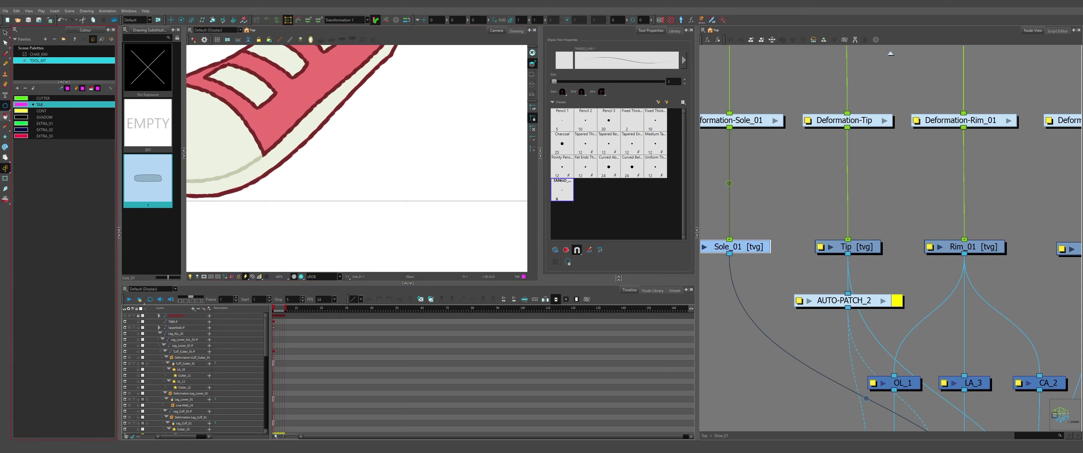
{"action": "left_click", "coordinate": [5, 117]}
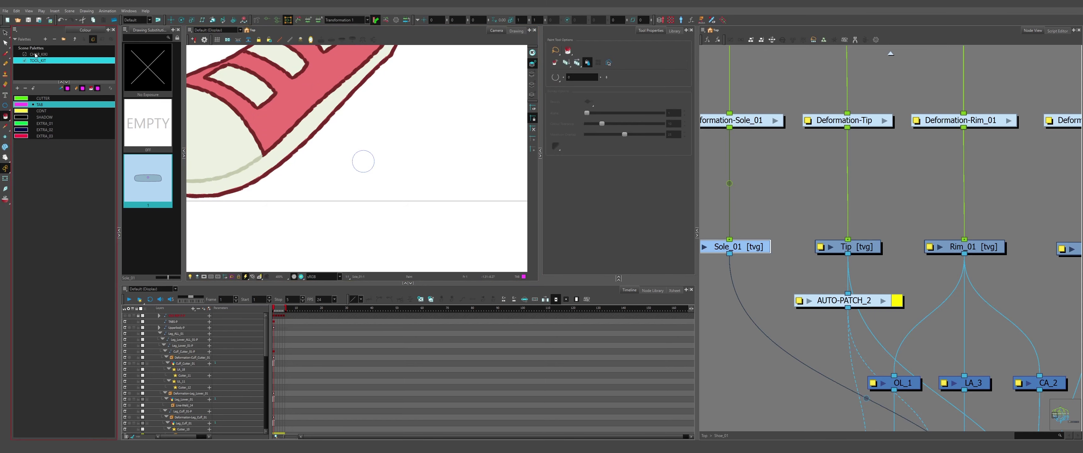
{"action": "left_click", "coordinate": [5, 33]}
{"action": "left_click", "coordinate": [363, 161]}
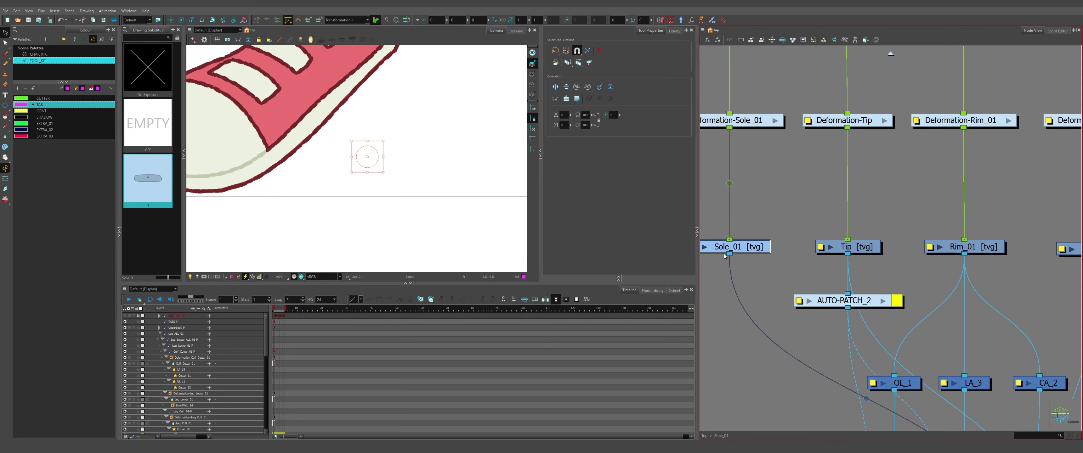
- Wire Sole_01 to the shoe group's Multi-Port-Out and connect the new Shoe_01 port to the composite outside the group
{"action": "scroll", "coordinate": [721, 191], "scroll_direction": "down", "scroll_amount": 7}
{"action": "left_click_drag", "start_coordinate": [729, 254], "coordinate": [790, 274]}
{"action": "scroll", "coordinate": [731, 244], "scroll_direction": "up", "scroll_amount": 4}
{"action": "left_click", "coordinate": [891, 54]}
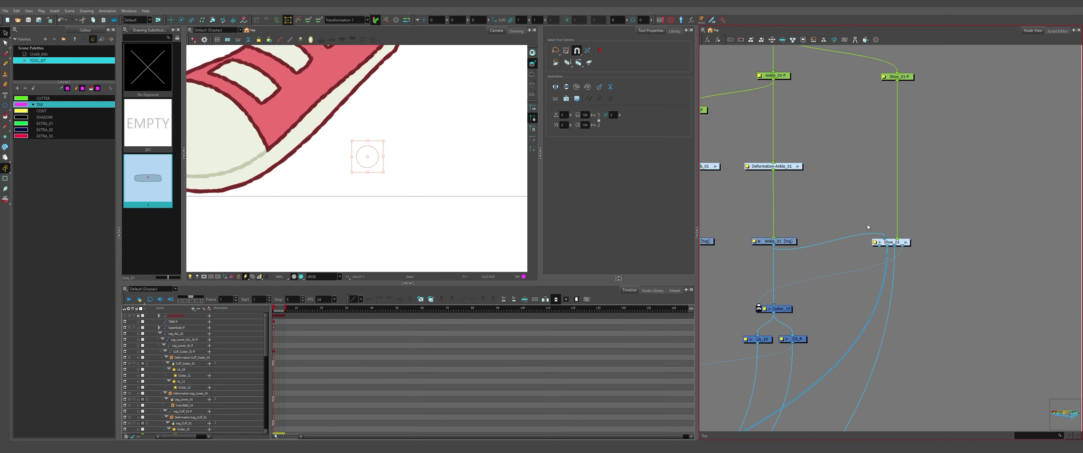
{"action": "scroll", "coordinate": [919, 244], "scroll_direction": "down", "scroll_amount": 7}
{"action": "left_click_drag", "start_coordinate": [879, 246], "coordinate": [751, 357]}
{"action": "scroll", "coordinate": [932, 248], "scroll_direction": "up", "scroll_amount": 3}
{"action": "scroll", "coordinate": [757, 356], "scroll_direction": "up", "scroll_amount": 3}
{"action": "scroll", "coordinate": [740, 319], "scroll_direction": "down", "scroll_amount": 4}
{"action": "left_click", "coordinate": [778, 301]}
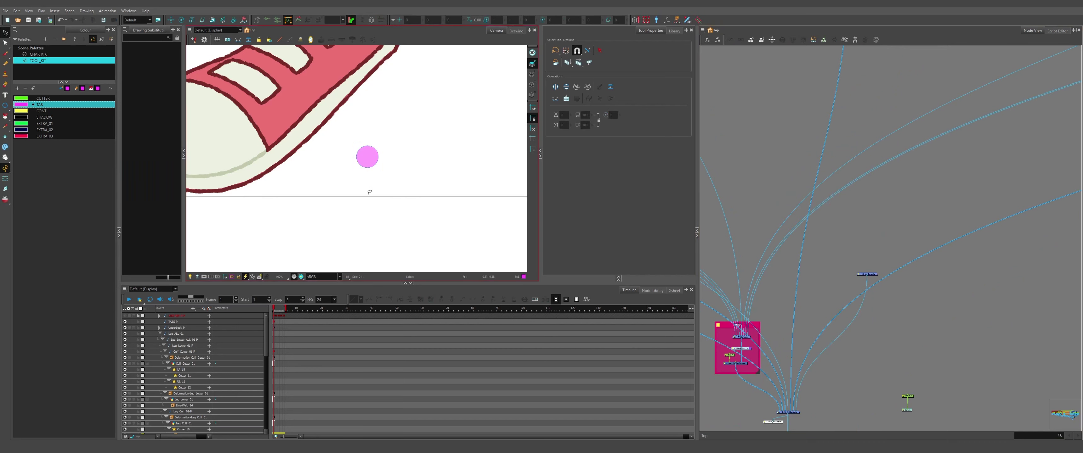
- Move the sole up towards the shoe with the Transform tool, using its circle as the handle
{"action": "scroll", "coordinate": [368, 190], "scroll_direction": "down", "scroll_amount": 1}
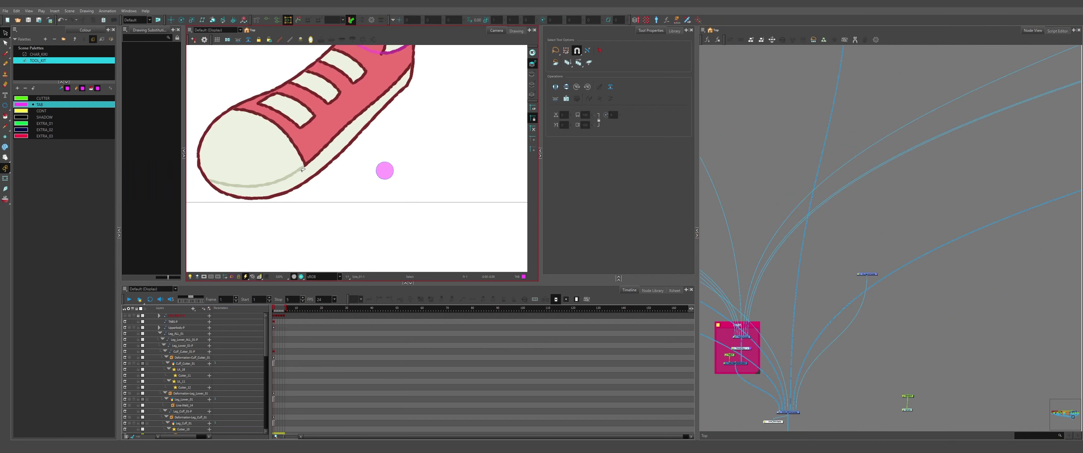
{"action": "left_click", "coordinate": [5, 178]}
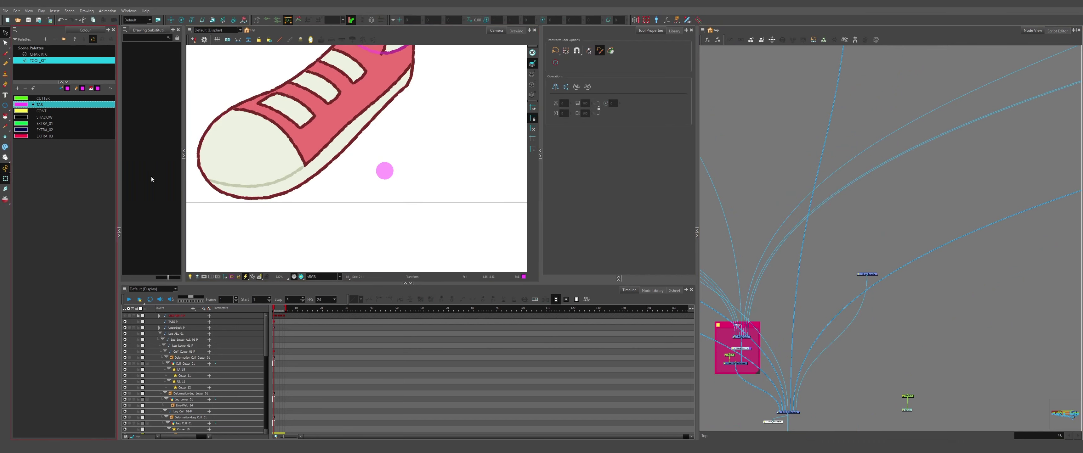
{"action": "left_click", "coordinate": [385, 175]}
{"action": "scroll", "coordinate": [385, 175], "scroll_direction": "down", "scroll_amount": 5}
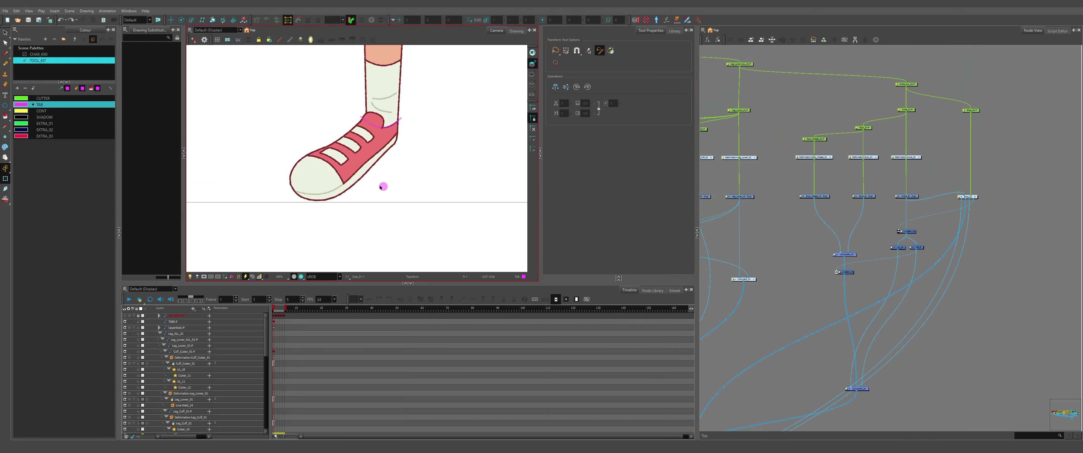
{"action": "key", "text": "2"}
{"action": "scroll", "coordinate": [983, 196], "scroll_direction": "up", "scroll_amount": 3}
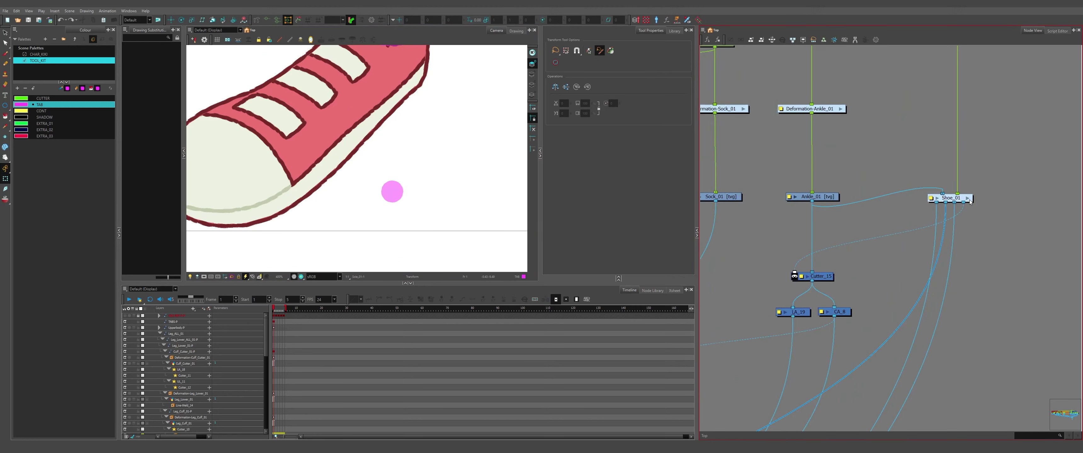
{"action": "scroll", "coordinate": [969, 200], "scroll_direction": "down", "scroll_amount": 6}
{"action": "scroll", "coordinate": [854, 282], "scroll_direction": "up", "scroll_amount": 2}
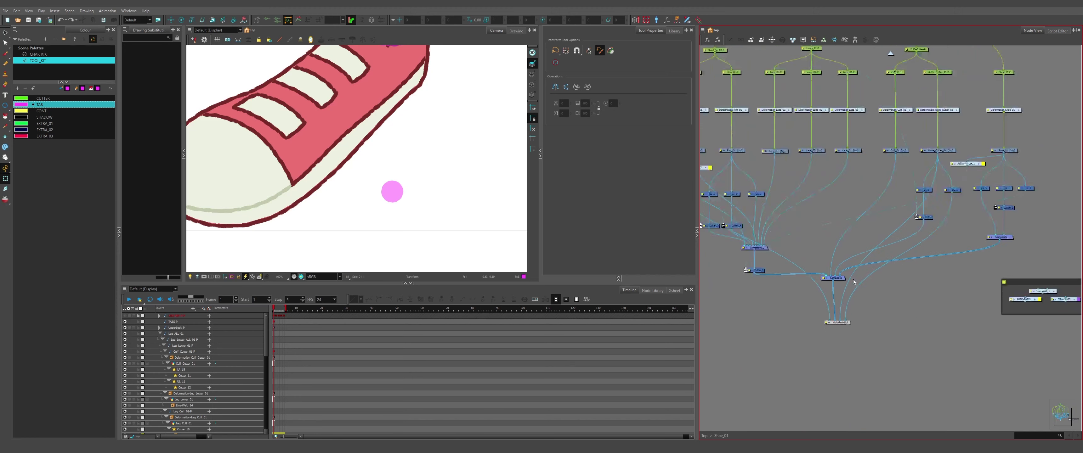
{"action": "scroll", "coordinate": [854, 282], "scroll_direction": "down", "scroll_amount": 1}
{"action": "left_click", "coordinate": [393, 190]}
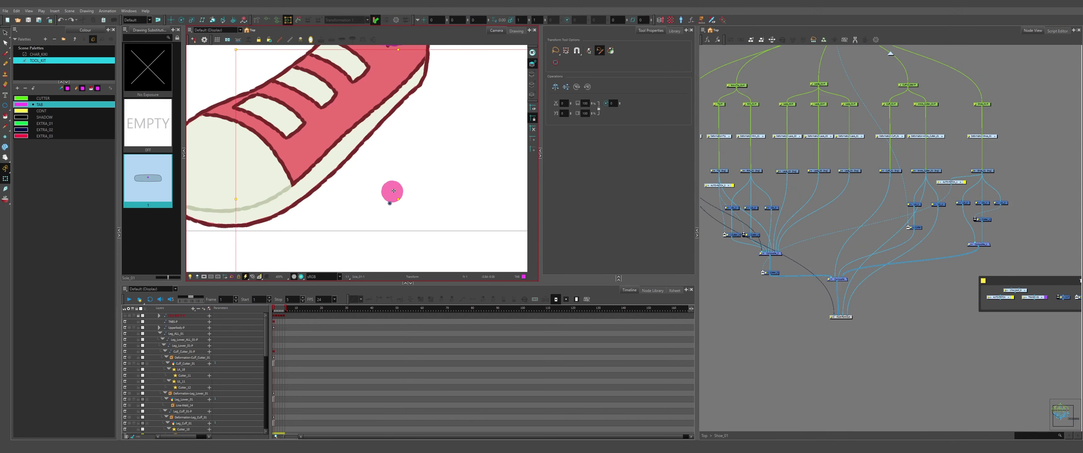
{"action": "left_click_drag", "start_coordinate": [394, 190], "coordinate": [356, 167]}
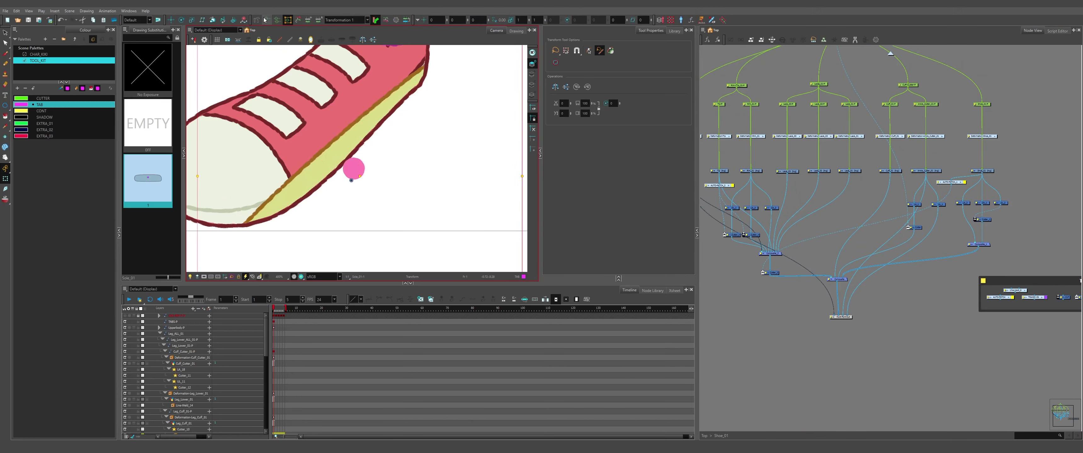
- Show the sole's deformation controls and adjust the curve along its upper edge
{"action": "left_click", "coordinate": [267, 20]}
{"action": "scroll", "coordinate": [382, 172], "scroll_direction": "down", "scroll_amount": 3}
{"action": "left_click", "coordinate": [411, 189]}
{"action": "scroll", "coordinate": [350, 160], "scroll_direction": "up", "scroll_amount": 1}
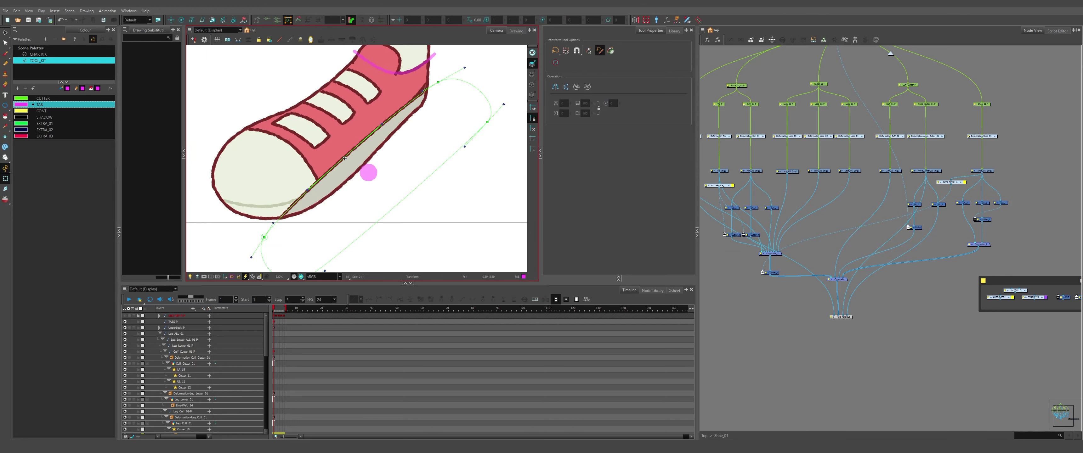
{"action": "mouse_move", "coordinate": [345, 159]}
{"action": "left_mouse_down"}
{"action": "mouse_move", "coordinate": [271, 98]}
{"action": "mouse_move", "coordinate": [345, 174]}
{"action": "mouse_move", "coordinate": [346, 159]}
{"action": "left_mouse_up"}
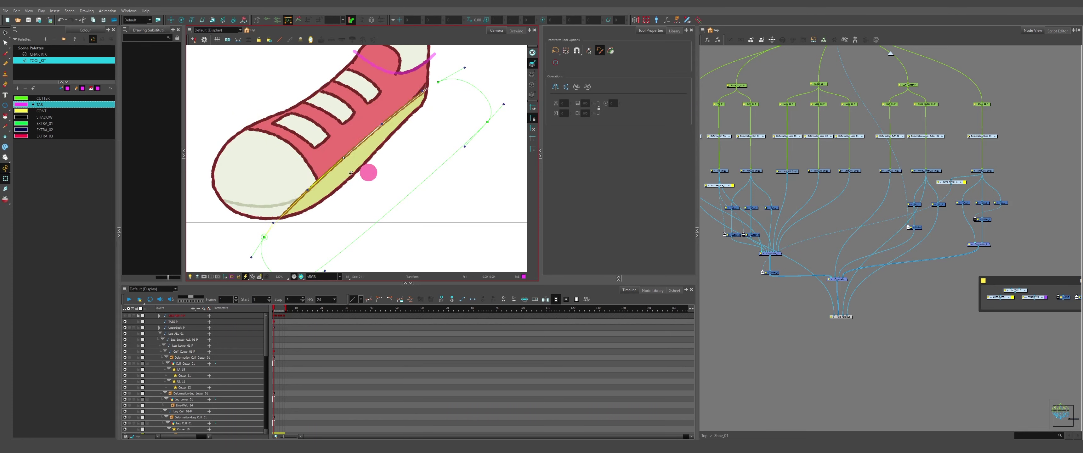
{"action": "scroll", "coordinate": [846, 194], "scroll_direction": "down", "scroll_amount": 4}
{"action": "scroll", "coordinate": [858, 199], "scroll_direction": "up", "scroll_amount": 8}
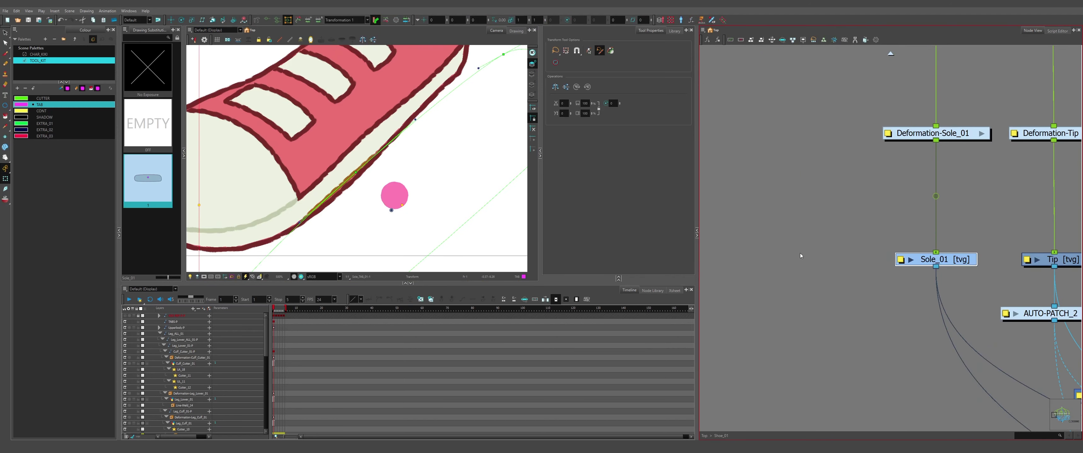
{"action": "key", "text": "ctrl+v"}
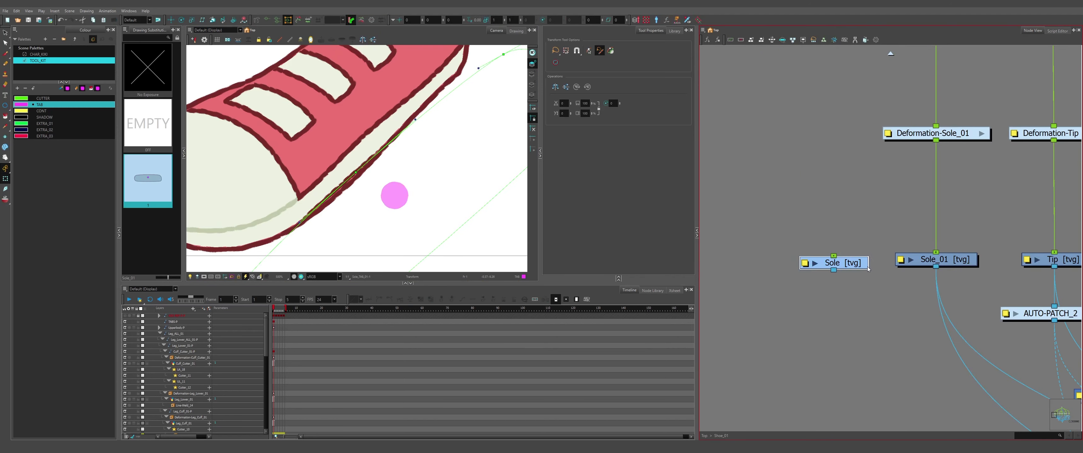
{"action": "left_click_drag", "start_coordinate": [868, 269], "coordinate": [865, 265]}
{"action": "scroll", "coordinate": [857, 214], "scroll_direction": "down", "scroll_amount": 2}
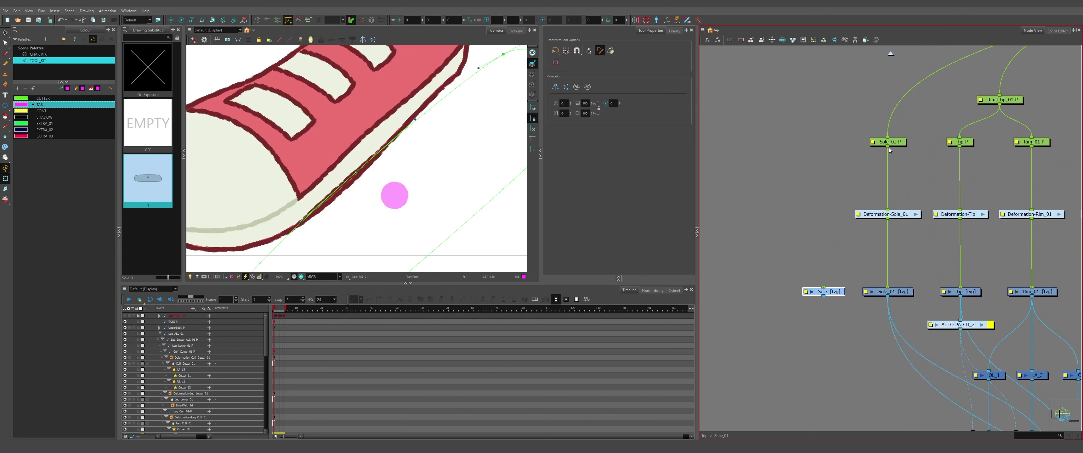
{"action": "left_click_drag", "start_coordinate": [889, 148], "coordinate": [824, 287]}
{"action": "key", "text": "ctrl+z"}
{"action": "key", "text": "ctrl+z"}
- Delete the extra output connection from Sole_01 and paste a copy of the sole drawing node beside it
{"action": "scroll", "coordinate": [845, 290], "scroll_direction": "up", "scroll_amount": 2}
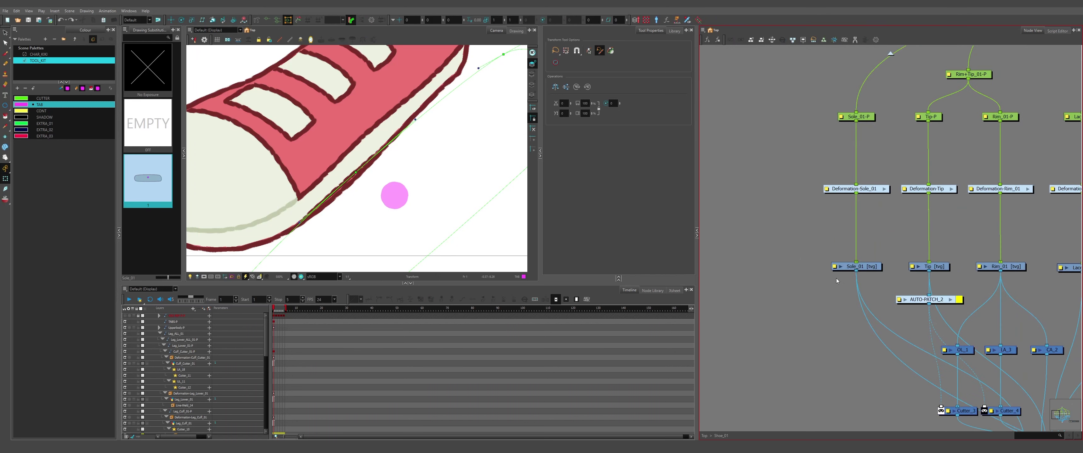
{"action": "left_click", "coordinate": [877, 331]}
{"action": "key", "text": "Delete"}
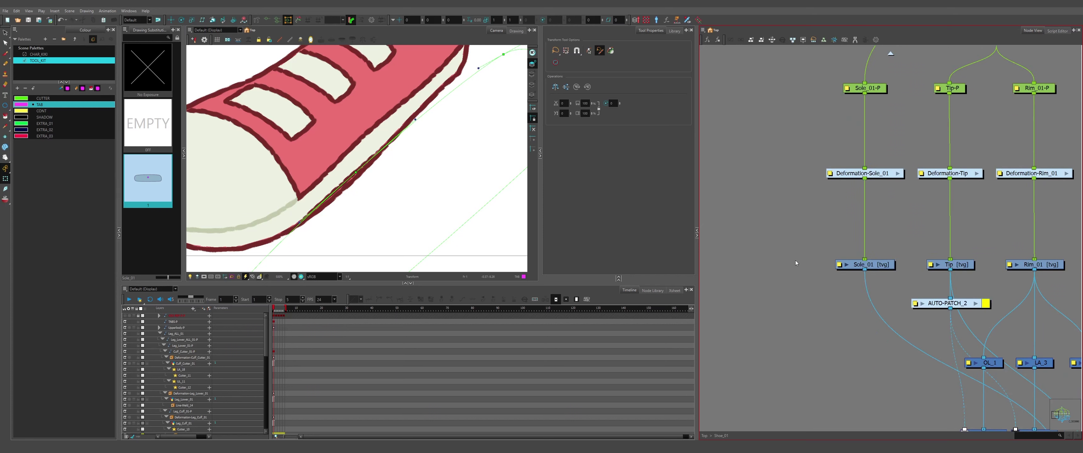
{"action": "key", "text": "ctrl+v"}
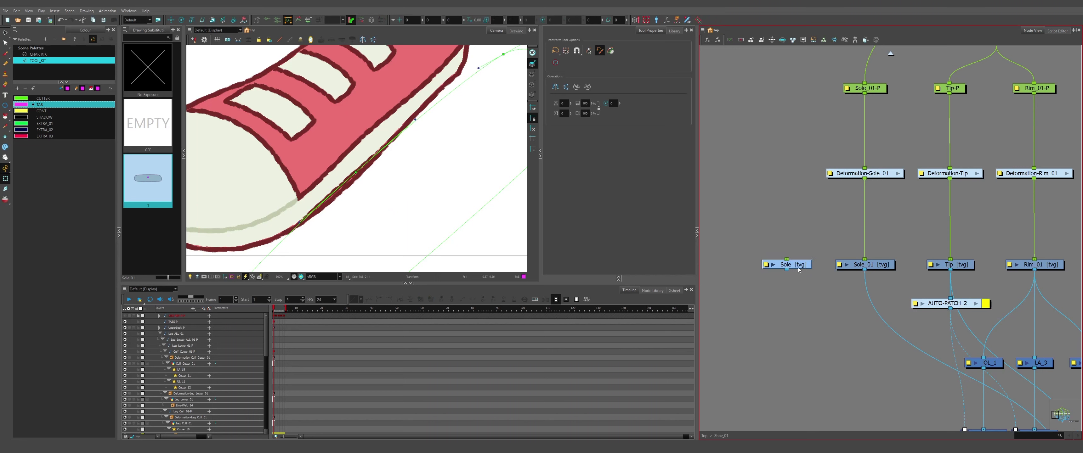
- Rename the pasted sole drawing node as Sole_TAB
{"action": "double_click", "coordinate": [763, 266]}
{"action": "left_click", "coordinate": [597, 236]}
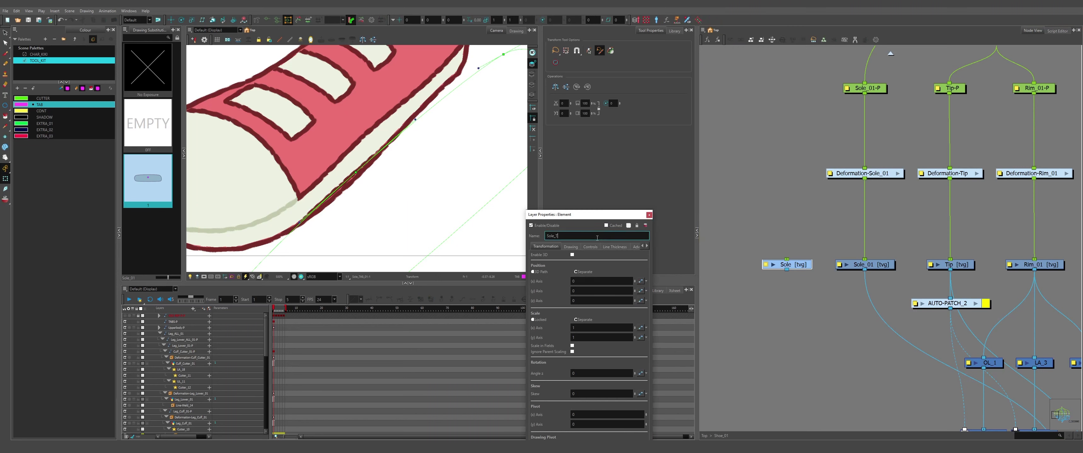
{"action": "key", "text": "Return"}
{"action": "left_click", "coordinate": [649, 215]}
{"action": "left_click", "coordinate": [788, 273]}
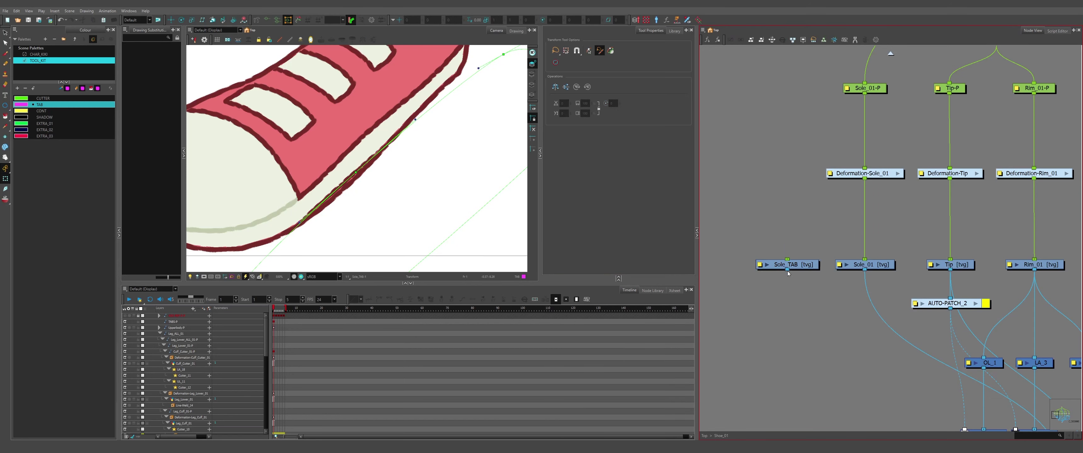
- Wire Sole_TAB's output to the shoe group's Multi-Port-Out and its input to Deformation-Sole_01
{"action": "scroll", "coordinate": [787, 274], "scroll_direction": "down", "scroll_amount": 5}
{"action": "left_click_drag", "start_coordinate": [942, 350], "coordinate": [898, 306]}
{"action": "scroll", "coordinate": [948, 392], "scroll_direction": "up", "scroll_amount": 4}
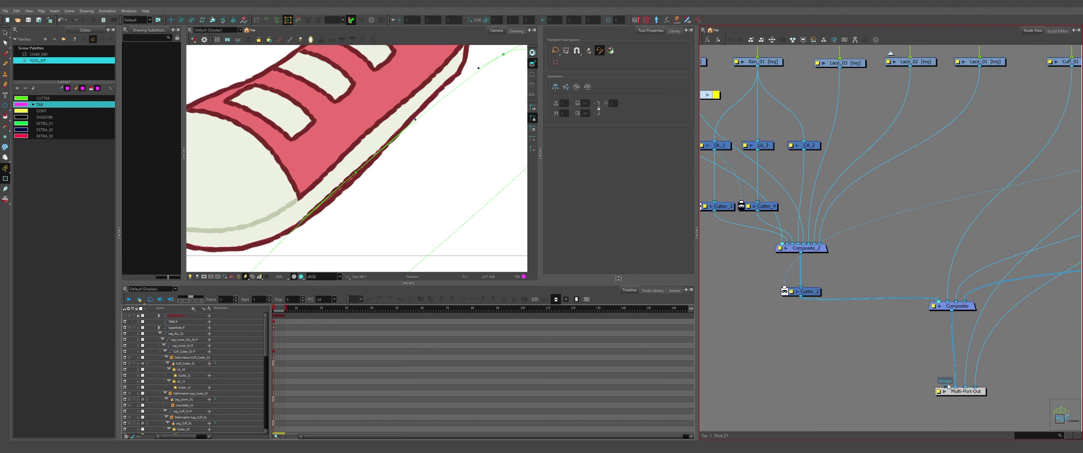
{"action": "scroll", "coordinate": [948, 386], "scroll_direction": "down", "scroll_amount": 5}
{"action": "scroll", "coordinate": [796, 271], "scroll_direction": "up", "scroll_amount": 8}
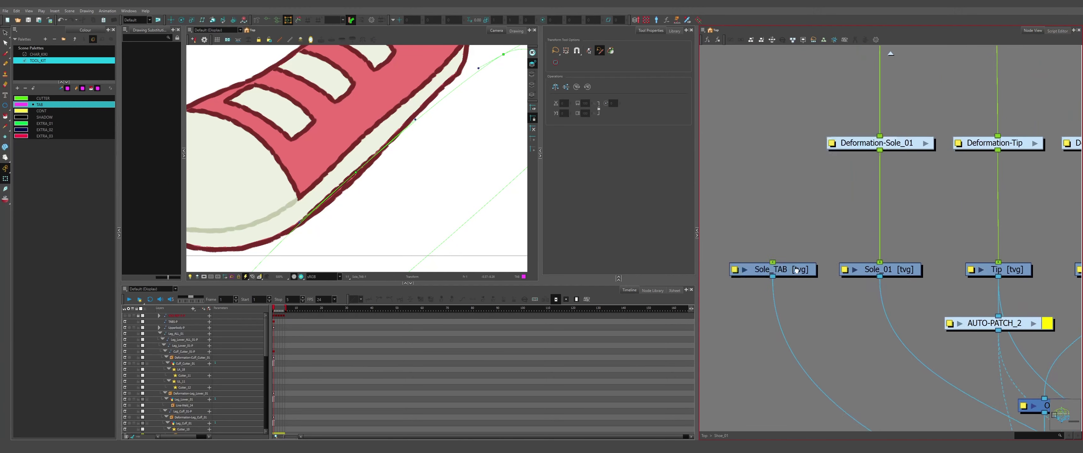
{"action": "left_click_drag", "start_coordinate": [796, 270], "coordinate": [894, 208]}
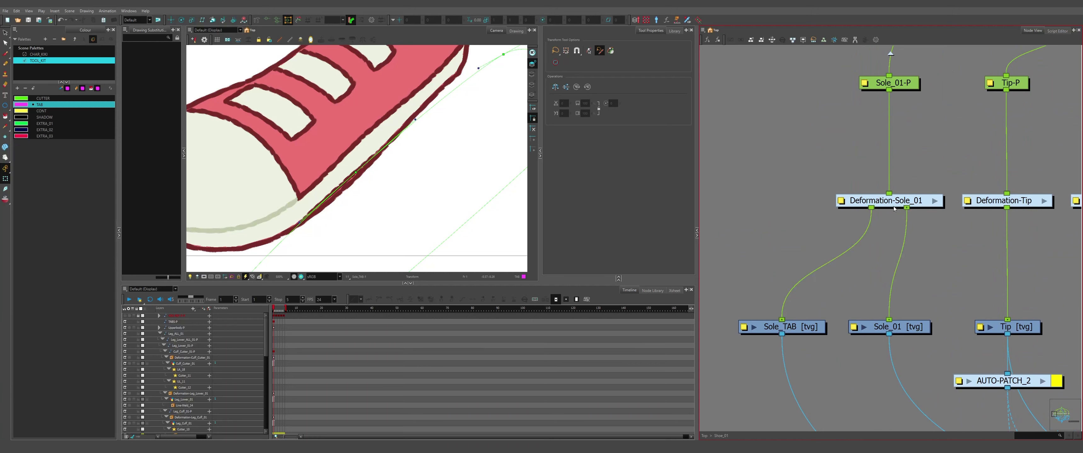
- Inside the Deformation-Sole_01 group, connect the Transformation-Switch to Multi-Port-Out's additional port and briefly test the sole's curve
{"action": "left_click", "coordinate": [935, 201]}
{"action": "scroll", "coordinate": [867, 257], "scroll_direction": "up", "scroll_amount": 2}
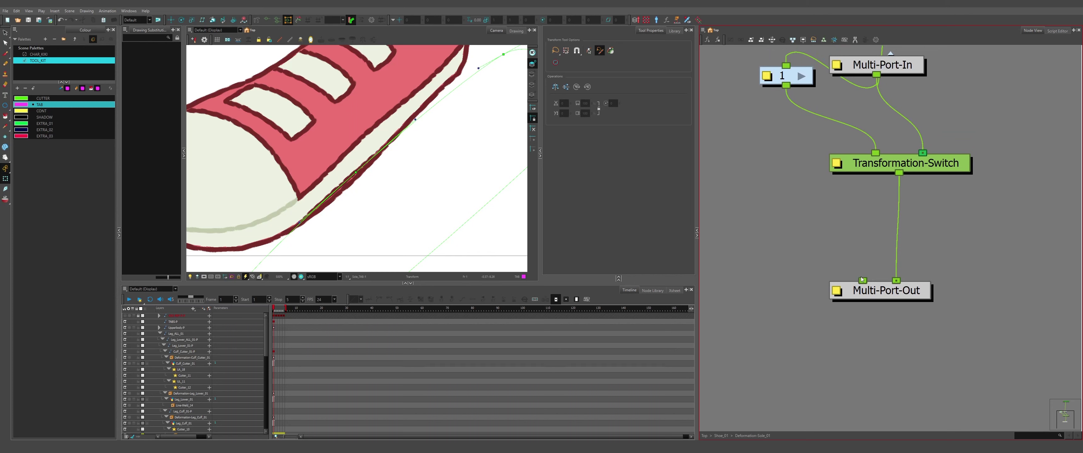
{"action": "left_click_drag", "start_coordinate": [899, 172], "coordinate": [862, 280]}
{"action": "scroll", "coordinate": [820, 267], "scroll_direction": "down", "scroll_amount": 3}
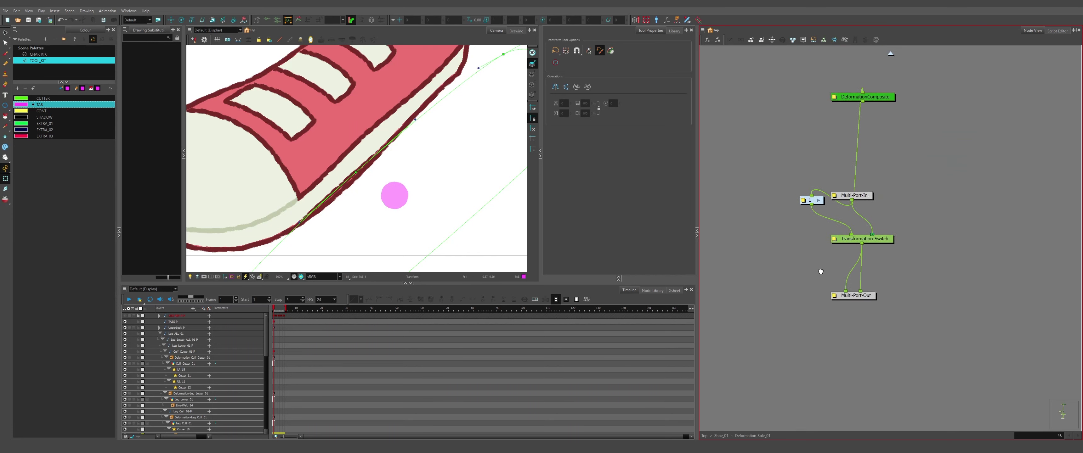
{"action": "scroll", "coordinate": [823, 271], "scroll_direction": "up", "scroll_amount": 2}
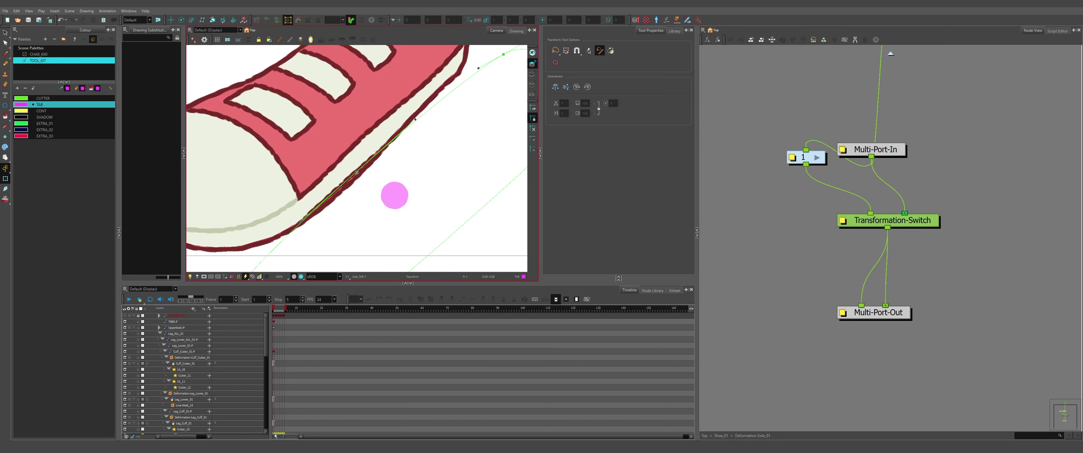
{"action": "left_click_drag", "start_coordinate": [356, 173], "coordinate": [306, 122]}
{"action": "key", "text": "ctrl+z"}
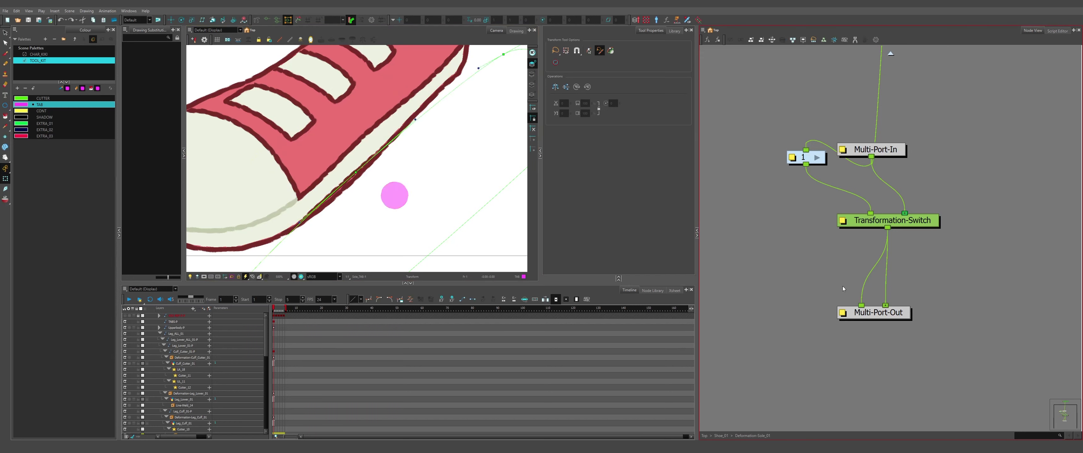
- Add a Deformation-Switch node and insert it on the cable between the Transformation-Switch and Multi-Port-Out's first port
{"action": "left_click", "coordinate": [843, 286]}
{"action": "key", "text": "Tab"}
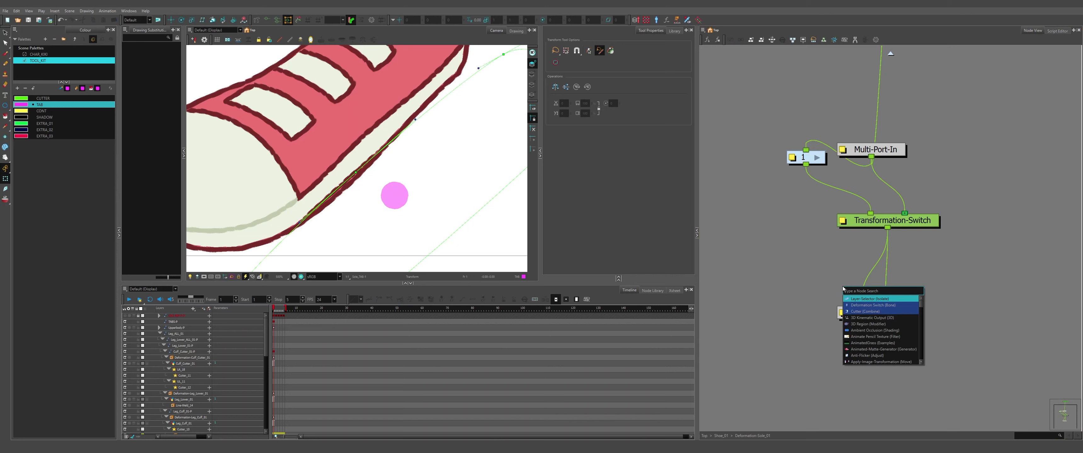
{"action": "type", "text": "def"}
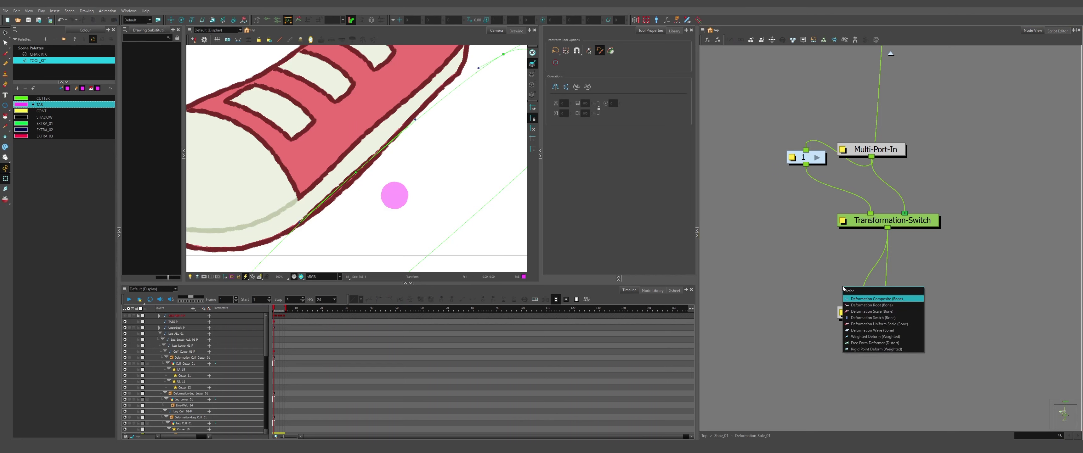
{"action": "type", "text": "or"}
{"action": "key", "text": "Down"}
{"action": "key", "text": "Down"}
{"action": "key", "text": "Down"}
{"action": "key", "text": "Return"}
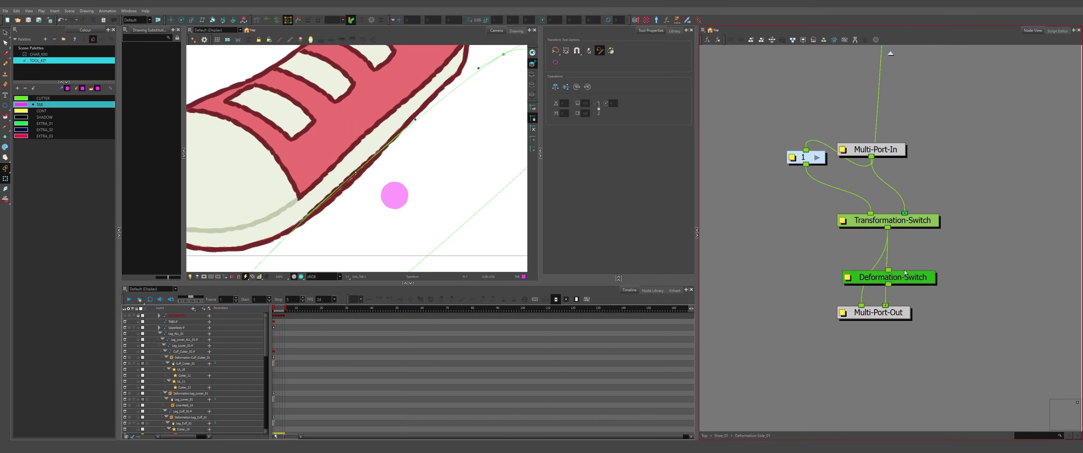
{"action": "left_click_drag", "start_coordinate": [905, 272], "coordinate": [828, 270]}
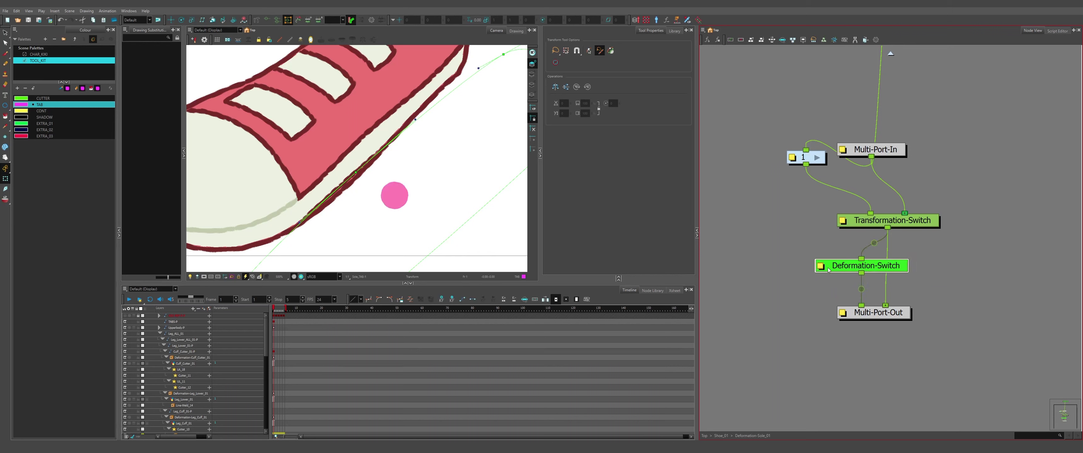
- Adjust the Enable Deformation value in the Deformation-Switch's properties
{"action": "left_click", "coordinate": [822, 268]}
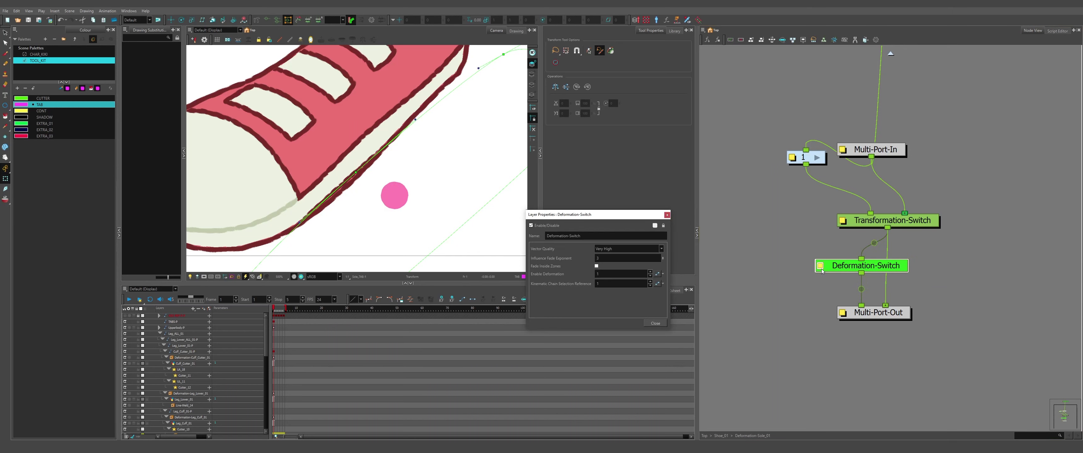
{"action": "left_click", "coordinate": [611, 274]}
{"action": "left_click", "coordinate": [652, 325]}
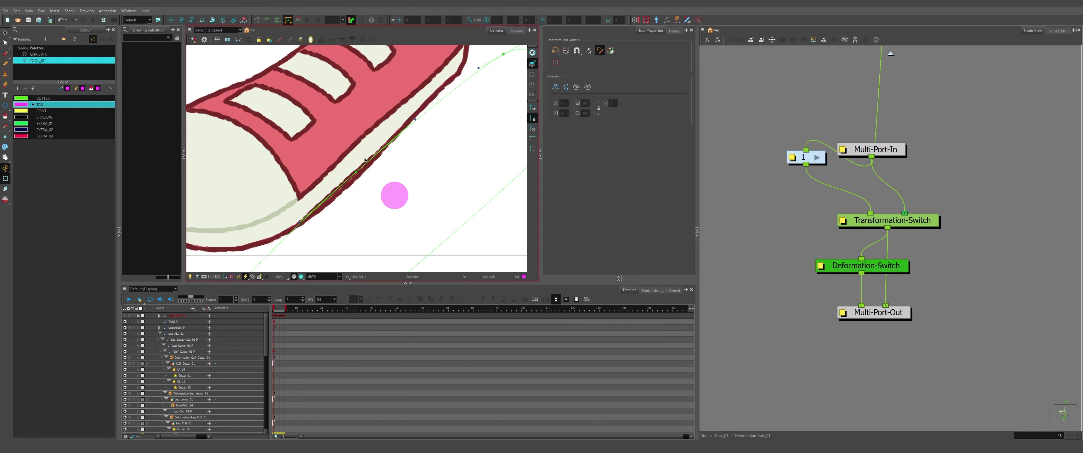
- Bend the sole's deformation curve upward and inspect how the tab circle responds
{"action": "mouse_move", "coordinate": [356, 173]}
{"action": "left_mouse_down"}
{"action": "mouse_move", "coordinate": [331, 181]}
{"action": "mouse_move", "coordinate": [273, 145]}
{"action": "mouse_move", "coordinate": [355, 172]}
{"action": "mouse_move", "coordinate": [363, 151]}
{"action": "mouse_move", "coordinate": [357, 186]}
{"action": "left_mouse_up"}
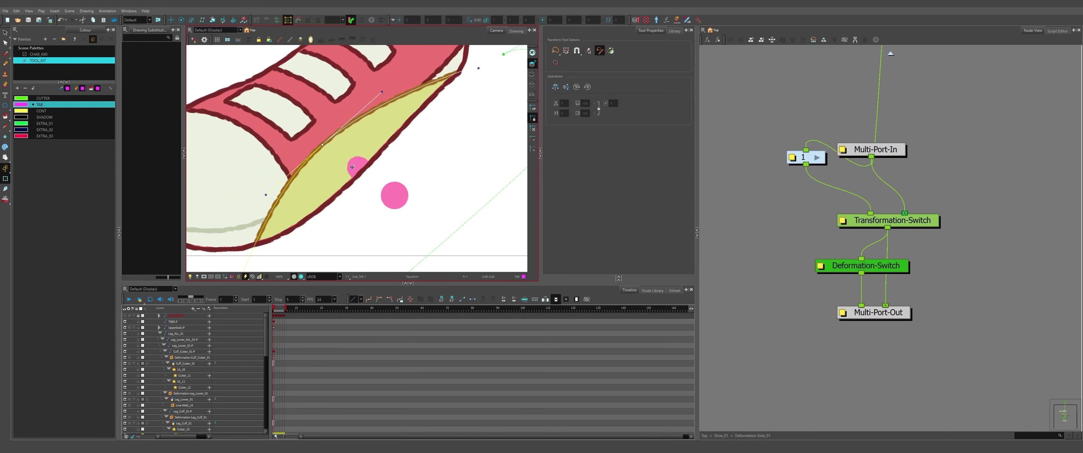
{"action": "scroll", "coordinate": [352, 166], "scroll_direction": "up", "scroll_amount": 3}
{"action": "scroll", "coordinate": [358, 167], "scroll_direction": "down", "scroll_amount": 3}
{"action": "scroll", "coordinate": [361, 166], "scroll_direction": "up", "scroll_amount": 4}
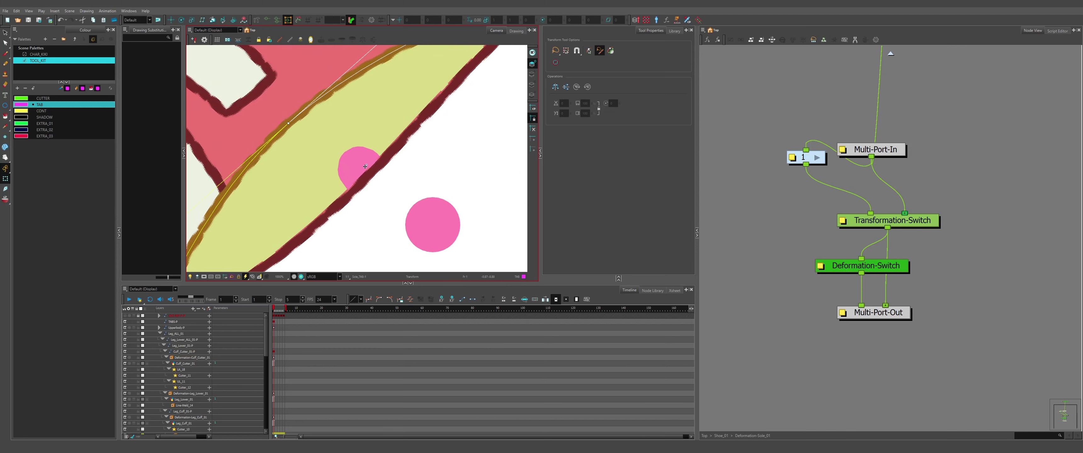
- Return to the shoe group and insert a Layer-Selector node on the output of Sole_01
{"action": "left_click", "coordinate": [891, 52]}
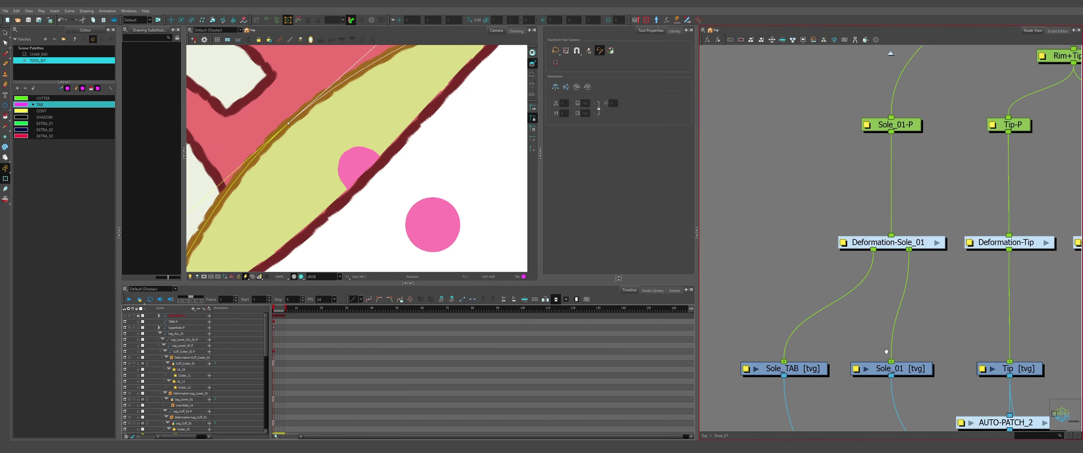
{"action": "left_click", "coordinate": [862, 224]}
{"action": "scroll", "coordinate": [873, 251], "scroll_direction": "down", "scroll_amount": 2}
{"action": "left_click", "coordinate": [873, 248]}
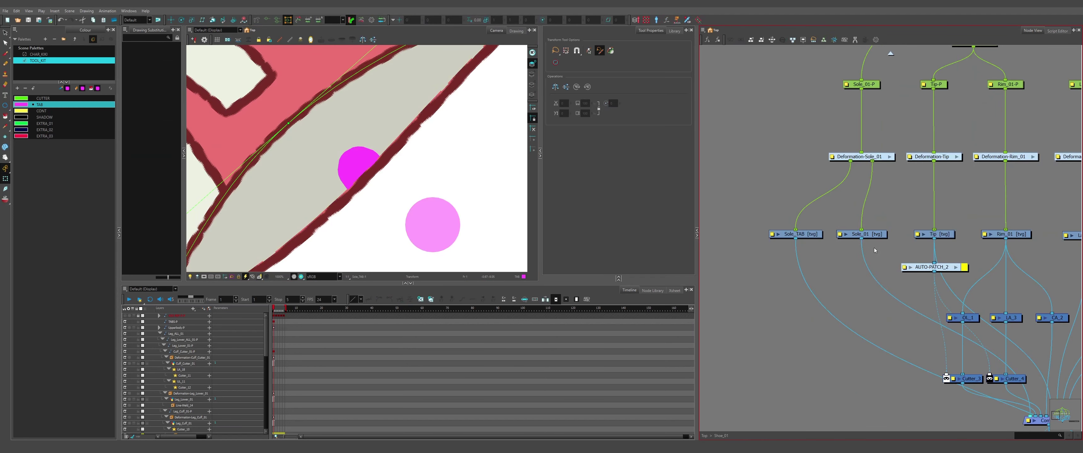
{"action": "left_click_drag", "start_coordinate": [1057, 301], "coordinate": [1057, 301]}
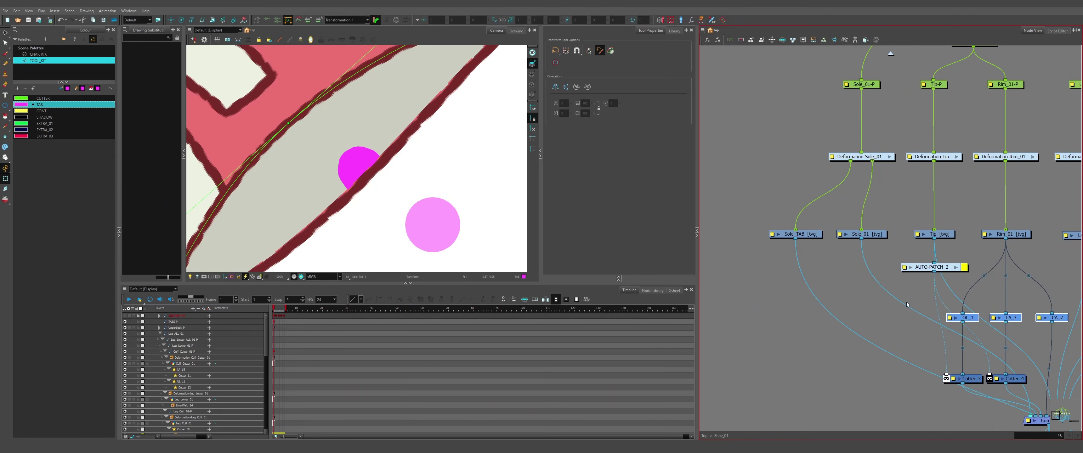
{"action": "left_click", "coordinate": [841, 287]}
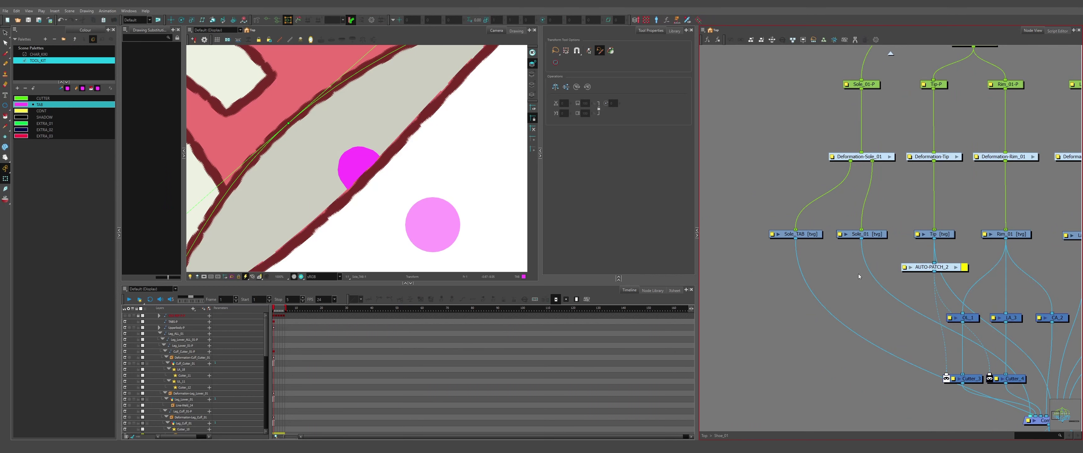
{"action": "scroll", "coordinate": [858, 274], "scroll_direction": "up", "scroll_amount": 1}
{"action": "key", "text": "Tab"}
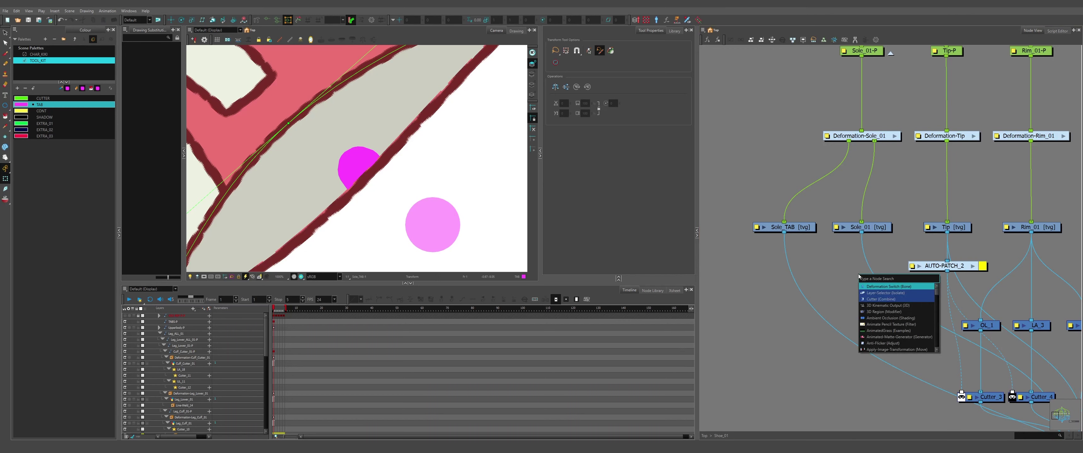
{"action": "key", "text": "Down"}
{"action": "key", "text": "Return"}
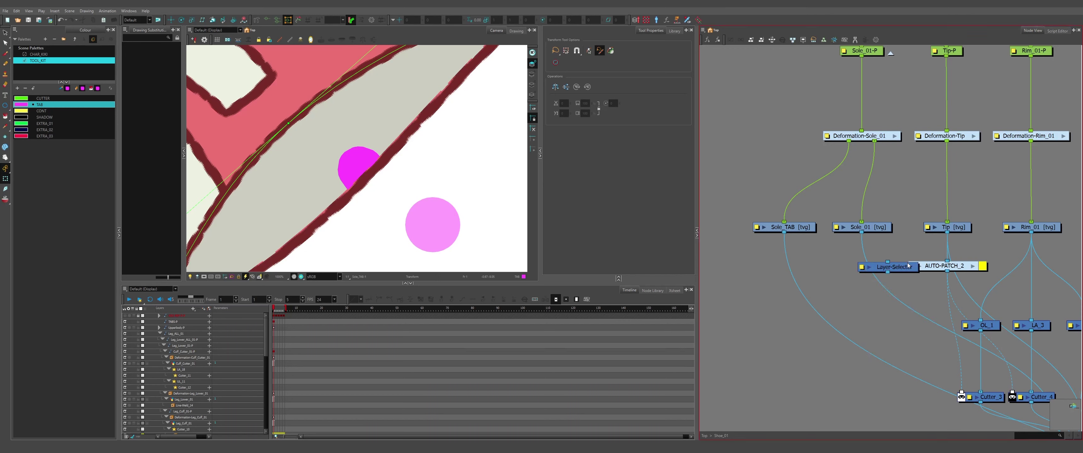
{"action": "left_click", "coordinate": [882, 276]}
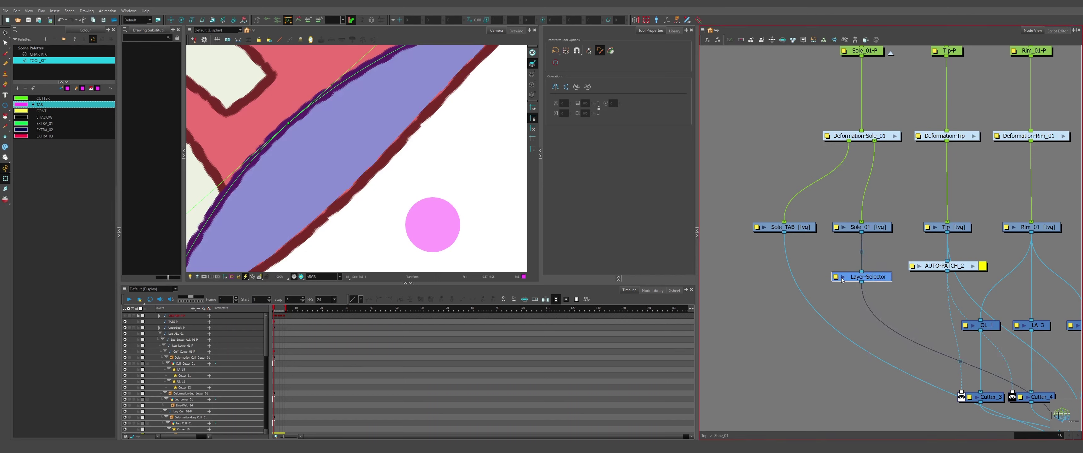
- Toggle Read Colour Art in the properties of Sole_01's Layer-Selector
{"action": "left_click", "coordinate": [835, 277]}
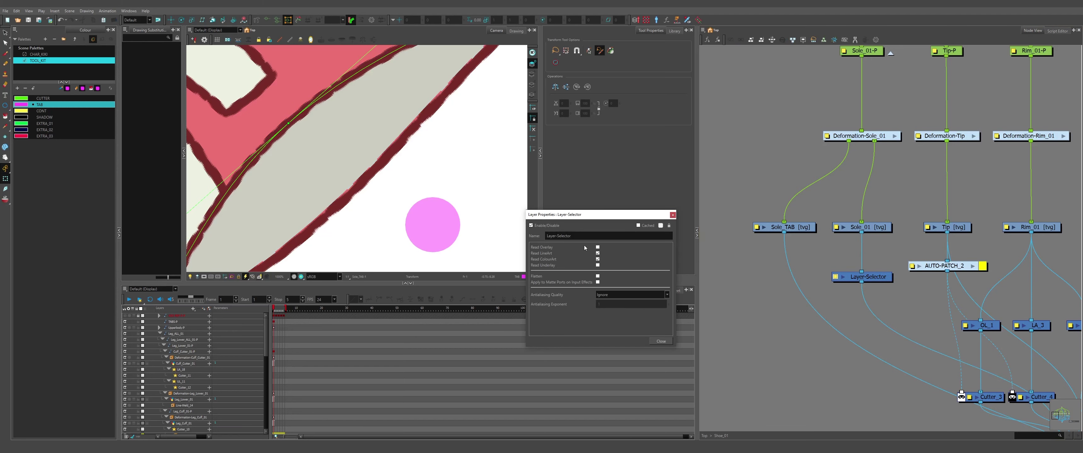
{"action": "left_click", "coordinate": [597, 259]}
{"action": "left_click", "coordinate": [661, 341]}
- Bring the sole's deformation curve back down along the shoe's lower edge
{"action": "scroll", "coordinate": [984, 312], "scroll_direction": "down", "scroll_amount": 2}
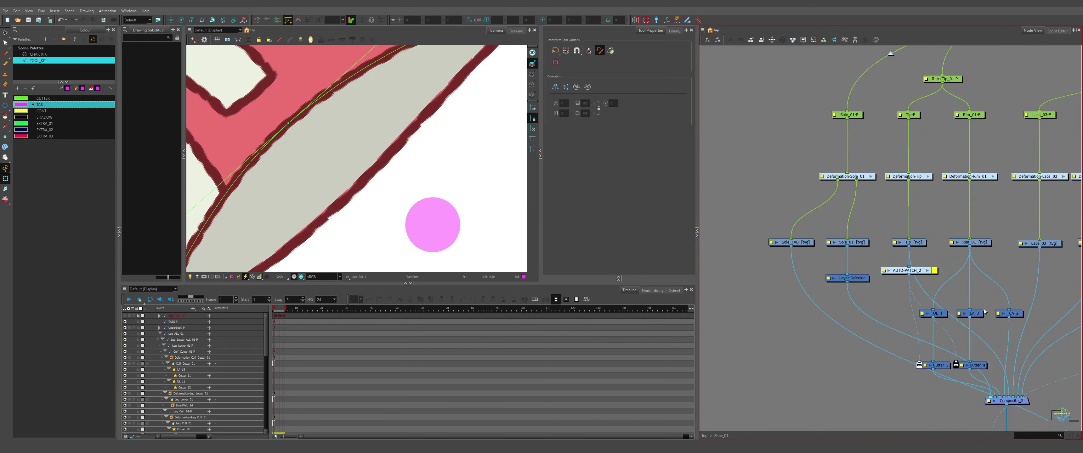
{"action": "scroll", "coordinate": [847, 276], "scroll_direction": "up", "scroll_amount": 4}
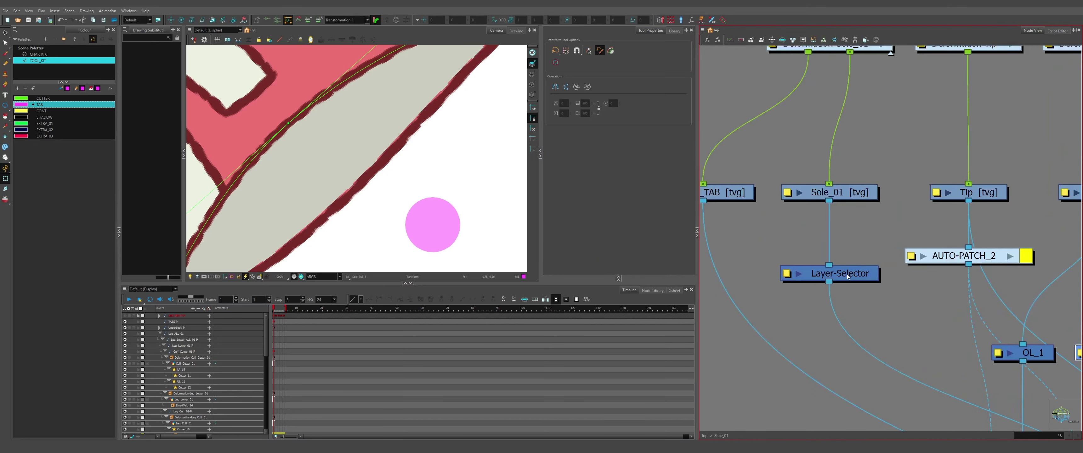
{"action": "left_click", "coordinate": [847, 276]}
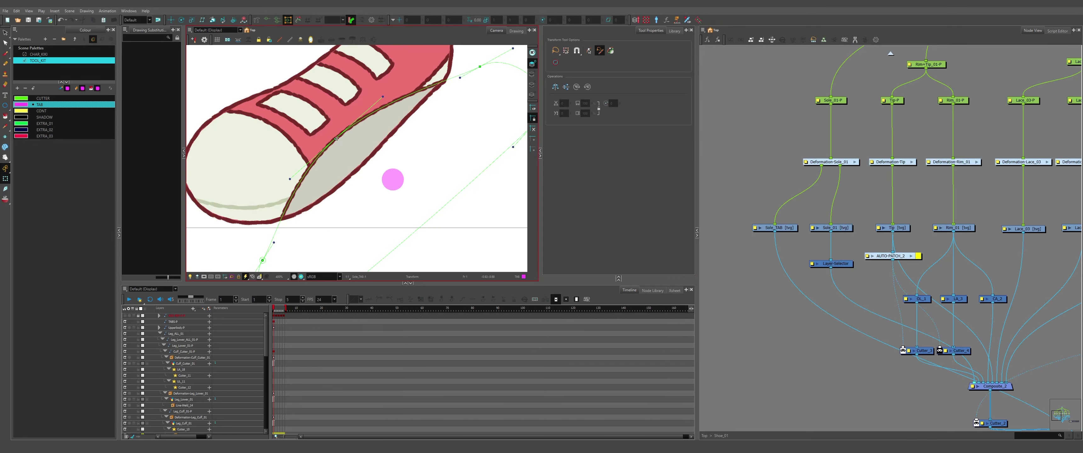
{"action": "left_click", "coordinate": [336, 139]}
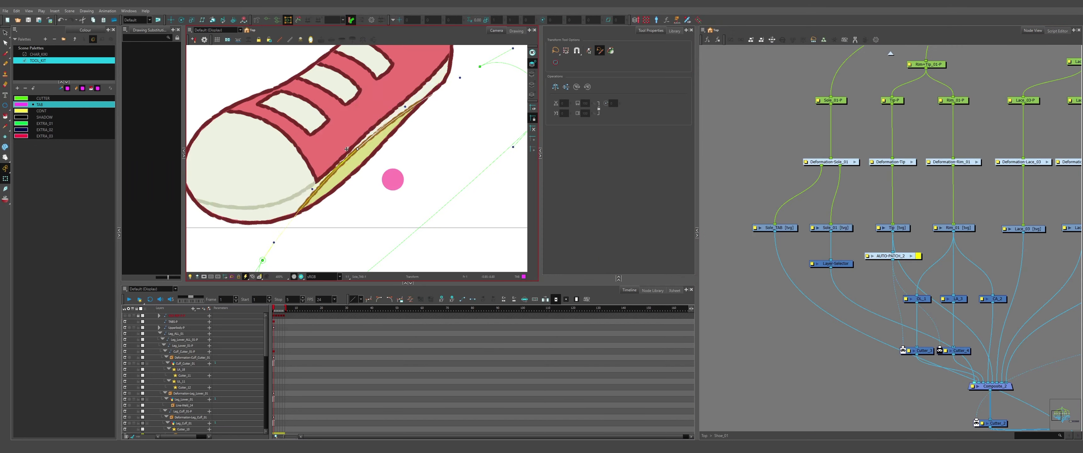
{"action": "left_click", "coordinate": [368, 154]}
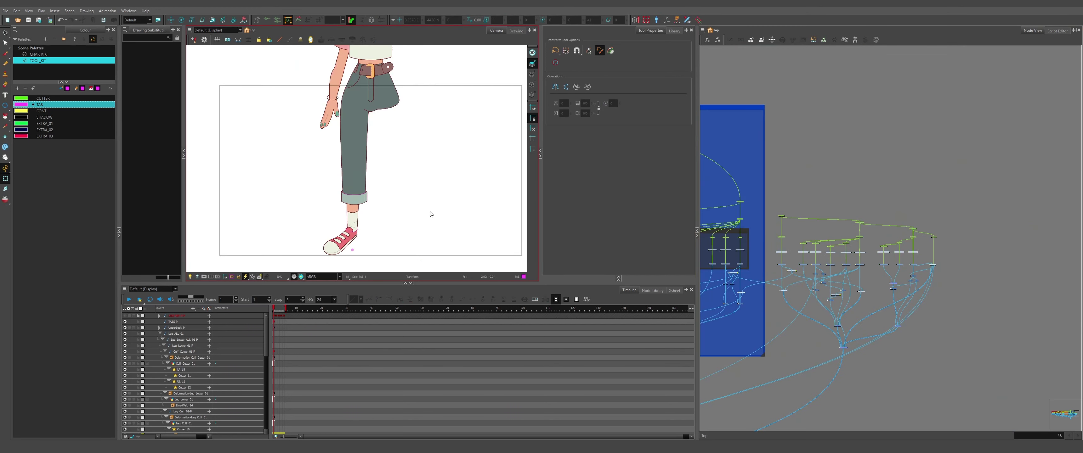
- Paste the orange backdrop with its nested yellow backdrop and nodes into empty space beside the leg's node network
{"action": "left_click", "coordinate": [168, 63]}
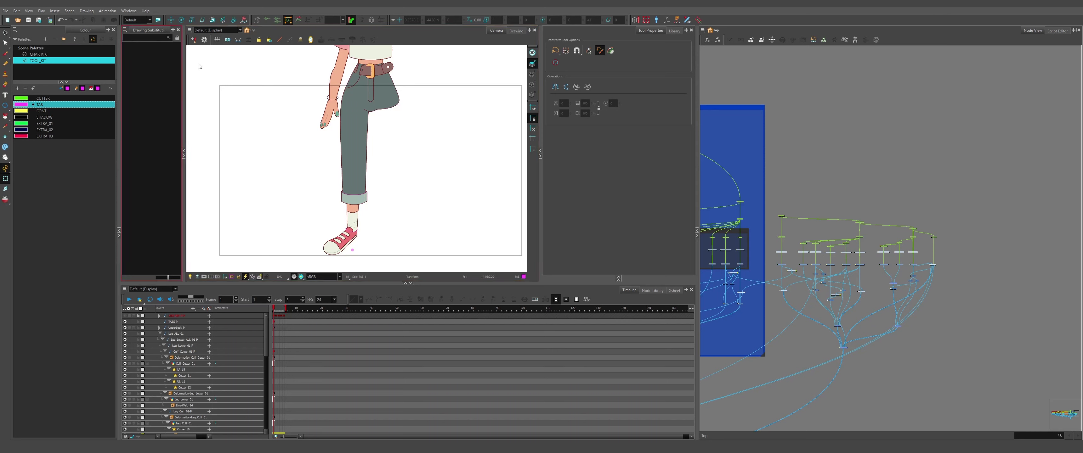
{"action": "left_click", "coordinate": [801, 244]}
{"action": "left_click", "coordinate": [222, 96]}
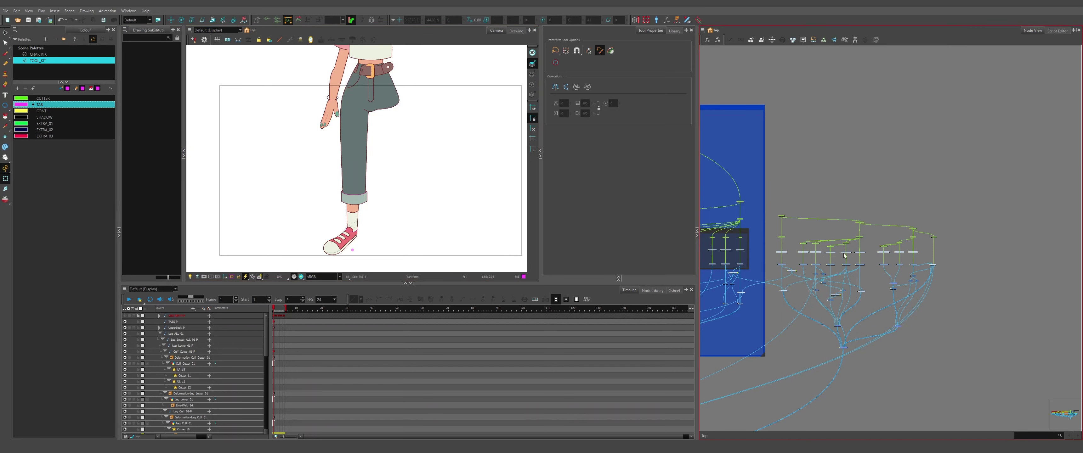
{"action": "scroll", "coordinate": [841, 232], "scroll_direction": "up", "scroll_amount": 2}
{"action": "scroll", "coordinate": [991, 350], "scroll_direction": "down", "scroll_amount": 8}
{"action": "key", "text": "ctrl+v"}
{"action": "left_click_drag", "start_coordinate": [733, 239], "coordinate": [958, 190]}
{"action": "scroll", "coordinate": [958, 191], "scroll_direction": "up", "scroll_amount": 2}
{"action": "left_click", "coordinate": [887, 244]}
{"action": "key", "text": "Return"}
{"action": "left_click", "coordinate": [915, 226]}
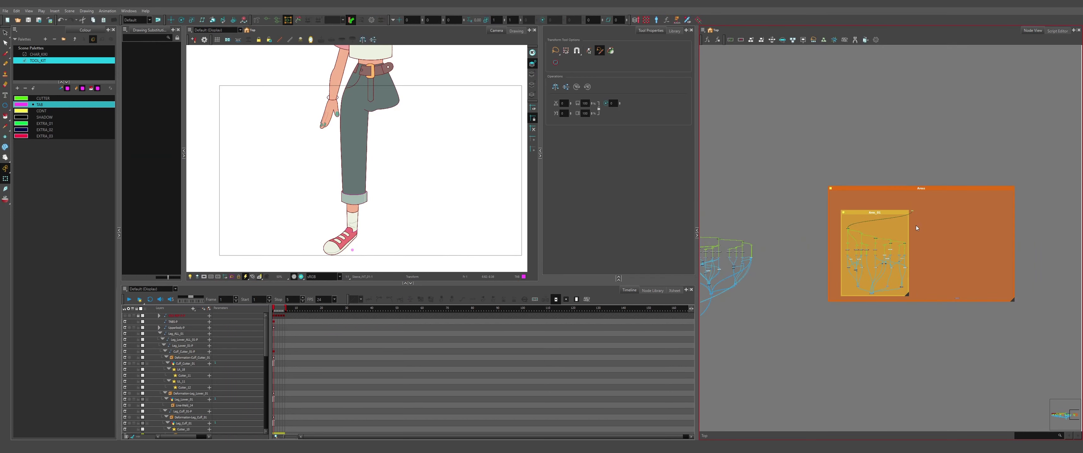
- Delete the pasted nodes inside the yellow backdrop, keeping only the two backdrops
{"action": "key", "text": "ctrl+z"}
{"action": "key", "text": "ctrl+z"}
{"action": "key", "text": "ctrl+shift+z"}
{"action": "left_click_drag", "start_coordinate": [825, 311], "coordinate": [907, 222]}
{"action": "key", "text": "Delete"}
{"action": "scroll", "coordinate": [927, 188], "scroll_direction": "down", "scroll_amount": 3}
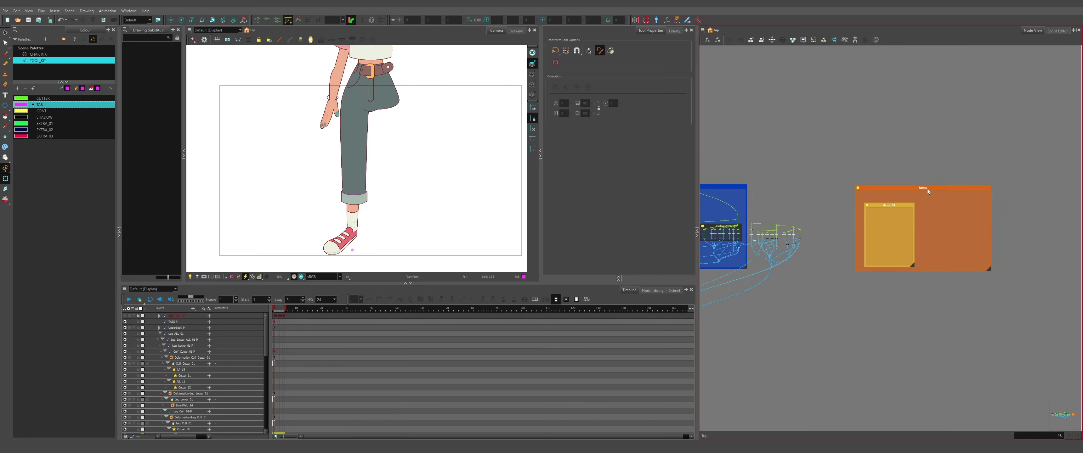
- Move the orange and nested yellow backdrops behind the leg's node network and fit the yellow one around all leg nodes
{"action": "left_click_drag", "start_coordinate": [927, 189], "coordinate": [908, 159]}
{"action": "scroll", "coordinate": [816, 193], "scroll_direction": "up", "scroll_amount": 6}
{"action": "left_click", "coordinate": [844, 151]}
{"action": "left_click_drag", "start_coordinate": [844, 150], "coordinate": [855, 148]}
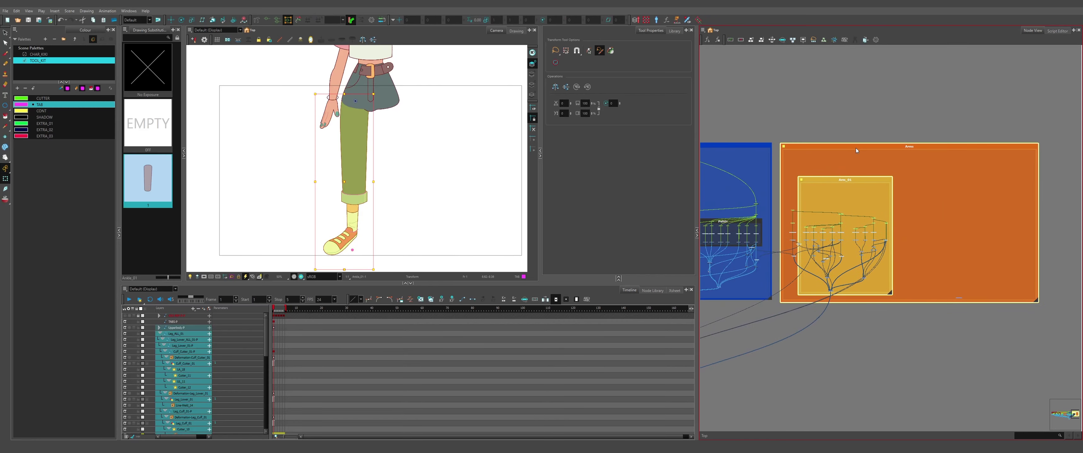
{"action": "scroll", "coordinate": [822, 209], "scroll_direction": "up", "scroll_amount": 2}
{"action": "left_click_drag", "start_coordinate": [918, 323], "coordinate": [952, 324]}
{"action": "left_click_drag", "start_coordinate": [899, 169], "coordinate": [881, 170]}
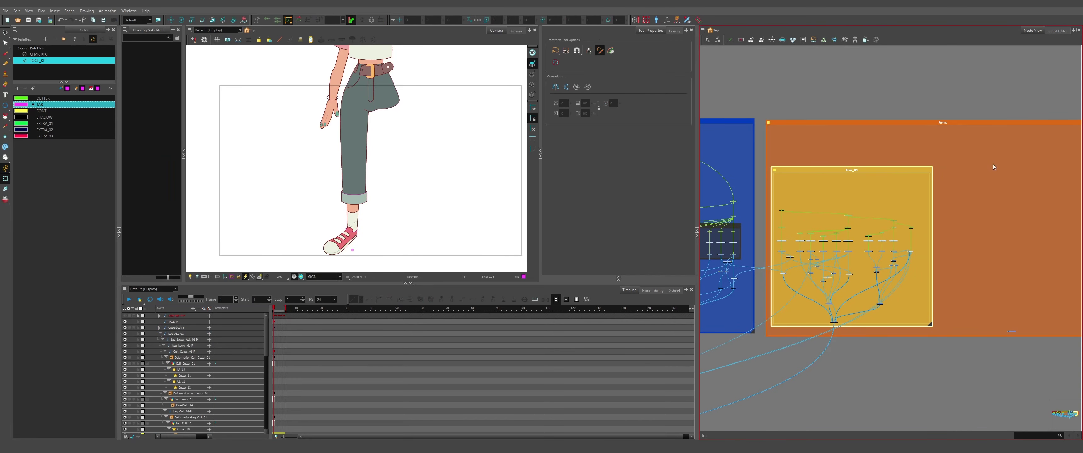
- Adjust the orange leg backdrop's position so it lines up beside the blue Body backdrop
{"action": "left_click", "coordinate": [994, 164]}
{"action": "scroll", "coordinate": [994, 164], "scroll_direction": "down", "scroll_amount": 6}
{"action": "scroll", "coordinate": [1030, 168], "scroll_direction": "up", "scroll_amount": 2}
{"action": "scroll", "coordinate": [975, 180], "scroll_direction": "down", "scroll_amount": 3}
{"action": "left_click_drag", "start_coordinate": [1039, 121], "coordinate": [847, 231]}
{"action": "left_click_drag", "start_coordinate": [888, 176], "coordinate": [882, 176]}
{"action": "left_click", "coordinate": [754, 171]}
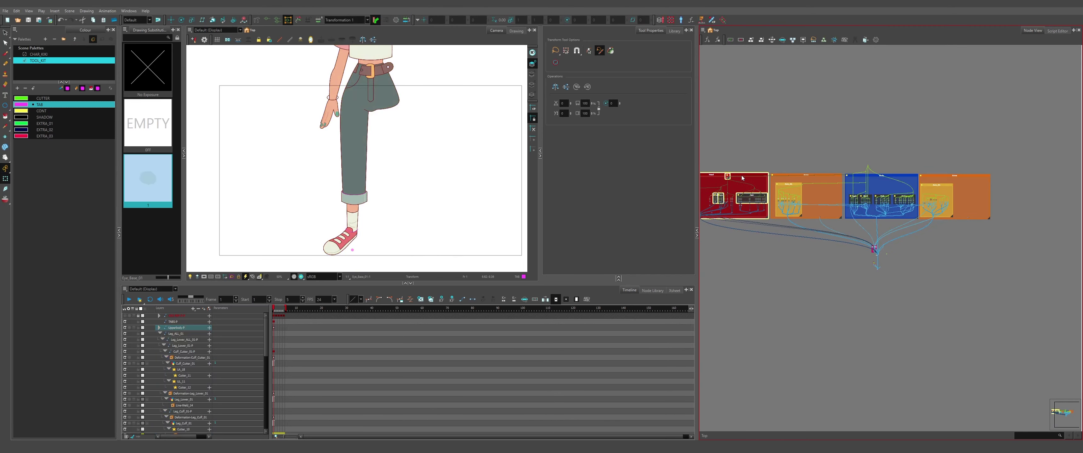
- Rename the yellow backdrop around the leg nodes as Leg_01
{"action": "scroll", "coordinate": [938, 183], "scroll_direction": "up", "scroll_amount": 5}
{"action": "left_click", "coordinate": [841, 189]}
{"action": "left_click_drag", "start_coordinate": [553, 238], "coordinate": [540, 240]}
{"action": "type", "text": "Leg_01"}
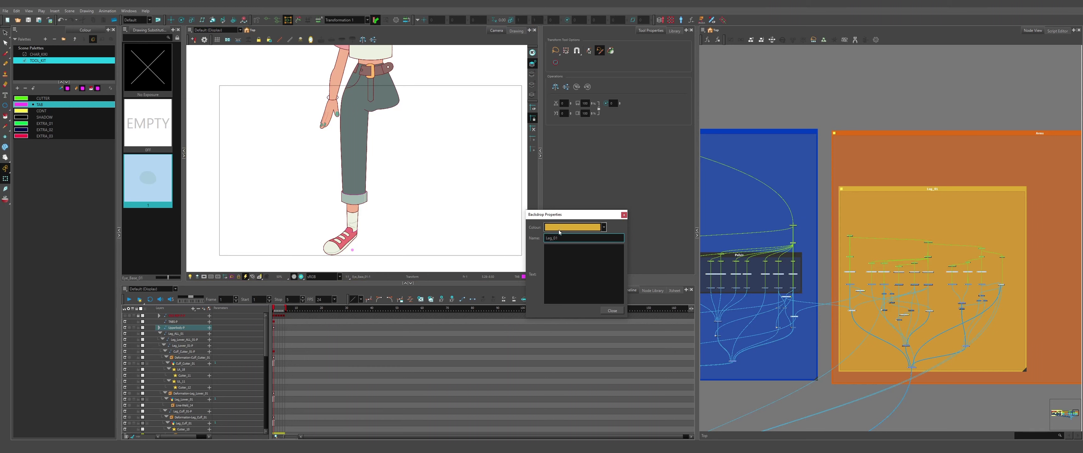
- Try magenta for the Leg_01 backdrop, and settle on bright green as its colour
{"action": "left_click", "coordinate": [565, 227]}
{"action": "left_click", "coordinate": [572, 313]}
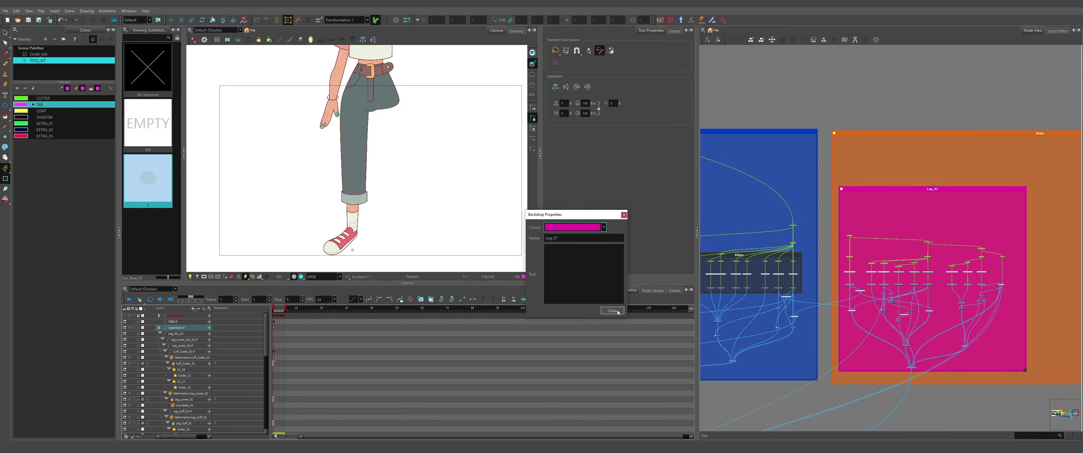
{"action": "left_click", "coordinate": [574, 227]}
{"action": "scroll", "coordinate": [582, 271], "scroll_direction": "up", "scroll_amount": 5}
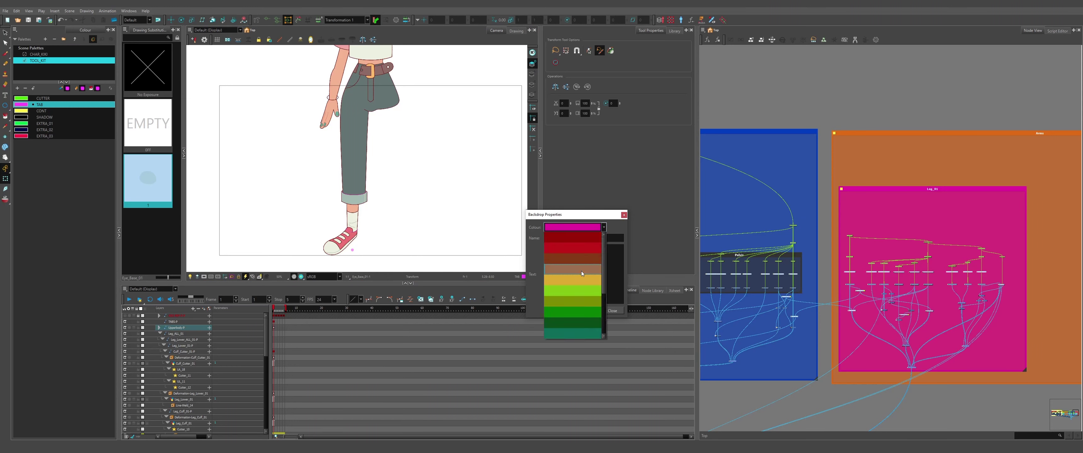
{"action": "left_click", "coordinate": [560, 309]}
{"action": "scroll", "coordinate": [935, 237], "scroll_direction": "down", "scroll_amount": 6}
{"action": "scroll", "coordinate": [935, 237], "scroll_direction": "up", "scroll_amount": 5}
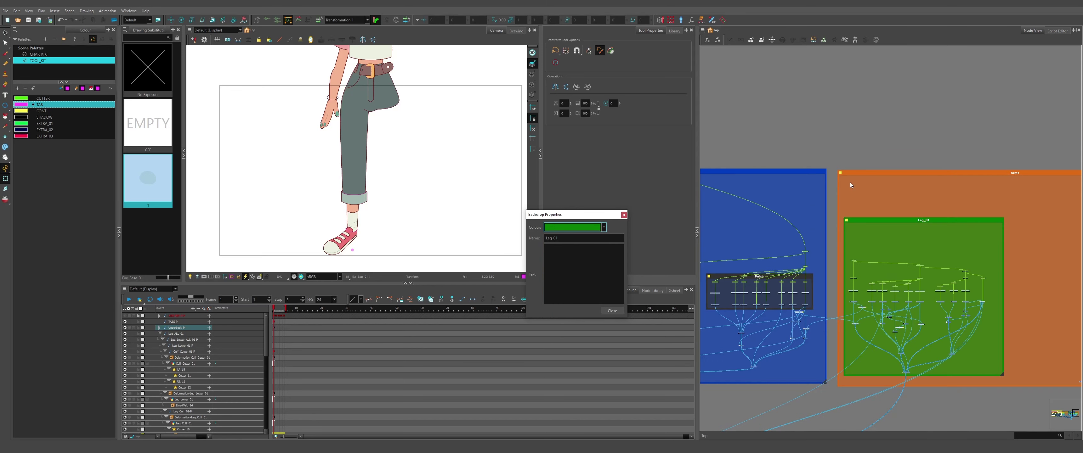
- Rename the orange outer backdrop as Legs and set its colour to dark green
{"action": "left_click", "coordinate": [850, 183]}
{"action": "double_click", "coordinate": [549, 242]}
{"action": "type", "text": "Legs"}
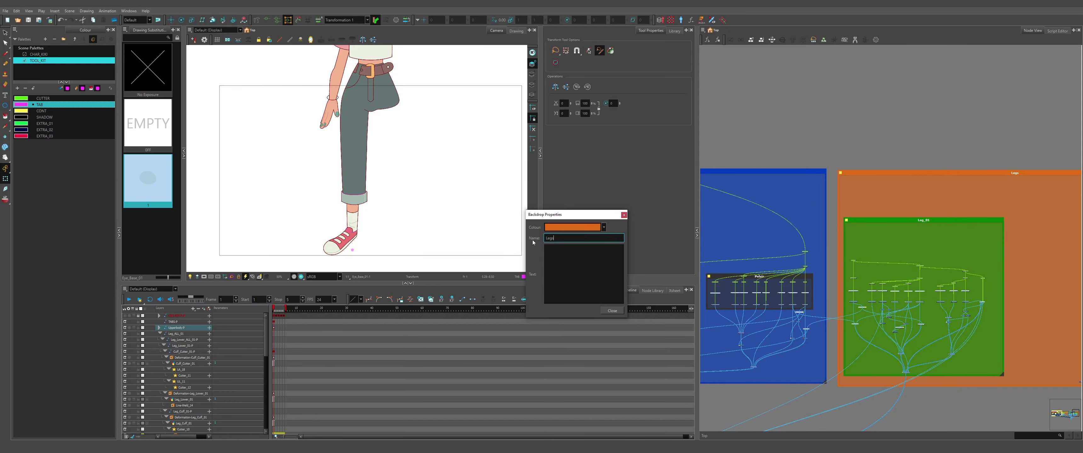
{"action": "left_click", "coordinate": [572, 227]}
{"action": "scroll", "coordinate": [580, 262], "scroll_direction": "down", "scroll_amount": 2}
{"action": "left_click", "coordinate": [580, 261]}
{"action": "left_click", "coordinate": [612, 312]}
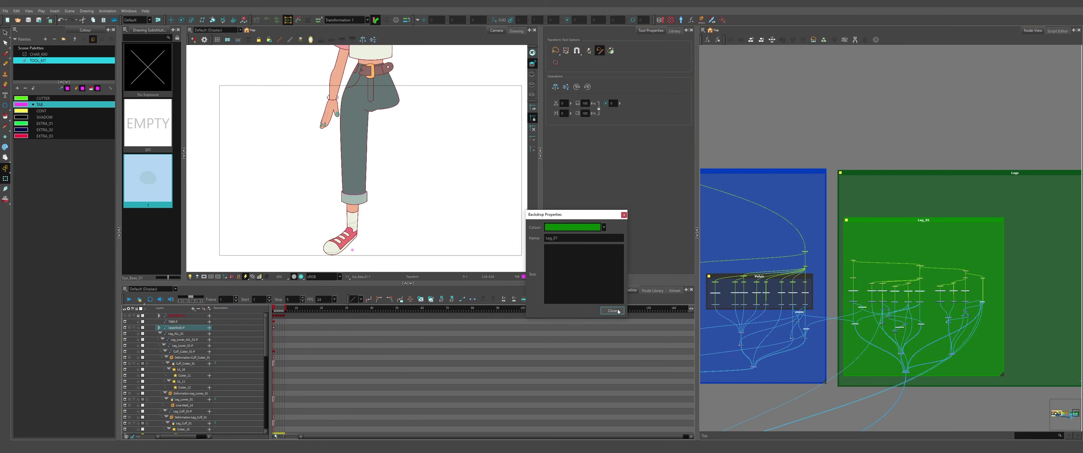
- Add a parent peg above the Leg_ALL_01 peg and move it outside the Leg_01 backdrop, within the Legs backdrop
{"action": "scroll", "coordinate": [870, 258], "scroll_direction": "up", "scroll_amount": 5}
{"action": "left_click", "coordinate": [813, 268]}
{"action": "key", "text": "ctrl+p"}
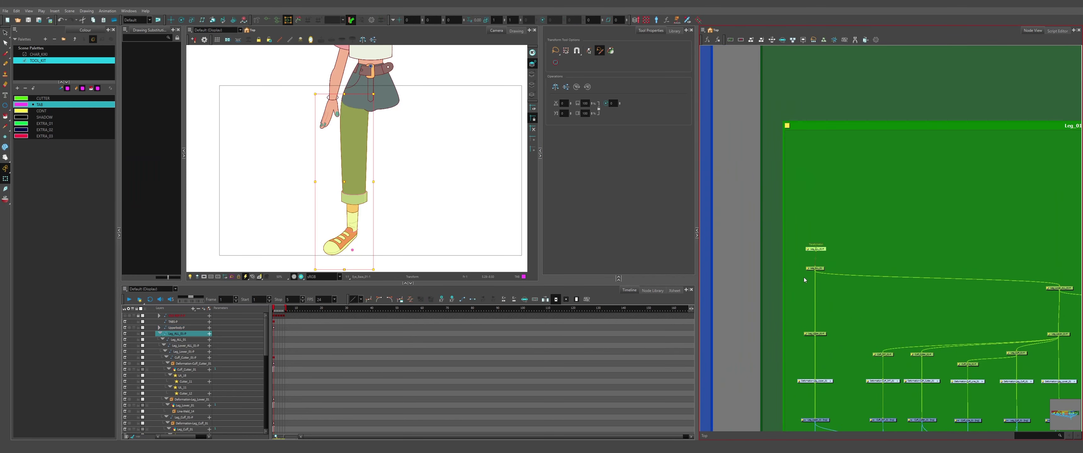
{"action": "scroll", "coordinate": [813, 269], "scroll_direction": "up", "scroll_amount": 2}
{"action": "scroll", "coordinate": [884, 236], "scroll_direction": "down", "scroll_amount": 1}
{"action": "left_click_drag", "start_coordinate": [817, 238], "coordinate": [850, 230]}
{"action": "scroll", "coordinate": [842, 239], "scroll_direction": "down", "scroll_amount": 5}
{"action": "scroll", "coordinate": [827, 231], "scroll_direction": "up", "scroll_amount": 3}
{"action": "scroll", "coordinate": [850, 233], "scroll_direction": "up", "scroll_amount": 3}
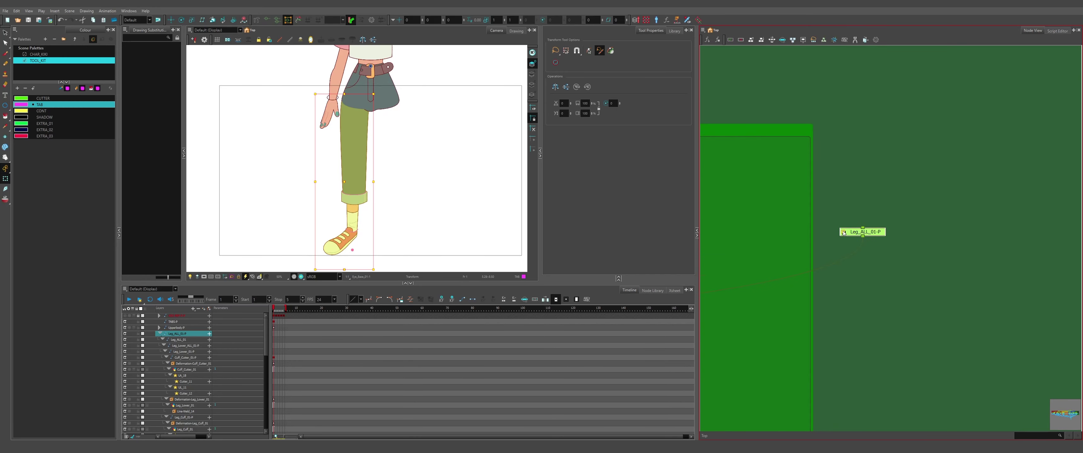
- Rename the leg's new parent peg as Legs-P
{"action": "left_click", "coordinate": [843, 232]}
{"action": "left_click_drag", "start_coordinate": [566, 236], "coordinate": [555, 237]}
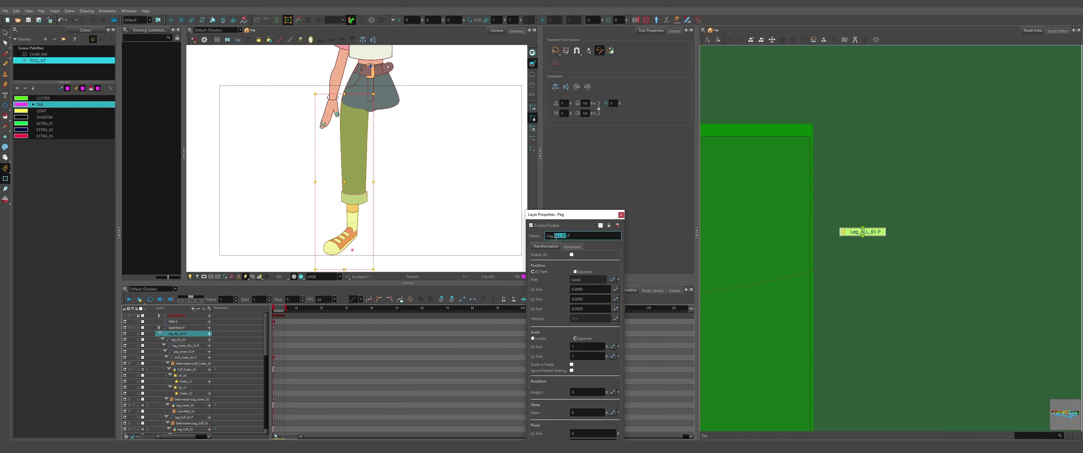
{"action": "type", "text": "s"}
{"action": "key", "text": "Return"}
- Move the pivot of the Legs-P peg down from the belt buckle to the hanging end of the belt
{"action": "key", "text": "alt+3"}
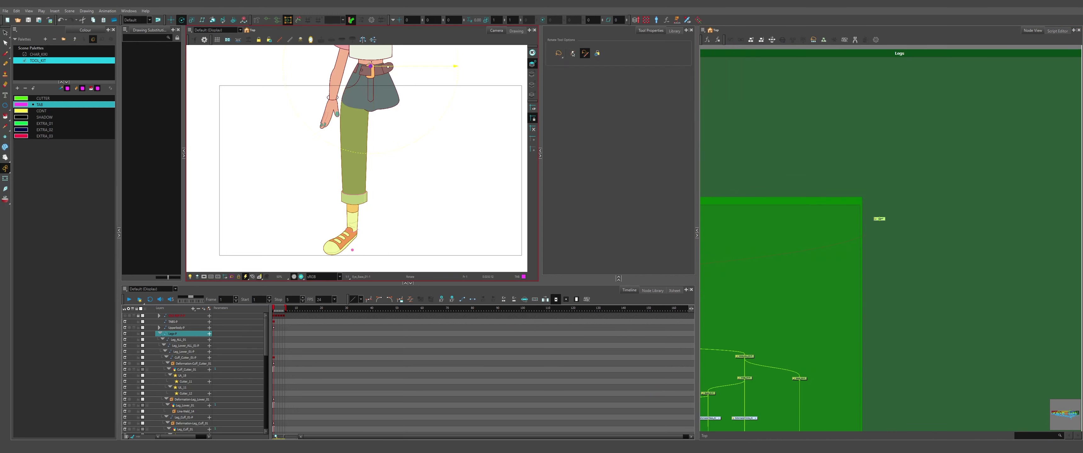
{"action": "left_click_drag", "start_coordinate": [370, 78], "coordinate": [370, 106]}
{"action": "scroll", "coordinate": [453, 176], "scroll_direction": "down", "scroll_amount": 1}
{"action": "scroll", "coordinate": [867, 211], "scroll_direction": "down", "scroll_amount": 3}
{"action": "left_click_drag", "start_coordinate": [867, 211], "coordinate": [997, 230]}
{"action": "scroll", "coordinate": [1026, 229], "scroll_direction": "up", "scroll_amount": 2}
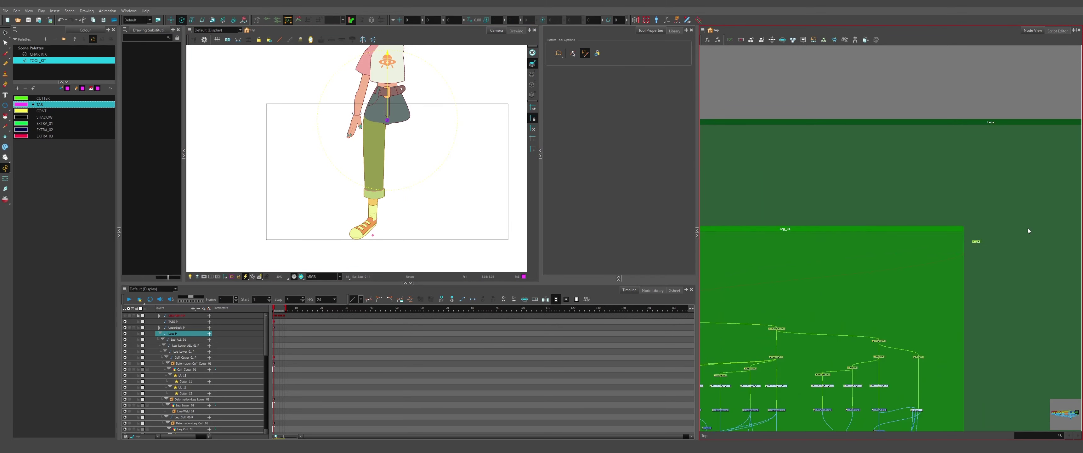
- Add a parent peg above the Upperbody-P peg at the top of the Body network
{"action": "scroll", "coordinate": [1028, 228], "scroll_direction": "down", "scroll_amount": 3}
{"action": "left_click", "coordinate": [1033, 223]}
{"action": "scroll", "coordinate": [1034, 223], "scroll_direction": "down", "scroll_amount": 3}
{"action": "scroll", "coordinate": [818, 168], "scroll_direction": "up", "scroll_amount": 5}
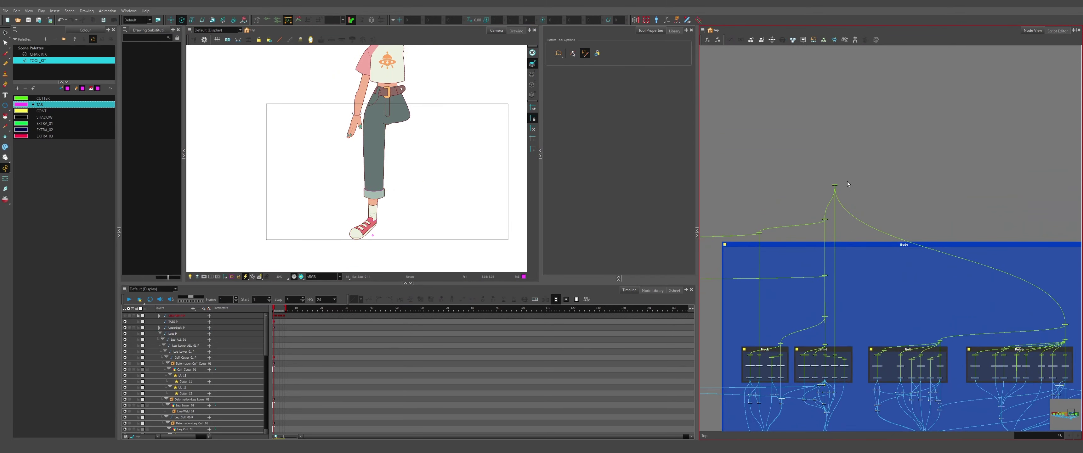
{"action": "scroll", "coordinate": [818, 182], "scroll_direction": "up", "scroll_amount": 2}
{"action": "left_click_drag", "start_coordinate": [792, 191], "coordinate": [881, 263]}
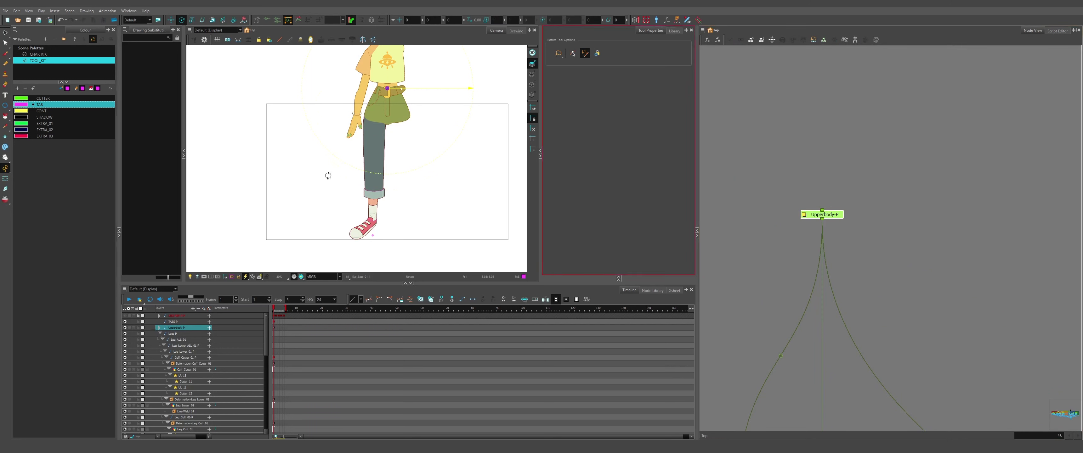
{"action": "scroll", "coordinate": [328, 178], "scroll_direction": "down", "scroll_amount": 3}
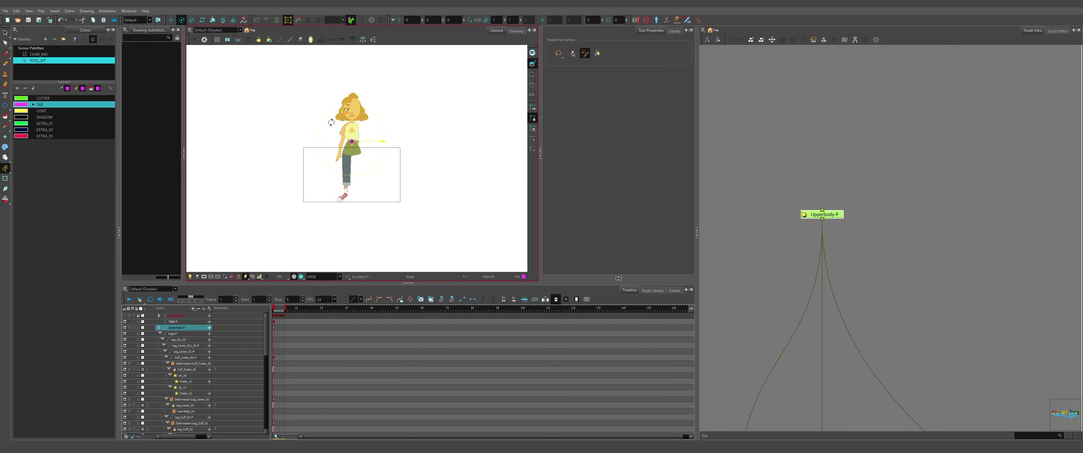
{"action": "scroll", "coordinate": [331, 122], "scroll_direction": "up", "scroll_amount": 2}
{"action": "scroll", "coordinate": [331, 121], "scroll_direction": "down", "scroll_amount": 2}
{"action": "scroll", "coordinate": [331, 122], "scroll_direction": "up", "scroll_amount": 1}
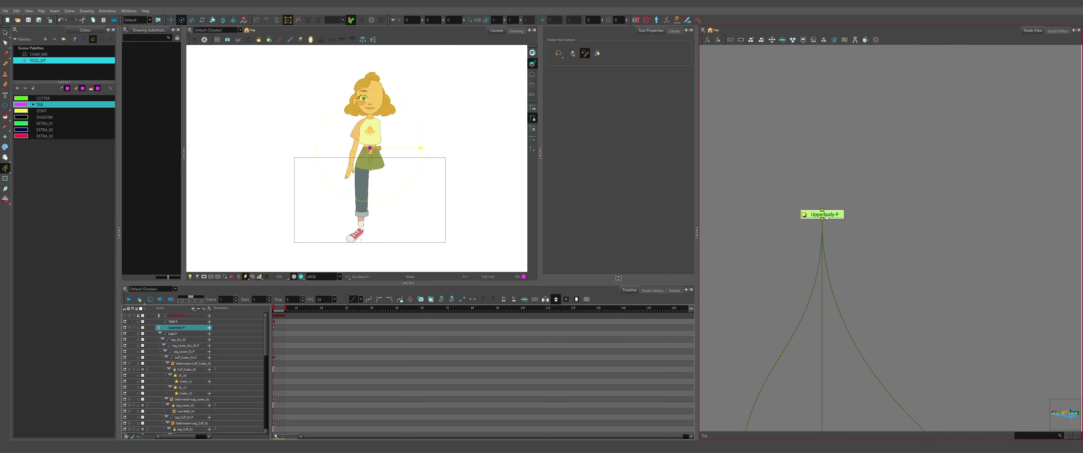
{"action": "key", "text": "ctrl+p"}
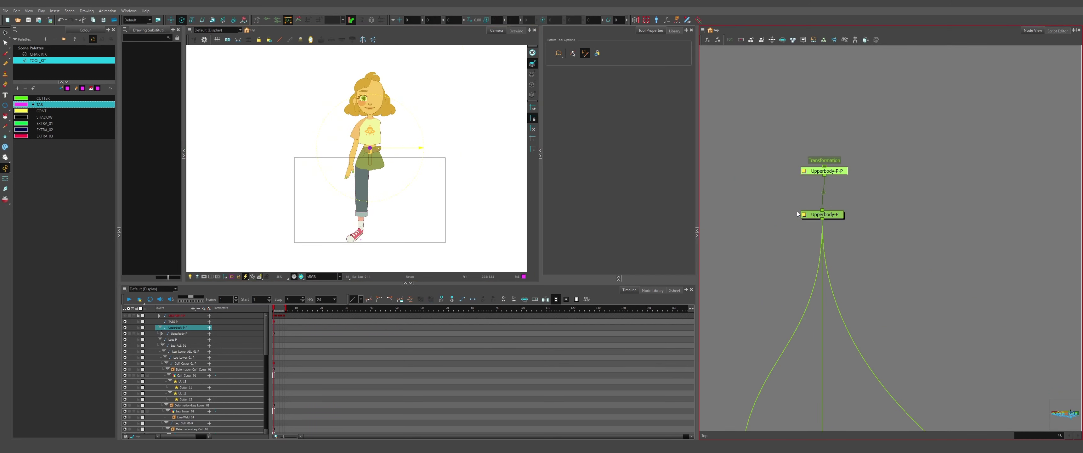
- Move the new parent peg up and away from Upperbody-P, and rename it as Lowerbody-P
{"action": "left_click", "coordinate": [863, 187]}
{"action": "scroll", "coordinate": [838, 185], "scroll_direction": "down", "scroll_amount": 3}
{"action": "left_click_drag", "start_coordinate": [838, 178], "coordinate": [781, 200]}
{"action": "scroll", "coordinate": [916, 160], "scroll_direction": "down", "scroll_amount": 4}
{"action": "scroll", "coordinate": [773, 200], "scroll_direction": "up", "scroll_amount": 5}
{"action": "scroll", "coordinate": [783, 205], "scroll_direction": "up", "scroll_amount": 1}
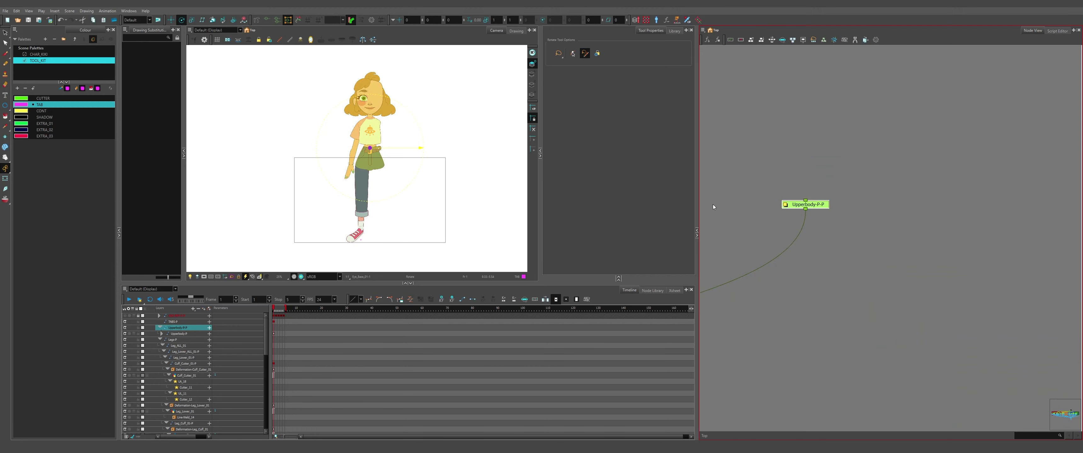
{"action": "triple_click", "coordinate": [553, 236]}
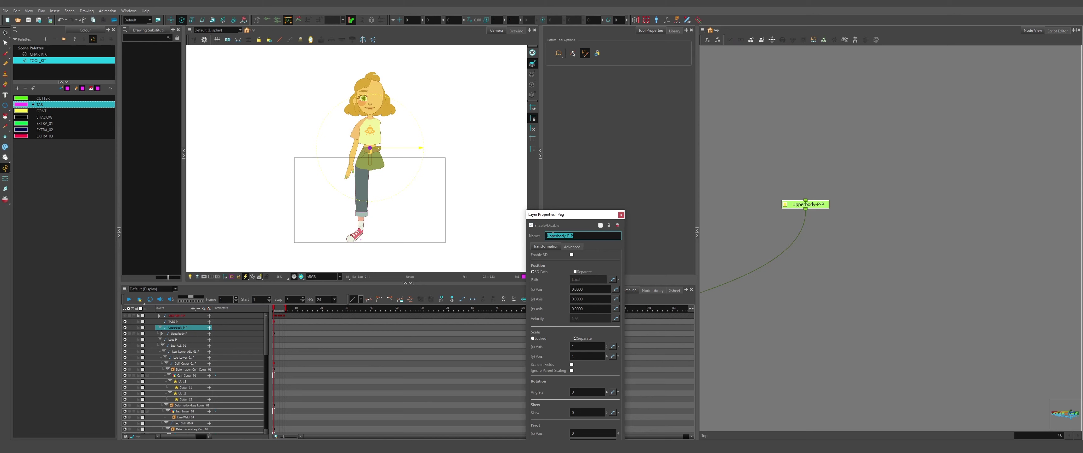
{"action": "type", "text": "Lowerbody-P"}
{"action": "key", "text": "Return"}
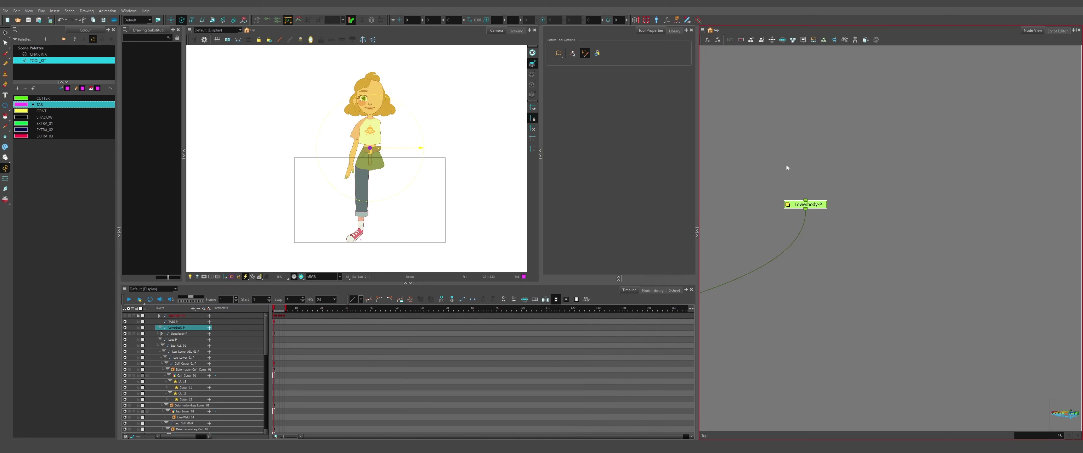
- Connect the Lowerbody-P peg's output to the Legs-P peg so it also drives the legs
{"action": "scroll", "coordinate": [319, 173], "scroll_direction": "up", "scroll_amount": 4}
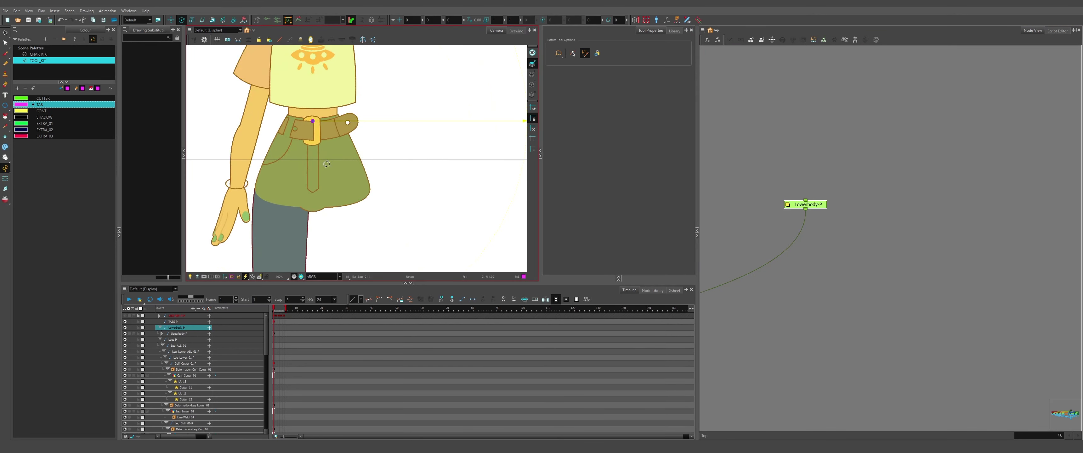
{"action": "scroll", "coordinate": [327, 164], "scroll_direction": "down", "scroll_amount": 2}
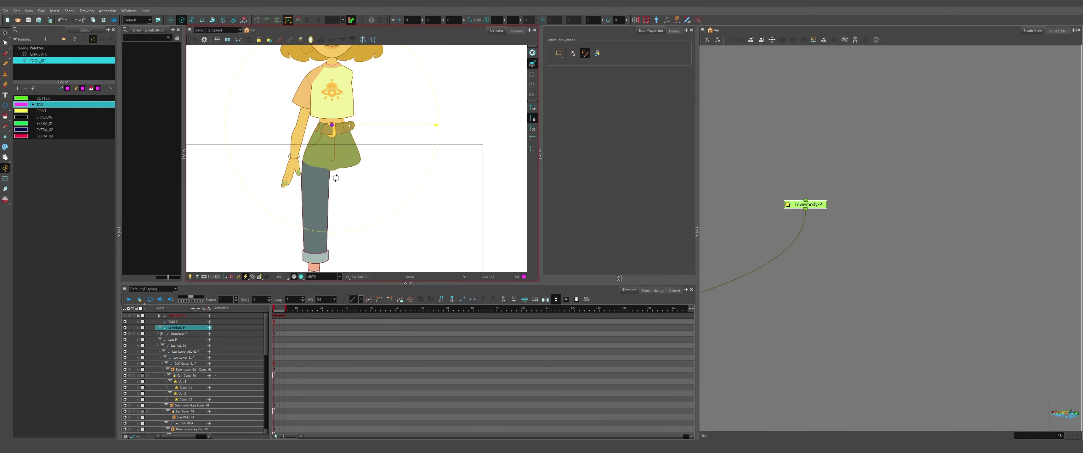
{"action": "scroll", "coordinate": [851, 180], "scroll_direction": "down", "scroll_amount": 2}
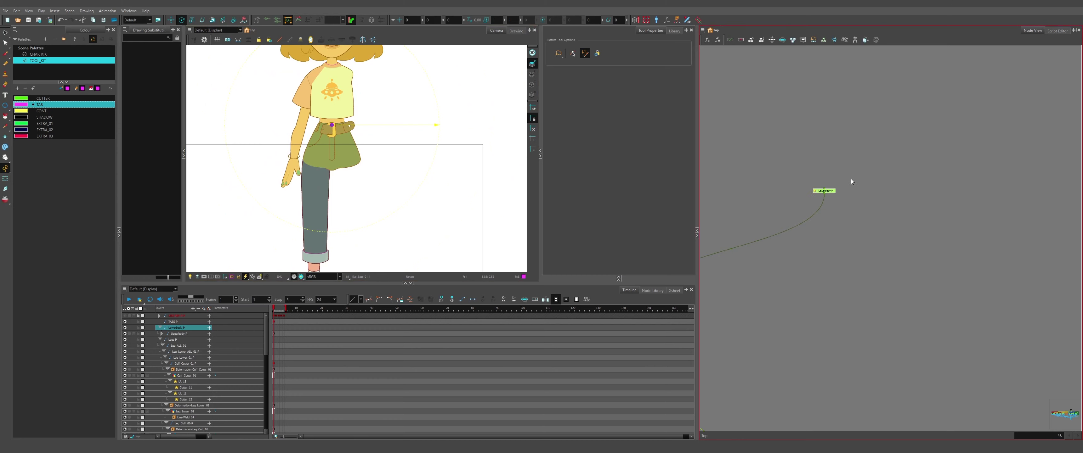
{"action": "scroll", "coordinate": [851, 178], "scroll_direction": "down", "scroll_amount": 4}
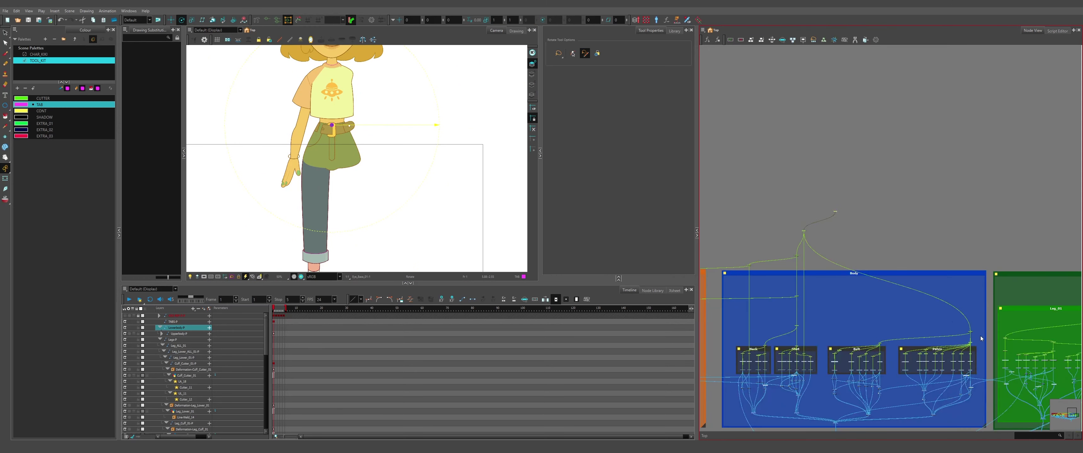
{"action": "scroll", "coordinate": [831, 210], "scroll_direction": "up", "scroll_amount": 4}
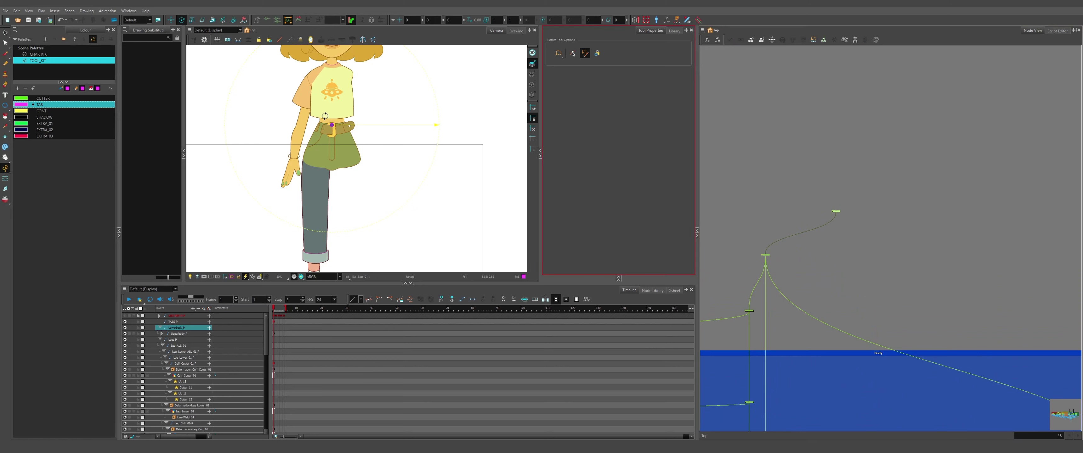
{"action": "scroll", "coordinate": [318, 128], "scroll_direction": "down", "scroll_amount": 1}
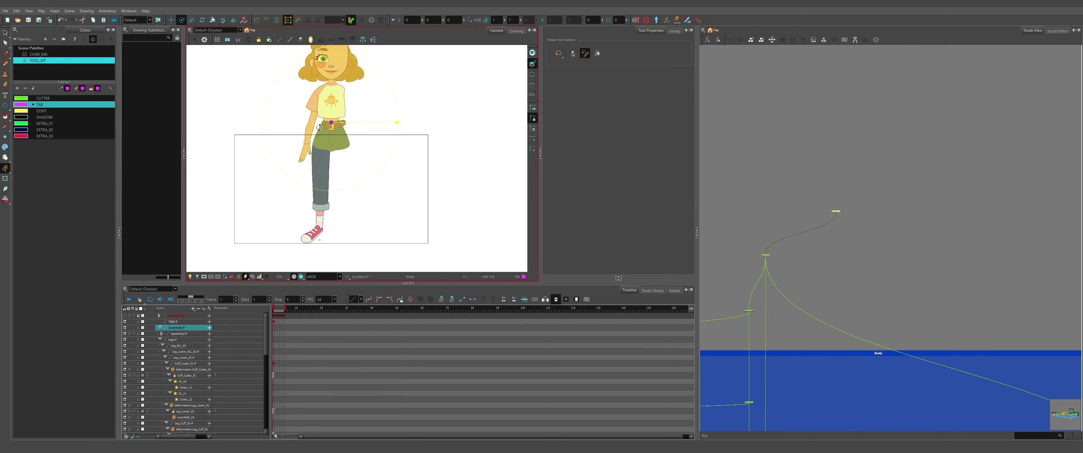
{"action": "left_click", "coordinate": [899, 249]}
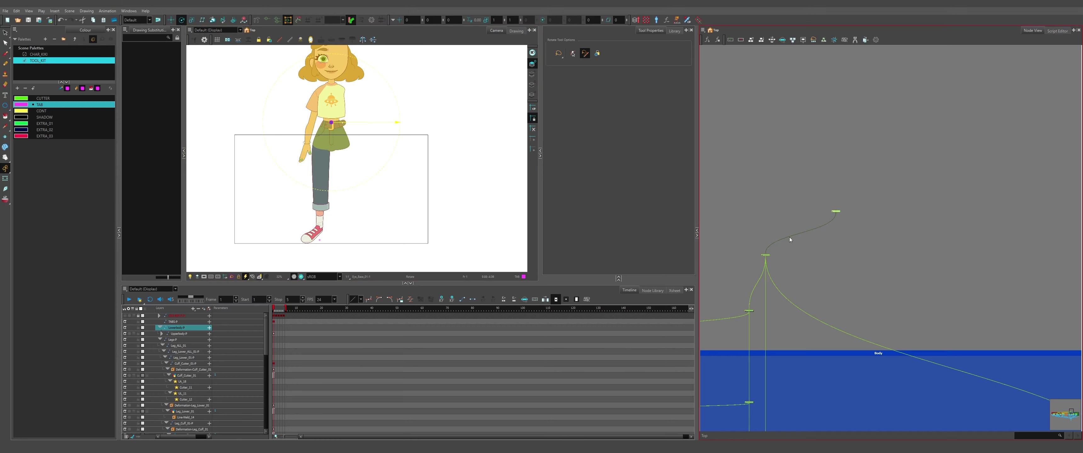
{"action": "scroll", "coordinate": [839, 220], "scroll_direction": "up", "scroll_amount": 2}
{"action": "scroll", "coordinate": [837, 214], "scroll_direction": "up", "scroll_amount": 2}
{"action": "scroll", "coordinate": [767, 217], "scroll_direction": "down", "scroll_amount": 5}
{"action": "left_click_drag", "start_coordinate": [832, 206], "coordinate": [927, 264]}
{"action": "scroll", "coordinate": [926, 264], "scroll_direction": "up", "scroll_amount": 4}
{"action": "scroll", "coordinate": [928, 266], "scroll_direction": "up", "scroll_amount": 5}
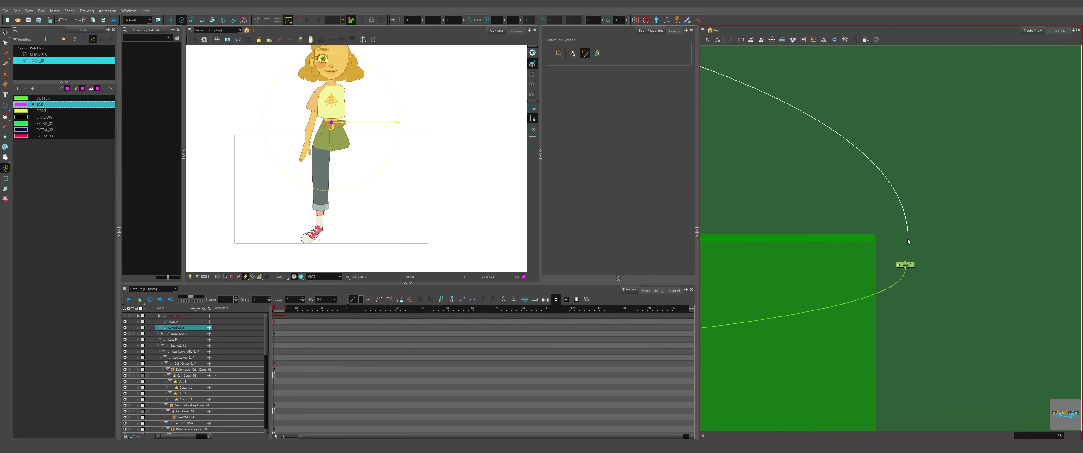
{"action": "scroll", "coordinate": [964, 306], "scroll_direction": "down", "scroll_amount": 5}
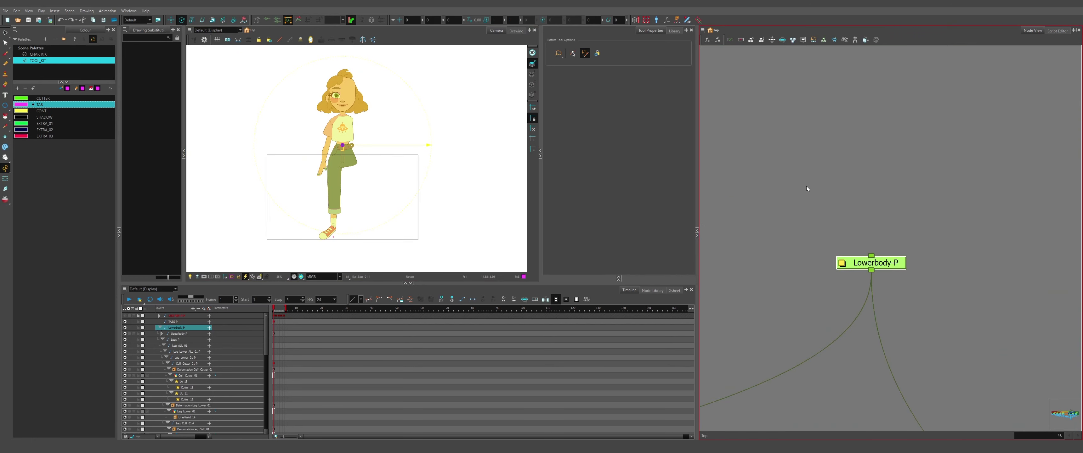
- Add a parent peg above the Lowerbody-P peg and move it up, well clear of Lowerbody-P
{"action": "left_click_drag", "start_coordinate": [806, 186], "coordinate": [810, 244]}
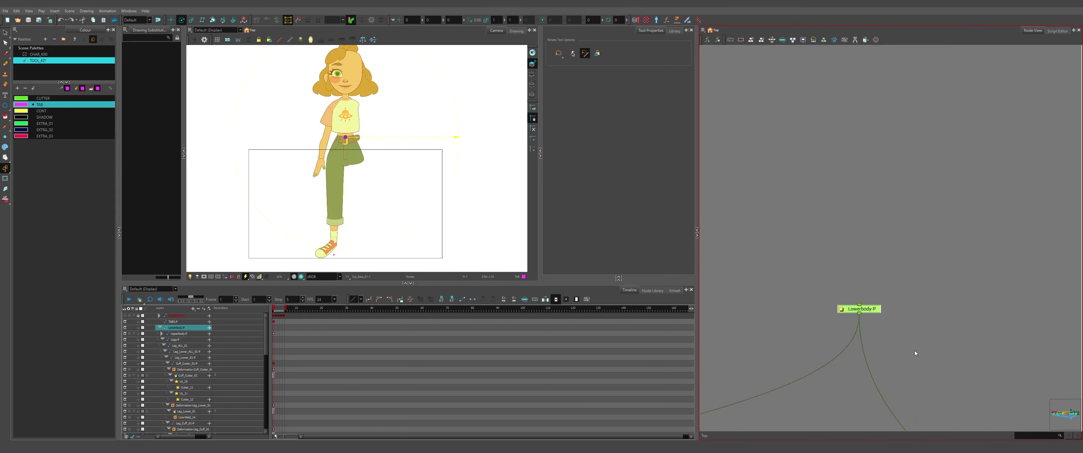
{"action": "scroll", "coordinate": [899, 352], "scroll_direction": "down", "scroll_amount": 2}
{"action": "key", "text": "ctrl+p"}
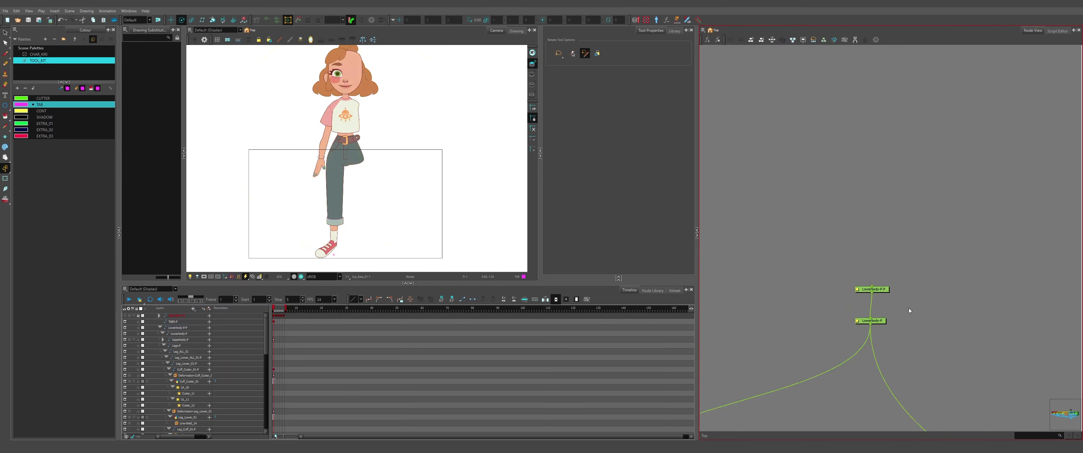
{"action": "left_click_drag", "start_coordinate": [878, 293], "coordinate": [884, 231]}
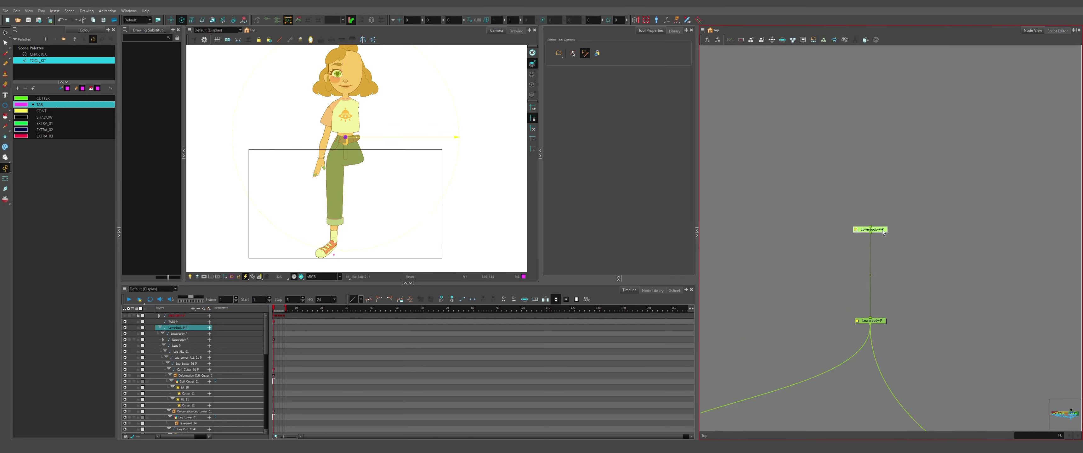
- Rename the new top peg as Body_MASTER-P and move it further up above Lowerbody-P
{"action": "left_click", "coordinate": [855, 230]}
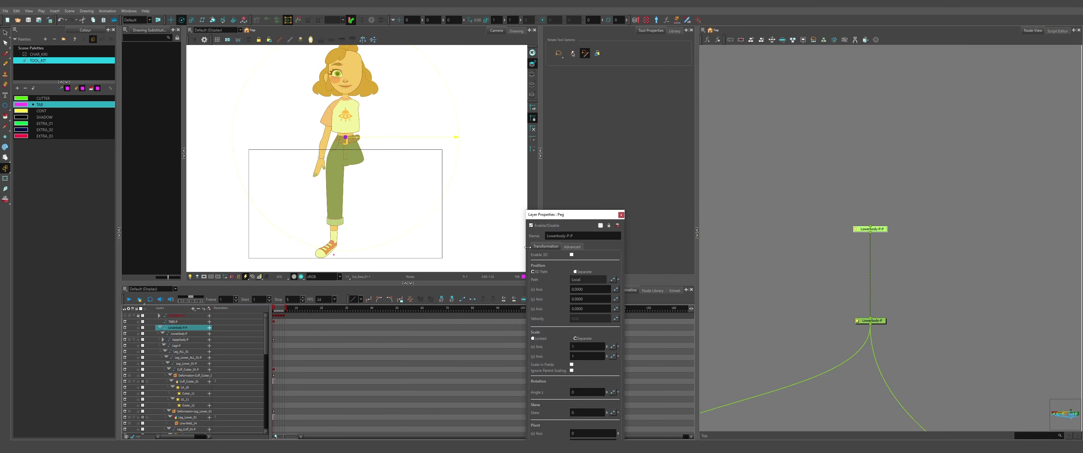
{"action": "double_click", "coordinate": [567, 237]}
{"action": "type", "text": "Body_MASTER"}
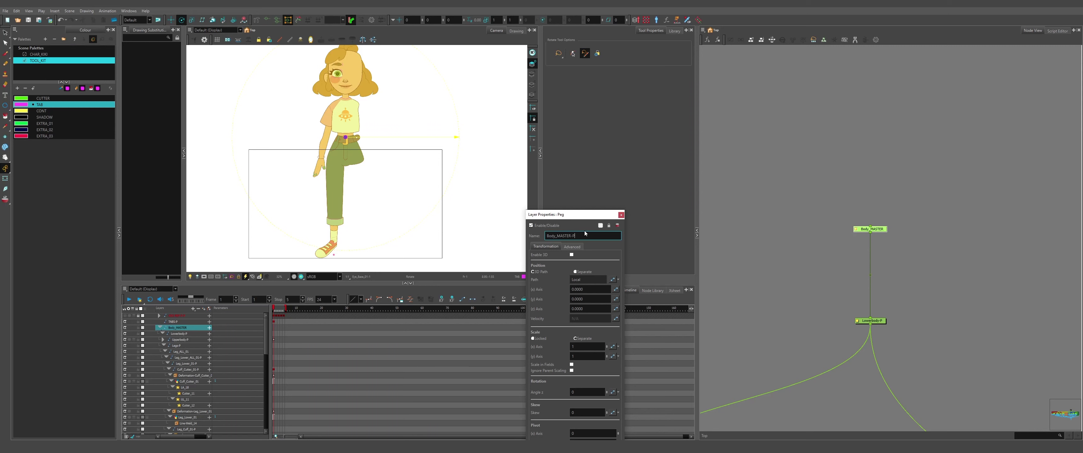
{"action": "key", "text": "Return"}
{"action": "left_click", "coordinate": [620, 215]}
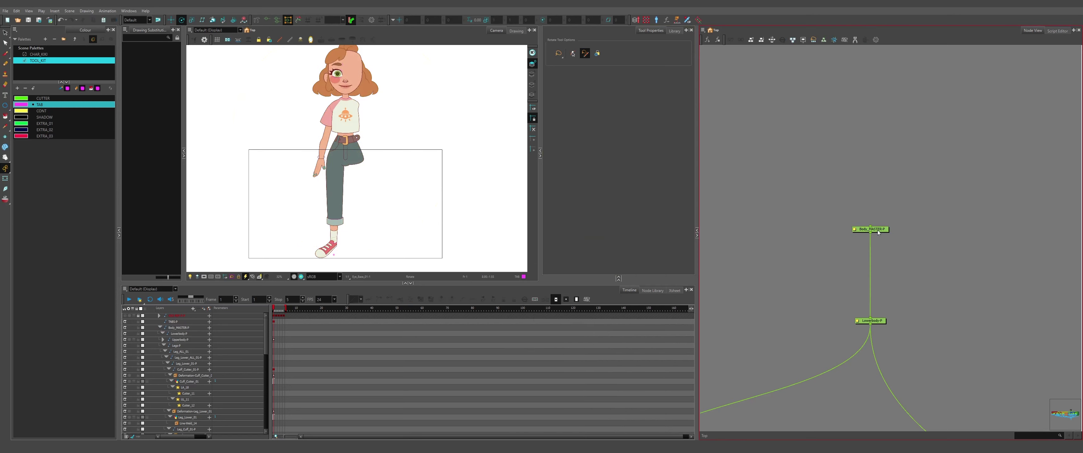
{"action": "left_click_drag", "start_coordinate": [883, 231], "coordinate": [884, 187]}
- Duplicate the HEAD FLIP backdrop from the head network and delete the copied Head_MASTER peg inside the duplicate
{"action": "scroll", "coordinate": [882, 198], "scroll_direction": "down", "scroll_amount": 8}
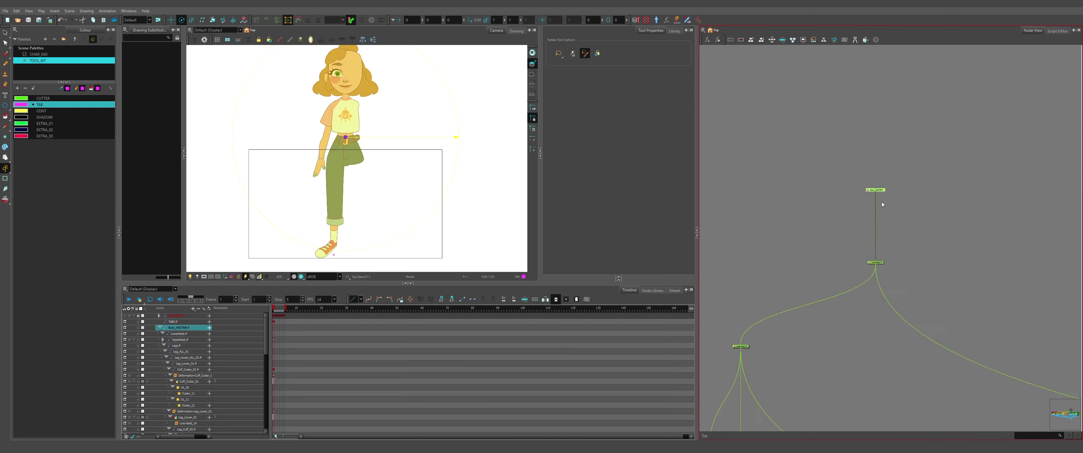
{"action": "left_click_drag", "start_coordinate": [830, 255], "coordinate": [1026, 170]}
{"action": "left_click_drag", "start_coordinate": [843, 212], "coordinate": [1058, 204]}
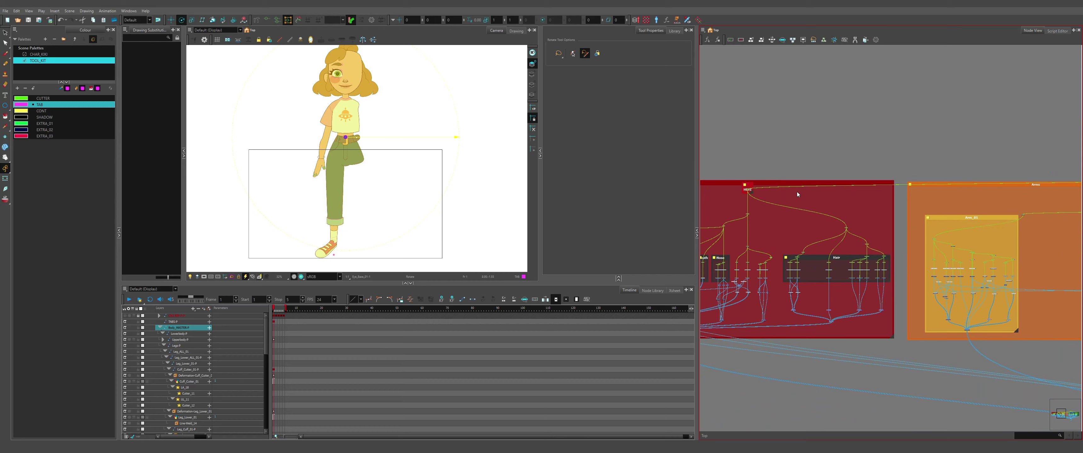
{"action": "scroll", "coordinate": [744, 187], "scroll_direction": "up", "scroll_amount": 8}
{"action": "scroll", "coordinate": [725, 202], "scroll_direction": "up", "scroll_amount": 2}
{"action": "left_click", "coordinate": [763, 199]}
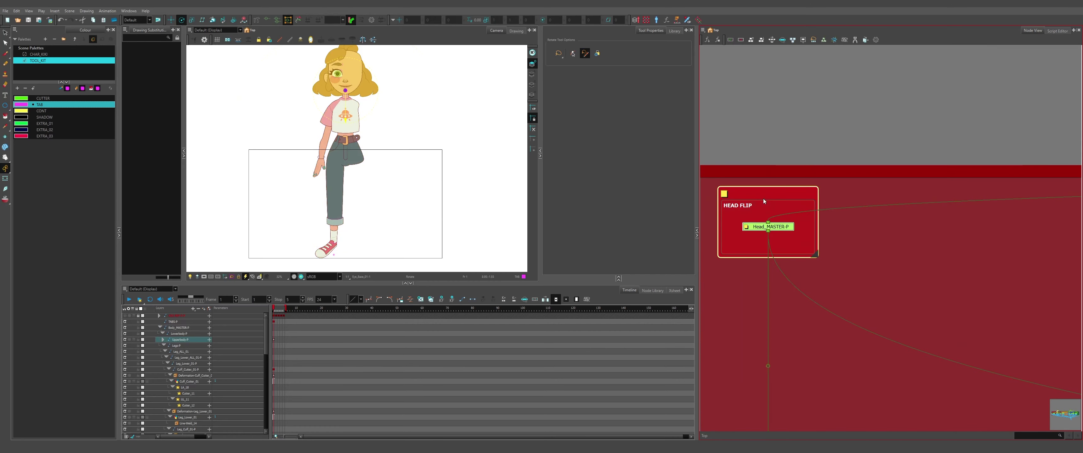
{"action": "key", "text": "ctrl+c"}
{"action": "key", "text": "ctrl+v"}
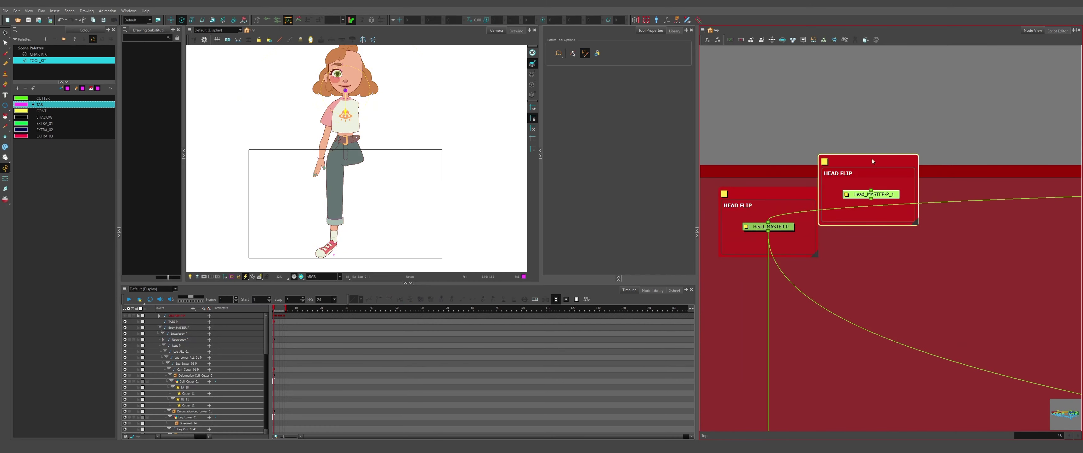
{"action": "mouse_move", "coordinate": [872, 161]}
{"action": "left_mouse_down"}
{"action": "mouse_move", "coordinate": [862, 90]}
{"action": "mouse_move", "coordinate": [877, 160]}
{"action": "left_mouse_up"}
{"action": "key", "text": "Delete"}
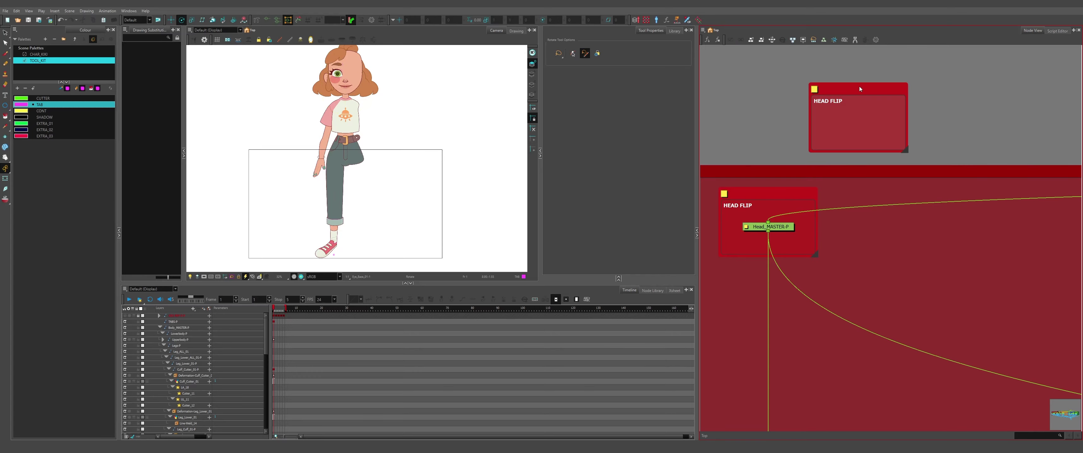
- Move the duplicated HEAD FLIP backdrop to the top of the body network so it frames the Body_MASTER-P peg
{"action": "scroll", "coordinate": [853, 94], "scroll_direction": "down", "scroll_amount": 6}
{"action": "left_click_drag", "start_coordinate": [859, 86], "coordinate": [820, 211]}
{"action": "scroll", "coordinate": [837, 206], "scroll_direction": "up", "scroll_amount": 8}
{"action": "left_click_drag", "start_coordinate": [856, 206], "coordinate": [844, 189]}
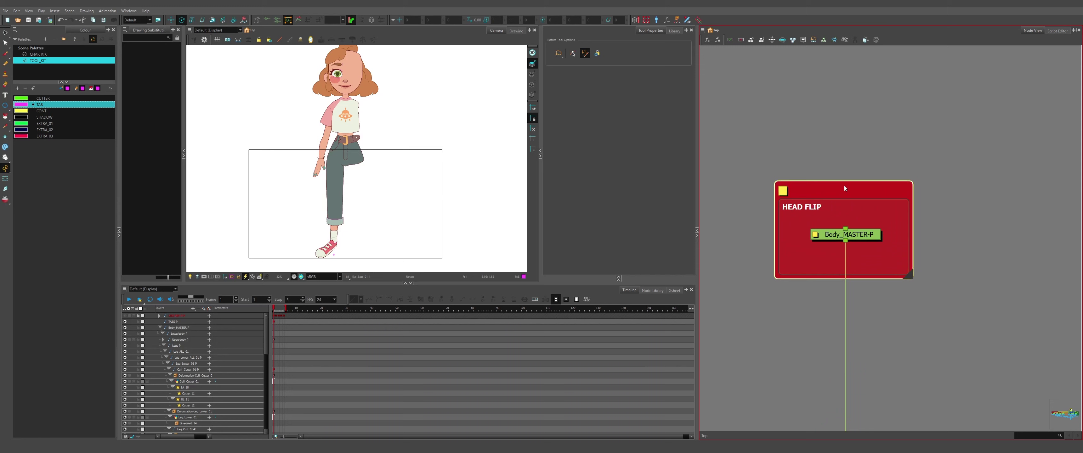
- Change the text of the backdrop around Body_MASTER-P to BODY FLIP
{"action": "double_click", "coordinate": [845, 188]}
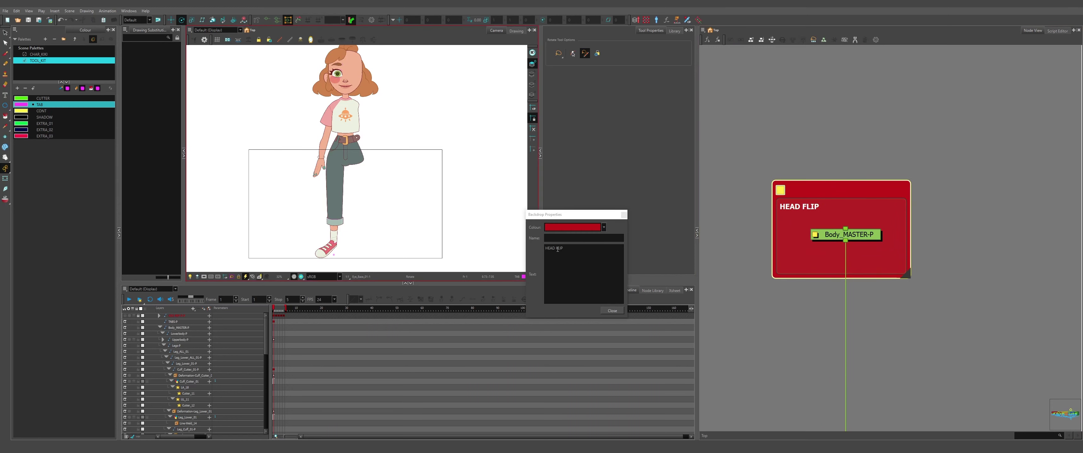
{"action": "double_click", "coordinate": [558, 249]}
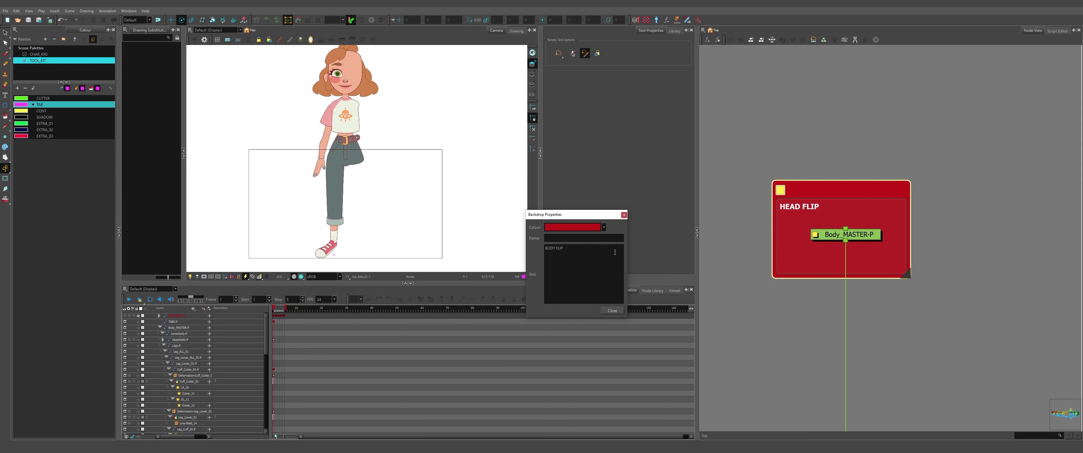
{"action": "left_click", "coordinate": [612, 311]}
- Examine the Body_MASTER-P peg in its backdrop and how it connects to the whole character's node network
{"action": "scroll", "coordinate": [860, 234], "scroll_direction": "down", "scroll_amount": 5}
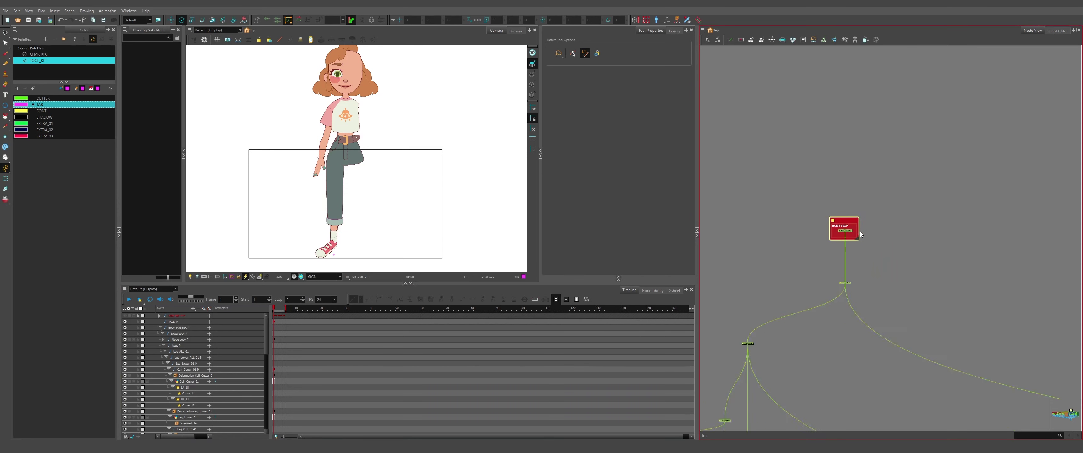
{"action": "scroll", "coordinate": [850, 235], "scroll_direction": "up", "scroll_amount": 3}
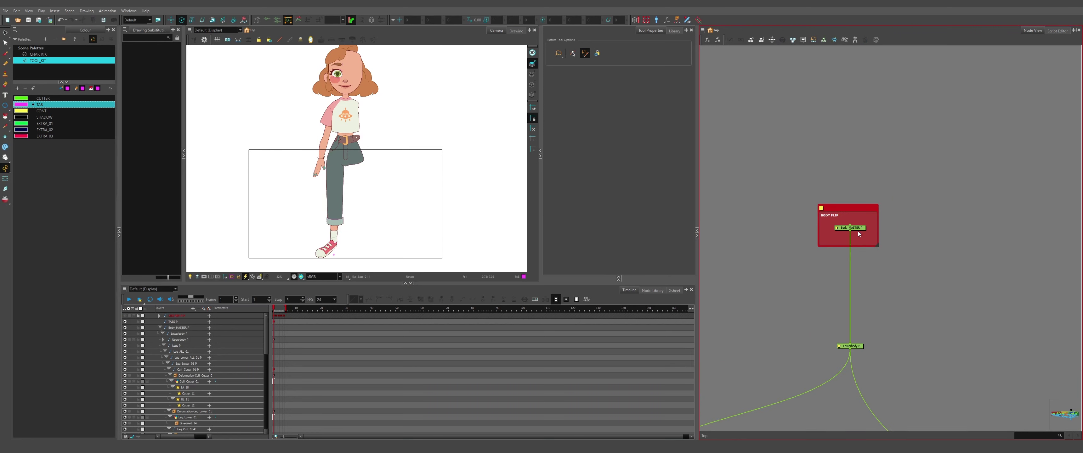
{"action": "scroll", "coordinate": [919, 220], "scroll_direction": "up", "scroll_amount": 2}
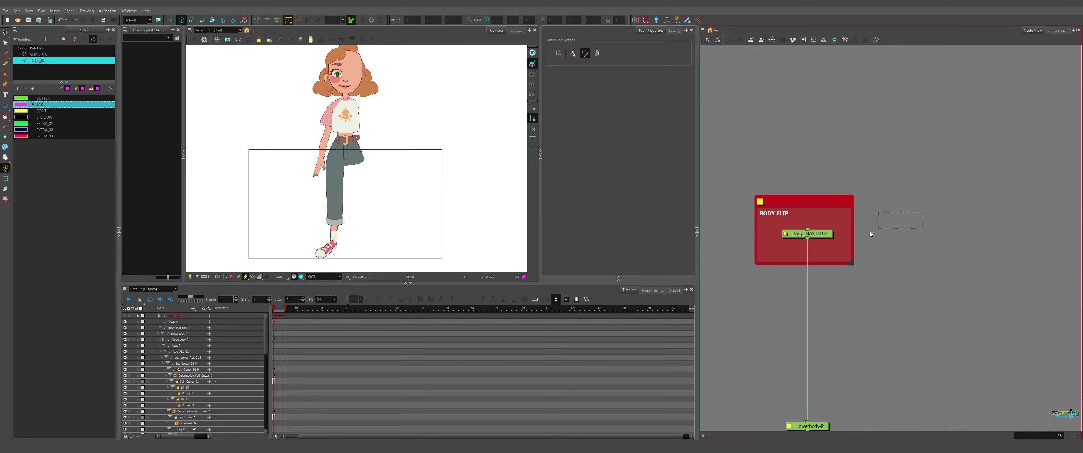
{"action": "left_click", "coordinate": [805, 232]}
{"action": "scroll", "coordinate": [847, 261], "scroll_direction": "down", "scroll_amount": 6}
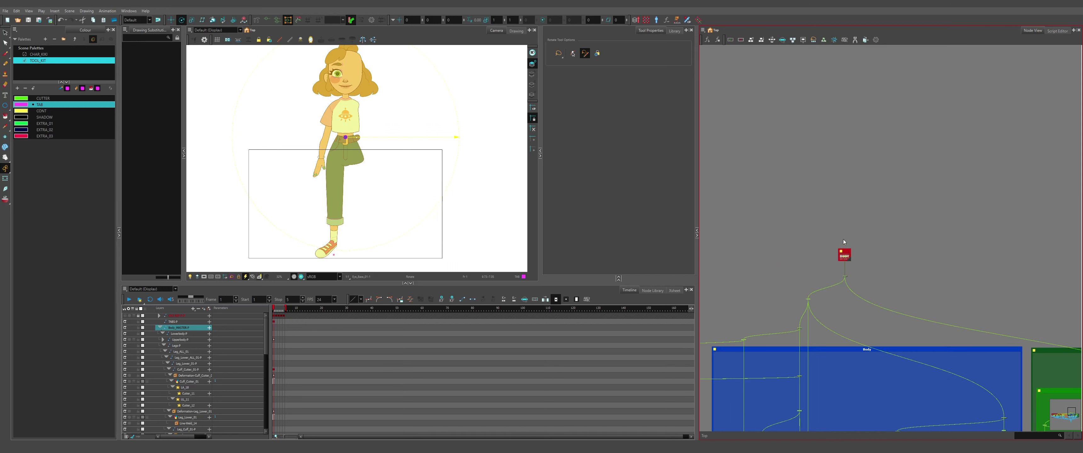
{"action": "scroll", "coordinate": [843, 240], "scroll_direction": "up", "scroll_amount": 2}
{"action": "left_click", "coordinate": [844, 244]}
{"action": "scroll", "coordinate": [814, 214], "scroll_direction": "down", "scroll_amount": 2}
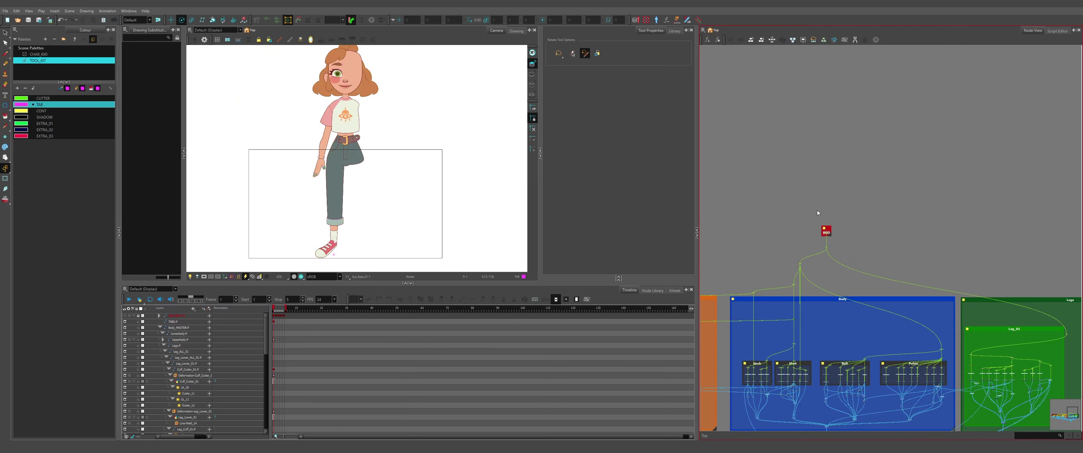
{"action": "scroll", "coordinate": [817, 211], "scroll_direction": "down", "scroll_amount": 4}
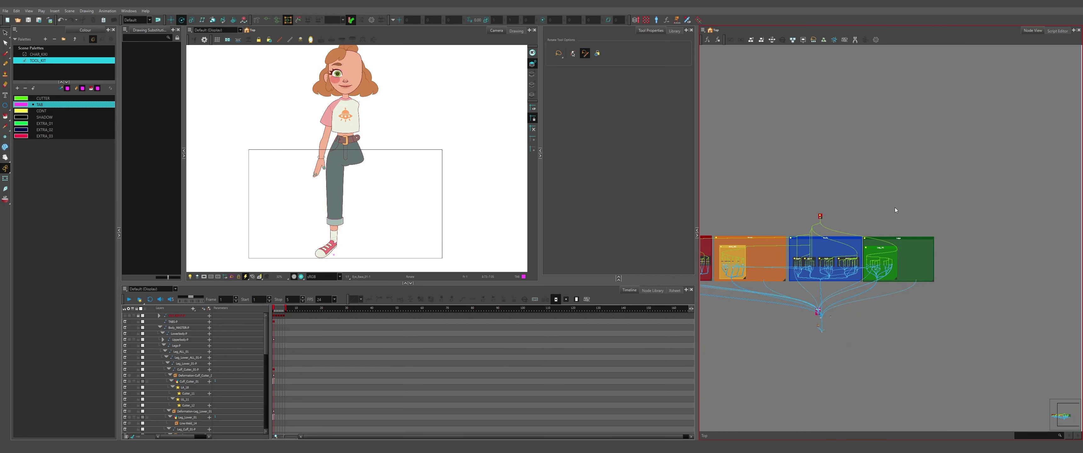
{"action": "scroll", "coordinate": [851, 250], "scroll_direction": "up", "scroll_amount": 1}
{"action": "scroll", "coordinate": [1041, 248], "scroll_direction": "down", "scroll_amount": 2}
{"action": "scroll", "coordinate": [930, 240], "scroll_direction": "up", "scroll_amount": 2}
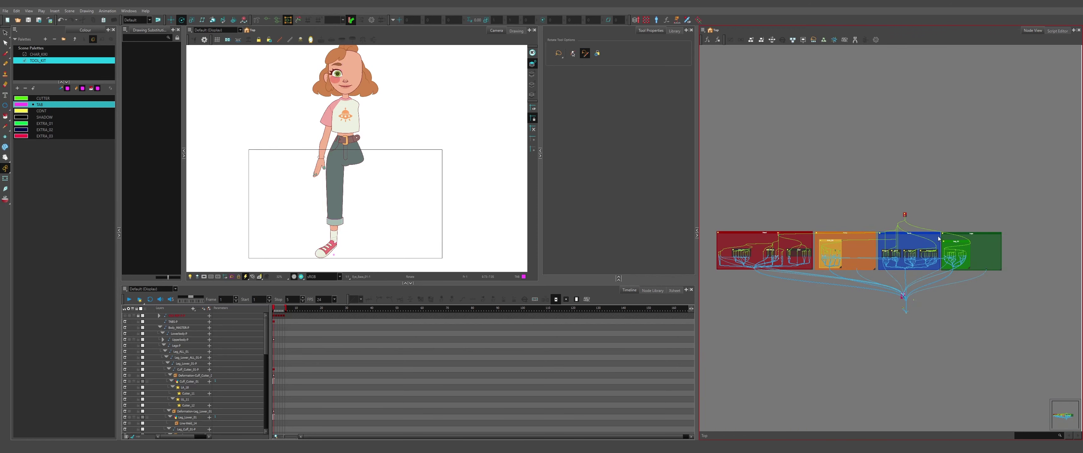
{"action": "scroll", "coordinate": [321, 261], "scroll_direction": "up", "scroll_amount": 2}
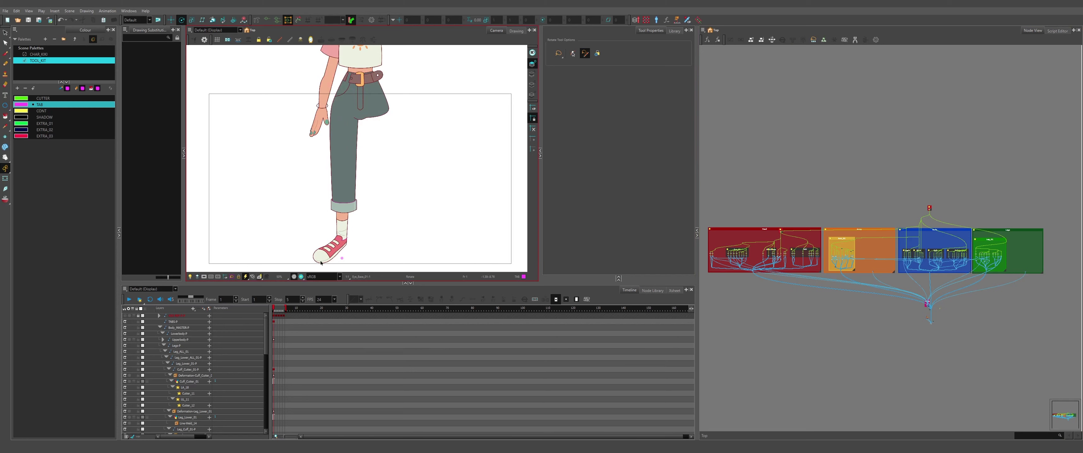
- Select the shoe in the camera view and step up through its parents to check which node each selection reaches
{"action": "left_click", "coordinate": [322, 262]}
{"action": "key", "text": "b"}
{"action": "key", "text": "b"}
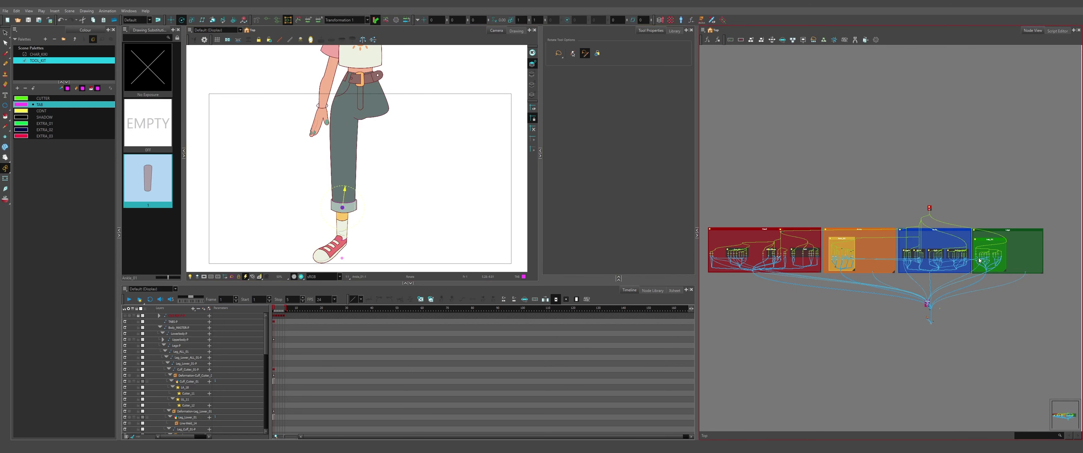
{"action": "scroll", "coordinate": [979, 261], "scroll_direction": "up", "scroll_amount": 10}
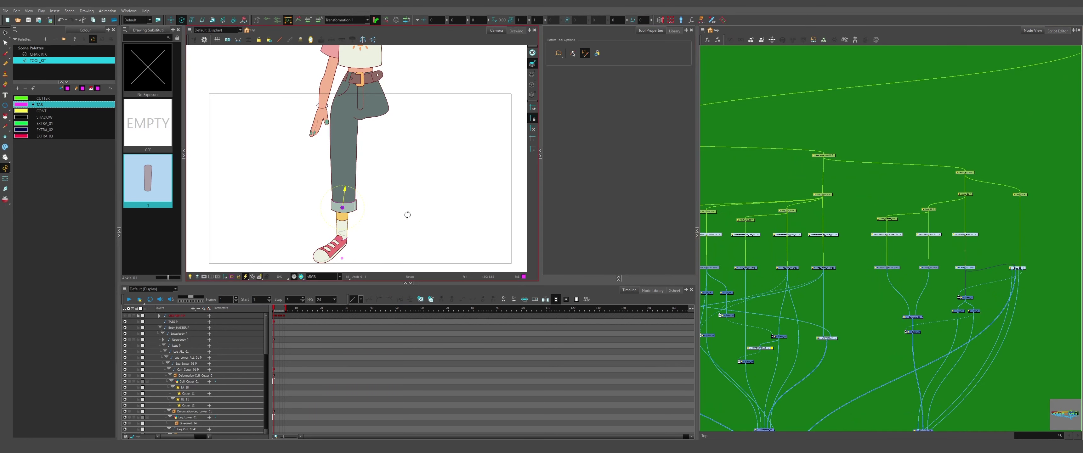
{"action": "key", "text": "b"}
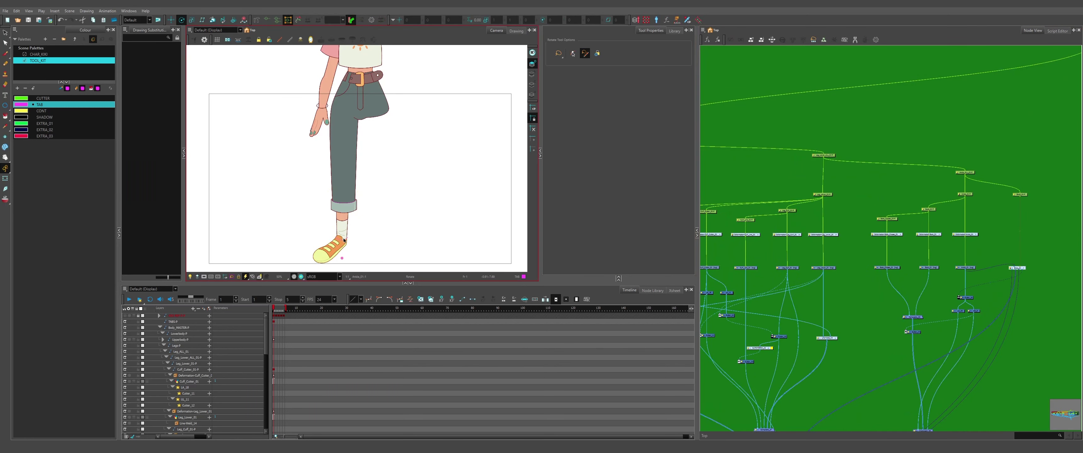
{"action": "key", "text": "b"}
{"action": "key", "text": "shift+b"}
{"action": "key", "text": "shift+b"}
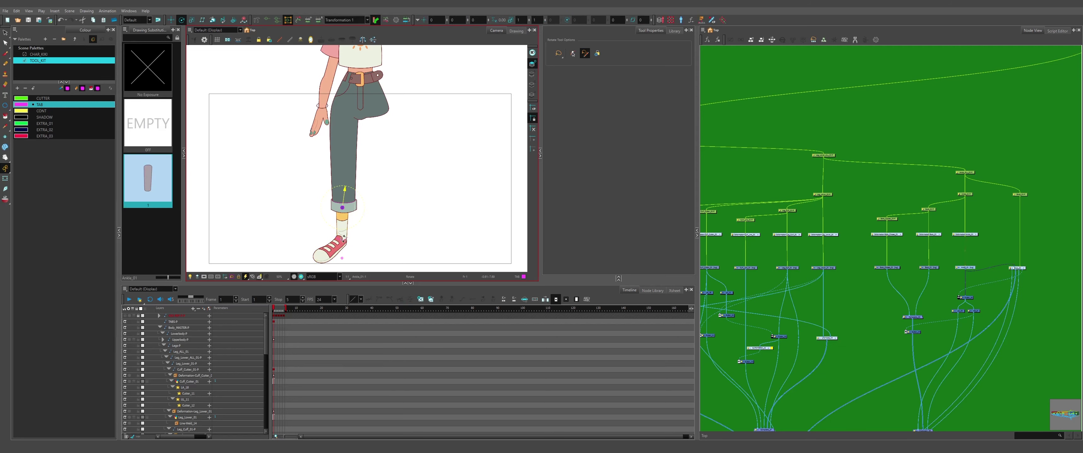
{"action": "left_click", "coordinate": [344, 237]}
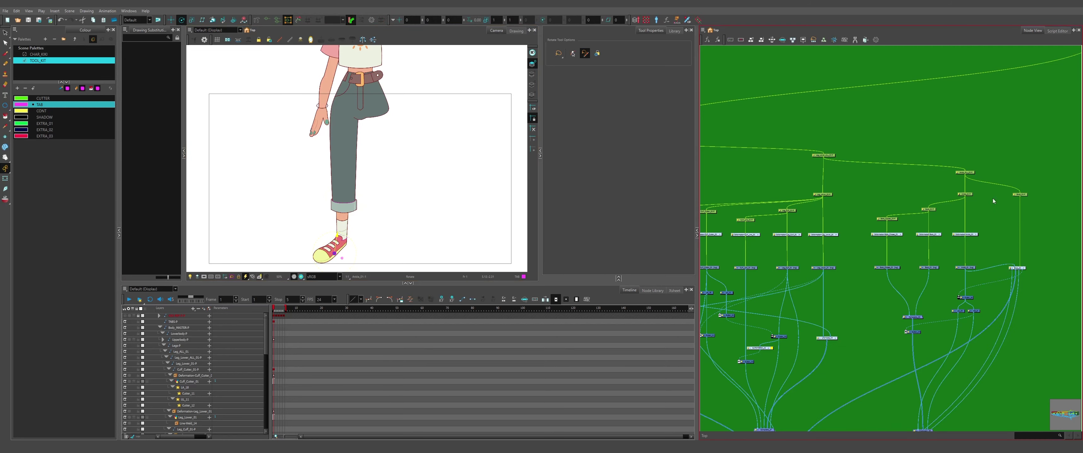
{"action": "scroll", "coordinate": [1030, 274], "scroll_direction": "up", "scroll_amount": 6}
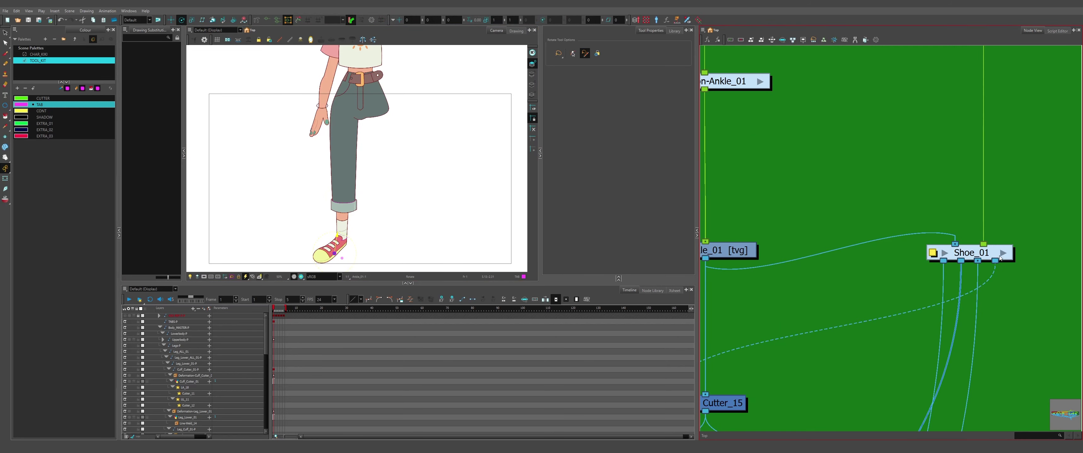
{"action": "key", "text": "b"}
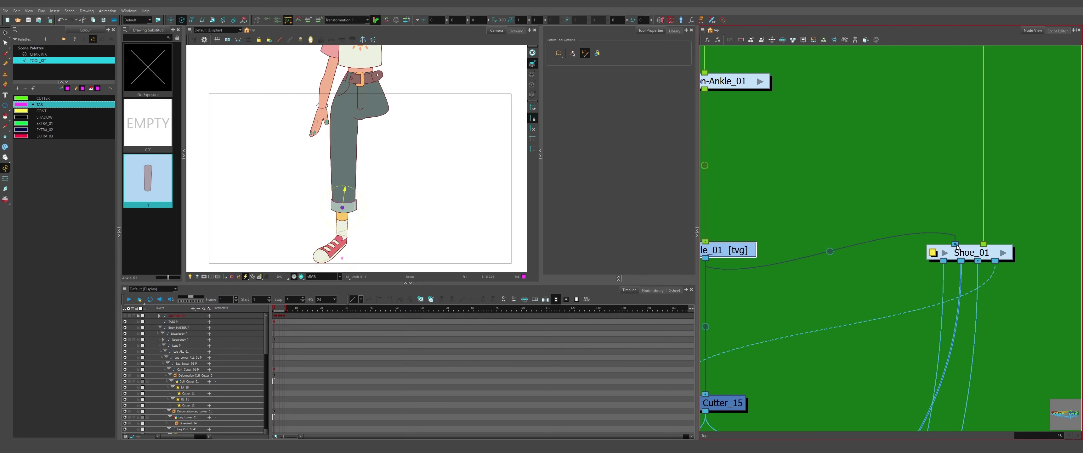
- Look inside the Shoe_01 group, return to the top level, and reorder the group's input ports so the peg connection comes first
{"action": "scroll", "coordinate": [955, 246], "scroll_direction": "down", "scroll_amount": 2}
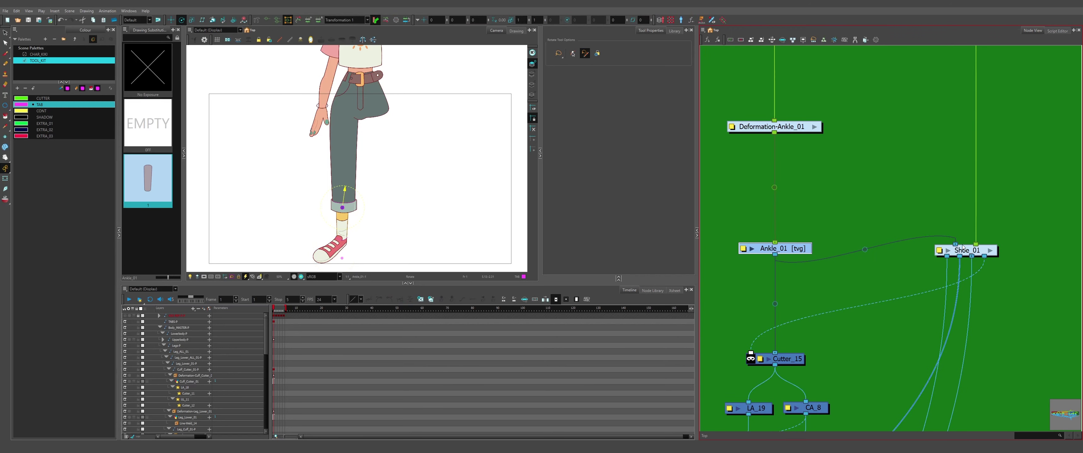
{"action": "left_click", "coordinate": [989, 252]}
{"action": "scroll", "coordinate": [974, 126], "scroll_direction": "up", "scroll_amount": 5}
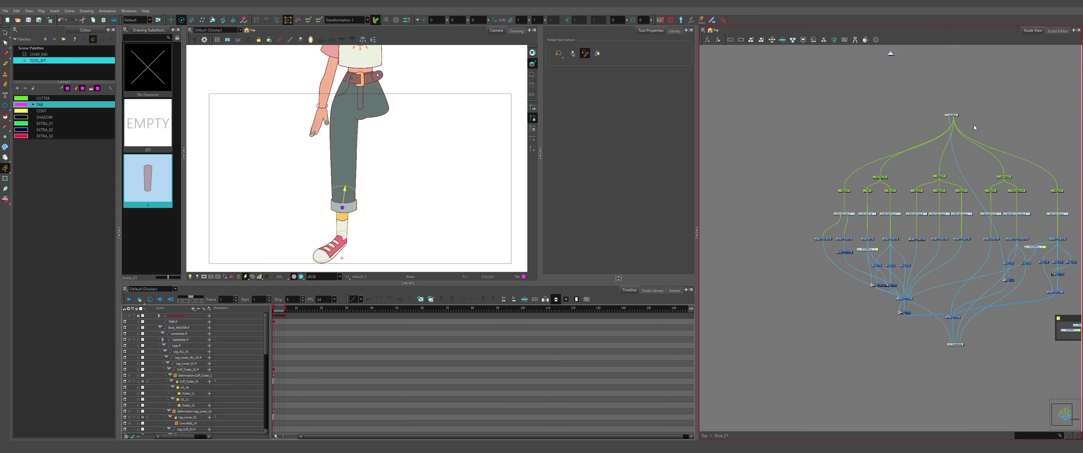
{"action": "left_click", "coordinate": [892, 56]}
{"action": "left_click", "coordinate": [890, 53]}
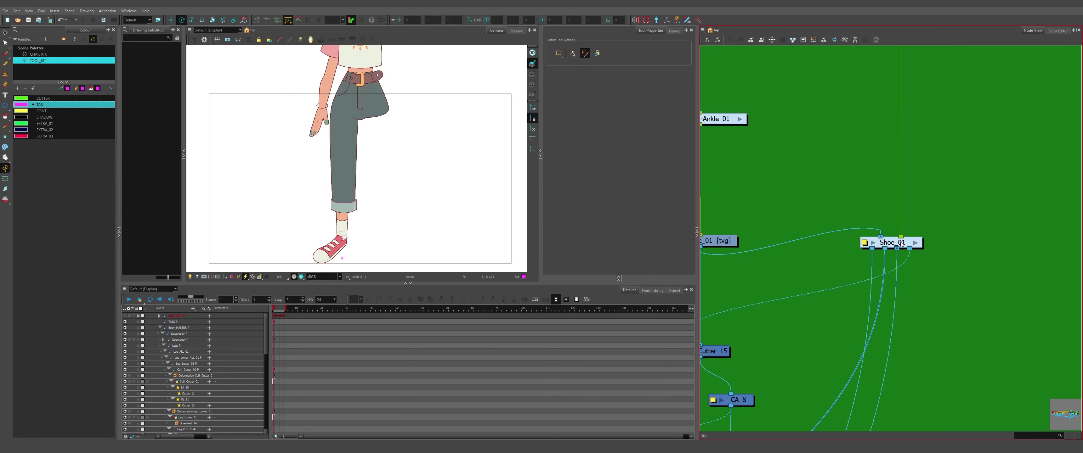
{"action": "scroll", "coordinate": [900, 243], "scroll_direction": "down", "scroll_amount": 3}
{"action": "scroll", "coordinate": [894, 236], "scroll_direction": "up", "scroll_amount": 3}
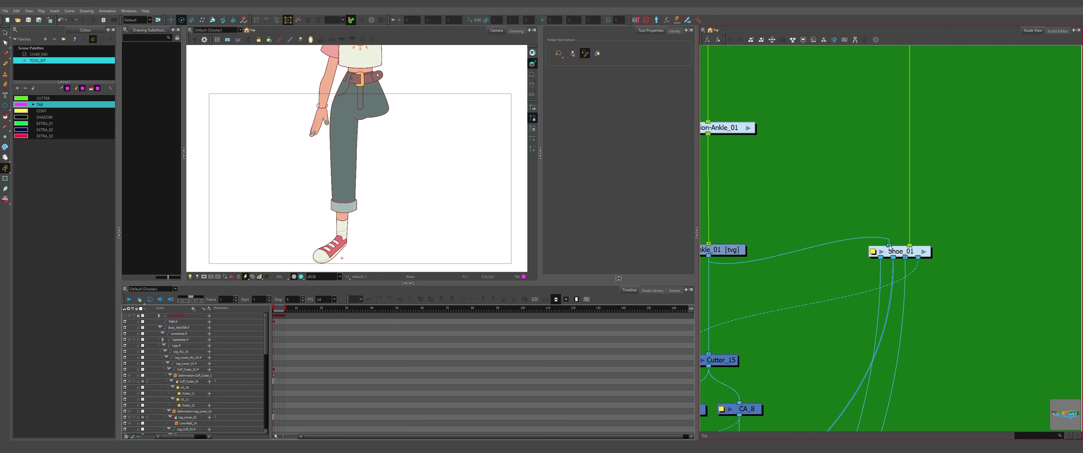
{"action": "left_click_drag", "start_coordinate": [888, 246], "coordinate": [935, 255]}
{"action": "left_click", "coordinate": [934, 255]}
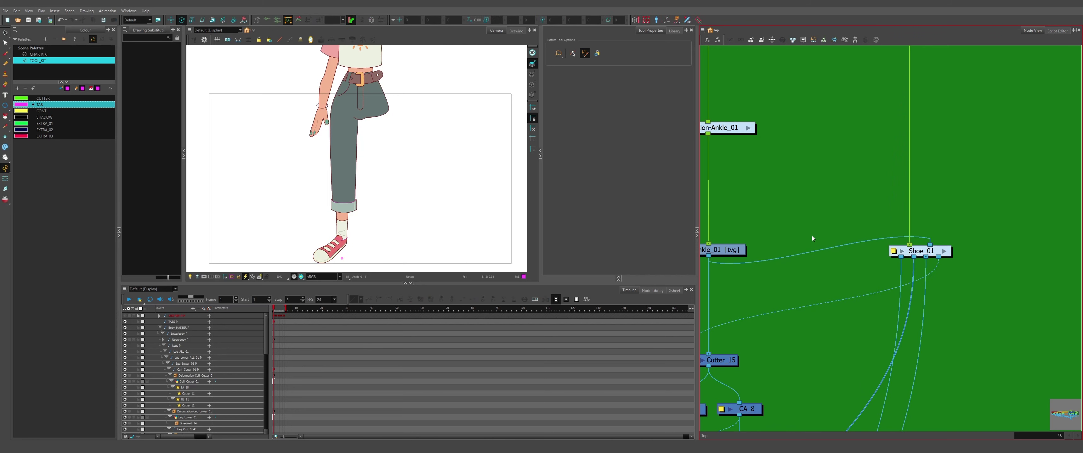
- Select the shoe in the camera view, step up to its peg, try rotating the shoe about the ankle, and undo the rotation
{"action": "scroll", "coordinate": [338, 261], "scroll_direction": "up", "scroll_amount": 2}
{"action": "left_click", "coordinate": [344, 267]}
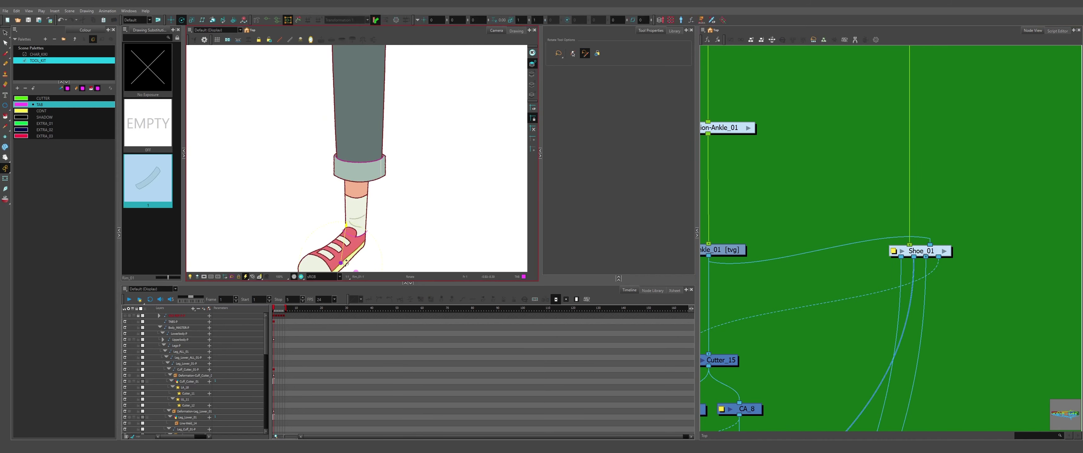
{"action": "key", "text": "b"}
{"action": "key", "text": "b"}
{"action": "key", "text": "b"}
{"action": "key", "text": "b"}
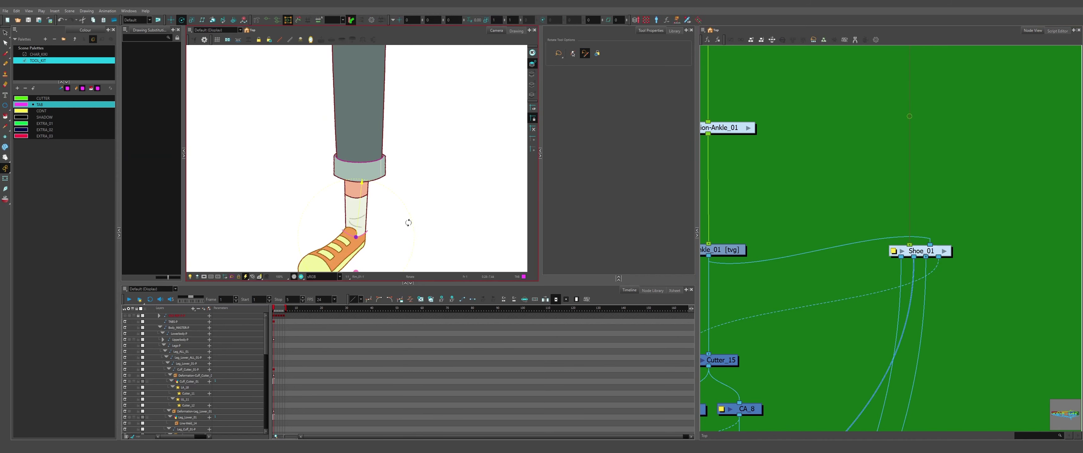
{"action": "scroll", "coordinate": [390, 209], "scroll_direction": "down", "scroll_amount": 2}
{"action": "scroll", "coordinate": [369, 211], "scroll_direction": "up", "scroll_amount": 2}
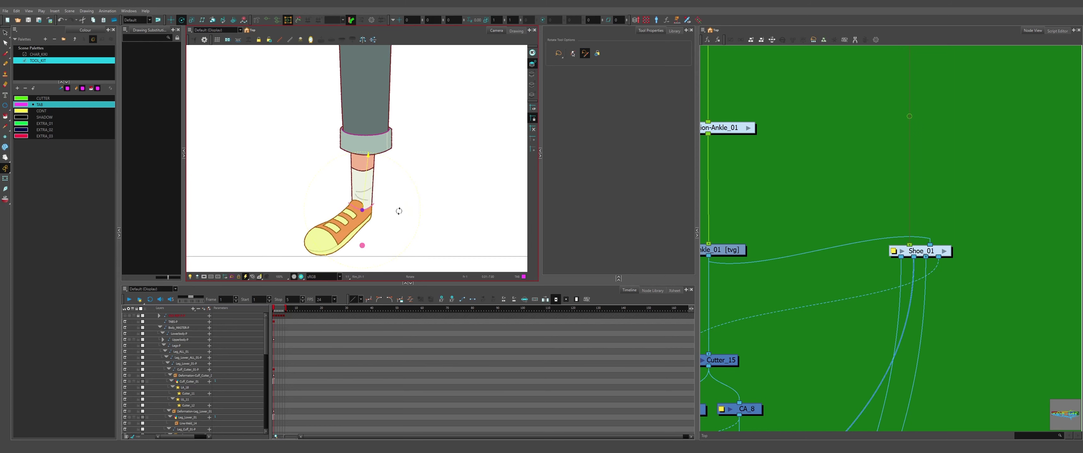
{"action": "left_click_drag", "start_coordinate": [421, 206], "coordinate": [405, 156]}
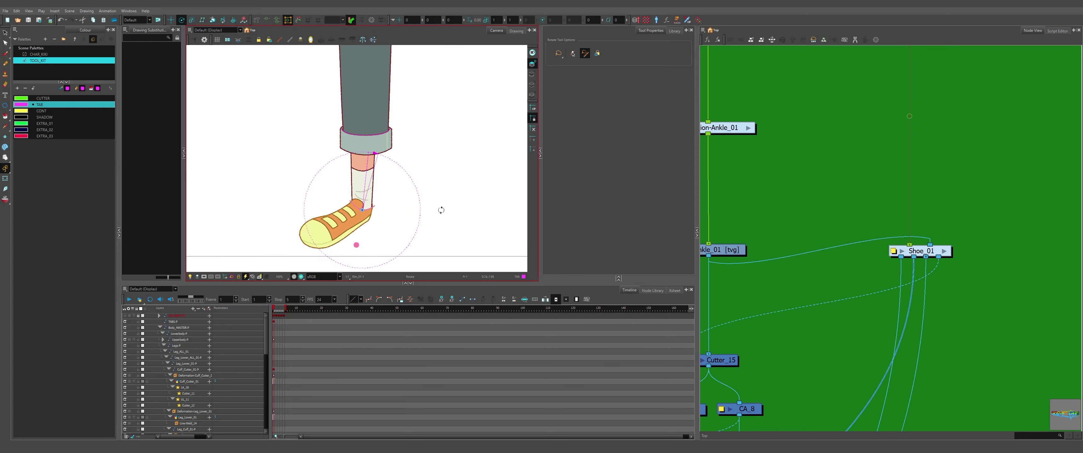
{"action": "key", "text": "ctrl+z"}
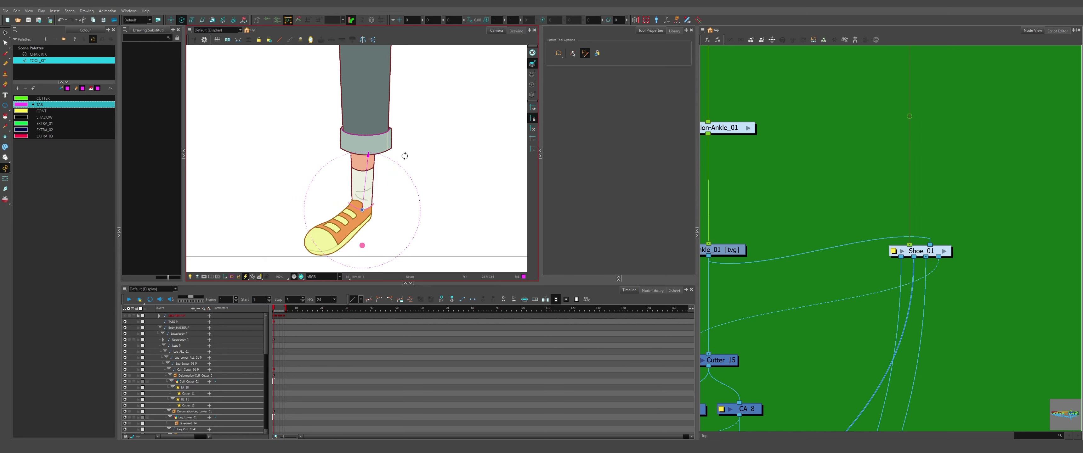
- Step up through the shoe's parents from the lower leg to the whole body, checking which parts each parent selects
{"action": "key", "text": "b"}
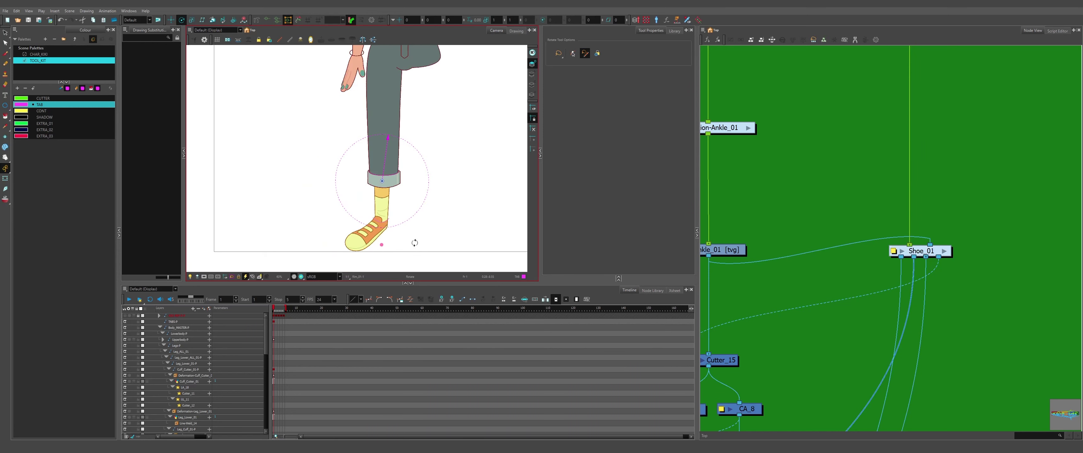
{"action": "key", "text": "b"}
{"action": "scroll", "coordinate": [389, 250], "scroll_direction": "down", "scroll_amount": 4}
{"action": "key", "text": "b"}
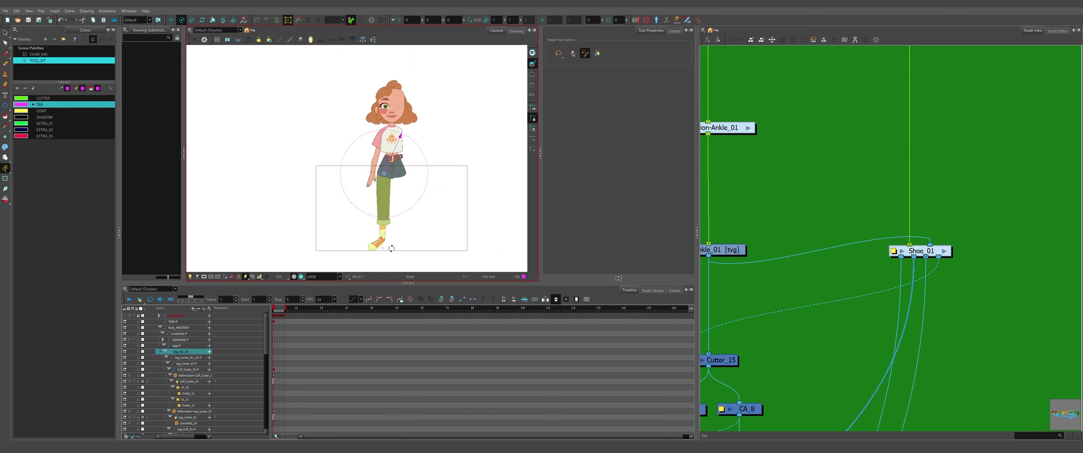
{"action": "key", "text": "b"}
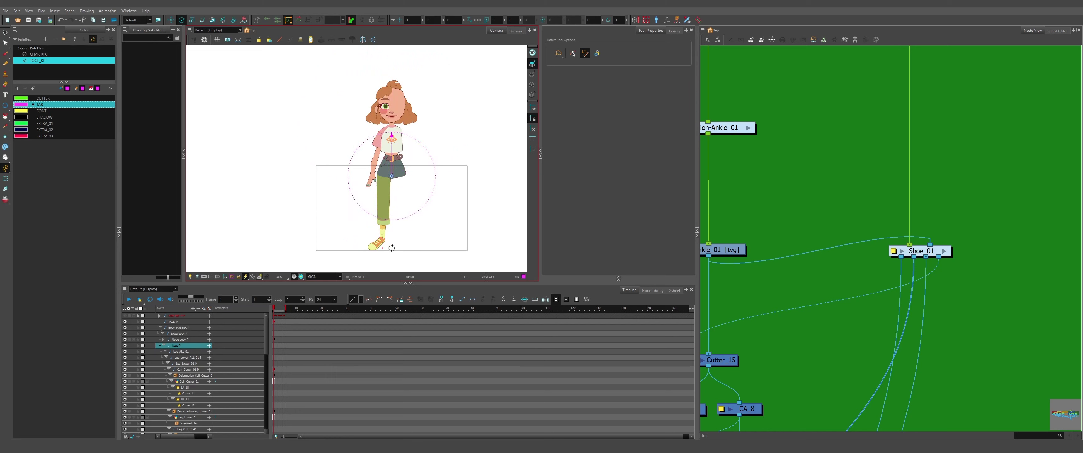
{"action": "key", "text": "b"}
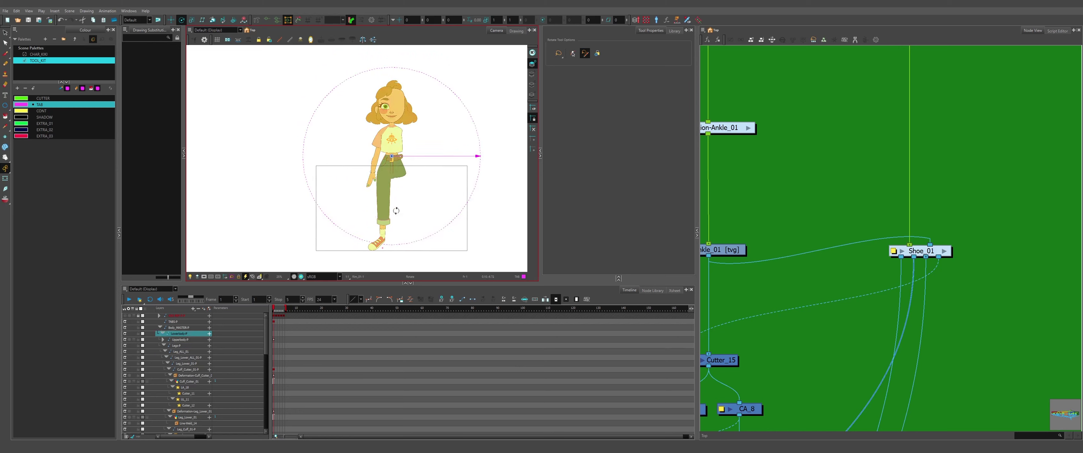
- Examine the full node network from the Legs backdrop across the body, arm and head backdrops up to the master peg
{"action": "scroll", "coordinate": [904, 261], "scroll_direction": "down", "scroll_amount": 6}
{"action": "scroll", "coordinate": [942, 266], "scroll_direction": "down", "scroll_amount": 4}
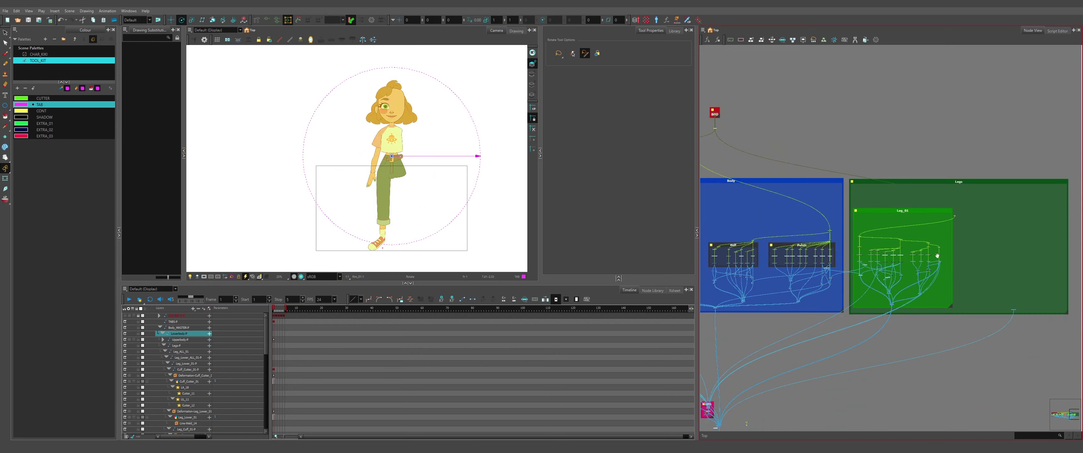
{"action": "left_click_drag", "start_coordinate": [743, 129], "coordinate": [856, 223]}
{"action": "scroll", "coordinate": [855, 223], "scroll_direction": "up", "scroll_amount": 7}
{"action": "left_click_drag", "start_coordinate": [832, 317], "coordinate": [859, 189]}
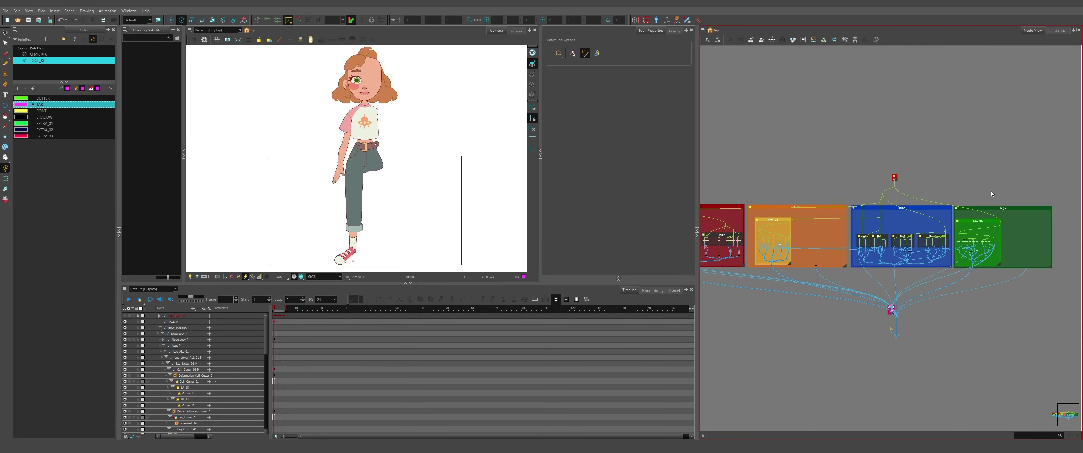
{"action": "scroll", "coordinate": [934, 174], "scroll_direction": "down", "scroll_amount": 1}
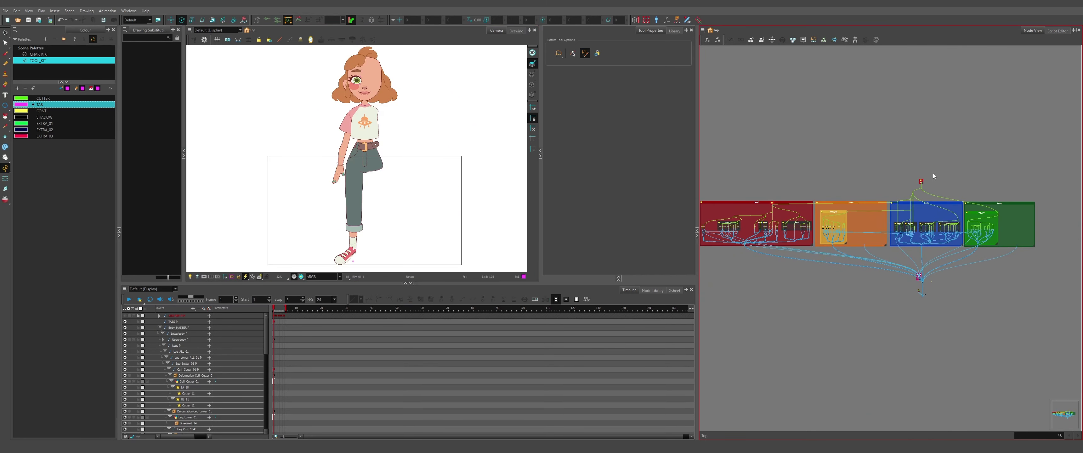
{"action": "scroll", "coordinate": [873, 166], "scroll_direction": "up", "scroll_amount": 1}
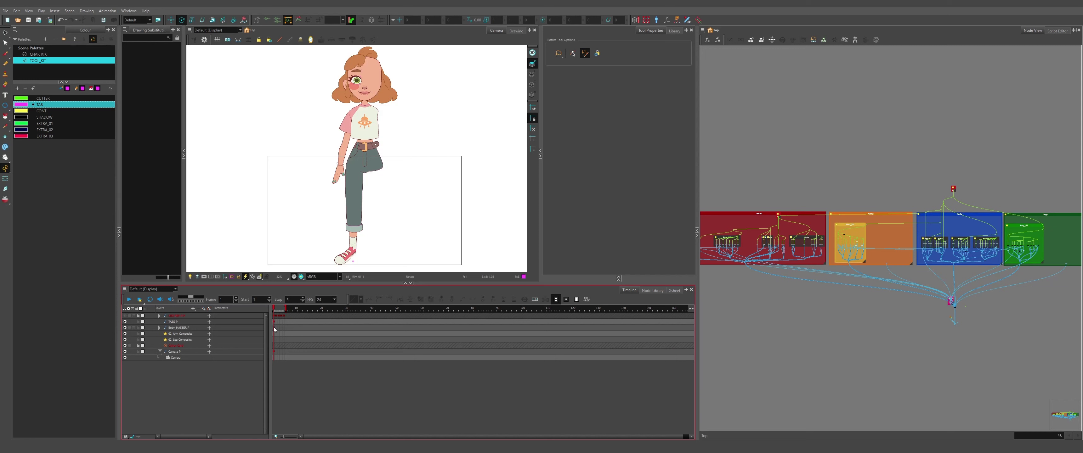
- Select the Body_MASTER-P layer in the timeline to check that it covers the whole character, deselect it, and expand and collapse its hierarchy
{"action": "left_click", "coordinate": [274, 328]}
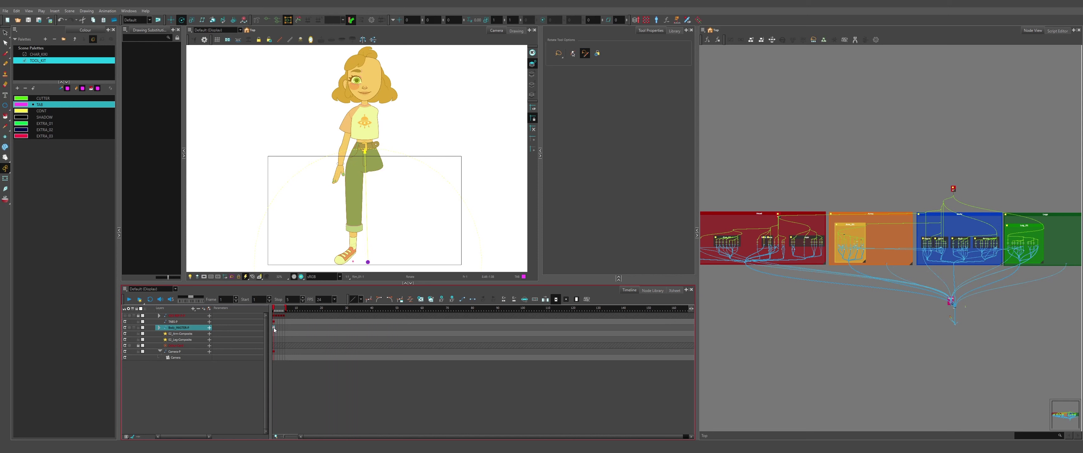
{"action": "left_click", "coordinate": [337, 388]}
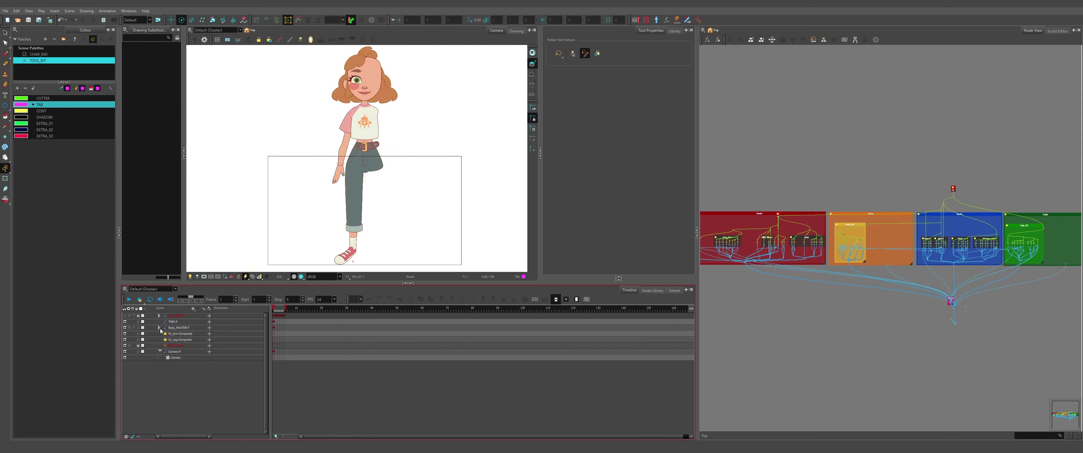
{"action": "left_click", "coordinate": [160, 329]}
{"action": "left_click", "coordinate": [159, 329]}
- Make the topmost timeline layer visible to show the character turnaround artwork, and compare the rig with its poses
{"action": "left_click", "coordinate": [125, 315]}
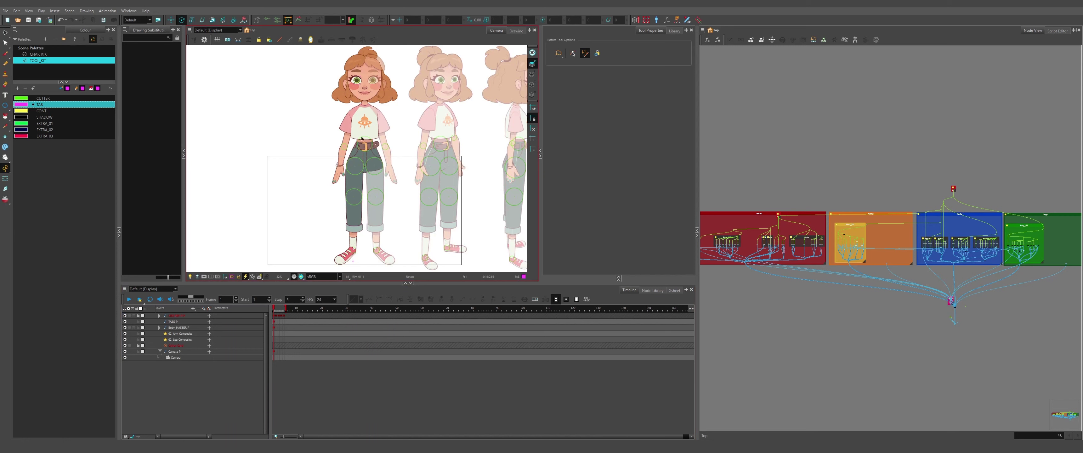
{"action": "scroll", "coordinate": [442, 114], "scroll_direction": "down", "scroll_amount": 2}
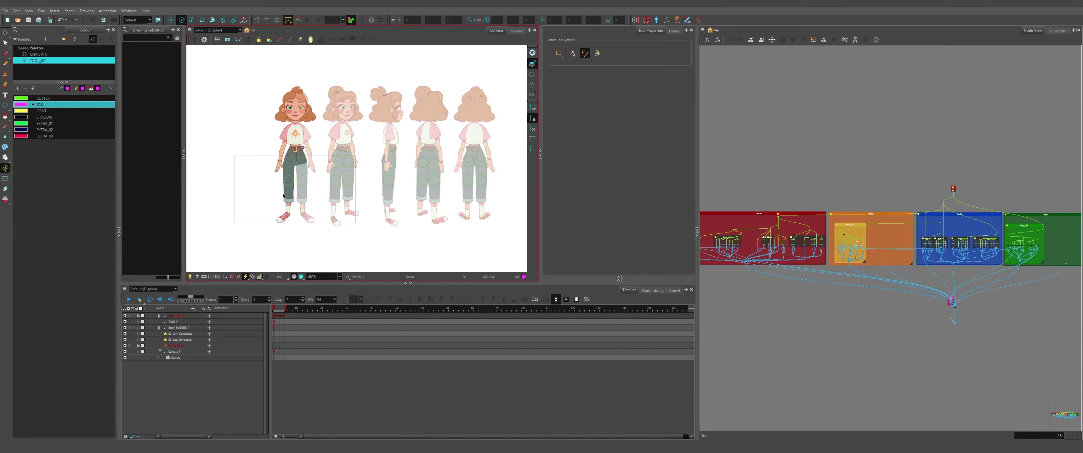
{"action": "scroll", "coordinate": [382, 157], "scroll_direction": "down", "scroll_amount": 2}
{"action": "scroll", "coordinate": [273, 186], "scroll_direction": "up", "scroll_amount": 2}
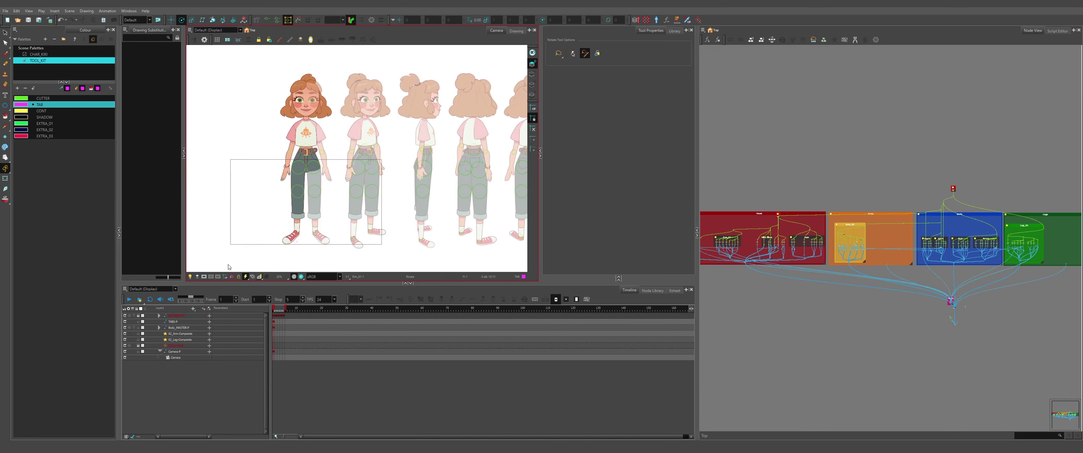
{"action": "scroll", "coordinate": [373, 185], "scroll_direction": "down", "scroll_amount": 2}
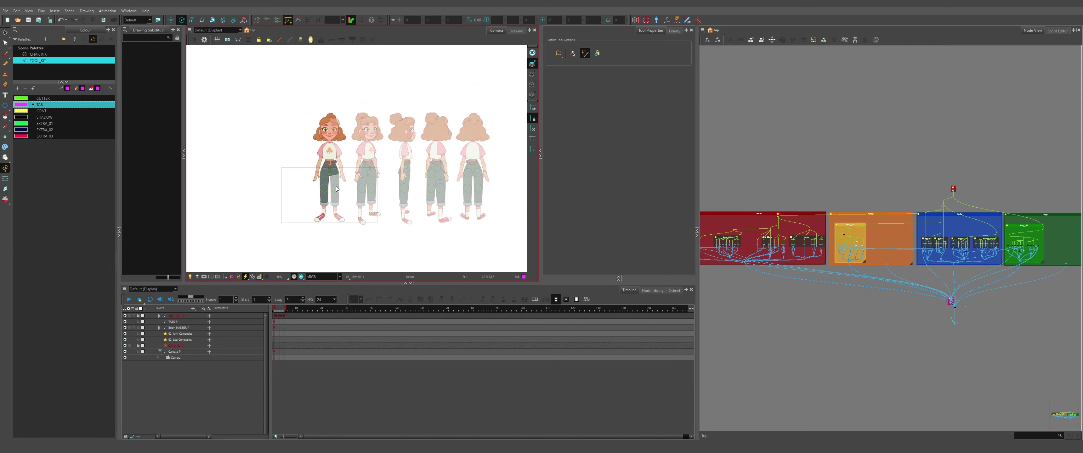
{"action": "scroll", "coordinate": [336, 189], "scroll_direction": "up", "scroll_amount": 4}
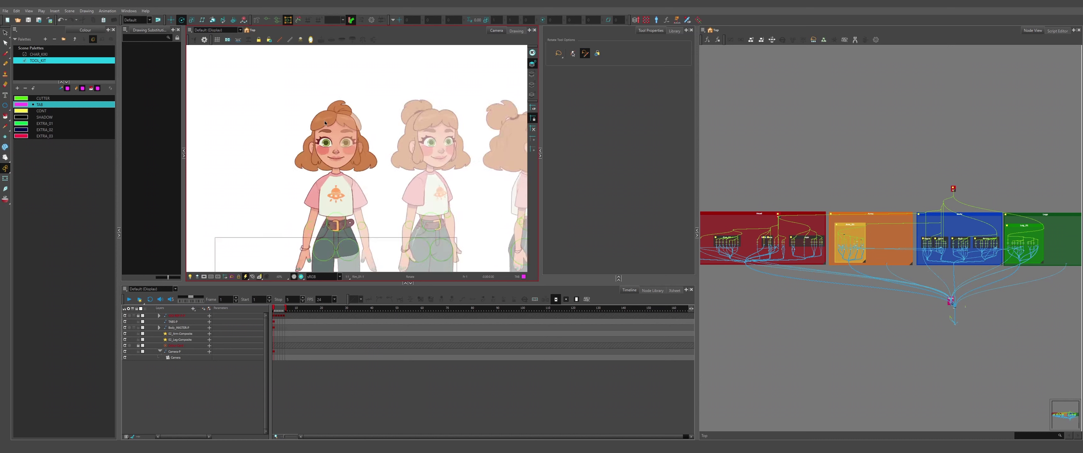
{"action": "scroll", "coordinate": [295, 201], "scroll_direction": "down", "scroll_amount": 4}
{"action": "scroll", "coordinate": [263, 214], "scroll_direction": "up", "scroll_amount": 2}
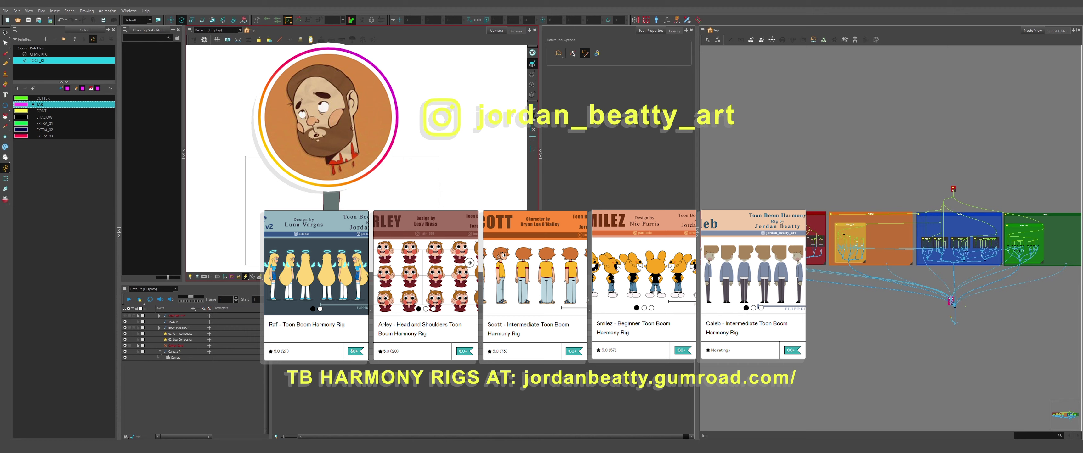
{"action": "scroll", "coordinate": [963, 315], "scroll_direction": "down", "scroll_amount": 1}
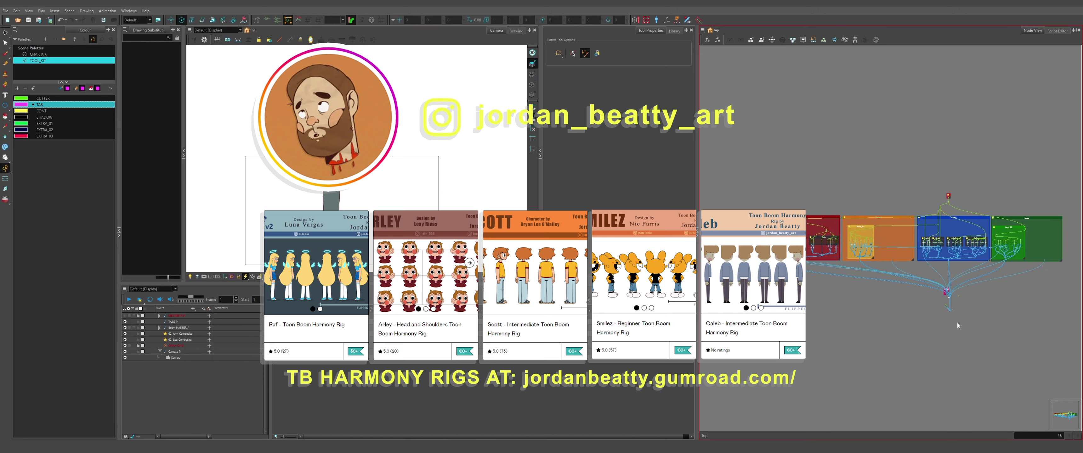